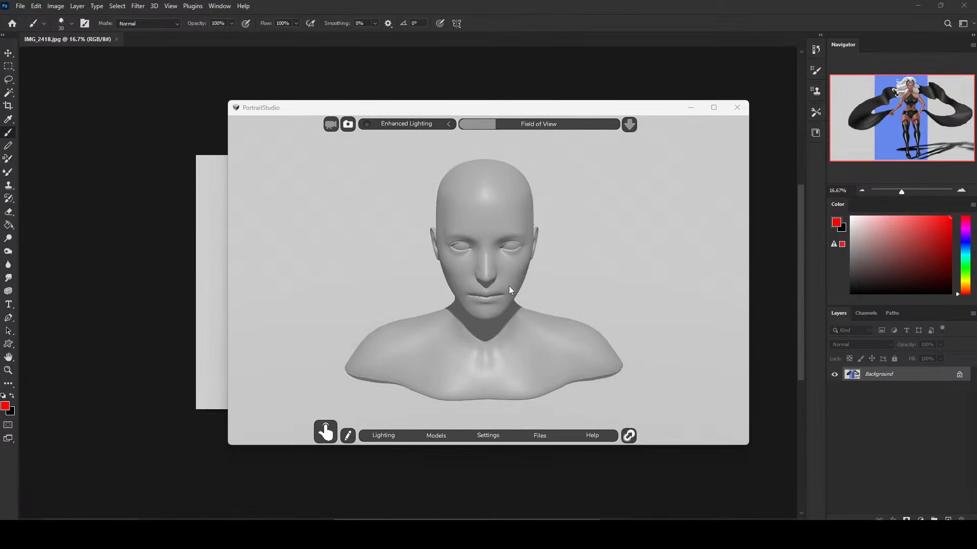
# Delete the default bust model from the 3D scene, leaving it empty.
pyautogui.click(506, 285)
pyautogui.press('Delete')
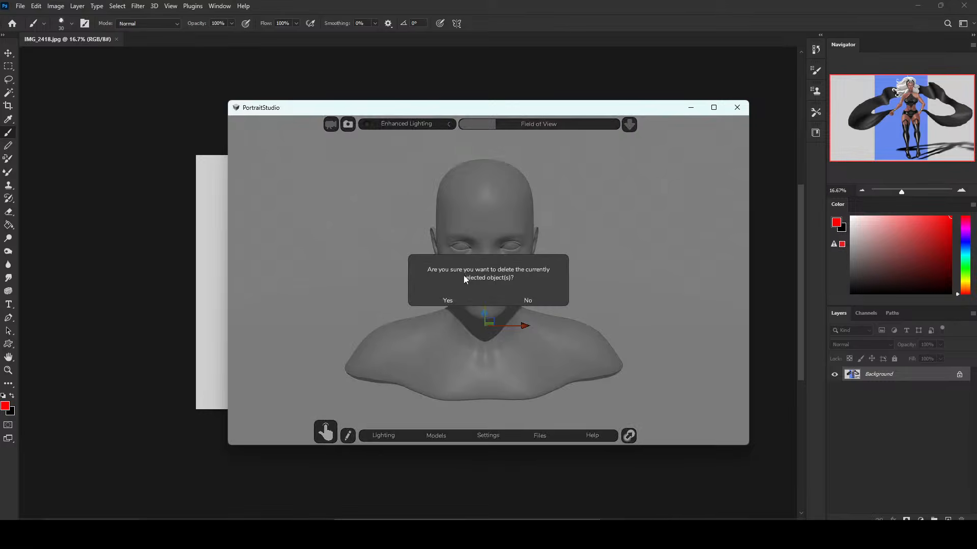
pyautogui.click(451, 301)
pyautogui.press('Delete')
pyautogui.click(458, 301)
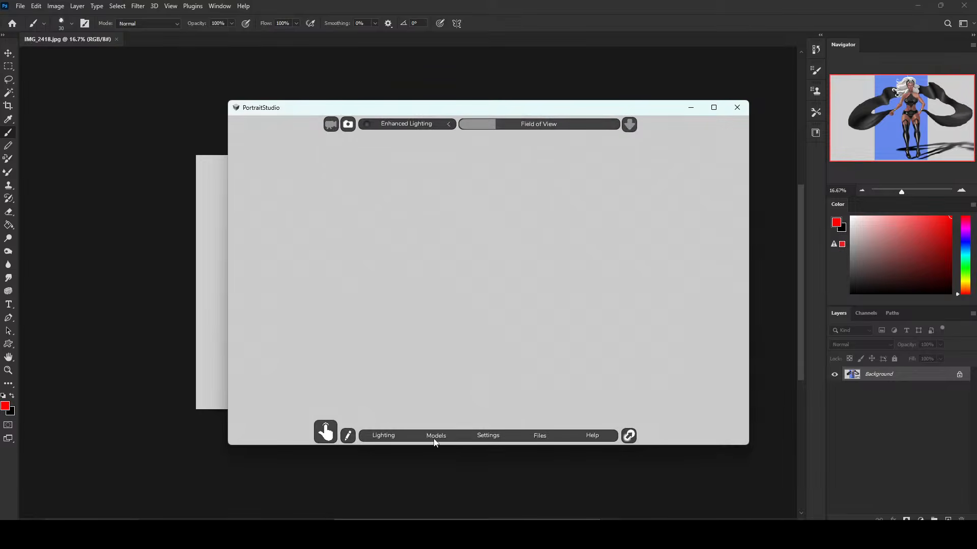
# Add the first posable female figure from the primary Figures models and close the model list.
pyautogui.click(435, 437)
pyautogui.click(682, 177)
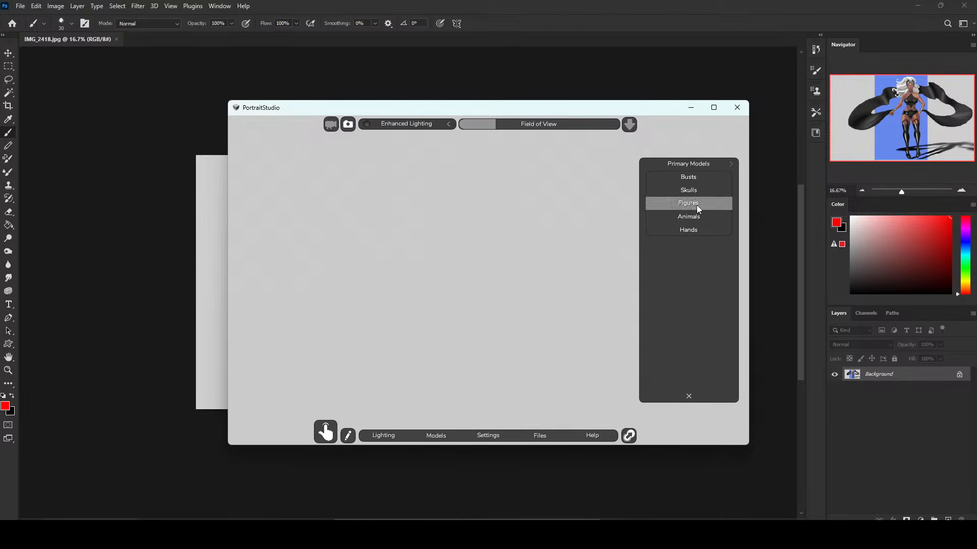
pyautogui.click(697, 204)
pyautogui.click(683, 186)
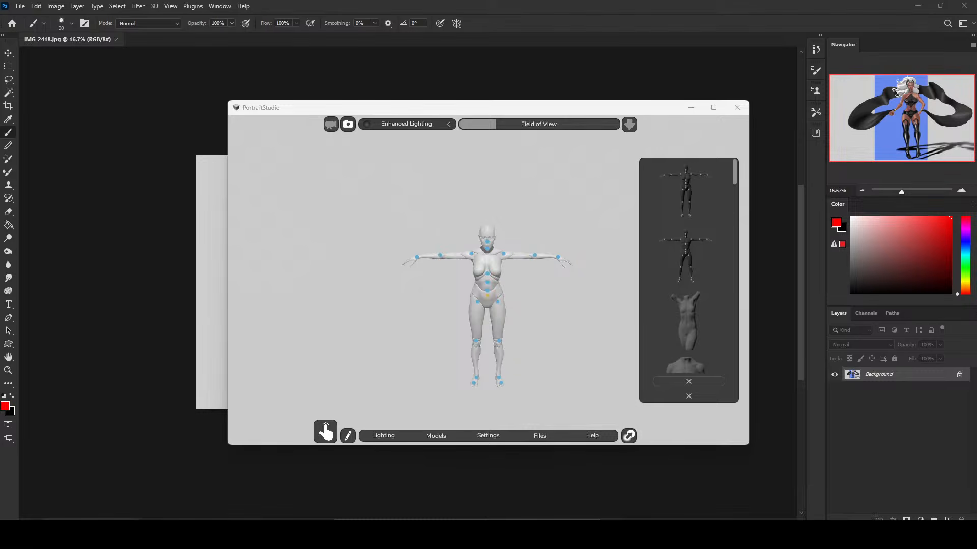
pyautogui.click(693, 398)
pyautogui.click(693, 397)
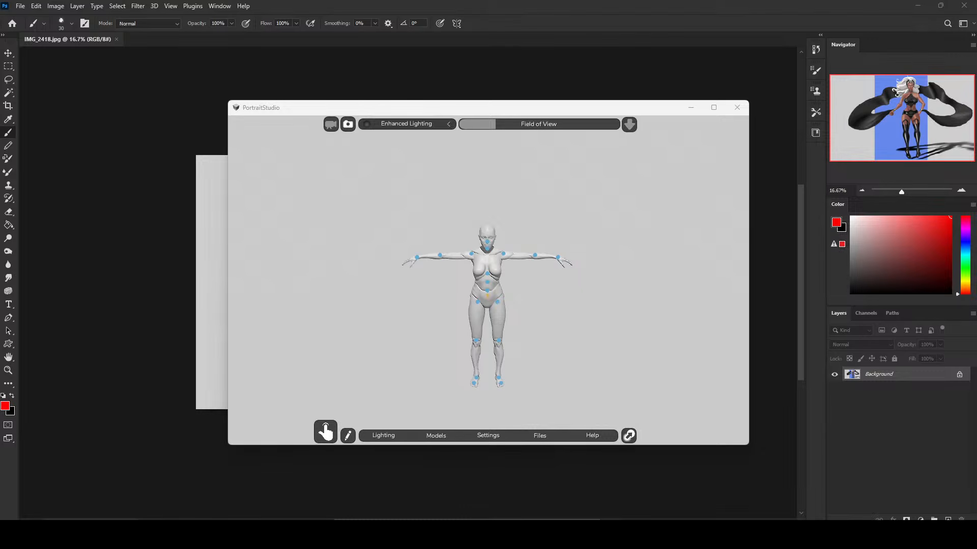
# Switch back to Photoshop and view the IMG_2418.jpg painting at 25%.
pyautogui.click(530, 63)
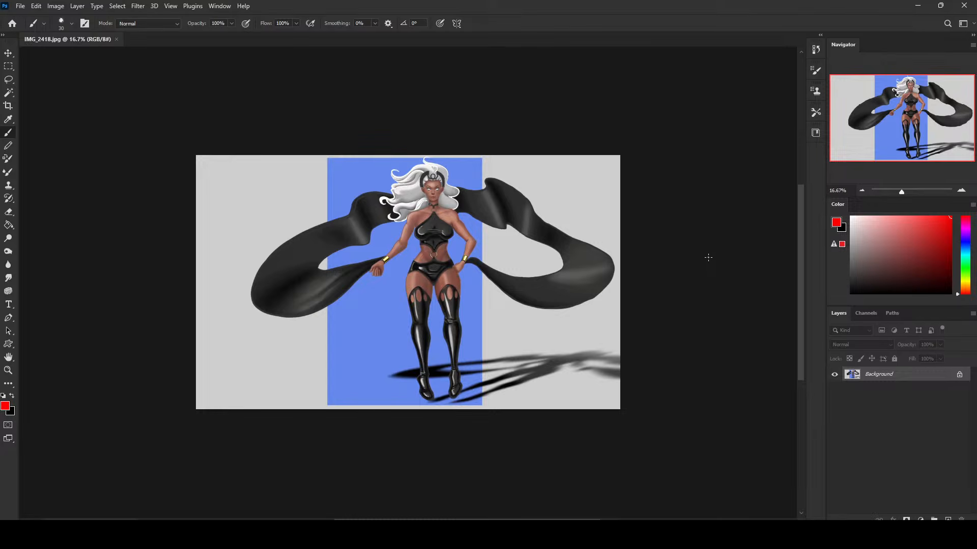
pyautogui.hotkey('ctrl', '+')
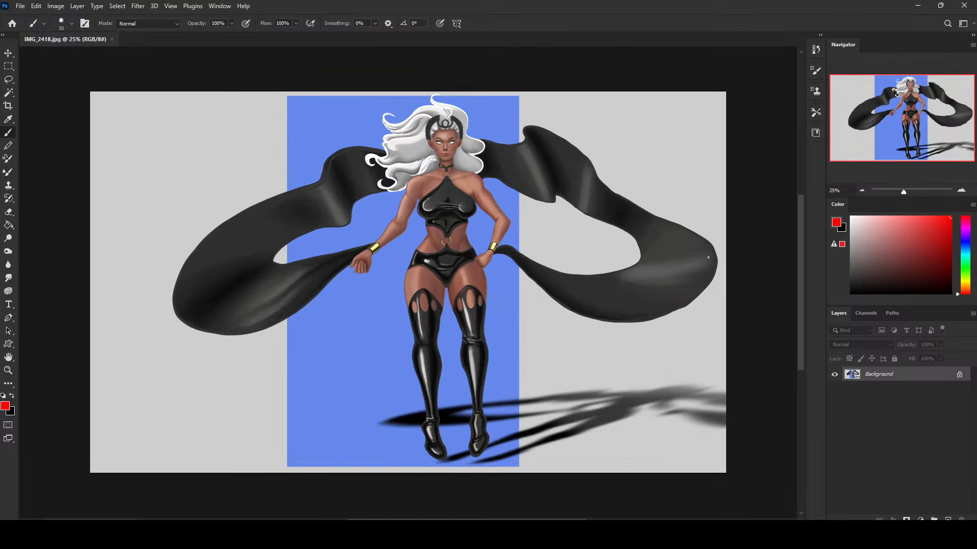
pyautogui.click(768, 224)
# Switch to the istebrak.com browser window, look over the portfolio page and its social links, and close the window.
pyautogui.moveTo(176, 534)
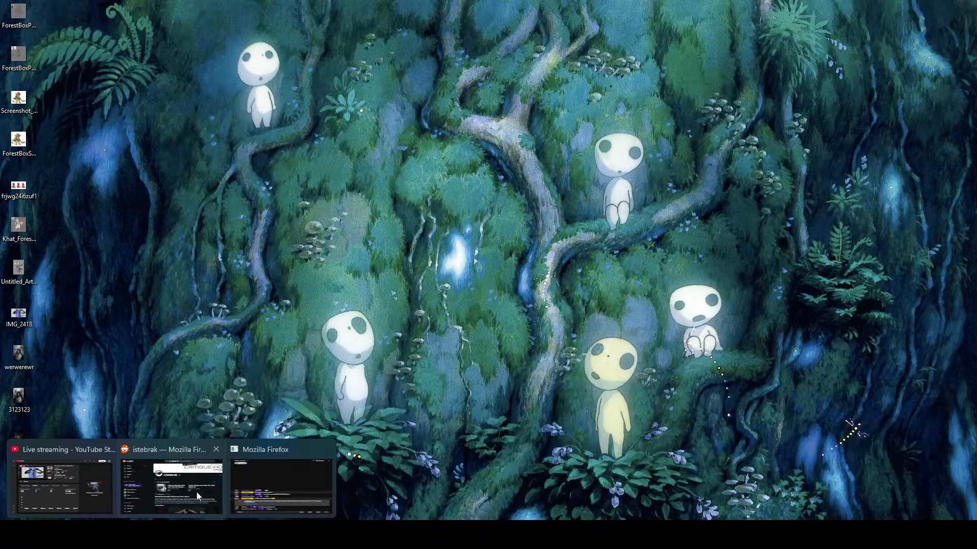
pyautogui.click(196, 495)
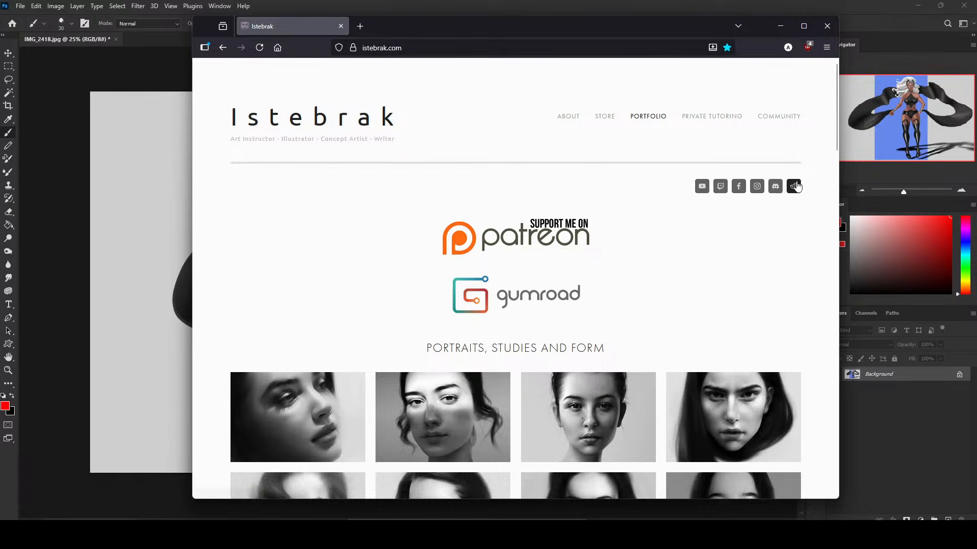
pyautogui.click(828, 26)
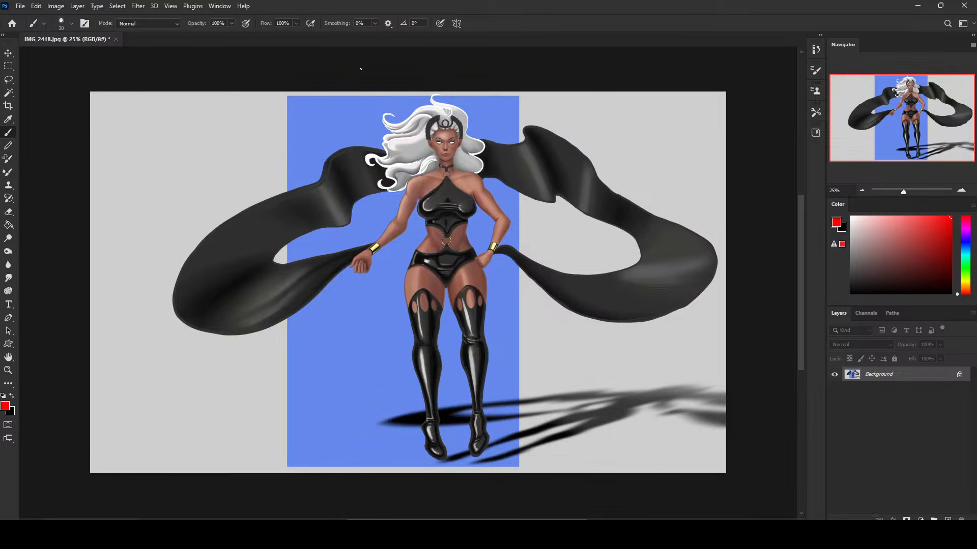
pyautogui.click(8, 93)
pyautogui.click(356, 114)
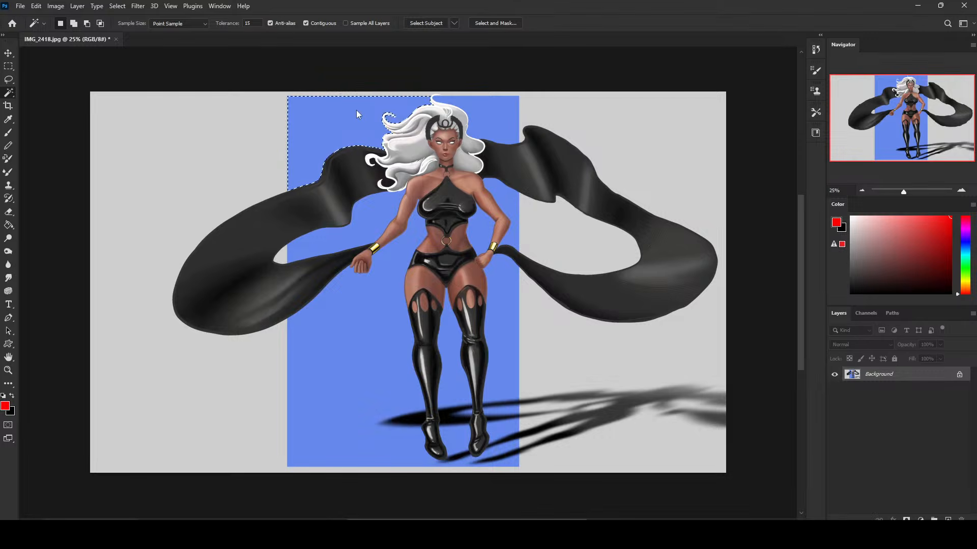
pyautogui.keyDown('shift'); pyautogui.click(317, 295); pyautogui.keyUp('shift')
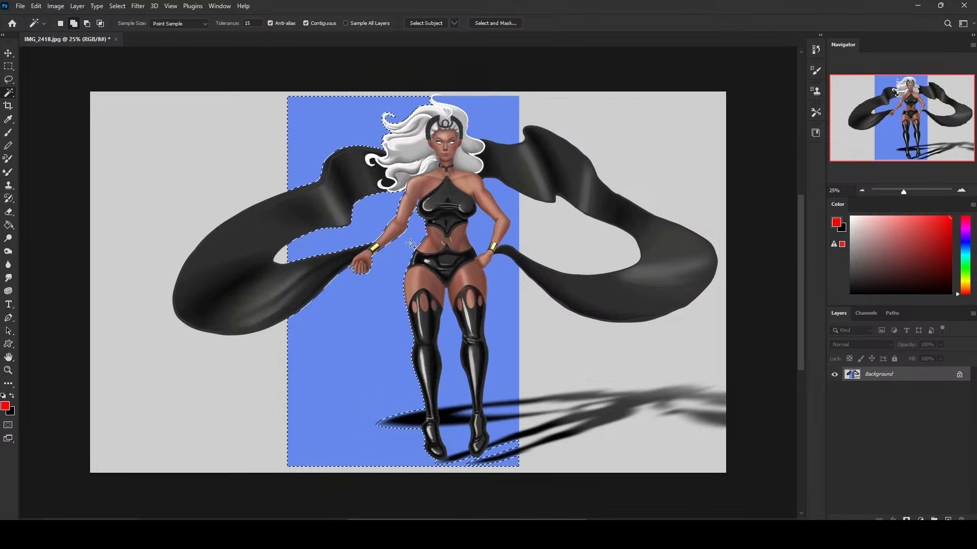
pyautogui.click(493, 211)
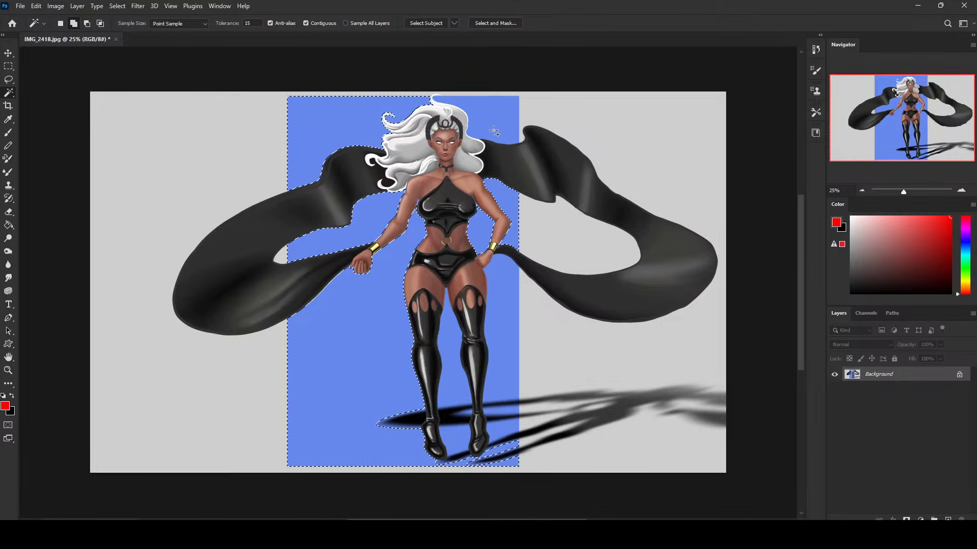
# Set the Magic Wand tolerance to 55 and select all the blue background areas around the character.
pyautogui.click(249, 23)
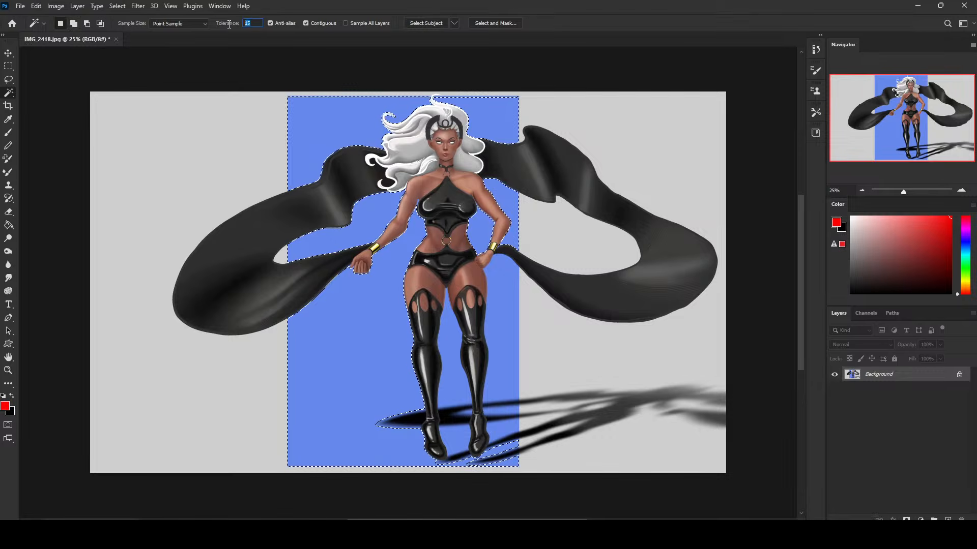
pyautogui.click(259, 24)
pyautogui.doubleClick(258, 24)
pyautogui.write('55')
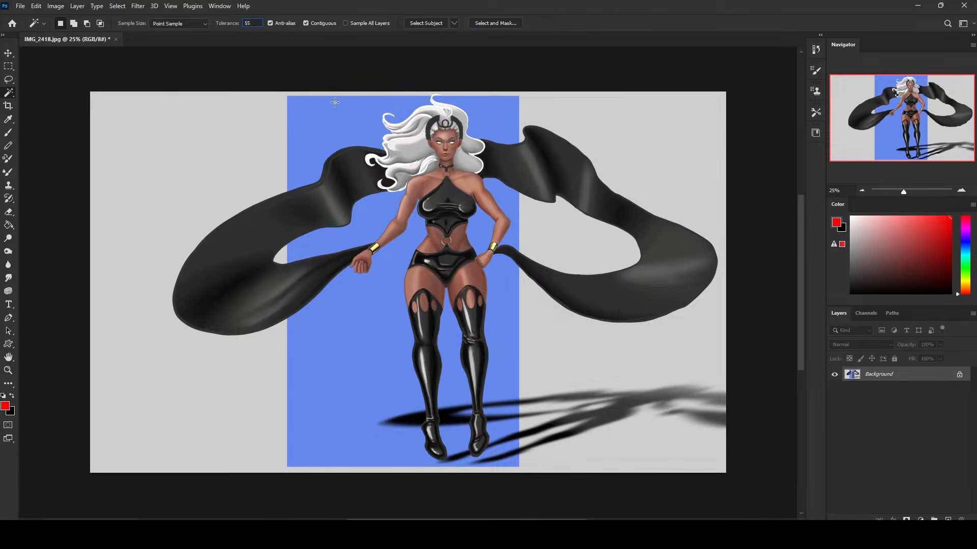
pyautogui.click(361, 120)
pyautogui.keyDown('shift'); pyautogui.click(501, 112); pyautogui.keyUp('shift')
pyautogui.keyDown('shift'); pyautogui.click(483, 223); pyautogui.keyUp('shift')
pyautogui.keyDown('shift'); pyautogui.click(372, 229); pyautogui.keyUp('shift')
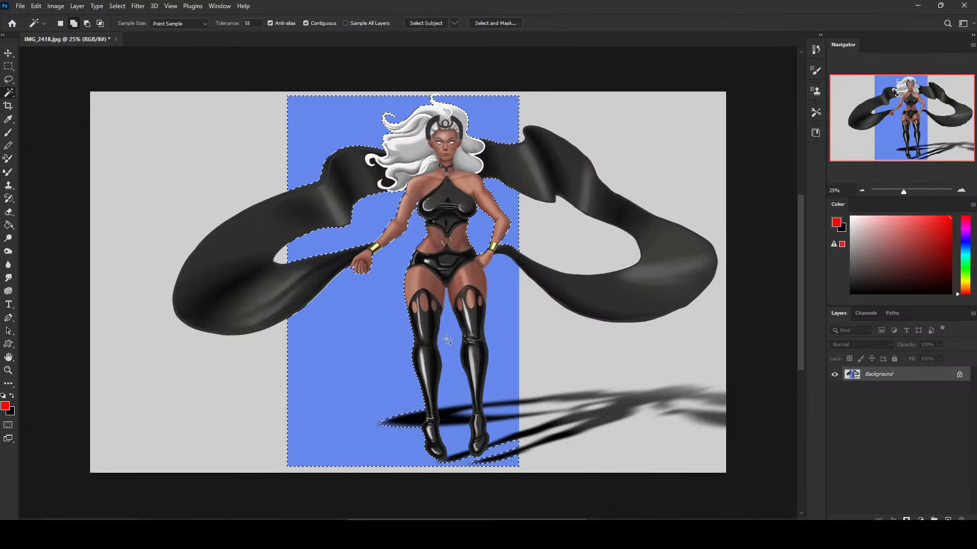
pyautogui.keyDown('shift'); pyautogui.click(503, 277); pyautogui.keyUp('shift')
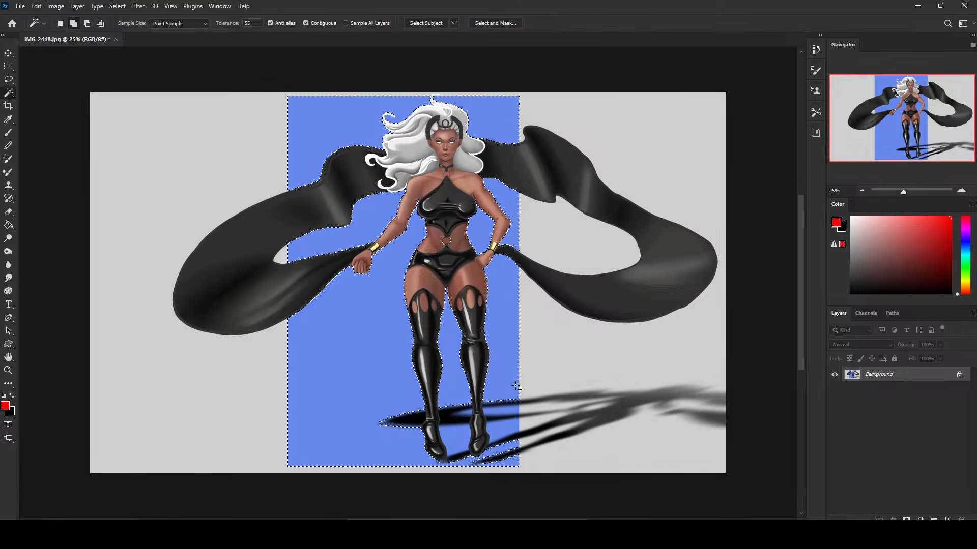
pyautogui.click(497, 428)
pyautogui.click(502, 411)
# Convert the locked Background into Layer 0 and try filling the blue selection with light grey sampled from the backdrop.
pyautogui.doubleClick(879, 375)
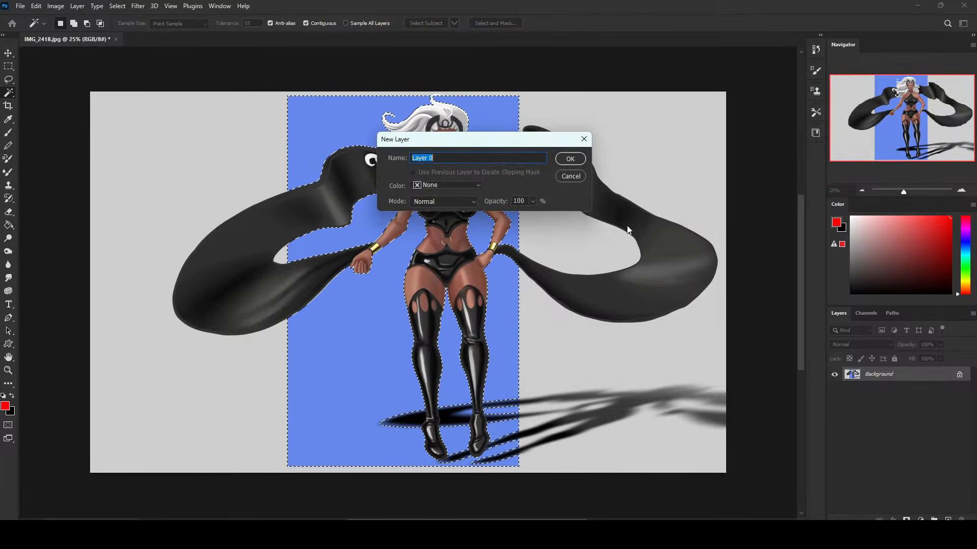
pyautogui.click(569, 157)
pyautogui.press('g')
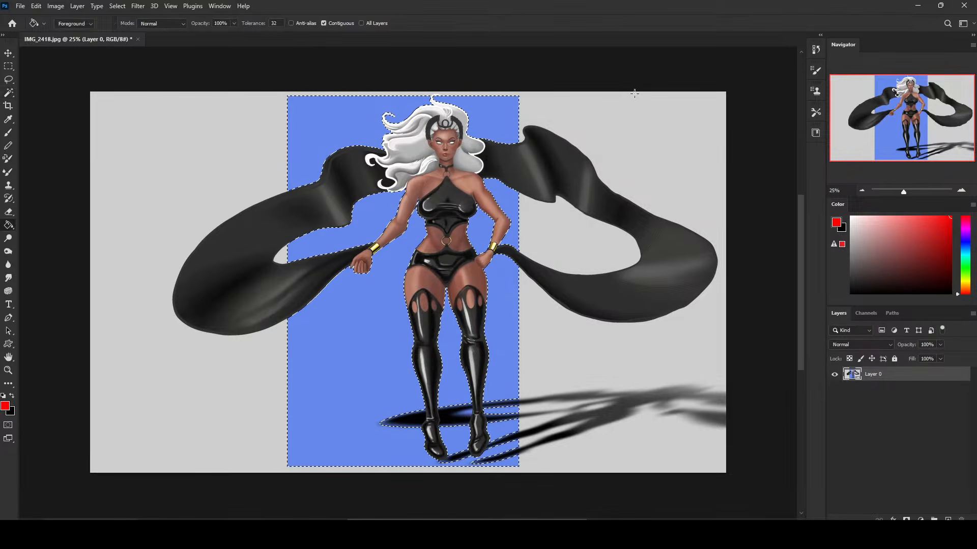
pyautogui.keyDown('alt'); pyautogui.click(618, 105); pyautogui.keyUp('alt')
pyautogui.click(501, 117)
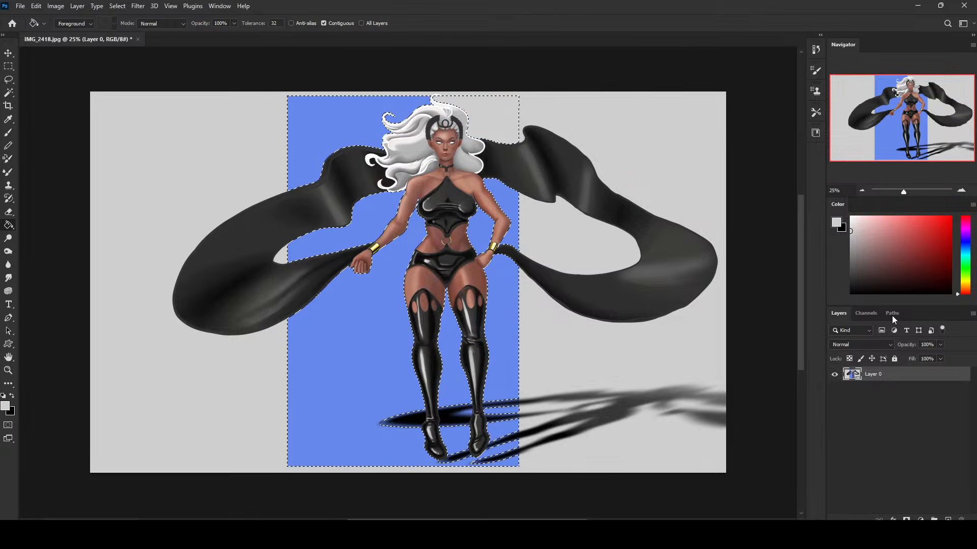
pyautogui.hotkey('ctrl', 'z')
# Add a new empty layer above Layer 0 and try filling the blue selection on it with the light grey.
pyautogui.hotkey('ctrl', 'shift', 'alt', 'n')
pyautogui.click(495, 114)
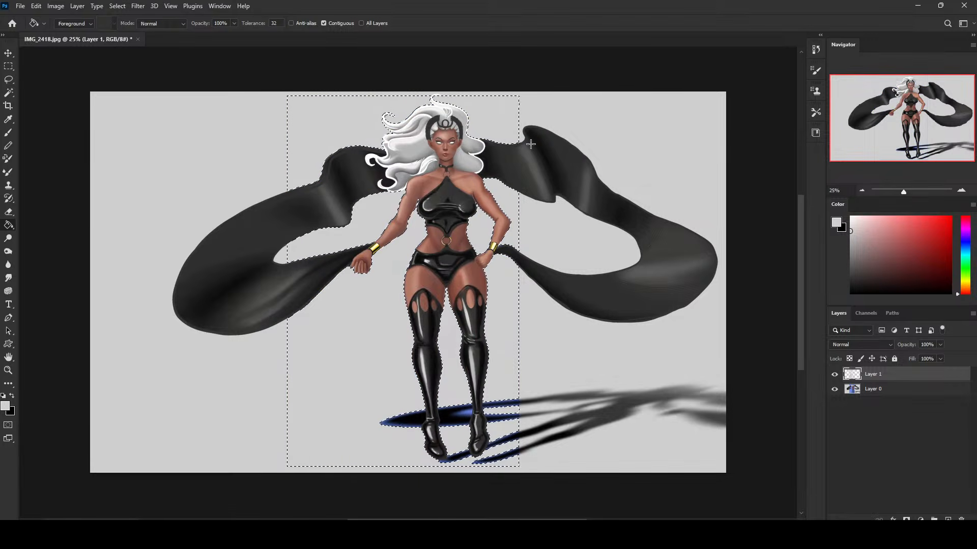
pyautogui.hotkey('ctrl', 'z')
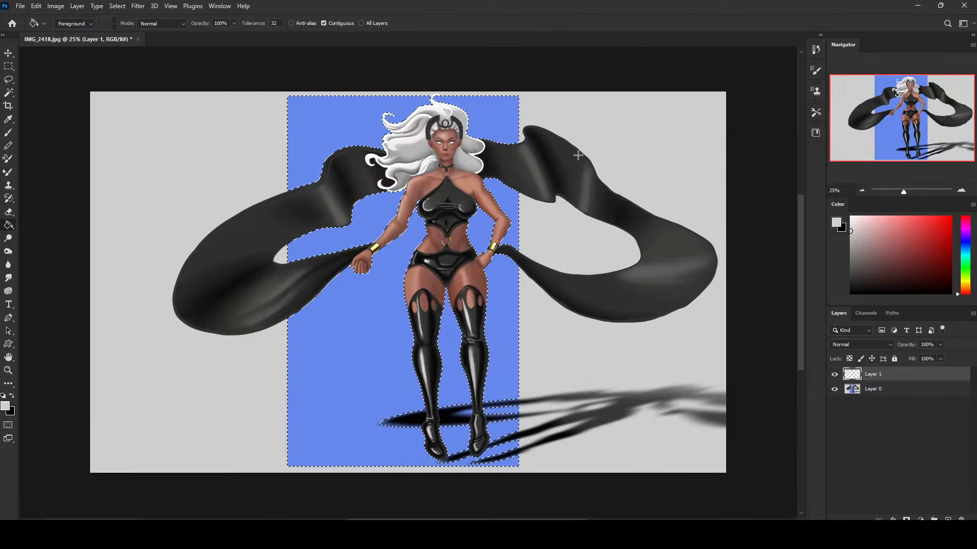
# Delete the selected blue background from Layer 0.
pyautogui.click(892, 388)
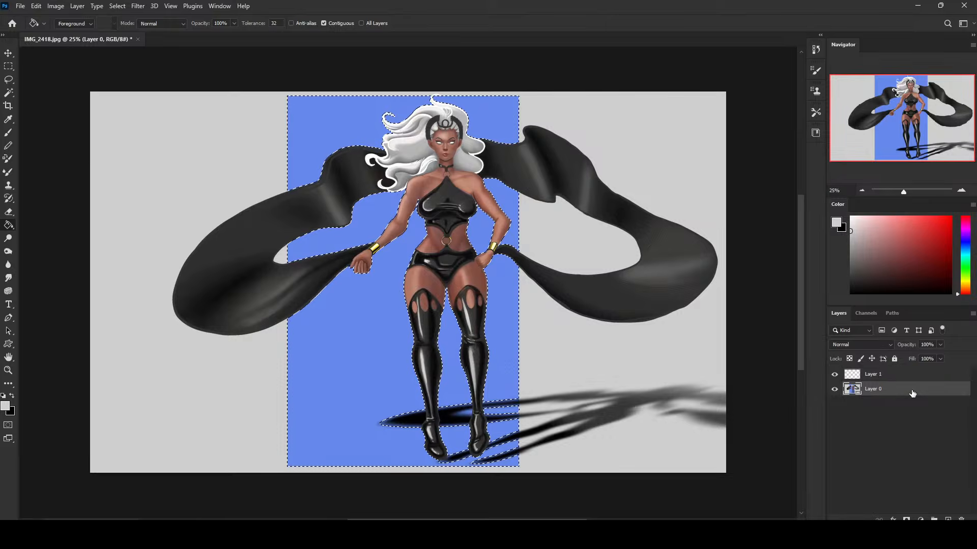
pyautogui.press('Delete')
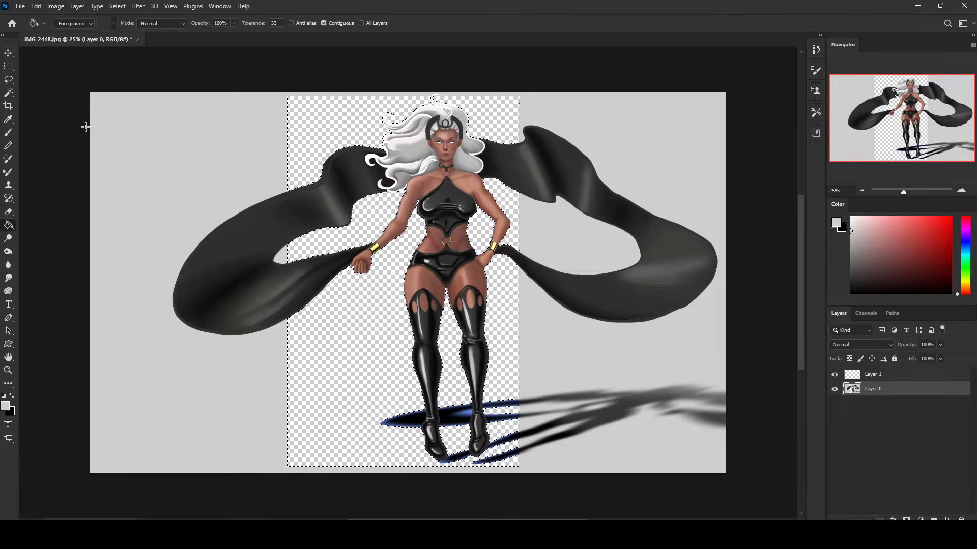
# Select the outer grey backdrop with the Magic Wand, subtract the character's hair using the Lasso, and delete the selected area.
pyautogui.click(8, 93)
pyautogui.click(243, 153)
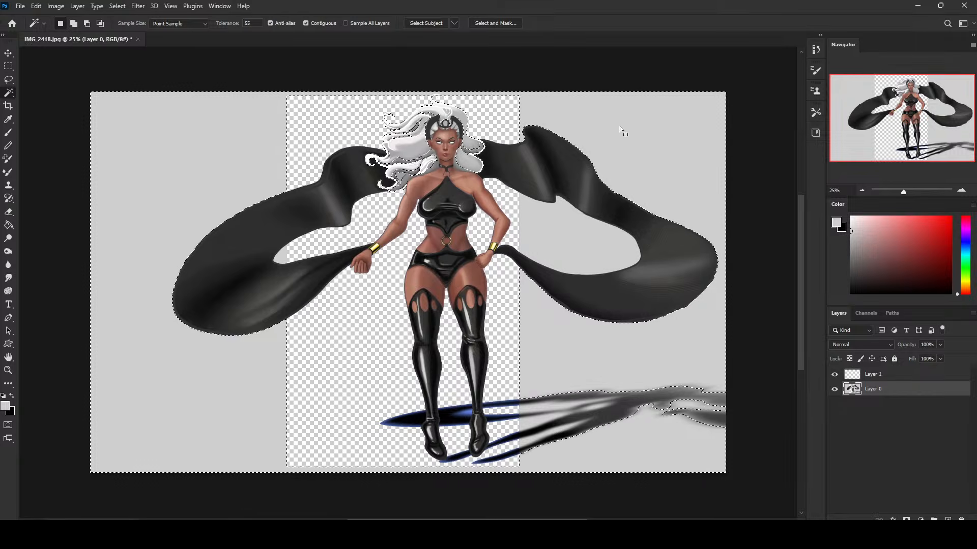
pyautogui.press('l')
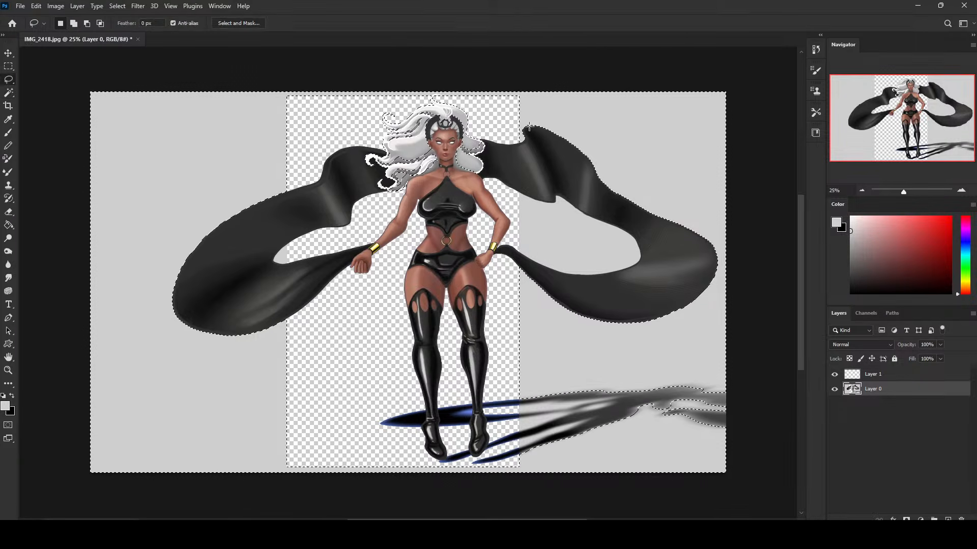
pyautogui.moveTo(348, 121)
pyautogui.mouseDown()
pyautogui.moveTo(367, 198)
pyautogui.moveTo(499, 121)
pyautogui.mouseUp()
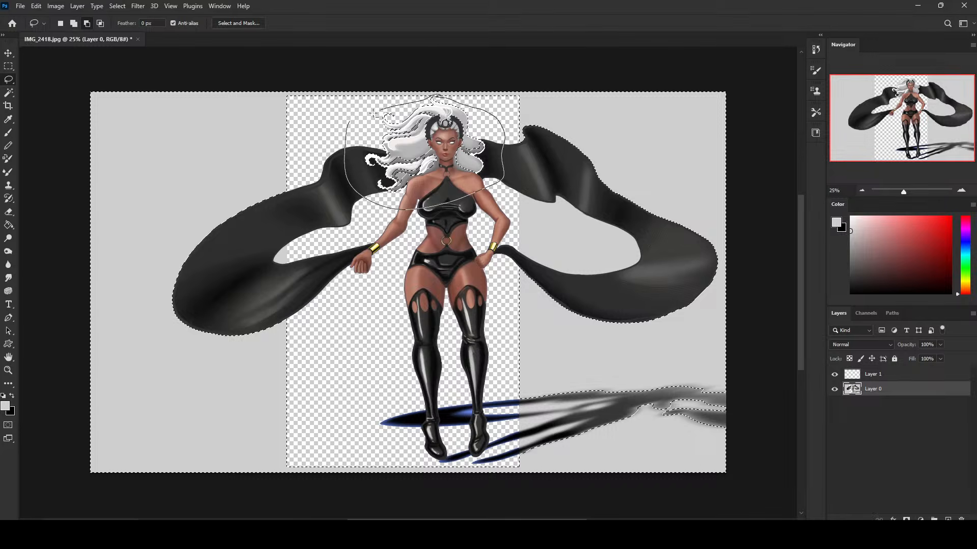
pyautogui.moveTo(374, 114); pyautogui.dragTo(376, 115)
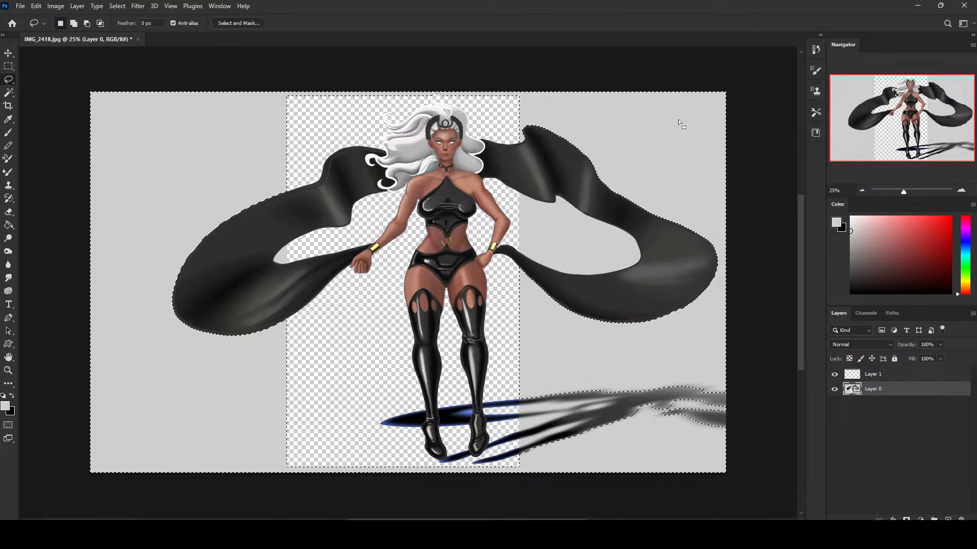
pyautogui.press('Delete')
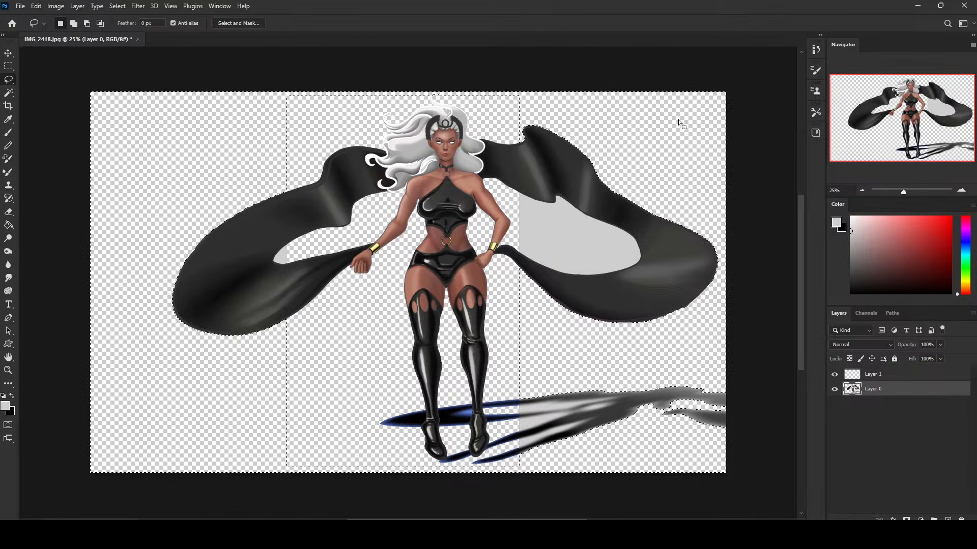
# Select the grey area enclosed by the cape loop beside the hand on the hip and delete it from Layer 0.
pyautogui.click(8, 92)
pyautogui.click(564, 235)
pyautogui.press('Delete')
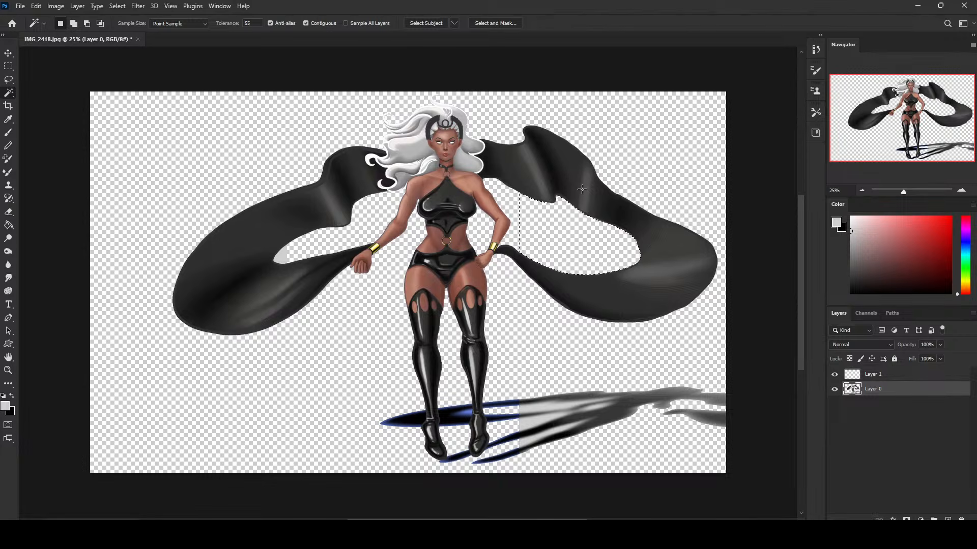
pyautogui.hotkey('alt', 'BackSpace')
pyautogui.press('b')
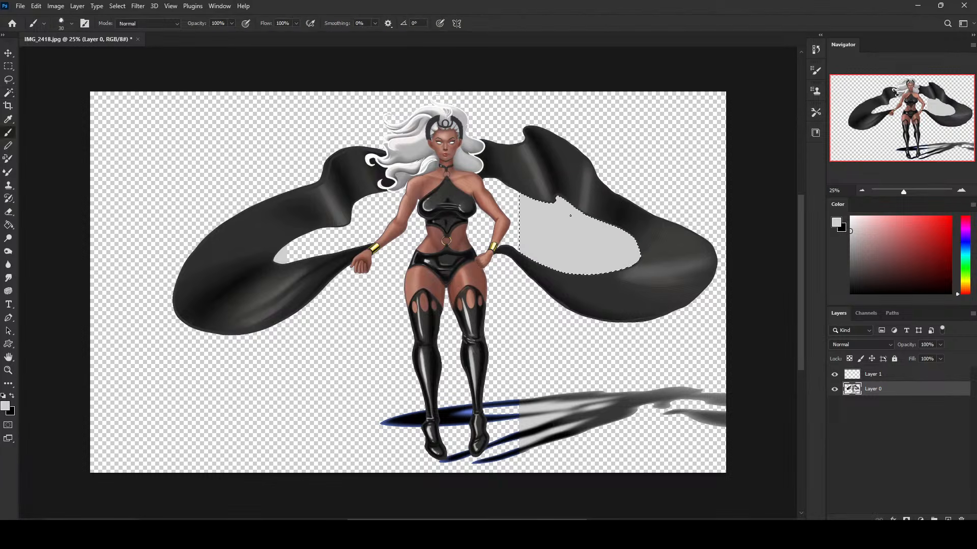
pyautogui.press('Delete')
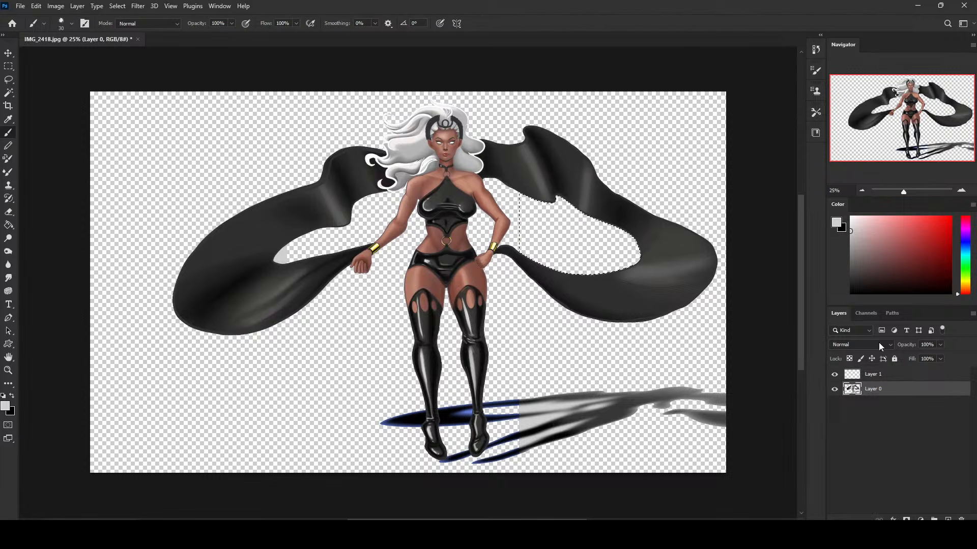
# Add a new layer beneath Layer 0, clear the selection, and fill the whole layer with the sampled light grey.
pyautogui.keyDown('ctrl'); pyautogui.click(948, 519); pyautogui.keyUp('ctrl')
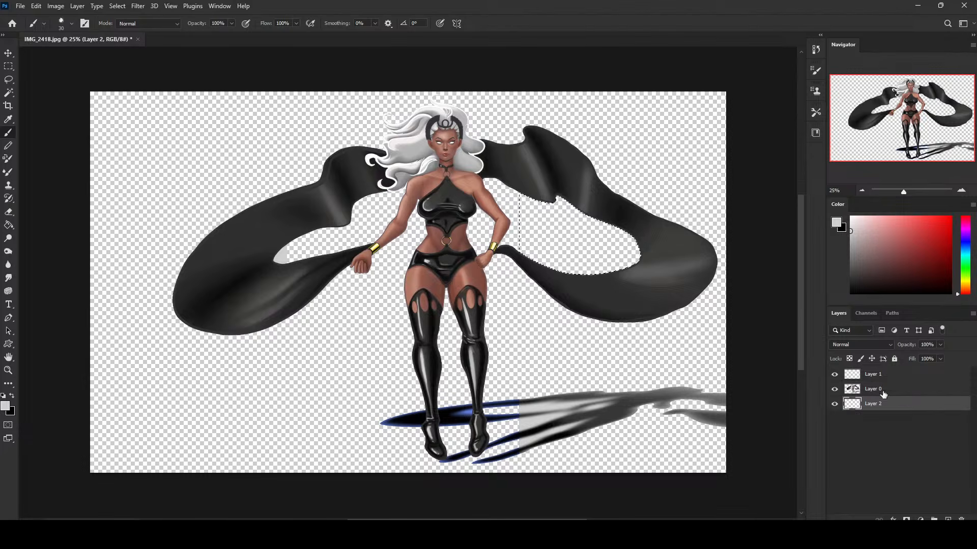
pyautogui.press('m')
pyautogui.rightClick(558, 298)
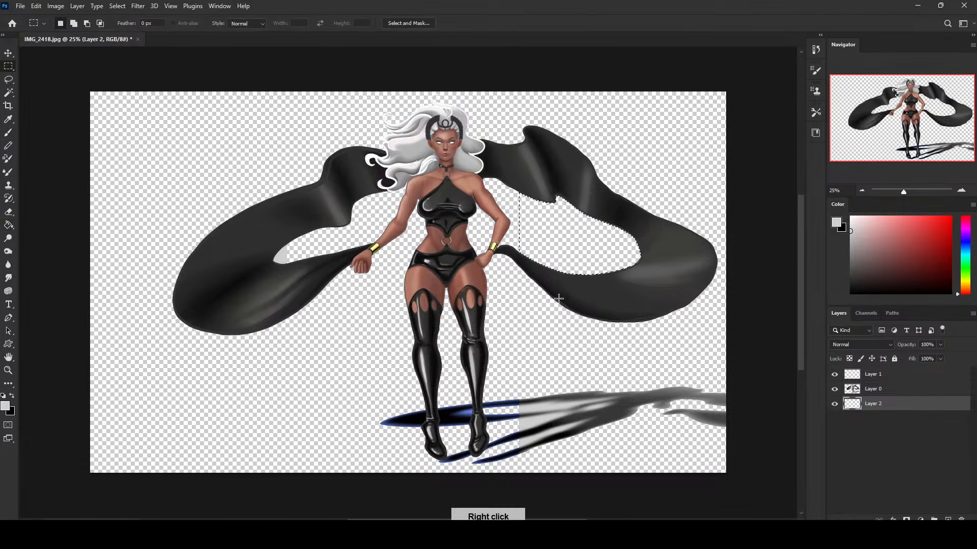
pyautogui.click(585, 303)
pyautogui.press('g')
pyautogui.click(574, 379)
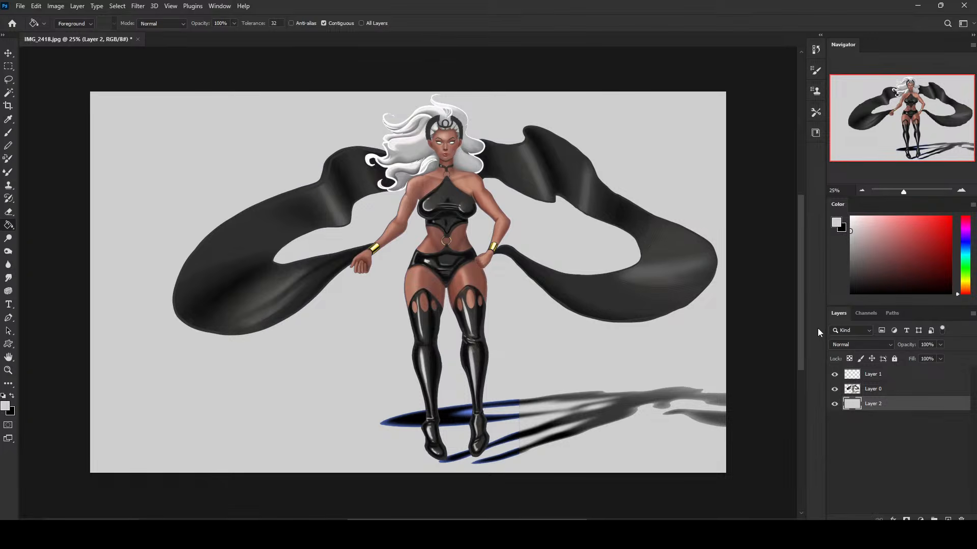
# Adjust Layer 2's grey backdrop with Hue/Saturation, setting Lightness to +14.
pyautogui.hotkey('ctrl', 'u')
pyautogui.moveTo(742, 263); pyautogui.dragTo(709, 264)
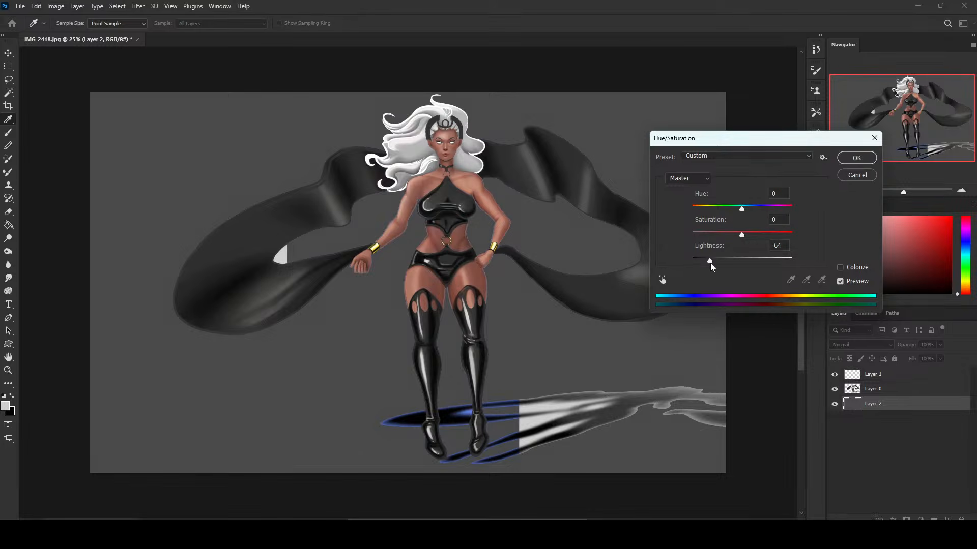
pyautogui.moveTo(710, 264); pyautogui.dragTo(713, 264)
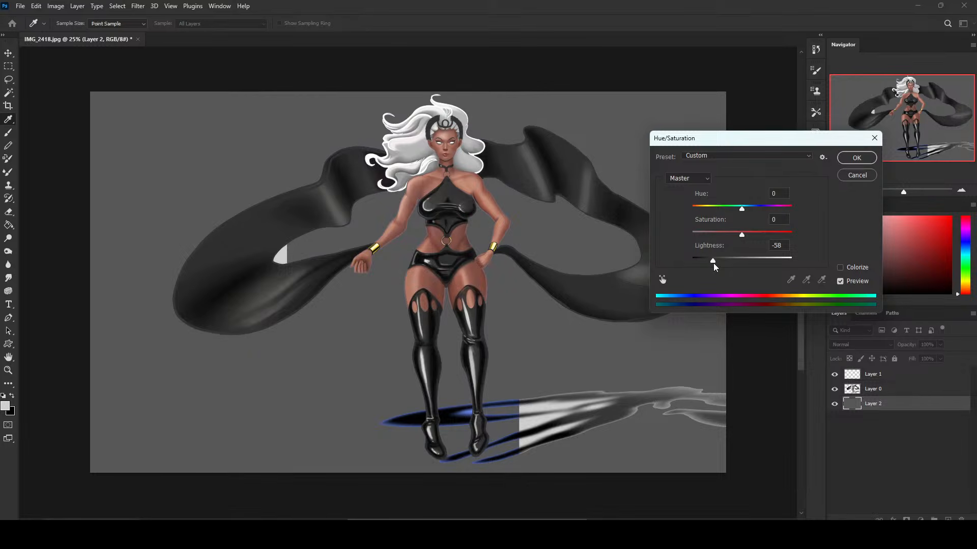
pyautogui.moveTo(713, 264); pyautogui.dragTo(751, 263)
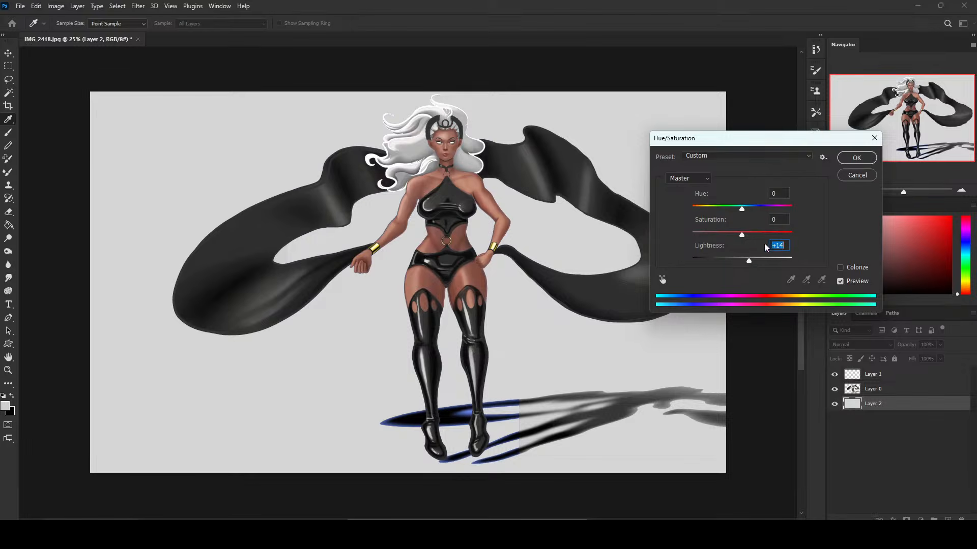
pyautogui.click(856, 157)
# Lasso the long cast shadow extending outward from the character's left foot and delete it from Layer 0.
pyautogui.press('l')
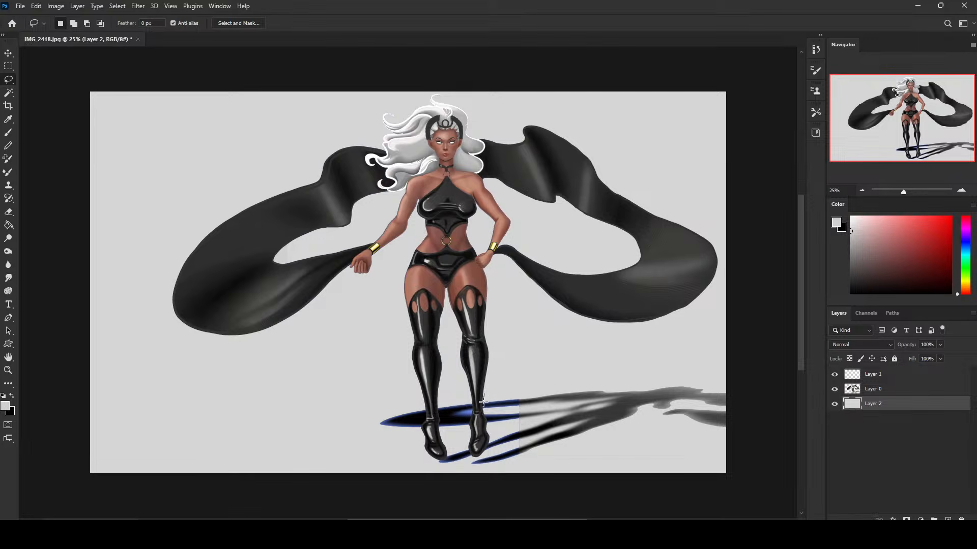
pyautogui.moveTo(484, 396)
pyautogui.mouseDown()
pyautogui.moveTo(490, 440)
pyautogui.moveTo(472, 465)
pyautogui.moveTo(709, 440)
pyautogui.moveTo(777, 389)
pyautogui.moveTo(605, 356)
pyautogui.moveTo(503, 376)
pyautogui.mouseUp()
pyautogui.press('Delete')
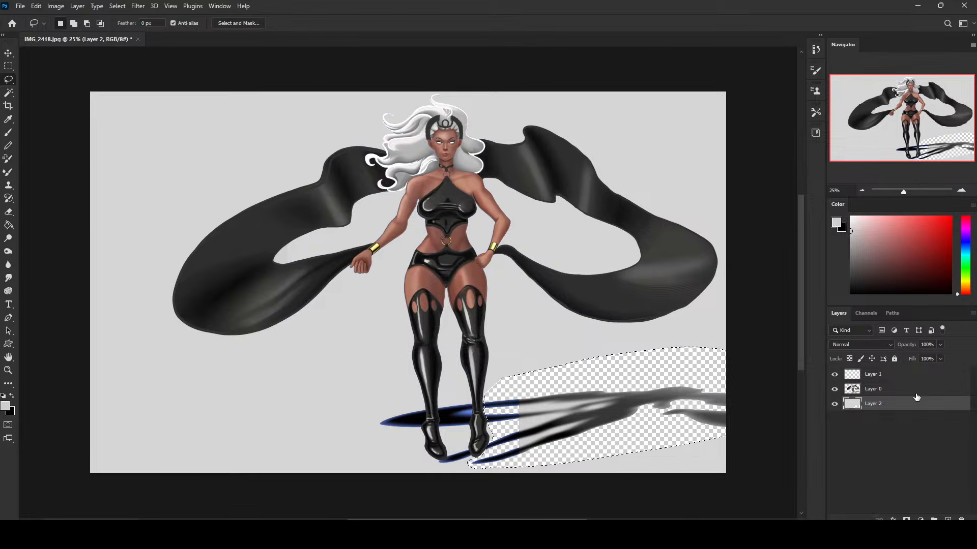
pyautogui.hotkey('ctrl', 'z')
pyautogui.click(895, 393)
pyautogui.press('Delete')
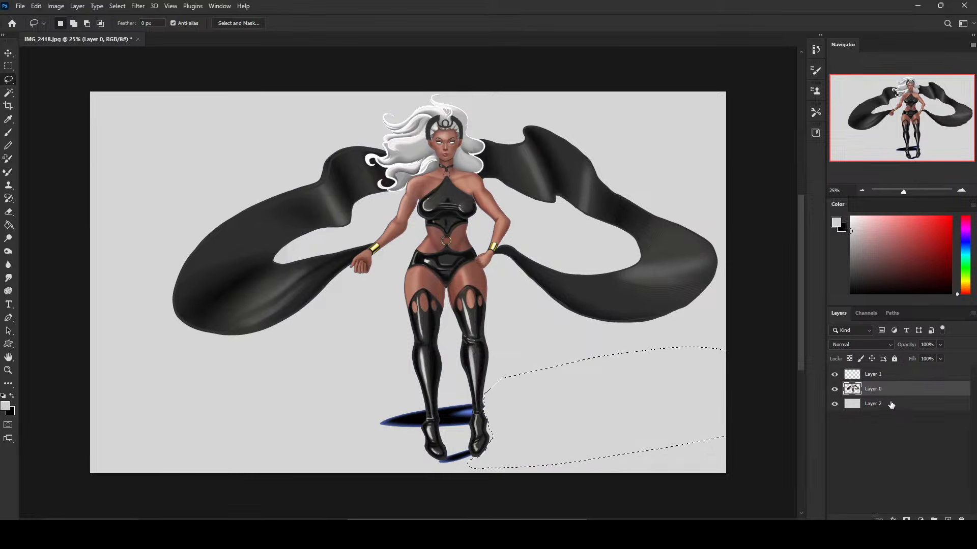
# Clear the selection, lasso the shadow between the ankles with the boot edges excluded, and delete it from Layer 0.
pyautogui.hotkey('ctrl', 'd')
pyautogui.moveTo(439, 410)
pyautogui.mouseDown()
pyautogui.moveTo(443, 431)
pyautogui.moveTo(469, 420)
pyautogui.mouseUp()
pyautogui.moveTo(473, 405); pyautogui.dragTo(444, 392)
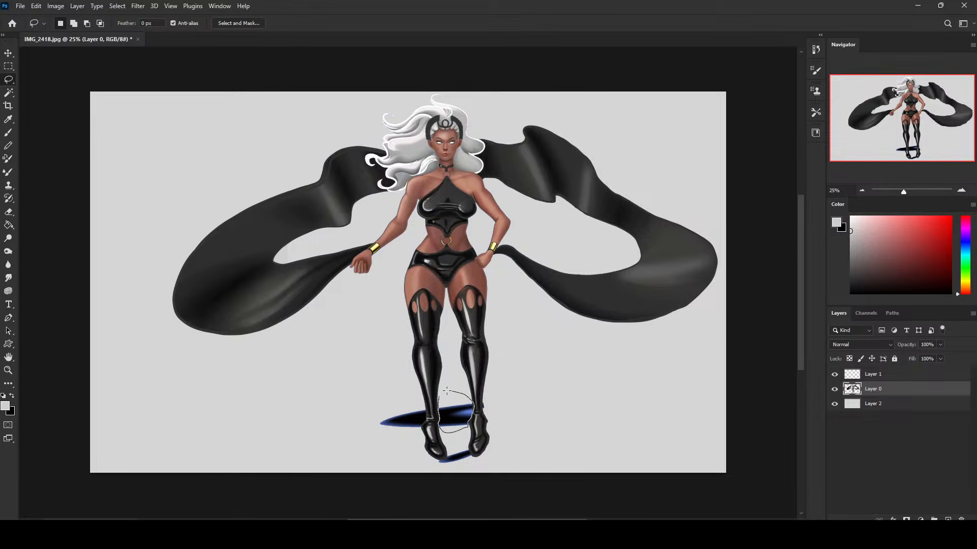
pyautogui.press('alt')
pyautogui.moveTo(483, 400)
pyautogui.mouseDown()
pyautogui.moveTo(490, 414)
pyautogui.moveTo(484, 401)
pyautogui.mouseUp()
pyautogui.press('Delete')
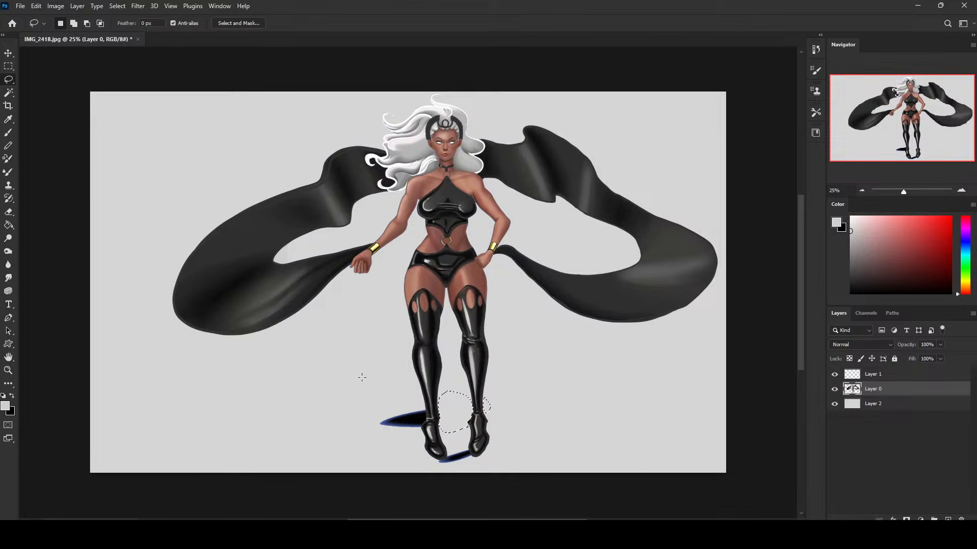
# Delete the remaining shadow pieces beside the character's right ankle and between the toes from Layer 0, leaving nothing selected.
pyautogui.hotkey('ctrl', 'd')
pyautogui.moveTo(422, 401)
pyautogui.mouseDown()
pyautogui.moveTo(424, 429)
pyautogui.moveTo(384, 432)
pyautogui.moveTo(422, 402)
pyautogui.mouseUp()
pyautogui.press('Delete')
pyautogui.hotkey('ctrl', 'd')
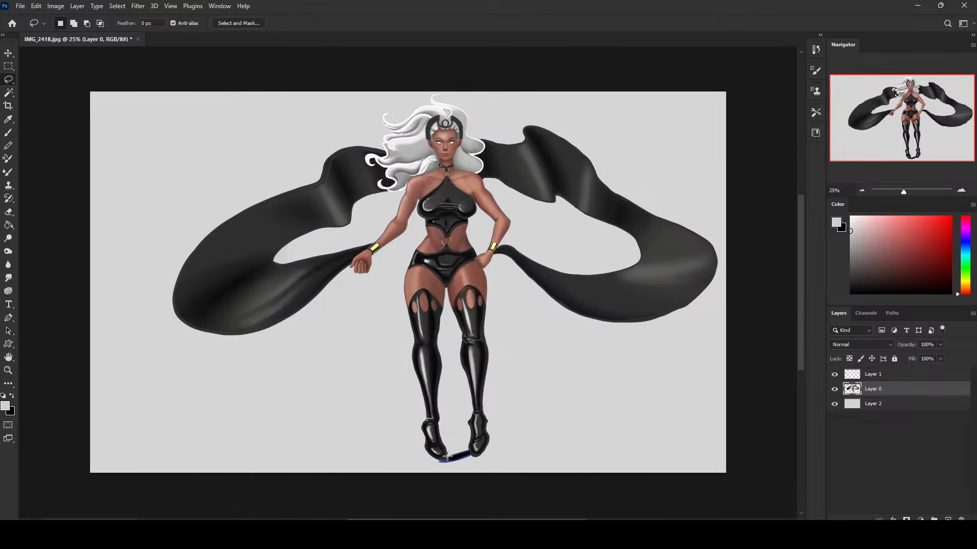
pyautogui.moveTo(435, 460)
pyautogui.mouseDown()
pyautogui.moveTo(469, 461)
pyautogui.moveTo(449, 448)
pyautogui.mouseUp()
pyautogui.press('Delete')
pyautogui.press('m')
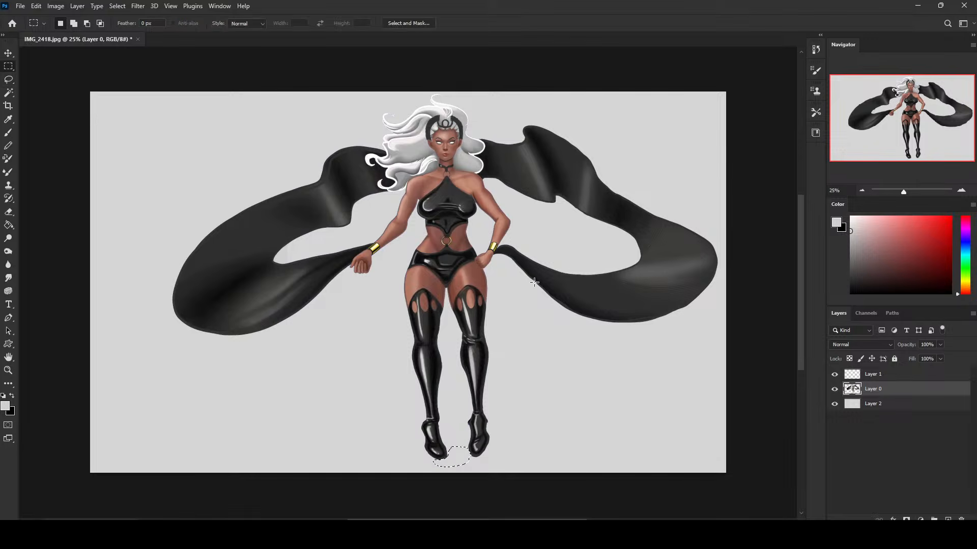
pyautogui.rightClick(534, 281)
pyautogui.click(549, 294)
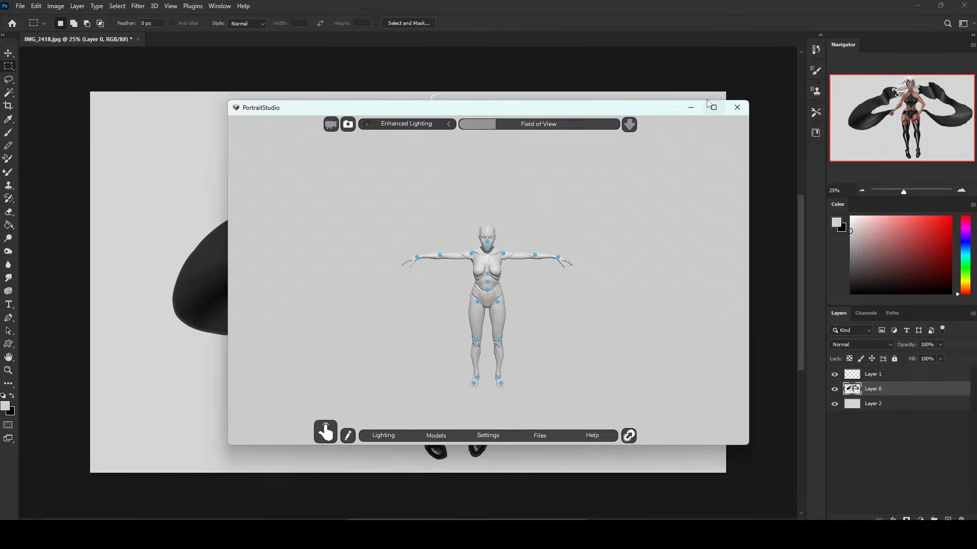
# Switch to PortraitStudio, maximize it, show the view controls, and tilt the whole female mannequin slightly about its root joint.
pyautogui.click(712, 104)
pyautogui.click(329, 510)
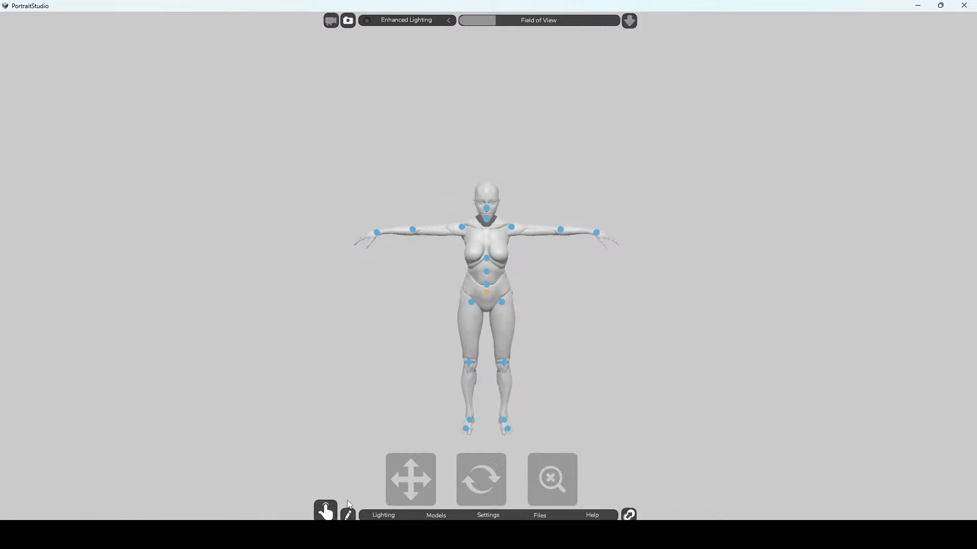
pyautogui.moveTo(410, 478)
pyautogui.mouseDown()
pyautogui.moveTo(411, 398)
pyautogui.moveTo(408, 471)
pyautogui.mouseUp()
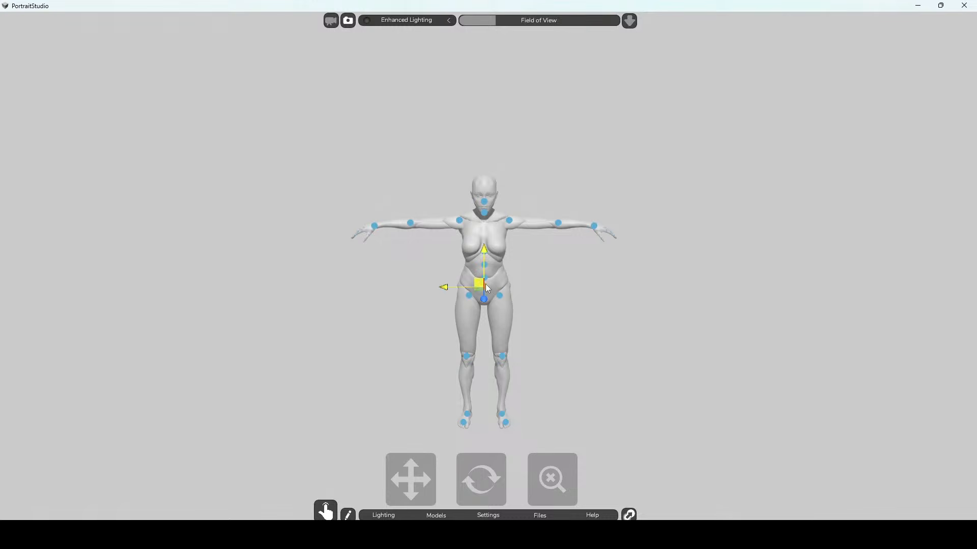
pyautogui.click(482, 281)
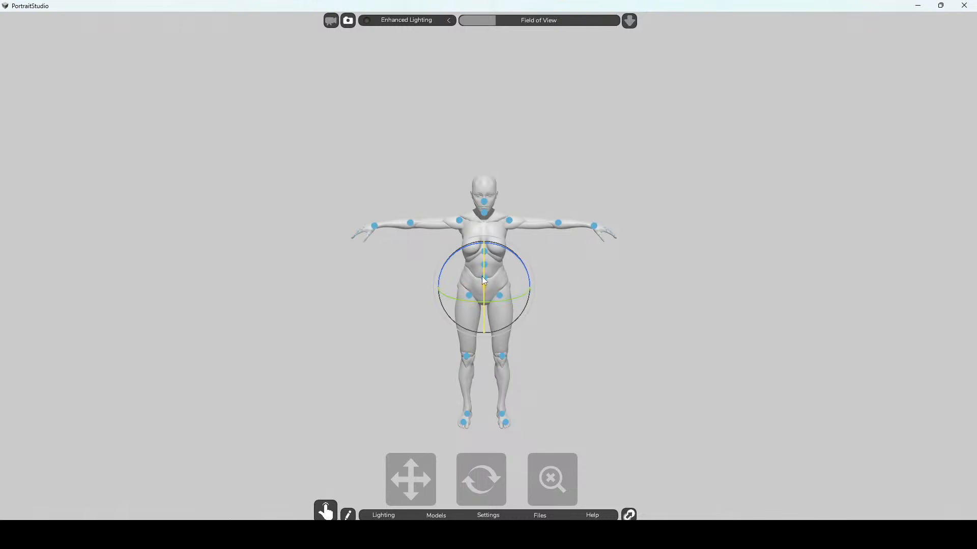
pyautogui.moveTo(482, 276); pyautogui.dragTo(484, 270)
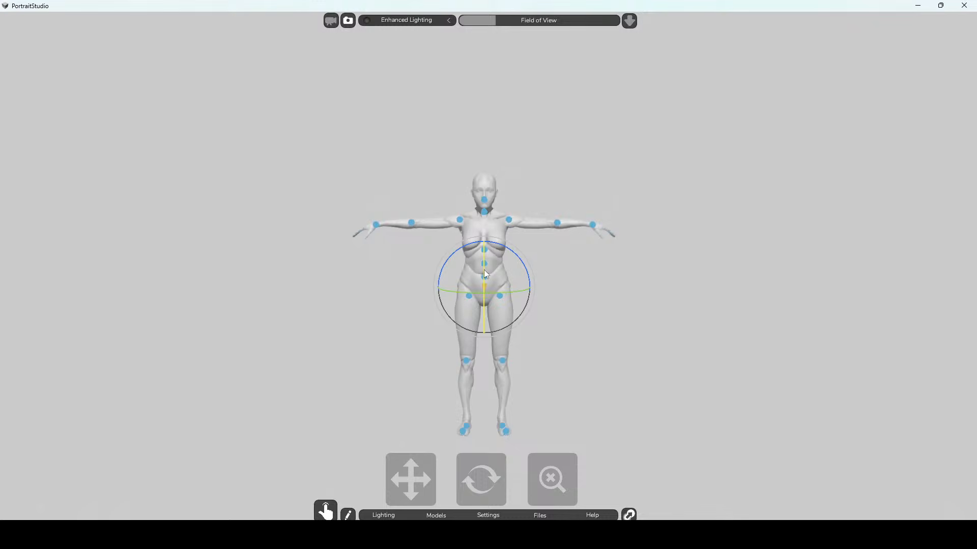
pyautogui.click(595, 270)
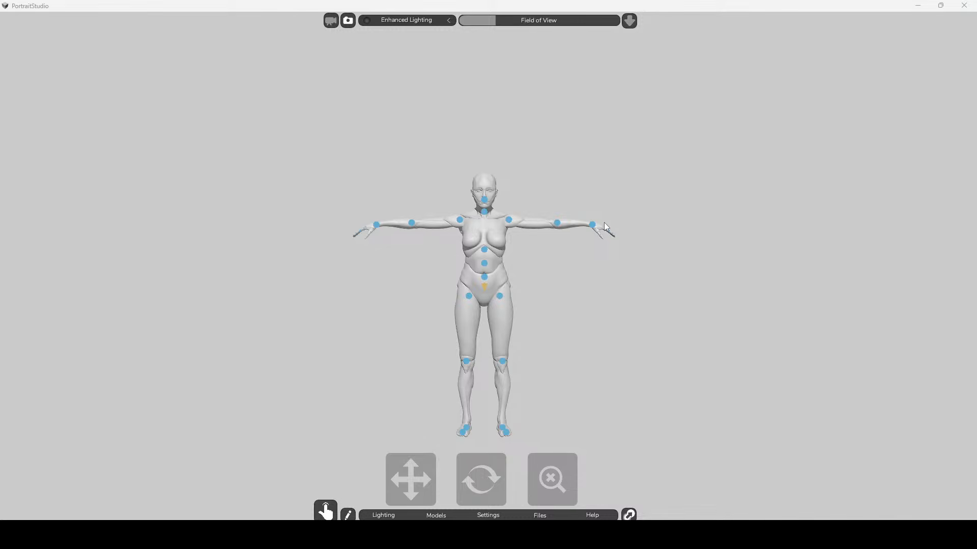
# Bend the mannequin's torso forward at the lower spine joint.
pyautogui.click(483, 276)
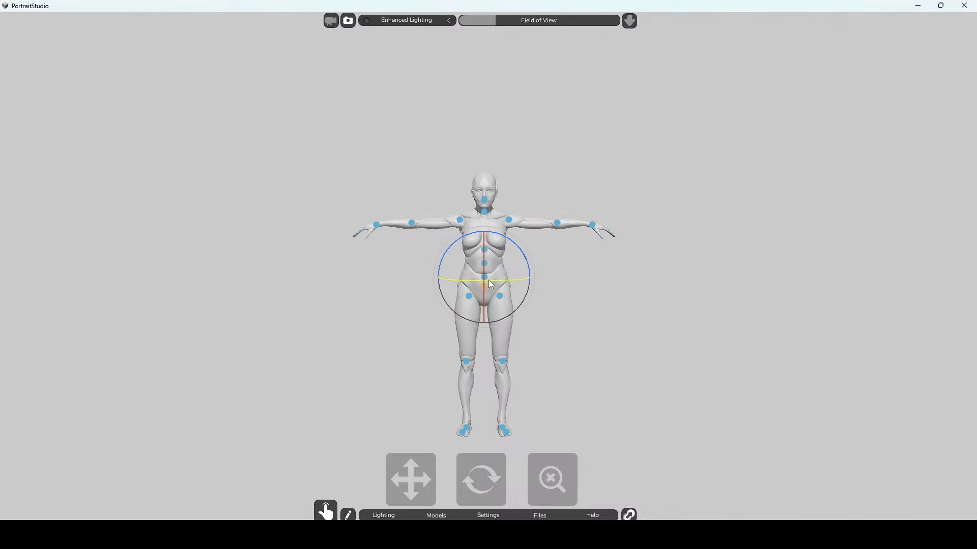
pyautogui.moveTo(482, 257); pyautogui.dragTo(484, 281)
pyautogui.moveTo(471, 486)
pyautogui.mouseDown()
pyautogui.moveTo(408, 475)
pyautogui.moveTo(524, 477)
pyautogui.moveTo(451, 480)
pyautogui.moveTo(465, 480)
pyautogui.mouseUp()
pyautogui.click(554, 327)
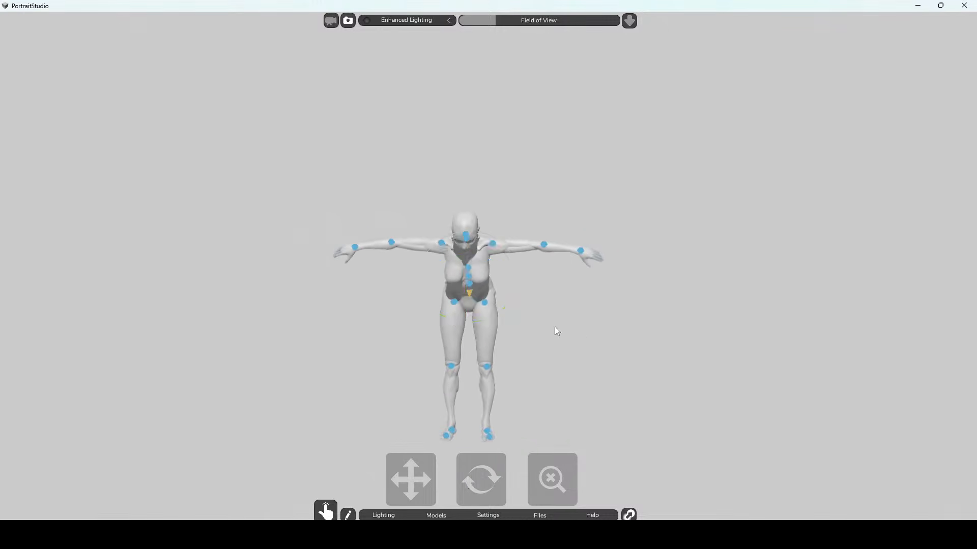
# Turn the whole mannequin into profile about its root joint, and rotate it back to face the front.
pyautogui.click(470, 295)
pyautogui.moveTo(468, 302); pyautogui.dragTo(542, 305)
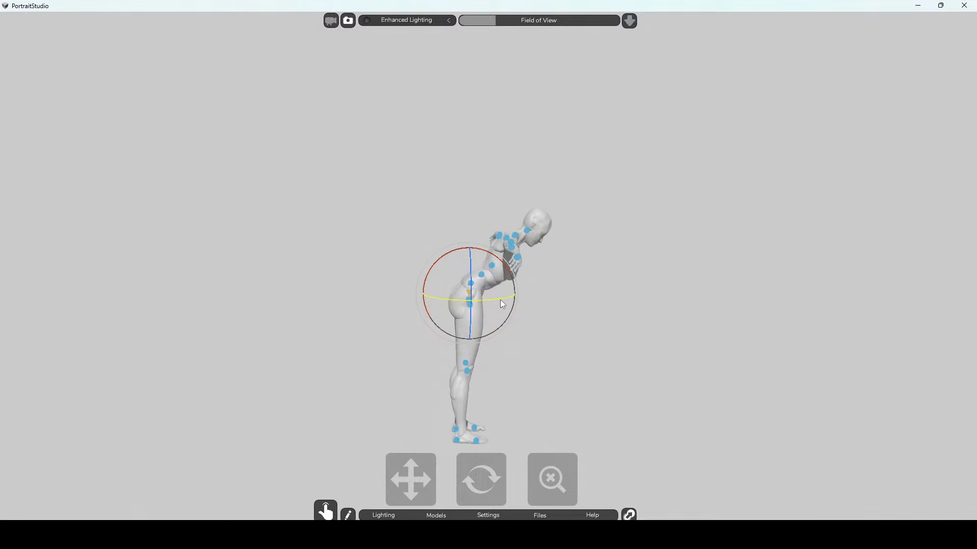
pyautogui.moveTo(499, 300); pyautogui.dragTo(480, 296)
pyautogui.click(469, 296)
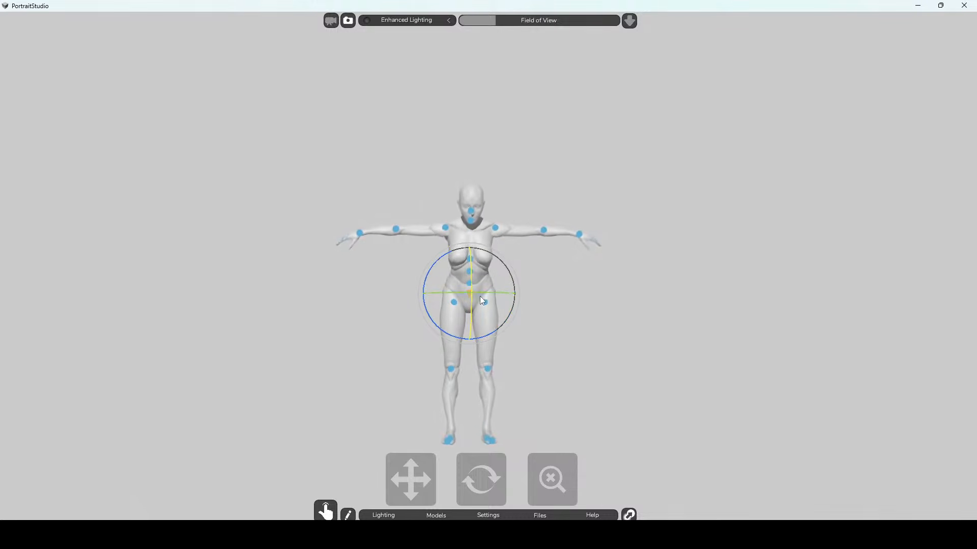
# Tilt the mannequin's head back at the neck joint.
pyautogui.click(472, 222)
pyautogui.moveTo(475, 228); pyautogui.dragTo(482, 214)
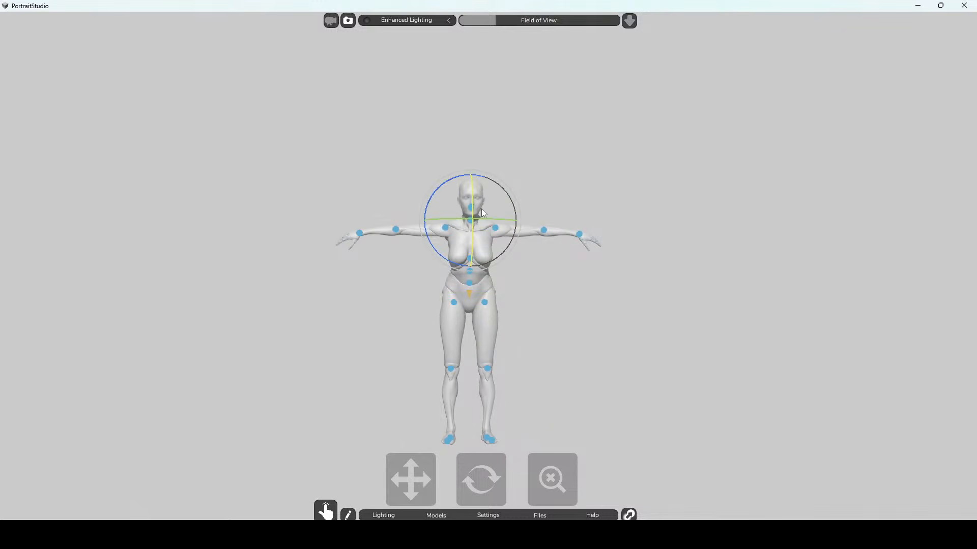
pyautogui.click(605, 307)
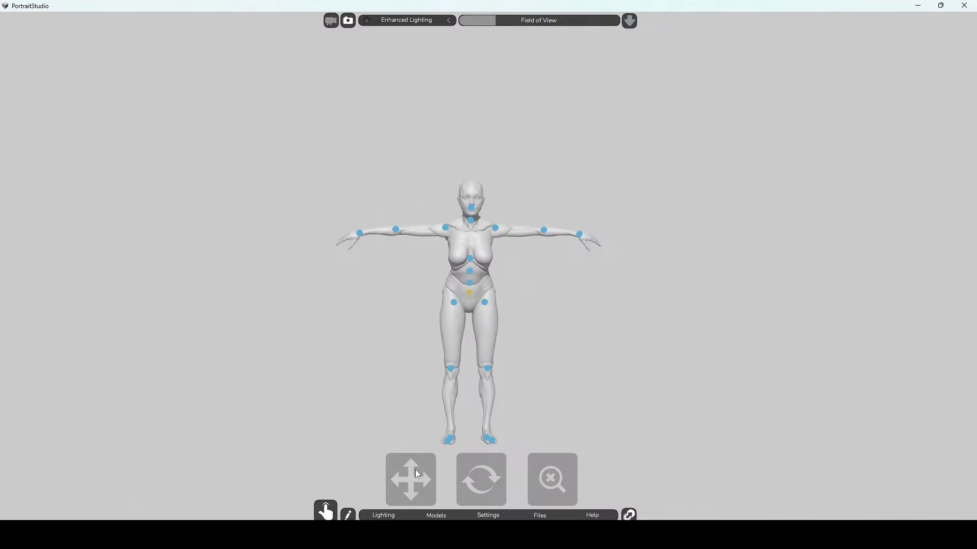
# Hide the joint markers of the Female_mannequin_v2 model.
pyautogui.click(472, 517)
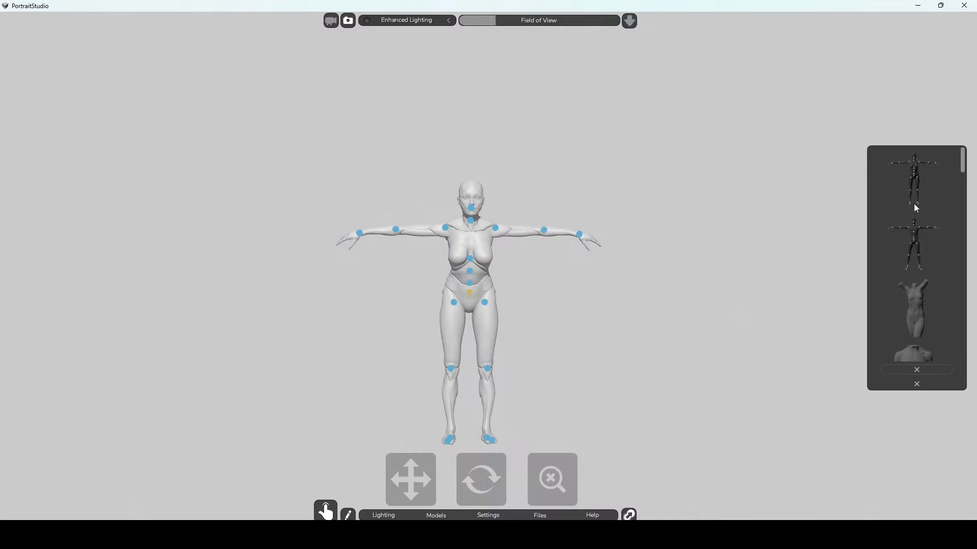
pyautogui.click(918, 359)
pyautogui.click(902, 181)
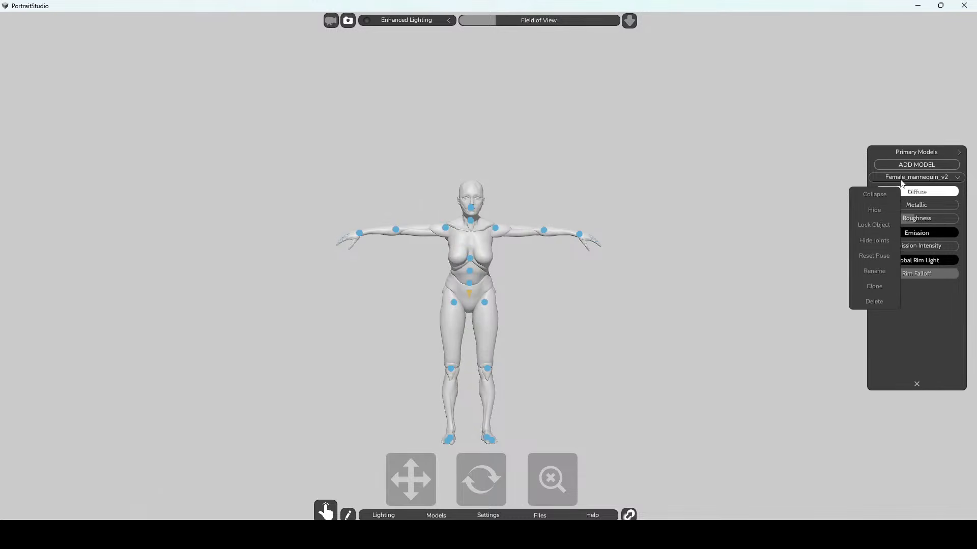
pyautogui.click(876, 240)
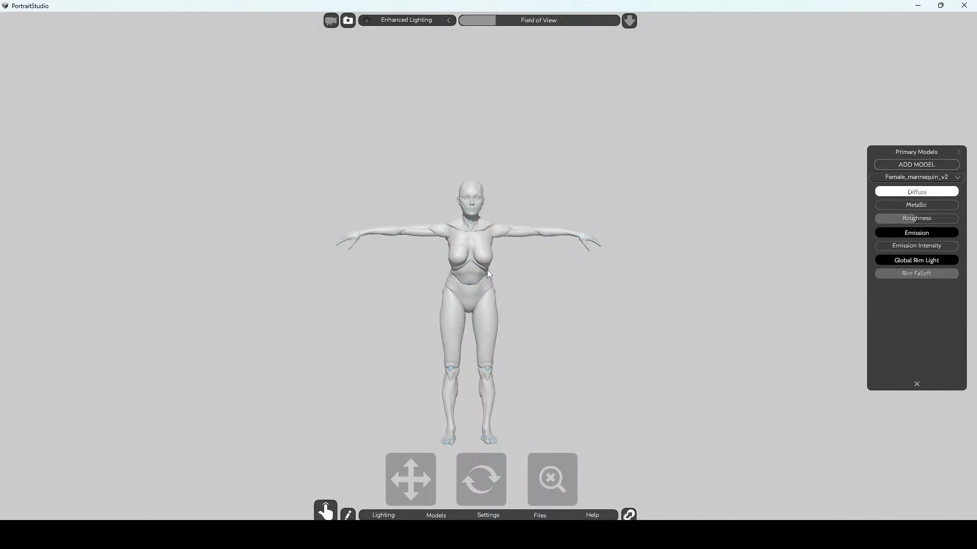
# Lean the mannequin's torso back at the lower spine joint and tilt its head forward at the neck.
pyautogui.moveTo(464, 471)
pyautogui.mouseDown()
pyautogui.moveTo(475, 474)
pyautogui.moveTo(472, 467)
pyautogui.mouseUp()
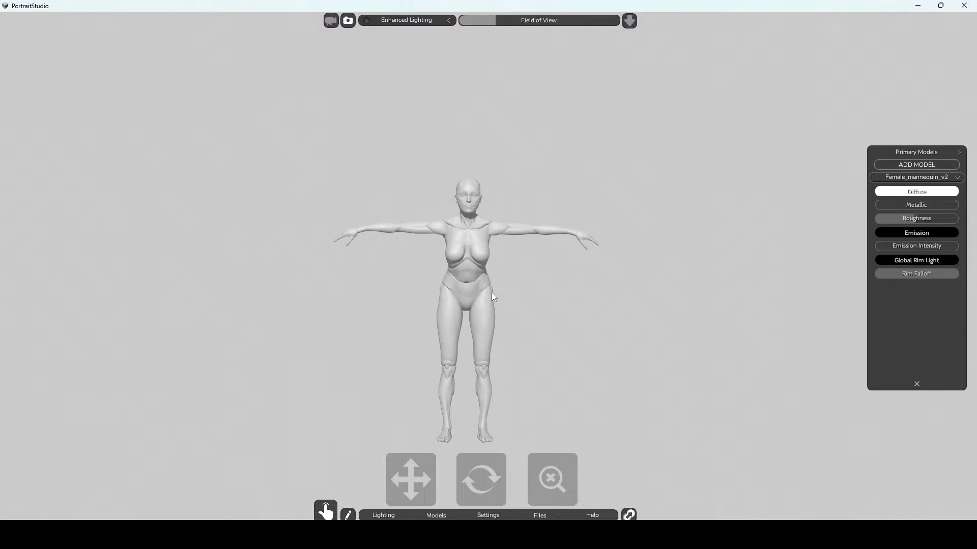
pyautogui.click(469, 279)
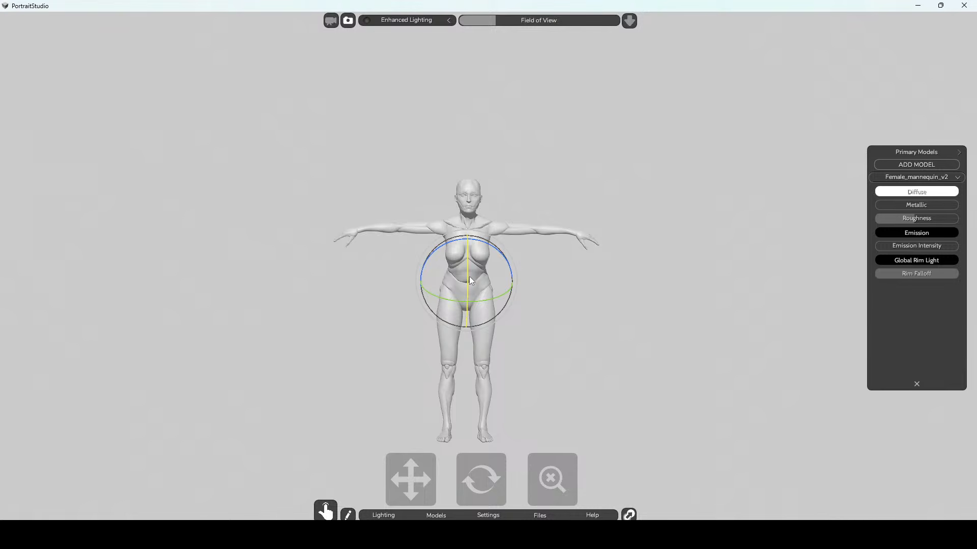
pyautogui.moveTo(468, 277); pyautogui.dragTo(472, 268)
pyautogui.click(514, 206)
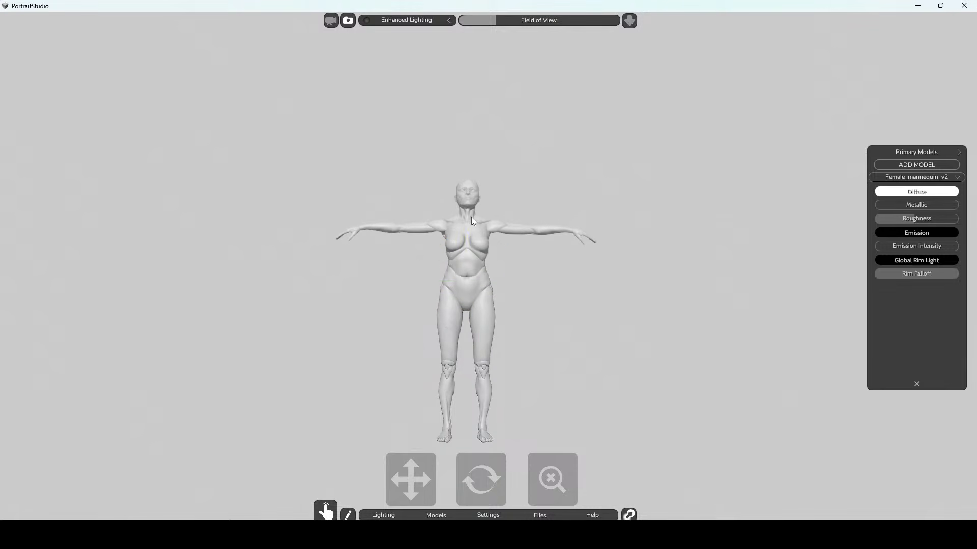
pyautogui.click(468, 219)
pyautogui.moveTo(467, 219)
pyautogui.mouseDown()
pyautogui.moveTo(470, 211)
pyautogui.moveTo(473, 224)
pyautogui.mouseUp()
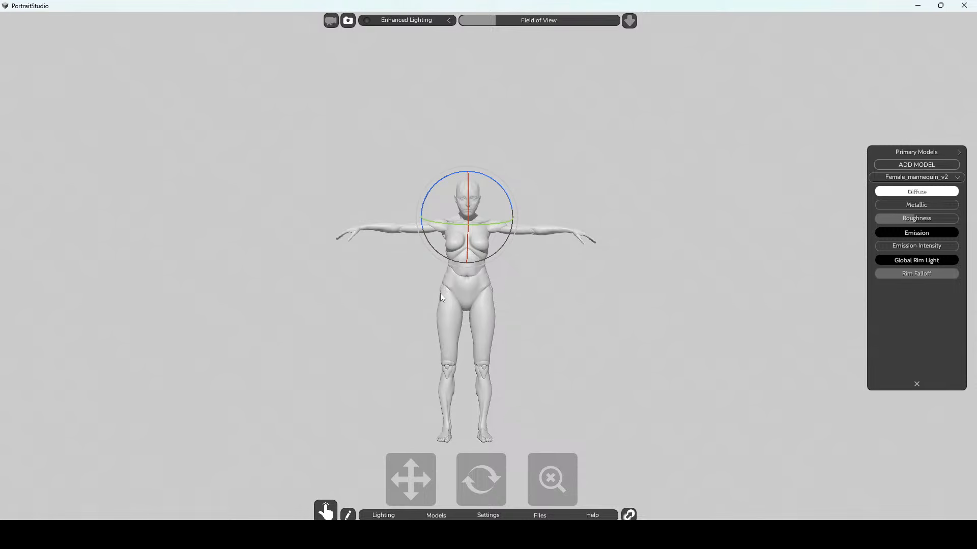
pyautogui.click(579, 275)
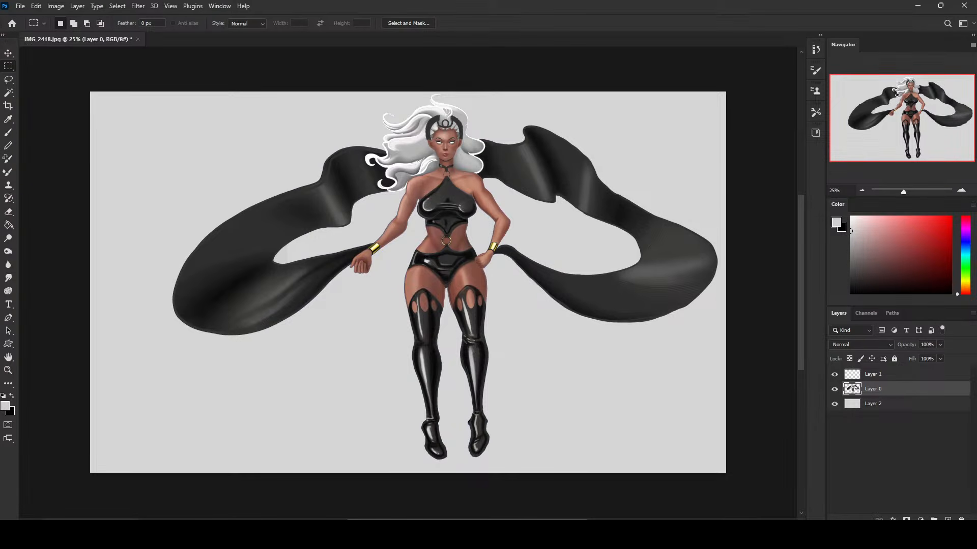
# Return to PortraitStudio and rotate both of the mannequin's thighs inward at the hip joints so the legs cross.
pyautogui.moveTo(151, 534)
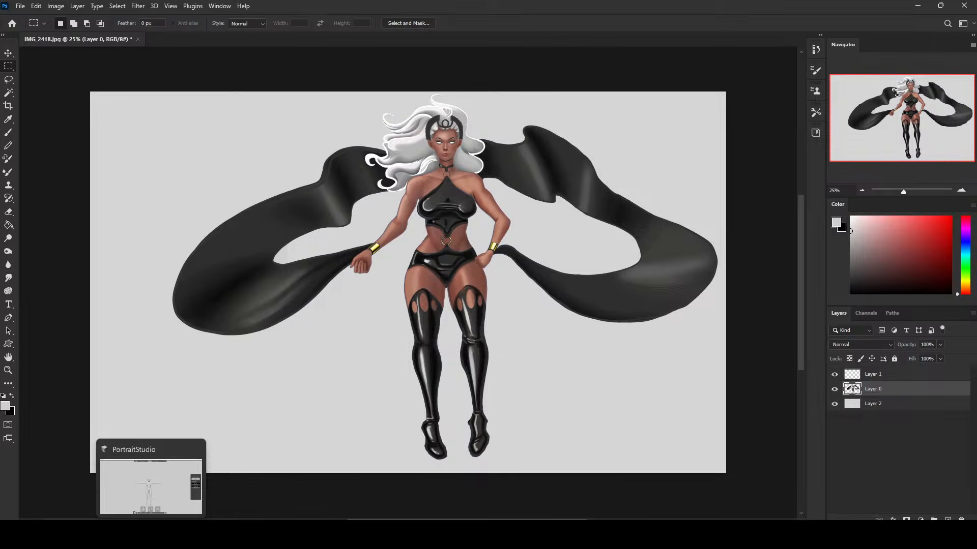
pyautogui.click(149, 496)
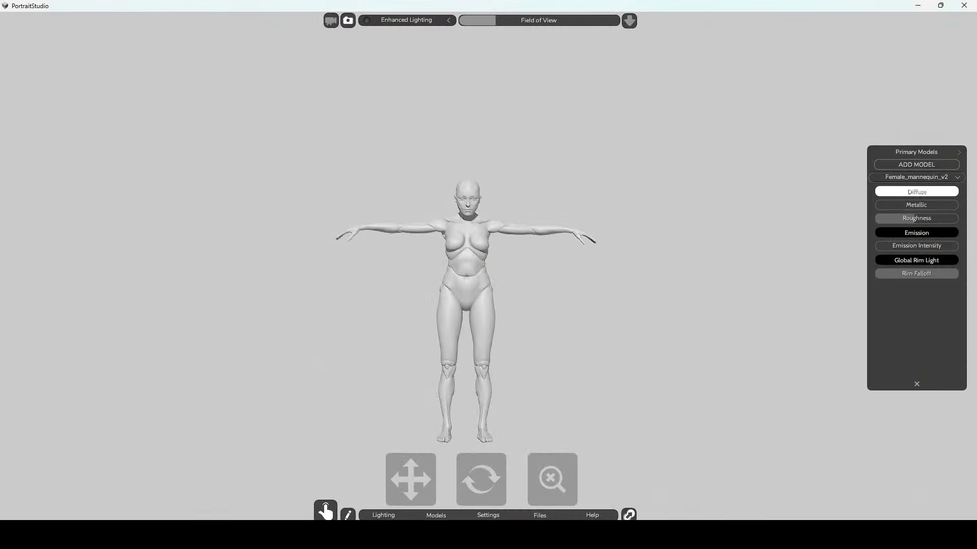
pyautogui.click(450, 303)
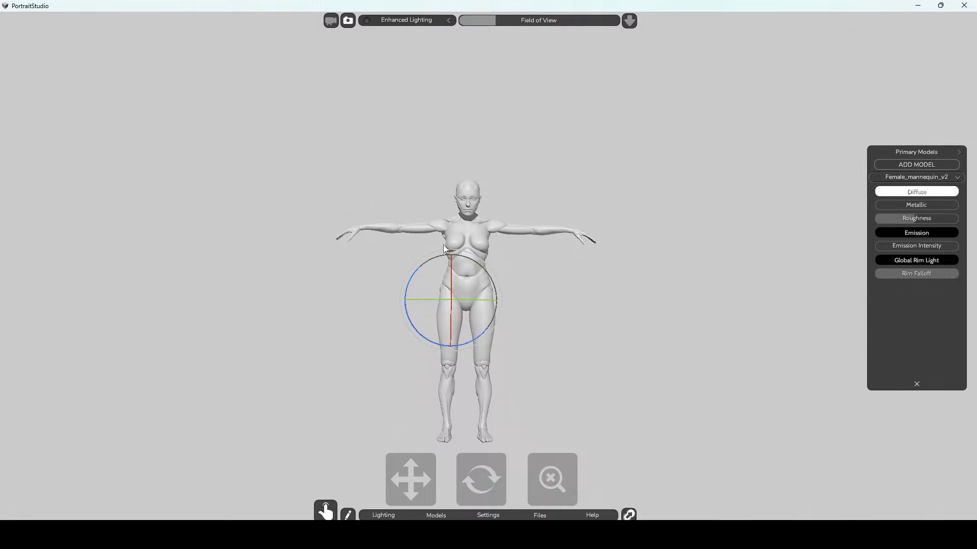
pyautogui.moveTo(446, 254); pyautogui.dragTo(438, 252)
pyautogui.click(529, 294)
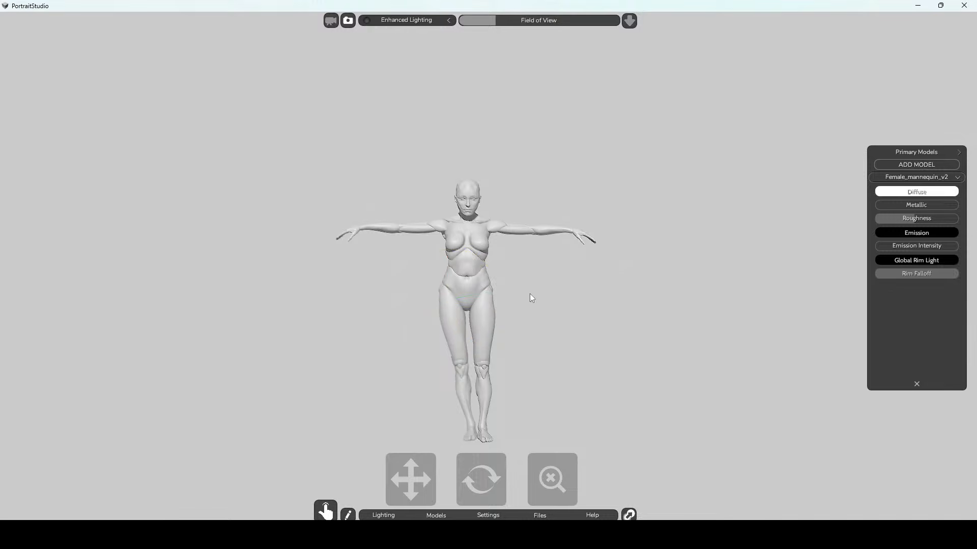
pyautogui.click(483, 301)
pyautogui.moveTo(521, 262); pyautogui.dragTo(524, 269)
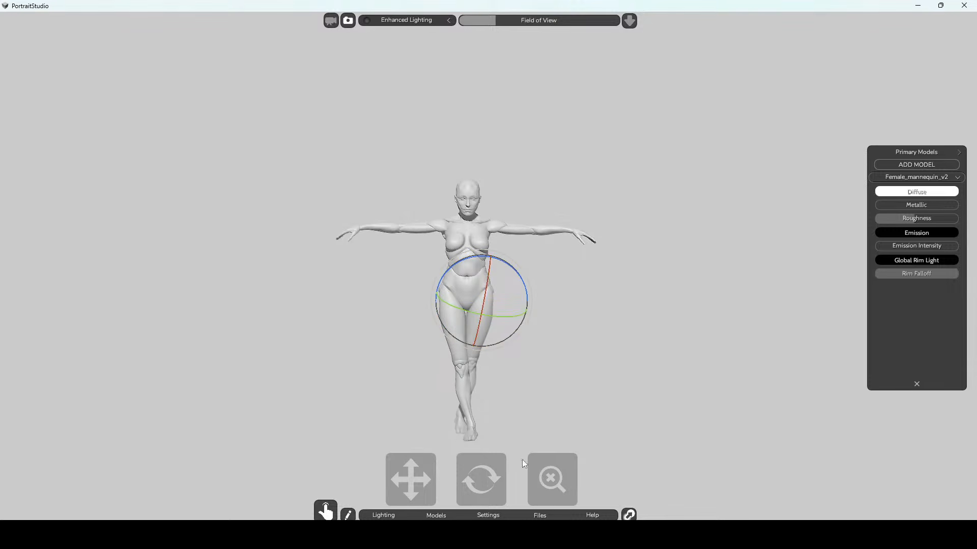
# Rotate both of the mannequin's feet at the ankle joints so the toes point downward.
pyautogui.click(472, 432)
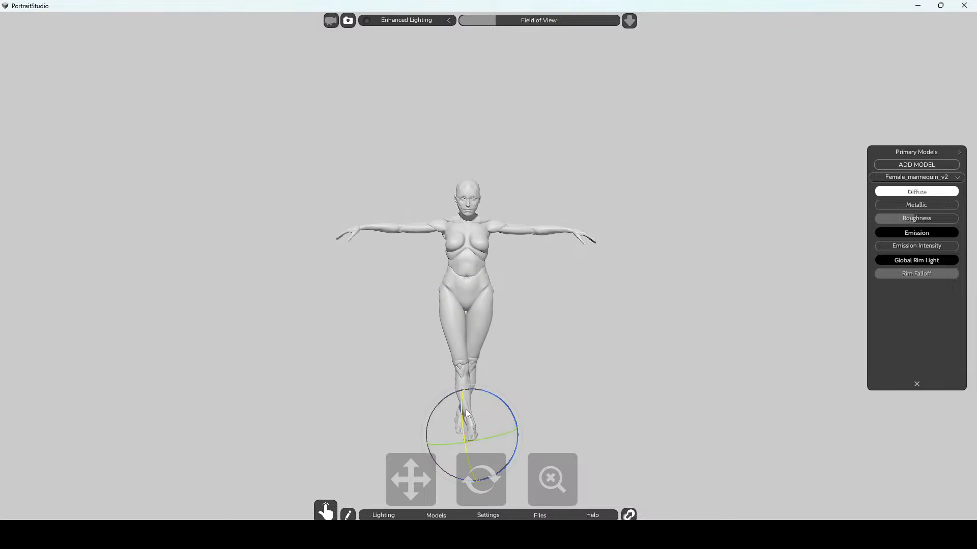
pyautogui.moveTo(462, 417); pyautogui.dragTo(467, 434)
pyautogui.click(511, 382)
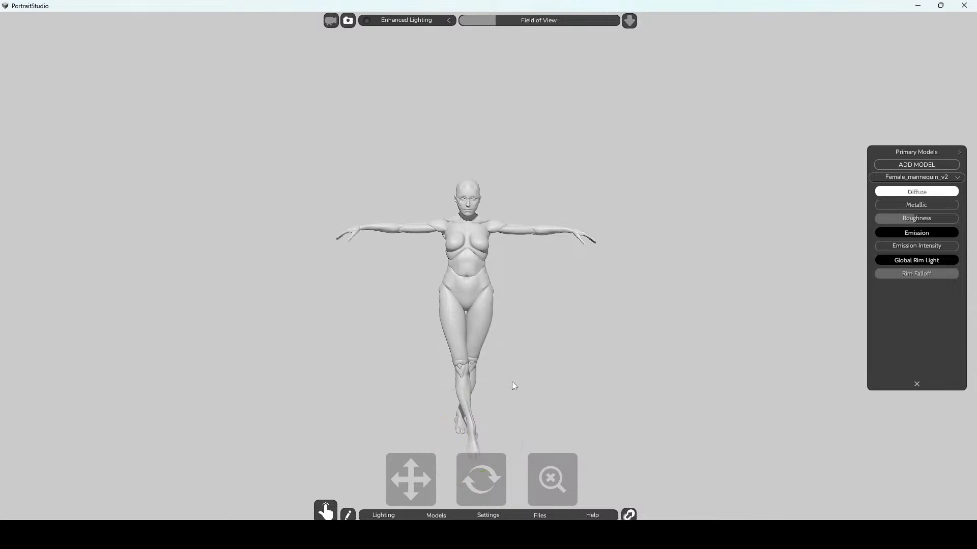
pyautogui.click(461, 418)
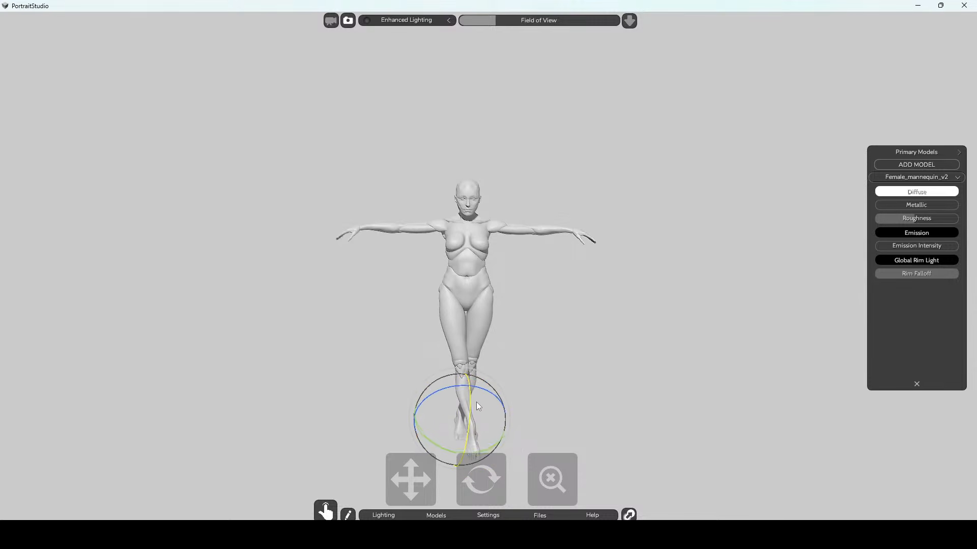
# Adjust the bend of the mannequin's front leg at the hip and knee joints.
pyautogui.click(450, 305)
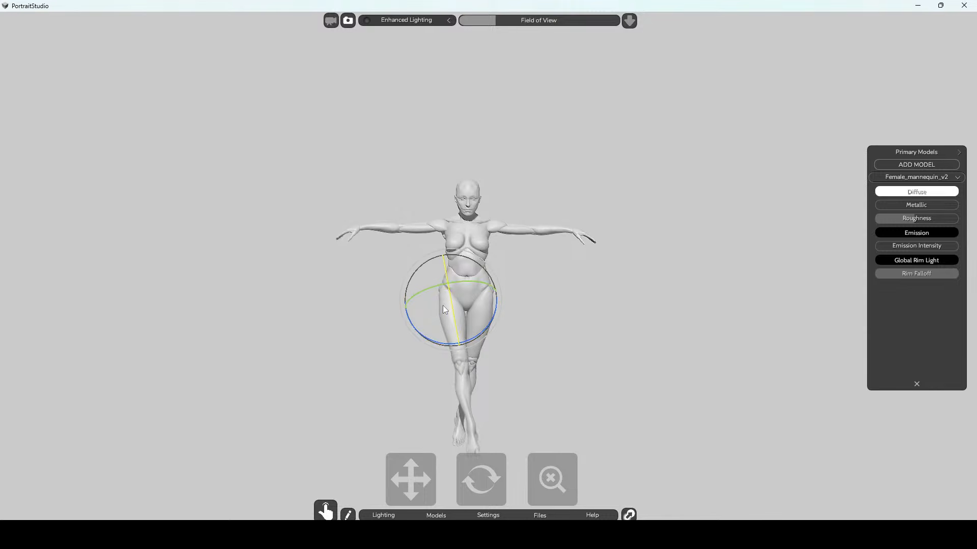
pyautogui.click(554, 331)
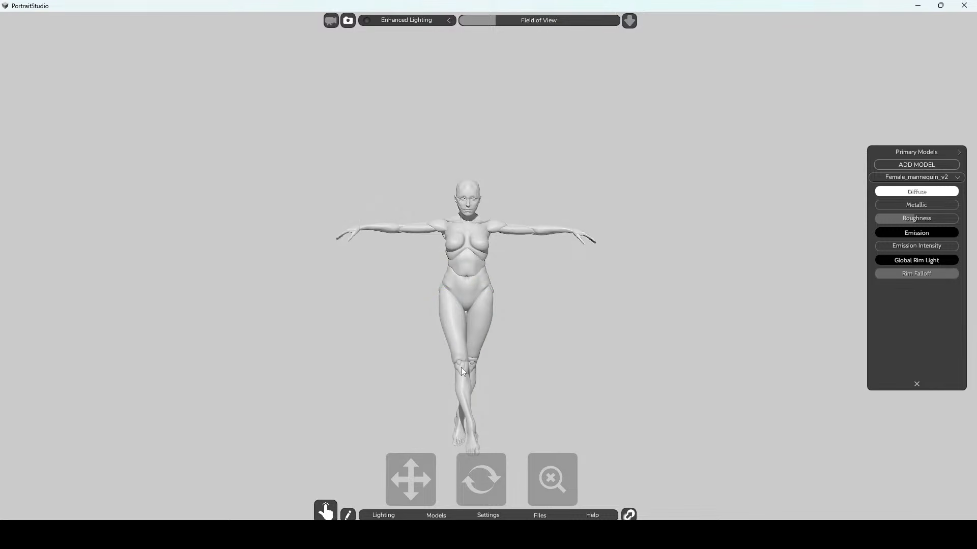
pyautogui.click(459, 368)
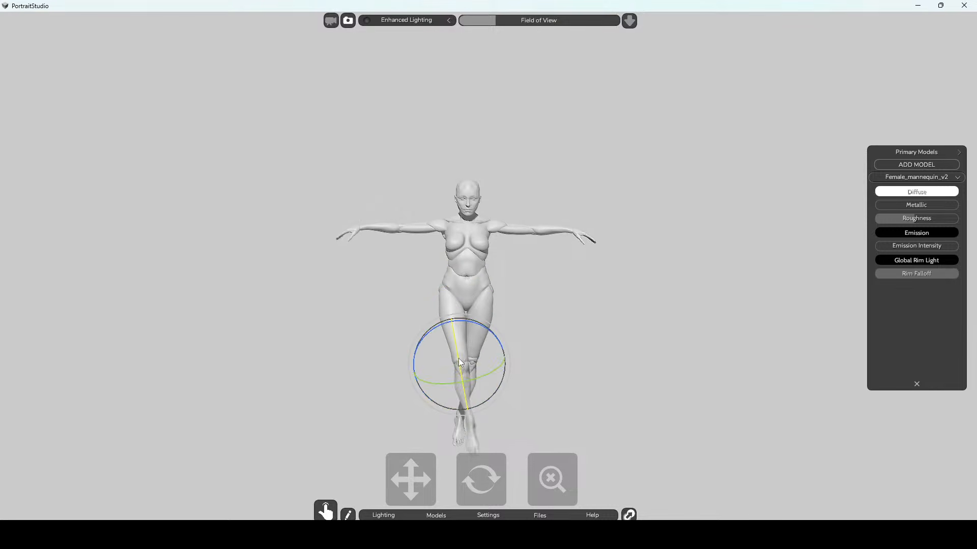
pyautogui.moveTo(459, 358); pyautogui.dragTo(453, 353)
pyautogui.click(559, 295)
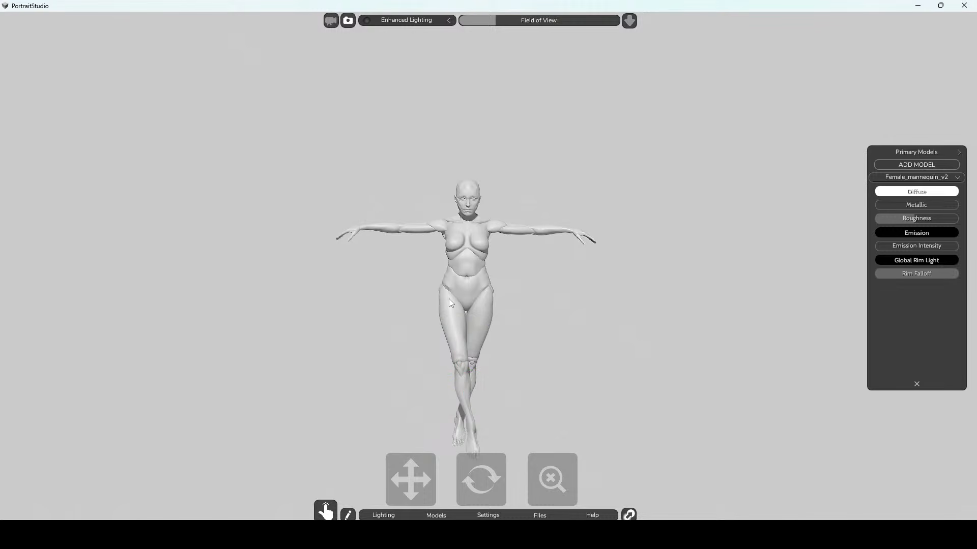
# Rotate the mannequin's front thigh further inward at the hip joint so that leg stands straighter.
pyautogui.click(451, 298)
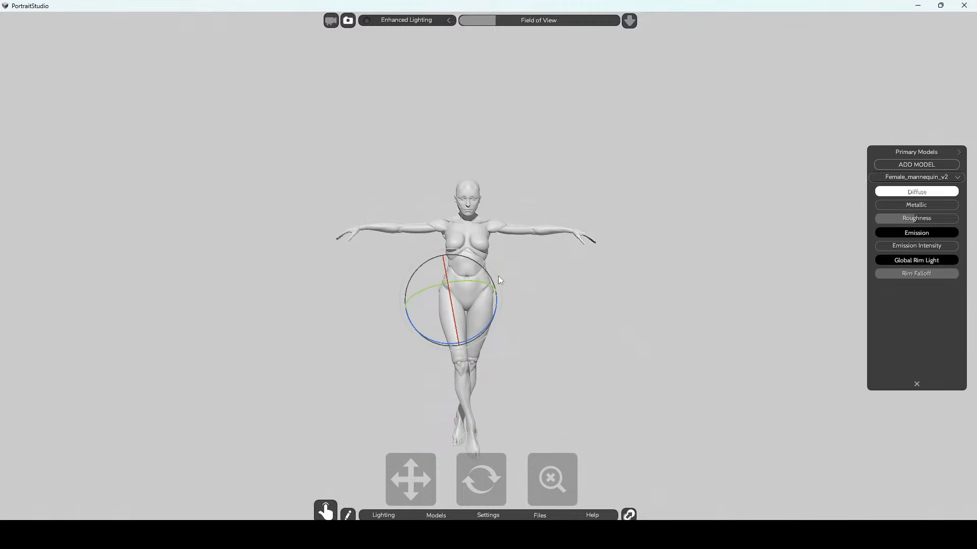
pyautogui.moveTo(498, 275); pyautogui.dragTo(495, 280)
pyautogui.click(555, 283)
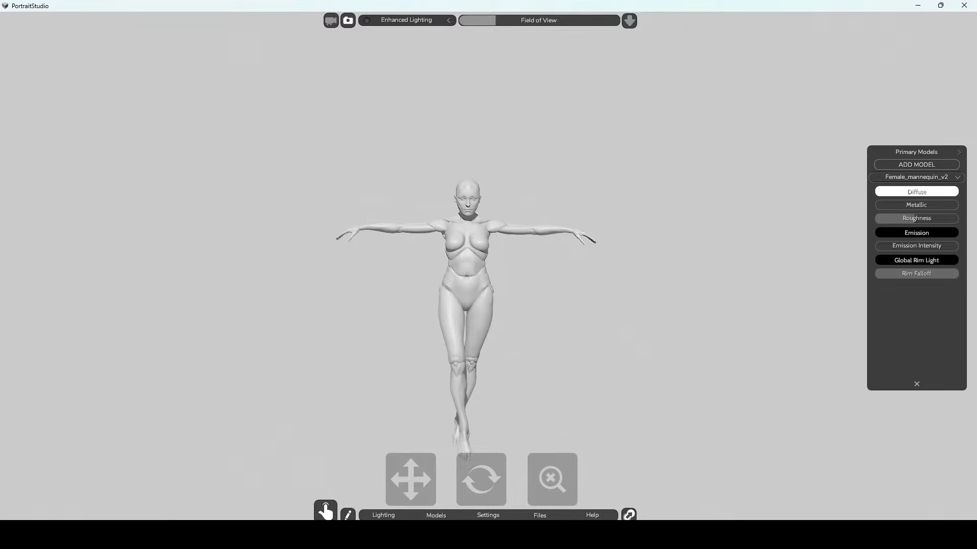
# Check the caped character's pose in Photoshop and return to PortraitStudio.
pyautogui.click(438, 535)
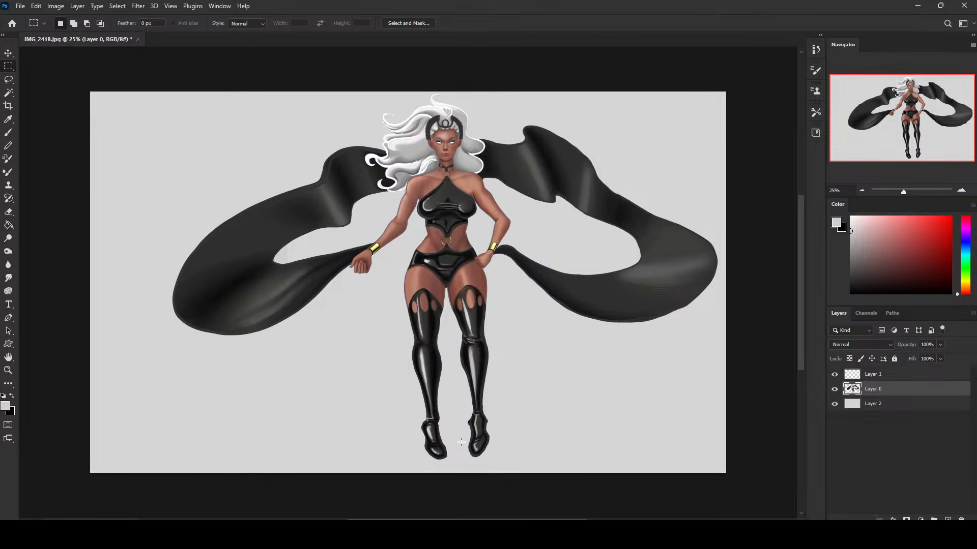
pyautogui.moveTo(151, 535)
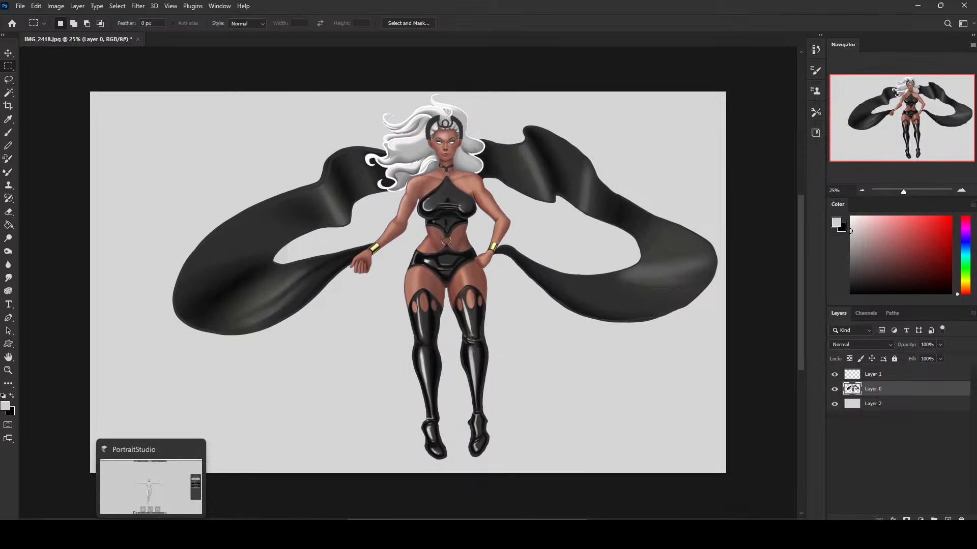
pyautogui.click(150, 487)
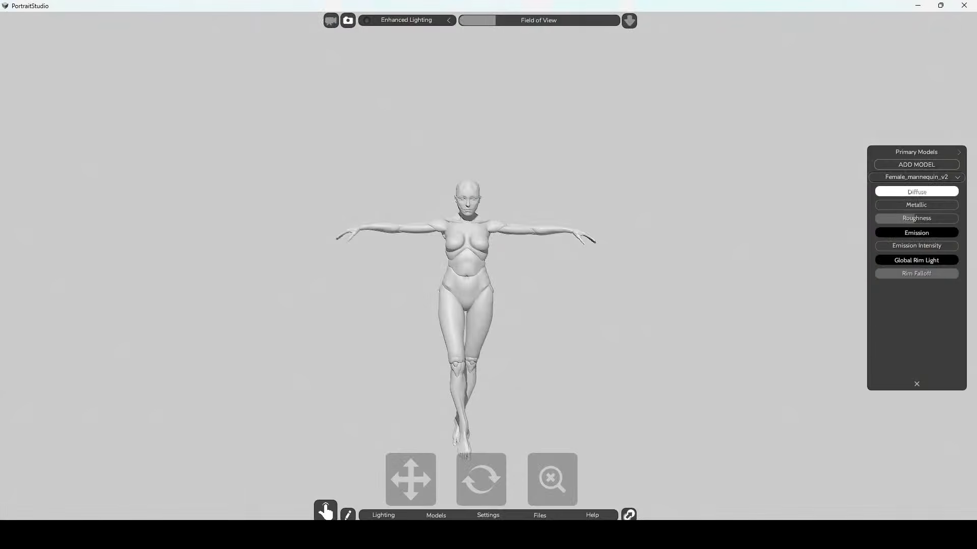
# Swing both of the mannequin's legs toward its left side at the hip joints.
pyautogui.click(481, 297)
pyautogui.moveTo(528, 276); pyautogui.dragTo(510, 267)
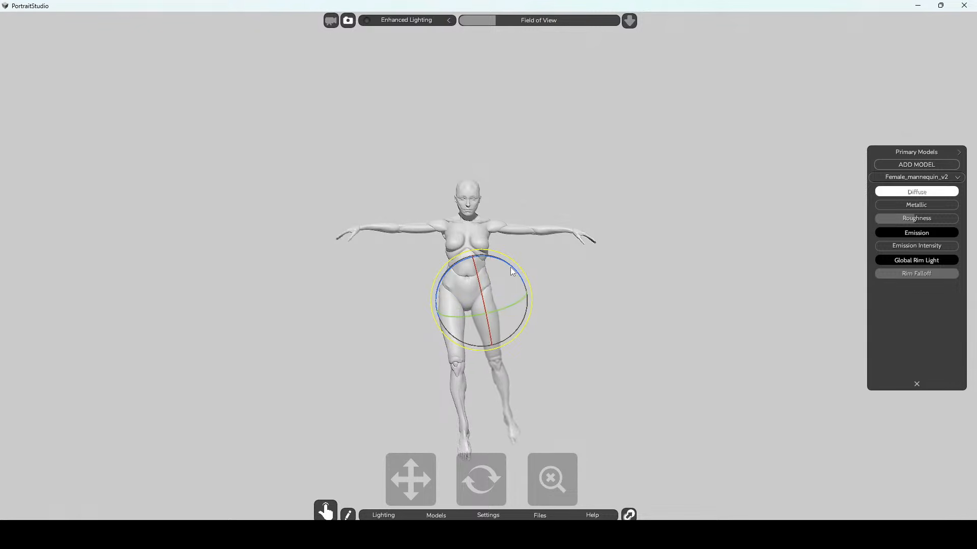
pyautogui.click(449, 298)
pyautogui.moveTo(496, 275)
pyautogui.mouseDown()
pyautogui.moveTo(532, 277)
pyautogui.moveTo(481, 281)
pyautogui.mouseUp()
# Adjust the mannequin's back leg at the hip and bend its knee so the shin trails behind.
pyautogui.click(480, 302)
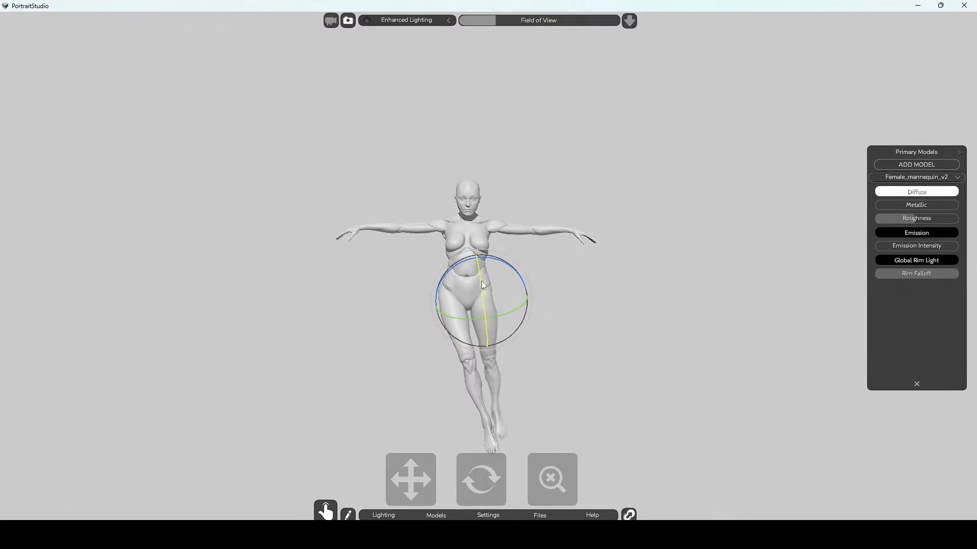
pyautogui.click(490, 359)
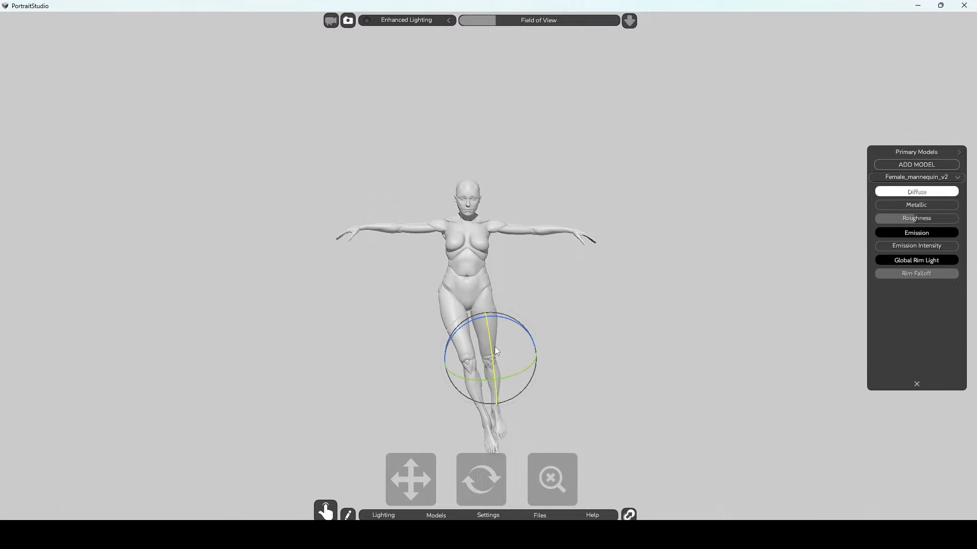
pyautogui.moveTo(496, 347)
pyautogui.mouseDown()
pyautogui.moveTo(490, 340)
pyautogui.moveTo(497, 351)
pyautogui.mouseUp()
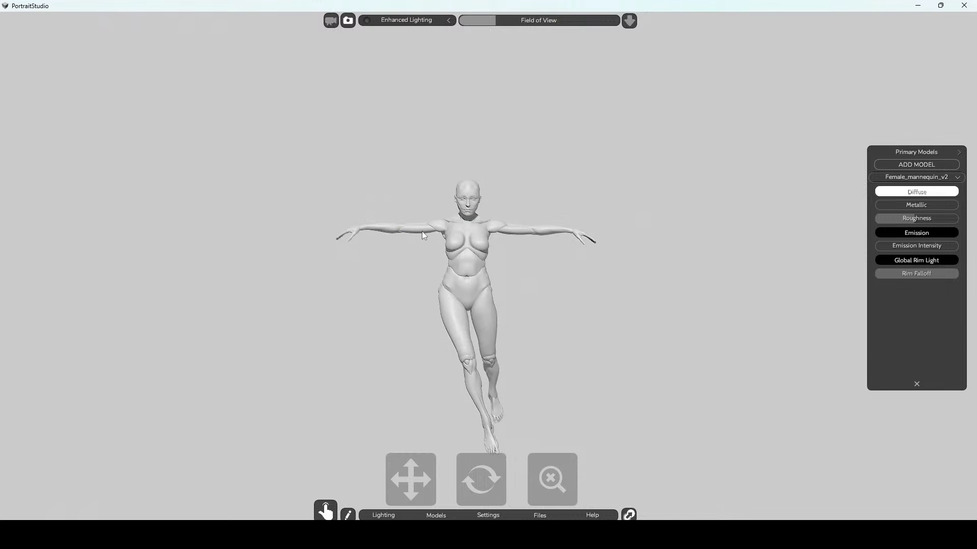
# Rotate both of the mannequin's arms down to its sides at the shoulder joints.
pyautogui.click(441, 224)
pyautogui.moveTo(448, 172); pyautogui.dragTo(398, 182)
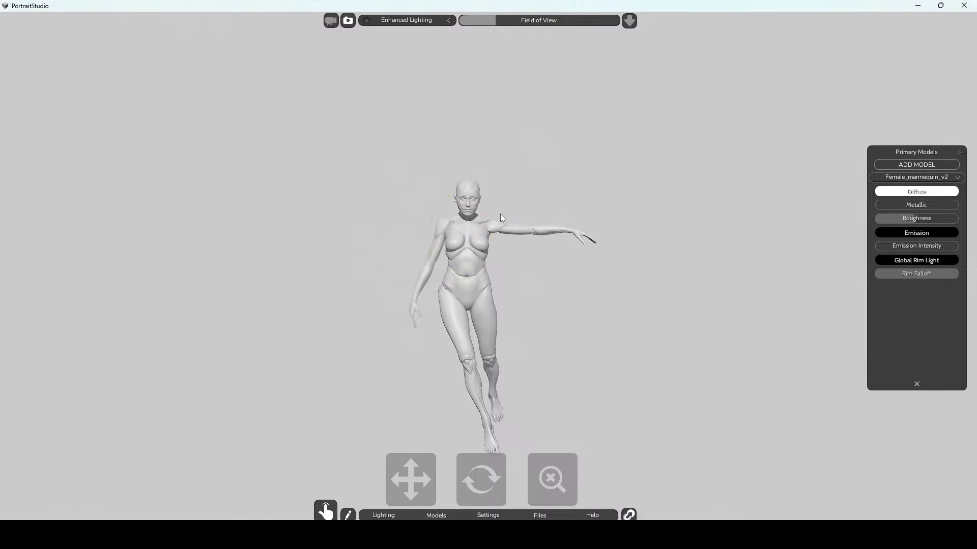
pyautogui.click(490, 227)
pyautogui.moveTo(530, 191); pyautogui.dragTo(551, 229)
pyautogui.click(484, 253)
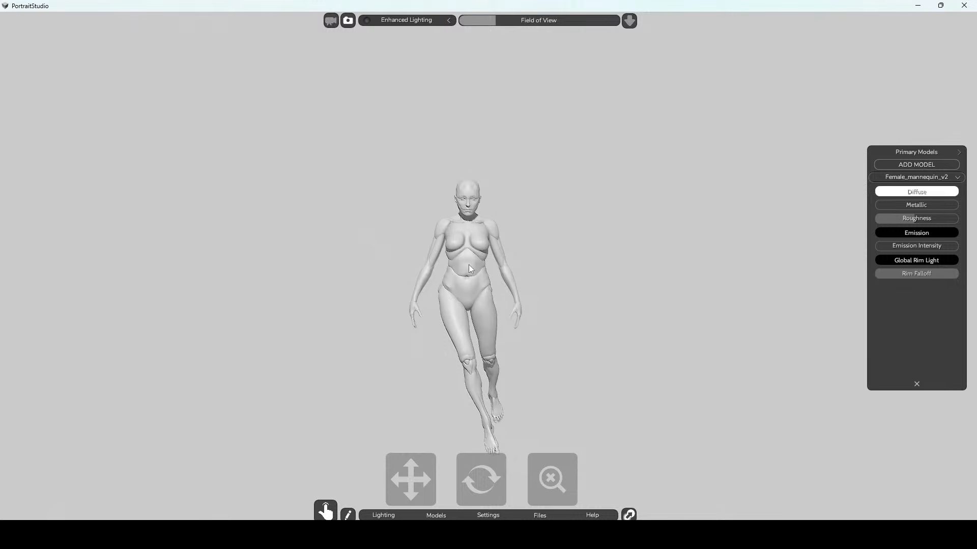
# Lean the mannequin's torso slightly back at the upper and lower spine joints.
pyautogui.click(466, 253)
pyautogui.moveTo(469, 259); pyautogui.dragTo(472, 261)
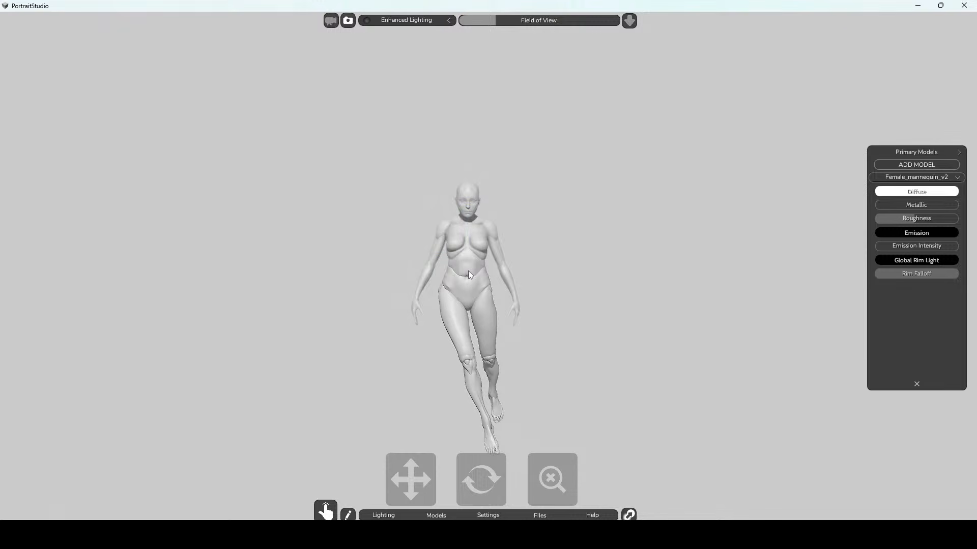
pyautogui.click(467, 275)
pyautogui.moveTo(464, 271); pyautogui.dragTo(469, 273)
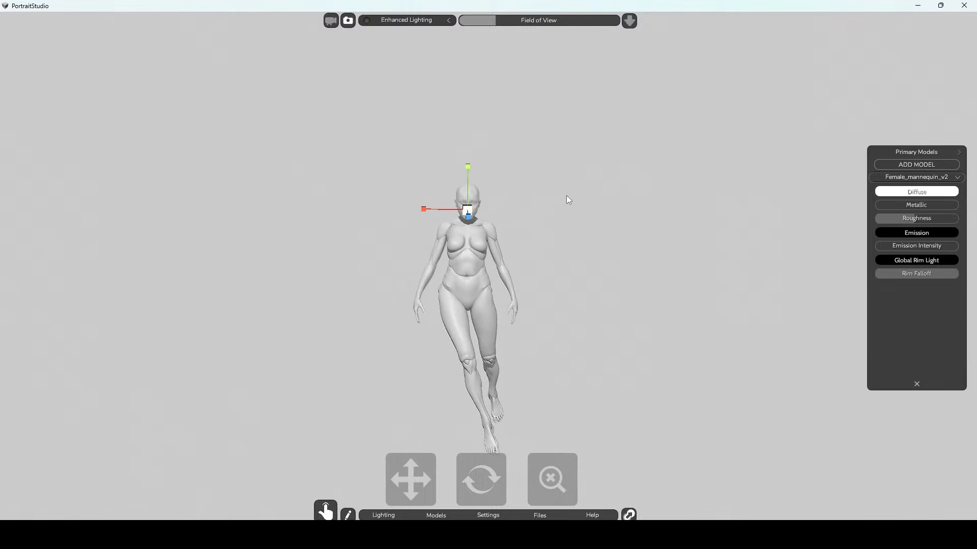
# Move both of the mannequin's shoulder joints slightly outward.
pyautogui.click(468, 208)
pyautogui.click(447, 228)
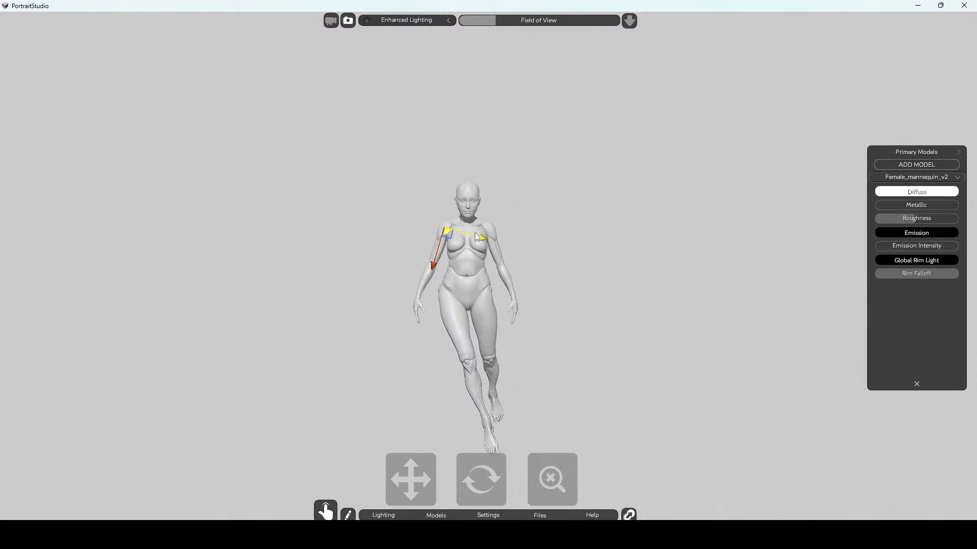
pyautogui.moveTo(483, 241); pyautogui.dragTo(481, 241)
pyautogui.click(492, 227)
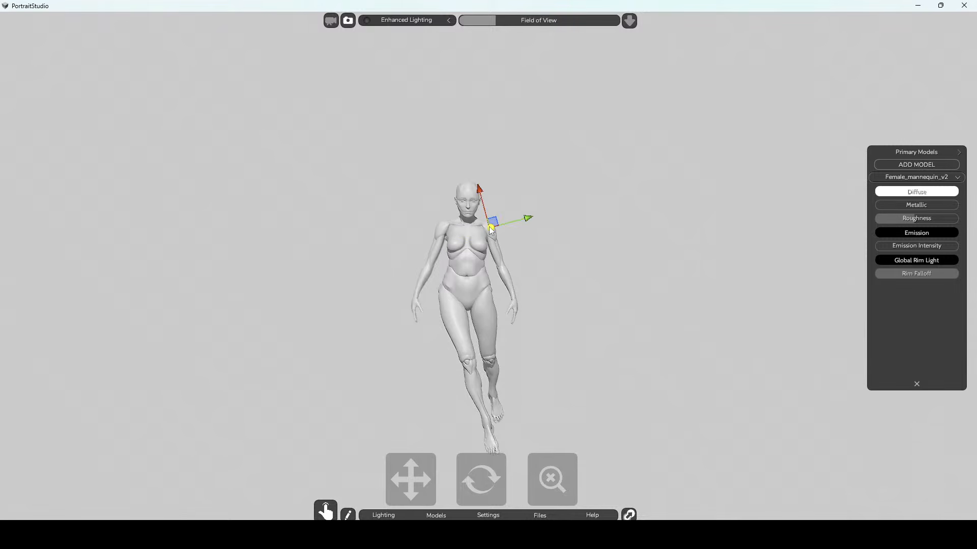
pyautogui.moveTo(528, 219); pyautogui.dragTo(528, 218)
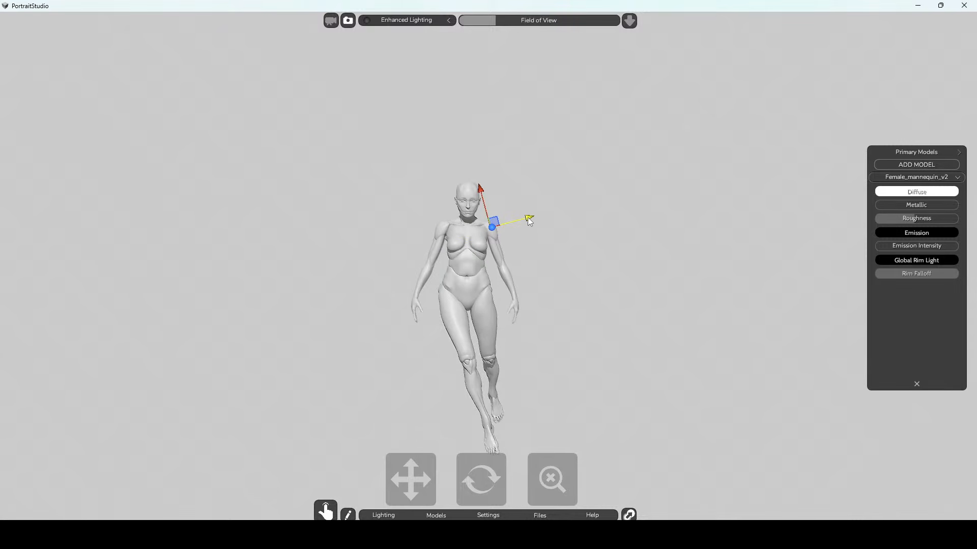
pyautogui.click(608, 222)
# Frame the posed mannequin larger in the view, and switch to IMG_2418.jpg in Photoshop.
pyautogui.click(356, 534)
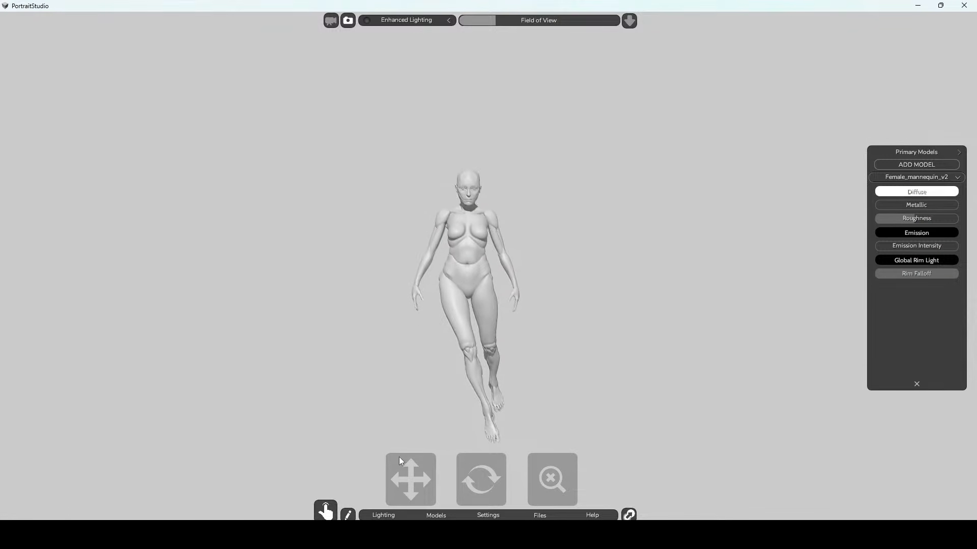
pyautogui.moveTo(555, 478); pyautogui.dragTo(559, 479)
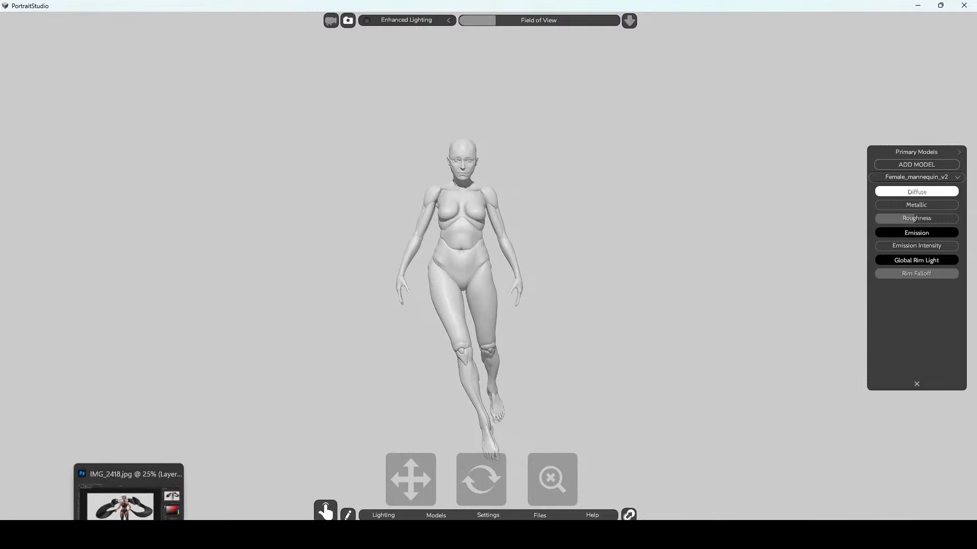
pyautogui.click(128, 534)
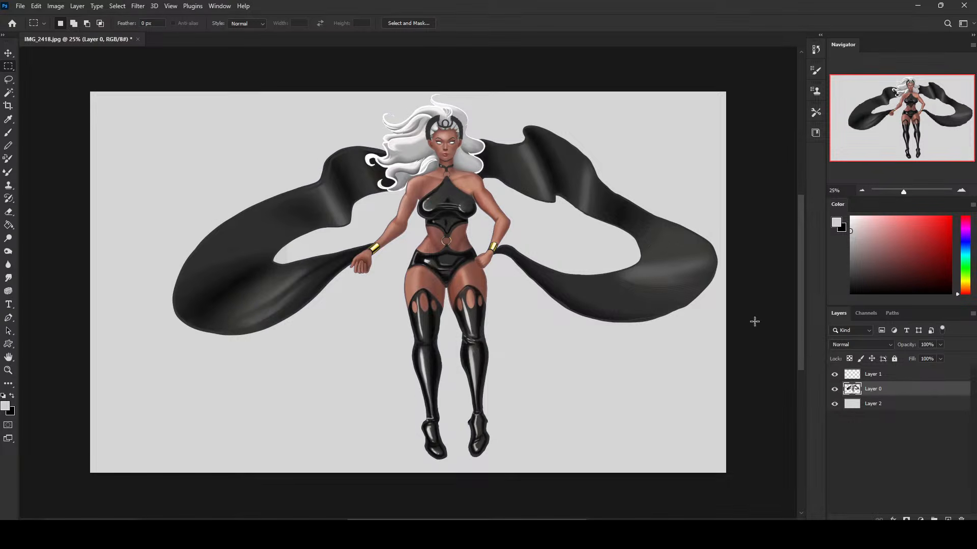
pyautogui.click(142, 5)
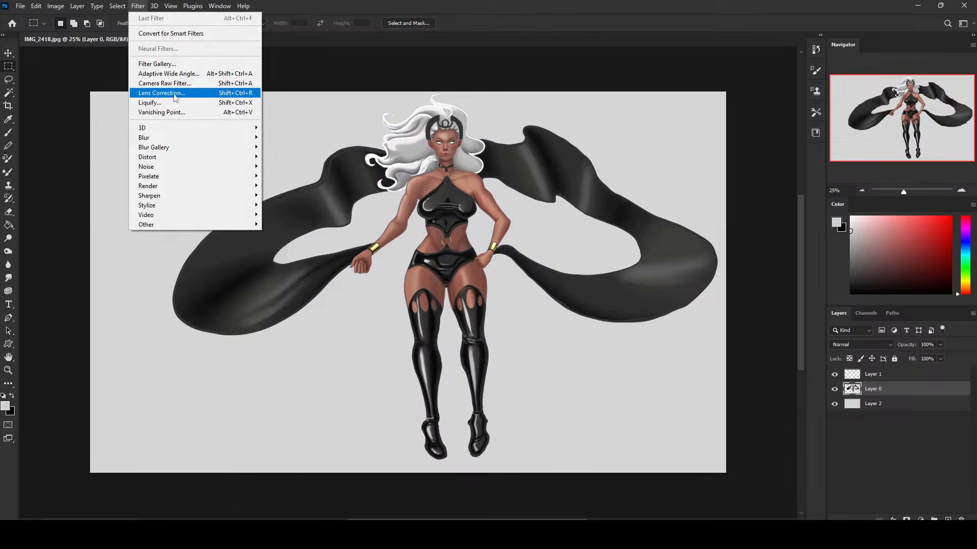
pyautogui.click(182, 101)
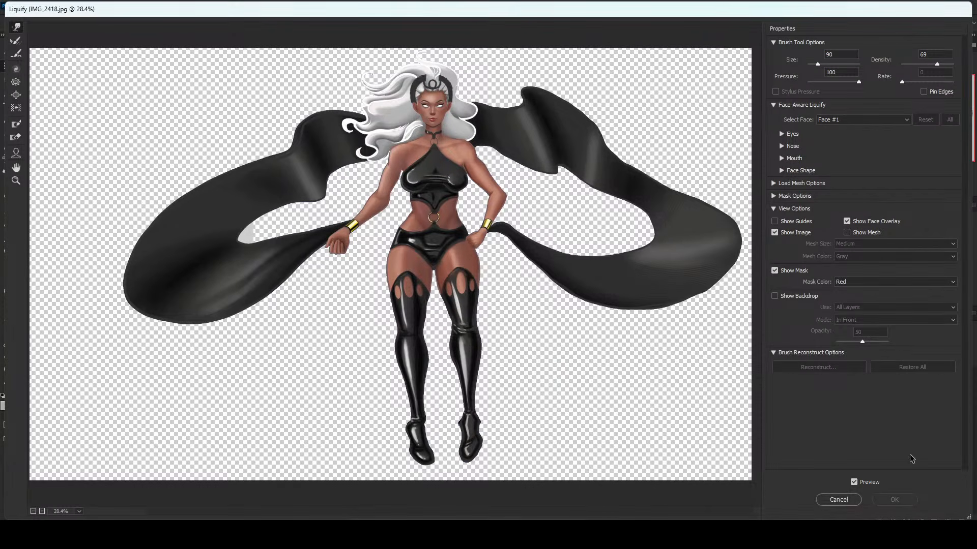
pyautogui.click(847, 500)
# Duplicate Layer 0 and hide the original layer.
pyautogui.hotkey('ctrl', 'j')
pyautogui.click(834, 403)
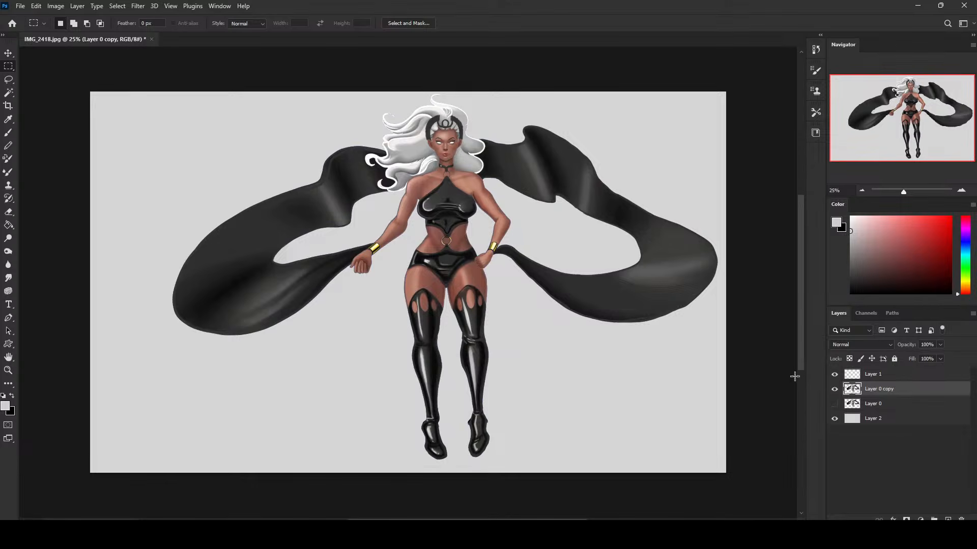
# Open the layer copy in Liquify and push the middle of the character's chest slightly upward with a larger warp brush.
pyautogui.click(136, 5)
pyautogui.click(168, 101)
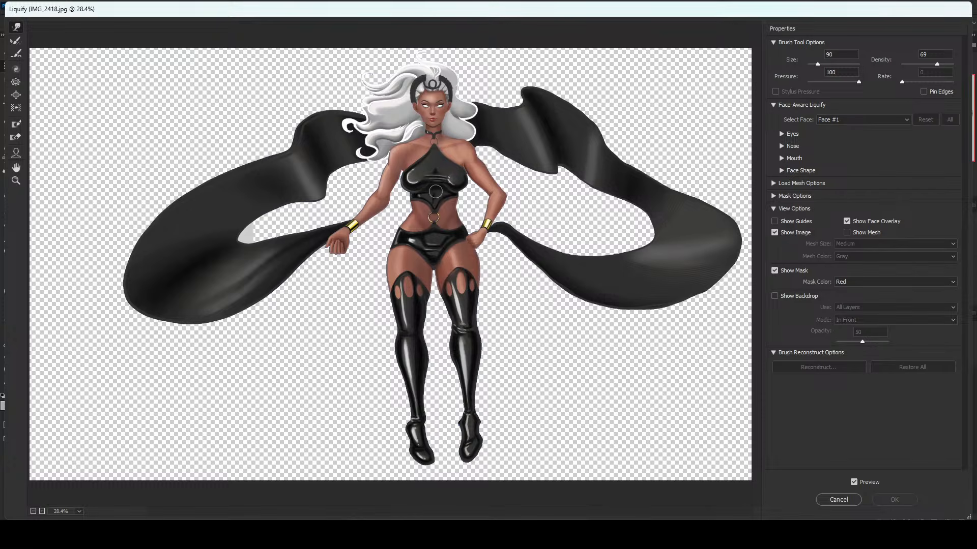
pyautogui.press(']')
pyautogui.press(']')
pyautogui.press(']')
pyautogui.press(']')
pyautogui.press(']')
pyautogui.press(']')
pyautogui.press(']')
pyautogui.press(']')
pyautogui.press(']')
pyautogui.press(']')
pyautogui.moveTo(436, 193); pyautogui.dragTo(438, 189)
pyautogui.press('[')
pyautogui.press('[')
pyautogui.press('[')
pyautogui.press('[')
pyautogui.press('[')
# Push both sides of the character's bust slightly upward with Forward Warp brush sizes between 200 and 400.
pyautogui.press('[')
pyautogui.press('[')
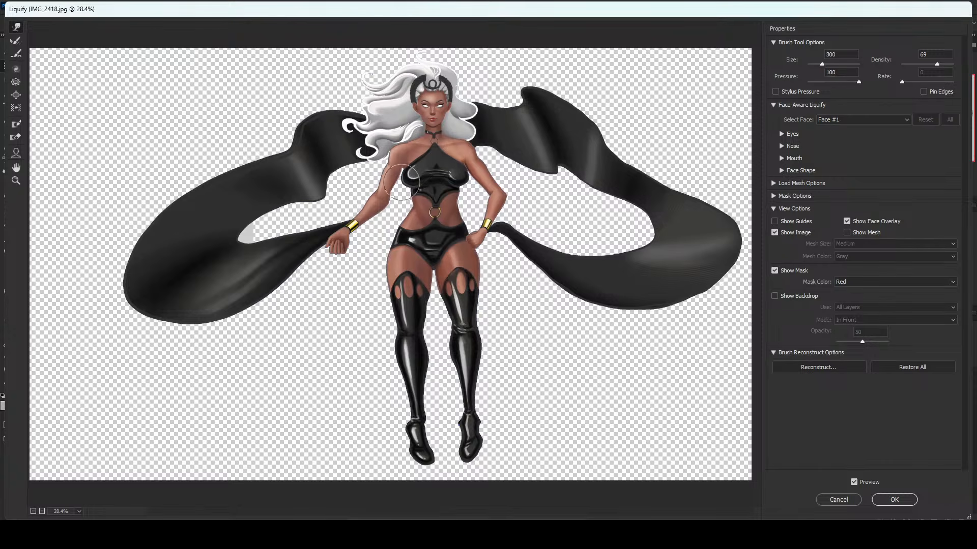
pyautogui.press('[')
pyautogui.press(']')
pyautogui.press(']')
pyautogui.press(']')
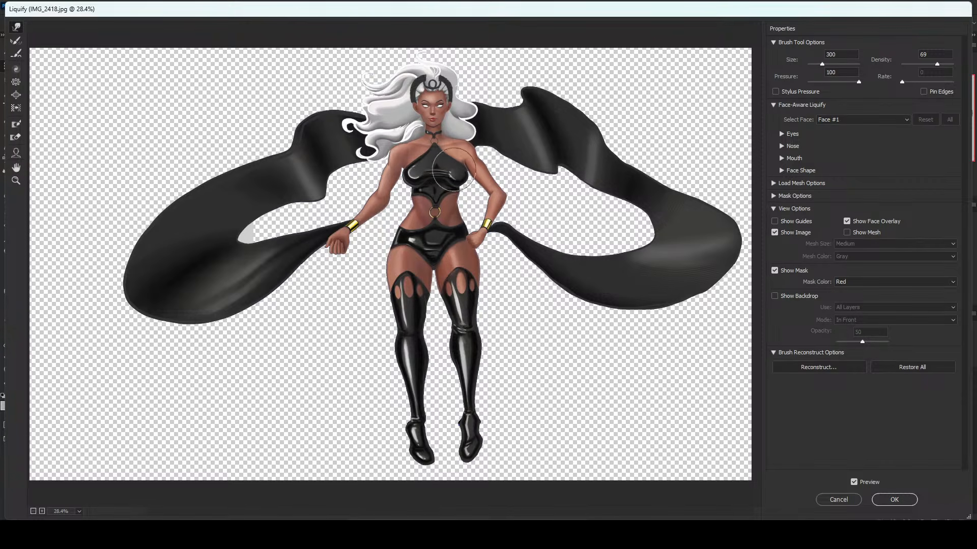
pyautogui.press('[')
pyautogui.press('[')
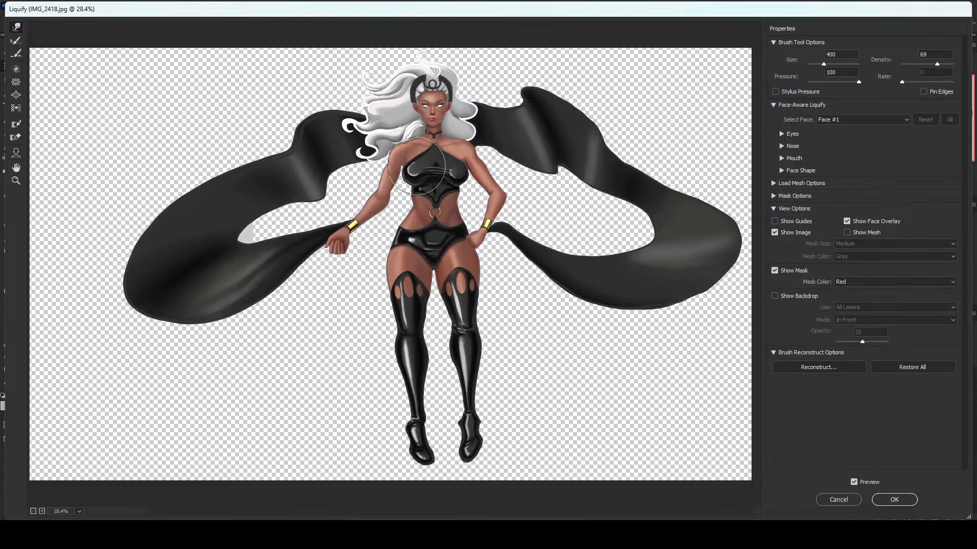
pyautogui.press('[')
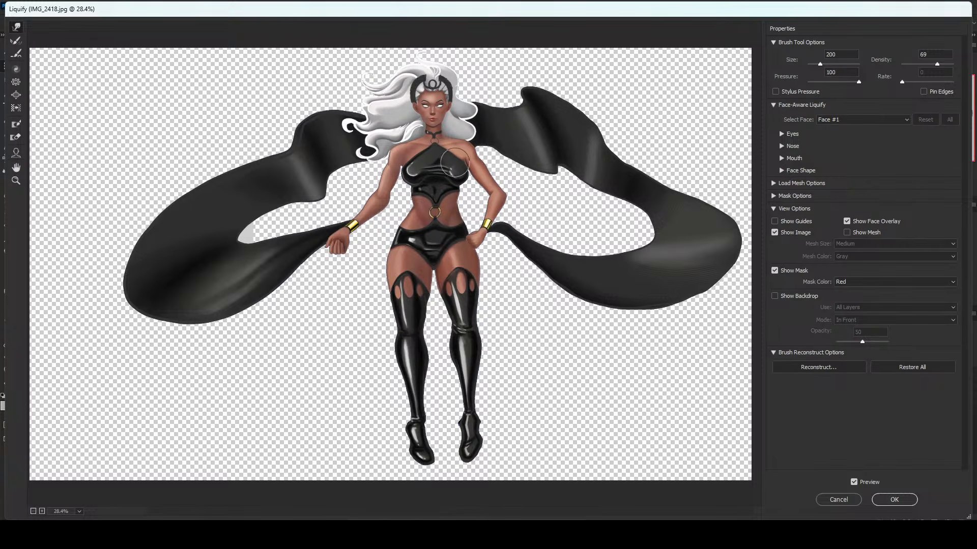
pyautogui.press(']')
pyautogui.press(']')
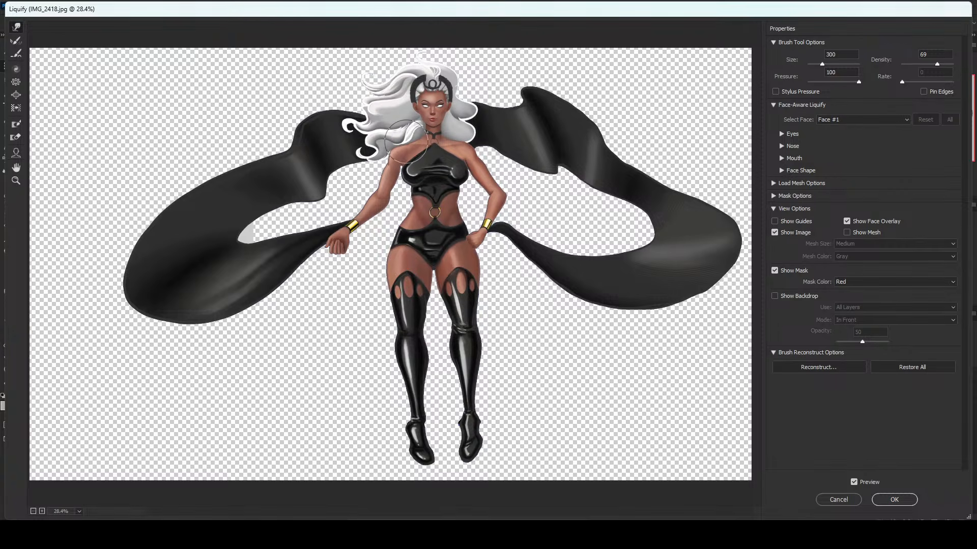
# Refine the contours of the shoulders and upper chest with a warp brush of about 250 to 300.
pyautogui.press('[')
pyautogui.press('[')
pyautogui.press('[')
pyautogui.press('[')
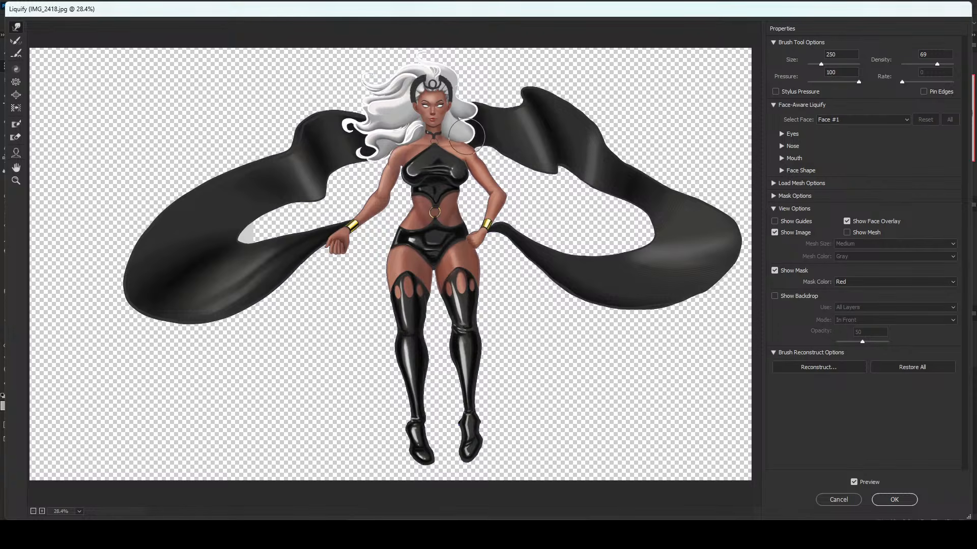
pyautogui.press(']')
pyautogui.press(']')
pyautogui.press(']')
pyautogui.press(']')
pyautogui.press(']')
pyautogui.press(']')
pyautogui.press(']')
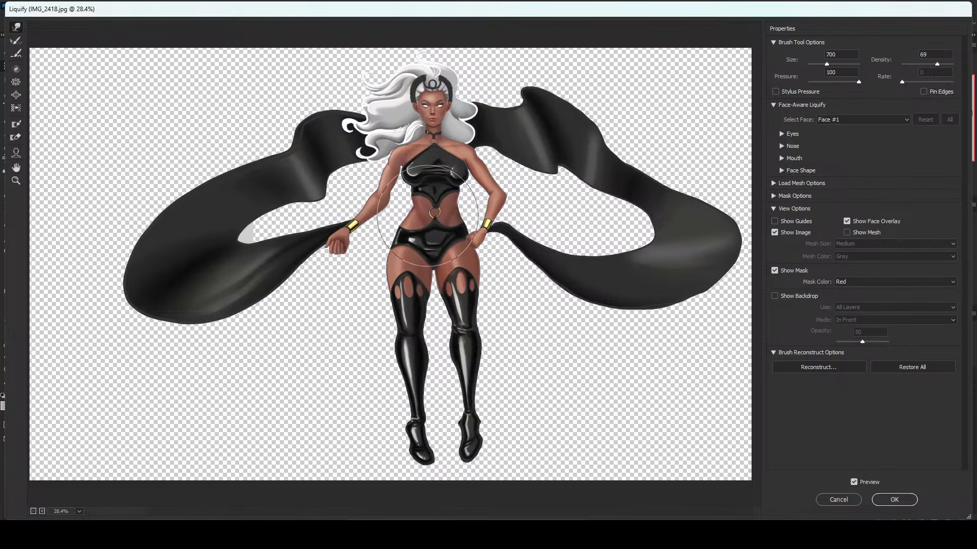
# Reshape the underside of the bust and the corset with warp brush sizes 175 and 600.
pyautogui.press('[')
pyautogui.press('[')
pyautogui.press('[')
pyautogui.press('[')
pyautogui.press('[')
pyautogui.press('[')
pyautogui.press('[')
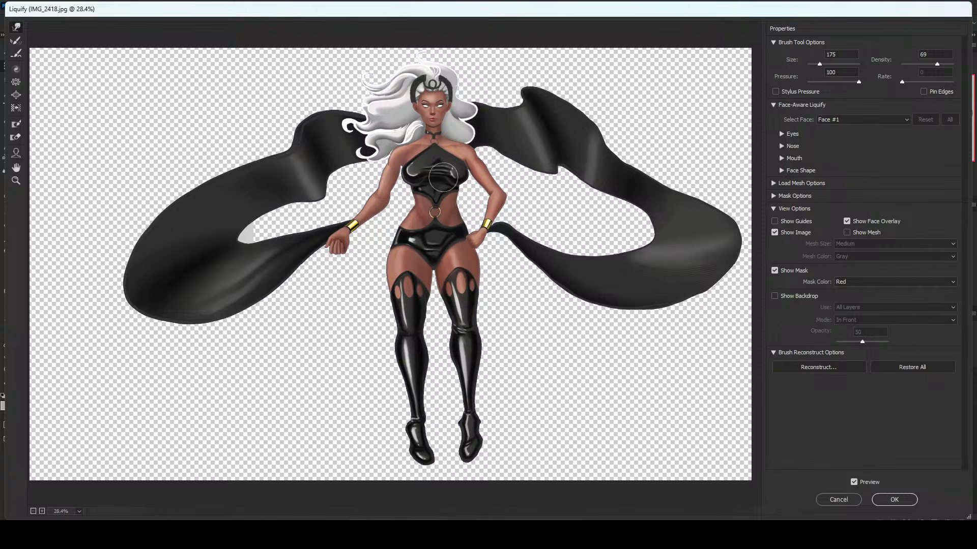
pyautogui.press(']')
pyautogui.press(']')
pyautogui.press(']')
pyautogui.press(']')
pyautogui.press(']')
pyautogui.press(']')
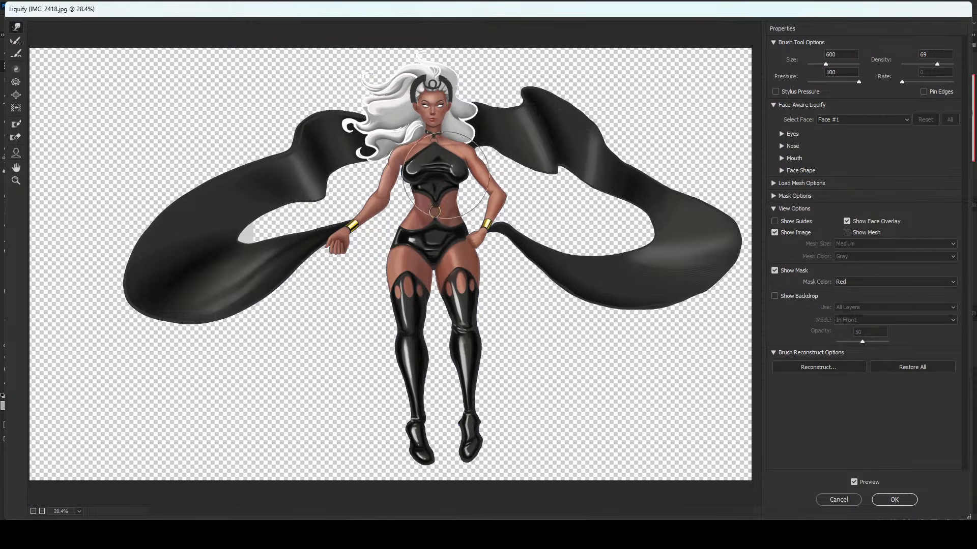
# Nudge the navel ring slightly upward and raise the outer hip on the fisted-arm side with a 250 to 300 brush.
pyautogui.press('[')
pyautogui.press('[')
pyautogui.press('[')
pyautogui.moveTo(435, 213); pyautogui.dragTo(435, 211)
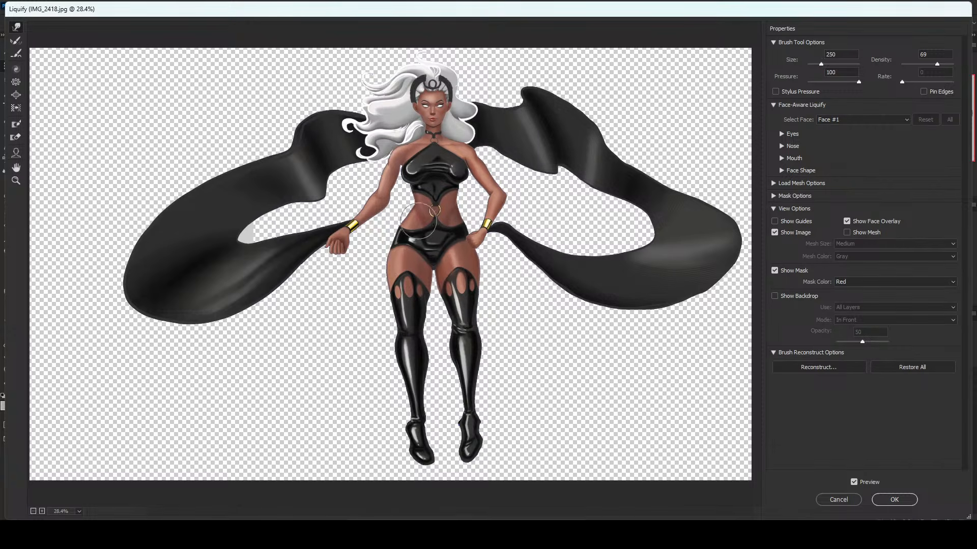
pyautogui.moveTo(392, 240); pyautogui.dragTo(394, 232)
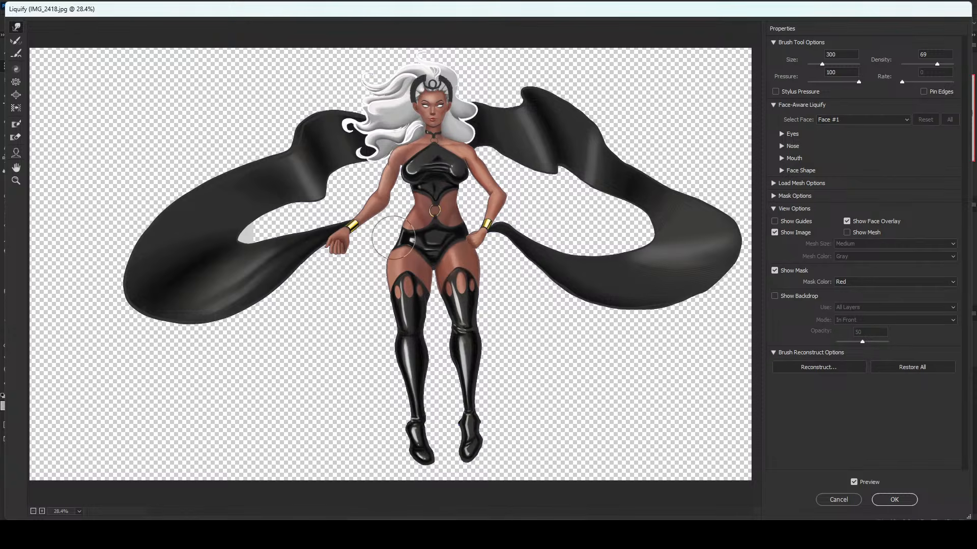
# Push the outer hip and thigh on the fisted-arm side slightly inward with brush sizes 600 and 1100.
pyautogui.press('[')
pyautogui.press(']')
pyautogui.press(']')
pyautogui.press(']')
pyautogui.press(']')
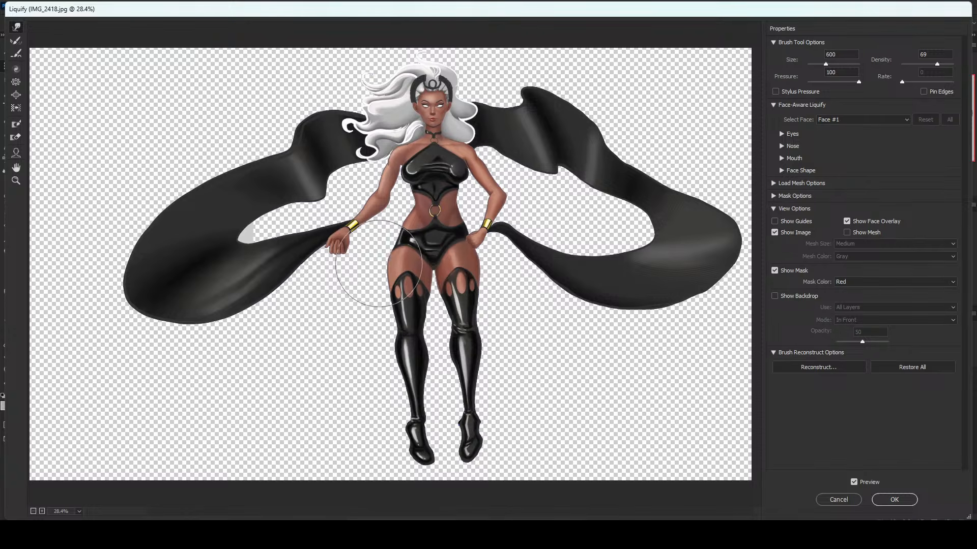
pyautogui.press(']')
pyautogui.press(']')
pyautogui.press(']')
pyautogui.press(']')
pyautogui.press(']')
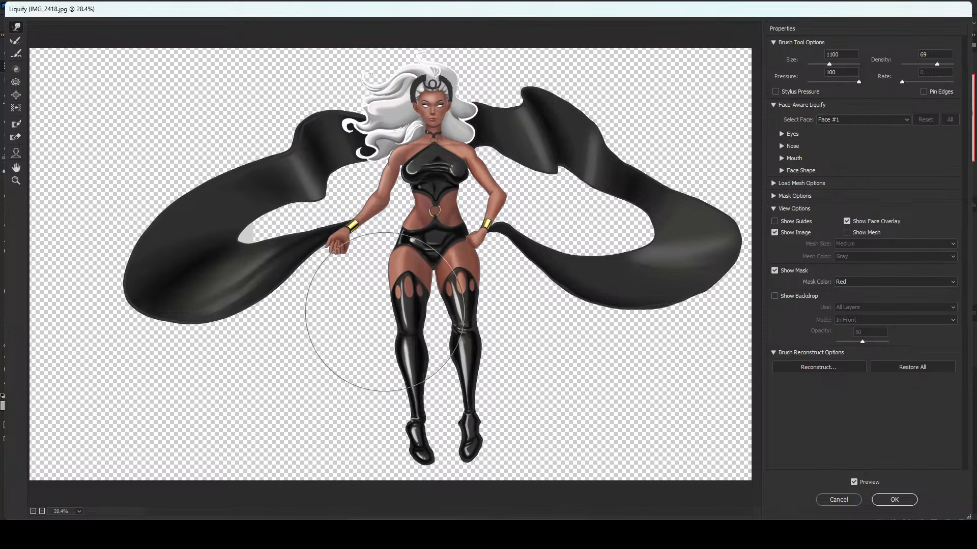
# Compare the liquified figure with the original by repeatedly switching the preview off and on.
pyautogui.press('p')
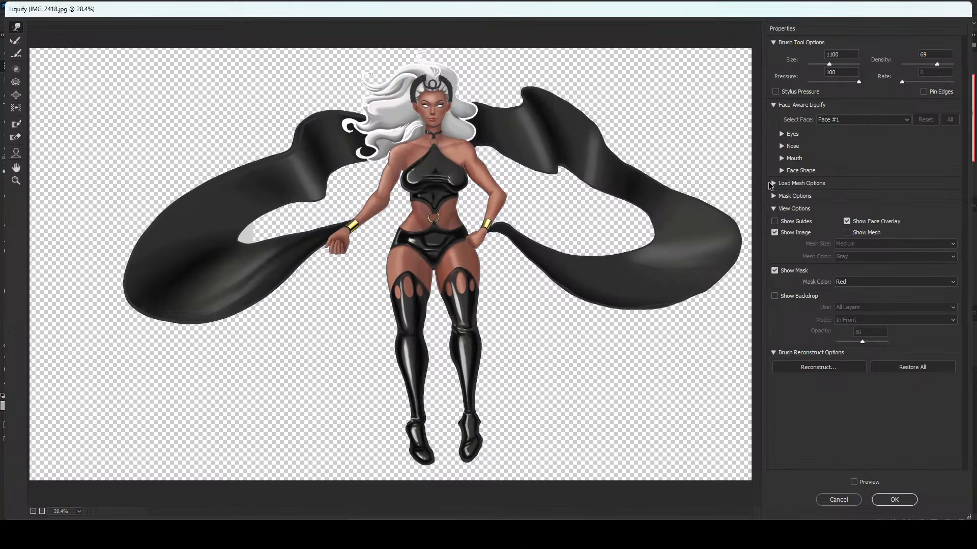
pyautogui.press('p')
pyautogui.press('p')
pyautogui.press('p')
pyautogui.press('p')
pyautogui.press('p')
pyautogui.press('p')
pyautogui.press('p')
pyautogui.press('p')
pyautogui.press('p')
pyautogui.press('p')
pyautogui.press('p')
pyautogui.press('p')
pyautogui.press('p')
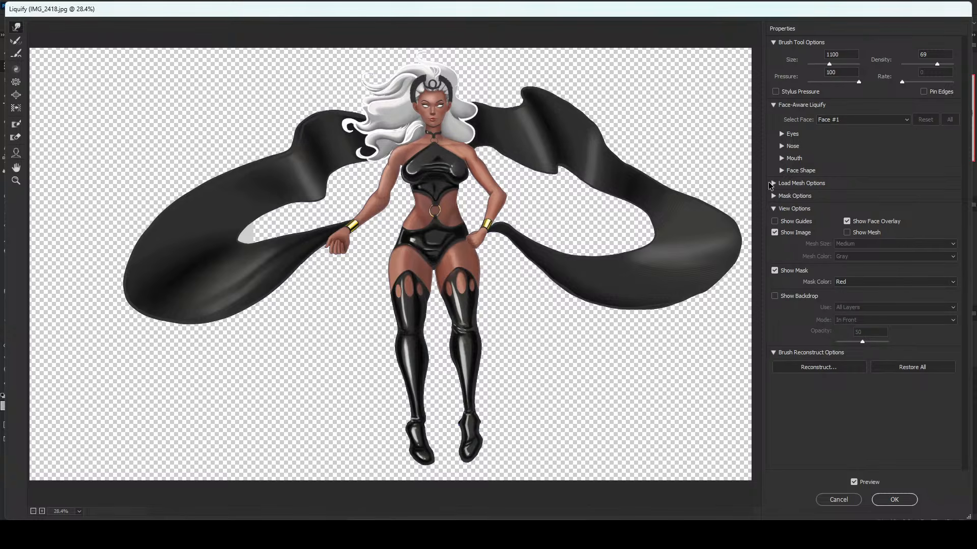
# Reshape the knee areas of both thigh-high boots with a warp brush reduced to about 200 to 250.
pyautogui.press('[')
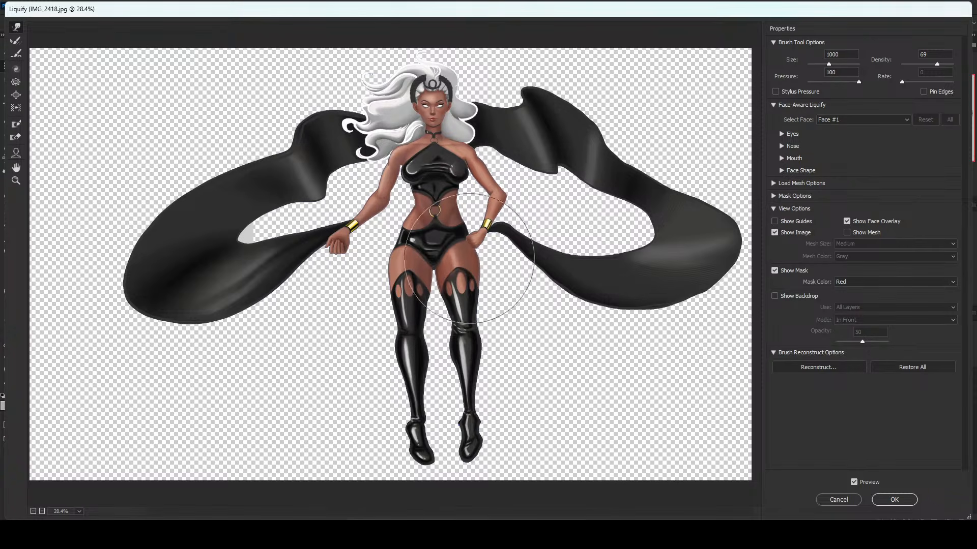
pyautogui.press('[')
pyautogui.press('[')
pyautogui.press('[')
pyautogui.press('[')
pyautogui.press('[')
pyautogui.press('[')
pyautogui.press('[')
pyautogui.press('[')
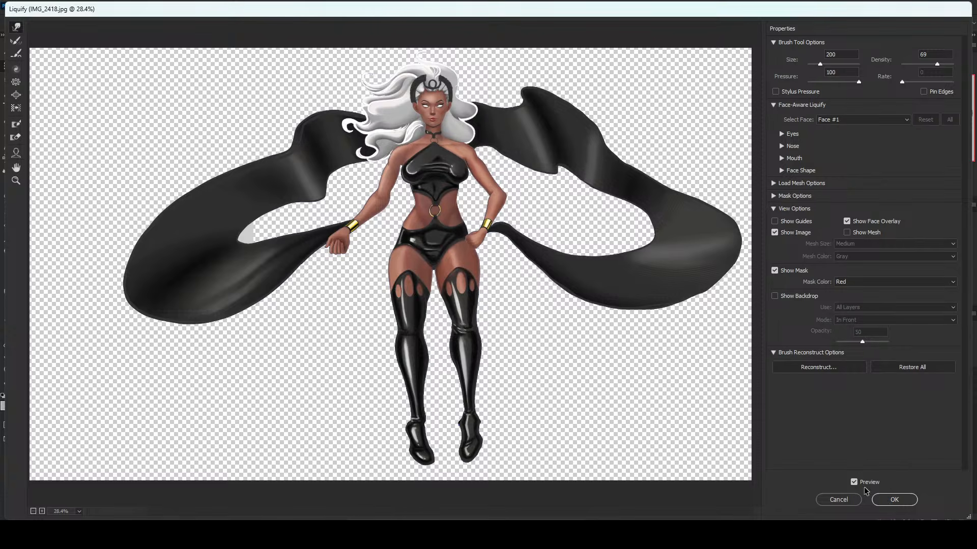
pyautogui.press(']')
pyautogui.press(']')
pyautogui.press('[')
pyautogui.press('[')
pyautogui.press('[')
pyautogui.press('[')
pyautogui.press('[')
pyautogui.press('[')
pyautogui.press(']')
pyautogui.press(']')
pyautogui.press(']')
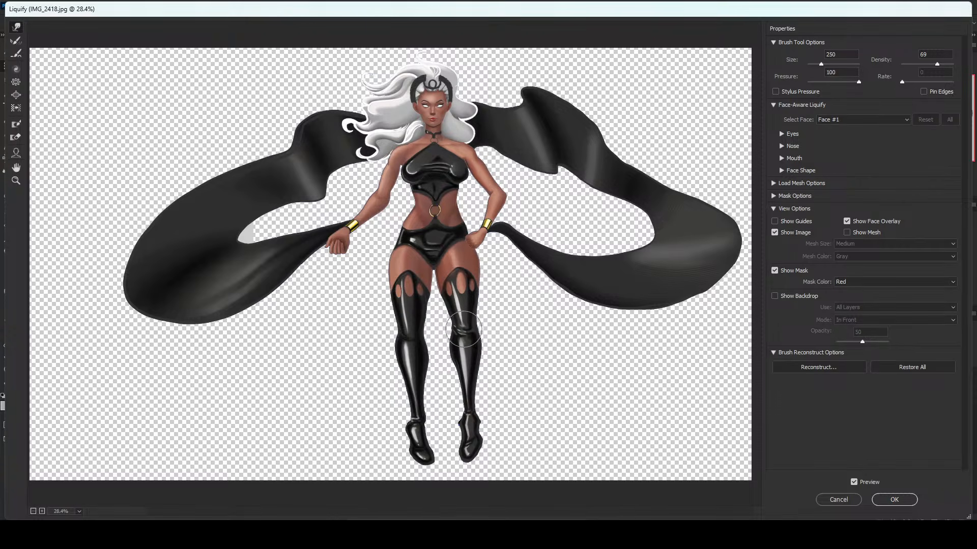
# Refine the knees and slim the inner calf on the fisted-arm side with brush sizes 300 and 200.
pyautogui.press('[')
pyautogui.press('[')
pyautogui.press('[')
pyautogui.press(']')
pyautogui.press(']')
pyautogui.press(']')
pyautogui.press(']')
pyautogui.press(']')
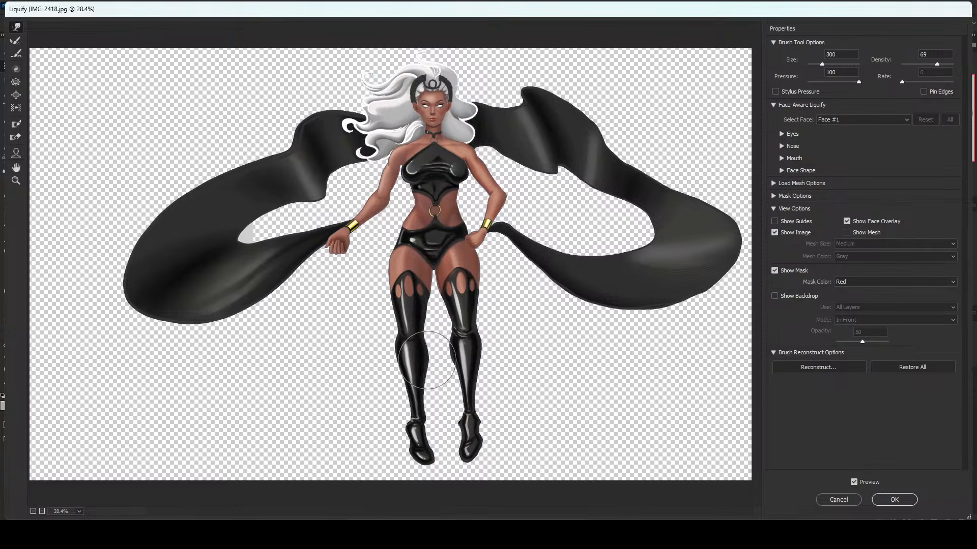
pyautogui.press('[')
pyautogui.press('[')
pyautogui.press('[')
pyautogui.press('[')
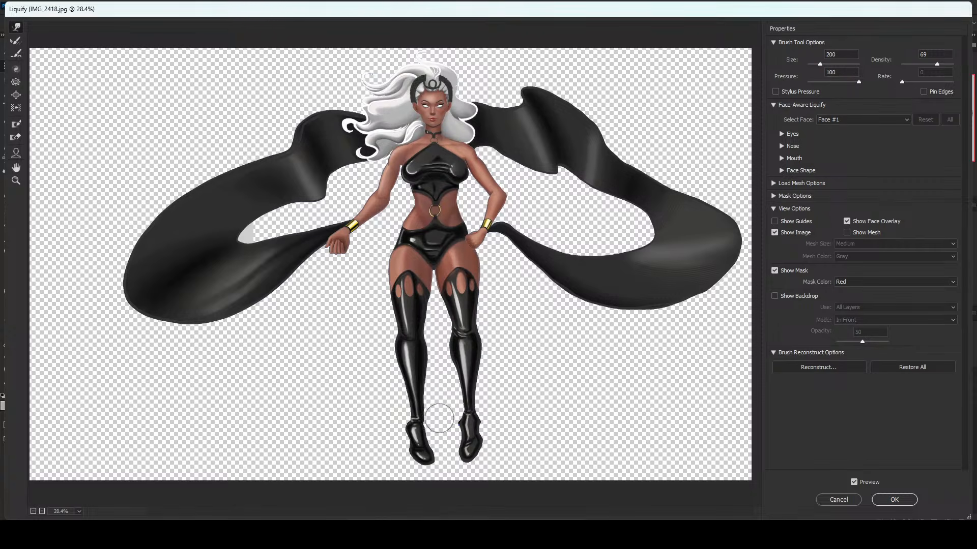
# Narrow the foot on the fisted-arm side and stretch its toe downward into a pointed pose.
pyautogui.hotkey('ctrl', '+')
pyautogui.moveTo(448, 421); pyautogui.dragTo(440, 313)
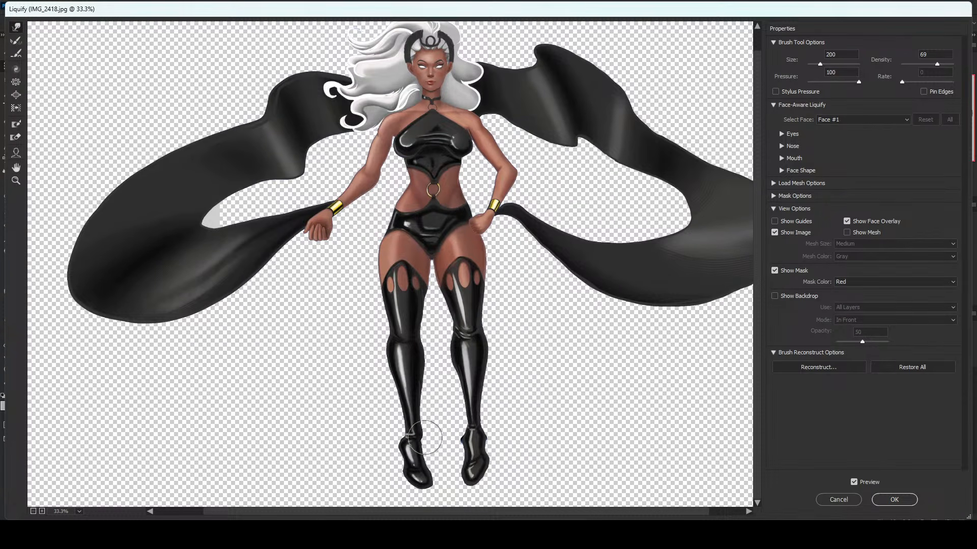
pyautogui.press('[')
pyautogui.press(']')
pyautogui.press(']')
pyautogui.press(']')
pyautogui.press(']')
pyautogui.moveTo(438, 468)
pyautogui.mouseDown()
pyautogui.moveTo(430, 490)
pyautogui.moveTo(414, 494)
pyautogui.mouseUp()
pyautogui.press('[')
pyautogui.press('[')
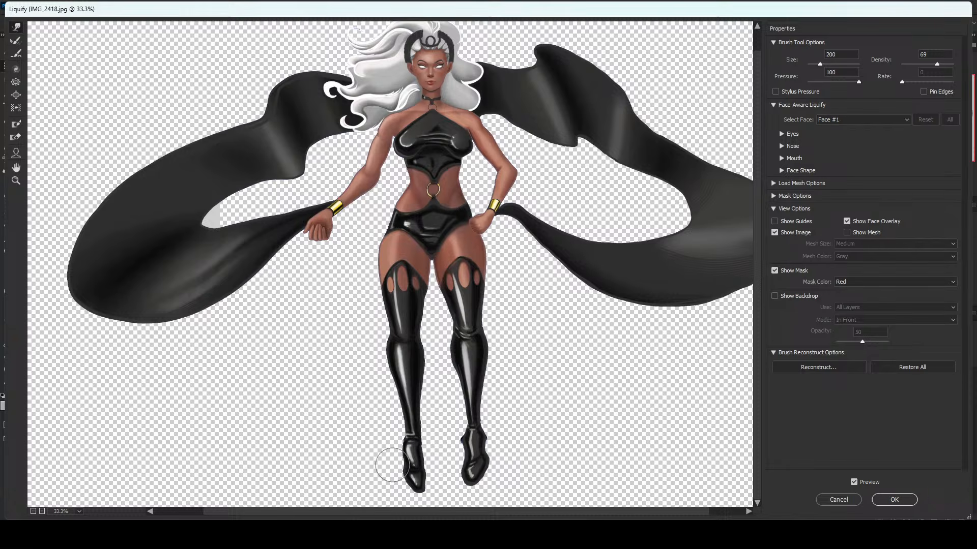
# Tighten the heel and ankle contour of the pointed foot on the fisted-arm side with a 200 to 250 brush.
pyautogui.press('[')
pyautogui.press(']')
pyautogui.press(']')
pyautogui.press(']')
pyautogui.press(']')
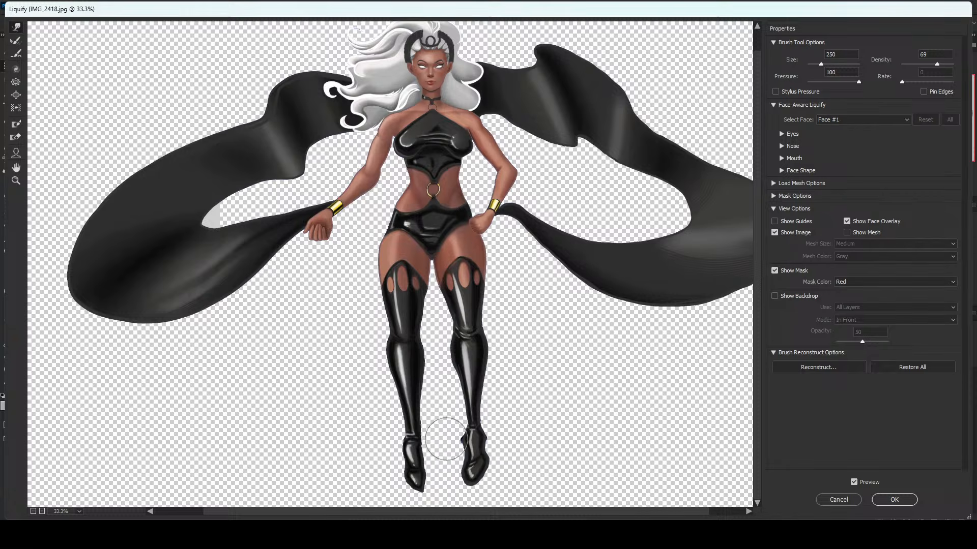
# Smooth the inner ankle bump and narrow the foot on the hand-on-hip side with brush sizes 100 and 250.
pyautogui.press('[')
pyautogui.press('[')
pyautogui.press('[')
pyautogui.press('[')
pyautogui.press('[')
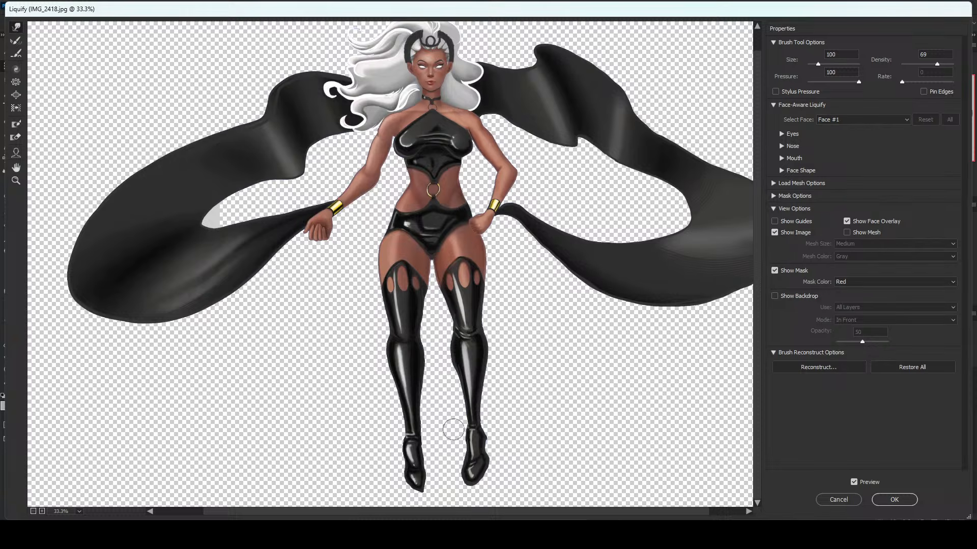
pyautogui.press(']')
pyautogui.press(']')
pyautogui.press(']')
pyautogui.press(']')
pyautogui.press(']')
pyautogui.press(']')
pyautogui.press(']')
pyautogui.press(']')
pyautogui.press('[')
pyautogui.press('[')
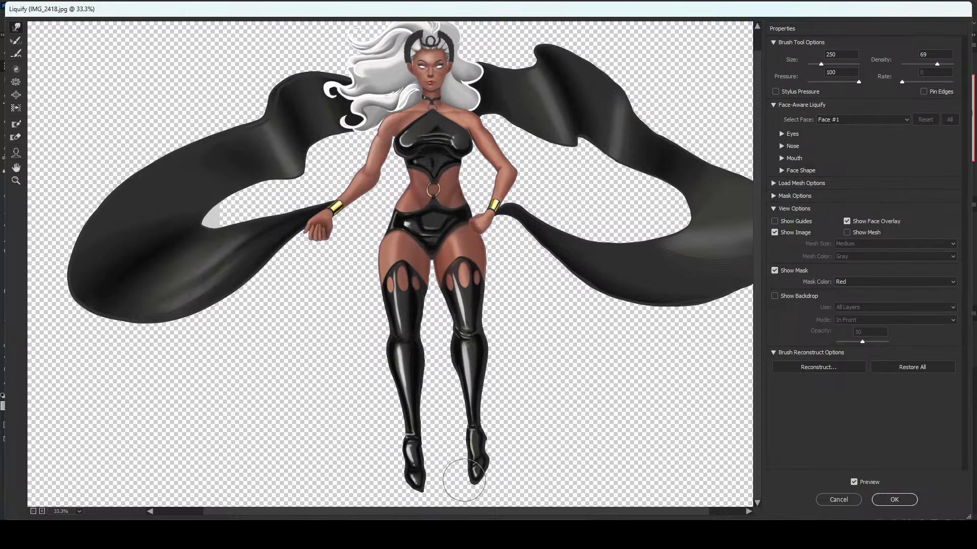
# Swing the toe of the foot on the hand-on-hip side outward with a 200 brush and refine its ankle.
pyautogui.press(']')
pyautogui.press(']')
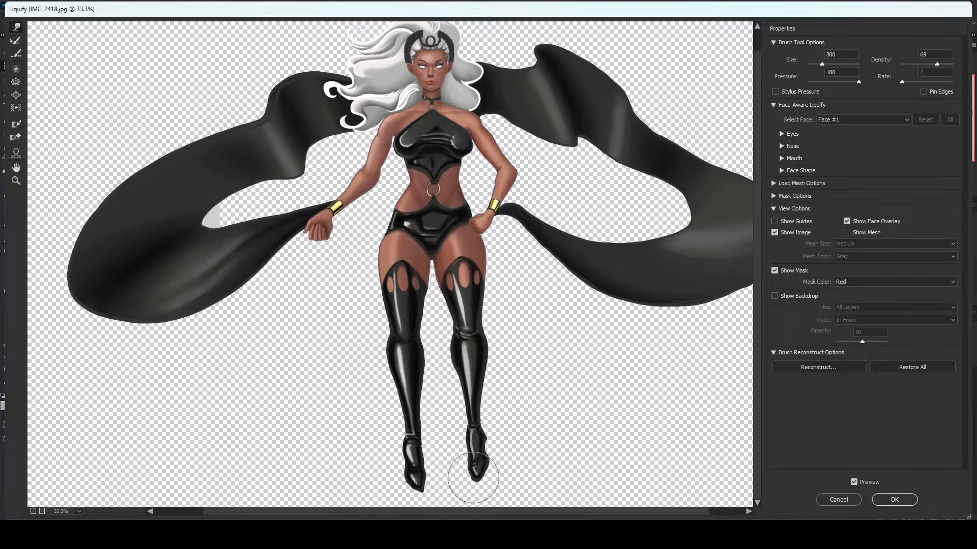
pyautogui.press('[')
pyautogui.press('[')
pyautogui.moveTo(478, 477); pyautogui.dragTo(492, 476)
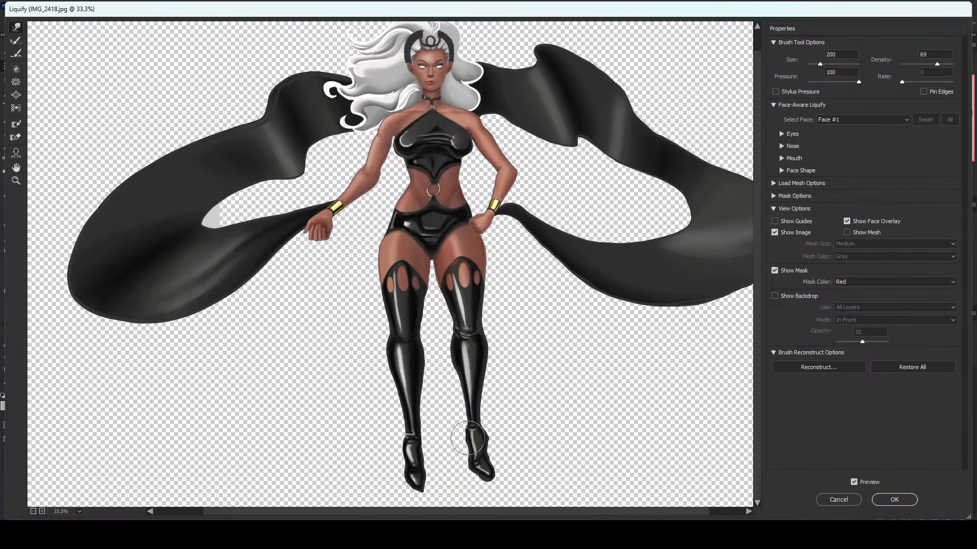
pyautogui.press(']')
pyautogui.press('[')
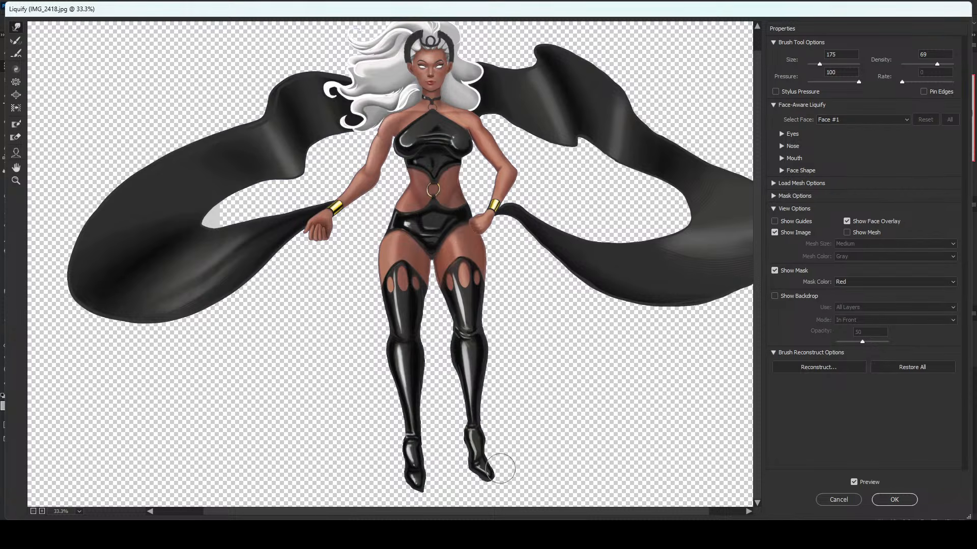
# Push the toe tip of the hand-on-hip side foot downward and slim its outer edge.
pyautogui.moveTo(501, 467); pyautogui.dragTo(494, 476)
pyautogui.press(']')
pyautogui.press(']')
pyautogui.press(']')
pyautogui.press('[')
pyautogui.press('[')
pyautogui.press('[')
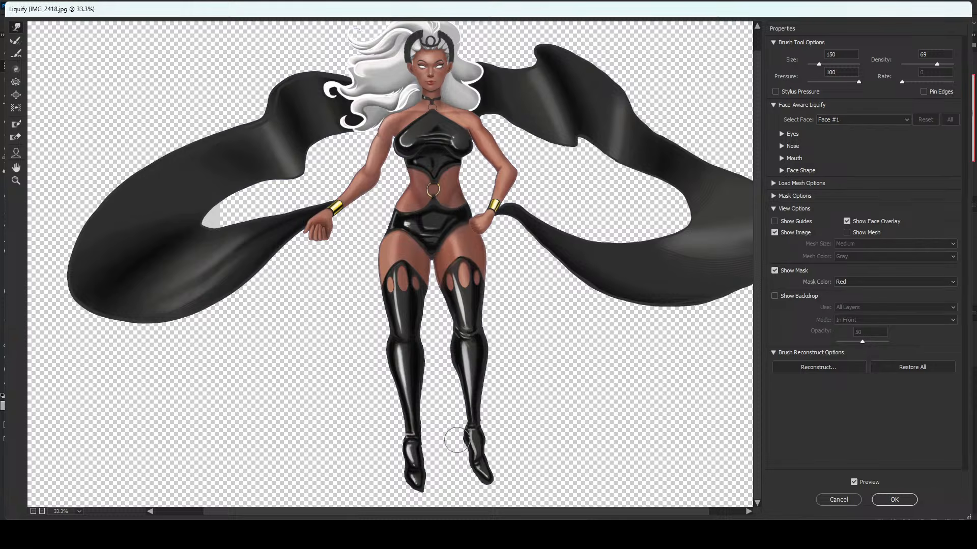
# Pull the inner heel of the hand-on-hip side foot slightly outward to define the heel with a small warp brush.
pyautogui.press(']')
pyautogui.moveTo(460, 437); pyautogui.dragTo(456, 438)
pyautogui.press(']')
pyautogui.press(']')
pyautogui.press('[')
pyautogui.press('[')
# Reshape the knee on the hand-on-hip side with warp brush sizes 200 and 175.
pyautogui.hotkey('ctrl', '-')
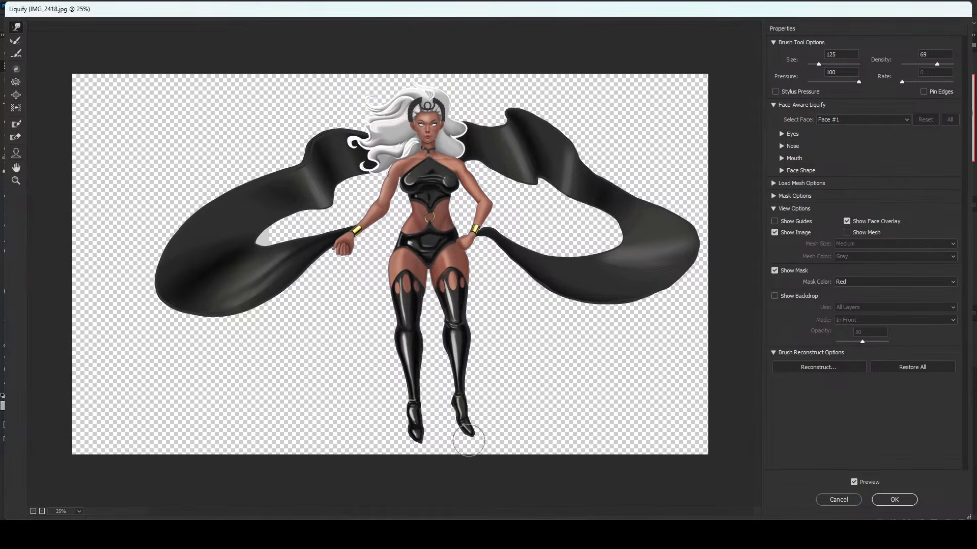
pyautogui.press(']')
pyautogui.press(']')
pyautogui.press(']')
pyautogui.press(']')
pyautogui.press(']')
pyautogui.press('[')
pyautogui.press('[')
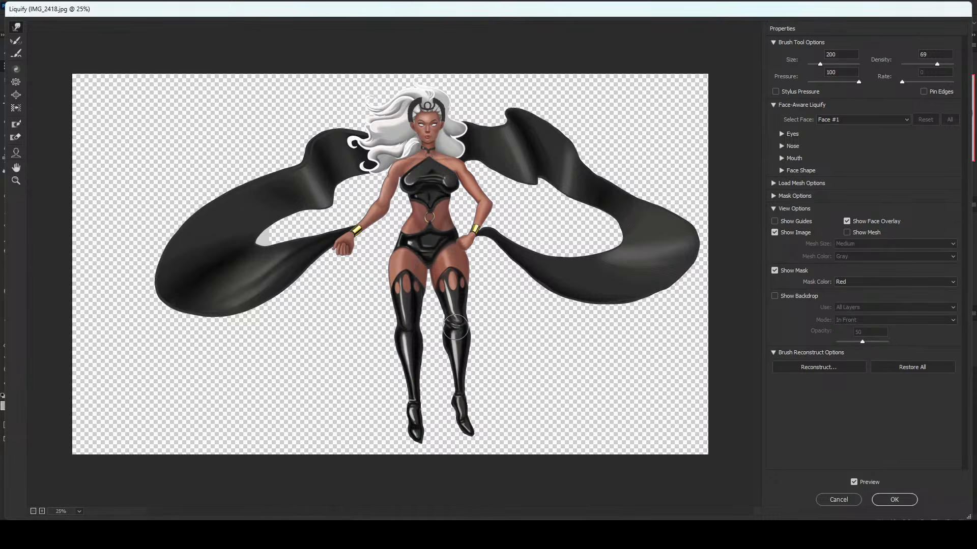
pyautogui.press('[')
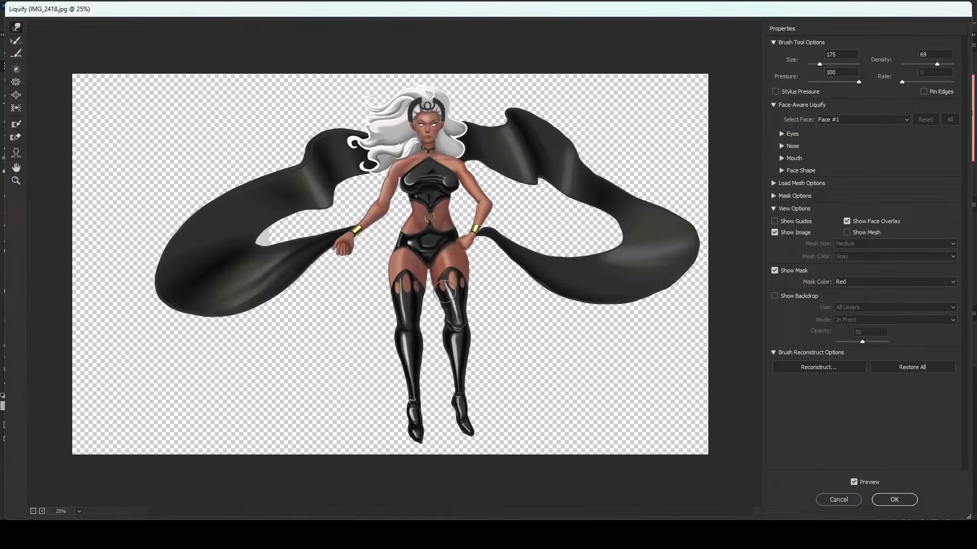
# Refine the inner thigh and inner knee contour on the hand-on-hip side, using a brush down to 150.
pyautogui.press(']')
pyautogui.press(']')
pyautogui.press(']')
pyautogui.press('[')
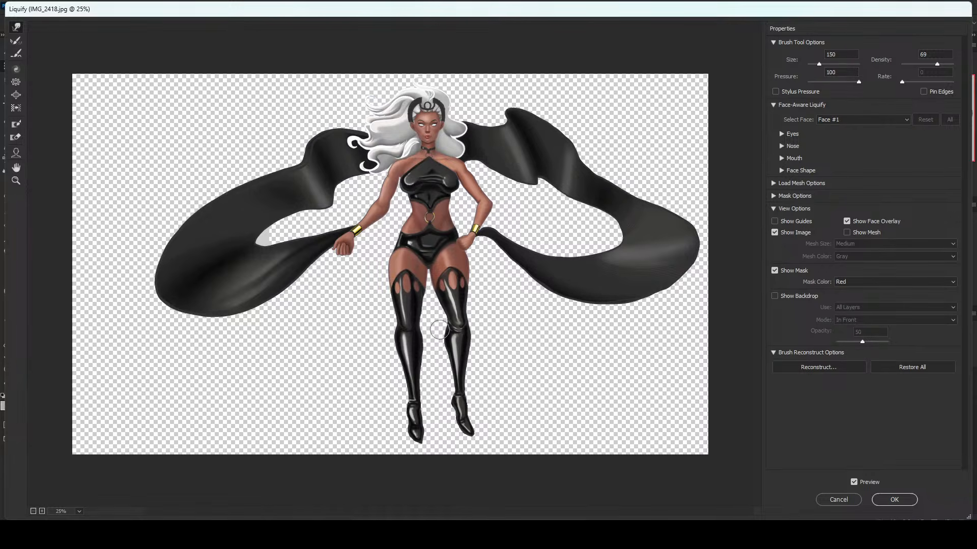
# Touch up the knee contour of the hand-on-hip side leg with the warp brush.
pyautogui.press(']')
pyautogui.press(']')
pyautogui.press(']')
pyautogui.press(']')
pyautogui.press(']')
pyautogui.press(']')
pyautogui.press(']')
pyautogui.press(']')
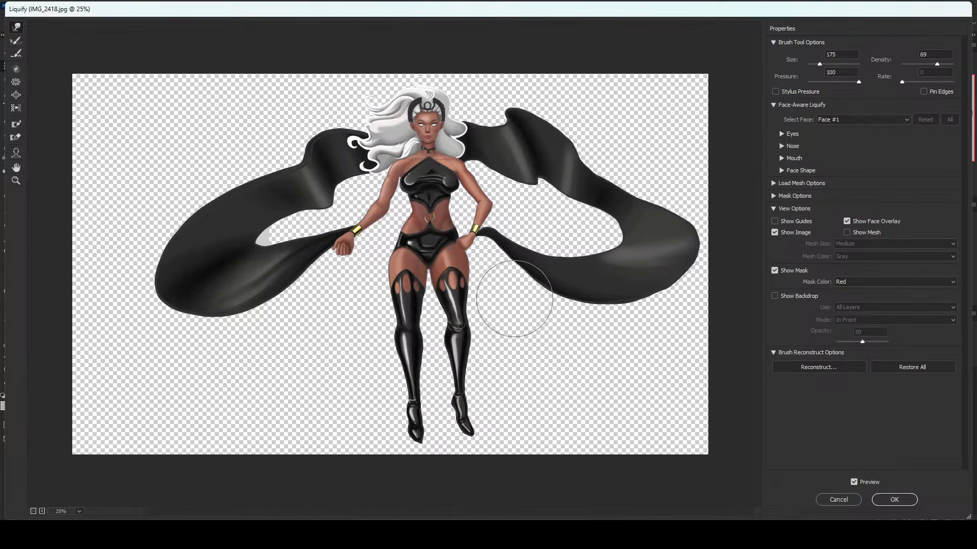
pyautogui.press('[')
pyautogui.press('[')
pyautogui.press('[')
pyautogui.press('[')
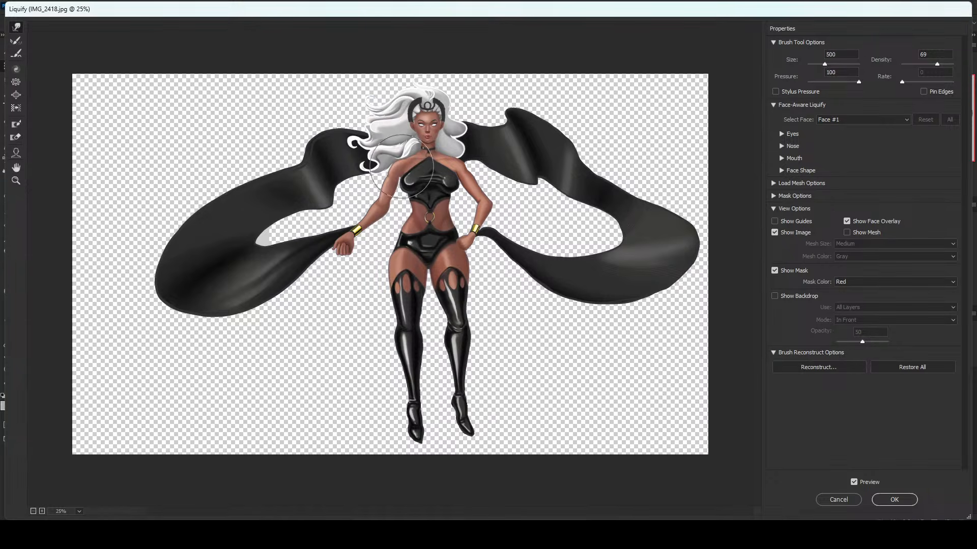
pyautogui.press('[')
pyautogui.press('[')
pyautogui.press('[')
pyautogui.press('[')
# Compare the warped figure with the original by switching the Liquify preview off and on.
pyautogui.press('p')
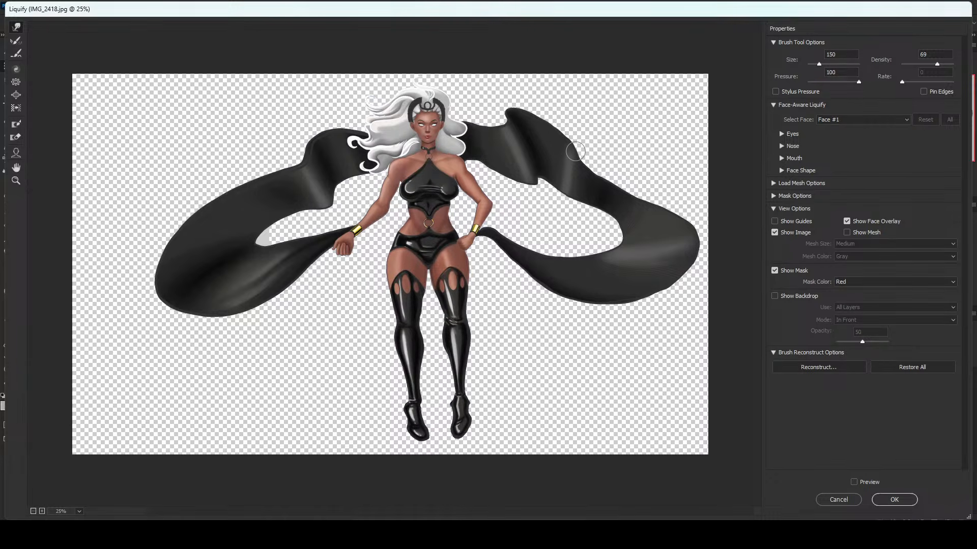
pyautogui.press('p')
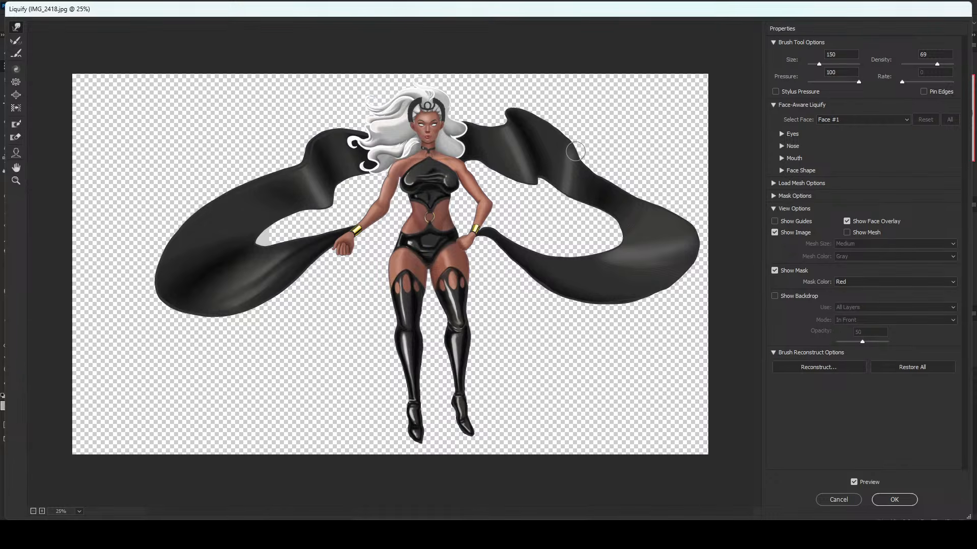
pyautogui.press('p')
pyautogui.press('p')
pyautogui.press(']')
pyautogui.press('p')
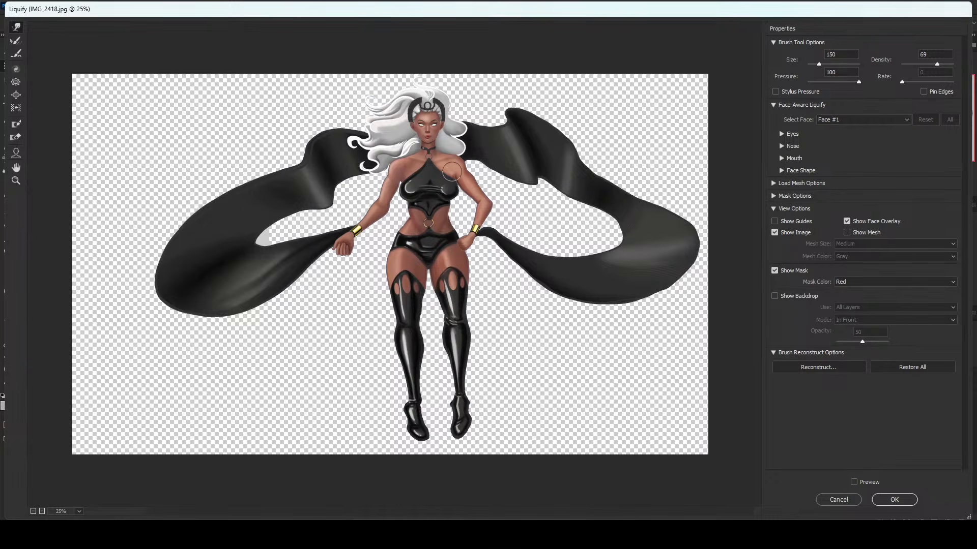
pyautogui.press('[')
pyautogui.press('p')
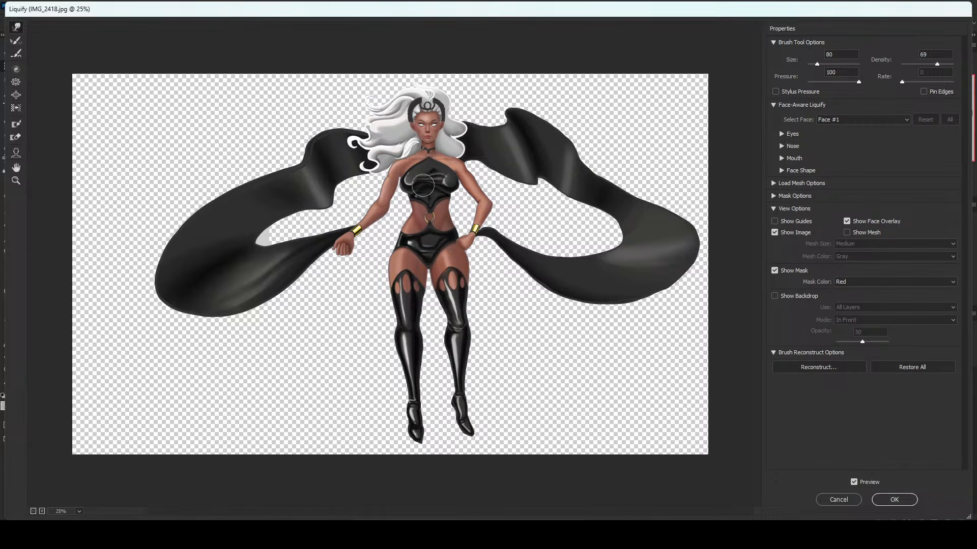
# Refine the extended arm's contour around the elbow with a warp brush of size 400.
pyautogui.press(']')
pyautogui.press(']')
pyautogui.press(']')
pyautogui.press(']')
pyautogui.press(']')
pyautogui.press('[')
pyautogui.press(']')
pyautogui.press(']')
pyautogui.press(']')
pyautogui.press(']')
pyautogui.press(']')
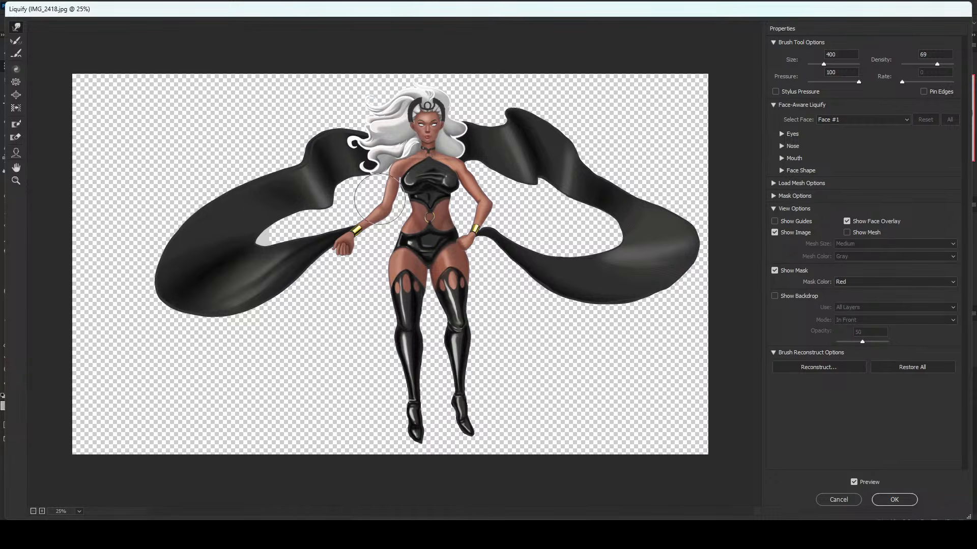
pyautogui.press('[')
pyautogui.press('[')
pyautogui.press('[')
pyautogui.press('[')
# Push the elbow of the hand-on-hip arm inward toward the torso.
pyautogui.press('[')
pyautogui.press(']')
pyautogui.press(']')
pyautogui.press(']')
pyautogui.press(']')
pyautogui.press(']')
pyautogui.moveTo(494, 202); pyautogui.dragTo(489, 203)
# Smooth the elbow and forearm contour of the hand-on-hip arm with larger and smaller warp brushes.
pyautogui.press('[')
pyautogui.press('[')
pyautogui.press('[')
pyautogui.press('[')
pyautogui.press('[')
pyautogui.press('[')
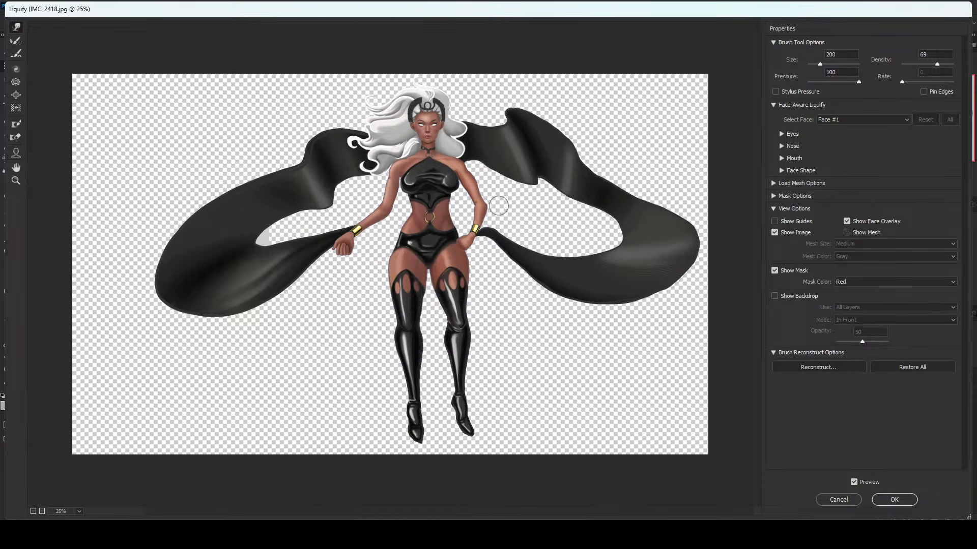
pyautogui.press(']')
pyautogui.press(']')
pyautogui.press(']')
pyautogui.press(']')
pyautogui.press('[')
pyautogui.press('[')
pyautogui.press('[')
pyautogui.press('[')
# Straighten the extended arm by pushing its elbow and forearm outward with a size 500 warp brush.
pyautogui.press(']')
pyautogui.press(']')
pyautogui.press(']')
pyautogui.press(']')
pyautogui.press(']')
pyautogui.press(']')
pyautogui.press(']')
pyautogui.press(']')
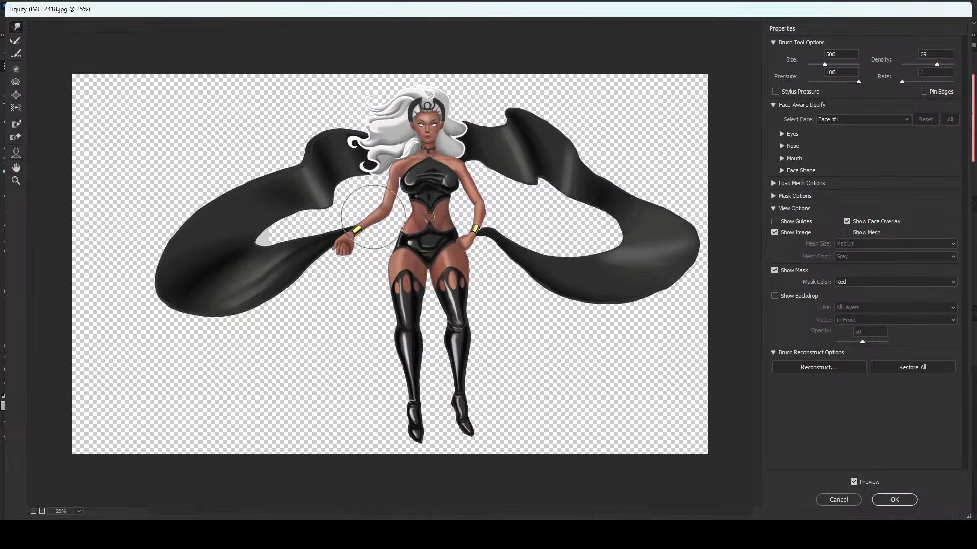
pyautogui.moveTo(377, 213)
pyautogui.mouseDown()
pyautogui.moveTo(371, 204)
pyautogui.moveTo(357, 223)
pyautogui.mouseUp()
pyautogui.press('[')
pyautogui.press(']')
pyautogui.press('[')
pyautogui.press('[')
pyautogui.press('[')
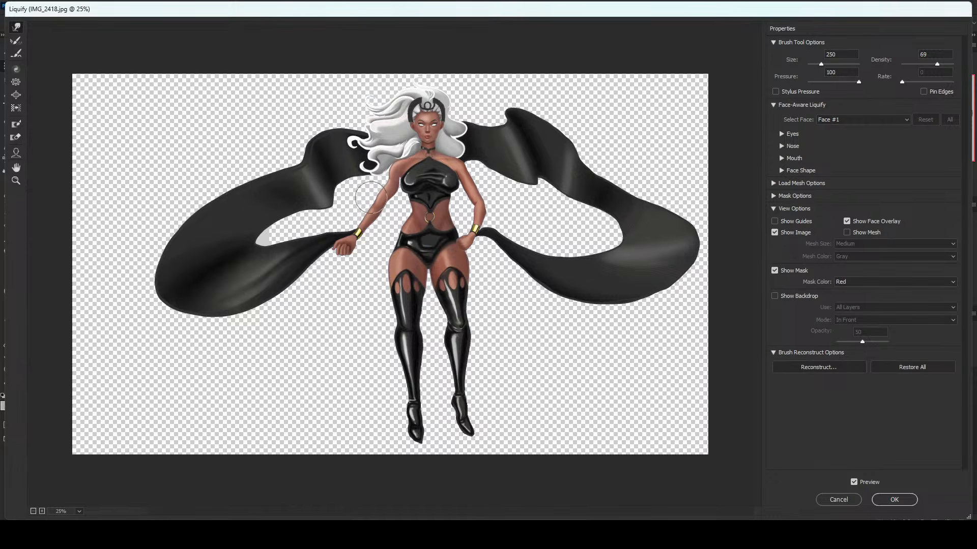
# Refine the extended arm's forearm and elbow edges with warp brush sizes 150 and 300.
pyautogui.press('[')
pyautogui.press('[')
pyautogui.press('[')
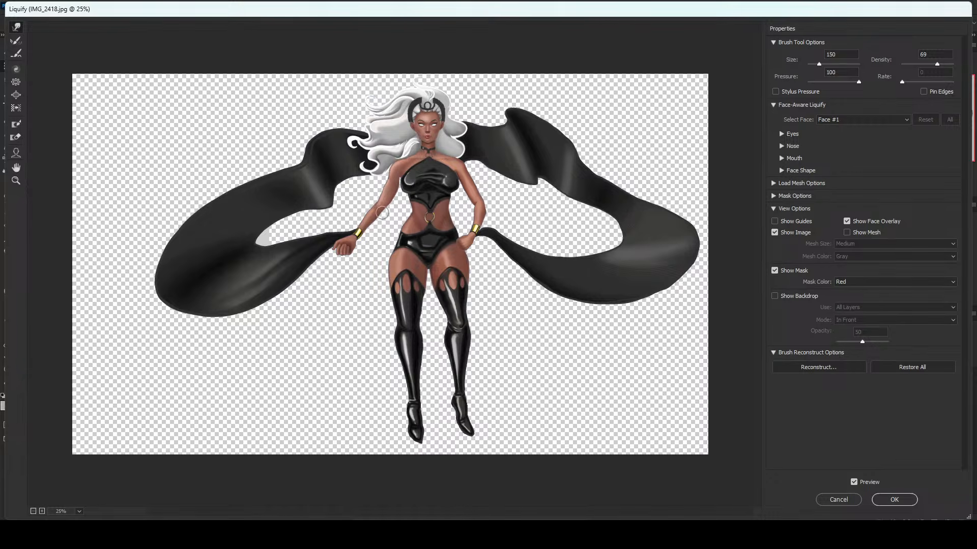
pyautogui.press(']')
pyautogui.press(']')
pyautogui.press(']')
pyautogui.press(']')
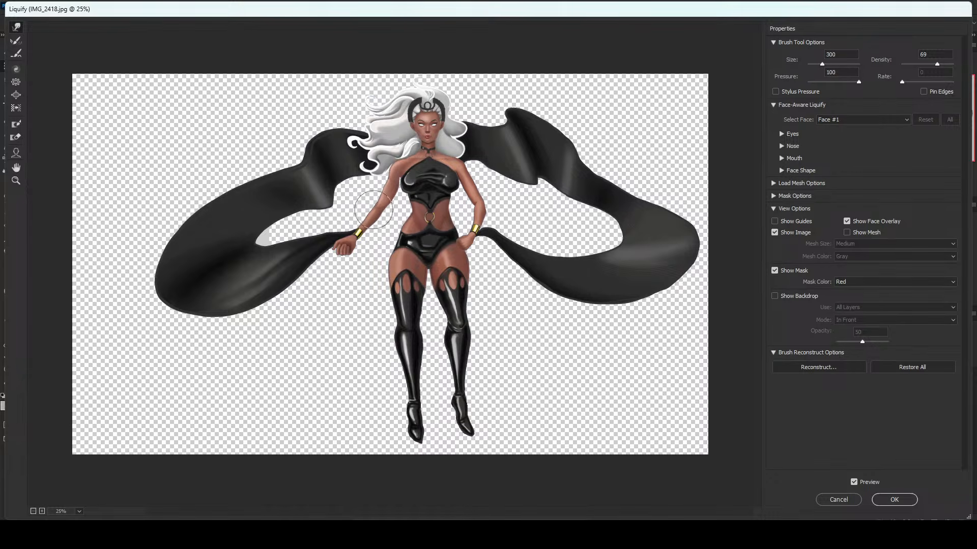
# Push the extended arm's fist inward toward the body with a size 500 warp brush.
pyautogui.press(']')
pyautogui.press(']')
pyautogui.press(']')
pyautogui.press(']')
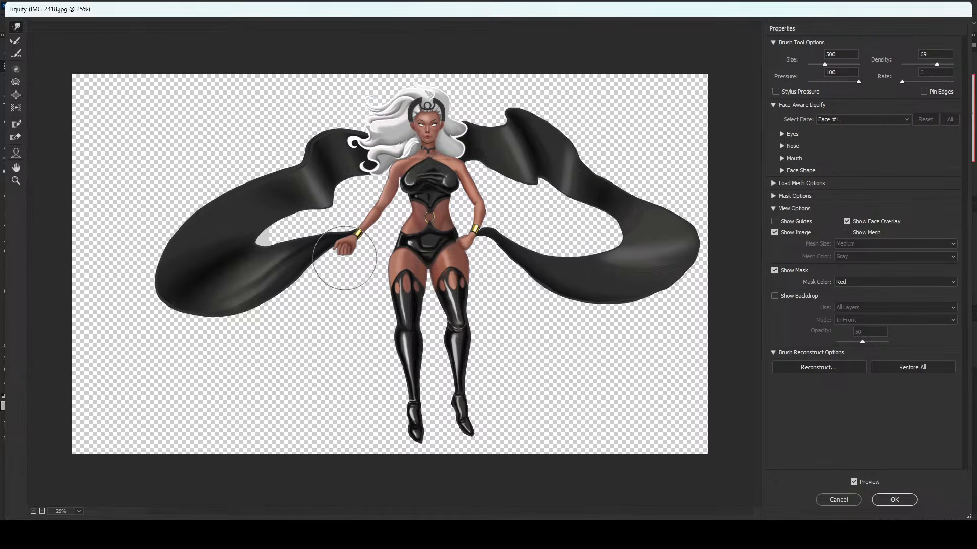
pyautogui.press('[')
pyautogui.press('[')
pyautogui.press('[')
pyautogui.press('[')
pyautogui.press('[')
pyautogui.press('[')
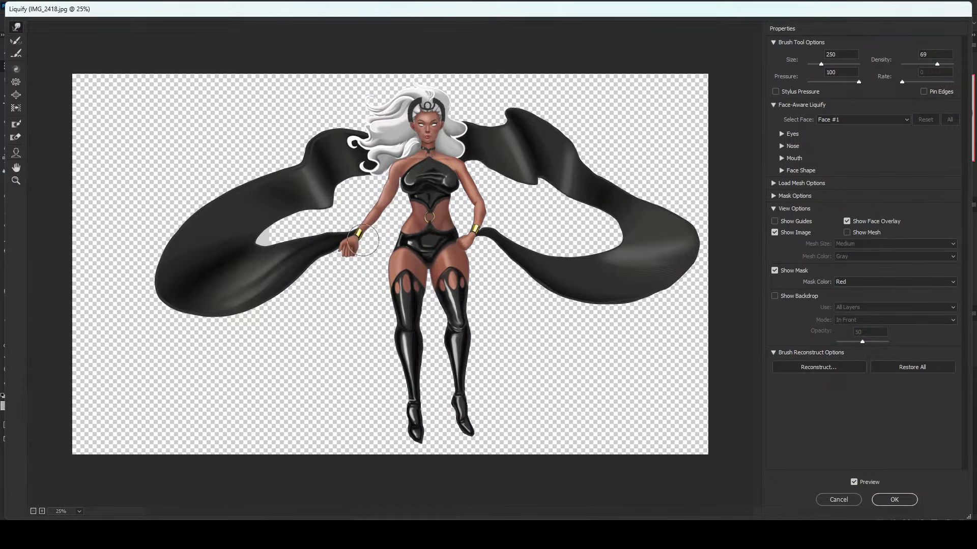
# Adjust the wrist and gold bracelet of the extended arm to line up with the fist.
pyautogui.press('[')
pyautogui.press(']')
pyautogui.press(']')
pyautogui.press(']')
pyautogui.press(']')
pyautogui.press(']')
pyautogui.press(']')
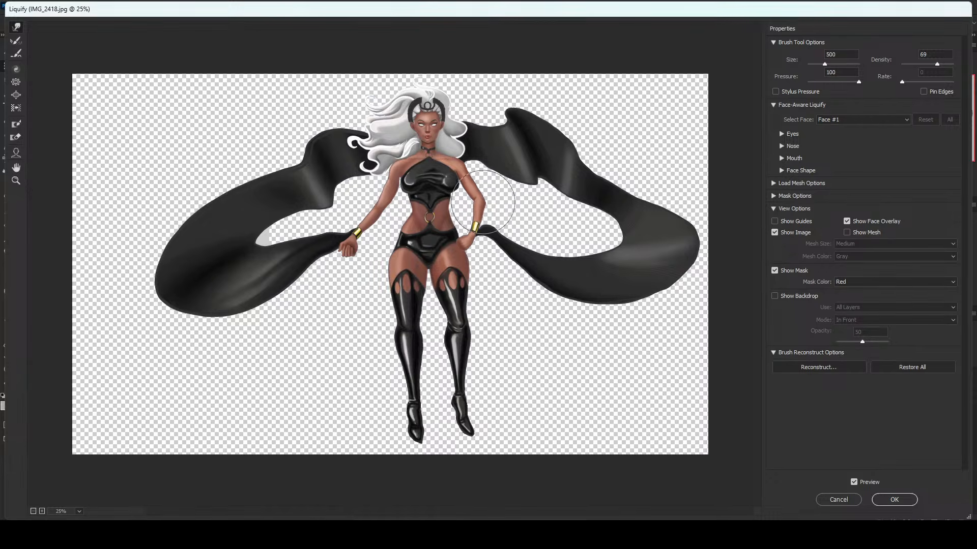
# Move the resting wrist inward and shift the hips toward the extended-arm side, enlarging the warp brush to 1000.
pyautogui.press('[')
pyautogui.press('[')
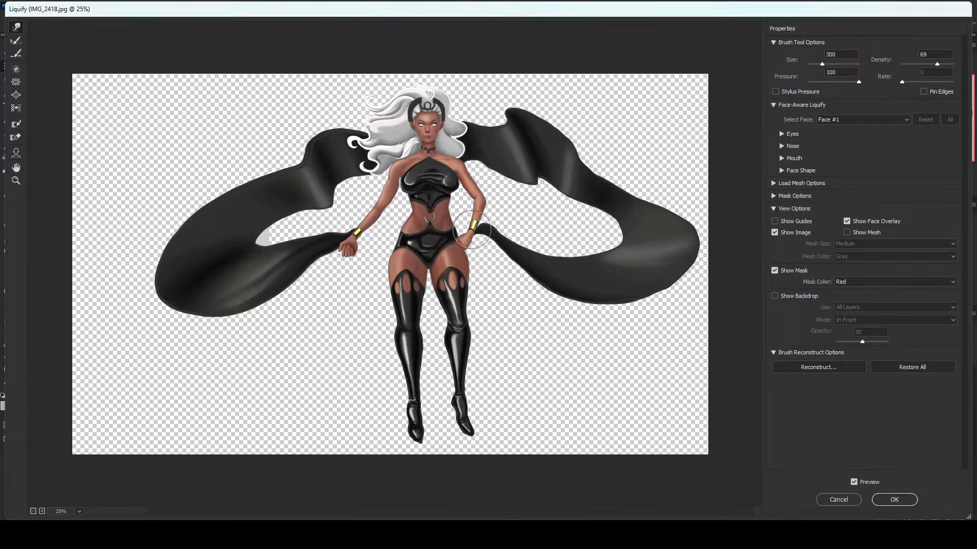
pyautogui.press(']')
pyautogui.press(']')
pyautogui.press(']')
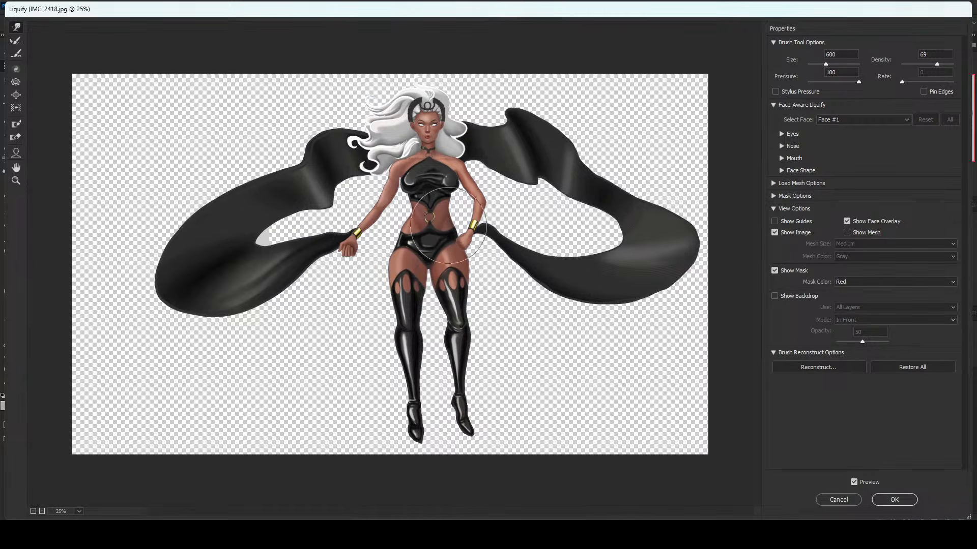
pyautogui.press(']')
pyautogui.press(']')
pyautogui.press(']')
pyautogui.press(']')
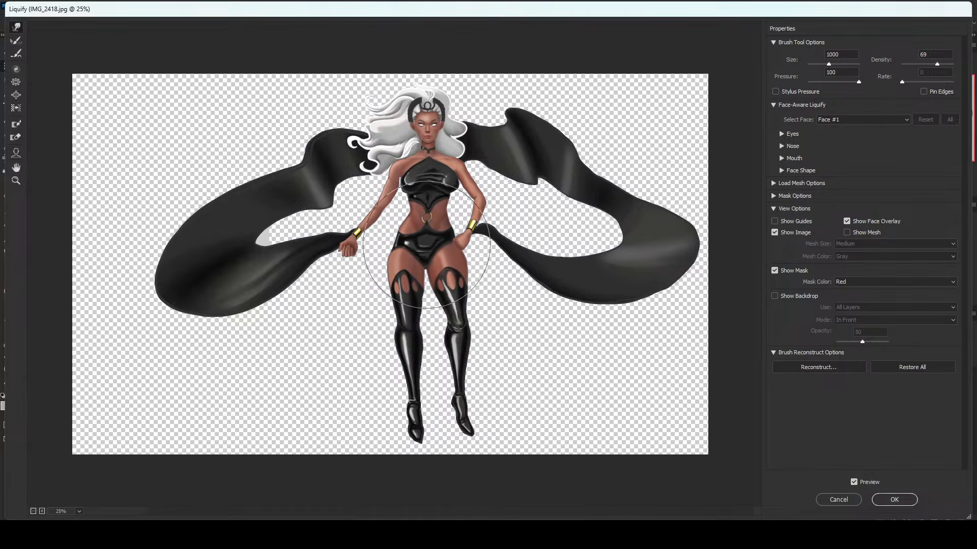
pyautogui.moveTo(426, 245); pyautogui.dragTo(425, 245)
# Refine the hip beside the resting hand and the waist with warp brush sizes 200 and 300.
pyautogui.press('[')
pyautogui.press('[')
pyautogui.press('[')
pyautogui.press('[')
pyautogui.press('[')
pyautogui.press('[')
pyautogui.press('[')
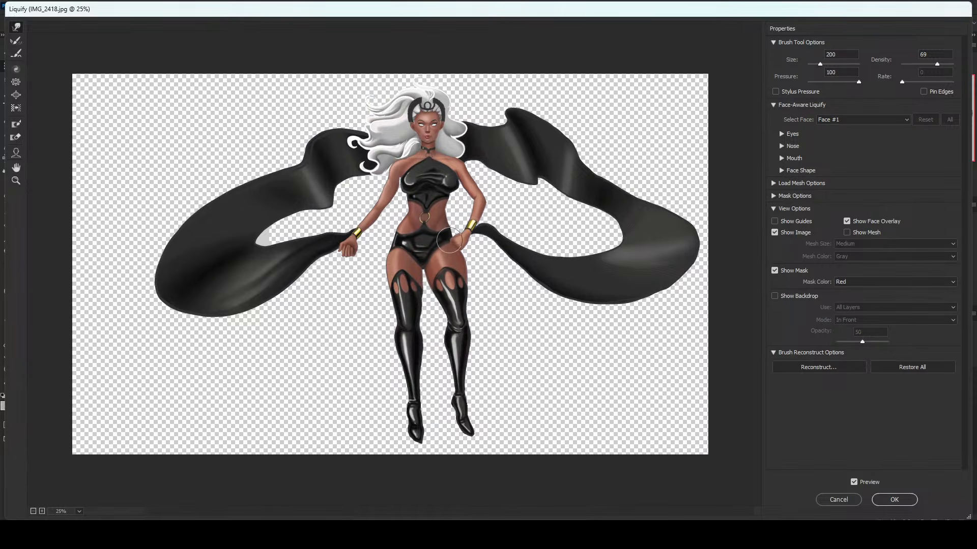
pyautogui.press(']')
pyautogui.press(']')
pyautogui.press('[')
pyautogui.press('[')
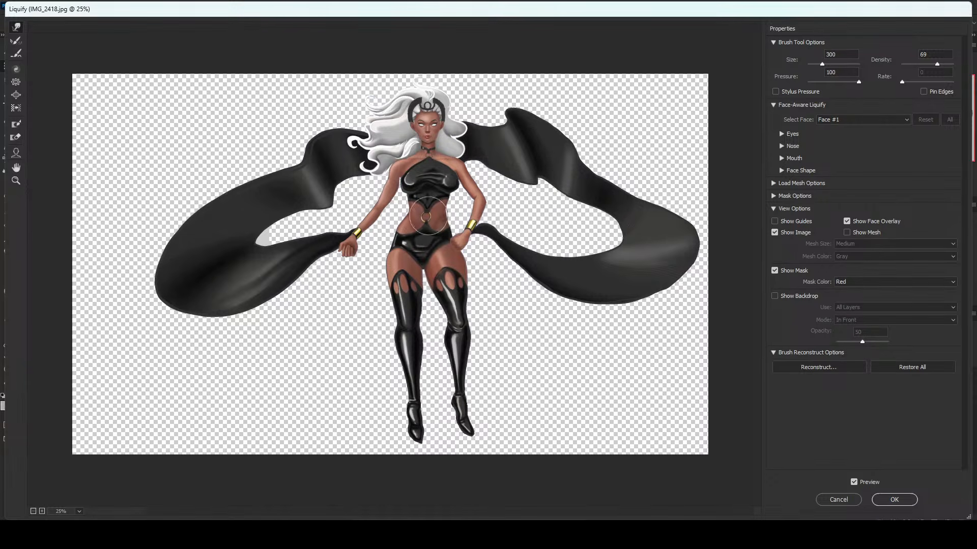
# Shift the chest and upper torso toward the hand-on-hip side with a size 600 brush and check against the original.
pyautogui.press(']')
pyautogui.press(']')
pyautogui.press(']')
pyautogui.press(']')
pyautogui.press(']')
pyautogui.press('[')
pyautogui.press('[')
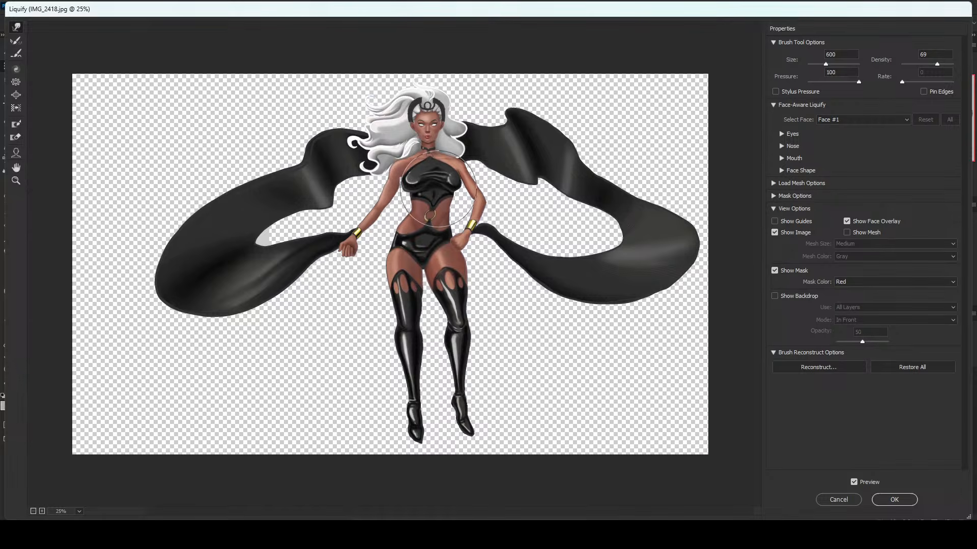
pyautogui.press('[')
pyautogui.press('[')
pyautogui.press('[')
pyautogui.press('[')
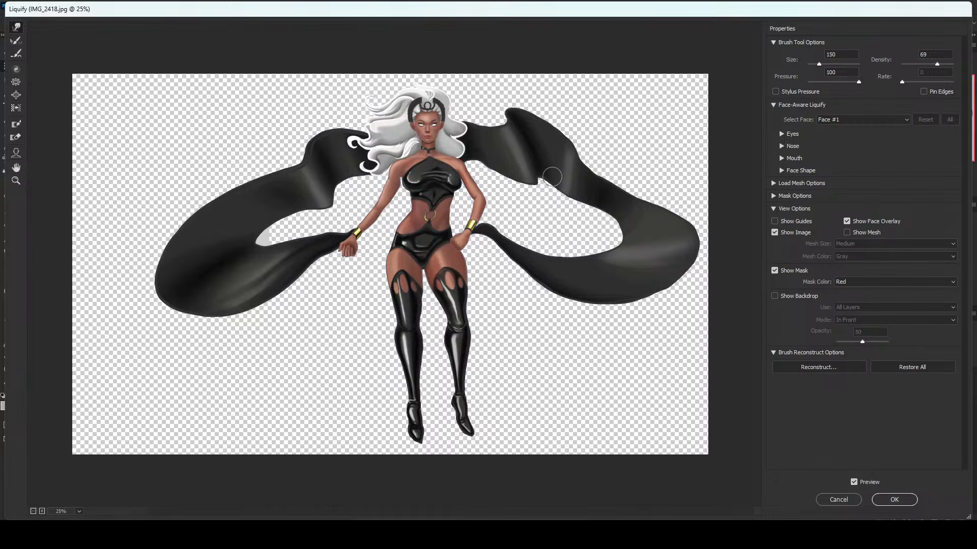
pyautogui.press('p')
pyautogui.press('p')
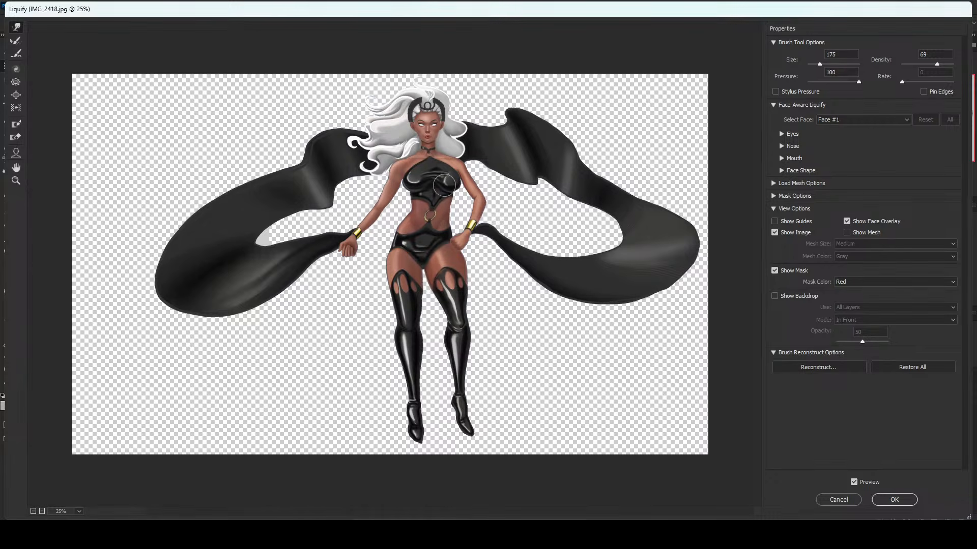
# Reshape the bust and the top's lower contour with warp brush sizes up to 400.
pyautogui.press(']')
pyautogui.press(']')
pyautogui.press(']')
pyautogui.press(']')
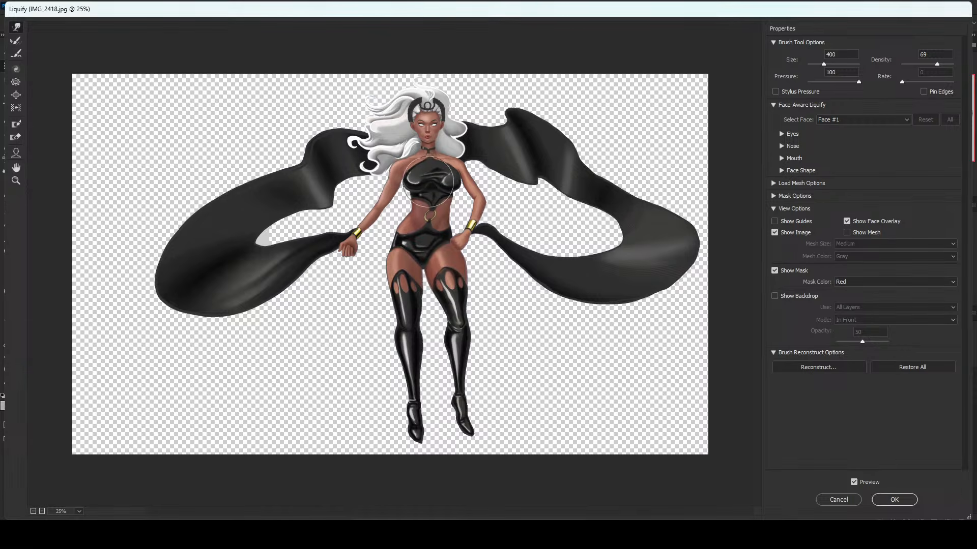
pyautogui.press(']')
pyautogui.press('[')
pyautogui.press('[')
pyautogui.press('[')
# Lift the hip on the extended-arm side with a size 500 warp brush and refine the briefs at size 200.
pyautogui.press(']')
pyautogui.press(']')
pyautogui.press(']')
pyautogui.press(']')
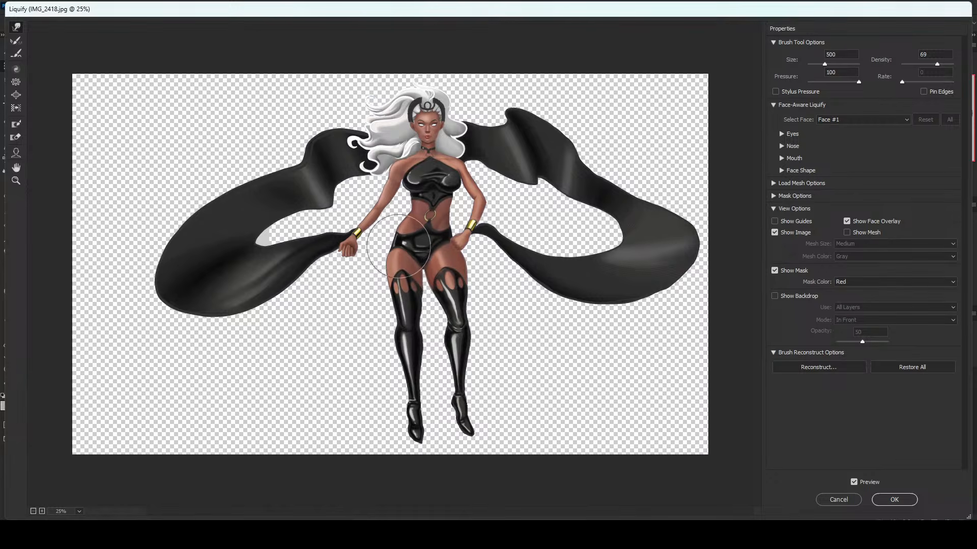
pyautogui.moveTo(399, 252); pyautogui.dragTo(401, 246)
pyautogui.press('[')
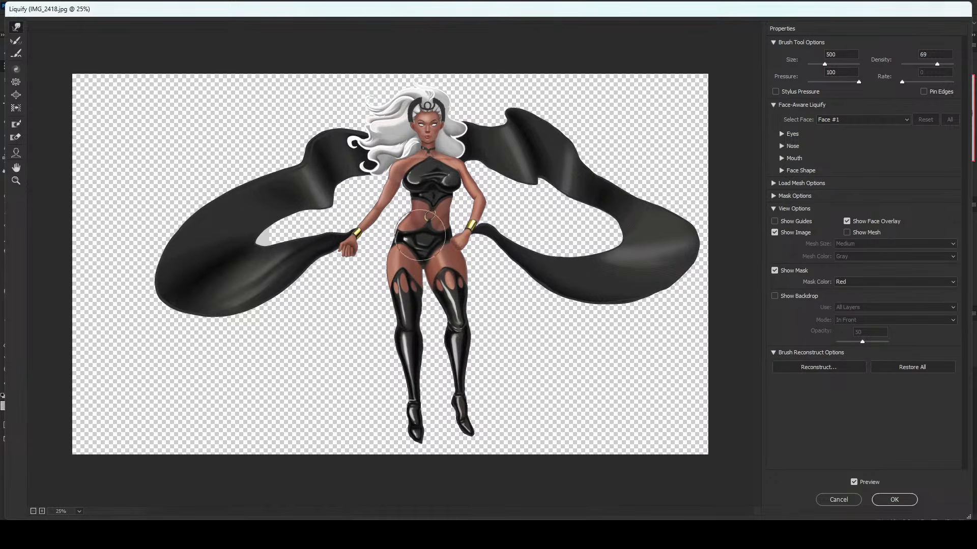
pyautogui.press('[')
pyautogui.press('[')
pyautogui.press('[')
pyautogui.press('[')
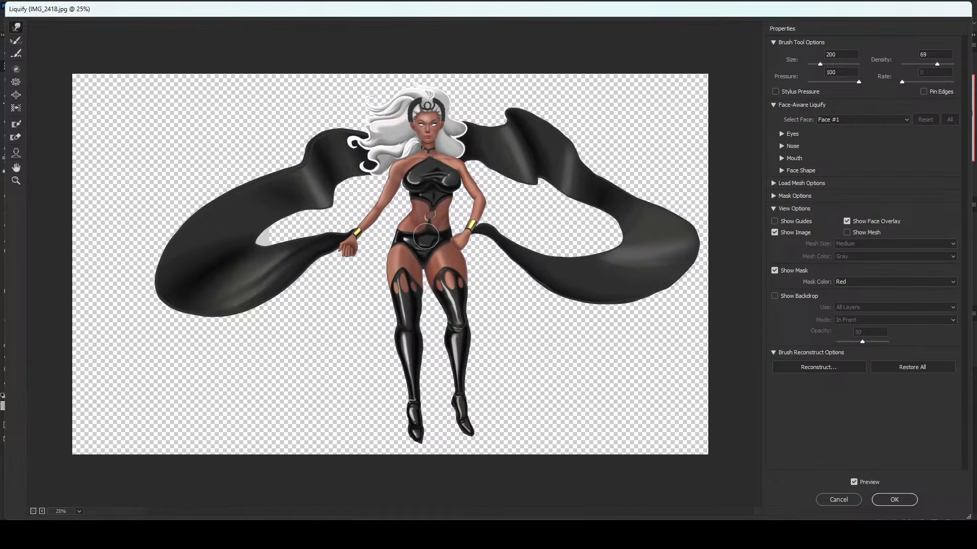
# Even out the hip and upper thigh contours with warp brush sizes 500 and 800.
pyautogui.press(']')
pyautogui.press(']')
pyautogui.press(']')
pyautogui.press(']')
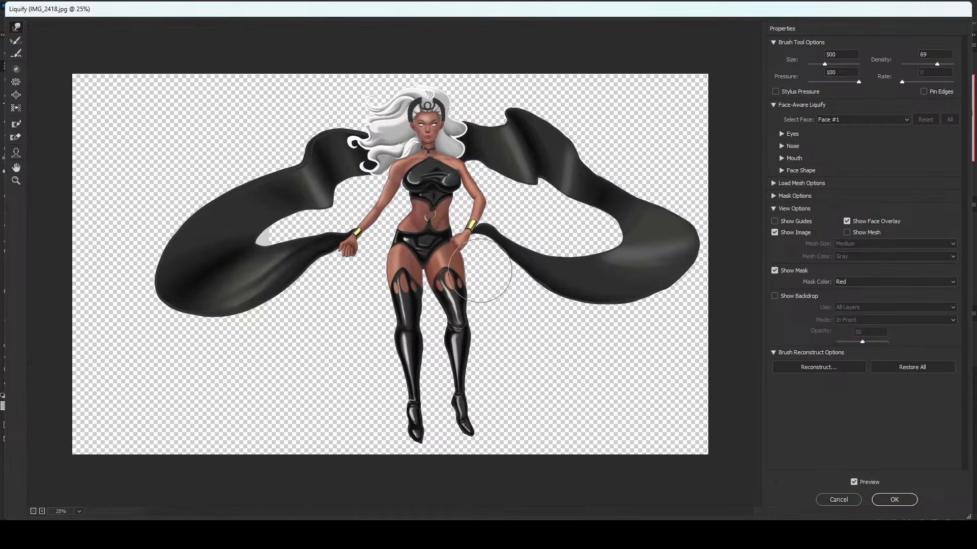
pyautogui.press(']')
pyautogui.press(']')
pyautogui.press(']')
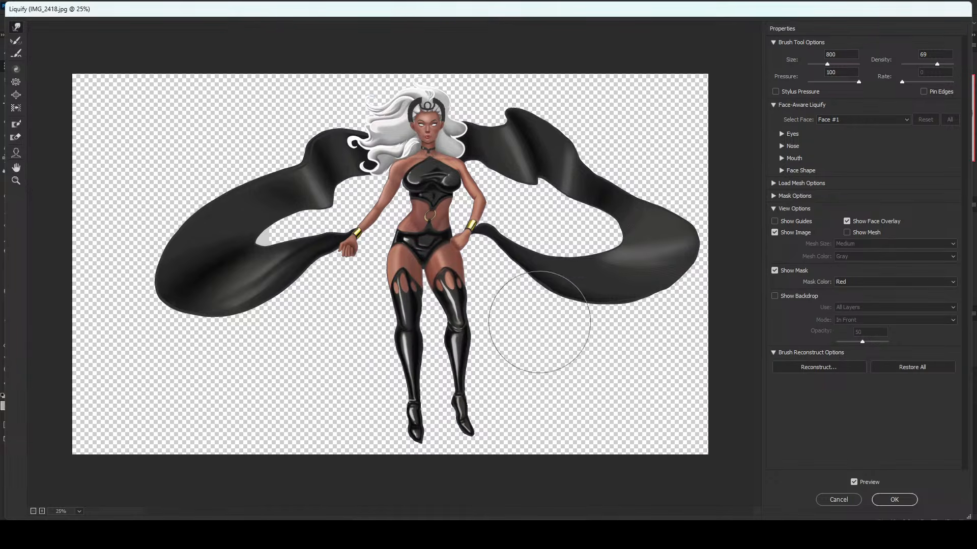
# Finish the torso touch-ups with a size 300 warp brush and apply the Liquify changes.
pyautogui.press('[')
pyautogui.press('[')
pyautogui.press('[')
pyautogui.press('[')
pyautogui.press('[')
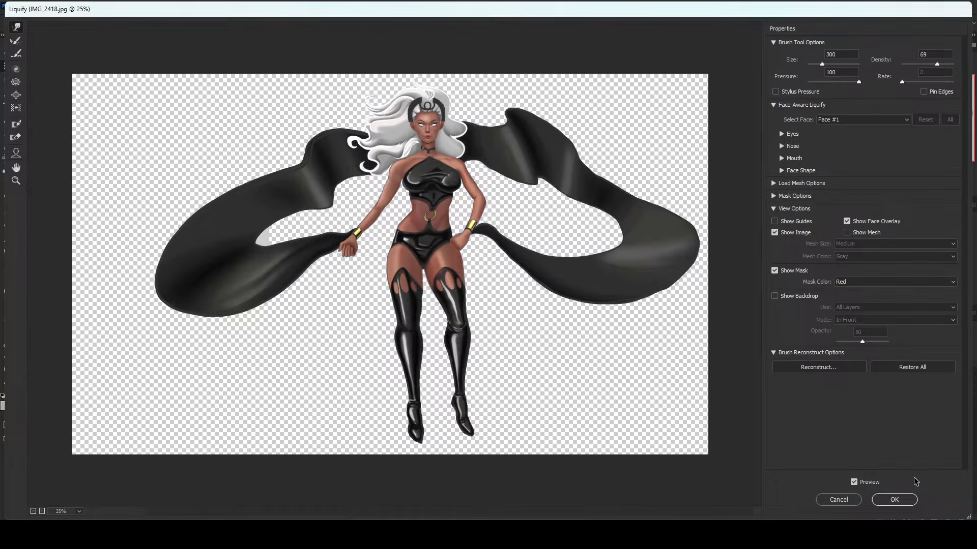
pyautogui.click(896, 500)
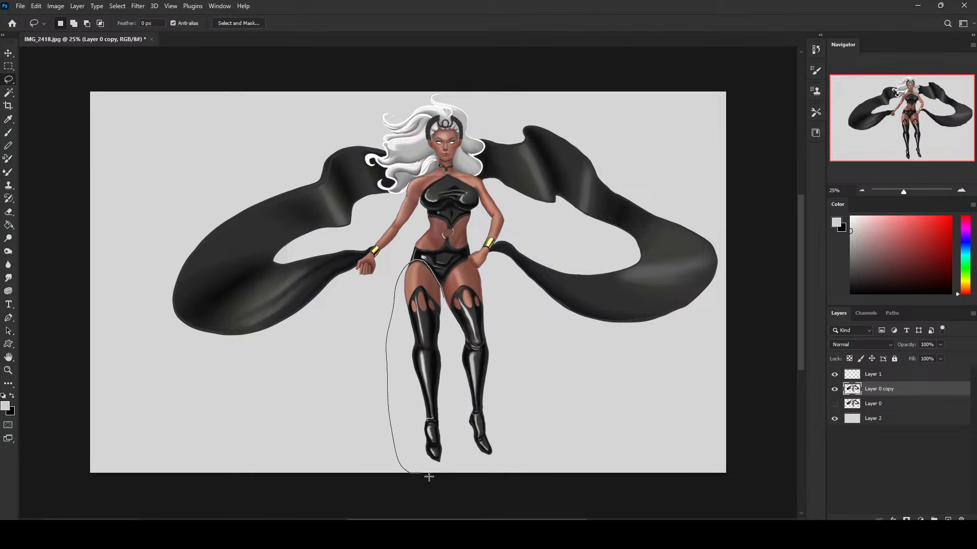
# Lasso the extended-arm side leg from below the briefs to the foot and copy it to a new layer.
pyautogui.moveTo(446, 352); pyautogui.dragTo(448, 363)
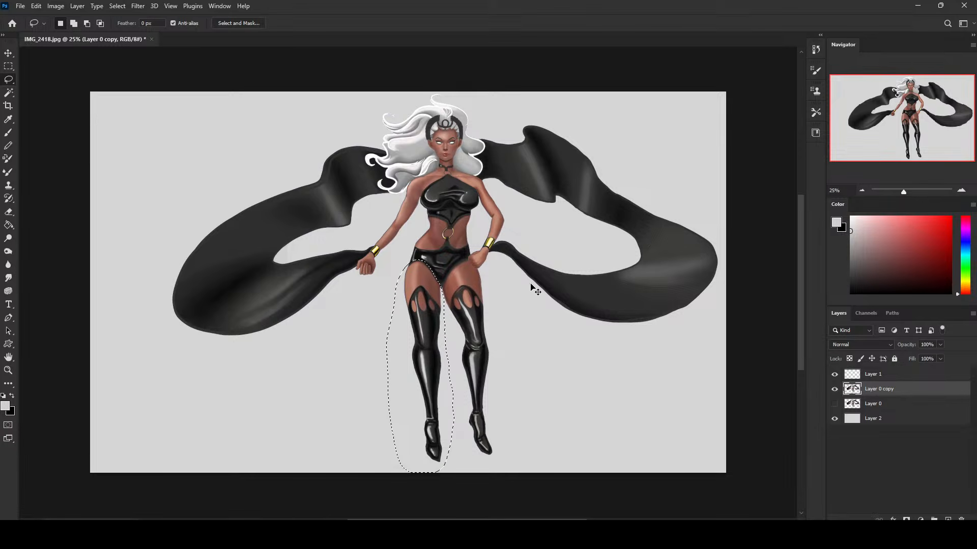
pyautogui.hotkey('ctrl', 'j')
pyautogui.press('v')
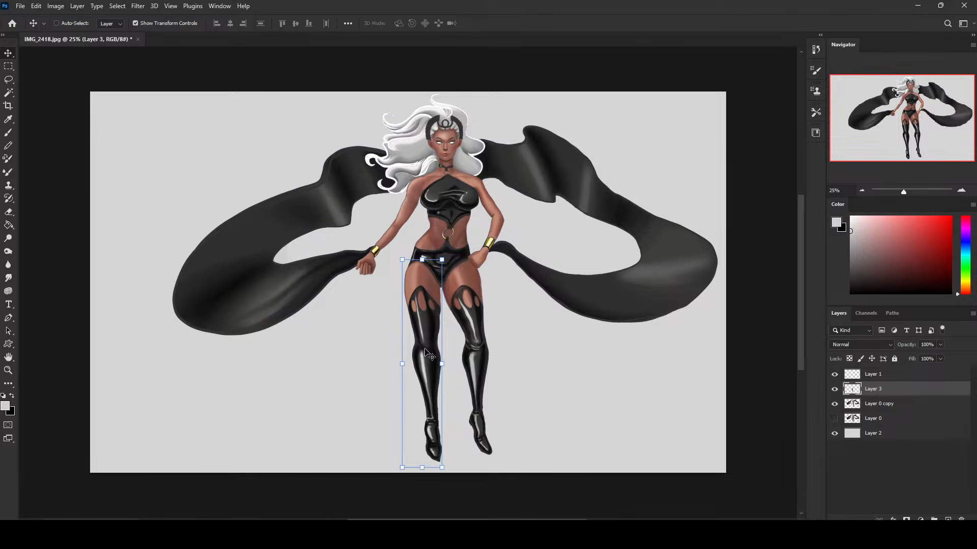
# Rotate the copied leg about 9 degrees inward at the hip toward the other leg and apply the transform.
pyautogui.moveTo(424, 262)
pyautogui.mouseDown()
pyautogui.moveTo(436, 246)
pyautogui.moveTo(421, 243)
pyautogui.mouseUp()
pyautogui.moveTo(419, 286); pyautogui.dragTo(427, 286)
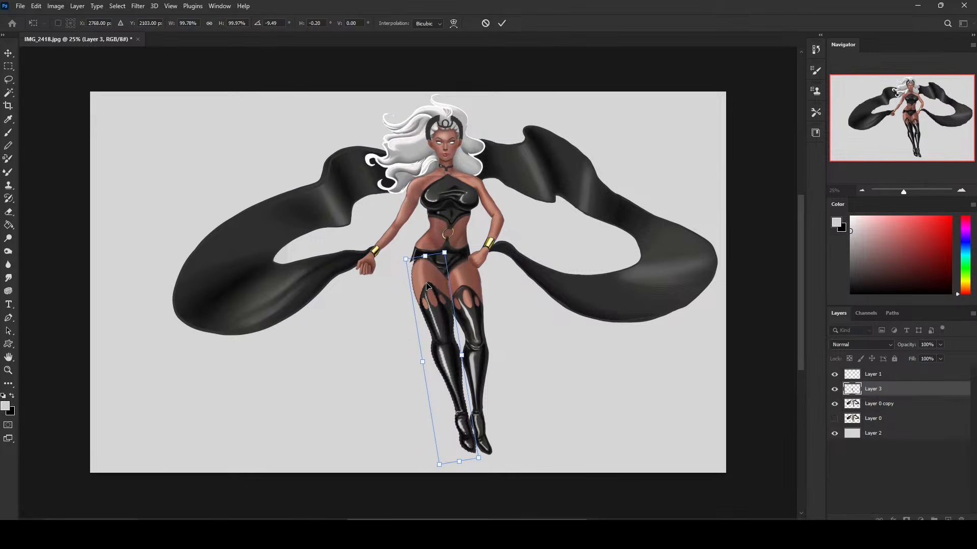
pyautogui.press('Return')
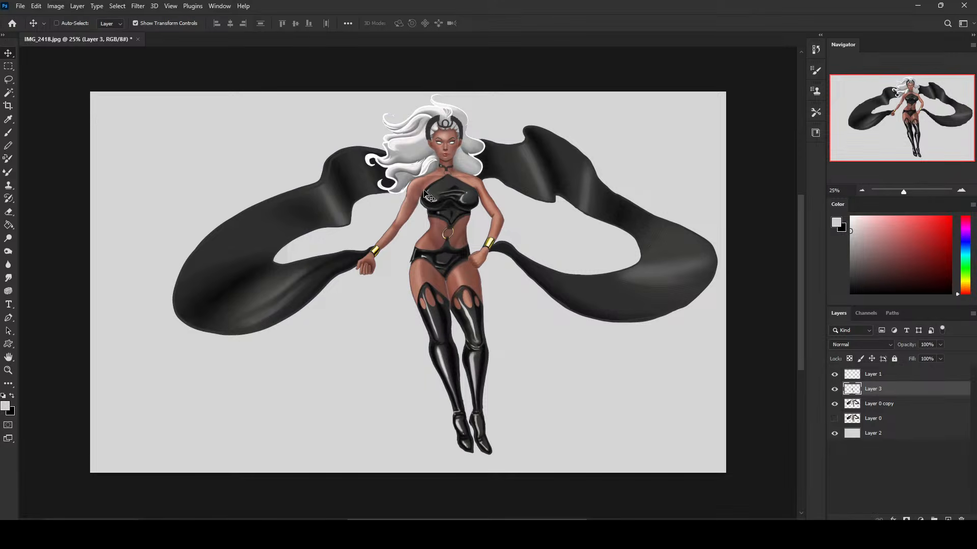
# Open Liquify on the copied leg and push its knee inward toward the other leg with a size 300 warp brush.
pyautogui.click(138, 5)
pyautogui.click(176, 105)
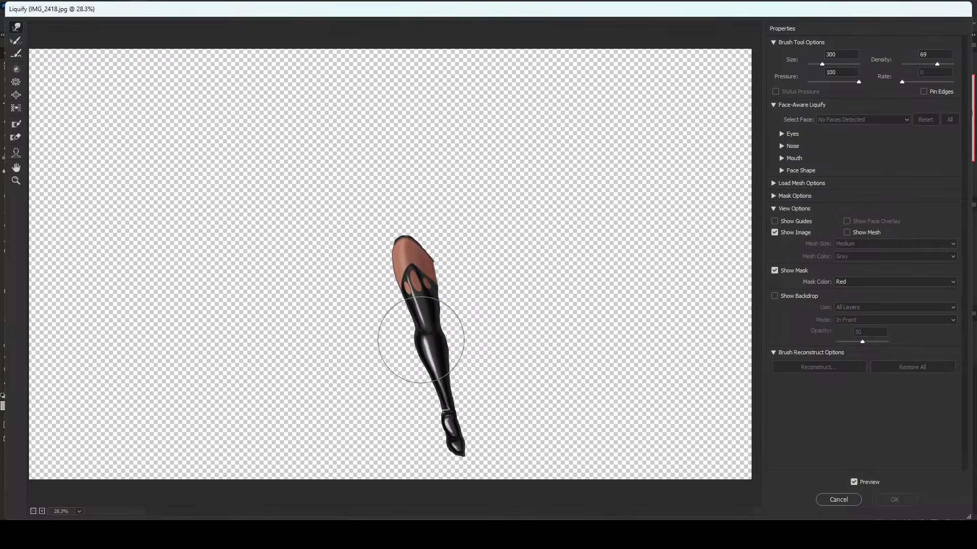
pyautogui.moveTo(422, 333)
pyautogui.mouseDown()
pyautogui.moveTo(427, 298)
pyautogui.moveTo(436, 325)
pyautogui.moveTo(464, 351)
pyautogui.mouseUp()
pyautogui.press('[')
pyautogui.press('[')
pyautogui.press('[')
pyautogui.press('[')
pyautogui.press('[')
pyautogui.press(']')
pyautogui.press('[')
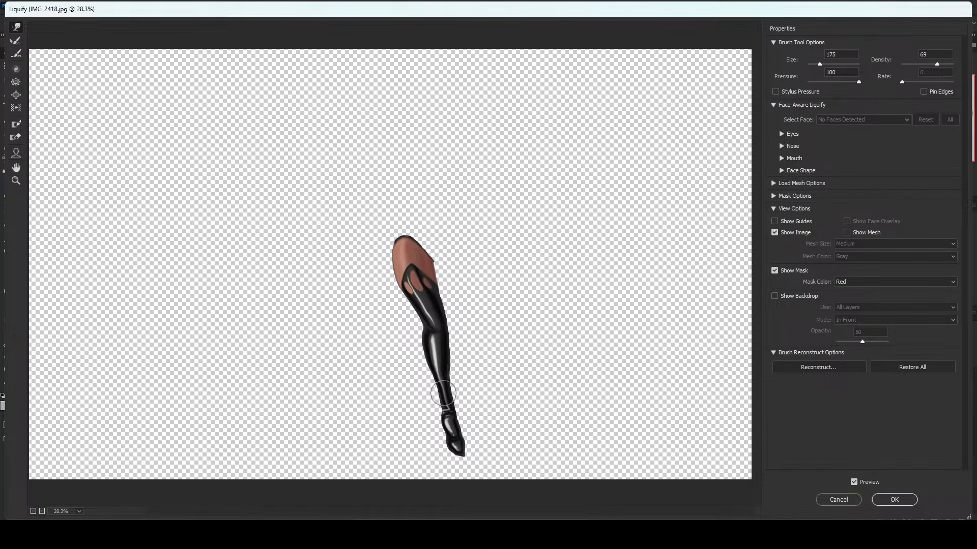
# Refine the knee and calf contours with warp brush sizes around 175 to 200 and apply the Liquify changes.
pyautogui.press(']')
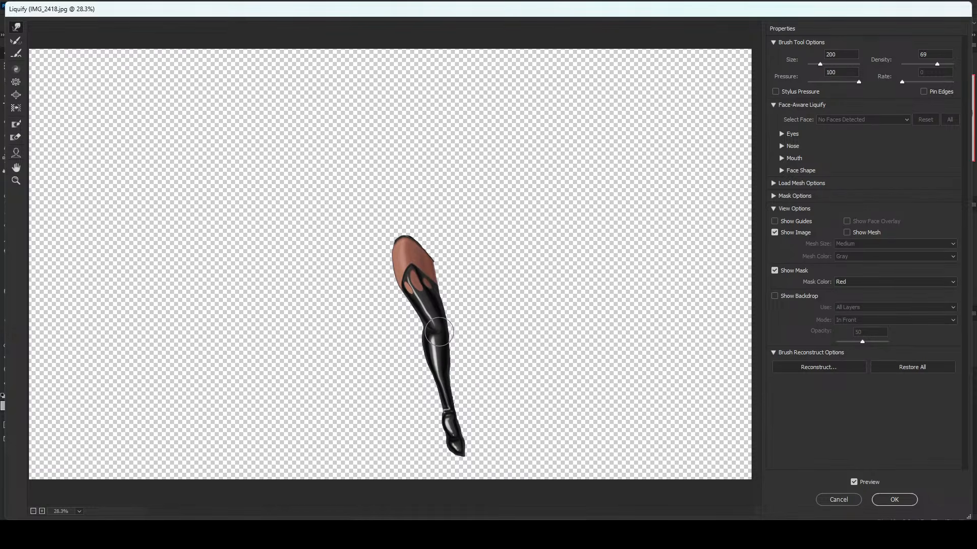
pyautogui.press('[')
pyautogui.press('[')
pyautogui.press('[')
pyautogui.press(']')
pyautogui.press(']')
pyautogui.press(']')
pyautogui.press(']')
pyautogui.press('Return')
pyautogui.click(897, 501)
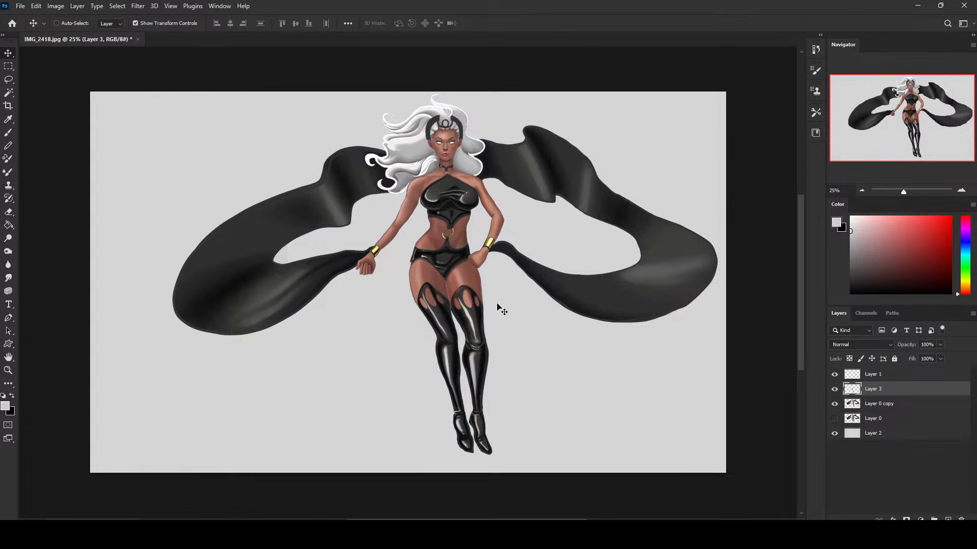
# Reopen Liquify on the copied leg and reshape the lower thigh and boot top with warp brush sizes 200 to 300.
pyautogui.click(144, 6)
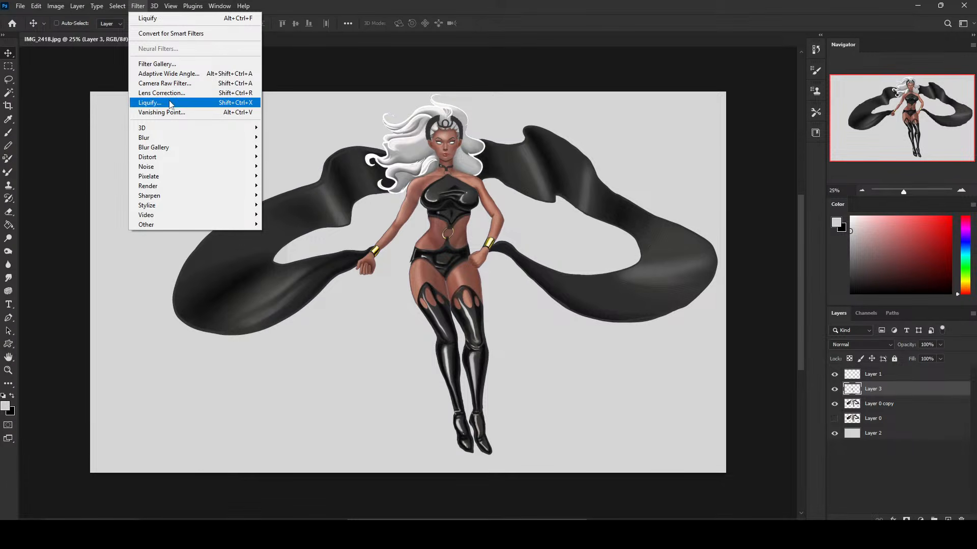
pyautogui.click(170, 101)
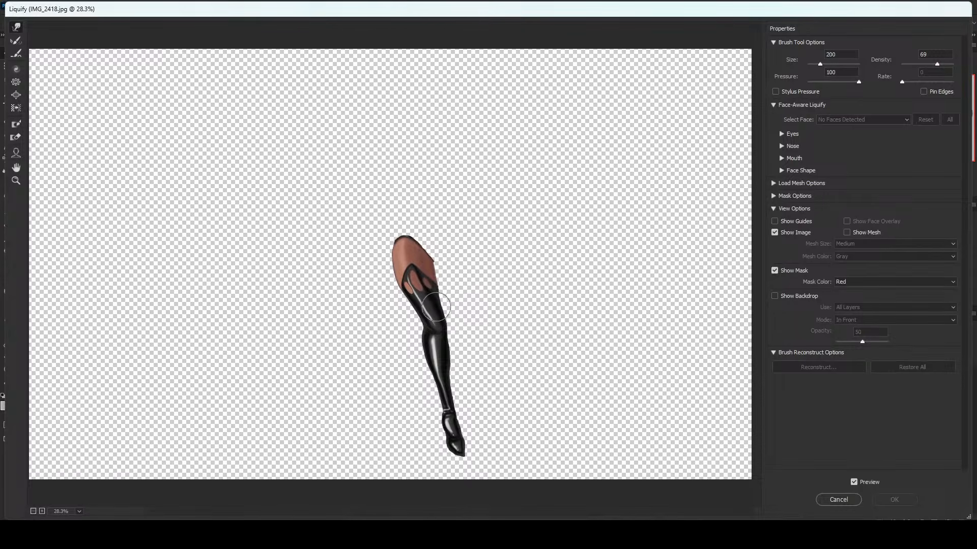
pyautogui.press('[')
pyautogui.moveTo(435, 307); pyautogui.dragTo(421, 294)
pyautogui.press('[')
pyautogui.press('[')
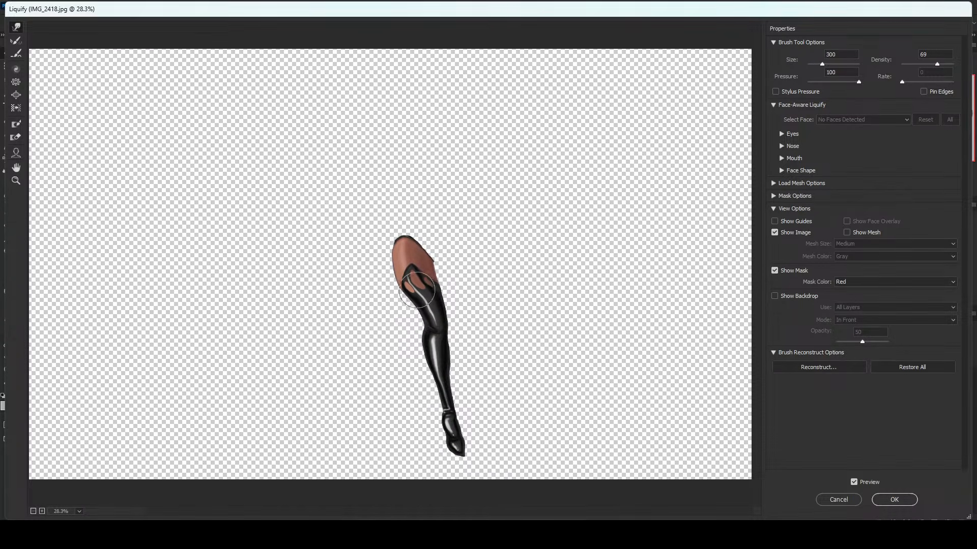
pyautogui.press('[')
pyautogui.press('[')
pyautogui.press('[')
pyautogui.press(']')
pyautogui.press(']')
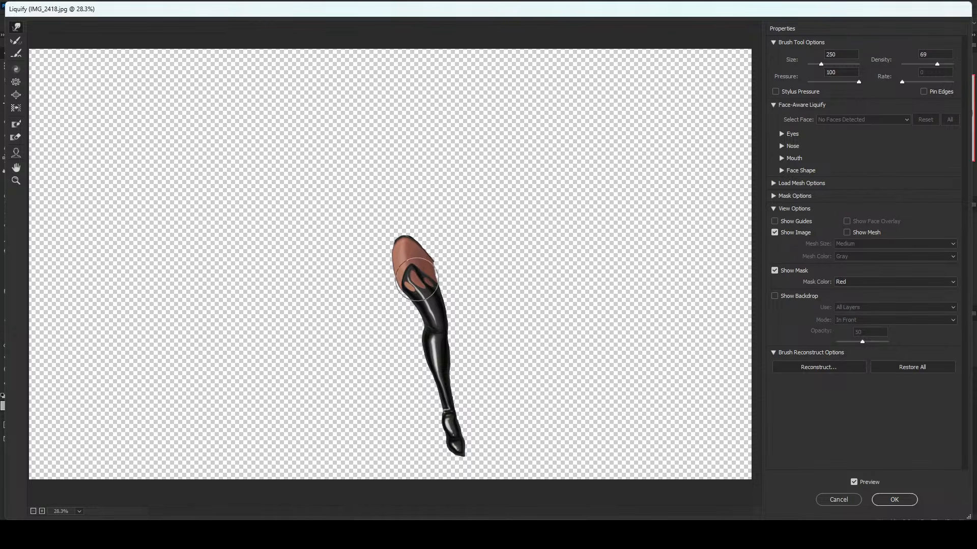
# Smooth the leg's thigh and boot curve with warp brush sizes 175 and 300 and apply the Liquify changes.
pyautogui.press(']')
pyautogui.press('[')
pyautogui.press('[')
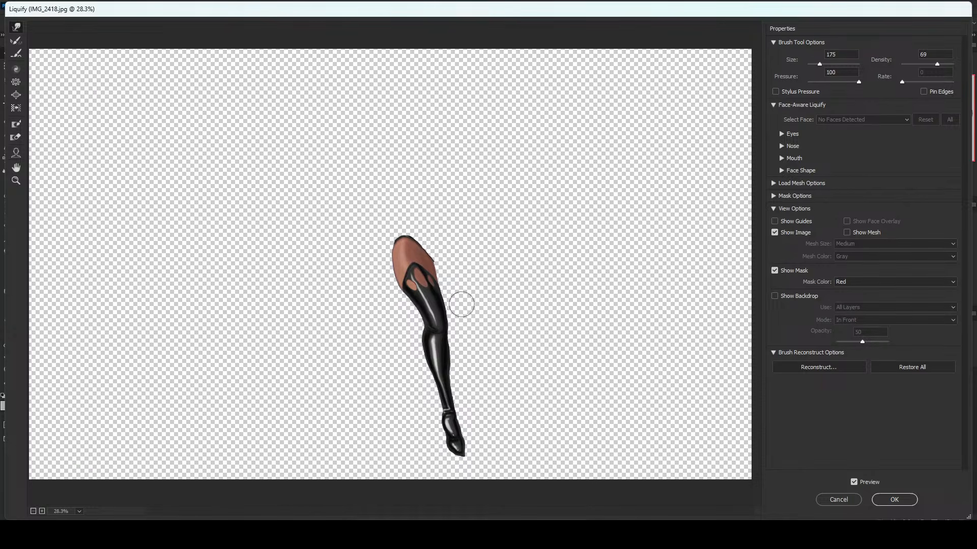
pyautogui.press(']')
pyautogui.press(']')
pyautogui.press(']')
pyautogui.press(']')
pyautogui.press(']')
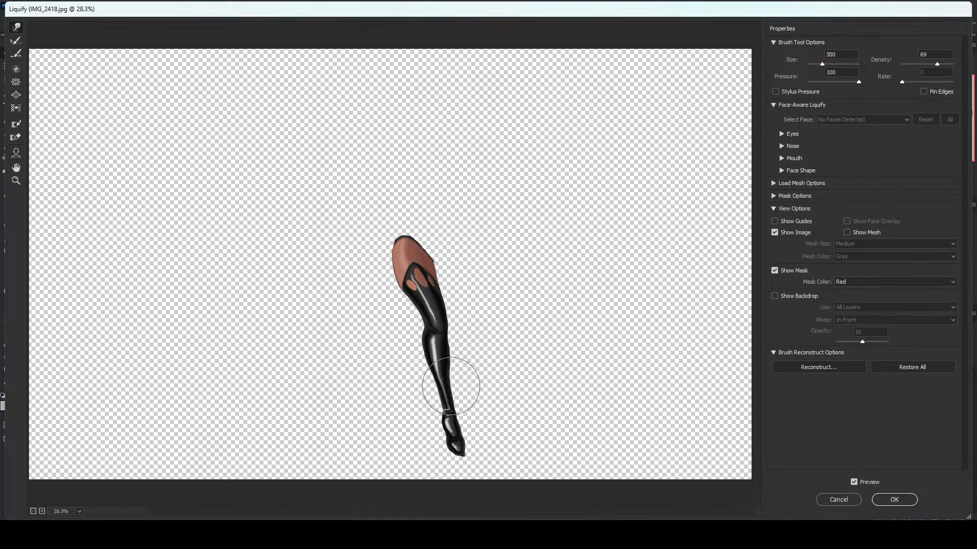
pyautogui.press(']')
pyautogui.press(']')
pyautogui.click(894, 500)
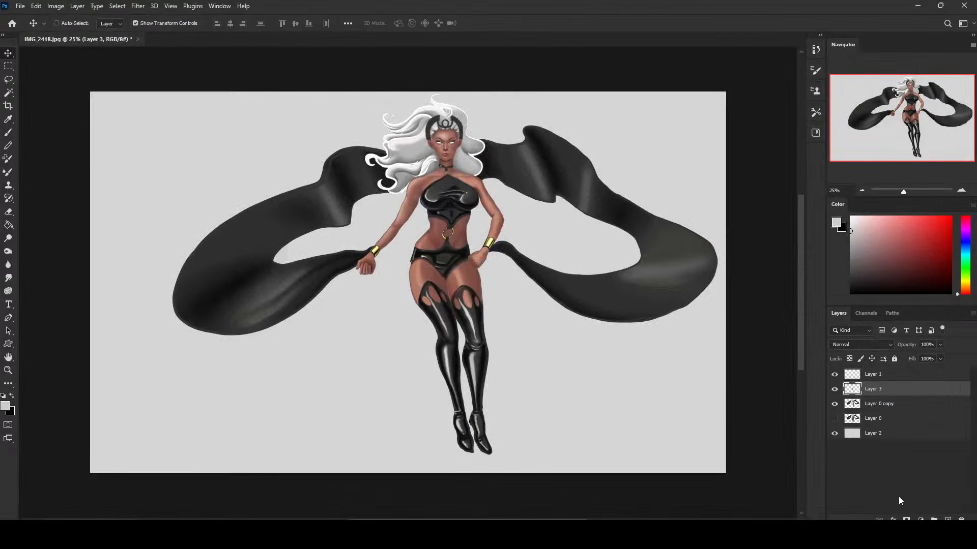
# Stretch the copied leg to about 104% height with a slight skew, warp its outer edge and hip corner, and apply the transform.
pyautogui.hotkey('ctrl', '-')
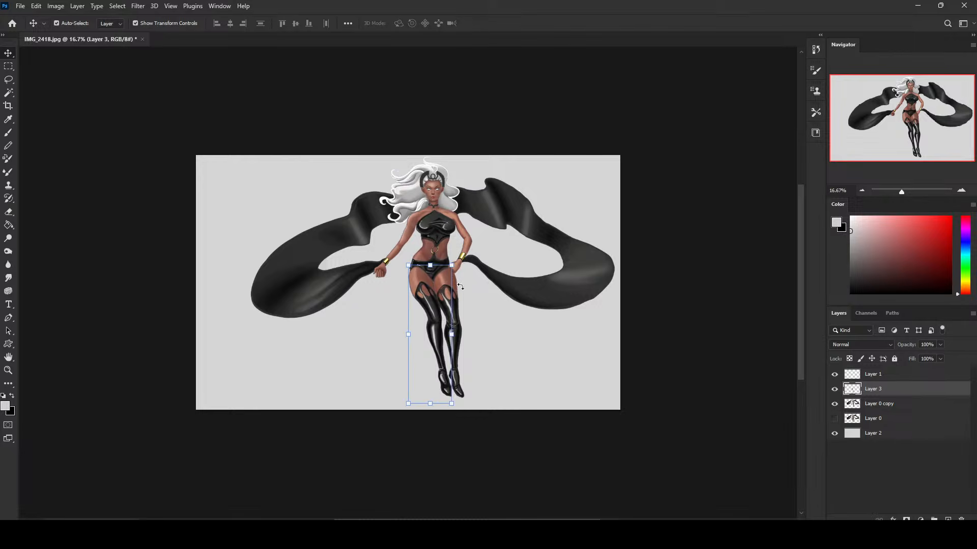
pyautogui.click(431, 265)
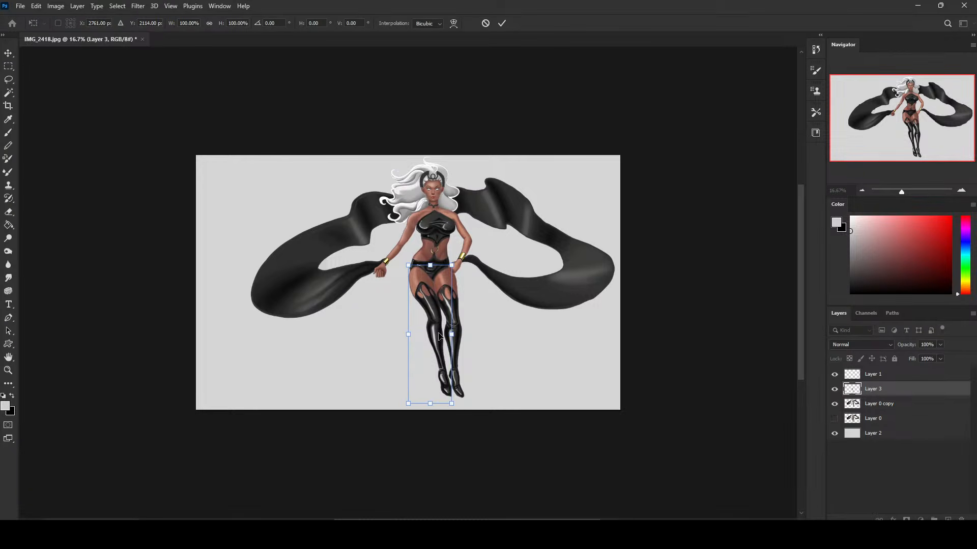
pyautogui.moveTo(428, 408); pyautogui.dragTo(427, 411)
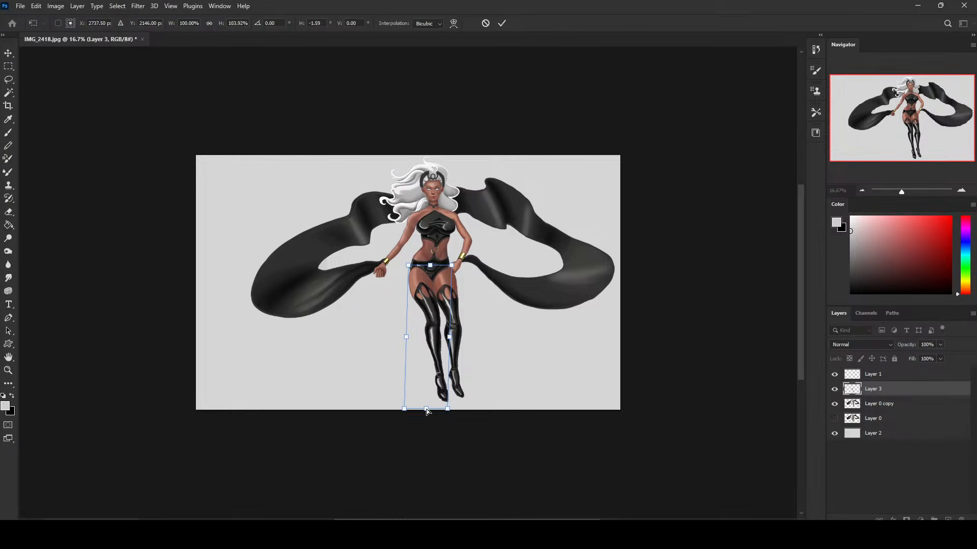
pyautogui.click(454, 24)
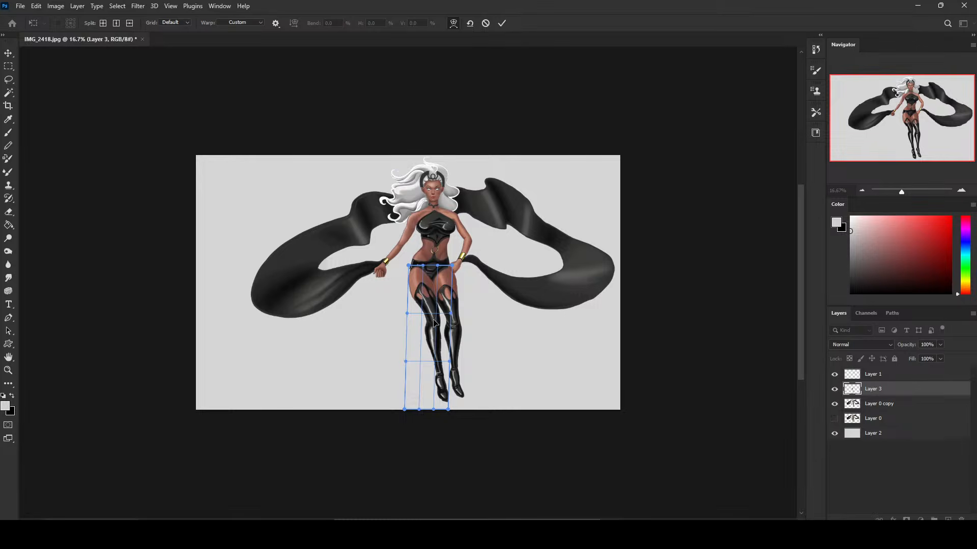
pyautogui.moveTo(433, 320); pyautogui.dragTo(410, 312)
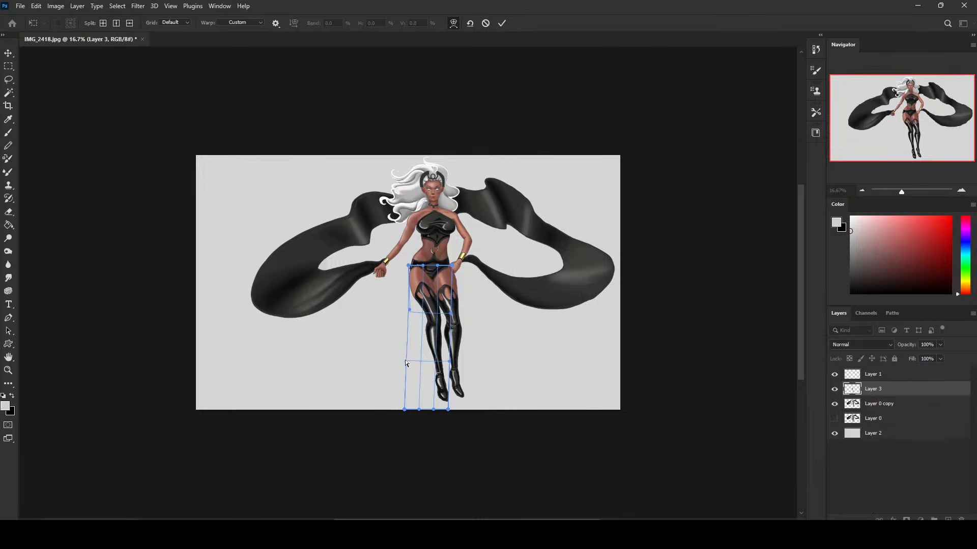
pyautogui.moveTo(406, 363); pyautogui.dragTo(402, 364)
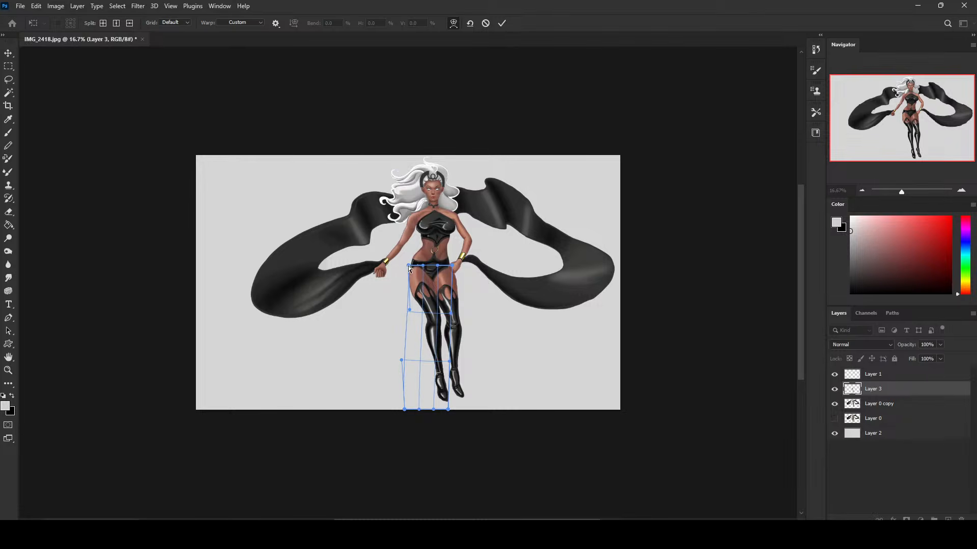
pyautogui.moveTo(408, 266); pyautogui.dragTo(407, 263)
pyautogui.click(501, 23)
# Lasso the hand-on-hip side leg on Layer 0 copy, then cut and paste it onto a new layer.
pyautogui.click(889, 408)
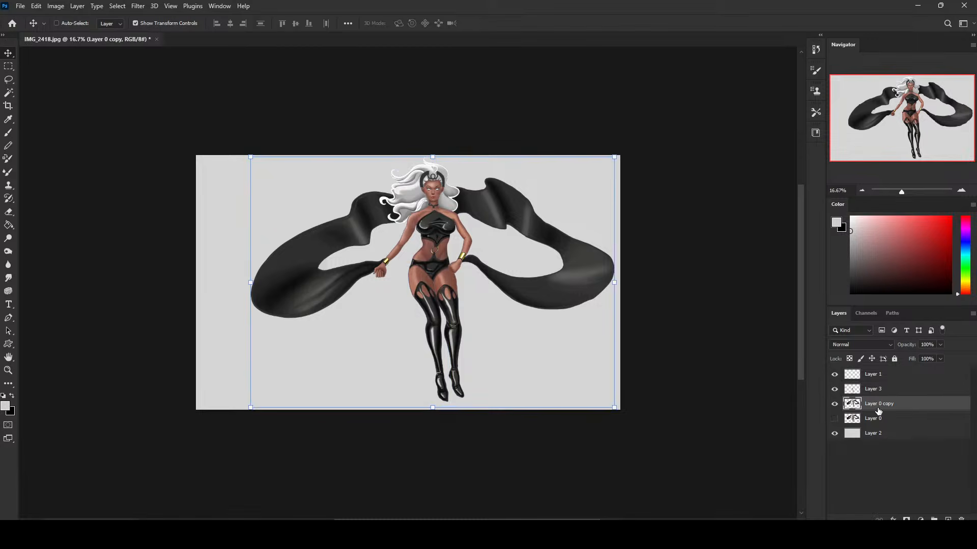
pyautogui.press('l')
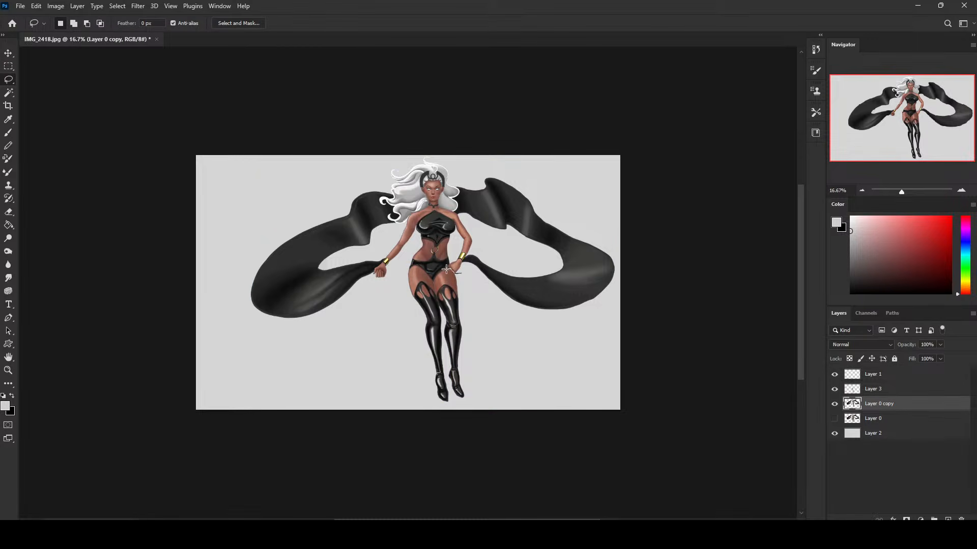
pyautogui.moveTo(485, 332); pyautogui.dragTo(447, 268)
pyautogui.press('alt')
pyautogui.press('Delete')
pyautogui.hotkey('ctrl', 'v')
pyautogui.press('v')
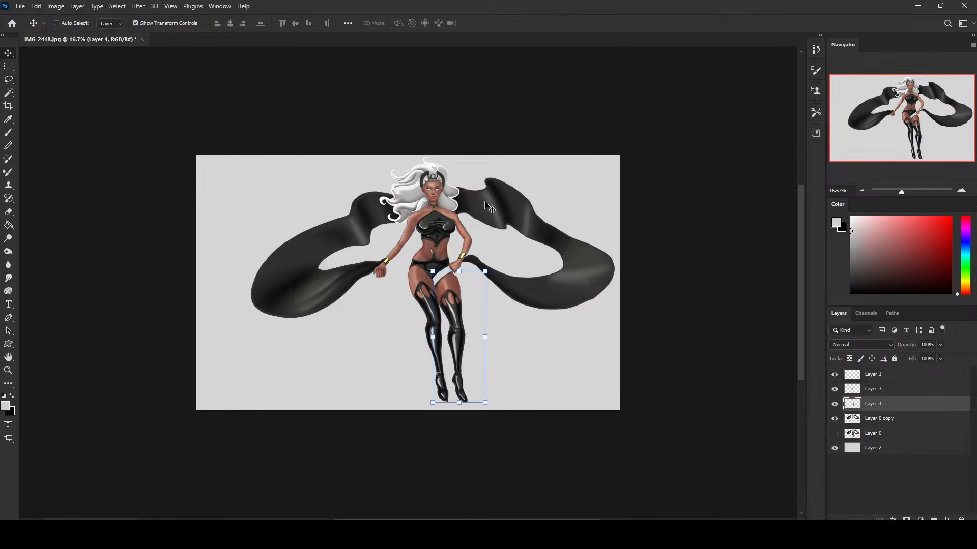
# Rotate the pasted leg about 11.7 degrees inward, then lasso its lower leg and rotate that about 8.9 degrees to cross behind the front leg.
pyautogui.moveTo(460, 251)
pyautogui.mouseDown()
pyautogui.moveTo(473, 259)
pyautogui.moveTo(445, 287)
pyautogui.moveTo(458, 257)
pyautogui.mouseUp()
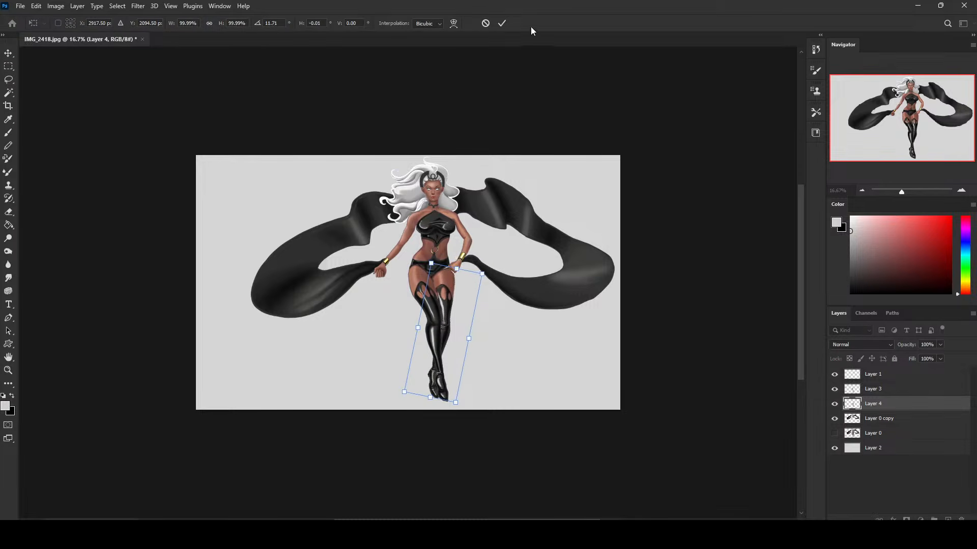
pyautogui.click(503, 24)
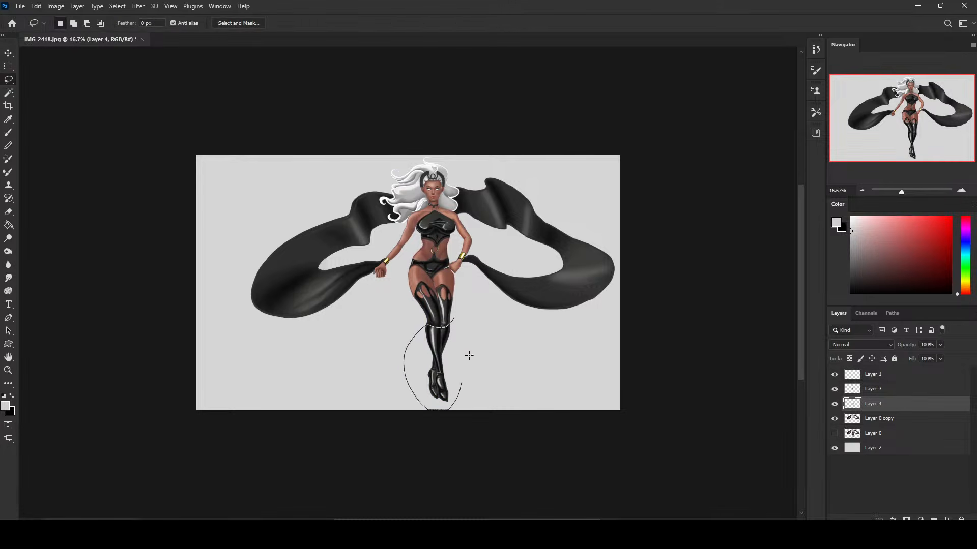
pyautogui.press('v')
pyautogui.moveTo(468, 356)
pyautogui.mouseDown()
pyautogui.moveTo(460, 314)
pyautogui.moveTo(469, 312)
pyautogui.moveTo(448, 336)
pyautogui.mouseUp()
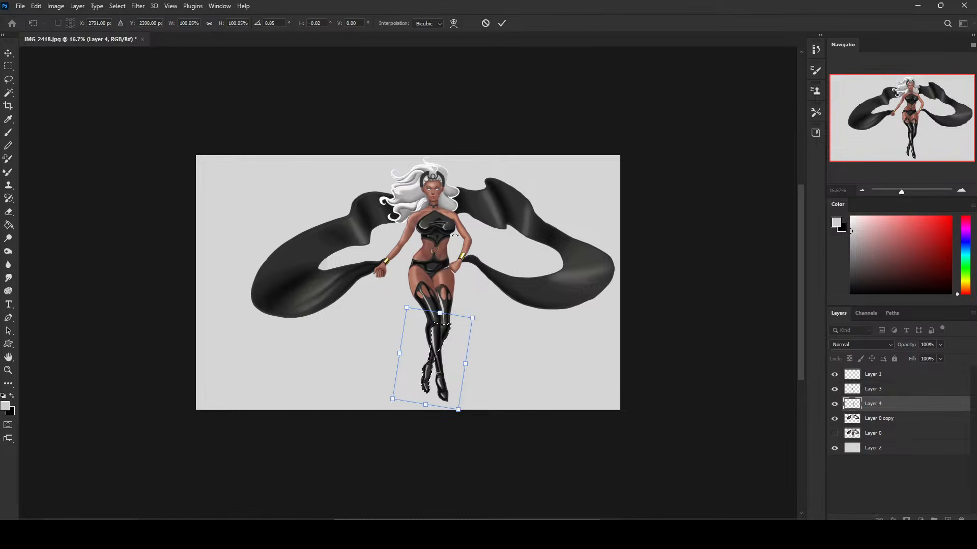
pyautogui.click(502, 24)
# Make the front leg's layer, Layer 3, active and clear the lower-leg selection.
pyautogui.click(897, 390)
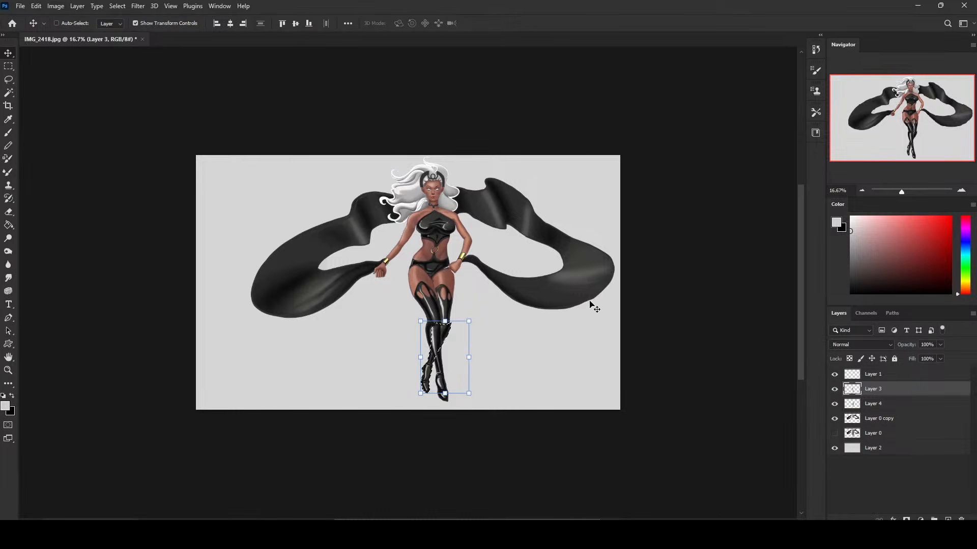
pyautogui.press('m')
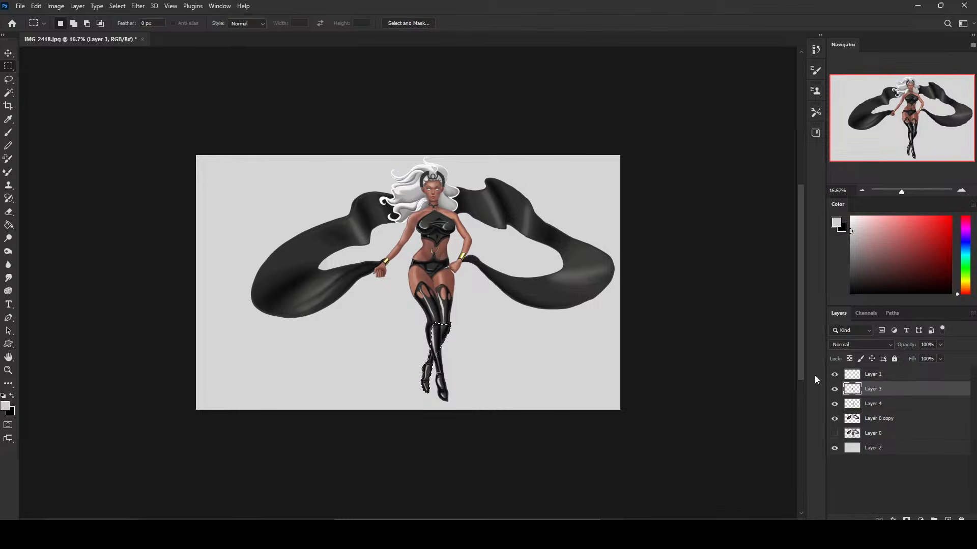
pyautogui.press('v')
pyautogui.press('m')
pyautogui.rightClick(480, 279)
pyautogui.click(492, 285)
pyautogui.press('v')
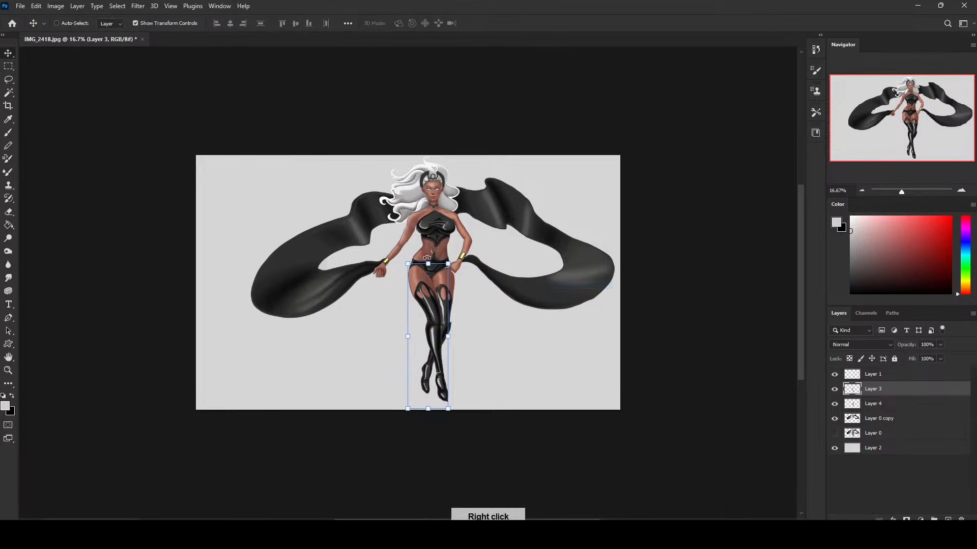
# Shift the front leg slightly toward the extended-arm side, warp its thigh, hip and foot area, and apply the transform.
pyautogui.click(428, 264)
pyautogui.moveTo(438, 326); pyautogui.dragTo(436, 325)
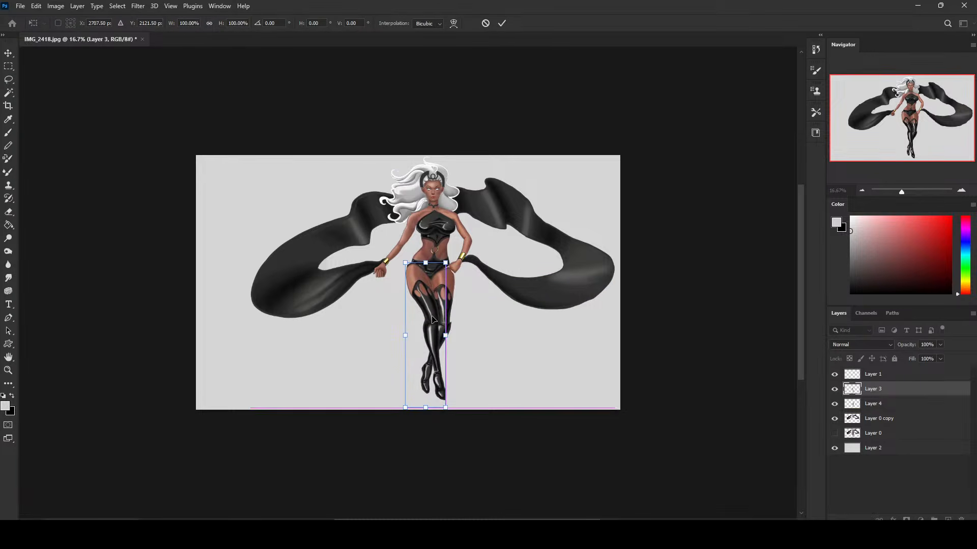
pyautogui.click(453, 24)
pyautogui.moveTo(430, 312); pyautogui.dragTo(428, 314)
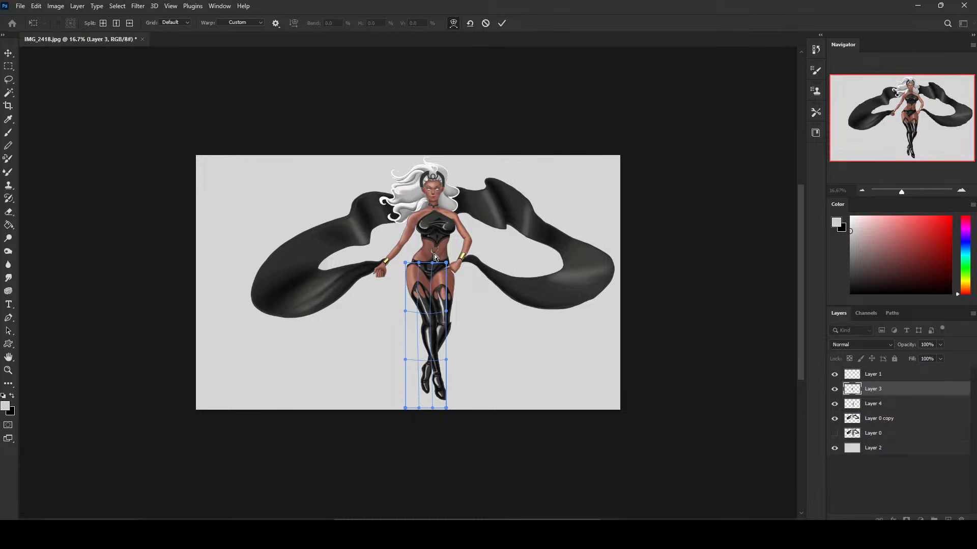
pyautogui.moveTo(405, 264); pyautogui.dragTo(450, 263)
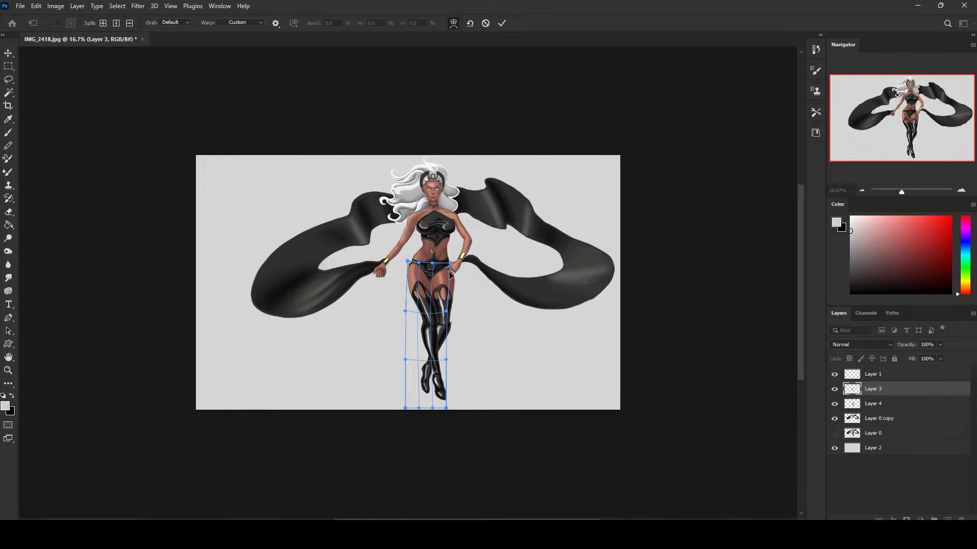
pyautogui.moveTo(445, 410); pyautogui.dragTo(444, 414)
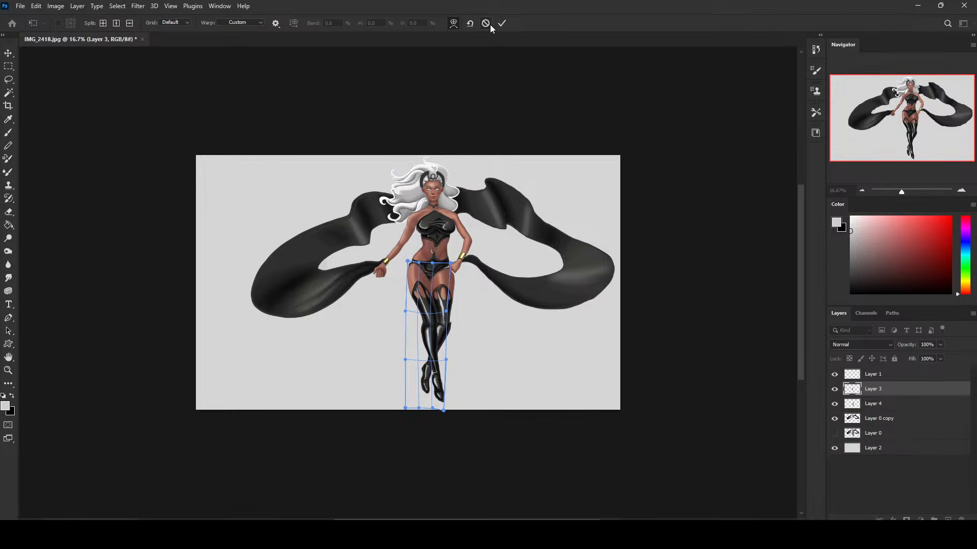
pyautogui.click(502, 23)
# Reshape the front leg's contours in Liquify with a size 500 warp brush and apply the changes.
pyautogui.click(138, 7)
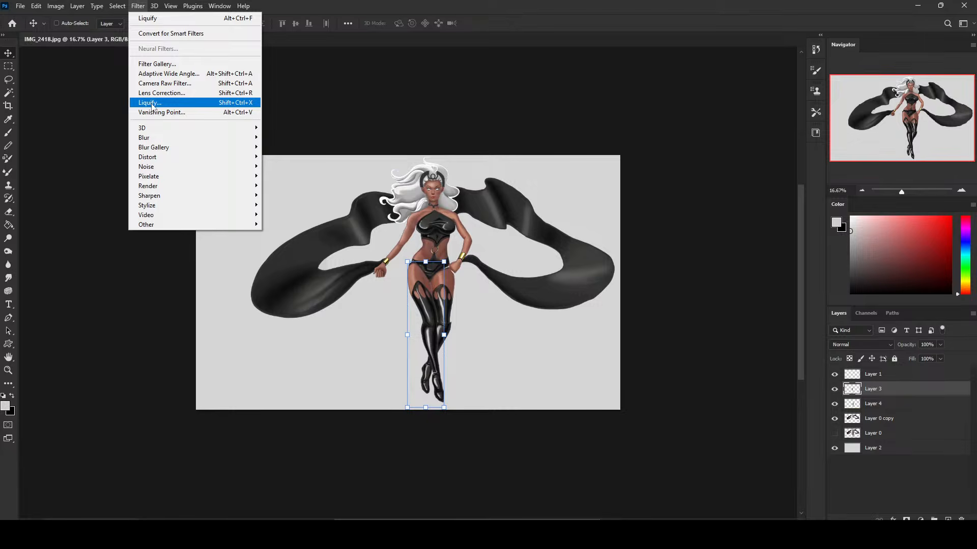
pyautogui.click(151, 103)
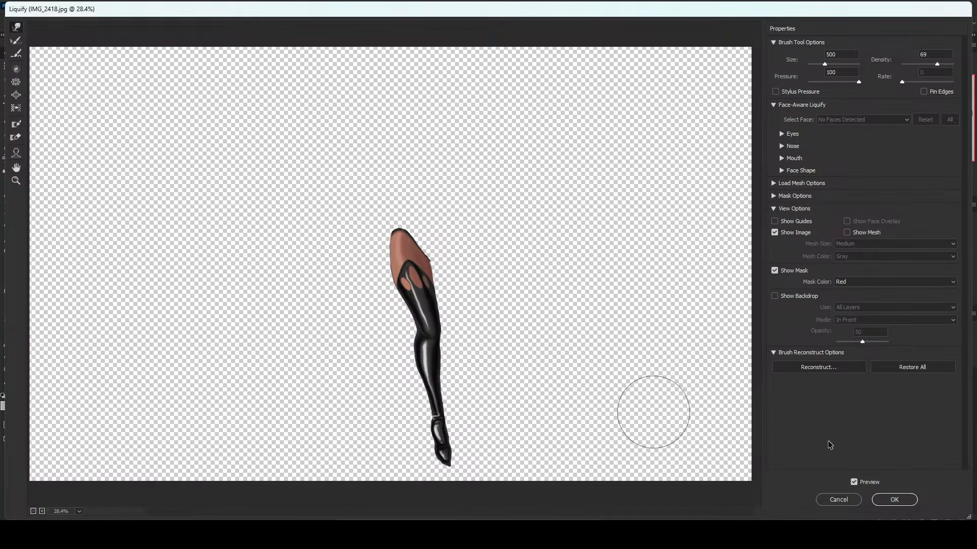
pyautogui.click(893, 499)
# Lasso the front foot, rotate it about 15.4 degrees, scale it to about 110%, nudge it into place at the ankle, and deselect.
pyautogui.moveTo(453, 368)
pyautogui.mouseDown()
pyautogui.moveTo(427, 375)
pyautogui.moveTo(463, 363)
pyautogui.moveTo(425, 357)
pyautogui.moveTo(435, 388)
pyautogui.mouseUp()
pyautogui.press('v')
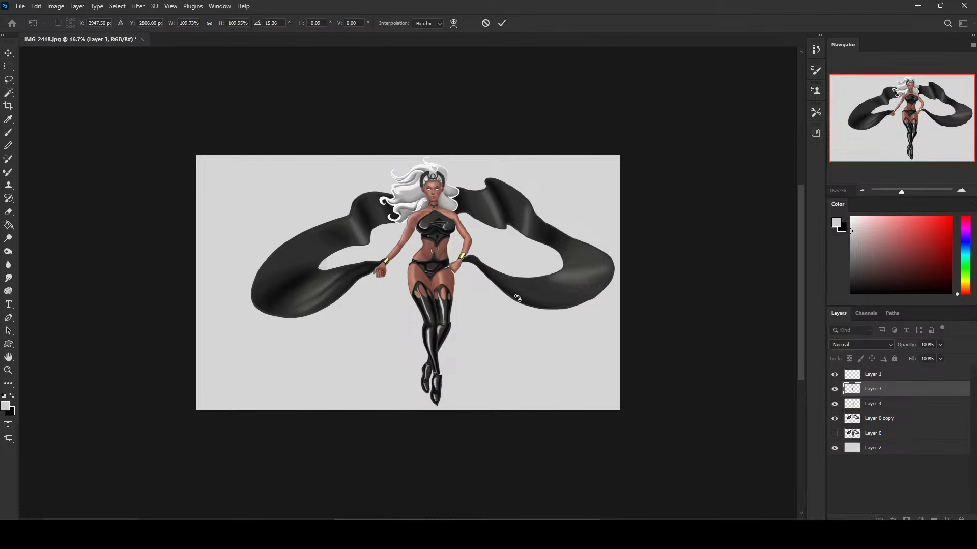
pyautogui.press('Left')
pyautogui.press('Left')
pyautogui.press('Up')
pyautogui.press('Up')
pyautogui.press('Up')
pyautogui.press('Right')
pyautogui.rightClick(494, 254)
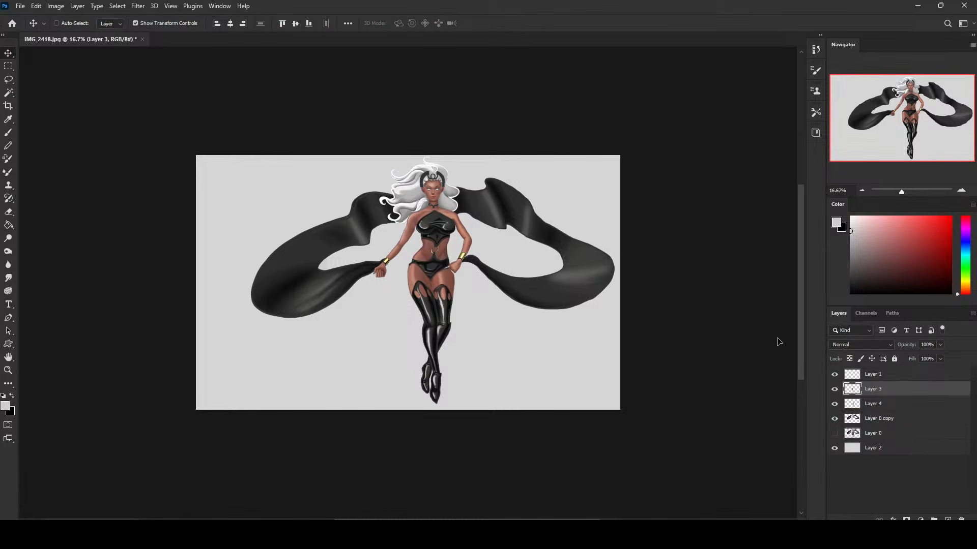
# Hide Layer 3, Layer 4 and Layer 0 copy and show Layer 0 to examine the original figure for comparison.
pyautogui.moveTo(835, 390); pyautogui.dragTo(835, 419)
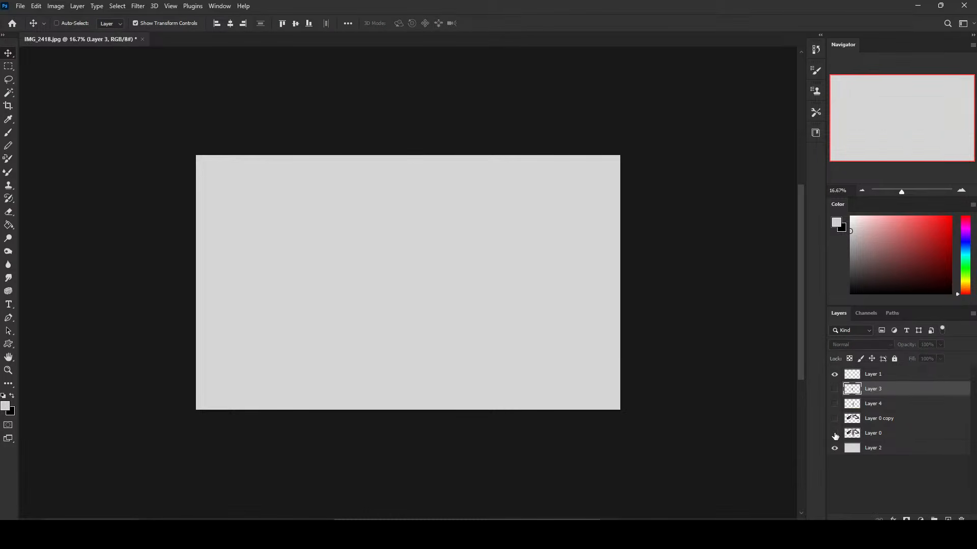
pyautogui.click(836, 434)
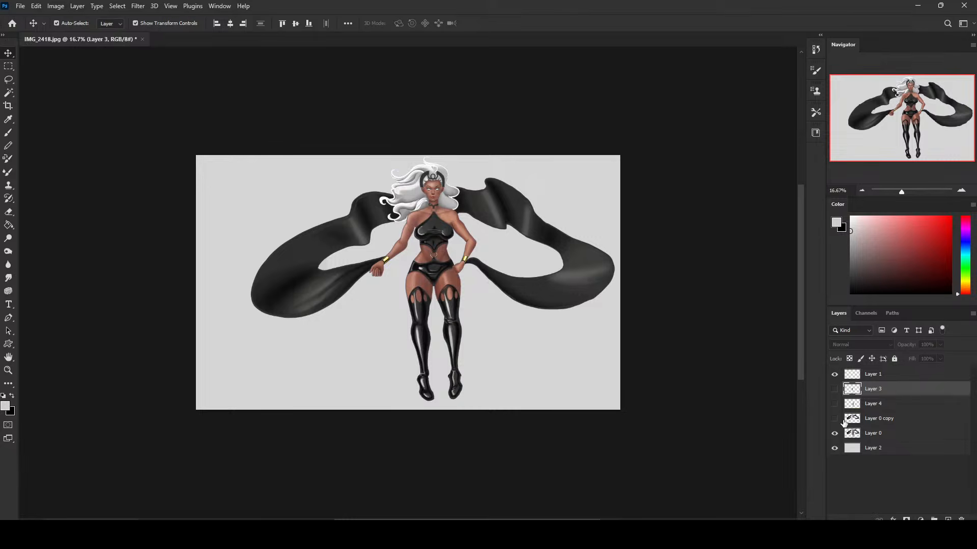
pyautogui.hotkey('ctrl', '+')
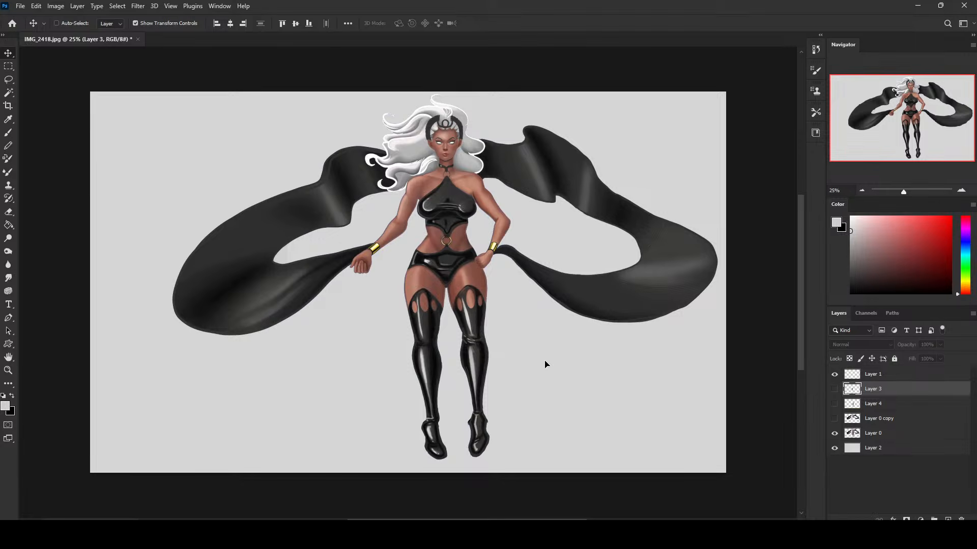
# Show Layer 3, Layer 4 and Layer 0 copy, hide Layer 0, and toggle Layer 4 to check the back leg.
pyautogui.click(834, 404)
pyautogui.click(834, 389)
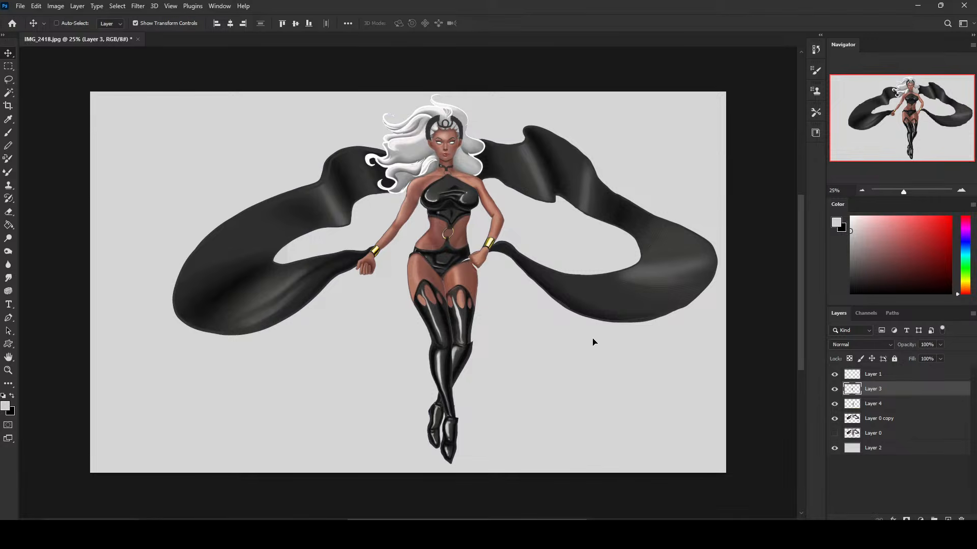
pyautogui.click(834, 405)
pyautogui.click(834, 404)
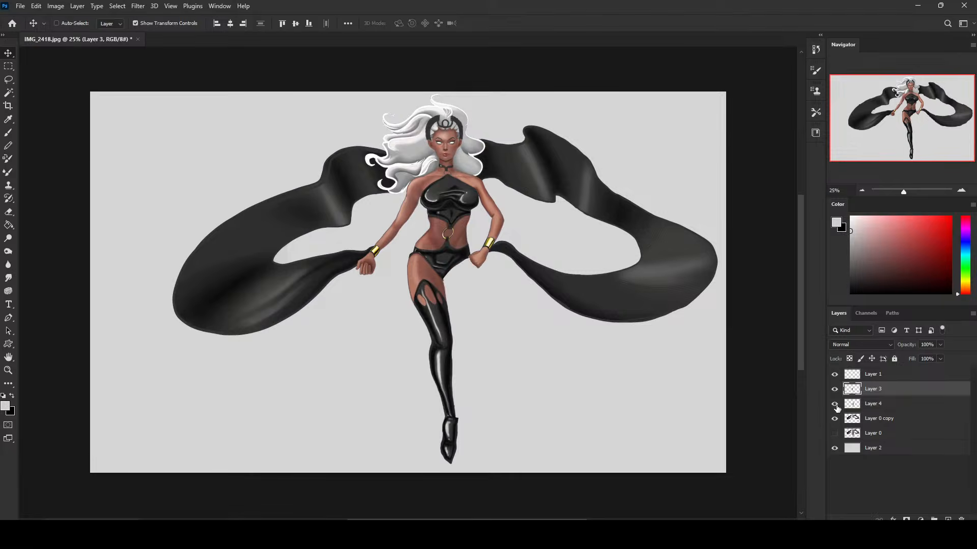
# Lasso the back leg around the knee on Layer 4, adjust the selected part slightly, and deselect.
pyautogui.click(877, 404)
pyautogui.press('l')
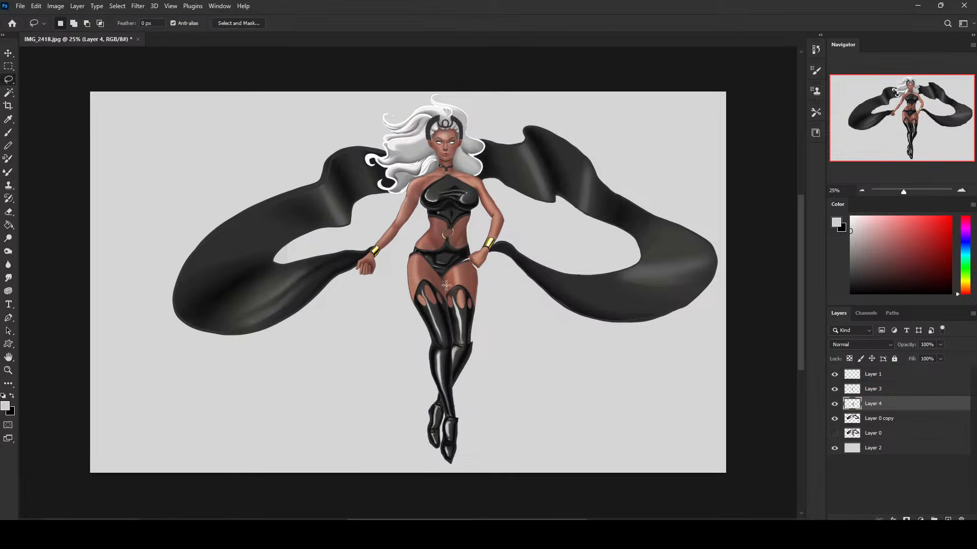
pyautogui.moveTo(470, 343)
pyautogui.mouseDown()
pyautogui.moveTo(475, 330)
pyautogui.moveTo(458, 374)
pyautogui.moveTo(478, 366)
pyautogui.moveTo(485, 335)
pyautogui.mouseUp()
pyautogui.press('m')
pyautogui.rightClick(507, 290)
pyautogui.click(521, 290)
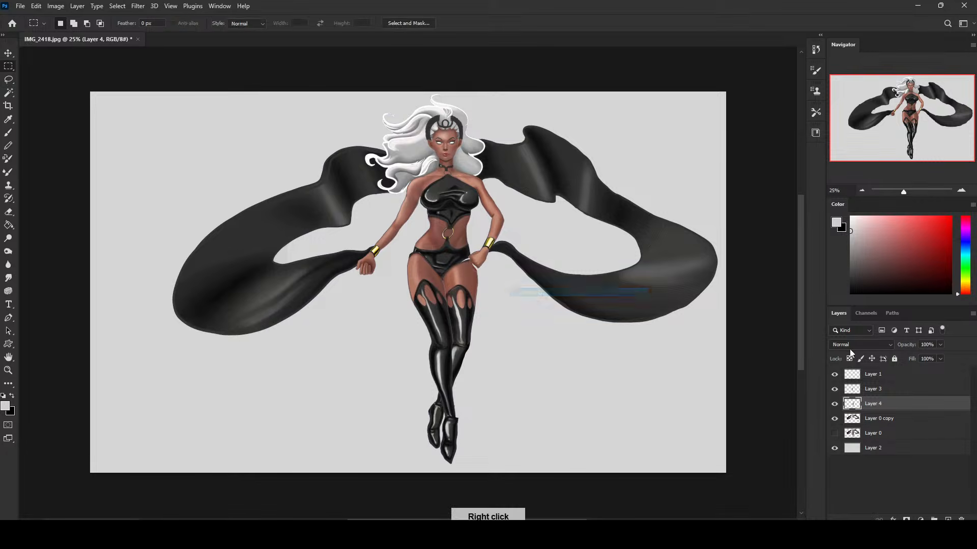
# Check Layer 4's visibility, then move Layer 3 and Layer 4 together beneath Layer 0 copy.
pyautogui.click(835, 404)
pyautogui.click(835, 404)
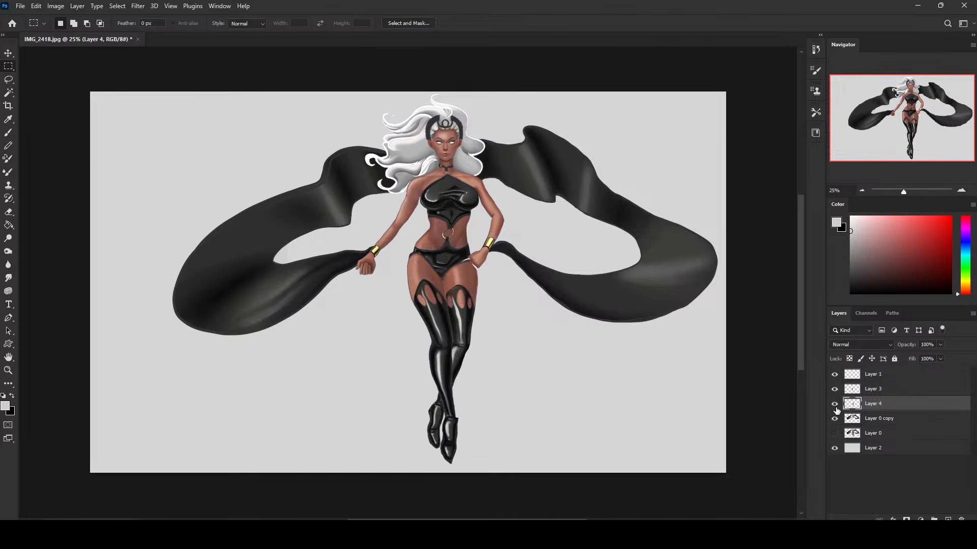
pyautogui.keyDown('shift'); pyautogui.click(884, 390); pyautogui.keyUp('shift')
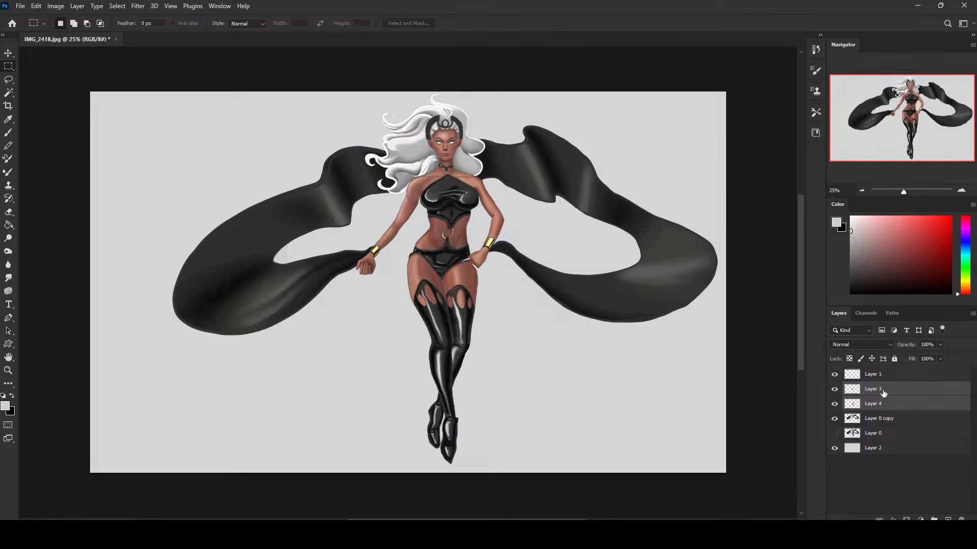
pyautogui.moveTo(883, 392); pyautogui.dragTo(891, 421)
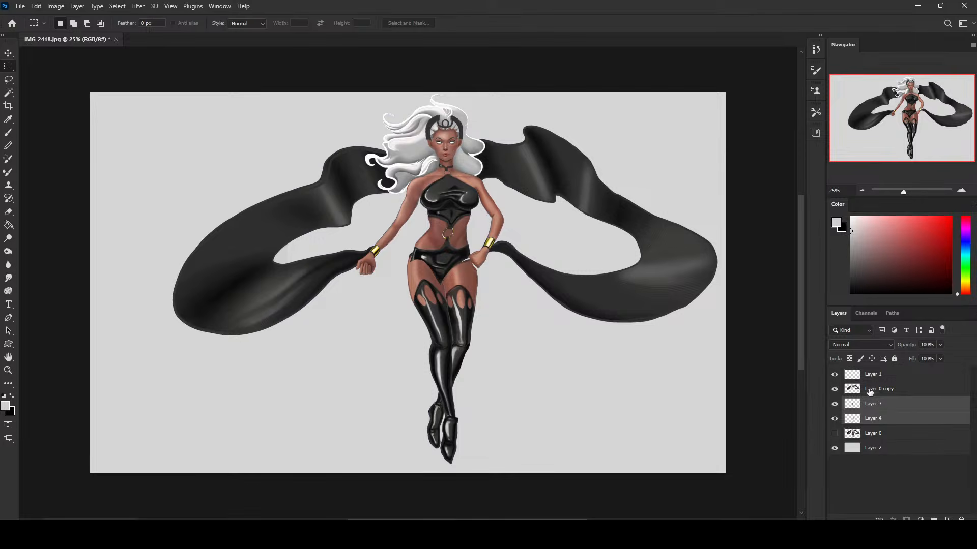
# Select both leg layers and shift them together slightly down and toward the hand-on-hip side, fine-tuning the position under the briefs.
pyautogui.click(882, 415)
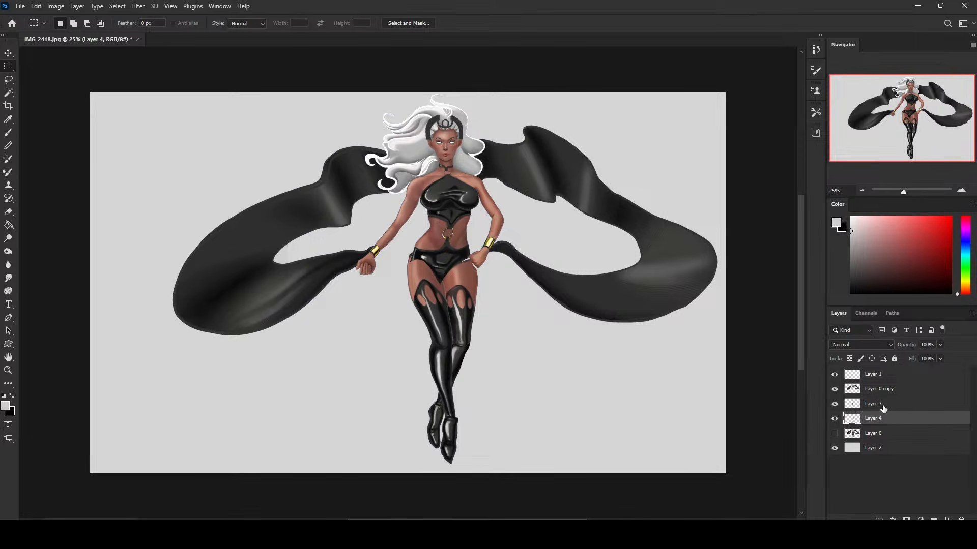
pyautogui.click(883, 408)
pyautogui.keyDown('shift'); pyautogui.click(884, 419); pyautogui.keyUp('shift')
pyautogui.press('v')
pyautogui.moveTo(464, 286); pyautogui.dragTo(465, 291)
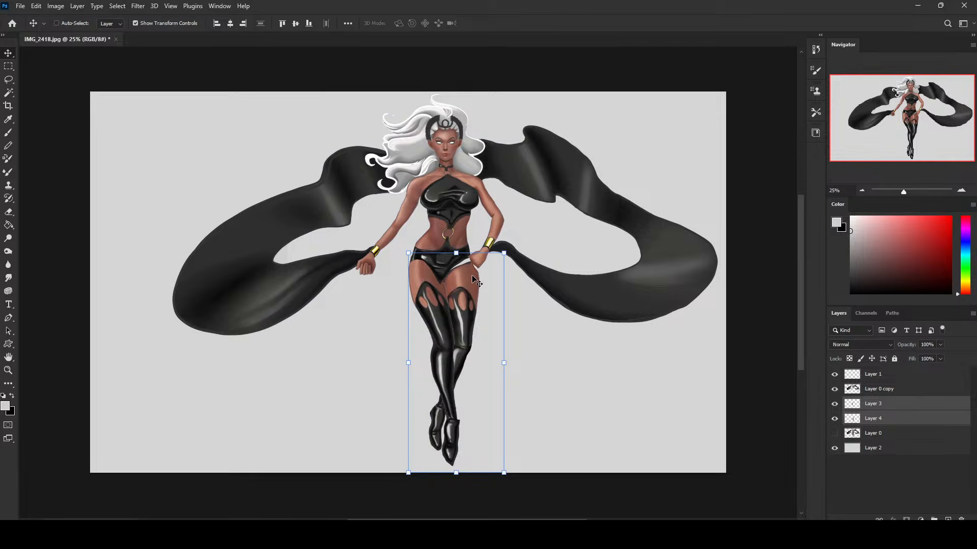
pyautogui.press('Left')
pyautogui.press('Left')
pyautogui.press('Right')
pyautogui.press('Right')
pyautogui.press('Right')
pyautogui.press('Right')
pyautogui.press('Right')
pyautogui.press('Right')
pyautogui.press('Down')
pyautogui.press('Down')
pyautogui.press('Down')
pyautogui.press('Down')
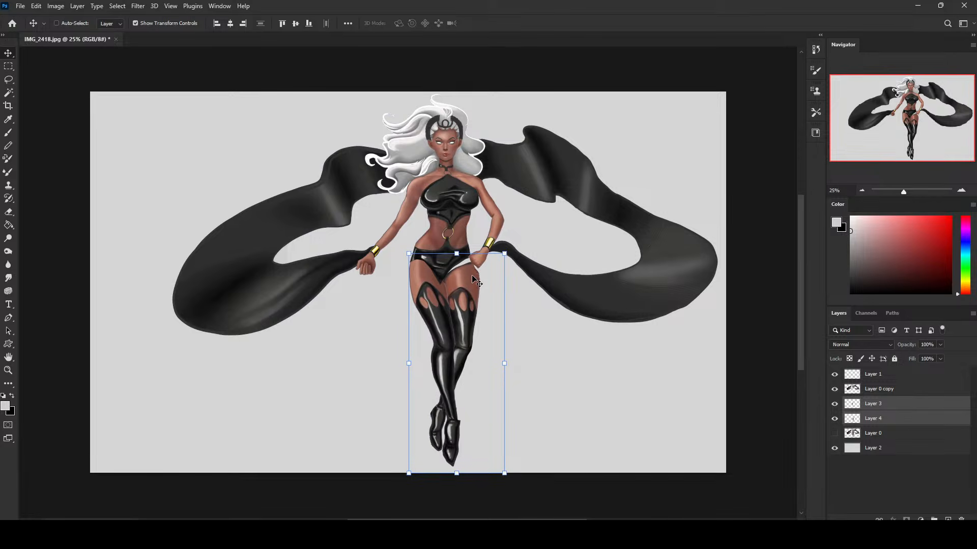
pyautogui.press('Down')
# Toggle Layer 3, Layer 0 copy and Layer 4 in turn to examine how each leg meets the briefs and hips.
pyautogui.click(872, 405)
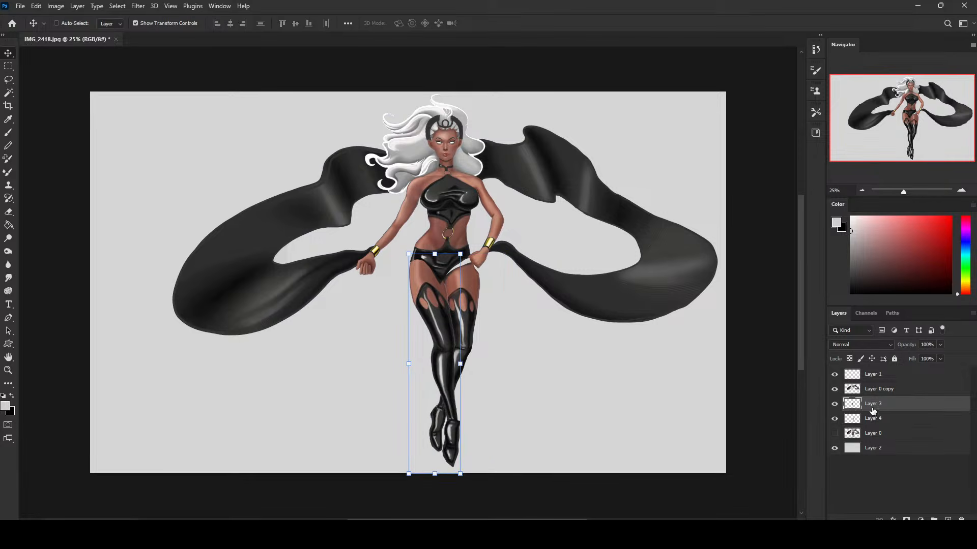
pyautogui.click(835, 404)
pyautogui.click(835, 405)
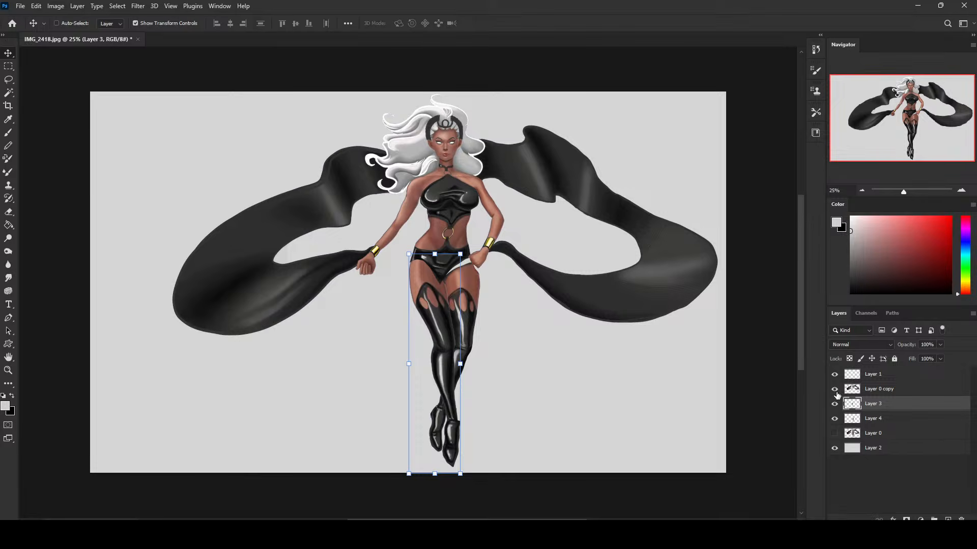
pyautogui.click(834, 389)
pyautogui.click(834, 389)
pyautogui.click(878, 389)
pyautogui.press('e')
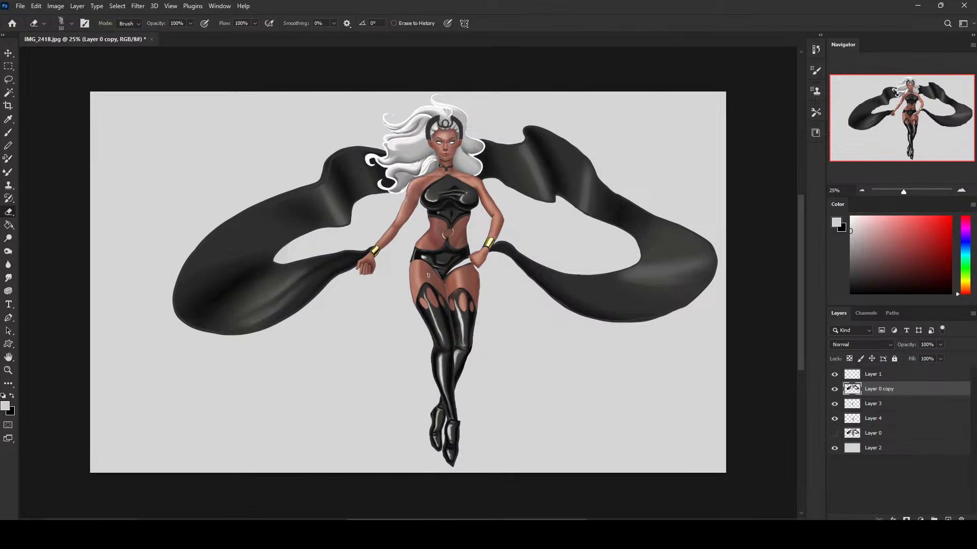
pyautogui.click(834, 405)
pyautogui.click(835, 404)
pyautogui.click(835, 404)
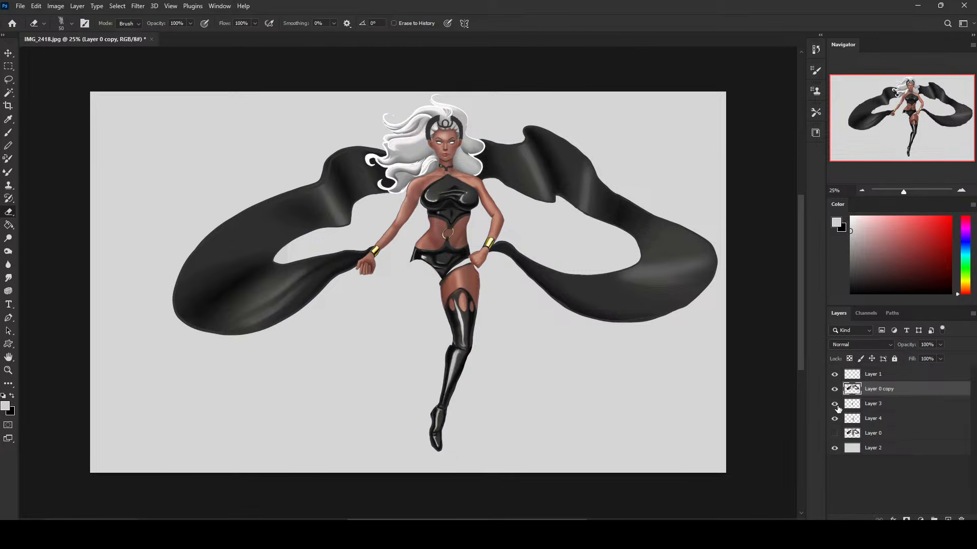
pyautogui.click(835, 404)
pyautogui.click(872, 403)
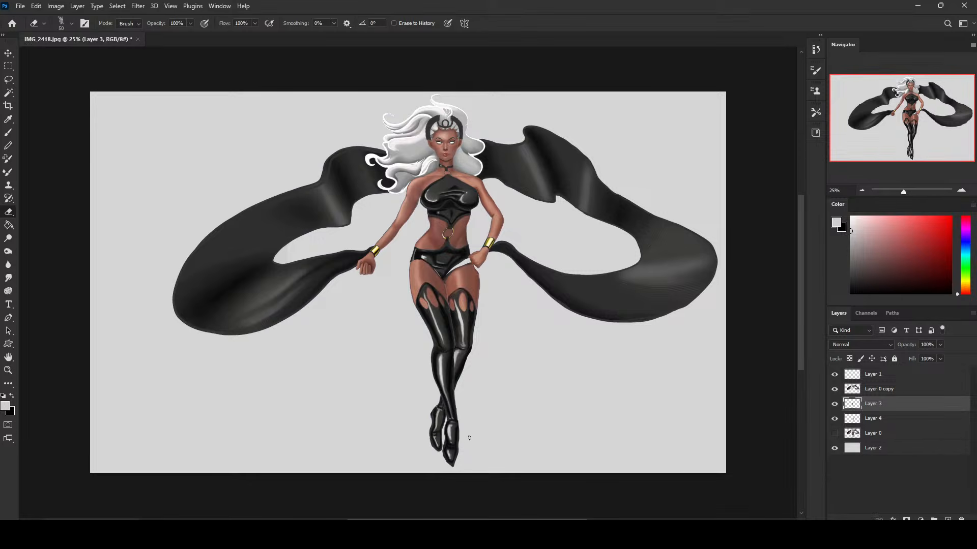
pyautogui.click(835, 419)
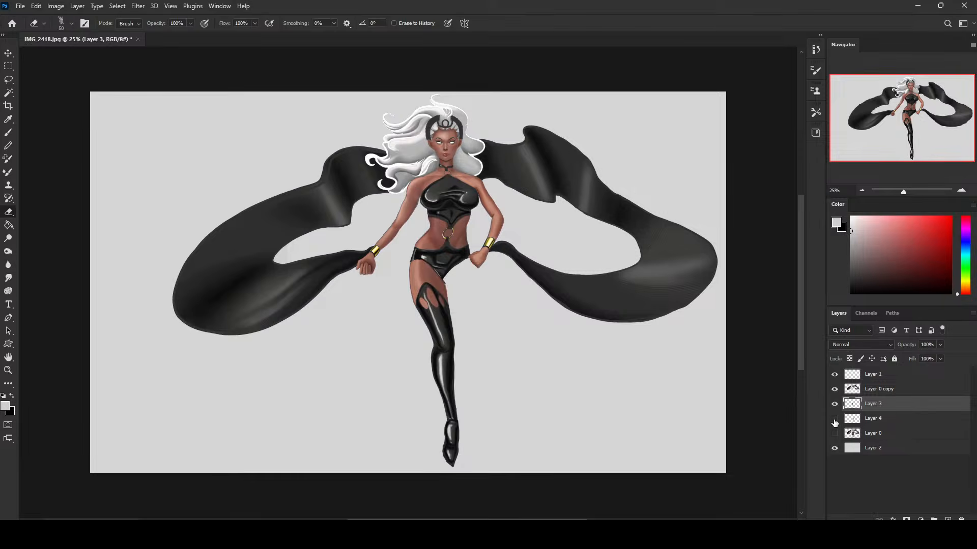
pyautogui.click(835, 419)
# Reposition, rotate and slightly lengthen the back leg on Layer 4 so its foot crosses farther behind the front leg, and apply the transform.
pyautogui.click(873, 418)
pyautogui.press('v')
pyautogui.moveTo(460, 297); pyautogui.dragTo(464, 300)
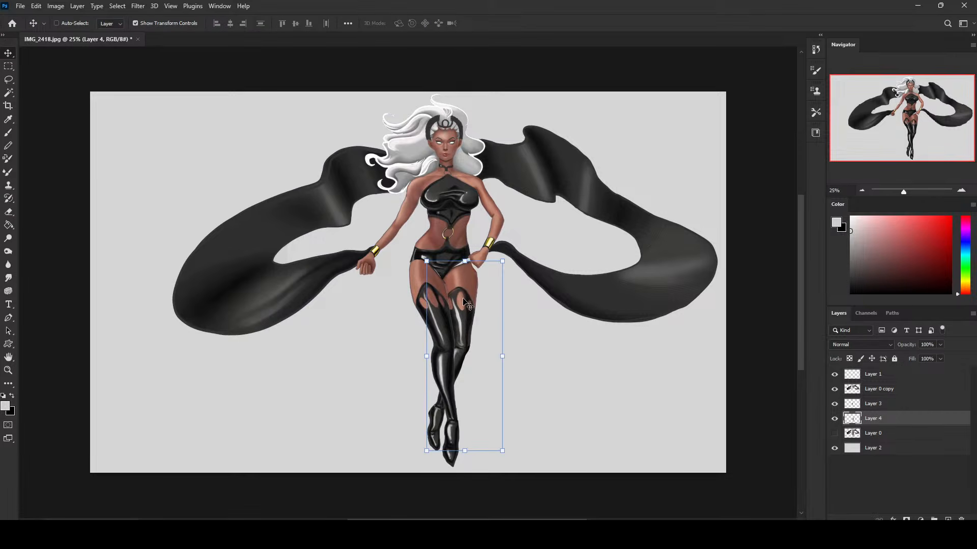
pyautogui.click(472, 254)
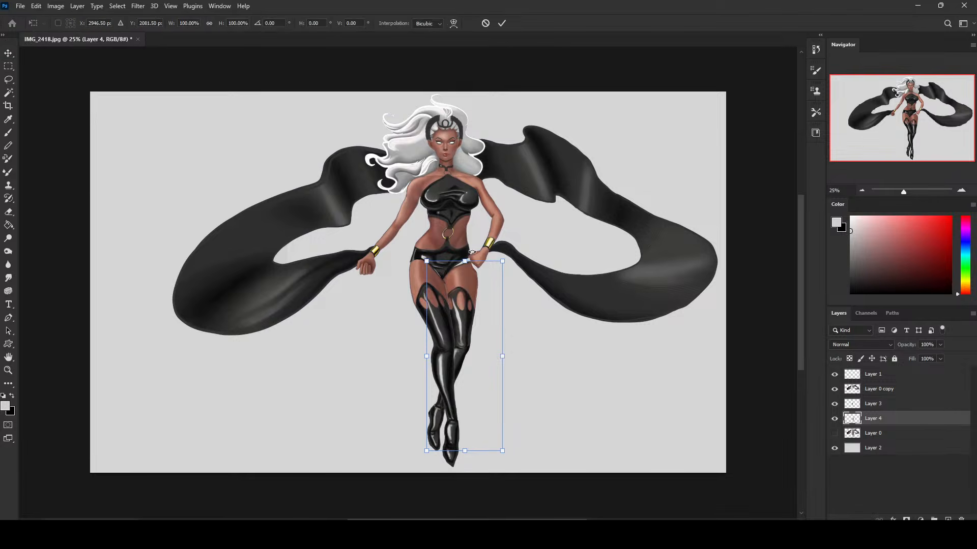
pyautogui.moveTo(478, 249); pyautogui.dragTo(433, 253)
pyautogui.moveTo(448, 310); pyautogui.dragTo(479, 301)
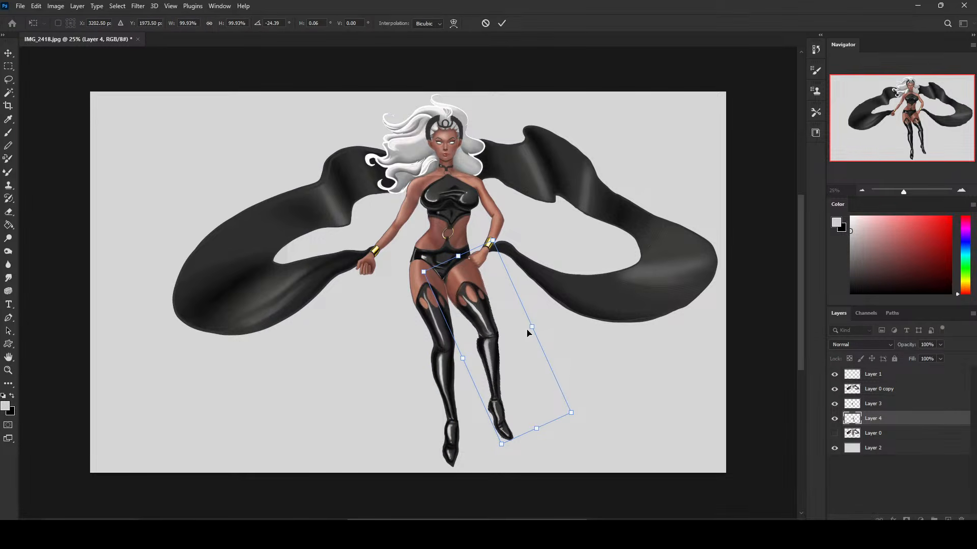
pyautogui.moveTo(493, 336)
pyautogui.mouseDown()
pyautogui.moveTo(491, 314)
pyautogui.moveTo(489, 326)
pyautogui.mouseUp()
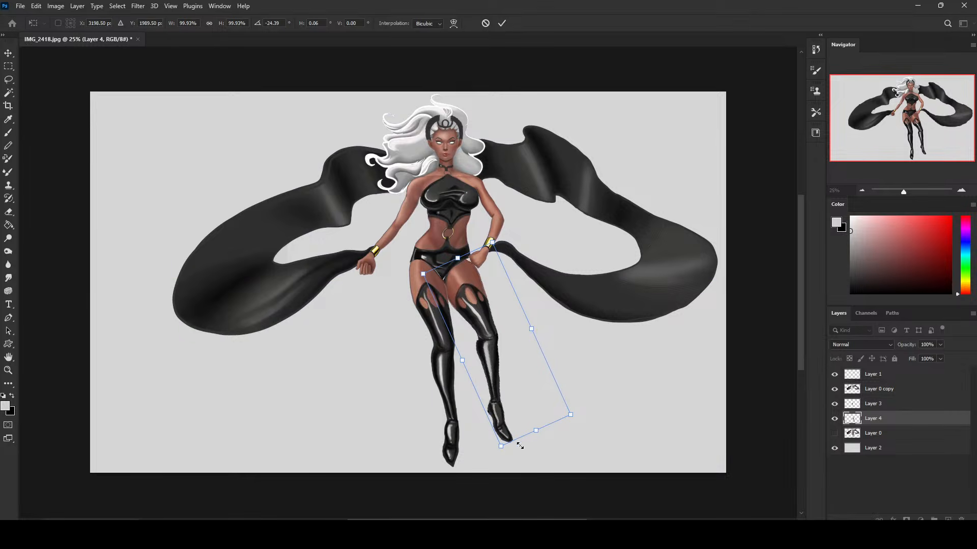
pyautogui.moveTo(536, 431); pyautogui.dragTo(564, 326)
pyautogui.moveTo(497, 329); pyautogui.dragTo(446, 318)
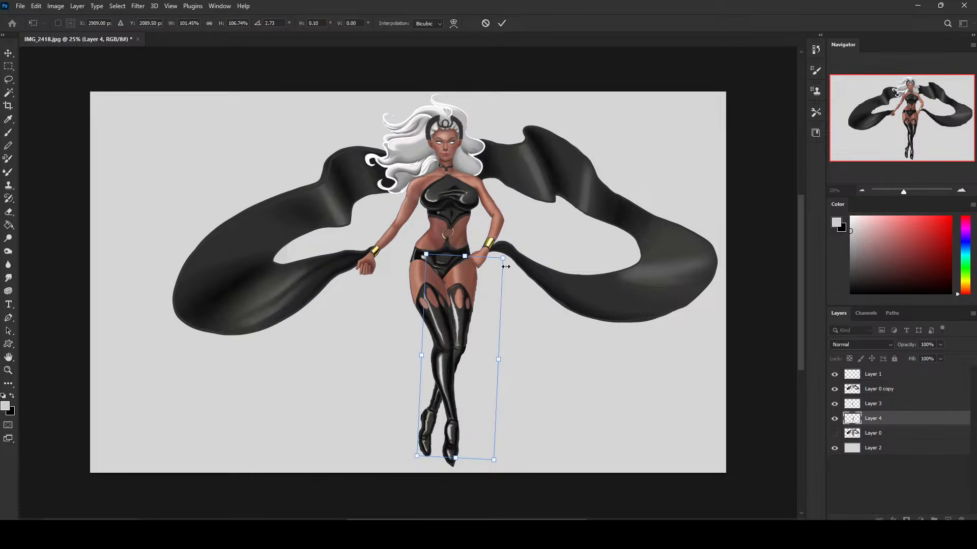
pyautogui.moveTo(503, 259); pyautogui.dragTo(469, 280)
pyautogui.click(502, 23)
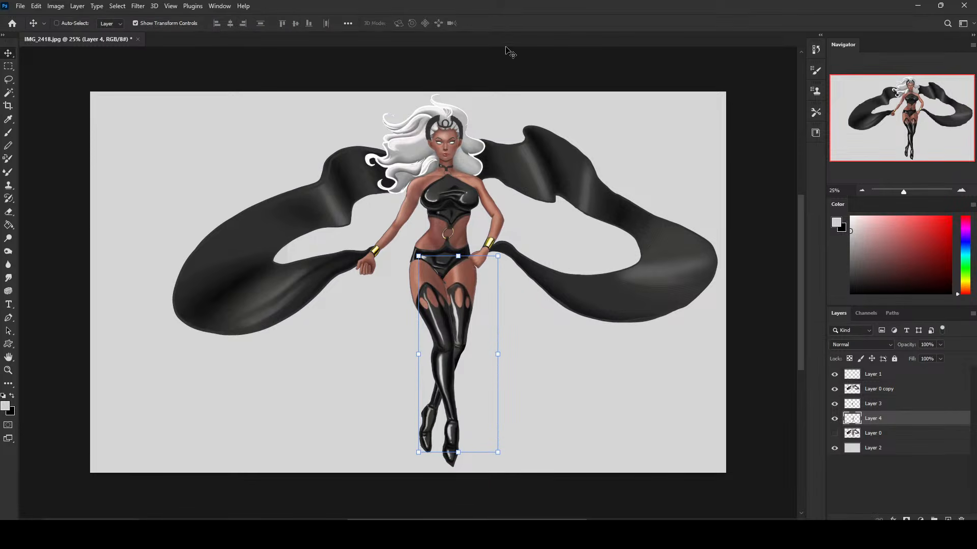
pyautogui.press('m')
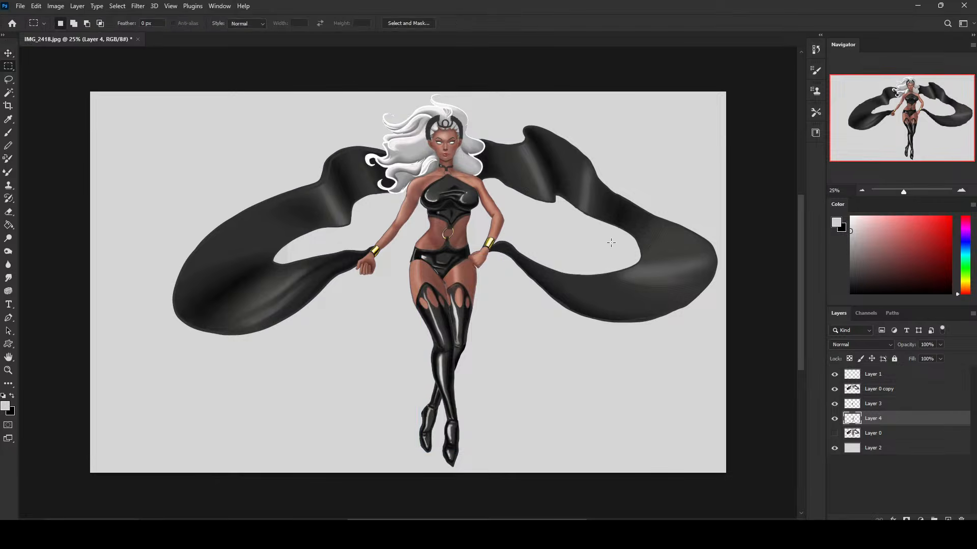
pyautogui.rightClick(614, 243)
pyautogui.click(748, 203)
pyautogui.click(834, 419)
pyautogui.click(834, 419)
# Open Layer 0 copy in Liquify and warp the midriff around the belly ring slightly with a size 250 brush.
pyautogui.click(875, 389)
pyautogui.click(137, 6)
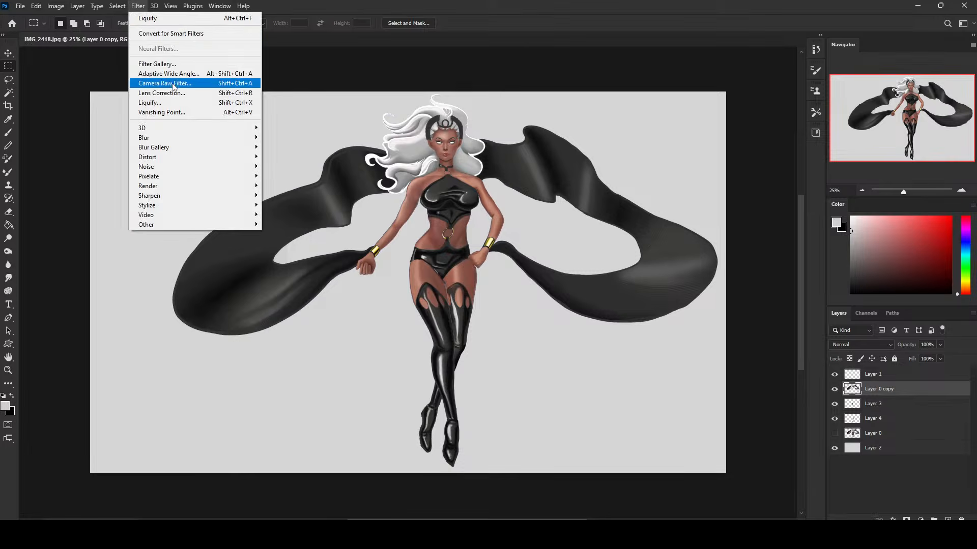
pyautogui.click(172, 103)
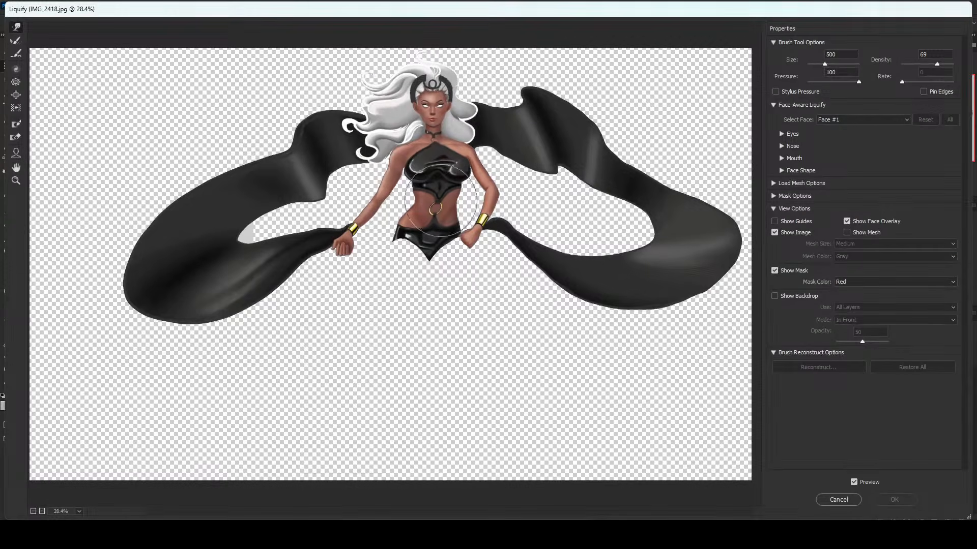
pyautogui.press('[')
pyautogui.press('[')
pyautogui.moveTo(435, 218); pyautogui.dragTo(438, 220)
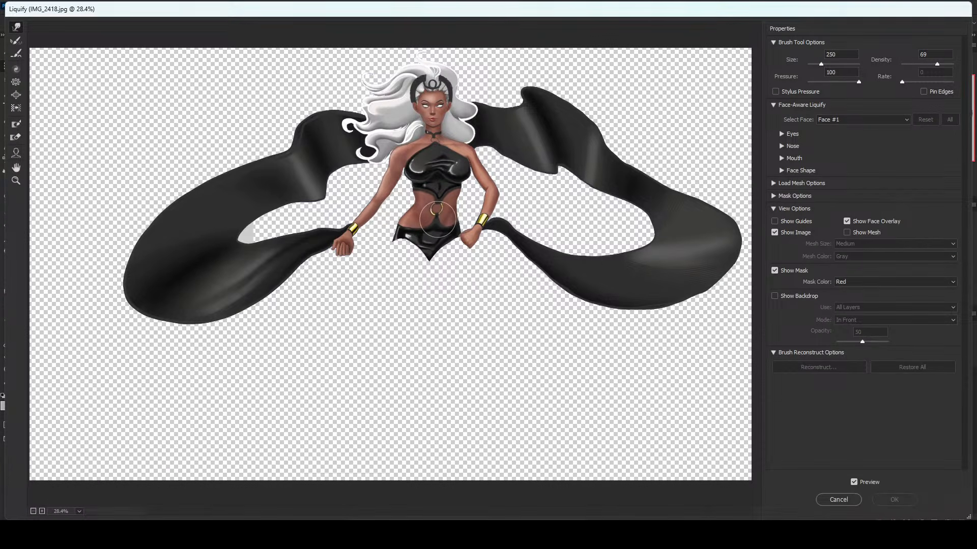
pyautogui.press('[')
pyautogui.press('[')
pyautogui.press('[')
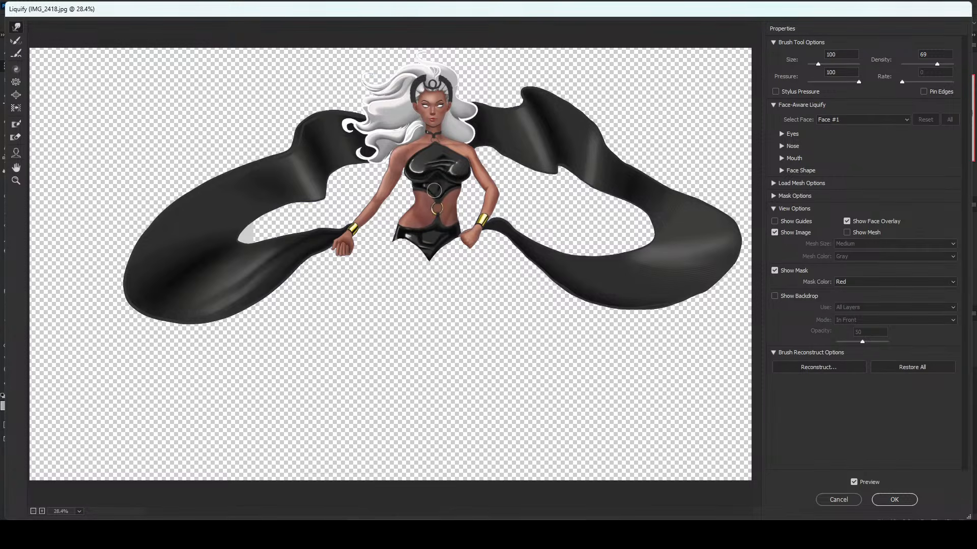
# Warp the chest contours slightly with a smaller Liquify brush and apply the changes.
pyautogui.press(']')
pyautogui.press(']')
pyautogui.moveTo(453, 166); pyautogui.dragTo(448, 159)
pyautogui.press('[')
pyautogui.press('[')
pyautogui.press('[')
pyautogui.press('[')
pyautogui.press(']')
pyautogui.press(']')
pyautogui.press(']')
pyautogui.press(']')
pyautogui.press(']')
pyautogui.click(904, 499)
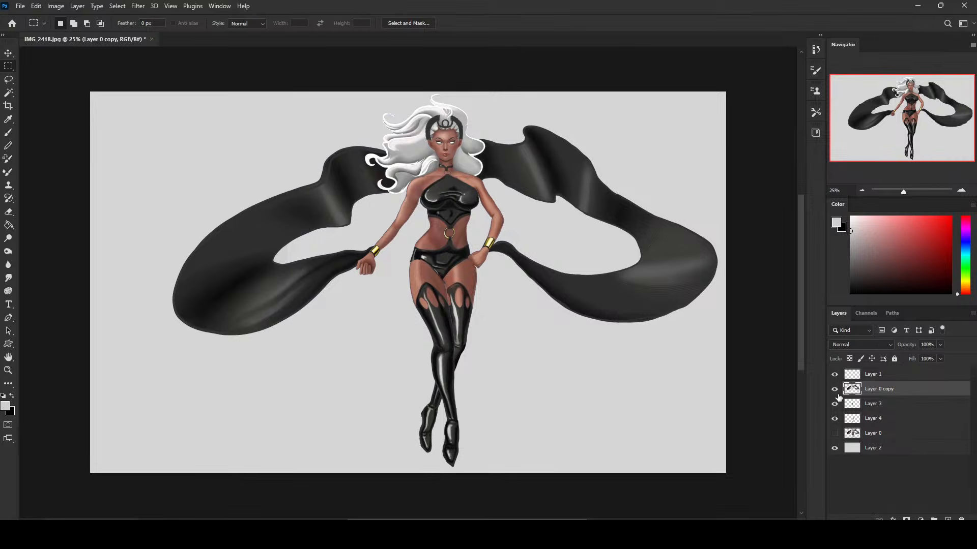
# Switch visibility between the edited layers and Layer 0 to compare the reshaped figure with the original, and restore the edited layers.
pyautogui.click(842, 418)
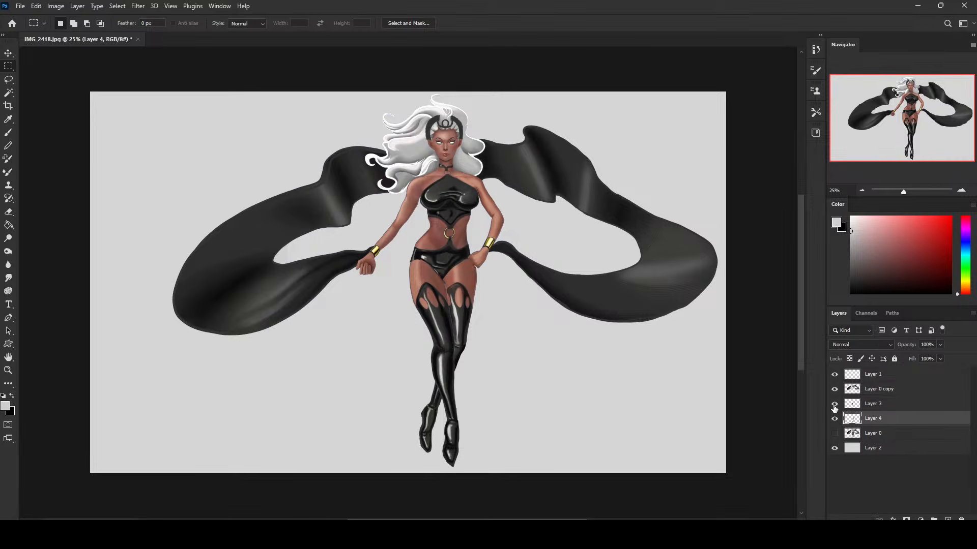
pyautogui.moveTo(834, 389); pyautogui.dragTo(834, 419)
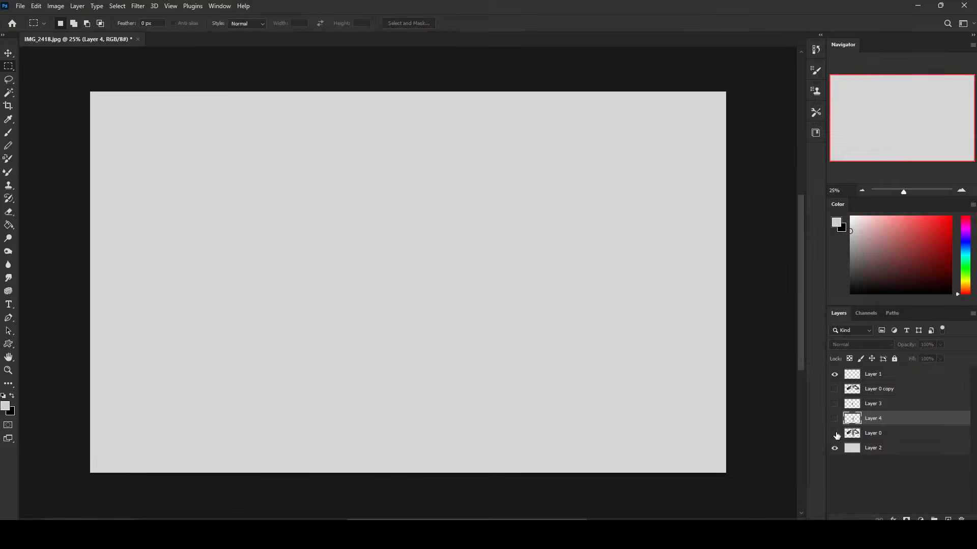
pyautogui.click(834, 433)
pyautogui.click(834, 433)
pyautogui.click(834, 418)
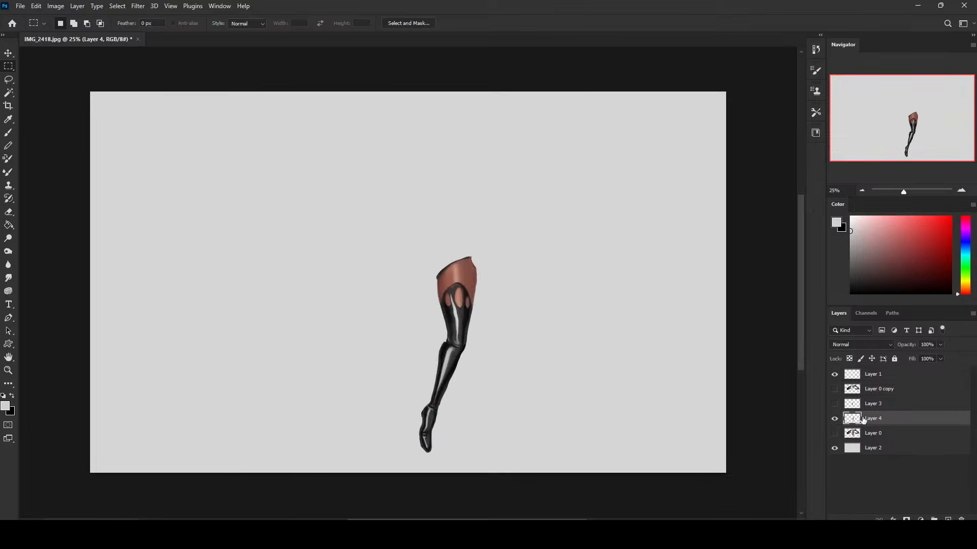
pyautogui.moveTo(835, 404); pyautogui.dragTo(834, 389)
# Widen the hips of the briefs on Layer 0 copy in Liquify with a size 500 brush and apply the warp.
pyautogui.click(877, 392)
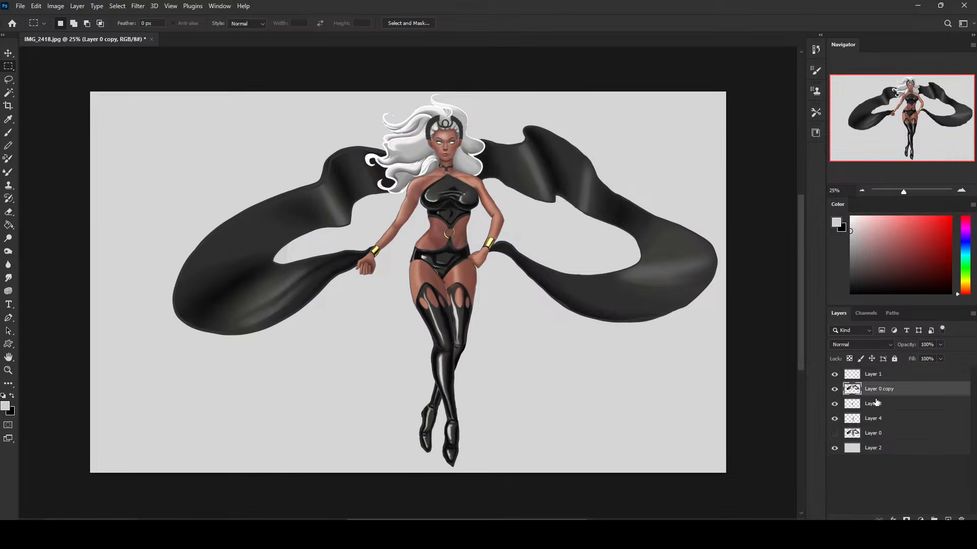
pyautogui.click(138, 6)
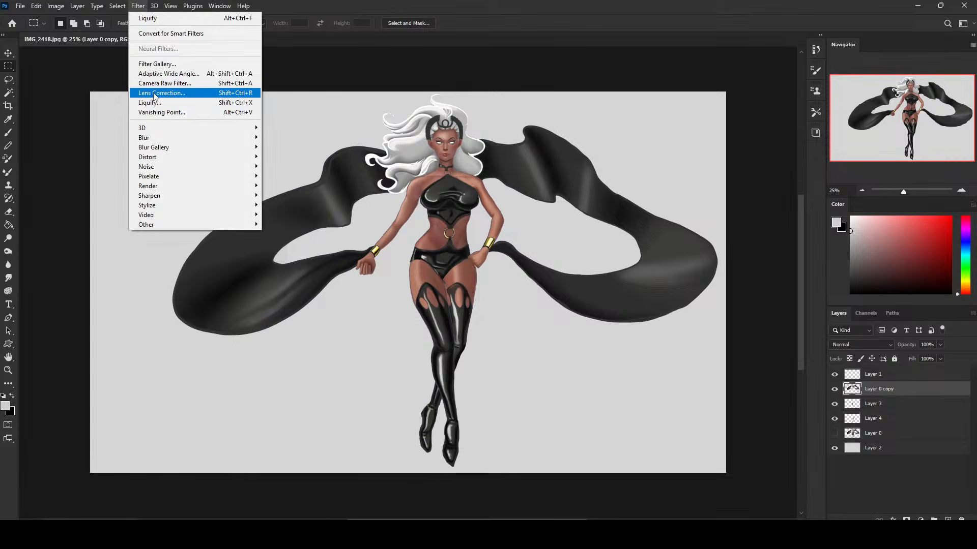
pyautogui.click(158, 101)
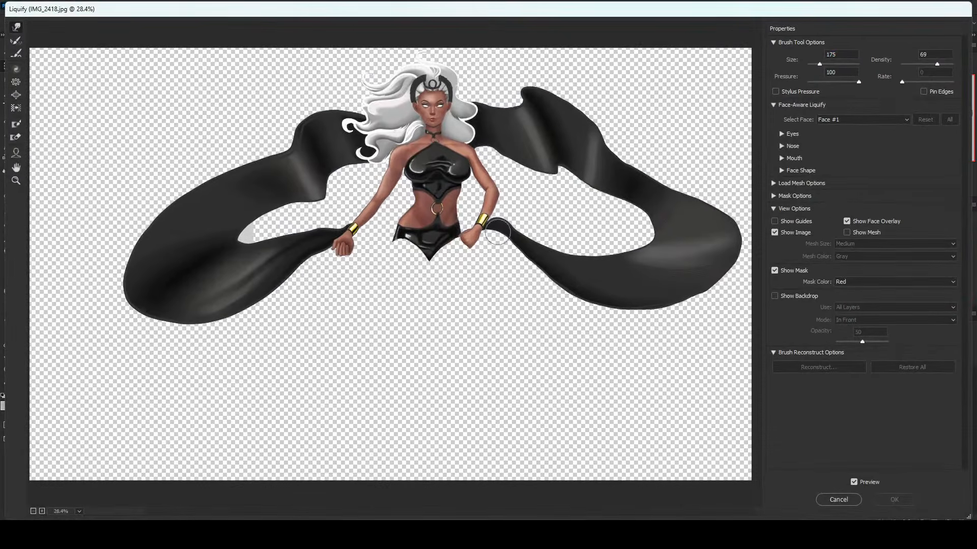
pyautogui.press(']')
pyautogui.press(']')
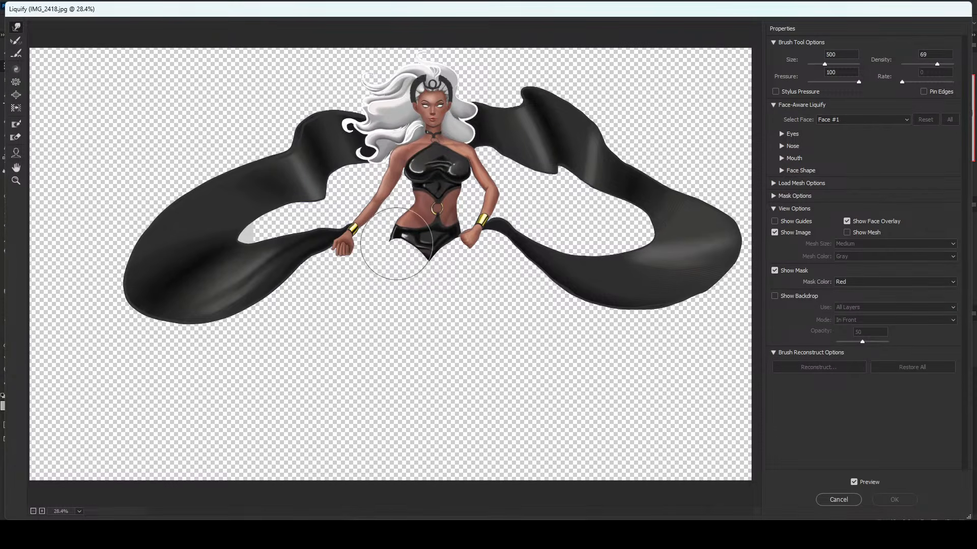
pyautogui.moveTo(397, 244); pyautogui.dragTo(458, 244)
pyautogui.press(']')
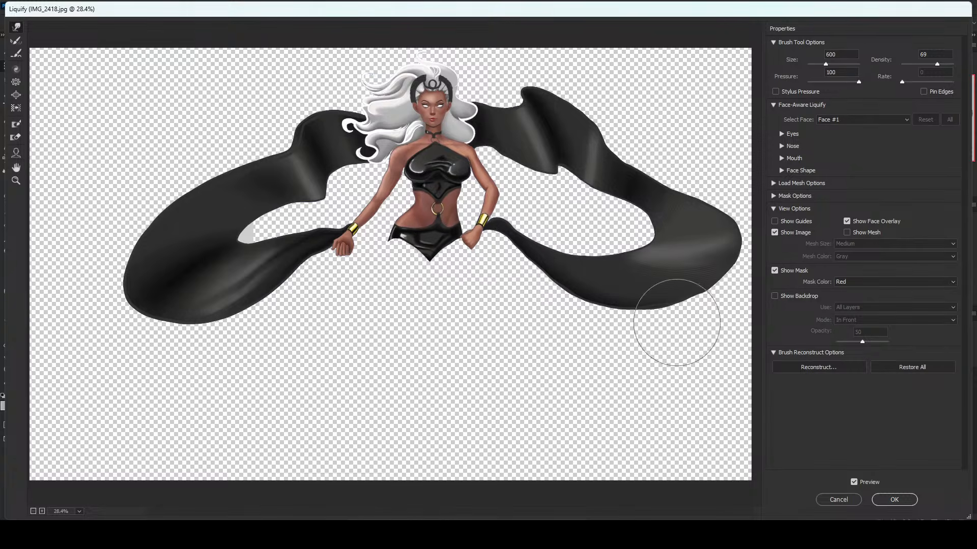
pyautogui.click(894, 499)
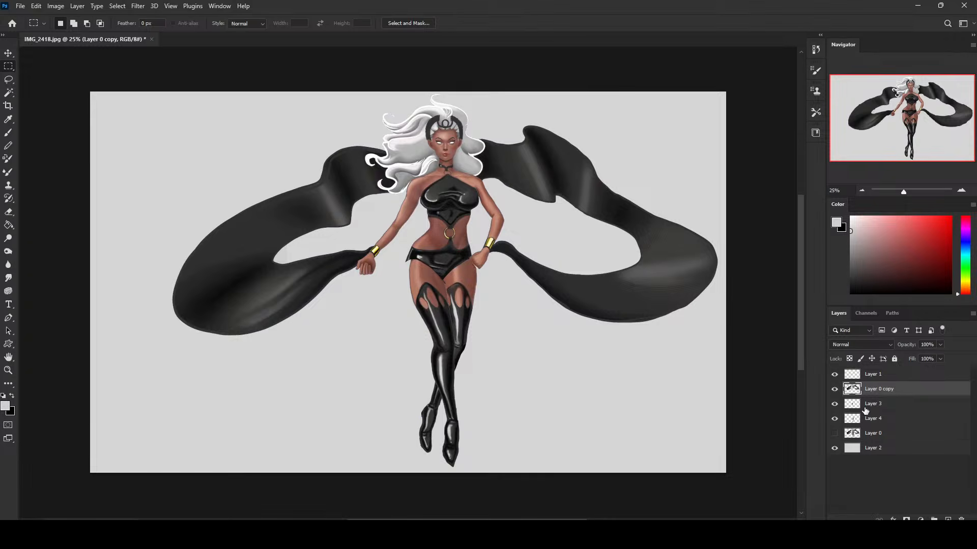
# Nudge the front leg on Layer 3 slightly left and up so it fits under the widened hips.
pyautogui.press('v')
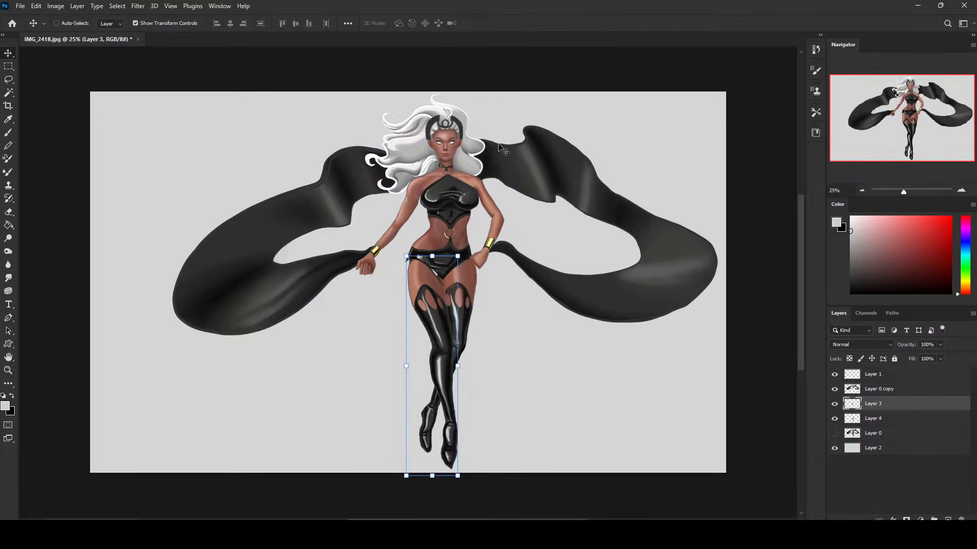
pyautogui.hotkey('ctrl', 'z')
pyautogui.hotkey('ctrl', 'shift', 'z')
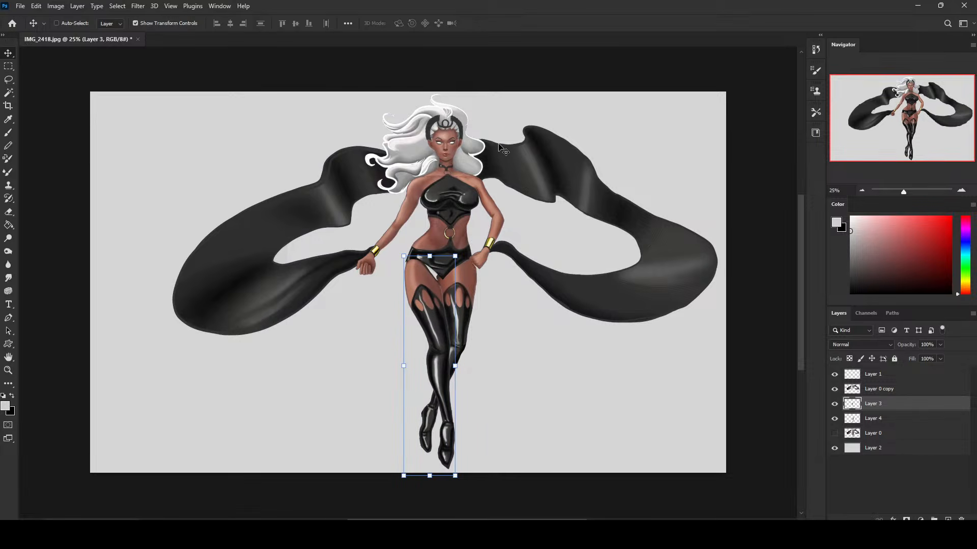
pyautogui.press('Left')
pyautogui.press('Up')
pyautogui.press('Up')
pyautogui.press('Up')
pyautogui.press('Up')
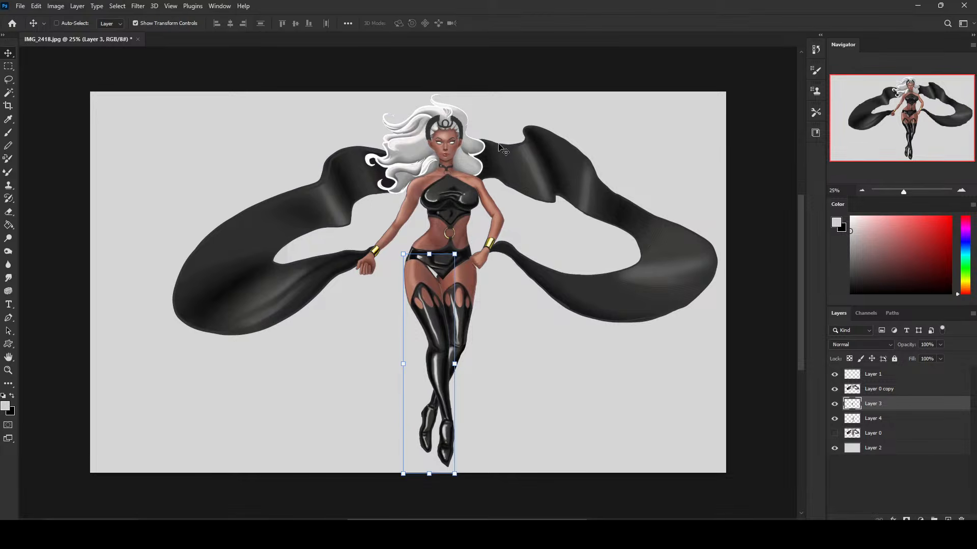
# Fill the gap between the front thigh and the briefs on Layer 3 with sampled skin colour, and ready the Eraser on Layer 0 copy.
pyautogui.press('b')
pyautogui.keyDown('alt'); pyautogui.click(401, 209); pyautogui.keyUp('alt')
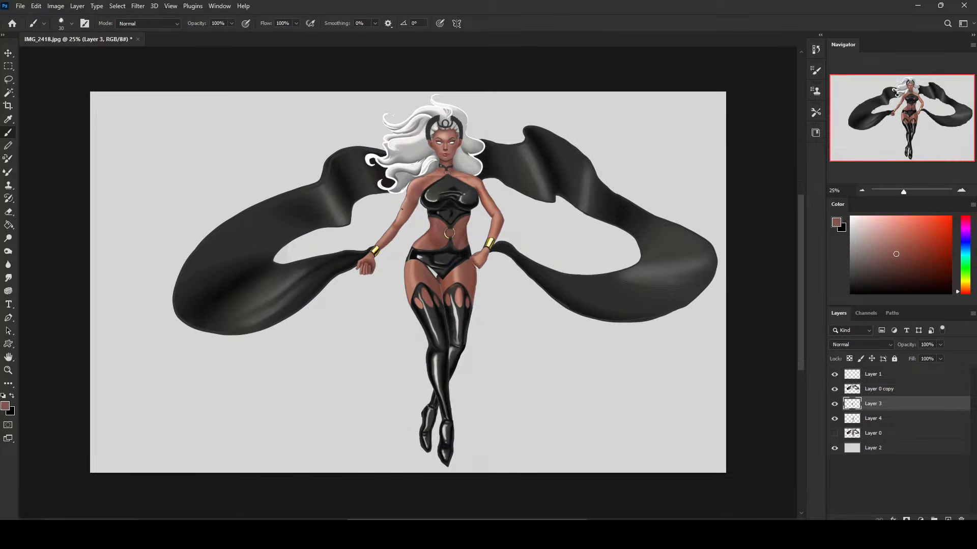
pyautogui.keyDown('alt'); pyautogui.click(428, 280); pyautogui.keyUp('alt')
pyautogui.click(835, 405)
pyautogui.click(835, 405)
pyautogui.click(877, 392)
pyautogui.press('e')
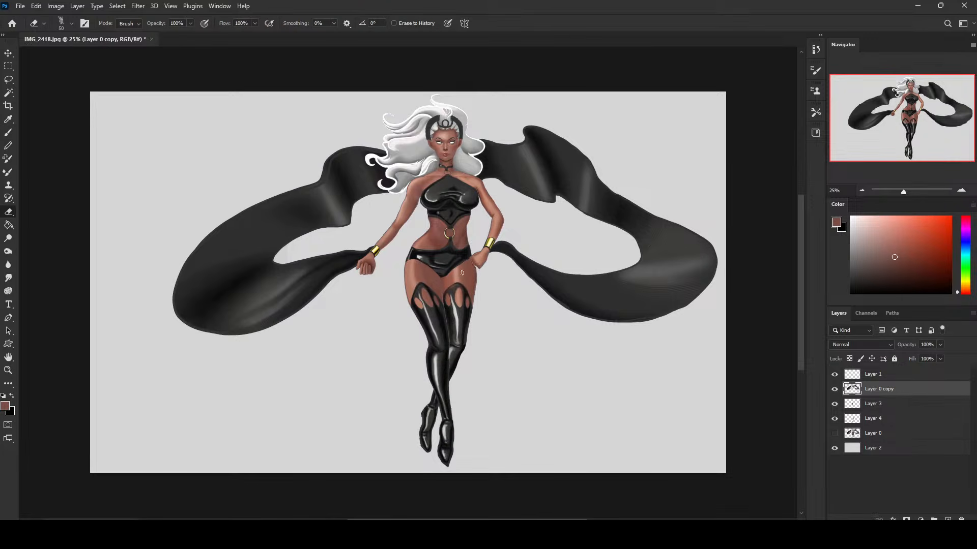
# Identify the back leg by toggling Layer 4's visibility, and nudge that layer slightly left.
pyautogui.click(835, 419)
pyautogui.click(835, 419)
pyautogui.click(872, 419)
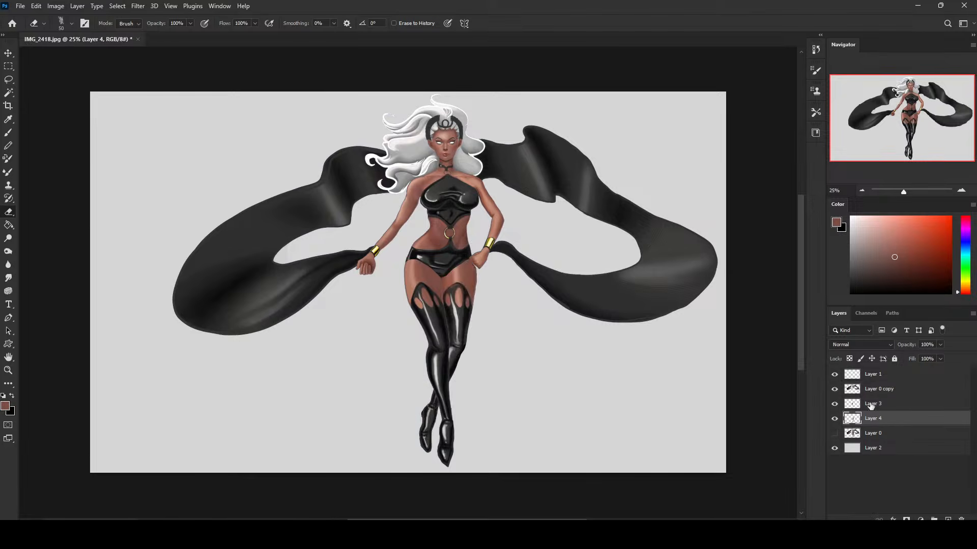
pyautogui.press('v')
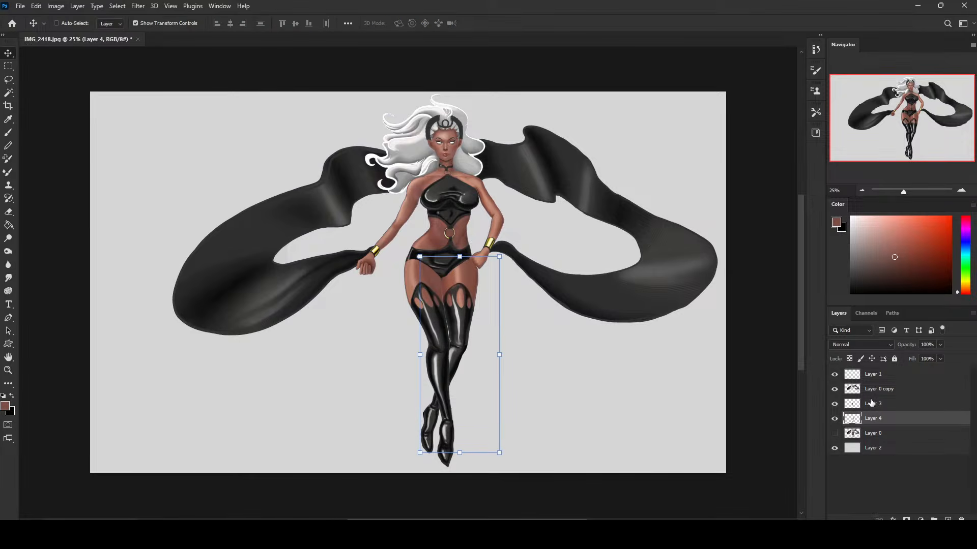
pyautogui.press('Left')
pyautogui.press('Left')
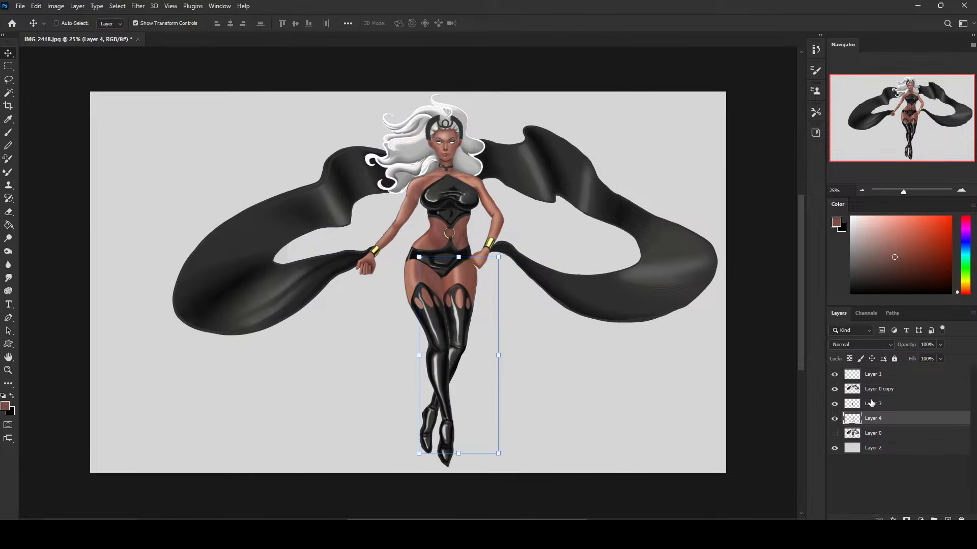
# Toggle the leg, torso and original layers to inspect the thigh overlap, and undo the last changes.
pyautogui.press('e')
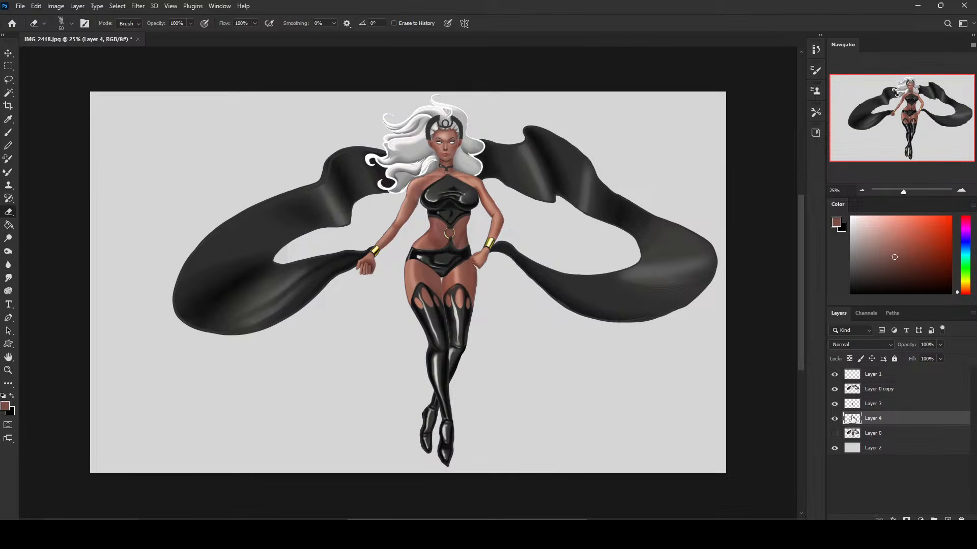
pyautogui.moveTo(834, 419)
pyautogui.mouseDown()
pyautogui.moveTo(834, 389)
pyautogui.moveTo(834, 403)
pyautogui.mouseUp()
pyautogui.click(835, 434)
pyautogui.click(834, 433)
pyautogui.click(834, 390)
pyautogui.click(834, 391)
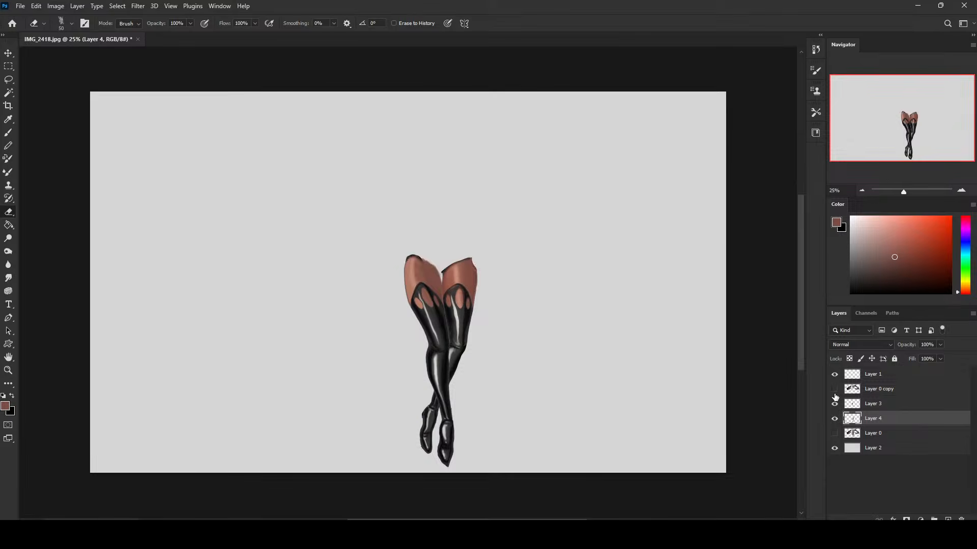
pyautogui.hotkey('ctrl', 'z')
pyautogui.hotkey('ctrl', 'z')
pyautogui.hotkey('ctrl', 'z')
pyautogui.hotkey('ctrl', 'z')
pyautogui.hotkey('ctrl', 'z')
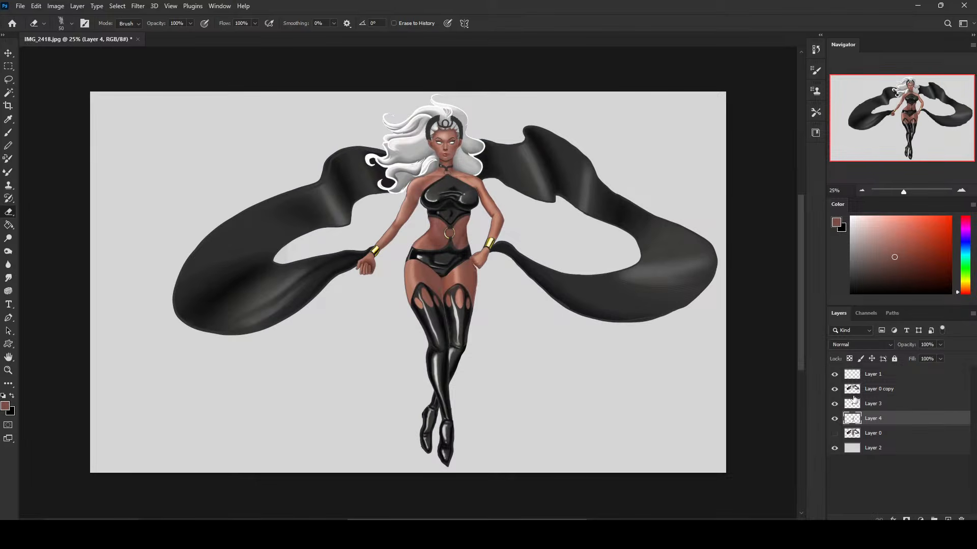
# Check the leg layers, and touch up the upper edge of the back thigh beside the hand on Layer 4 with sampled colours.
pyautogui.click(835, 405)
pyautogui.click(835, 406)
pyautogui.click(834, 418)
pyautogui.click(834, 418)
pyautogui.press('b')
pyautogui.keyDown('alt'); pyautogui.click(471, 261); pyautogui.keyUp('alt')
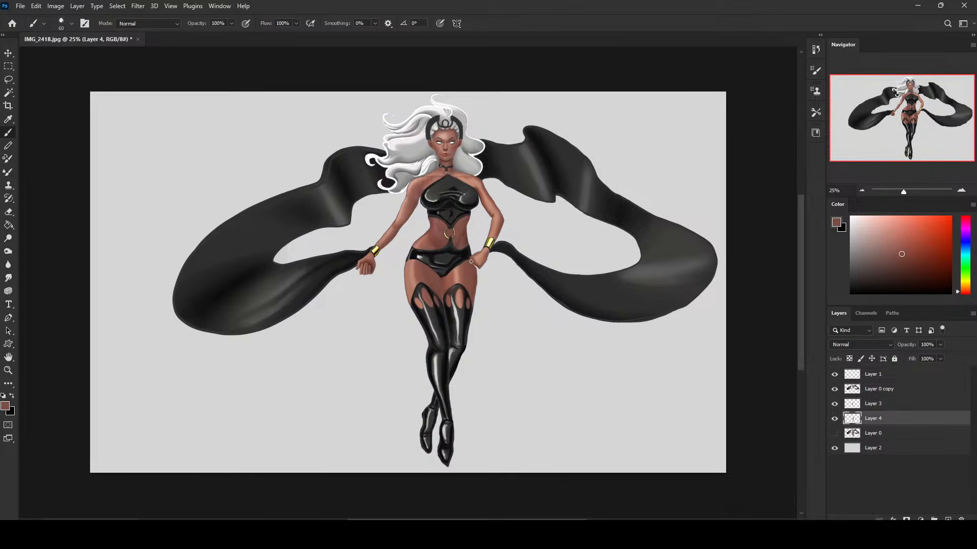
pyautogui.keyDown('alt'); pyautogui.click(471, 260); pyautogui.keyUp('alt')
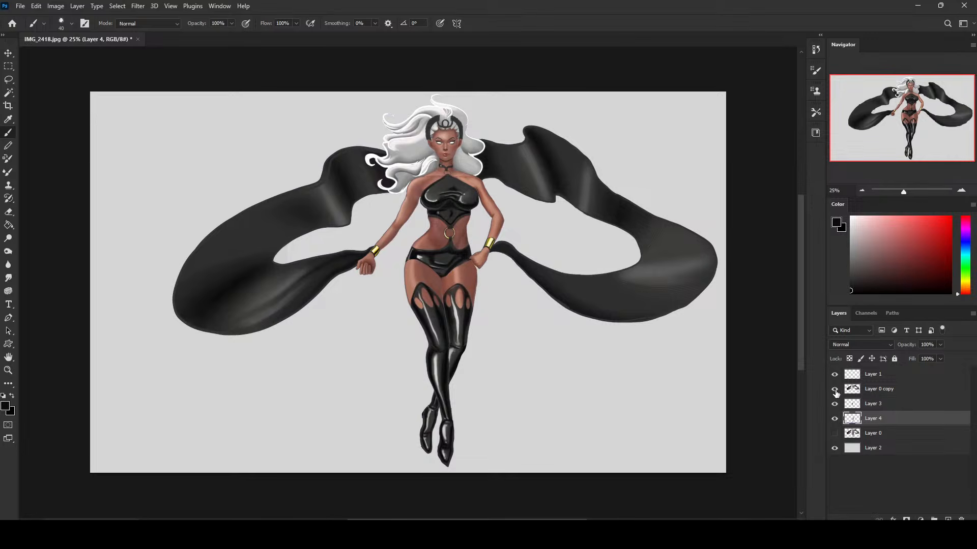
pyautogui.moveTo(880, 419); pyautogui.dragTo(888, 399)
pyautogui.hotkey('ctrl', 'z')
pyautogui.click(875, 405)
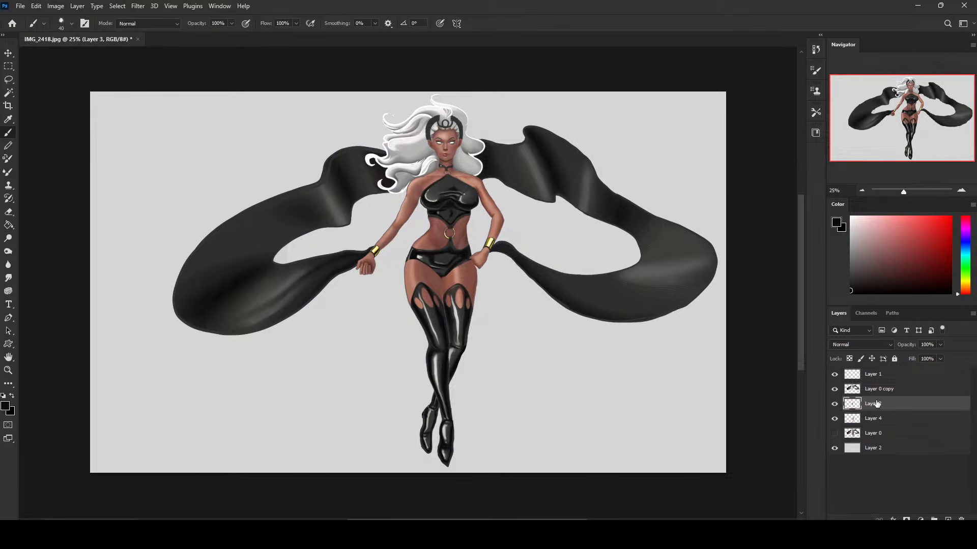
pyautogui.rightClick(877, 393)
pyautogui.press('Escape')
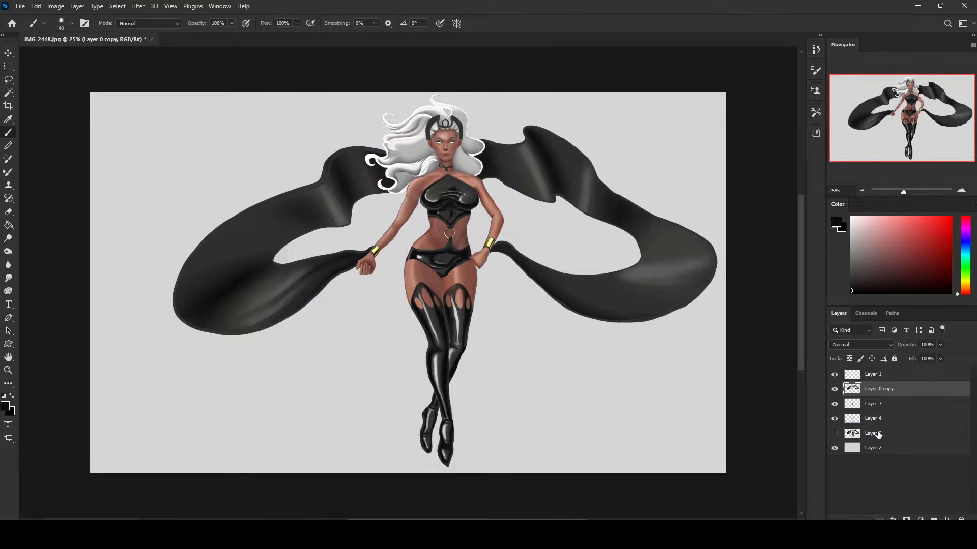
pyautogui.click(881, 449)
pyautogui.hotkey('ctrl', 'u')
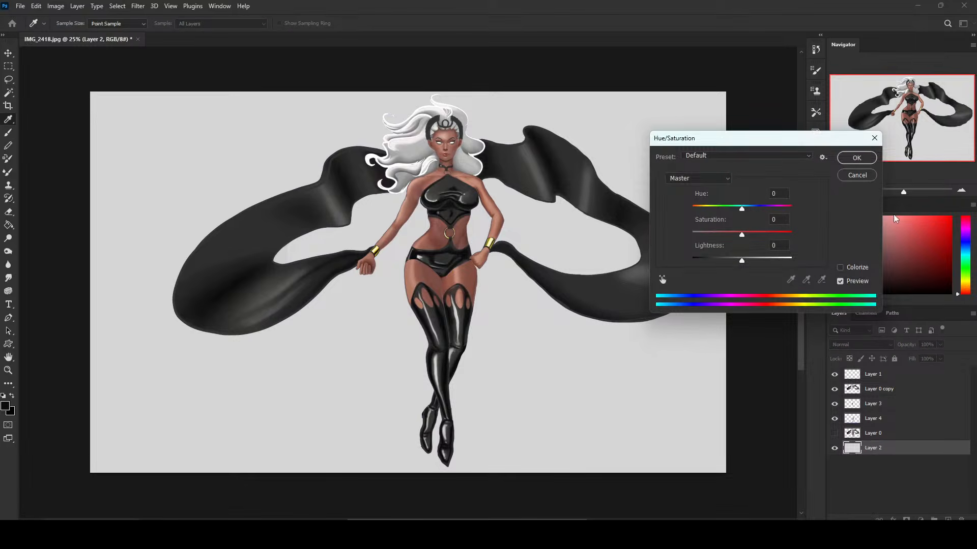
pyautogui.click(856, 175)
# Crop a strip off the canvas's left side, extend it at the top and slightly on the right, and apply the crop.
pyautogui.hotkey('ctrl', '-')
pyautogui.press('c')
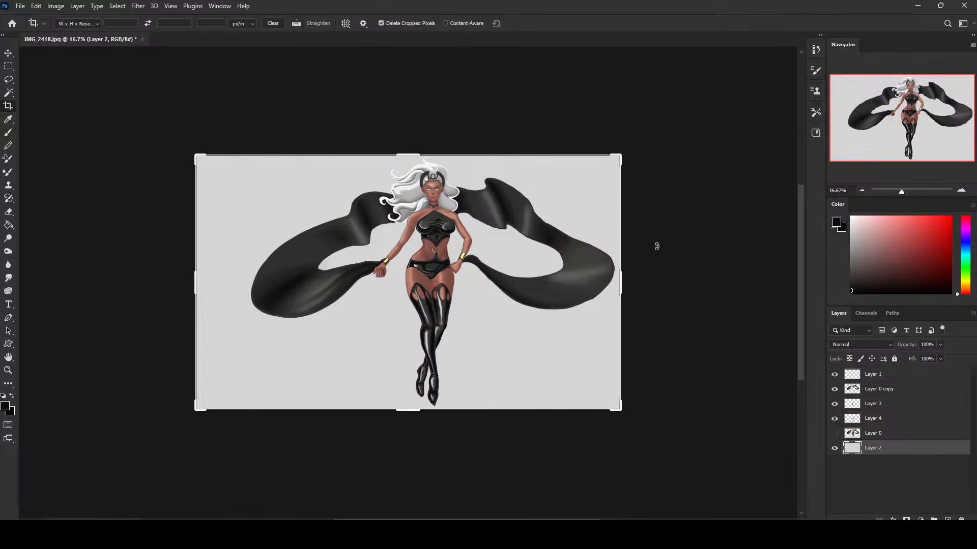
pyautogui.moveTo(196, 282); pyautogui.dragTo(218, 277)
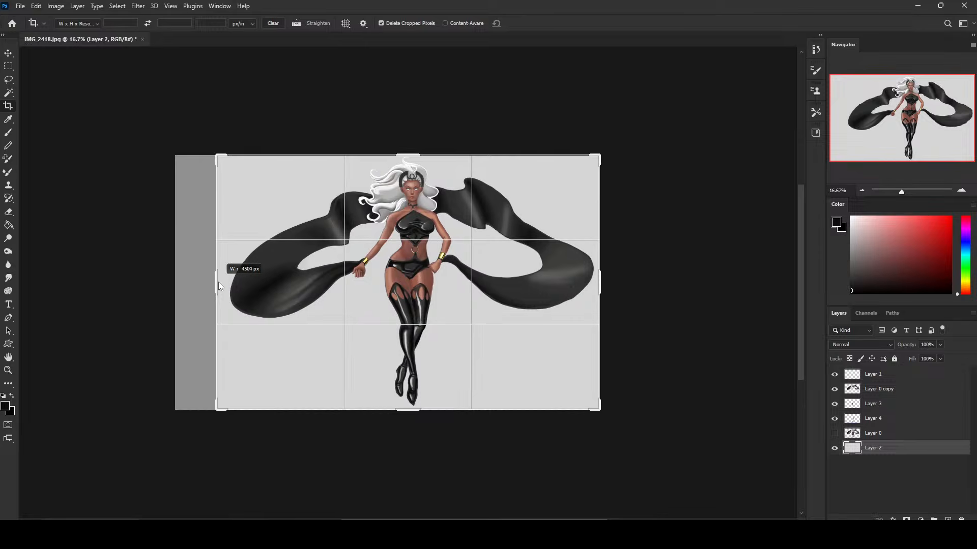
pyautogui.moveTo(415, 154); pyautogui.dragTo(417, 144)
pyautogui.moveTo(597, 291)
pyautogui.mouseDown()
pyautogui.moveTo(614, 277)
pyautogui.moveTo(606, 286)
pyautogui.mouseUp()
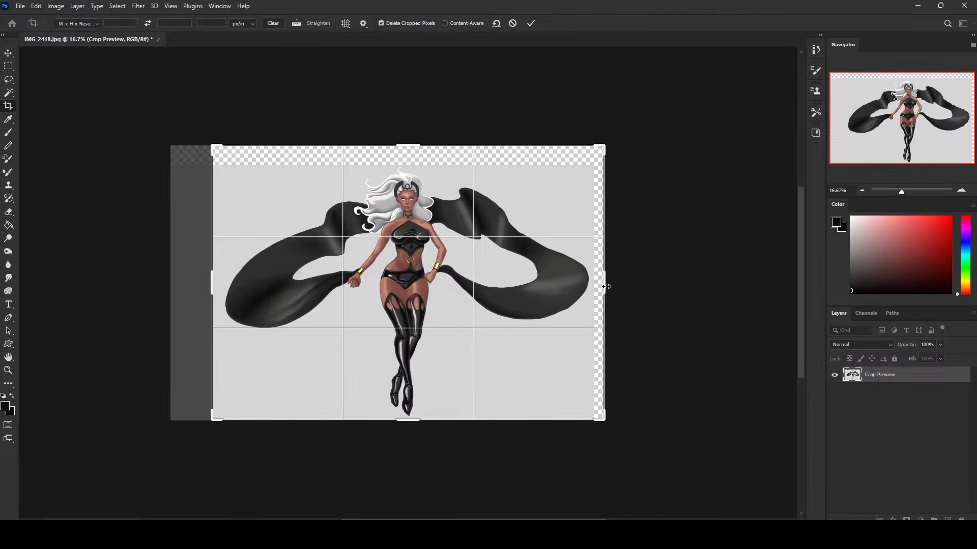
pyautogui.press('Return')
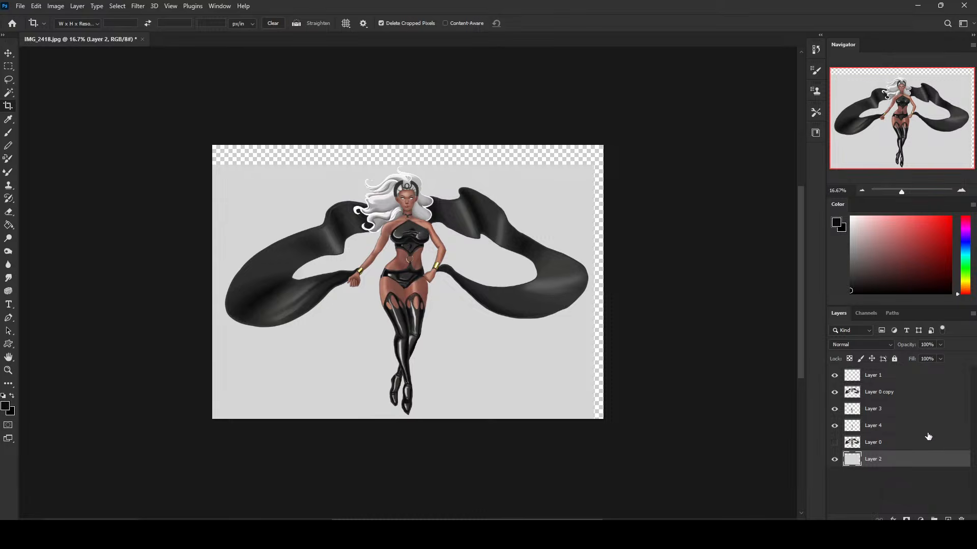
# Fill the transparent strips along the top and right of Layer 2 with the sampled light grey background colour.
pyautogui.press('g')
pyautogui.keyDown('alt'); pyautogui.click(541, 189); pyautogui.keyUp('alt')
pyautogui.click(547, 155)
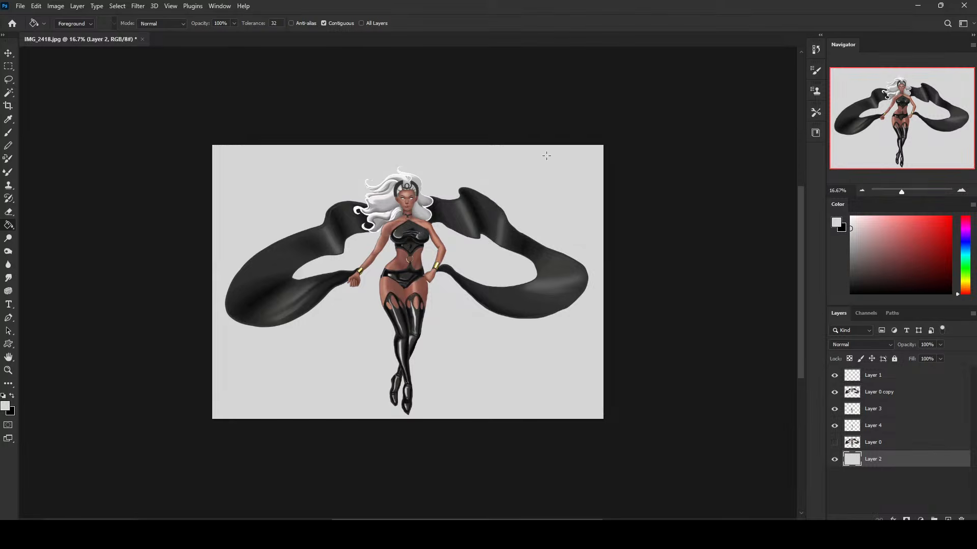
# Extend the canvas slightly below the feet and fill the new transparent strip on Layer 2 with the light grey.
pyautogui.click(890, 444)
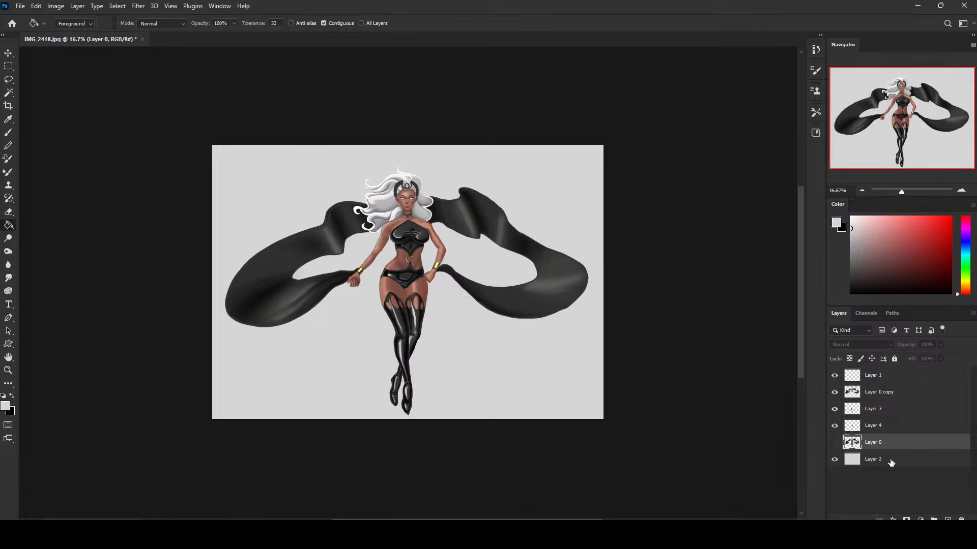
pyautogui.press('c')
pyautogui.moveTo(413, 421); pyautogui.dragTo(416, 426)
pyautogui.press('Return')
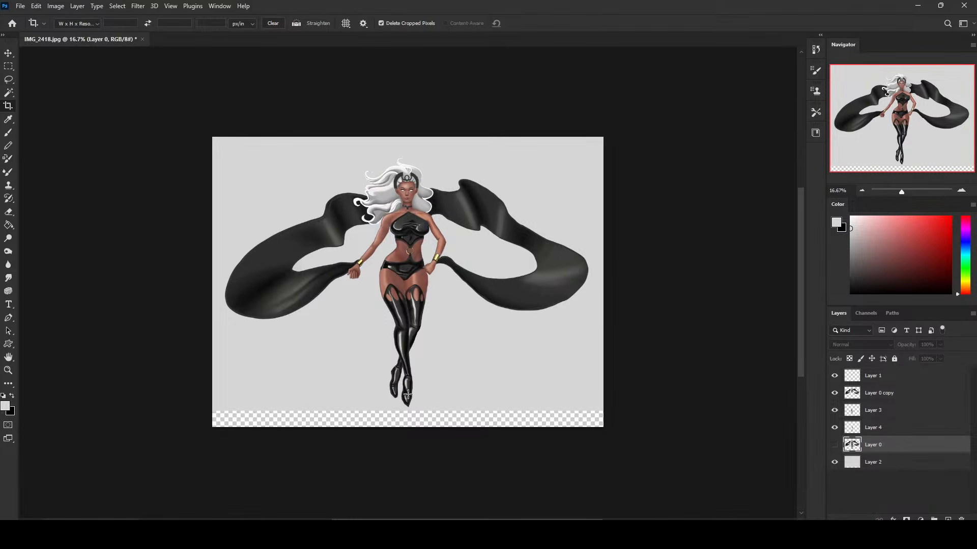
pyautogui.click(888, 463)
pyautogui.press('g')
pyautogui.click(489, 420)
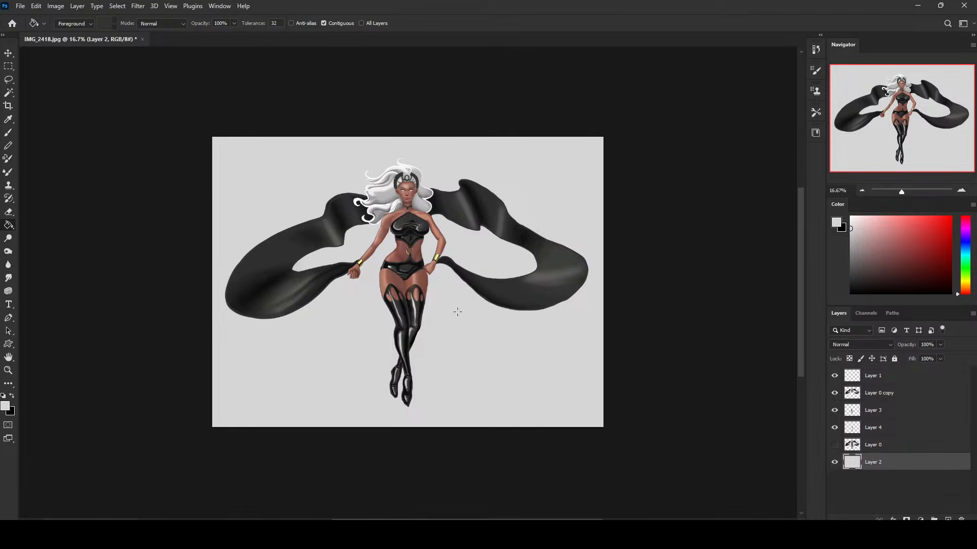
# Select Layer 0 through Layer 1 together and move the whole figure slightly down and right on the canvas.
pyautogui.click(888, 445)
pyautogui.keyDown('shift'); pyautogui.click(879, 377); pyautogui.keyUp('shift')
pyautogui.press('v')
pyautogui.moveTo(528, 300); pyautogui.dragTo(530, 300)
pyautogui.press('b')
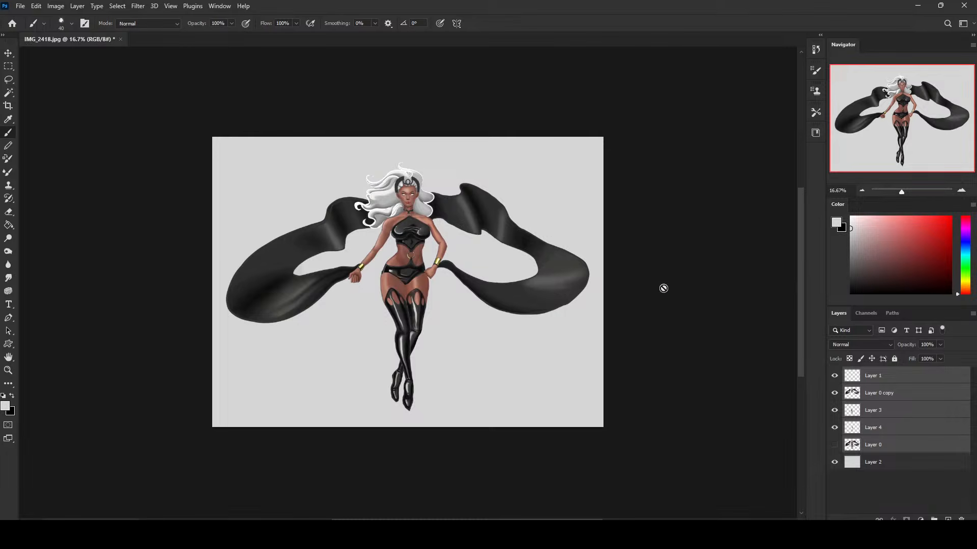
# Raise the lightness of the grey background on Layer 2 to +33 with Hue/Saturation.
pyautogui.click(904, 399)
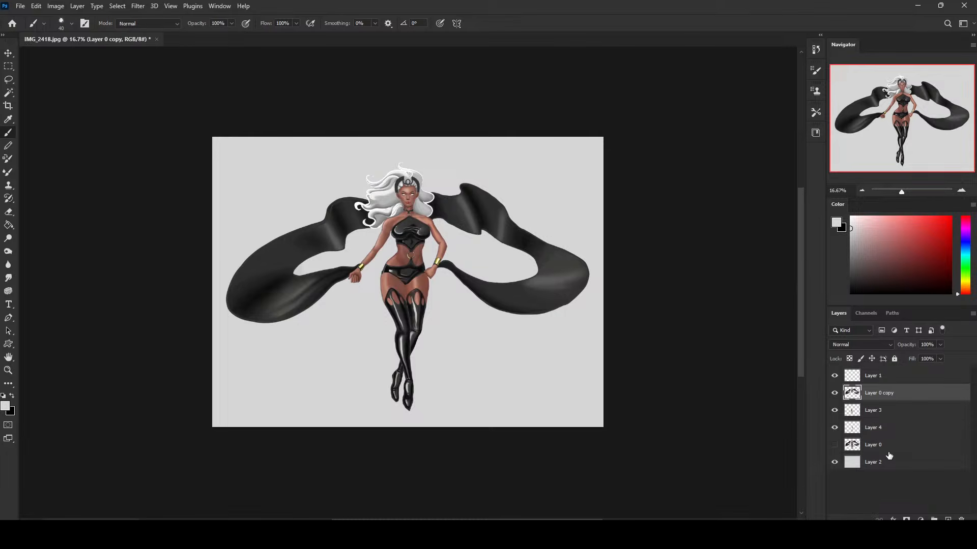
pyautogui.click(898, 466)
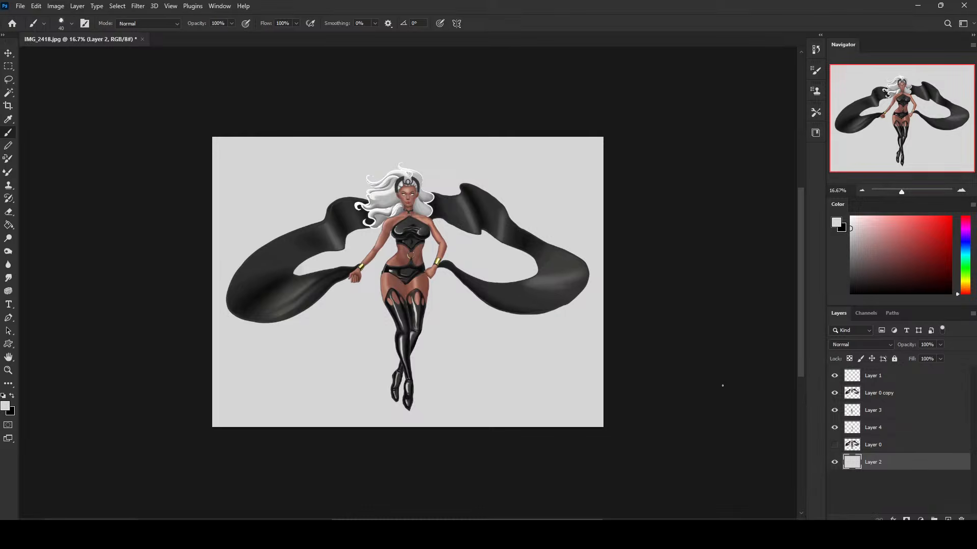
pyautogui.hotkey('ctrl', '+')
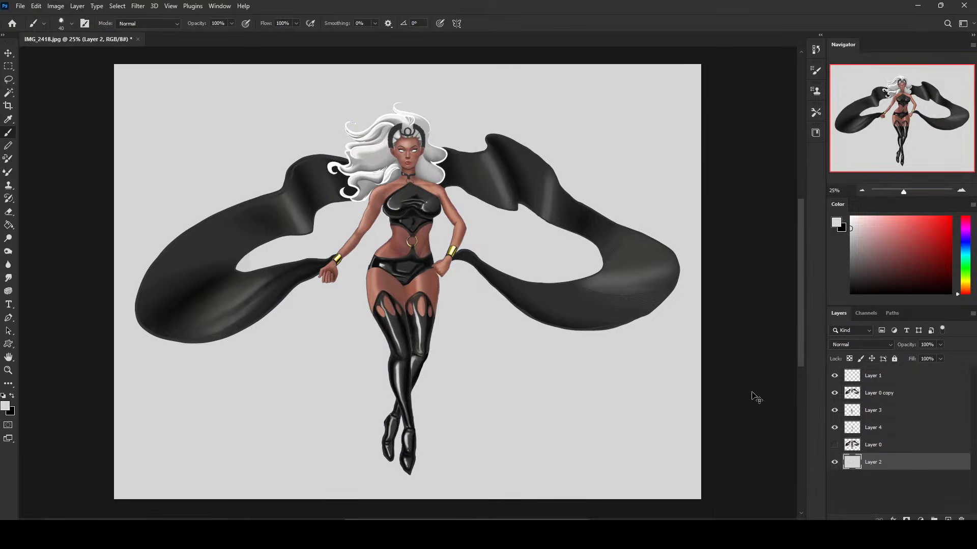
pyautogui.hotkey('ctrl', '-')
pyautogui.hotkey('ctrl', 'u')
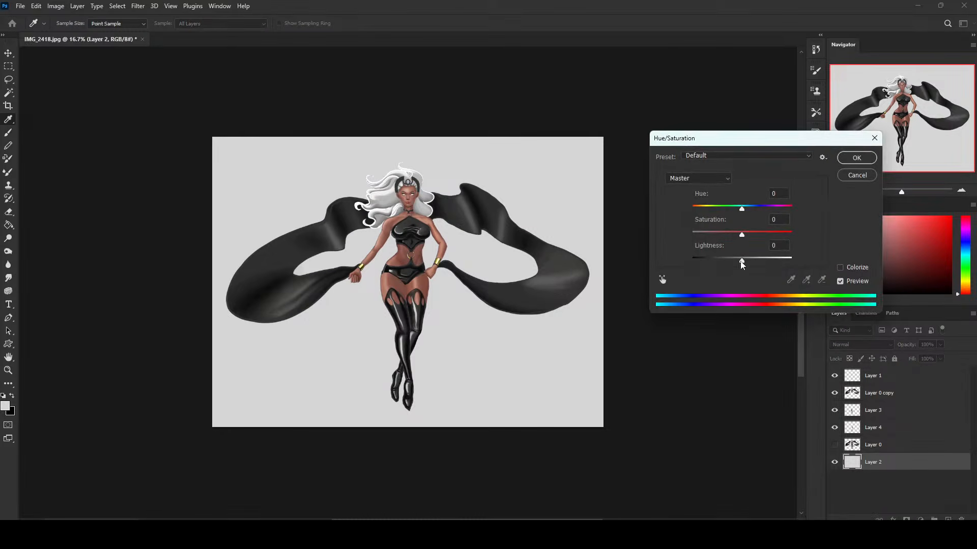
pyautogui.moveTo(742, 262); pyautogui.dragTo(756, 261)
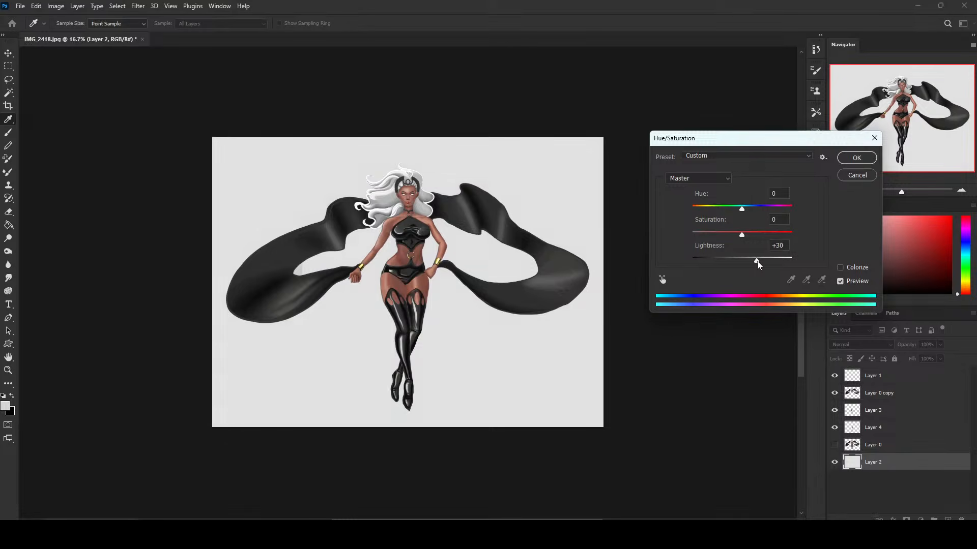
pyautogui.click(857, 157)
# Merge Layer 0 copy and Layer 3 down into Layer 4.
pyautogui.click(895, 399)
pyautogui.rightClick(890, 403)
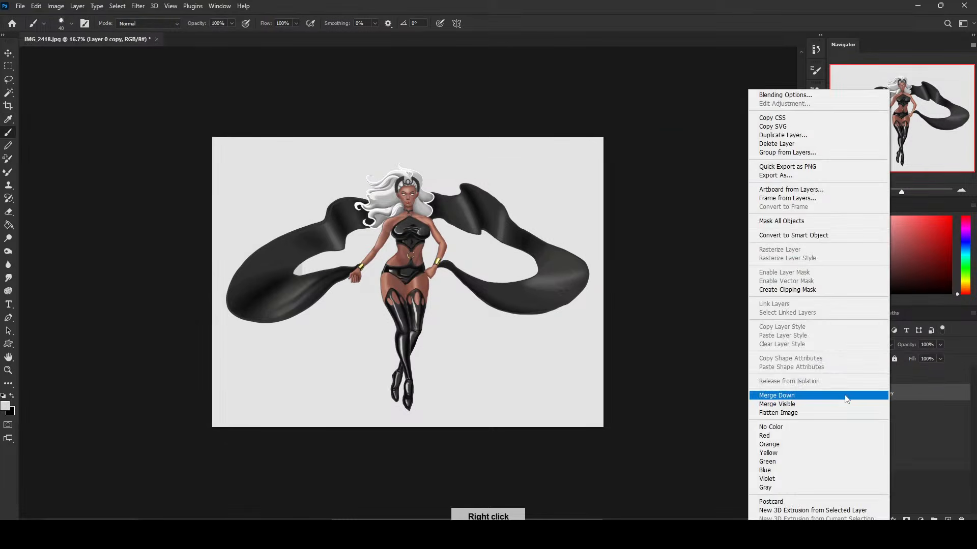
pyautogui.click(850, 395)
pyautogui.rightClick(850, 395)
pyautogui.click(853, 397)
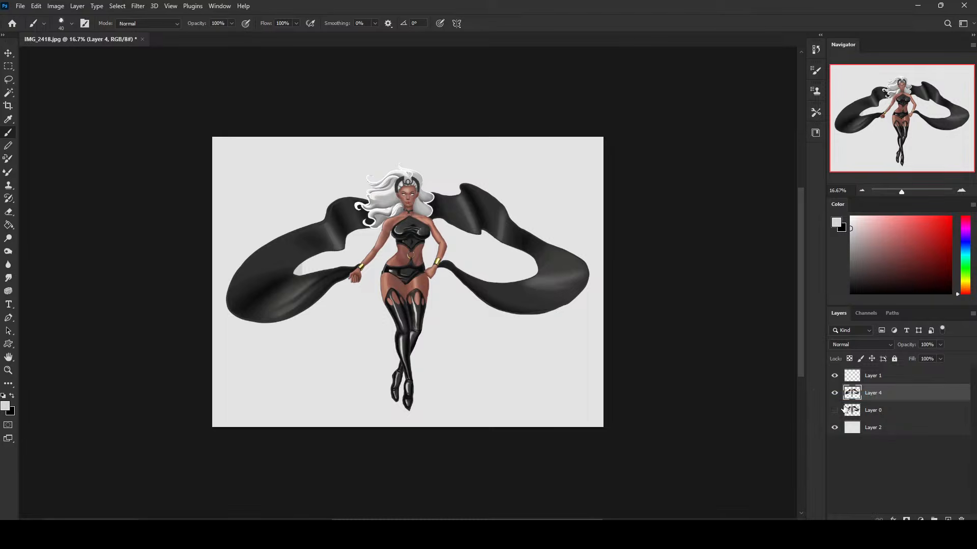
# Duplicate Layer 4 with the copy's transparent pixels locked, and enlarge the soft brush to 4800 px.
pyautogui.hotkey('ctrl', 'j')
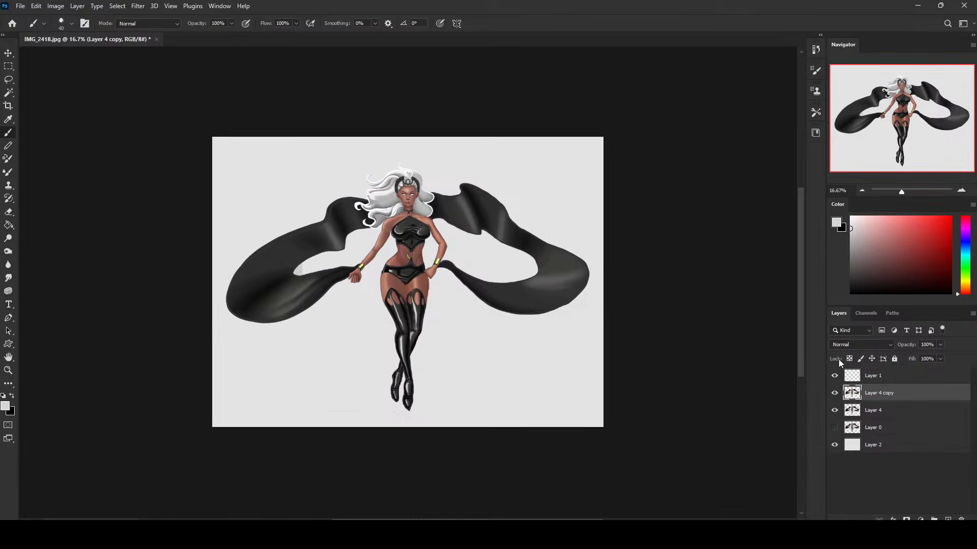
pyautogui.click(849, 359)
pyautogui.rightClick(485, 243)
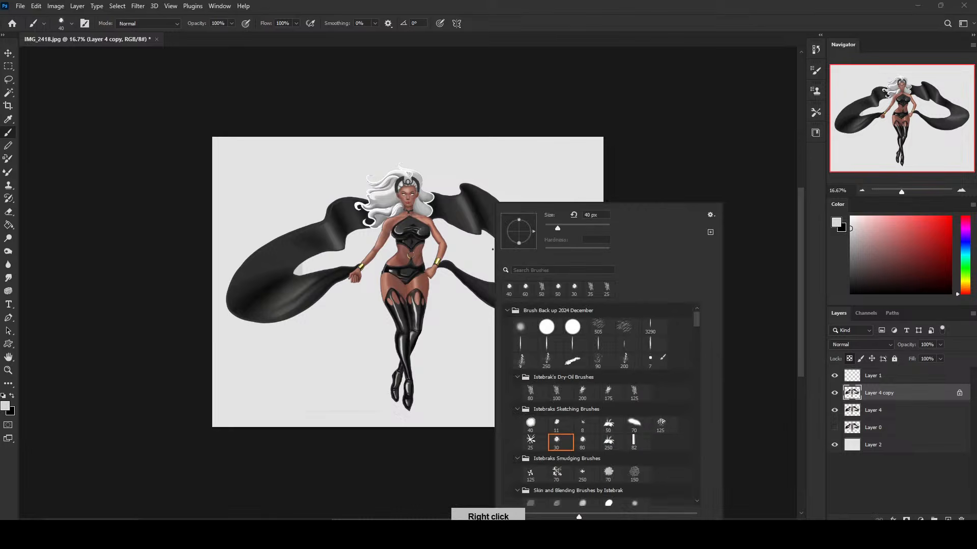
pyautogui.click(679, 174)
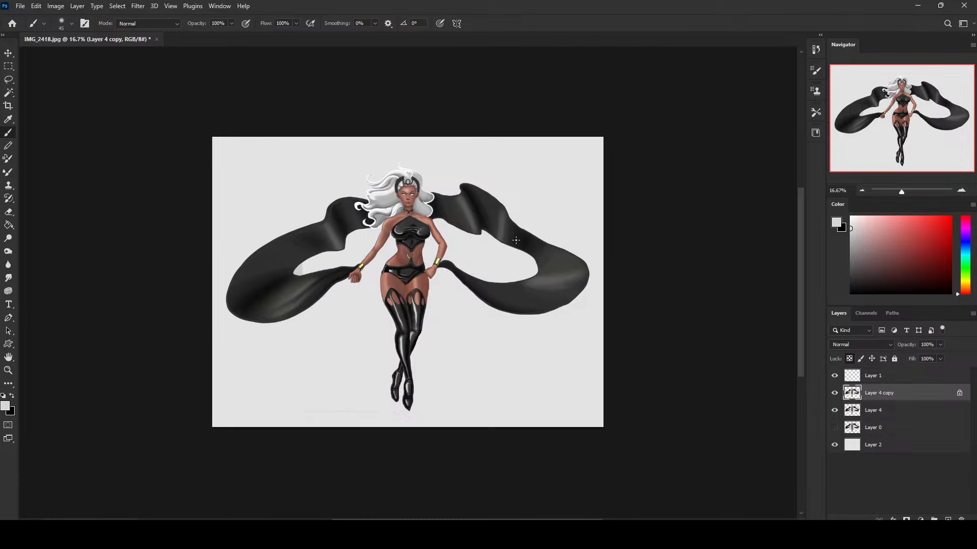
pyautogui.press(']')
pyautogui.press(']')
pyautogui.press(']')
pyautogui.press(']')
pyautogui.press(']')
pyautogui.press(']')
pyautogui.press(']')
pyautogui.press(']')
pyautogui.press(']')
pyautogui.press(']')
pyautogui.press(']')
pyautogui.press(']')
pyautogui.press(']')
pyautogui.press(']')
pyautogui.press(']')
pyautogui.press(']')
pyautogui.press(']')
pyautogui.press(']')
pyautogui.press(']')
pyautogui.press(']')
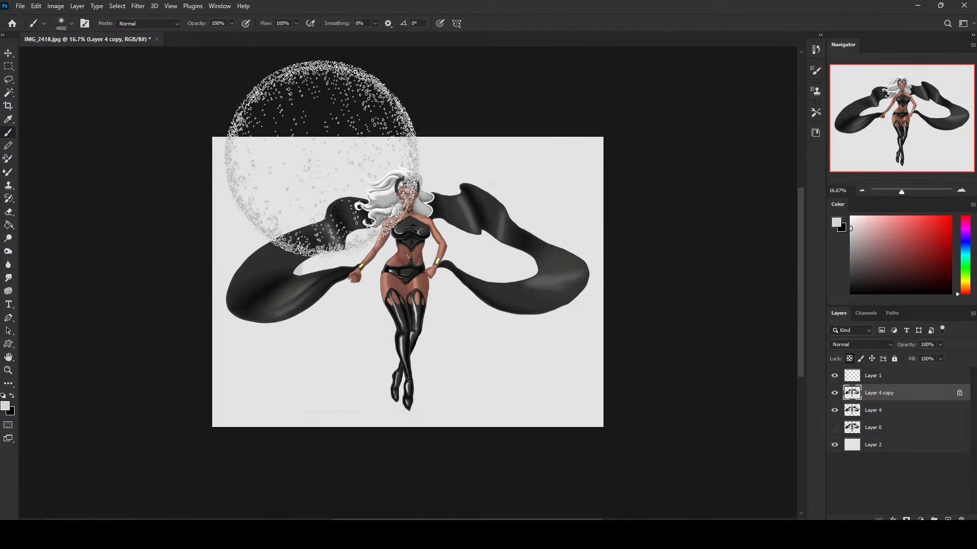
pyautogui.press('[')
# Paint a dark muted blue over the whole figure on Layer 4 copy with the brush in Darken mode.
pyautogui.keyDown('alt'); pyautogui.click(407, 265); pyautogui.keyUp('alt')
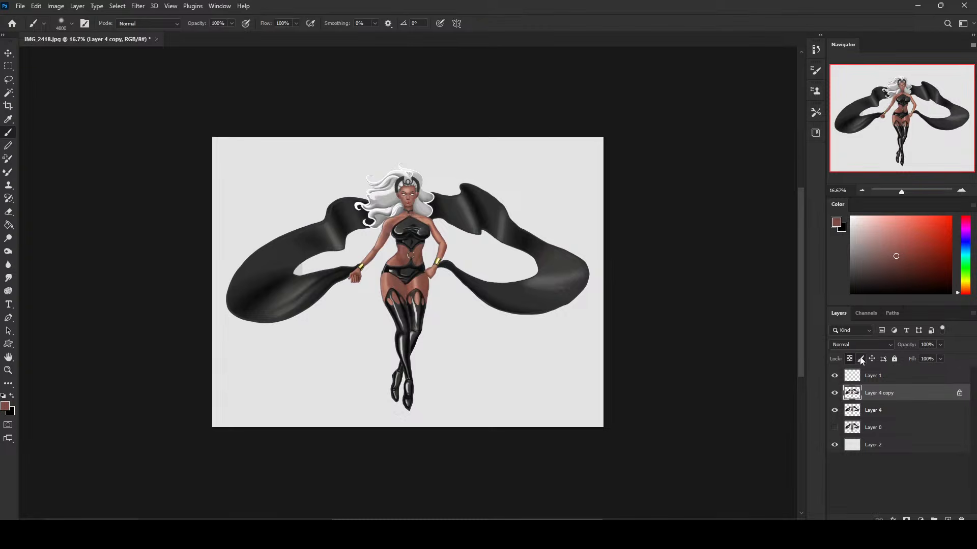
pyautogui.moveTo(965, 246); pyautogui.dragTo(964, 250)
pyautogui.click(888, 275)
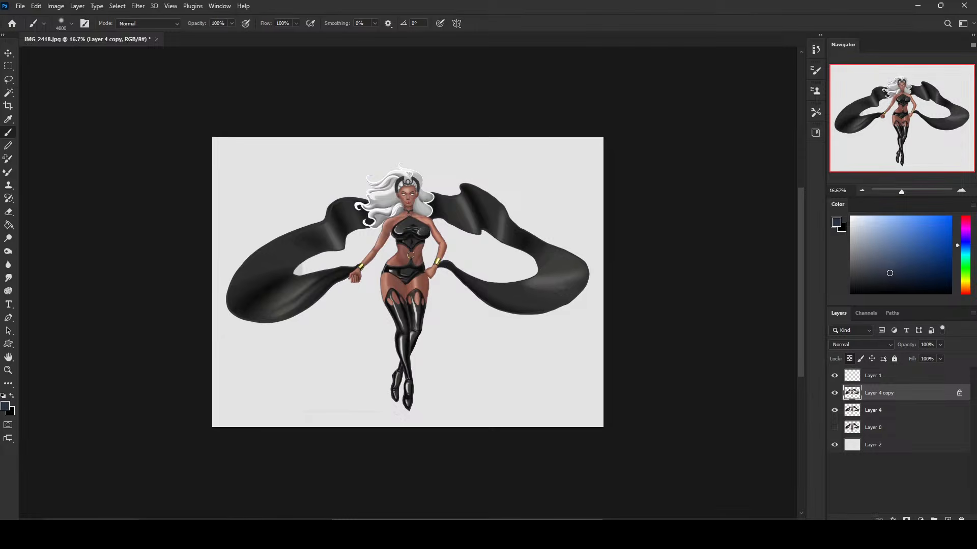
pyautogui.moveTo(963, 245); pyautogui.dragTo(965, 241)
pyautogui.click(889, 274)
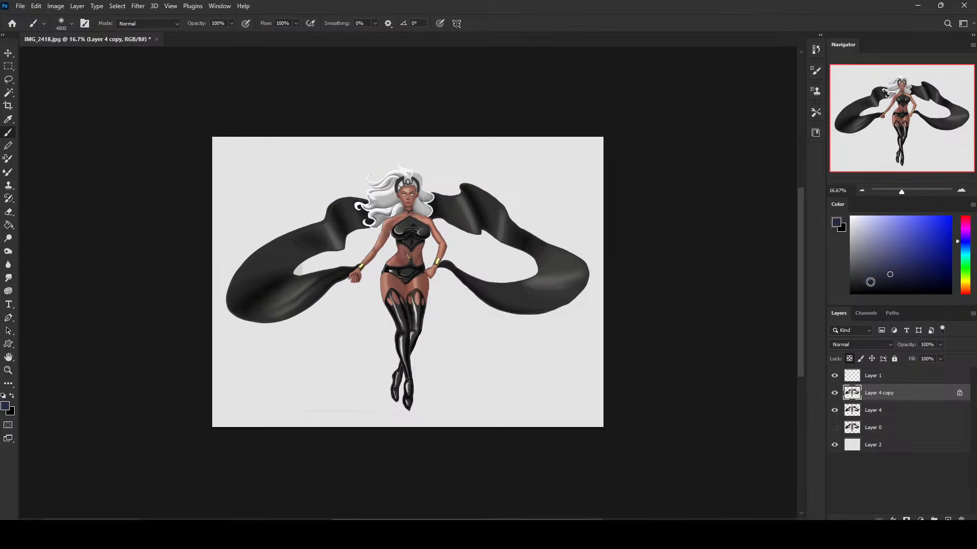
pyautogui.click(163, 25)
pyautogui.click(133, 69)
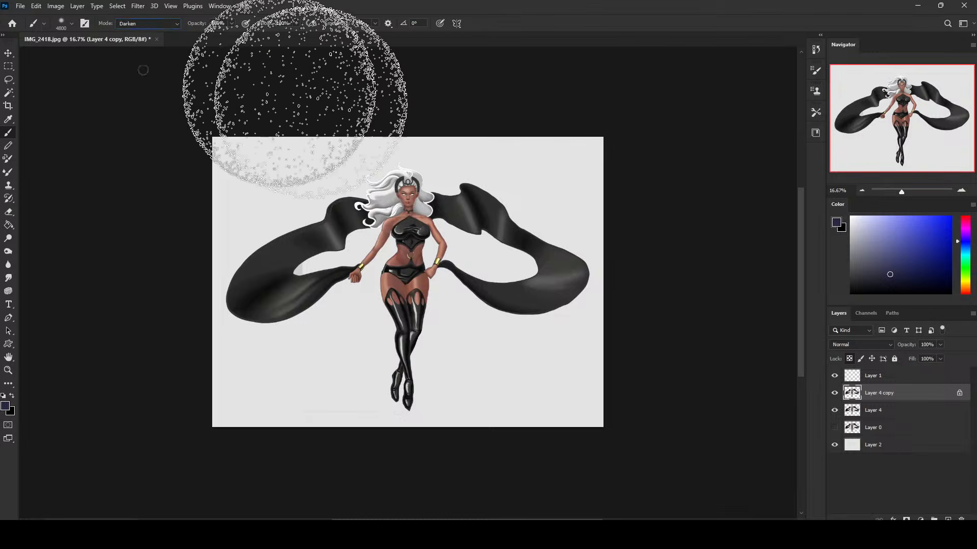
pyautogui.moveTo(305, 102)
pyautogui.mouseDown()
pyautogui.moveTo(283, 349)
pyautogui.moveTo(418, 441)
pyautogui.moveTo(143, 308)
pyautogui.moveTo(169, 318)
pyautogui.moveTo(614, 314)
pyautogui.mouseUp()
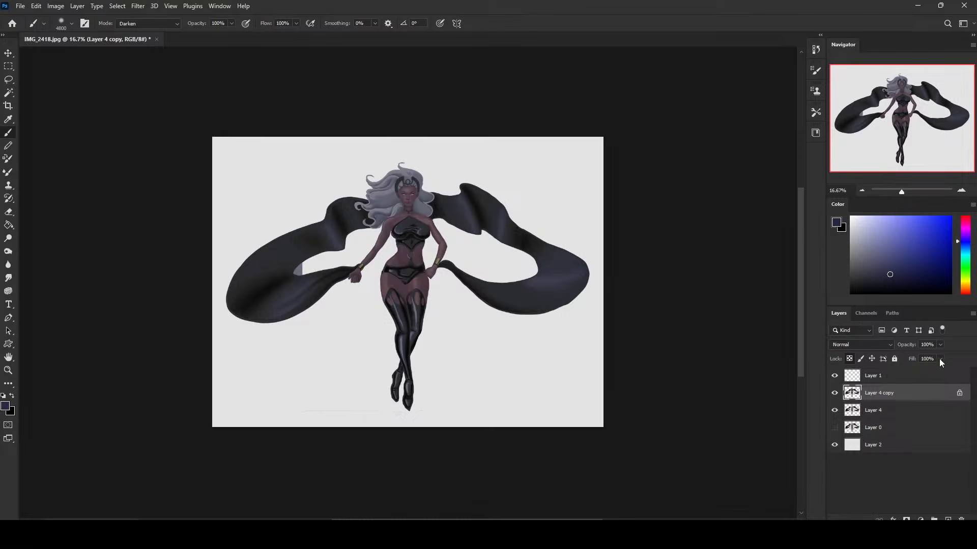
# Set Layer 4 copy to the Darken blend mode with a fill of 62%.
pyautogui.click(865, 345)
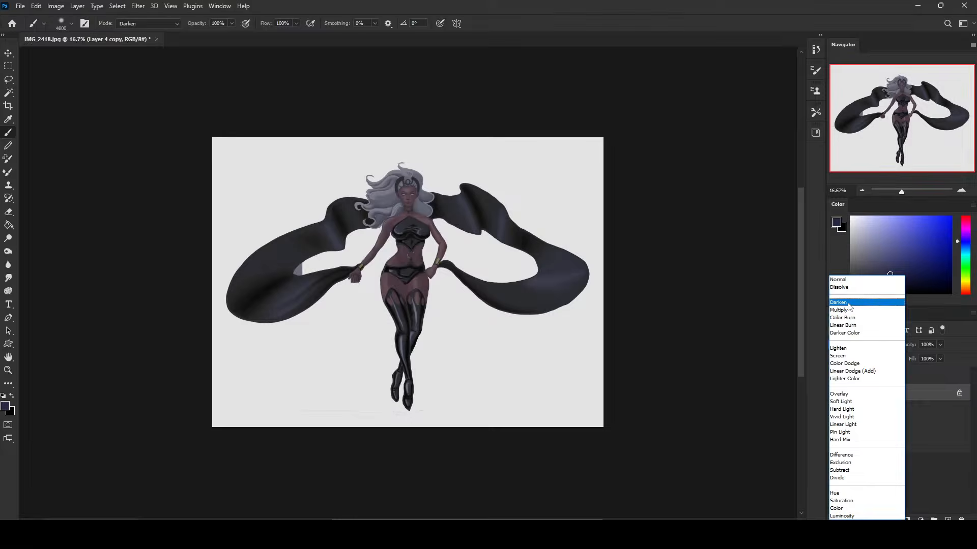
pyautogui.click(859, 304)
pyautogui.moveTo(930, 365); pyautogui.dragTo(923, 371)
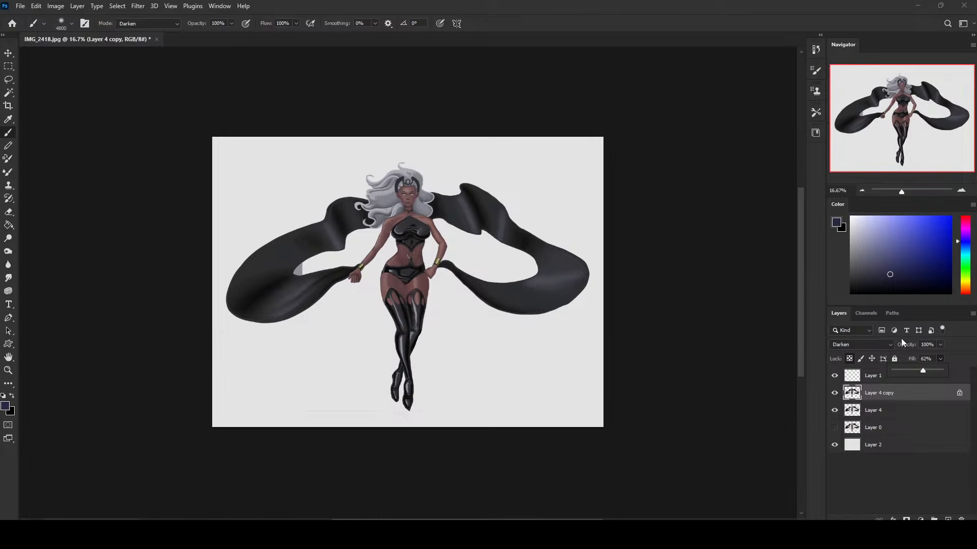
pyautogui.press('m')
pyautogui.rightClick(479, 237)
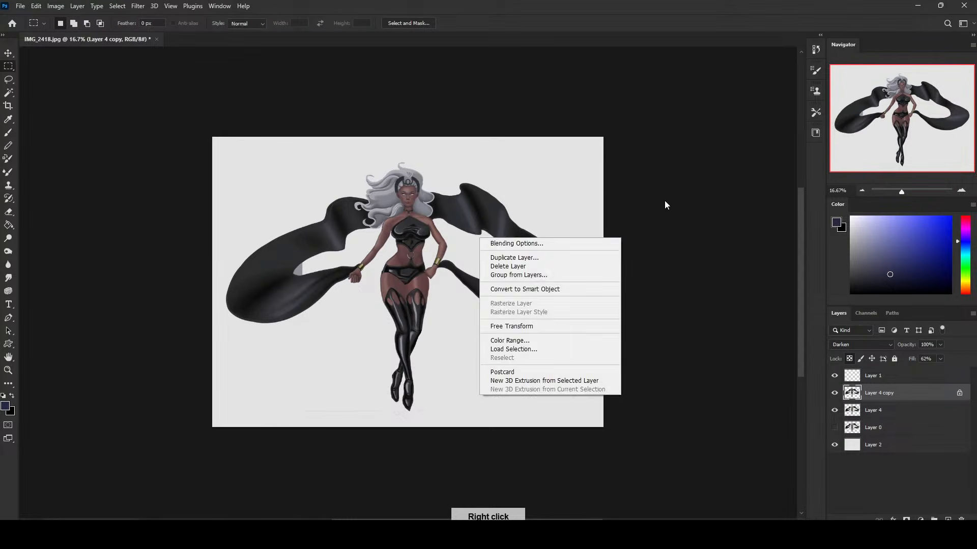
pyautogui.click(664, 202)
# Set up a soft 700 px eraser at 43% opacity for Layer 4 copy and compare the figure with and without that layer.
pyautogui.press('e')
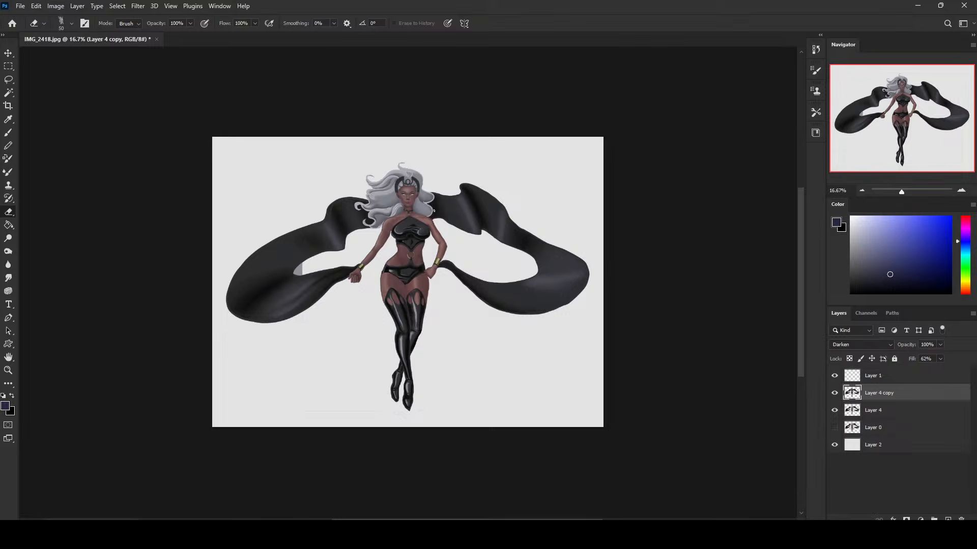
pyautogui.rightClick(505, 218)
pyautogui.click(539, 327)
pyautogui.click(682, 138)
pyautogui.hotkey('ctrl', '=')
pyautogui.press(']')
pyautogui.press(']')
pyautogui.press(']')
pyautogui.press(']')
pyautogui.press(']')
pyautogui.press(']')
pyautogui.press(']')
pyautogui.press(']')
pyautogui.press(']')
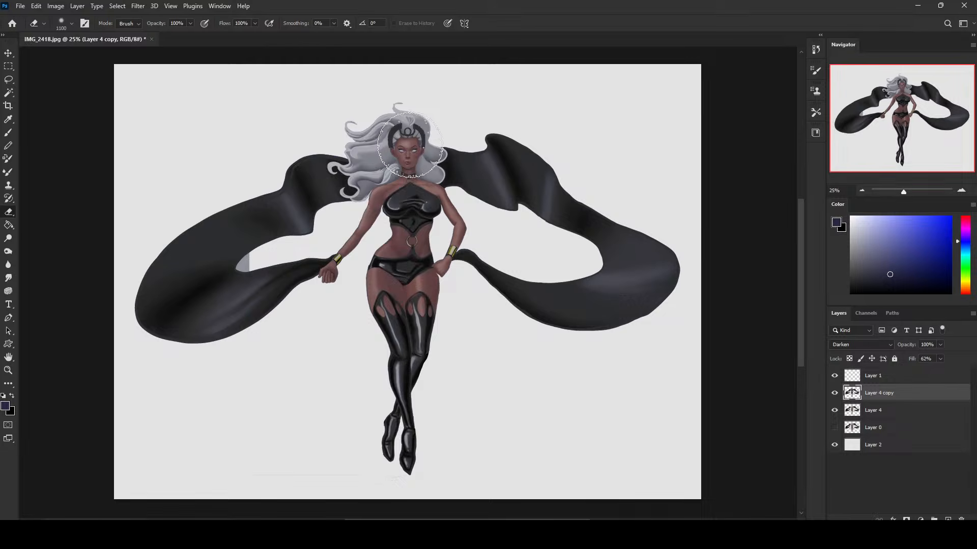
pyautogui.press('[')
pyautogui.press('[')
pyautogui.click(835, 393)
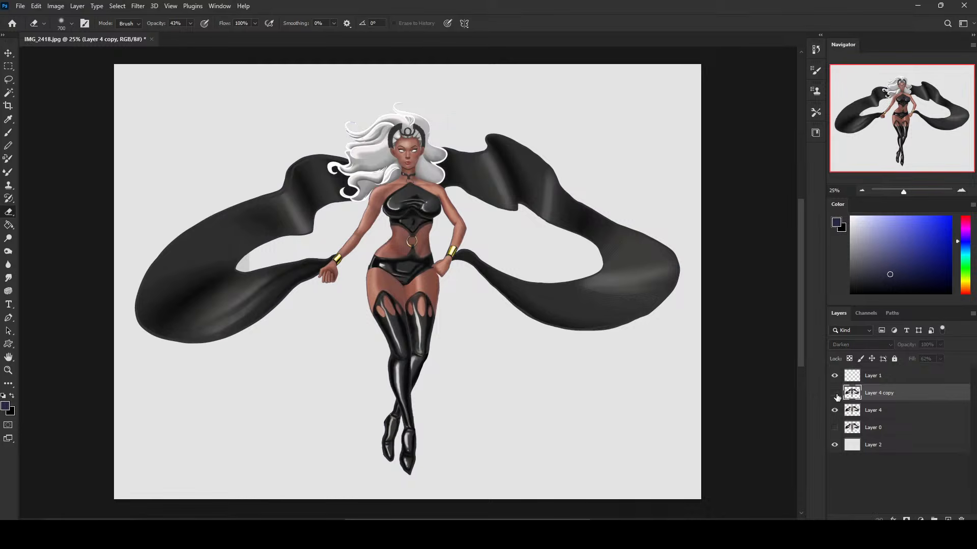
pyautogui.click(835, 393)
pyautogui.click(834, 393)
pyautogui.click(834, 393)
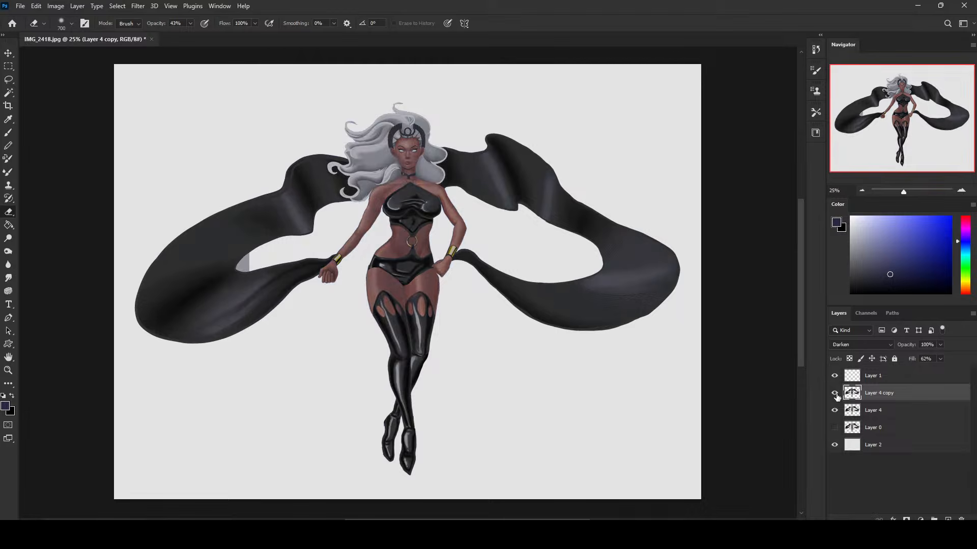
# Raise the eraser opacity to 64%, lighten the face on Layer 4 copy with it, and undo the last stroke.
pyautogui.moveTo(178, 36); pyautogui.dragTo(176, 35)
pyautogui.press('[')
pyautogui.press('[')
pyautogui.press('[')
pyautogui.press('[')
pyautogui.click(190, 23)
pyautogui.moveTo(208, 36); pyautogui.dragTo(214, 35)
pyautogui.press(']')
pyautogui.press(']')
pyautogui.press(']')
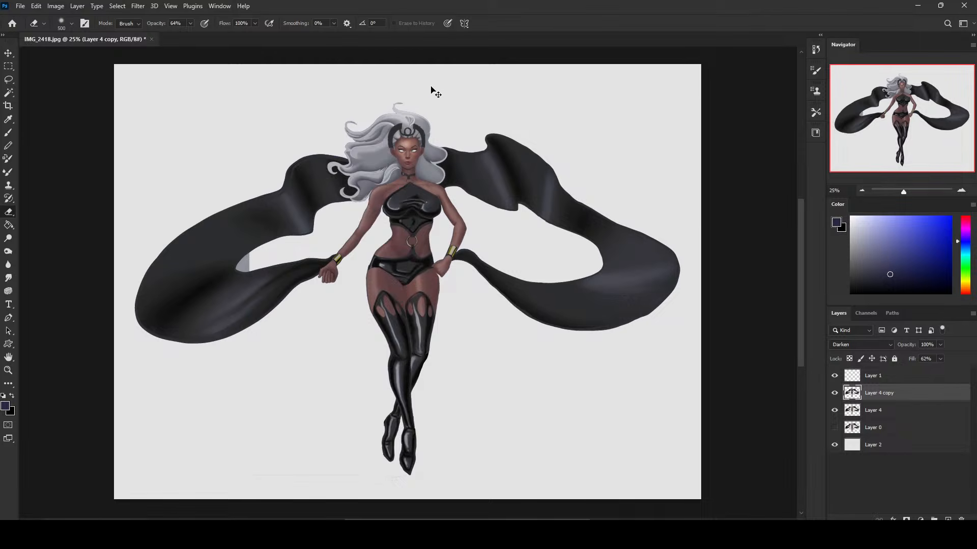
pyautogui.hotkey('ctrl', 'z')
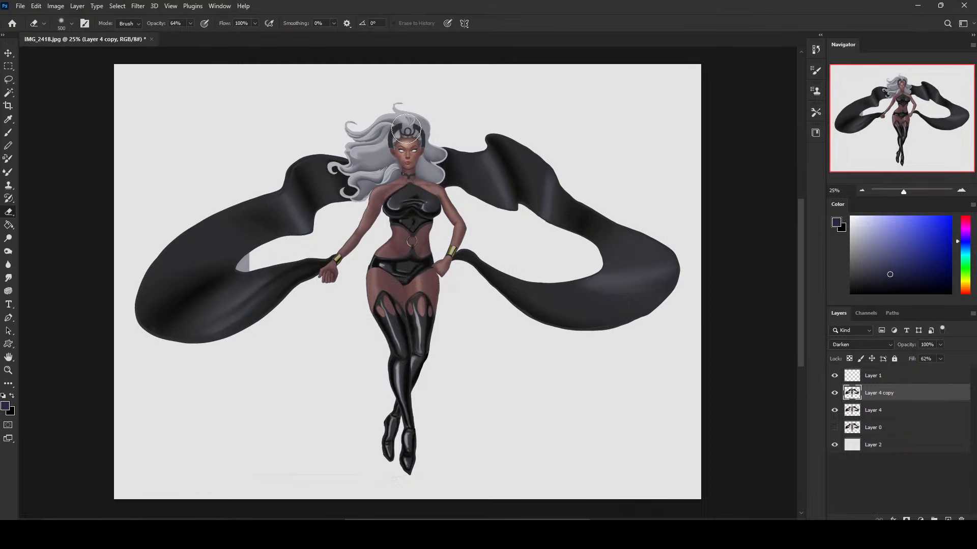
# Erase the dark tint over the face, neck and upper chest, and compare the figure with Layer 4 copy hidden.
pyautogui.press('[')
pyautogui.press('[')
pyautogui.press('[')
pyautogui.press('[')
pyautogui.press('[')
pyautogui.press(']')
pyautogui.press(']')
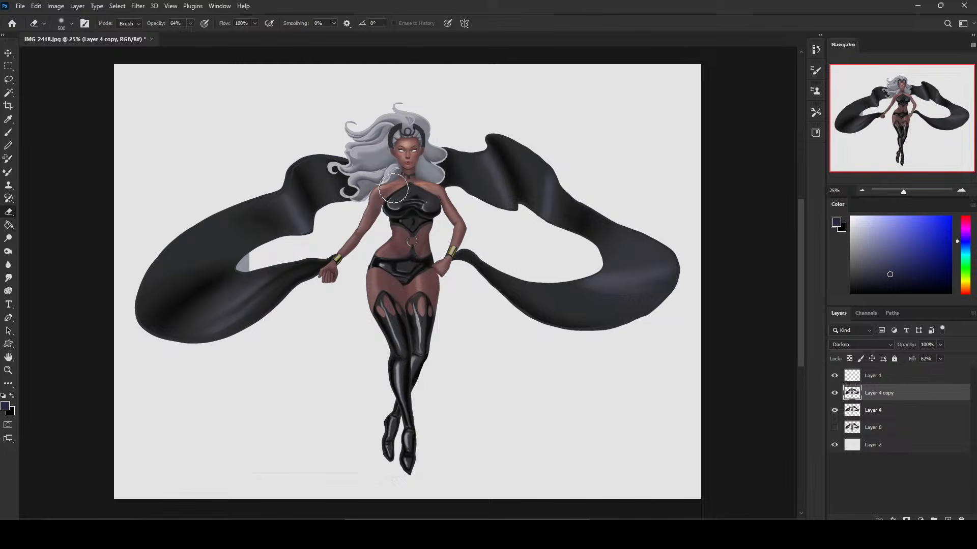
pyautogui.press('[')
pyautogui.press('[')
pyautogui.press('[')
pyautogui.press('[')
pyautogui.press('[')
pyautogui.press('[')
pyautogui.click(835, 394)
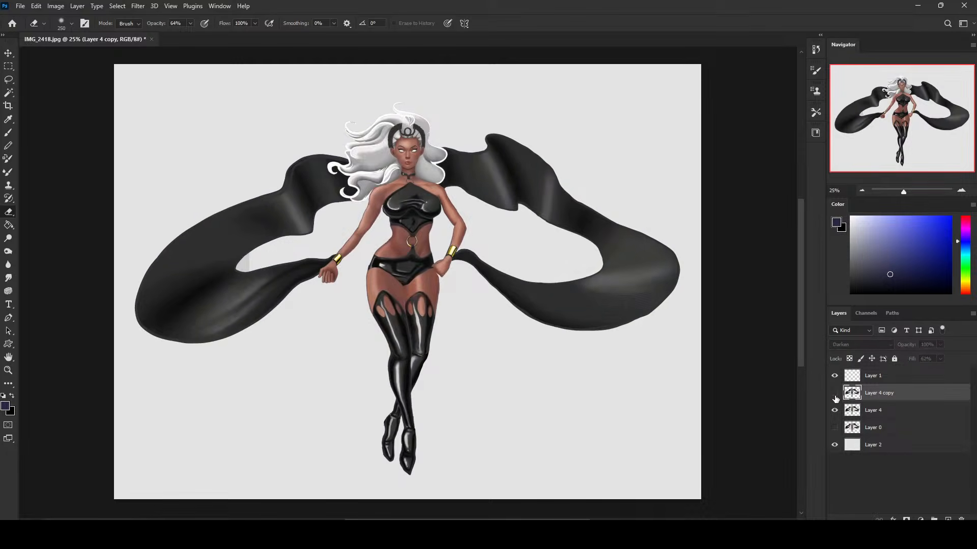
pyautogui.click(834, 394)
pyautogui.click(835, 394)
pyautogui.click(835, 393)
# Erase parts of the dark tint along the shoulders, torso and thighs on Layer 4 copy, varying the eraser size.
pyautogui.press(']')
pyautogui.press(']')
pyautogui.press(']')
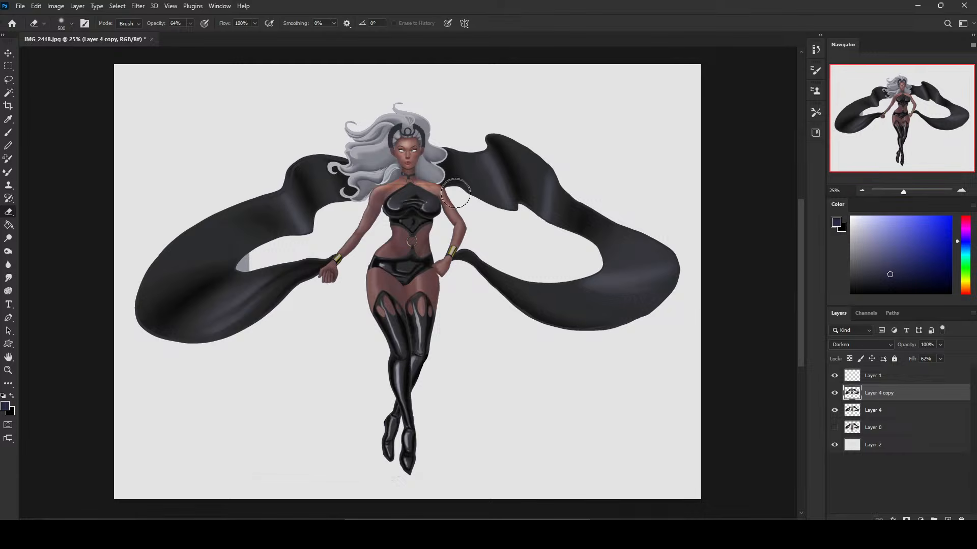
pyautogui.press('[')
pyautogui.press(']')
pyautogui.press(']')
pyautogui.press(']')
pyautogui.press('[')
pyautogui.press('[')
pyautogui.press('[')
pyautogui.press('[')
pyautogui.press('[')
pyautogui.press(']')
pyautogui.press(']')
pyautogui.press(']')
pyautogui.press(']')
pyautogui.press('[')
pyautogui.press('[')
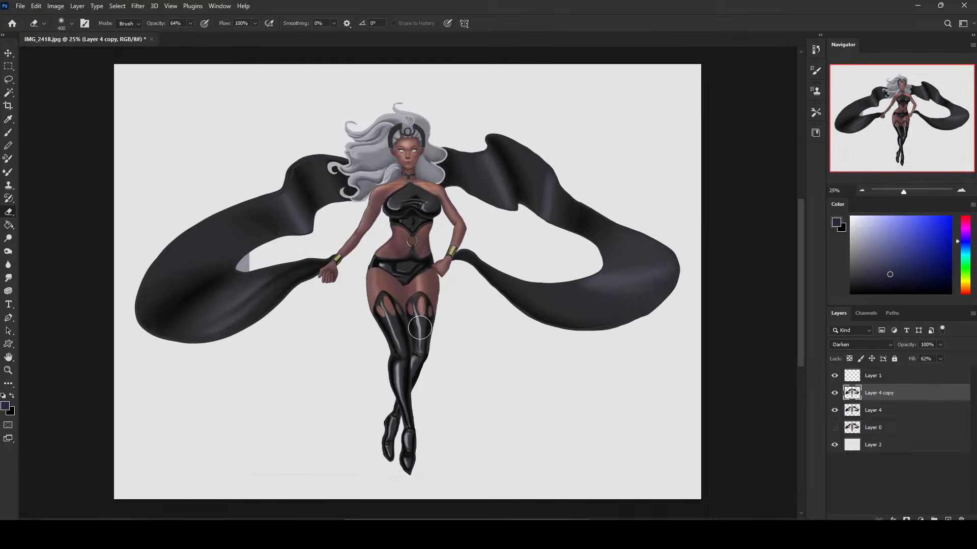
# Erase the dark tint over the midriff, belly ring and briefs to bring back their highlights.
pyautogui.press(']')
pyautogui.press(']')
pyautogui.press('[')
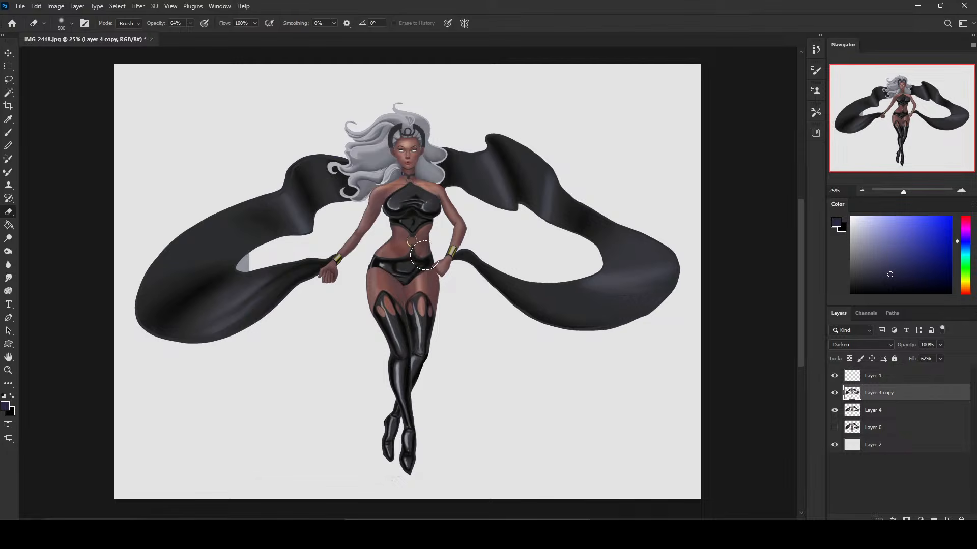
pyautogui.press('[')
pyautogui.press('[')
pyautogui.press('[')
pyautogui.press('[')
pyautogui.press('[')
pyautogui.press('[')
pyautogui.click(901, 411)
pyautogui.hotkey('ctrl', 'shift', 'alt', 'n')
pyautogui.press('b')
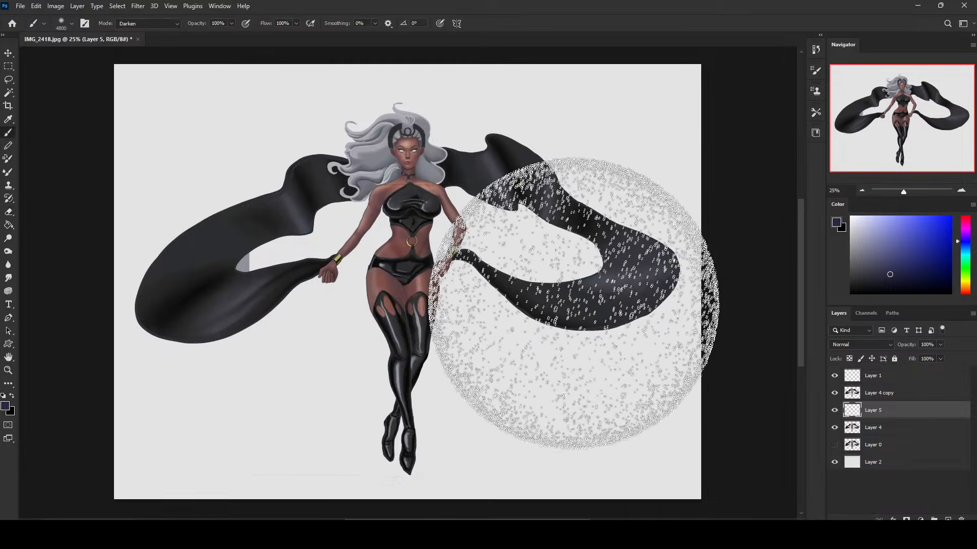
pyautogui.hotkey('ctrl', 'z')
# Compare the figure with and without the dark tint of Layer 4 copy.
pyautogui.click(834, 396)
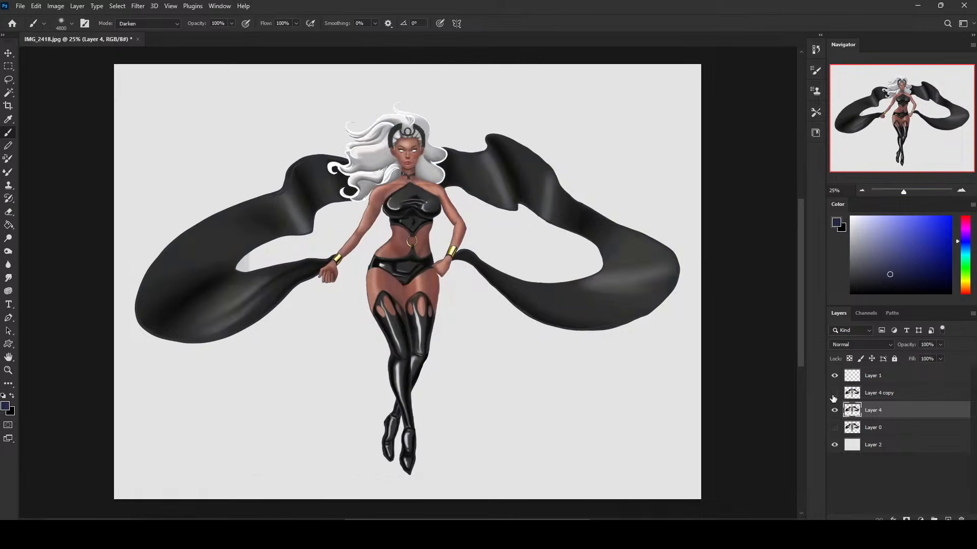
pyautogui.click(834, 396)
pyautogui.click(834, 396)
pyautogui.click(834, 394)
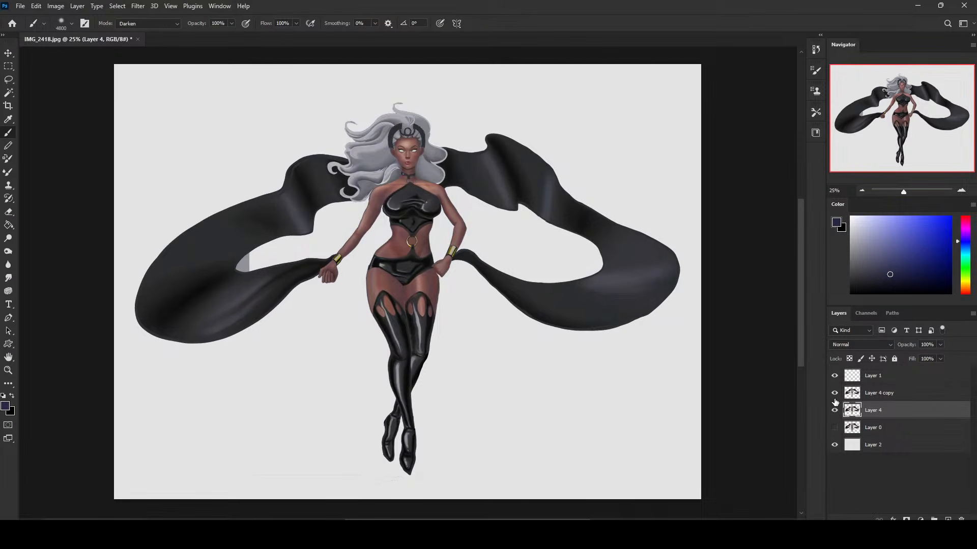
pyautogui.click(835, 400)
pyautogui.click(836, 400)
# Refine the erased highlights around the midriff on Layer 4 copy with a soft eraser of varying size.
pyautogui.press('e')
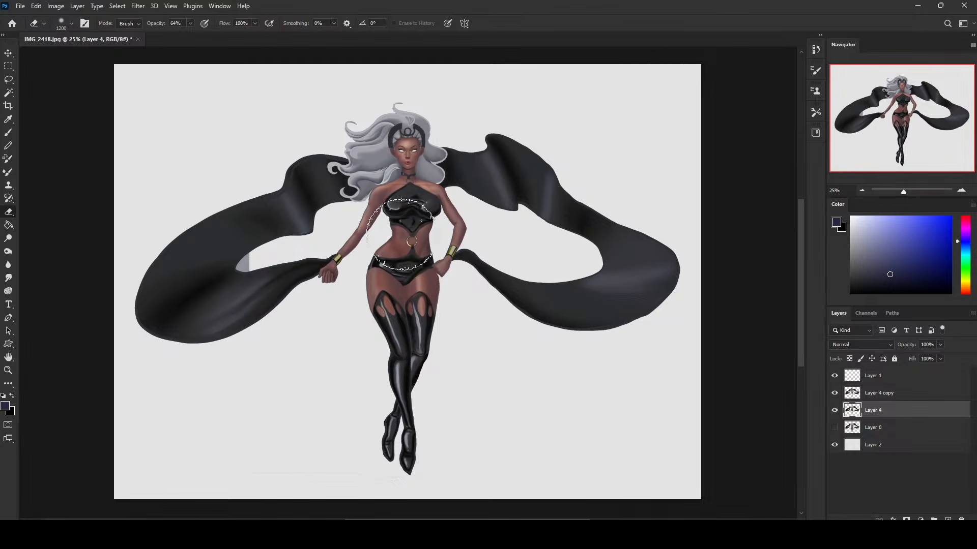
pyautogui.press(']')
pyautogui.click(905, 394)
pyautogui.press('[')
pyautogui.press('[')
pyautogui.press('[')
pyautogui.press('[')
pyautogui.press('[')
pyautogui.press('[')
pyautogui.press('[')
pyautogui.press('[')
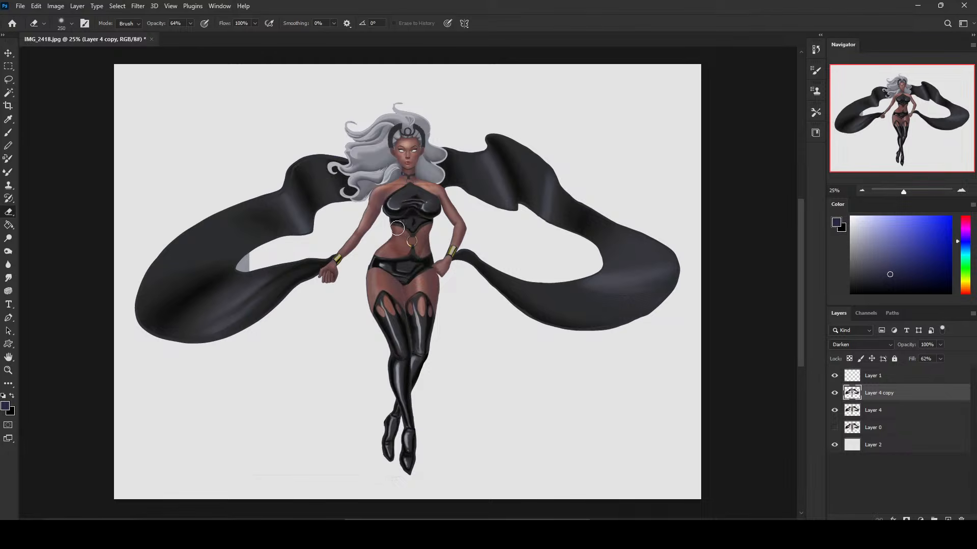
pyautogui.press(']')
pyautogui.press(']')
pyautogui.press(']')
pyautogui.press(']')
pyautogui.press('[')
pyautogui.press('[')
pyautogui.press('[')
pyautogui.press('[')
# Merge Layer 4 copy down into Layer 4.
pyautogui.rightClick(900, 405)
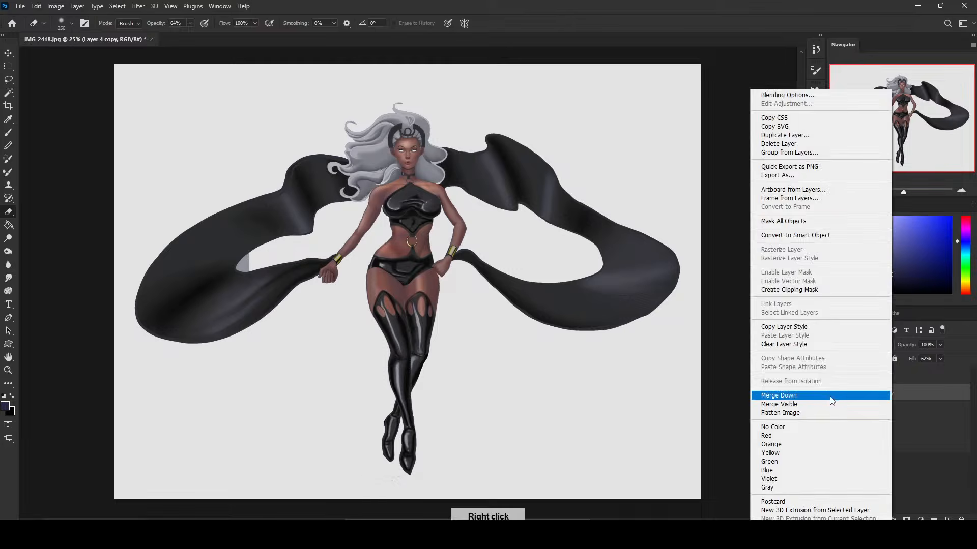
pyautogui.click(813, 394)
pyautogui.press(']')
pyautogui.press(']')
pyautogui.press(']')
pyautogui.press(']')
pyautogui.press(']')
pyautogui.press(']')
pyautogui.press(']')
pyautogui.press(']')
pyautogui.press(']')
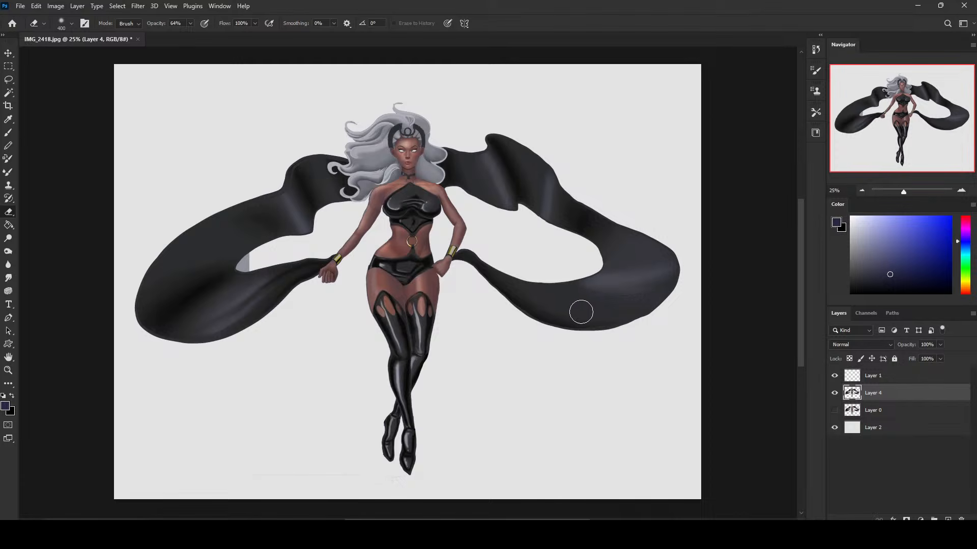
# Add a new layer directly above Layer 0 and choose the 30 px Istebraks Sketching brush for painting on it.
pyautogui.click(907, 413)
pyautogui.click(947, 518)
pyautogui.press('b')
pyautogui.rightClick(494, 234)
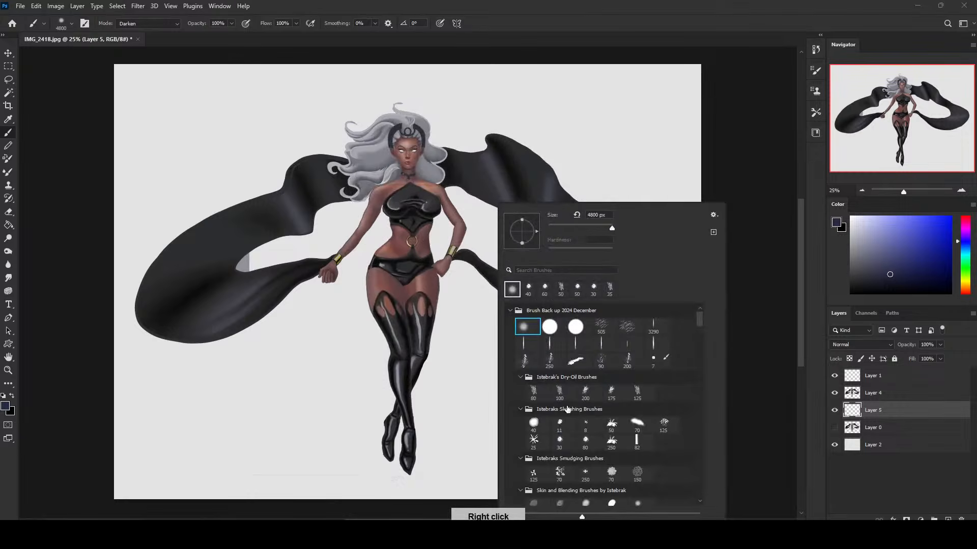
pyautogui.click(562, 441)
pyautogui.click(750, 147)
pyautogui.hotkey('ctrl', '+')
pyautogui.hotkey('ctrl', '+')
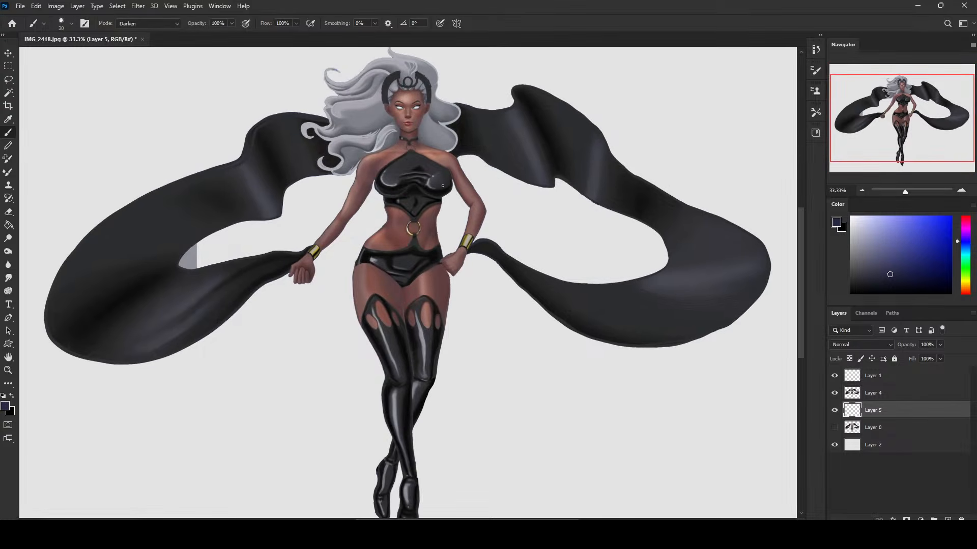
# Touch up the edges of the arms and bracelet wrist on Layer 5 using skin and dark tones sampled from the figure.
pyautogui.keyDown('alt'); pyautogui.click(455, 181); pyautogui.keyUp('alt')
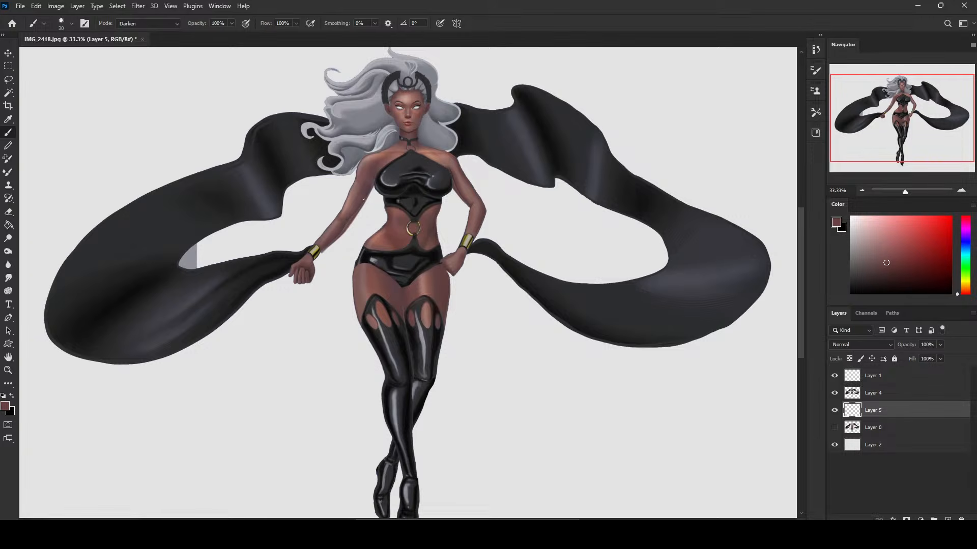
pyautogui.keyDown('alt'); pyautogui.click(315, 253); pyautogui.keyUp('alt')
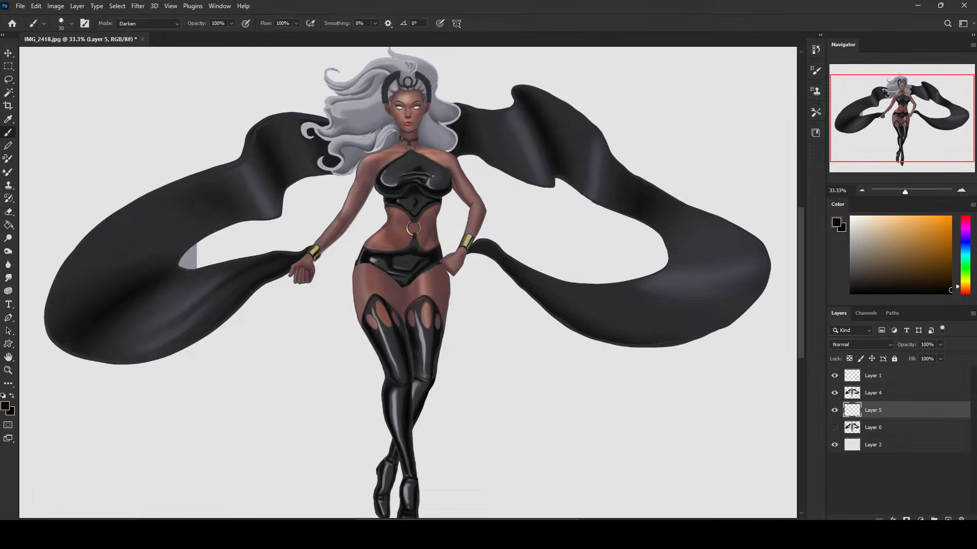
pyautogui.keyDown('alt'); pyautogui.click(337, 232); pyautogui.keyUp('alt')
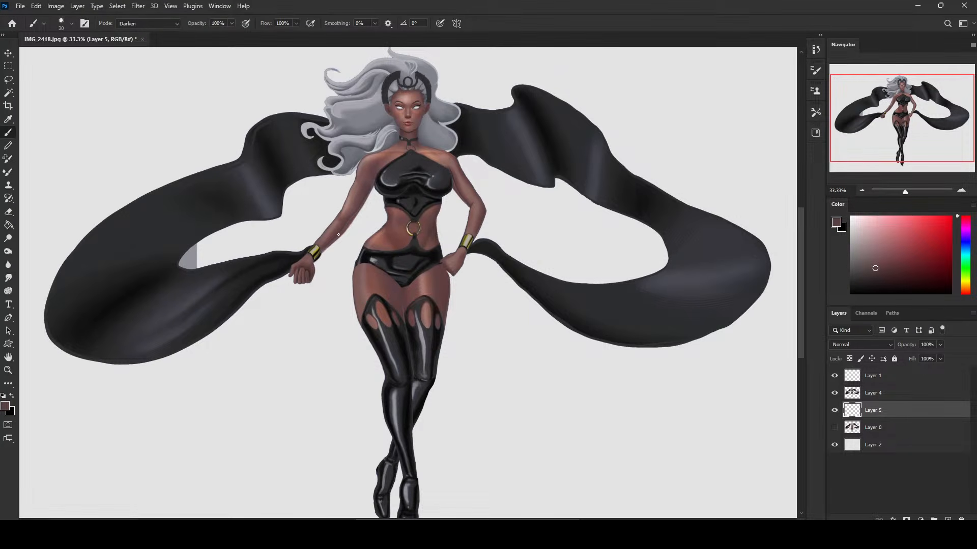
pyautogui.keyDown('alt'); pyautogui.click(318, 257); pyautogui.keyUp('alt')
# Clean up the new paint near the wrist on Layer 5 with the eraser set to the 30 px sketching tip.
pyautogui.press('e')
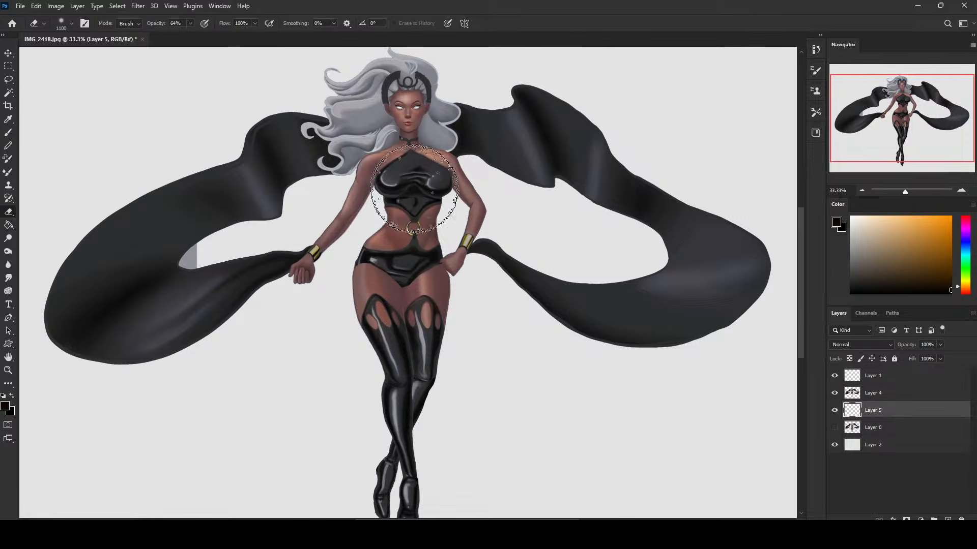
pyautogui.rightClick(445, 202)
pyautogui.click(513, 442)
pyautogui.click(331, 251)
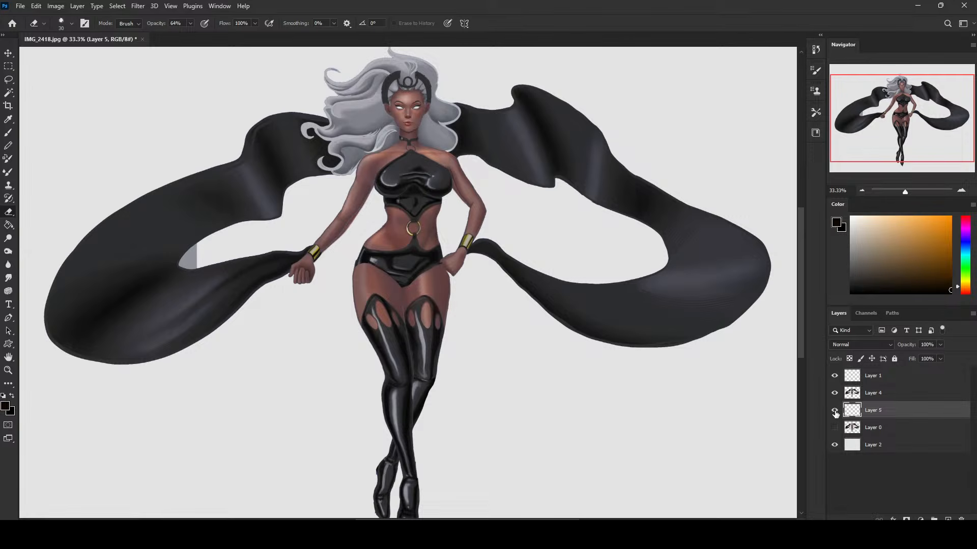
# Compare the figure with and without the edge touch-ups on Layer 5.
pyautogui.click(835, 412)
pyautogui.click(835, 412)
pyautogui.click(835, 412)
pyautogui.click(836, 413)
pyautogui.click(837, 414)
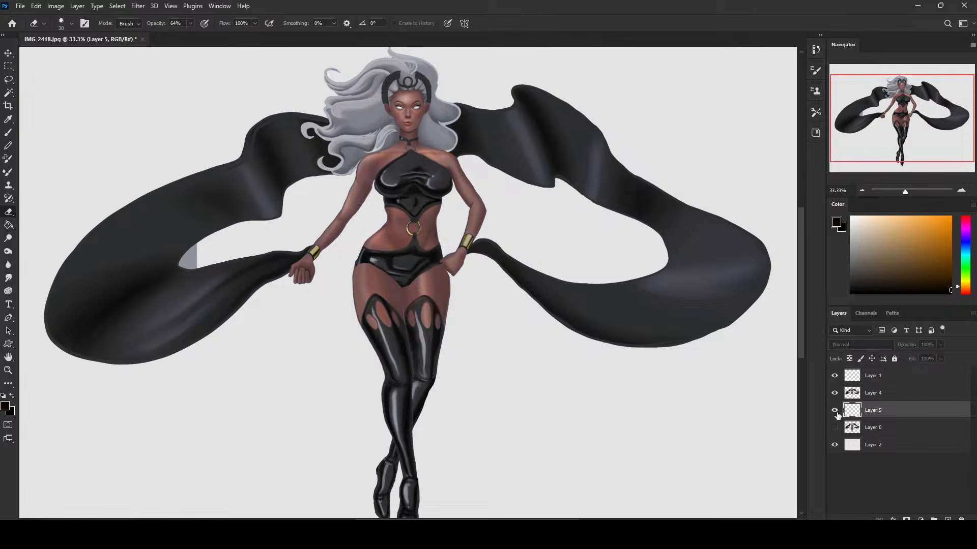
pyautogui.click(835, 412)
pyautogui.click(835, 412)
pyautogui.click(834, 412)
pyautogui.click(835, 414)
# Merge Layer 4 down into Layer 5 and sample a skin tone from the upper arm for the brush.
pyautogui.rightClick(890, 396)
pyautogui.click(765, 395)
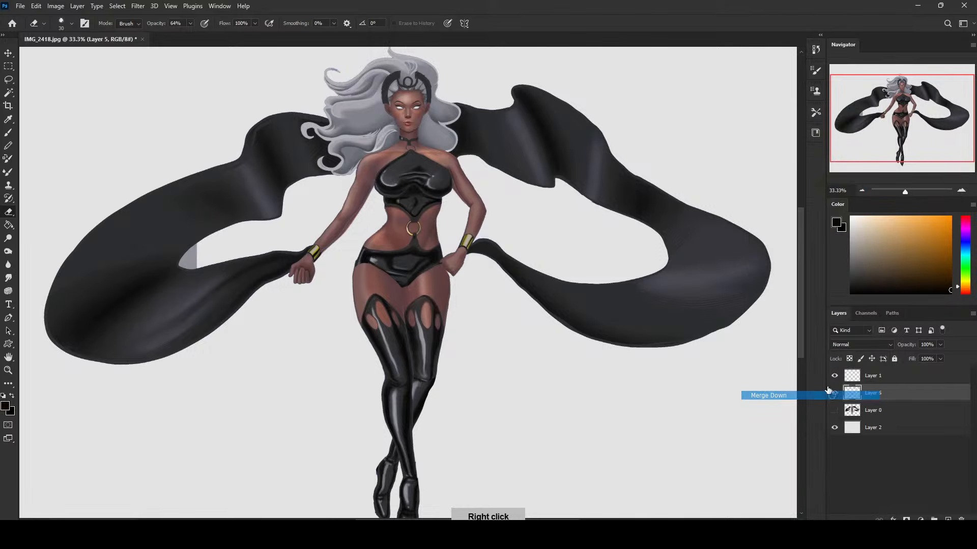
pyautogui.press('b')
pyautogui.keyDown('alt'); pyautogui.click(455, 184); pyautogui.keyUp('alt')
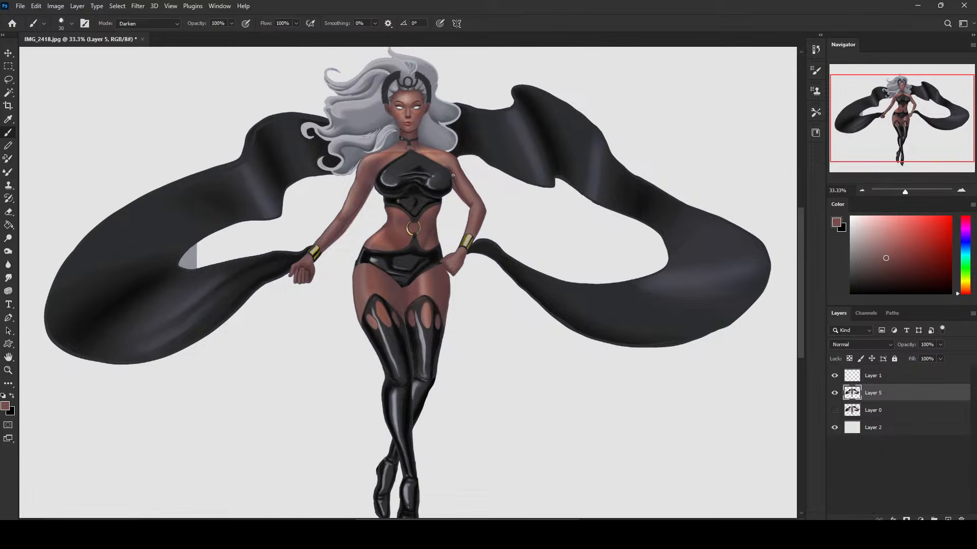
# Set the brush mode to Normal, lock the transparent pixels of Layer 5, and sample a light skin tone from the shoulder.
pyautogui.click(150, 24)
pyautogui.click(149, 32)
pyautogui.keyDown('alt'); pyautogui.click(447, 157); pyautogui.keyUp('alt')
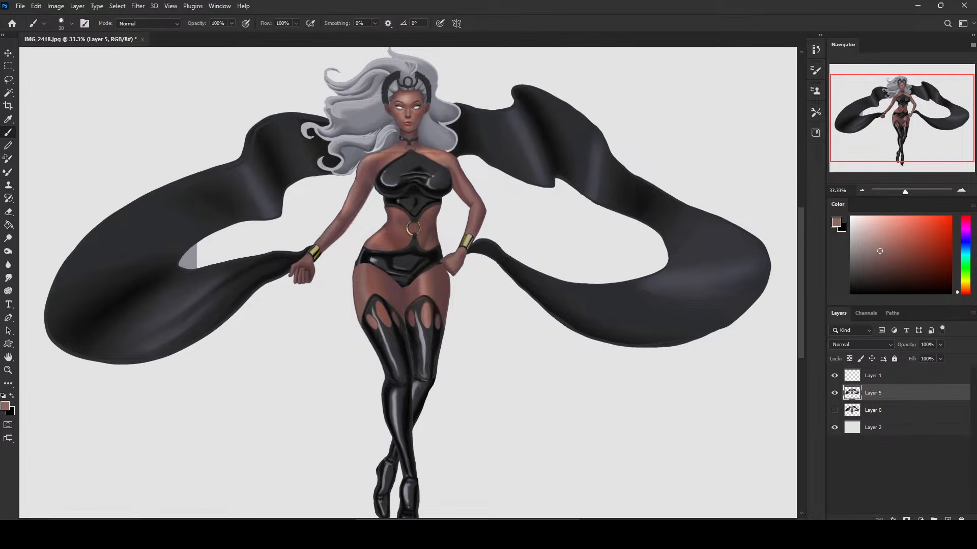
pyautogui.click(850, 359)
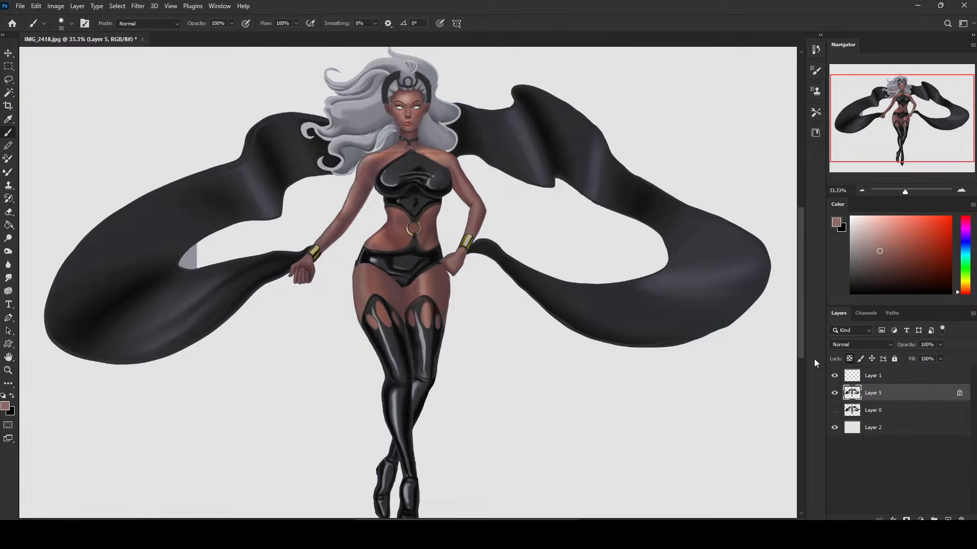
pyautogui.keyDown('alt'); pyautogui.click(434, 156); pyautogui.keyUp('alt')
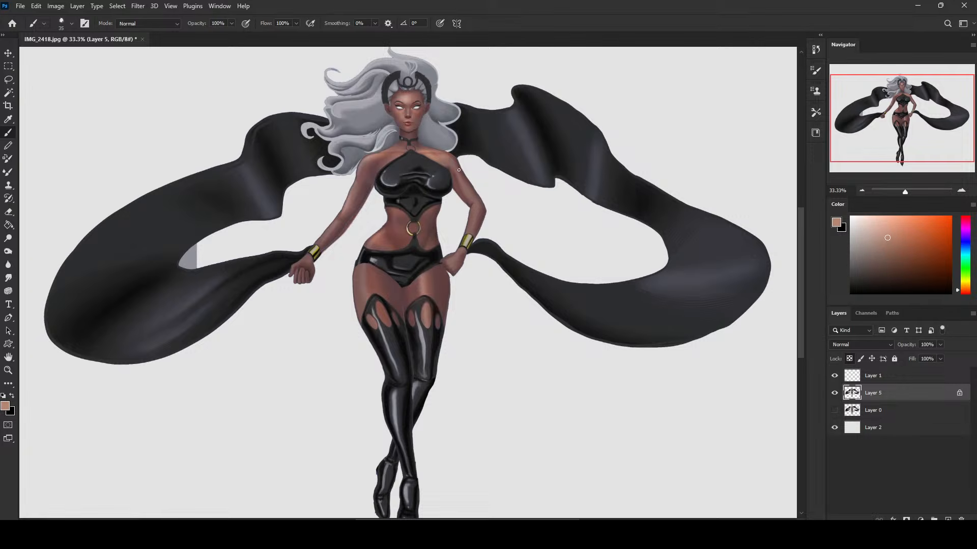
# Switch to the soft round brush at 400 px and set its opacity to 67%.
pyautogui.press(']')
pyautogui.press(']')
pyautogui.press(']')
pyautogui.press(']')
pyautogui.press(']')
pyautogui.press(']')
pyautogui.rightClick(521, 169)
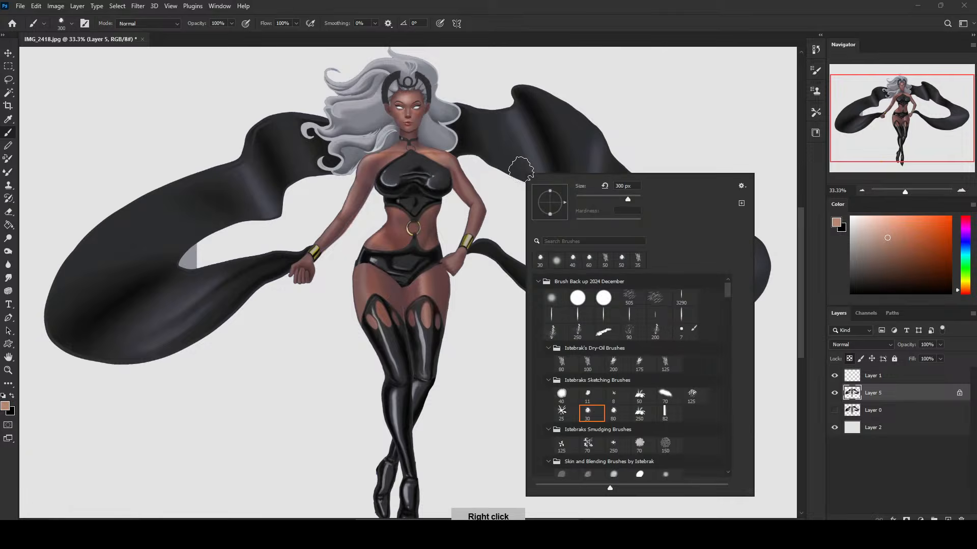
pyautogui.click(552, 297)
pyautogui.click(645, 88)
pyautogui.press(']')
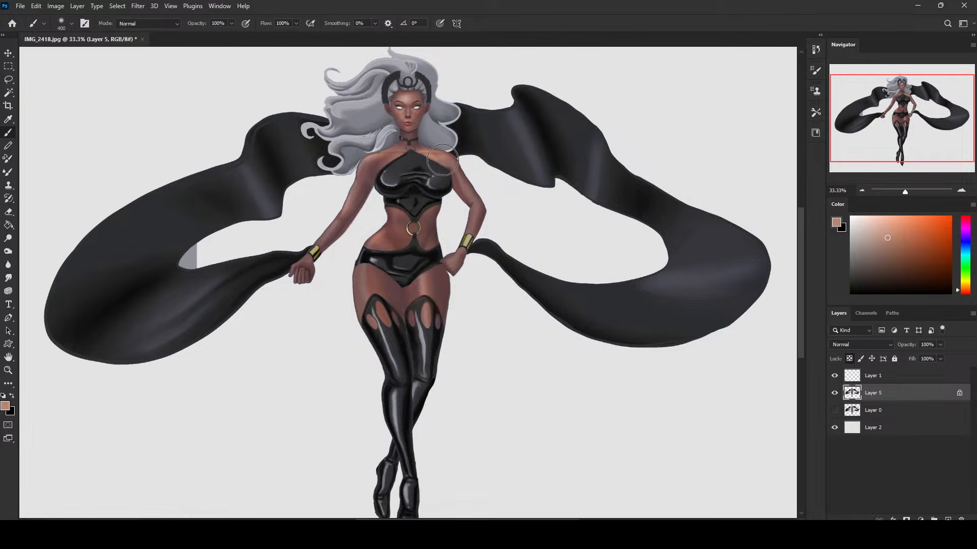
pyautogui.click(232, 24)
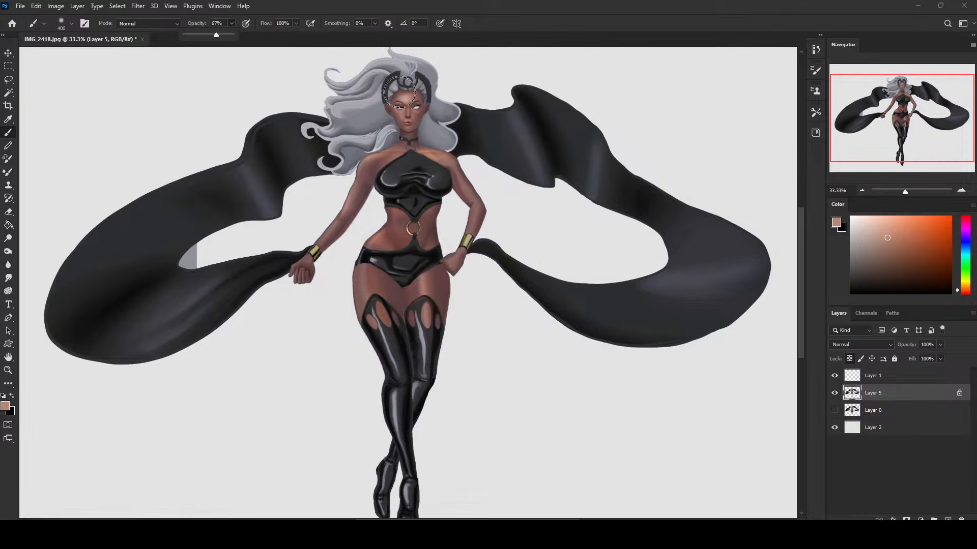
# Paint soft peach highlights over both shoulders and the collarbone on Layer 5.
pyautogui.click(443, 158)
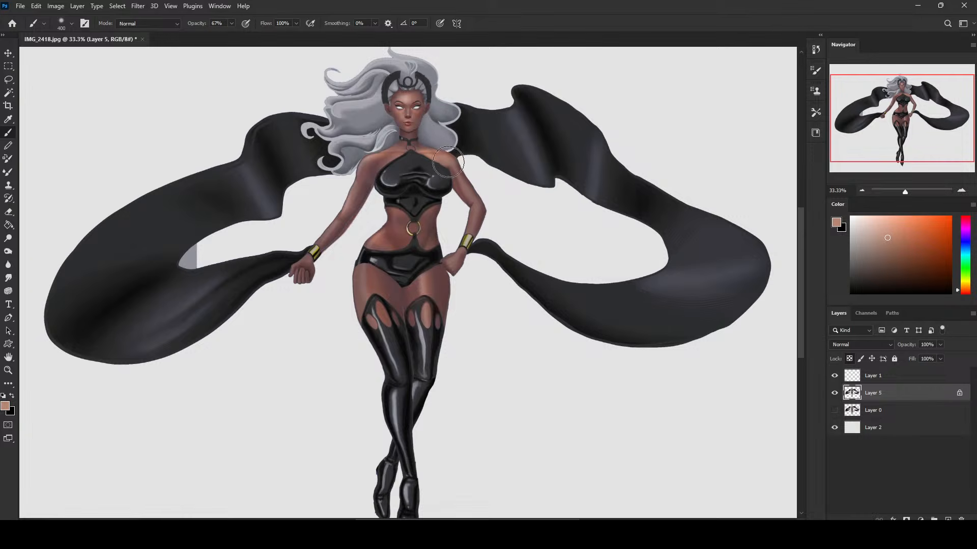
pyautogui.moveTo(448, 162); pyautogui.dragTo(432, 149)
pyautogui.moveTo(377, 161)
pyautogui.mouseDown()
pyautogui.moveTo(364, 163)
pyautogui.moveTo(373, 162)
pyautogui.mouseUp()
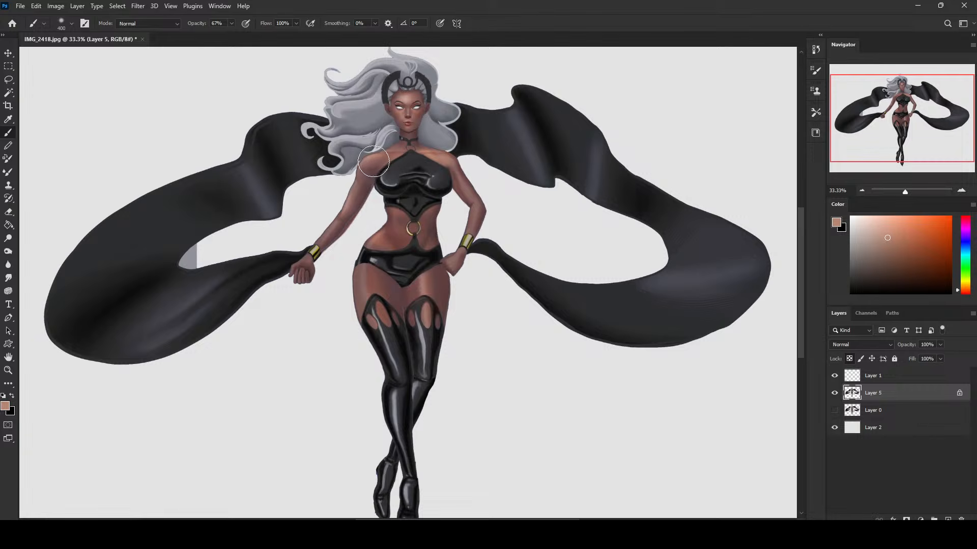
# Lower the brush opacity to 41% and blend the shoulders with sampled skin tones using the 400 px soft brush.
pyautogui.click(232, 23)
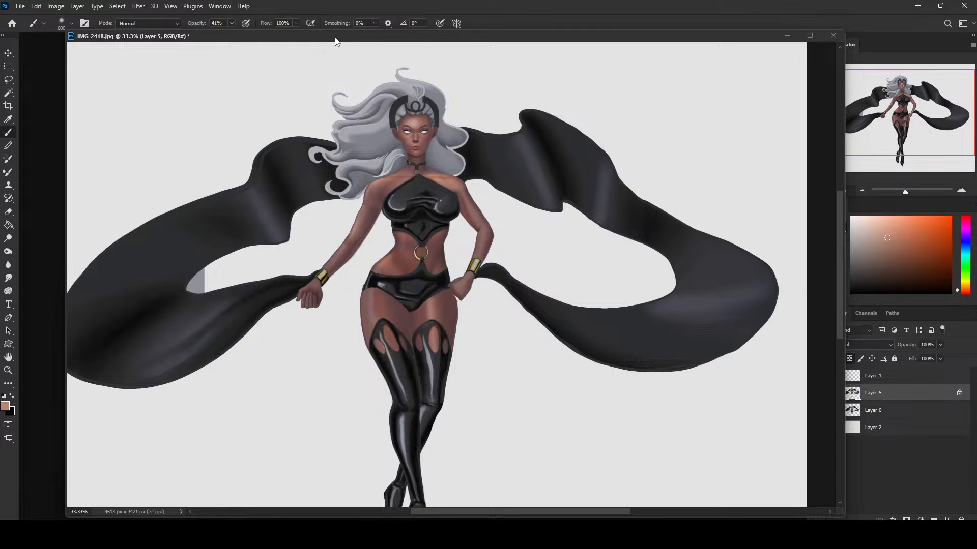
pyautogui.moveTo(338, 38); pyautogui.dragTo(374, 41)
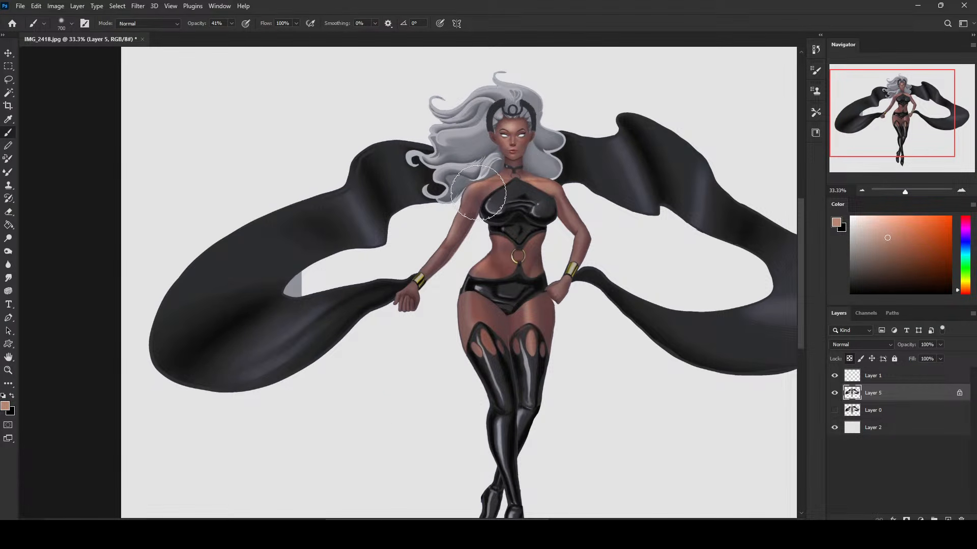
pyautogui.press('[')
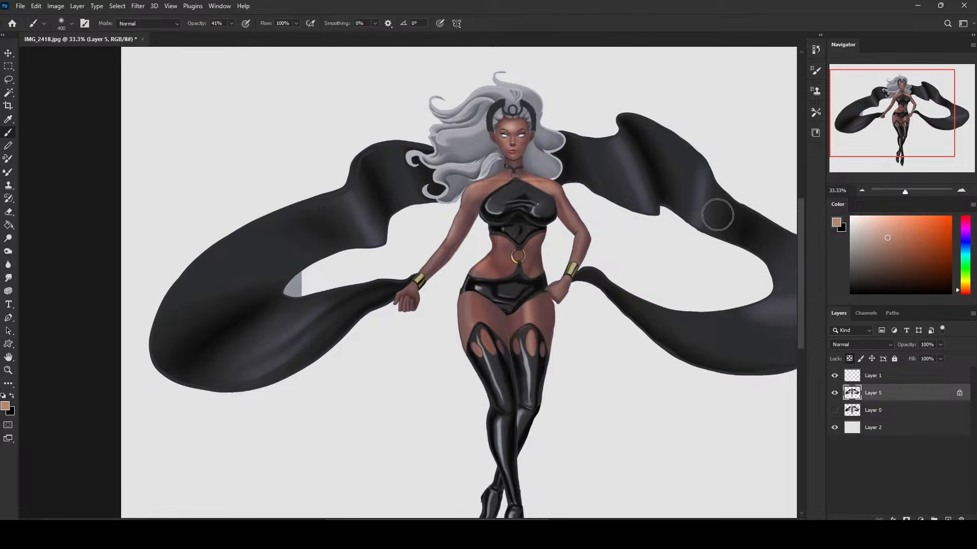
pyautogui.keyDown('alt'); pyautogui.click(483, 196); pyautogui.keyUp('alt')
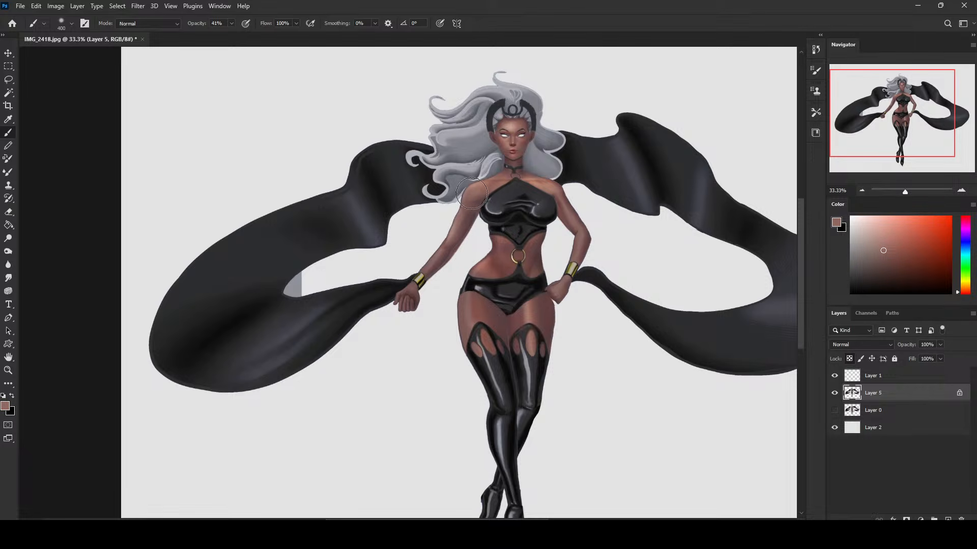
pyautogui.keyDown('alt'); pyautogui.click(479, 188); pyautogui.keyUp('alt')
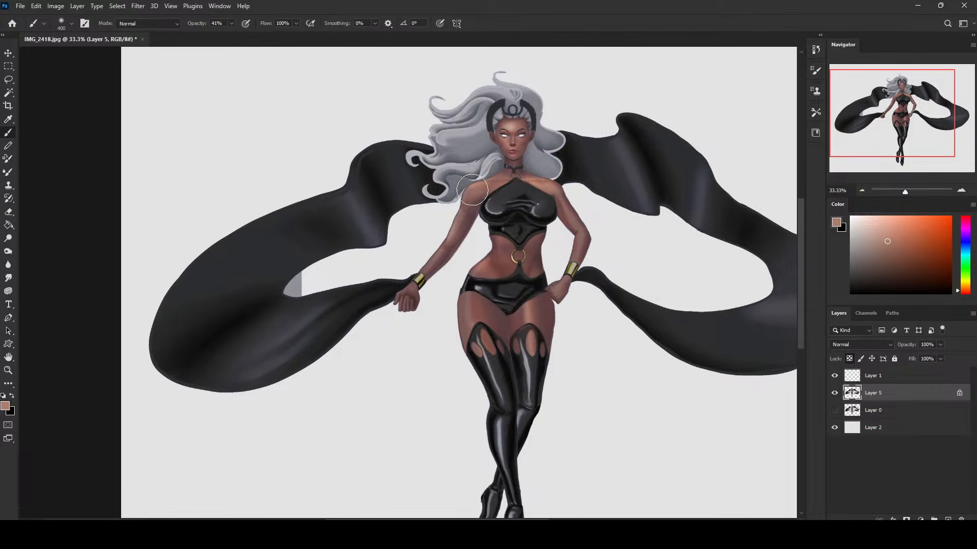
pyautogui.moveTo(472, 190); pyautogui.dragTo(546, 182)
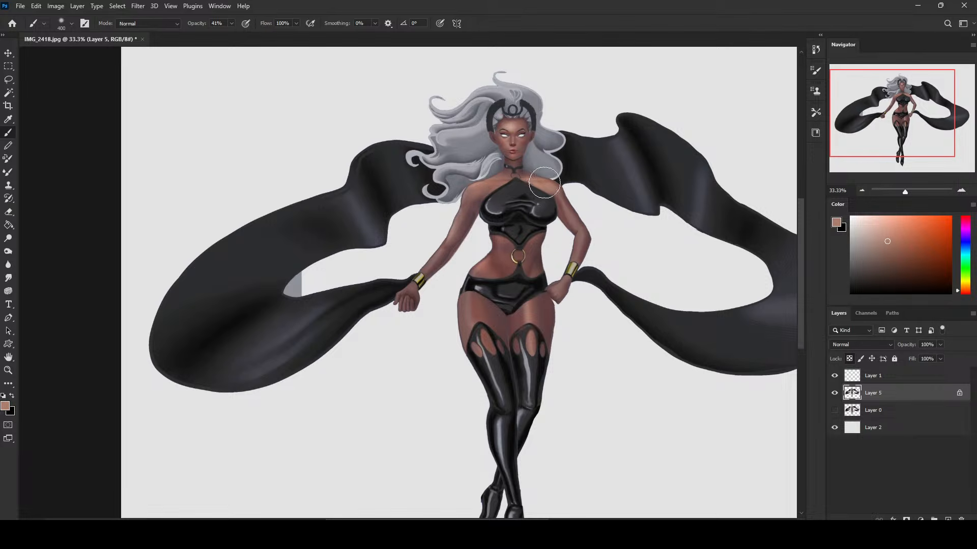
pyautogui.keyDown('alt'); pyautogui.click(476, 210); pyautogui.keyUp('alt')
# Pick a dark purplish shadow color and shade the upper arm beside the chest, resampling tones from the arm.
pyautogui.click(897, 281)
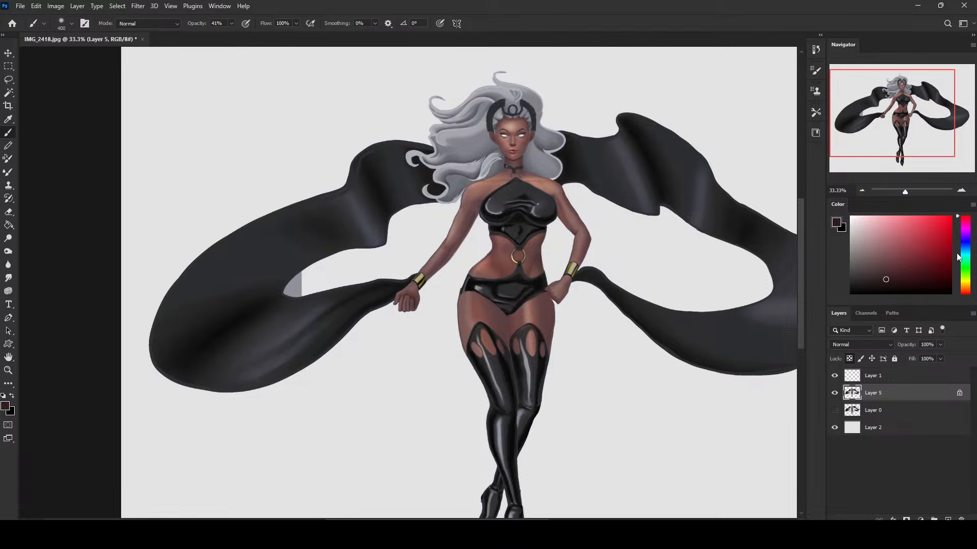
pyautogui.moveTo(969, 223)
pyautogui.mouseDown()
pyautogui.moveTo(969, 299)
pyautogui.moveTo(966, 233)
pyautogui.mouseUp()
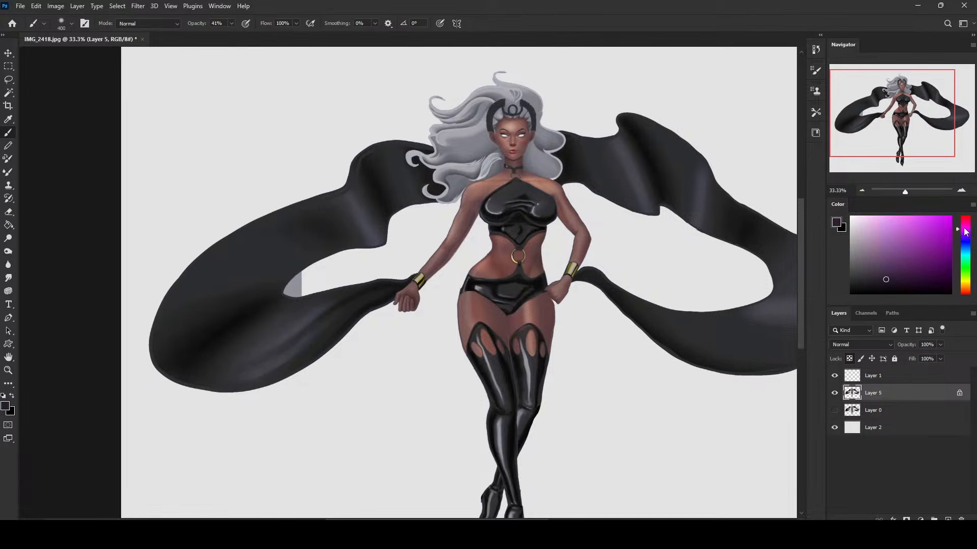
pyautogui.click(889, 280)
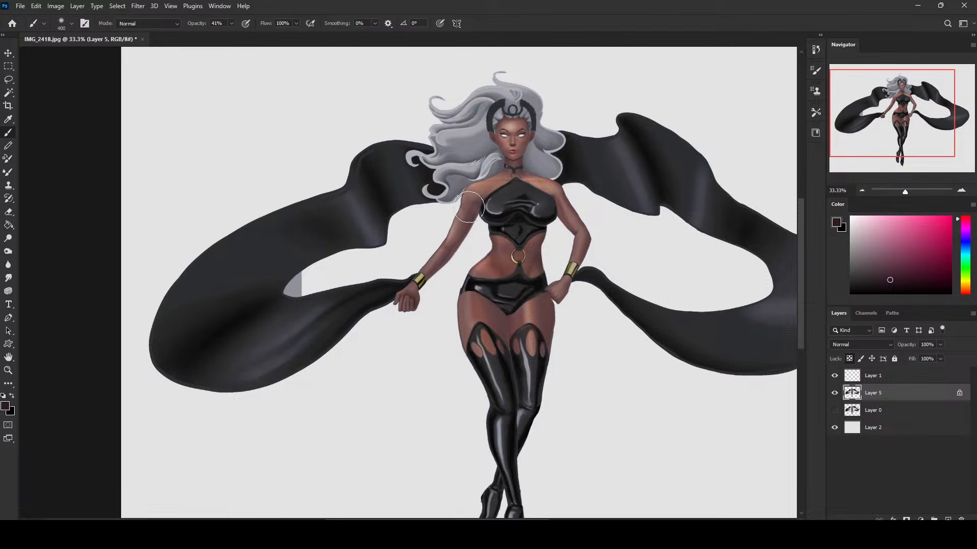
pyautogui.keyDown('alt'); pyautogui.click(561, 201); pyautogui.keyUp('alt')
pyautogui.keyDown('alt'); pyautogui.click(564, 198); pyautogui.keyUp('alt')
pyautogui.keyDown('alt'); pyautogui.click(556, 198); pyautogui.keyUp('alt')
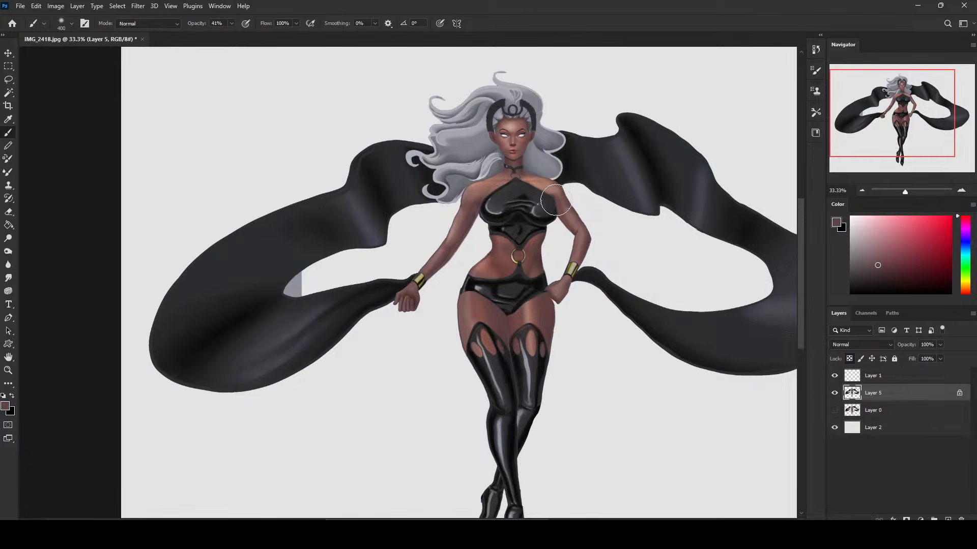
# Set the brush to Darken mode at 73% opacity and shade the arms softly with the mauve tone, varying the brush size.
pyautogui.click(148, 23)
pyautogui.click(168, 54)
pyautogui.click(231, 23)
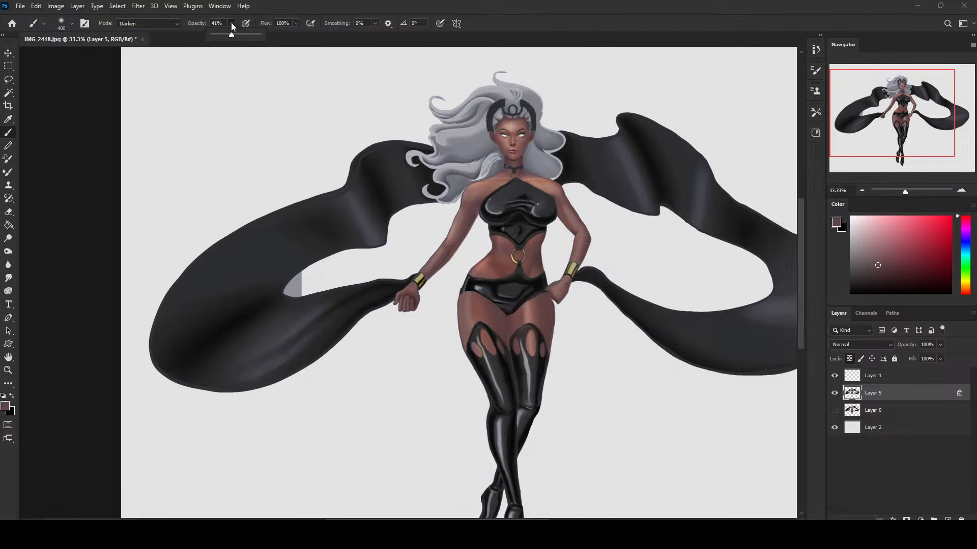
pyautogui.moveTo(233, 35); pyautogui.dragTo(246, 35)
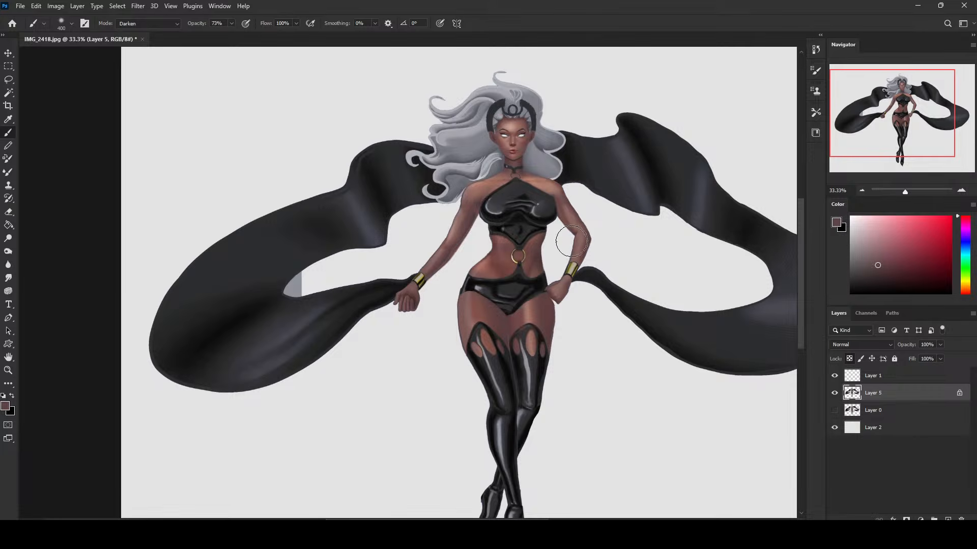
pyautogui.hotkey('ctrl', '-')
pyautogui.hotkey('ctrl', '-')
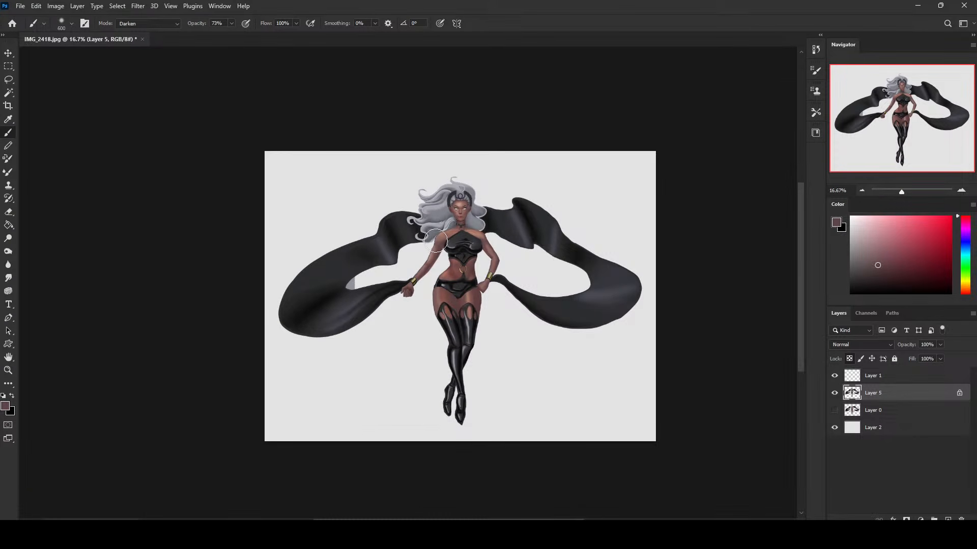
pyautogui.press(']')
pyautogui.press(']')
pyautogui.press('[')
pyautogui.hotkey('ctrl', '+')
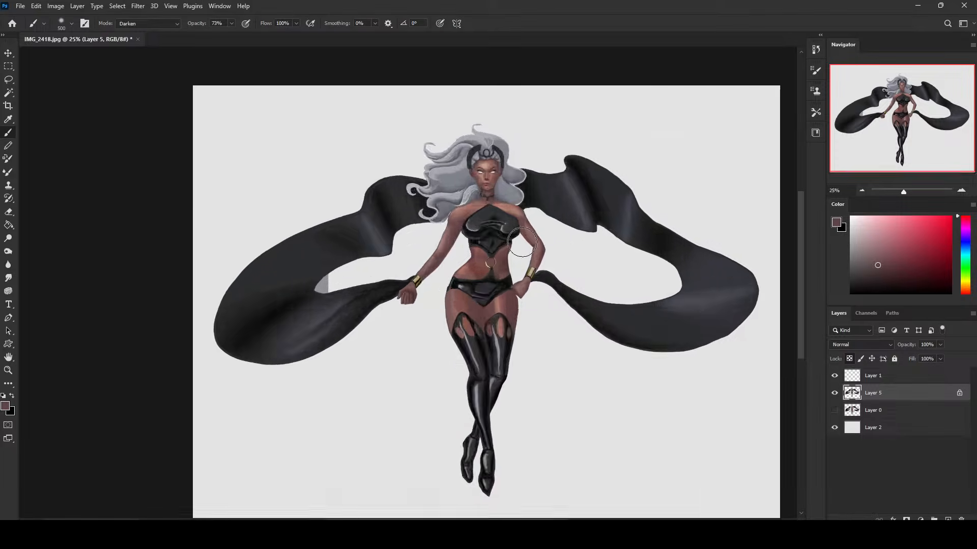
# Return the brush to Normal mode and refine the neck and collarbone with a smaller soft brush and sampled skin tones.
pyautogui.keyDown('alt'); pyautogui.click(503, 209); pyautogui.keyUp('alt')
pyautogui.press('[')
pyautogui.press('[')
pyautogui.press('[')
pyautogui.click(152, 21)
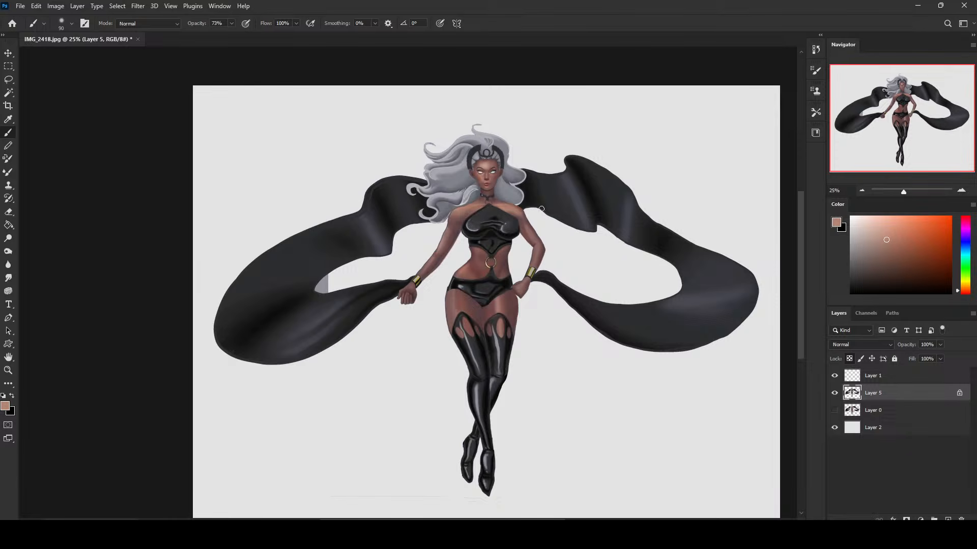
pyautogui.keyDown('alt'); pyautogui.click(486, 195); pyautogui.keyUp('alt')
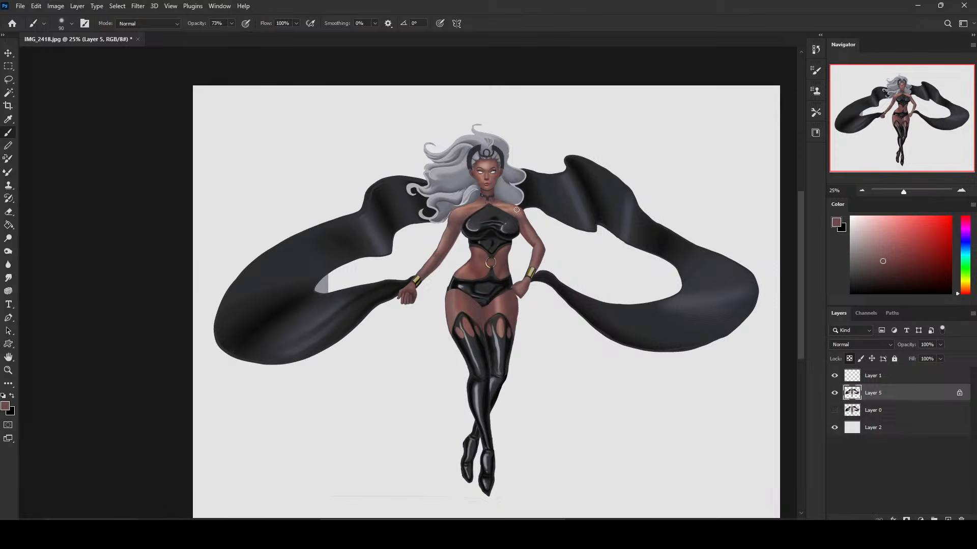
pyautogui.keyDown('alt'); pyautogui.click(465, 205); pyautogui.keyUp('alt')
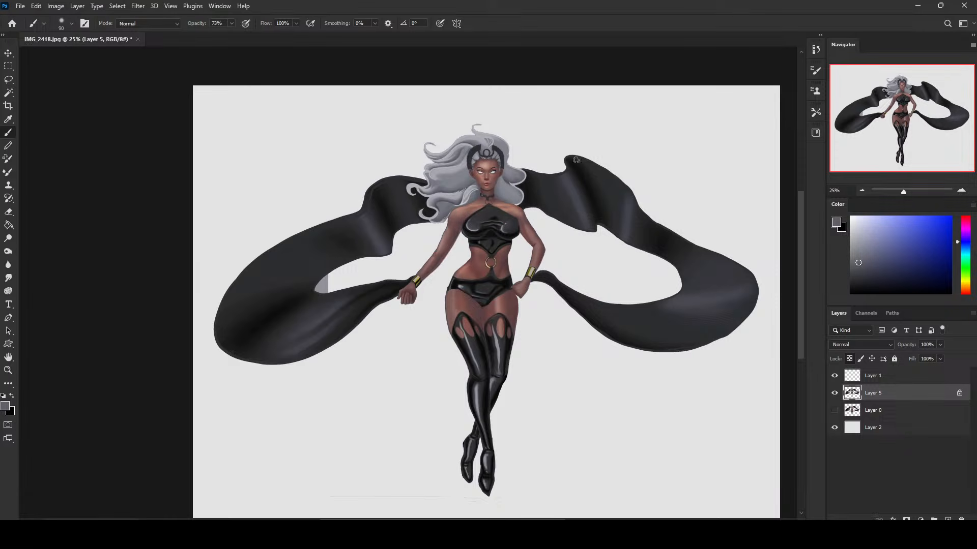
# Blend the shoulder beneath the long hair with a sampled light skin tone, varying the soft brush size.
pyautogui.keyDown('alt'); pyautogui.click(460, 210); pyautogui.keyUp('alt')
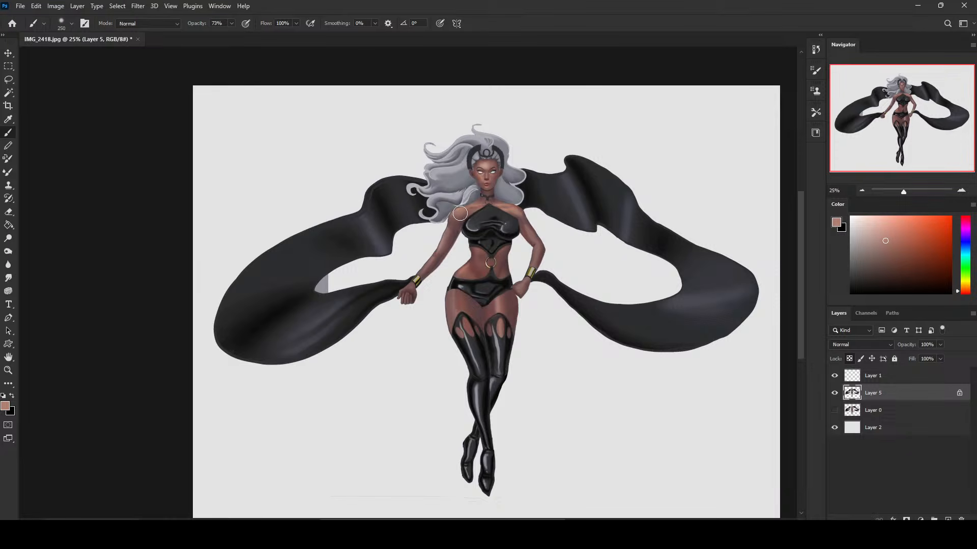
pyautogui.press(']')
pyautogui.press(']')
pyautogui.press('[')
# Blend light and shadow skin tones down the upper arms with the soft brush, sampling colors from the arm.
pyautogui.press('[')
pyautogui.press('[')
pyautogui.press(']')
pyautogui.keyDown('alt'); pyautogui.click(460, 221); pyautogui.keyUp('alt')
pyautogui.press('[')
pyautogui.press('[')
pyautogui.press('[')
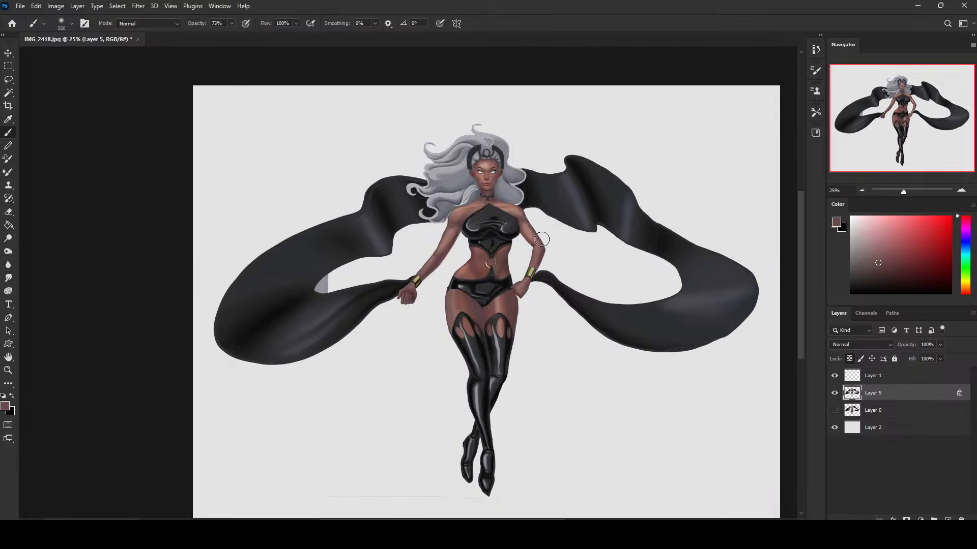
pyautogui.press(']')
pyautogui.press(']')
pyautogui.press(']')
pyautogui.press(']')
pyautogui.keyDown('alt'); pyautogui.click(455, 232); pyautogui.keyUp('alt')
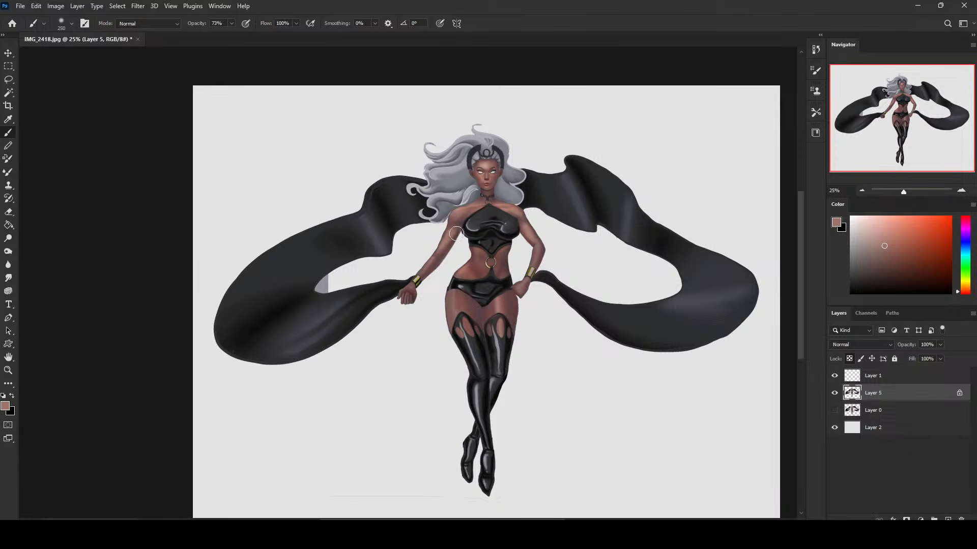
pyautogui.keyDown('alt'); pyautogui.click(444, 233); pyautogui.keyUp('alt')
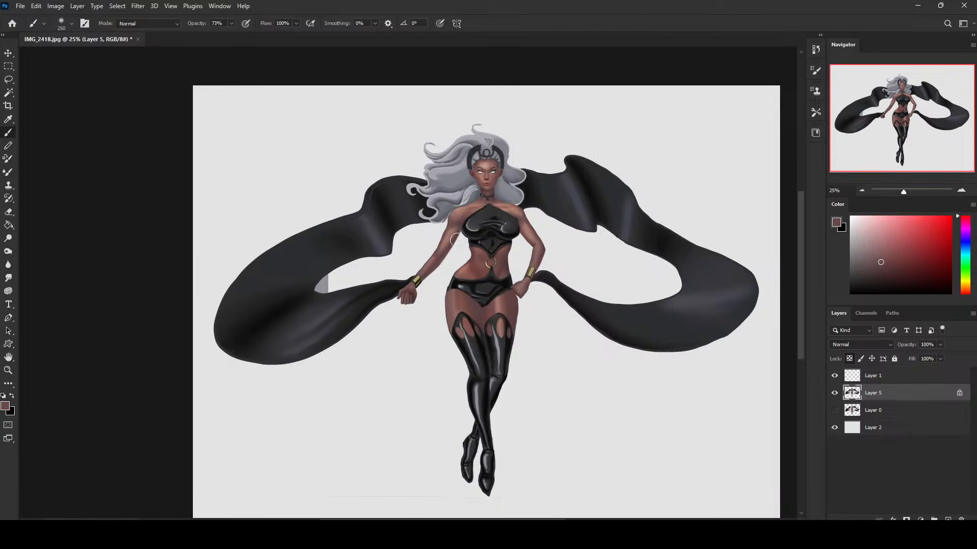
# Sample the light gray background color, lower the brush opacity to 12%, and glaze soft highlights on the shoulder beneath the long hair.
pyautogui.keyDown('alt'); pyautogui.click(482, 164); pyautogui.keyUp('alt')
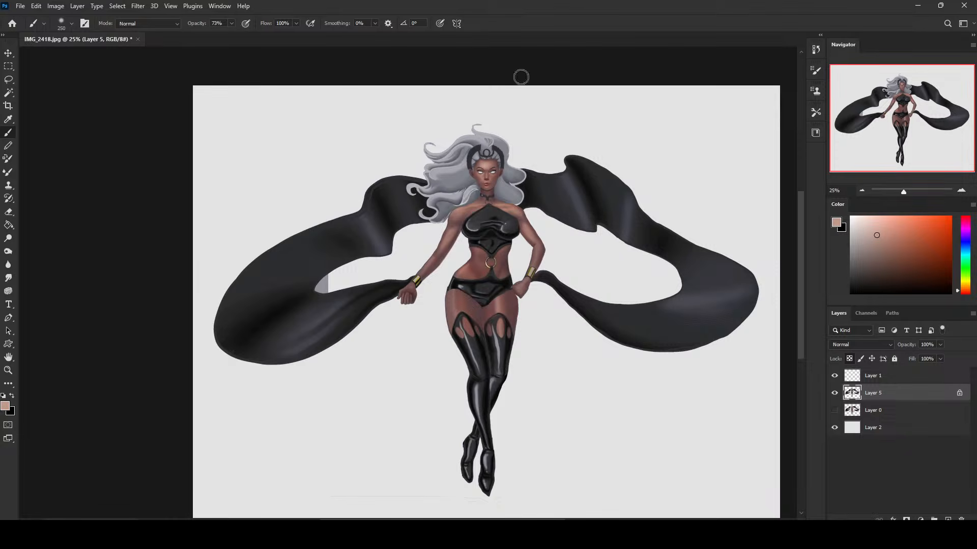
pyautogui.keyDown('alt'); pyautogui.click(609, 130); pyautogui.keyUp('alt')
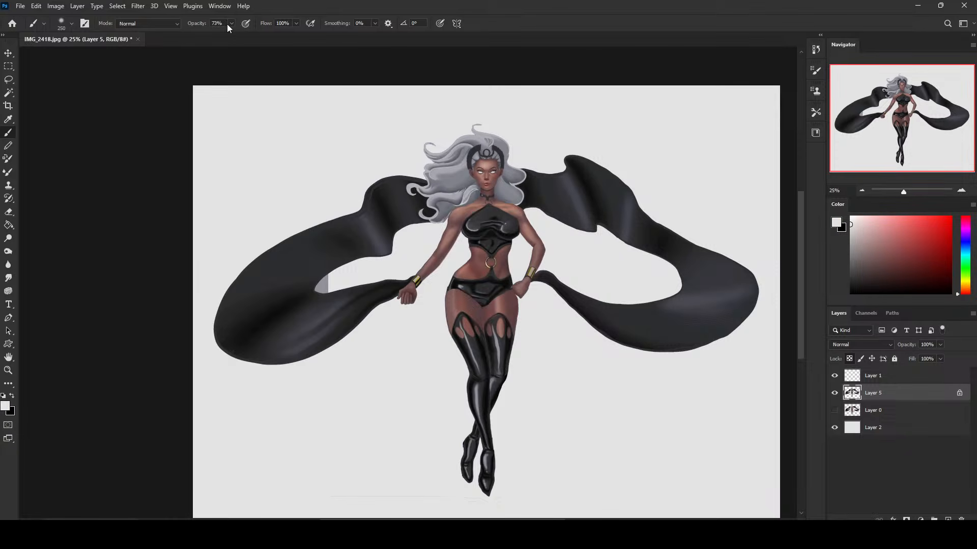
pyautogui.press(']')
pyautogui.press(']')
pyautogui.press(']')
# Pick pure white and build faint soft highlights over the face and body, varying the brush size.
pyautogui.press(']')
pyautogui.moveTo(227, 34); pyautogui.dragTo(221, 34)
pyautogui.click(466, 221)
pyautogui.press('[')
pyautogui.press('[')
pyautogui.press('[')
pyautogui.click(459, 213)
pyautogui.moveTo(851, 221); pyautogui.dragTo(849, 219)
pyautogui.press(']')
pyautogui.press(']')
pyautogui.press(']')
pyautogui.press('[')
pyautogui.press('[')
pyautogui.press('[')
pyautogui.press('[')
pyautogui.hotkey('ctrl', '+')
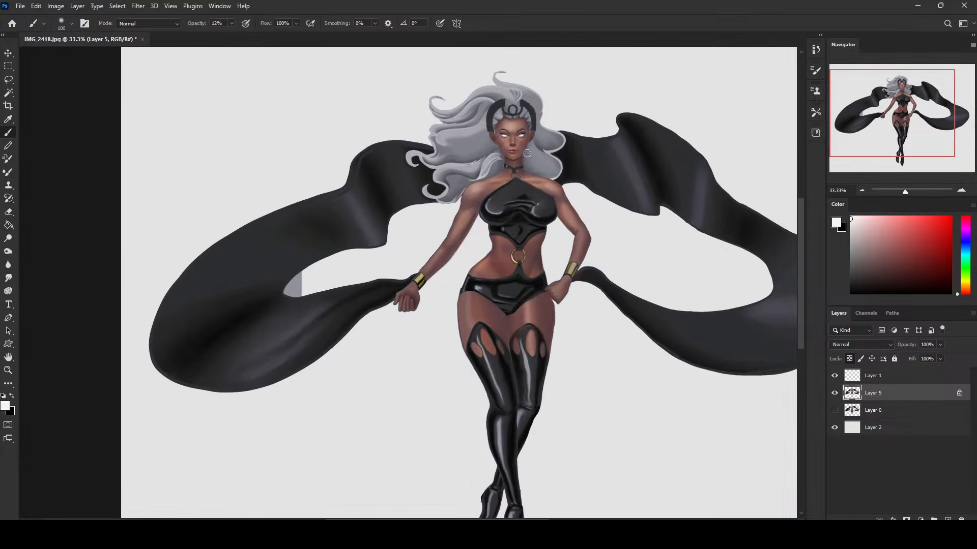
pyautogui.press(']')
pyautogui.press(']')
pyautogui.press('[')
pyautogui.press(']')
pyautogui.press(']')
pyautogui.press(']')
pyautogui.press(']')
pyautogui.press(']')
pyautogui.press('[')
pyautogui.press('[')
pyautogui.press('[')
pyautogui.press('[')
pyautogui.press('[')
pyautogui.press(']')
pyautogui.press(']')
pyautogui.press(']')
pyautogui.press('[')
pyautogui.press('[')
pyautogui.press('[')
pyautogui.press(']')
pyautogui.press(']')
pyautogui.press(']')
# Pick a very dark maroon, set the brush to Multiply mode, and shade the outstretched arm softly.
pyautogui.click(927, 282)
pyautogui.moveTo(958, 294); pyautogui.dragTo(963, 236)
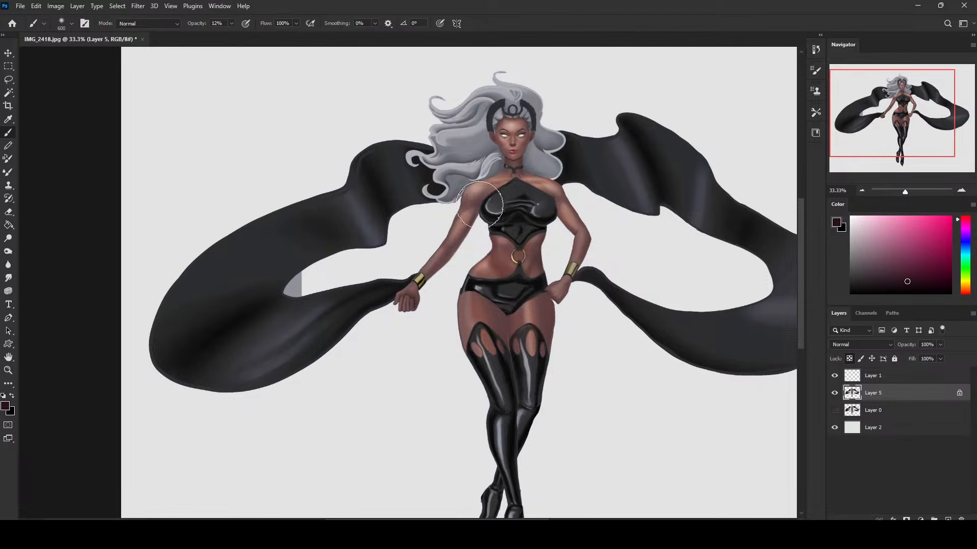
pyautogui.press(']')
pyautogui.click(155, 26)
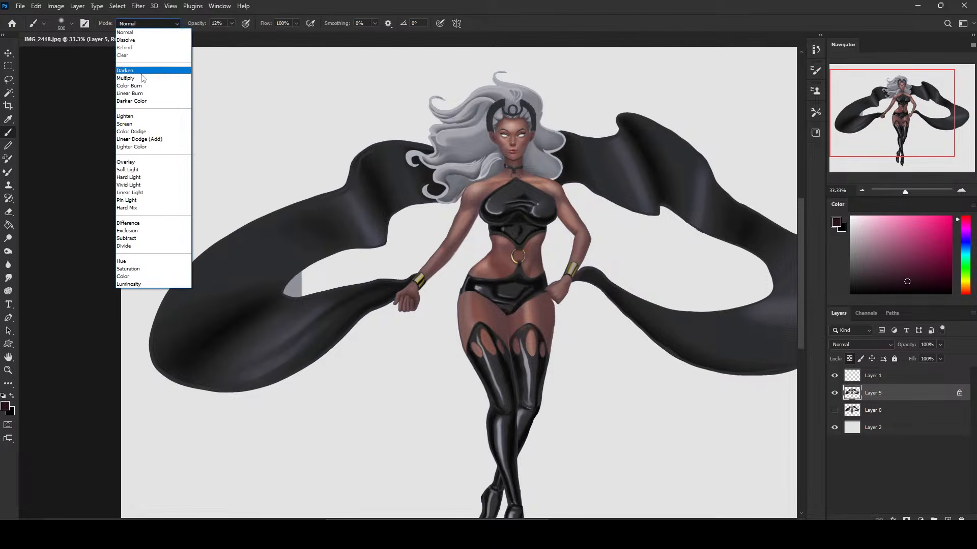
pyautogui.click(145, 77)
pyautogui.moveTo(478, 209)
pyautogui.mouseDown()
pyautogui.moveTo(447, 264)
pyautogui.moveTo(485, 205)
pyautogui.moveTo(475, 224)
pyautogui.mouseUp()
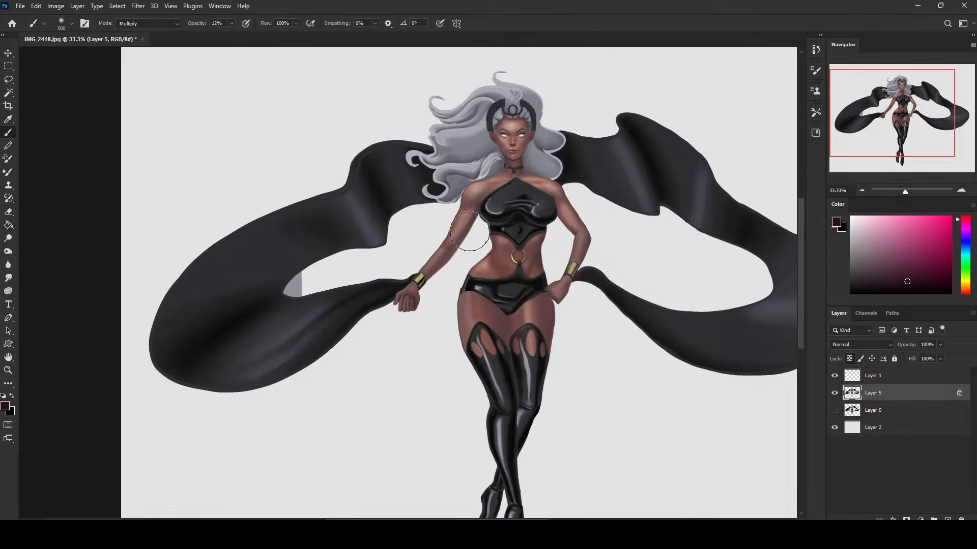
pyautogui.press('[')
pyautogui.press('[')
pyautogui.press('[')
pyautogui.press('[')
pyautogui.press('[')
pyautogui.press('[')
# Shade the bent arm and the upper thighs with the dark maroon Multiply brush, varying its size.
pyautogui.hotkey('ctrl', '-')
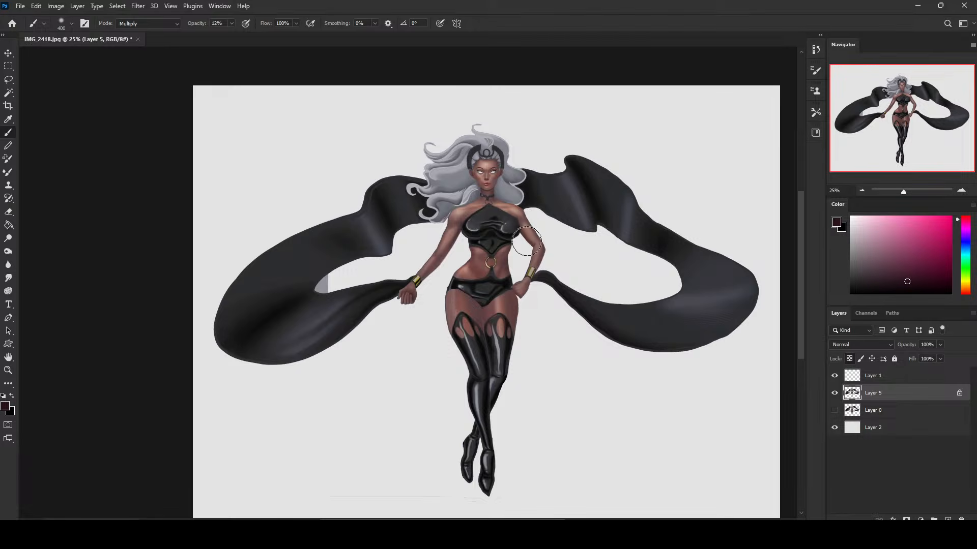
pyautogui.press(']')
pyautogui.press(']')
pyautogui.press(']')
pyautogui.press('[')
pyautogui.press('[')
pyautogui.press(']')
pyautogui.press(']')
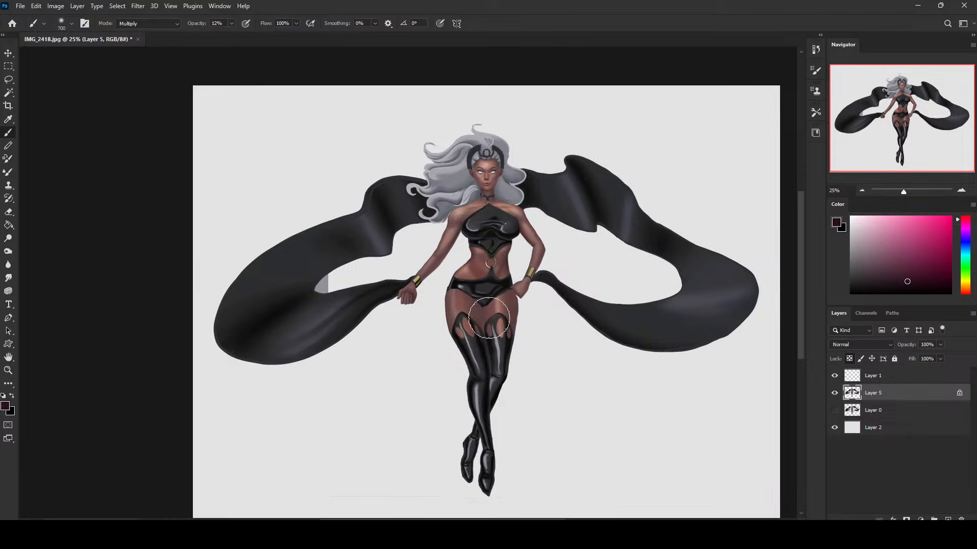
# Darken the lower legs and feet with a greatly enlarged soft Multiply brush.
pyautogui.press(']')
pyautogui.press(']')
pyautogui.press(']')
pyautogui.press(']')
pyautogui.press(']')
pyautogui.press(']')
pyautogui.press(']')
pyautogui.hotkey('ctrl', '-')
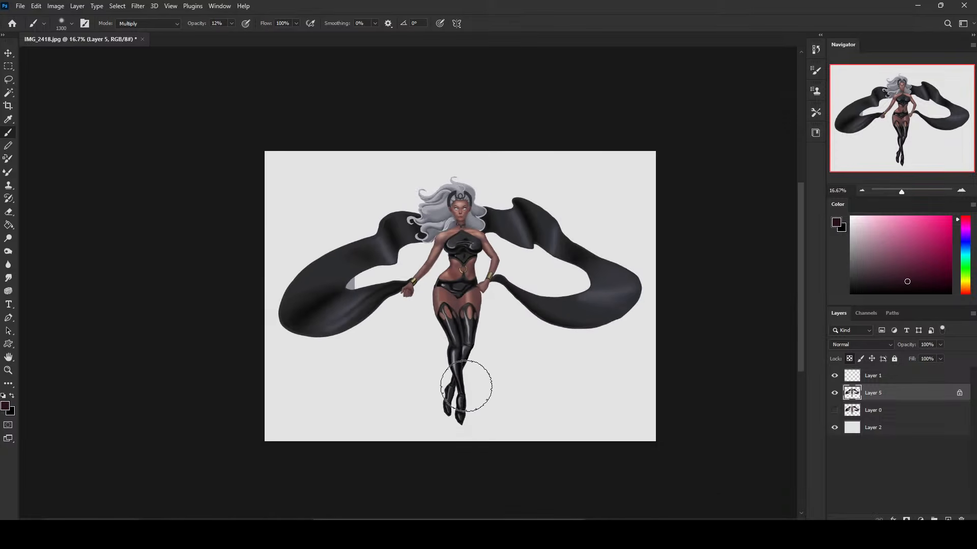
pyautogui.press(']')
pyautogui.press(']')
pyautogui.press(']')
pyautogui.press(']')
pyautogui.press(']')
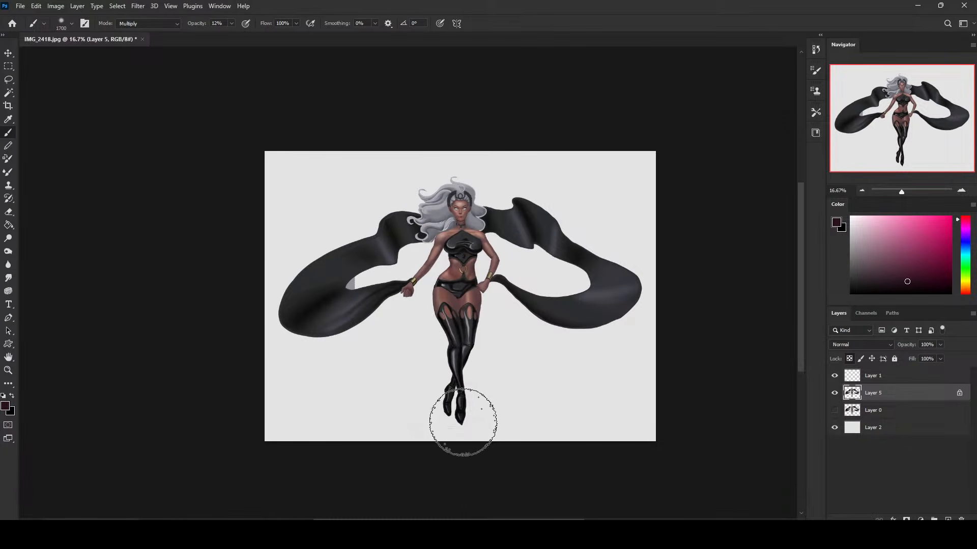
# Sample a light skin tone, add a new layer above the figure, and glaze the tone over the front thigh.
pyautogui.keyDown('alt'); pyautogui.click(540, 179); pyautogui.keyUp('alt')
pyautogui.keyDown('alt'); pyautogui.click(441, 237); pyautogui.keyUp('alt')
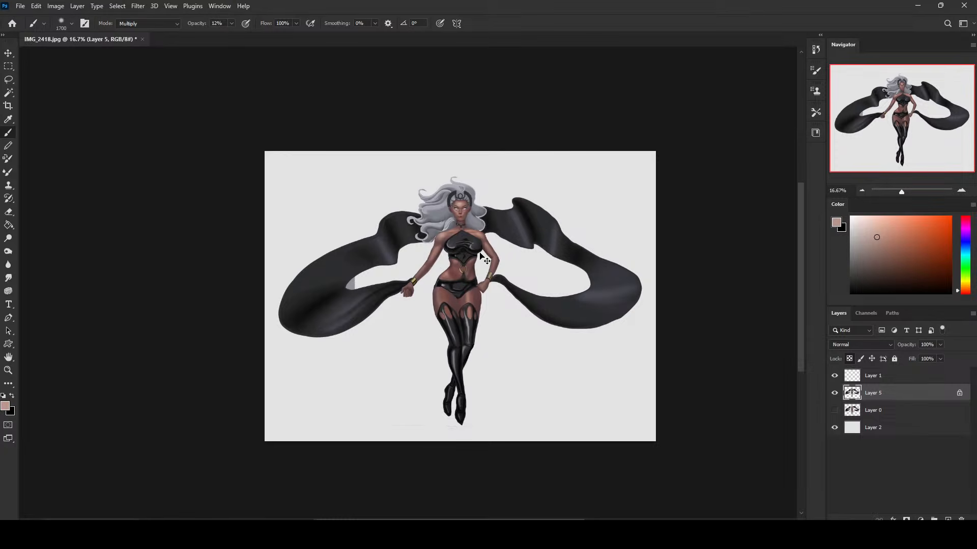
pyautogui.hotkey('ctrl', '+')
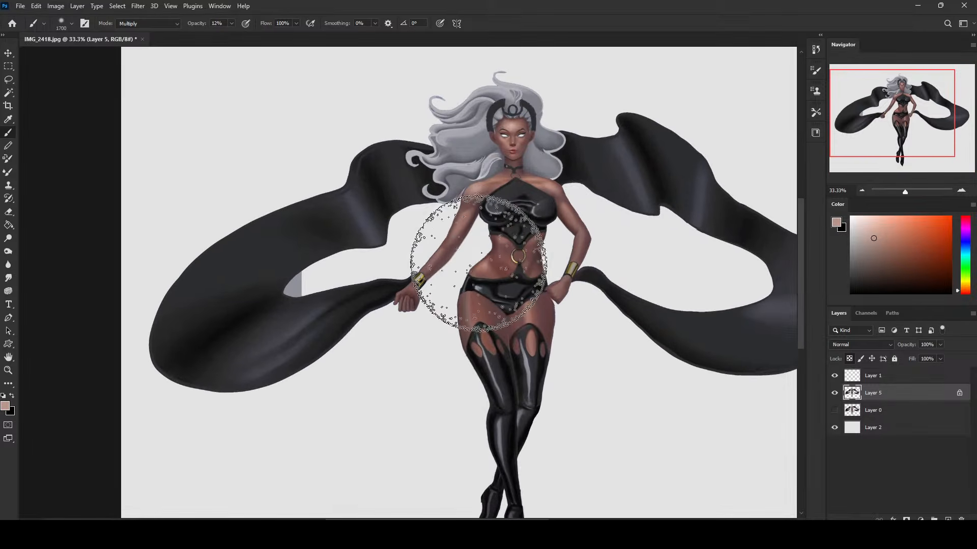
pyautogui.click(947, 520)
pyautogui.press('[')
pyautogui.press('[')
pyautogui.press('[')
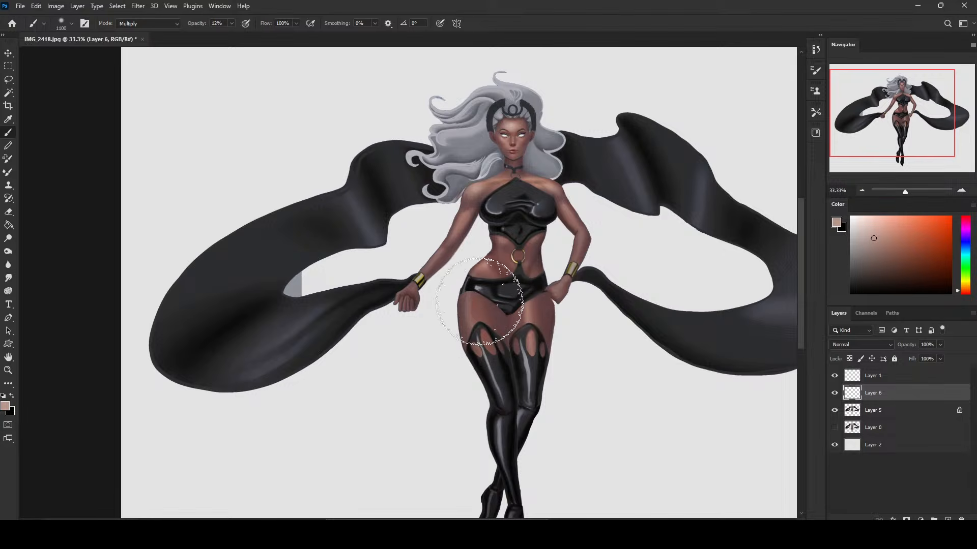
pyautogui.press('[')
pyautogui.press('[')
pyautogui.press('[')
pyautogui.press('[')
pyautogui.press('[')
pyautogui.press('[')
pyautogui.press('[')
pyautogui.press('[')
pyautogui.press('[')
pyautogui.press('[')
pyautogui.press('[')
pyautogui.press('[')
pyautogui.press('[')
pyautogui.press('[')
pyautogui.press('[')
pyautogui.press('[')
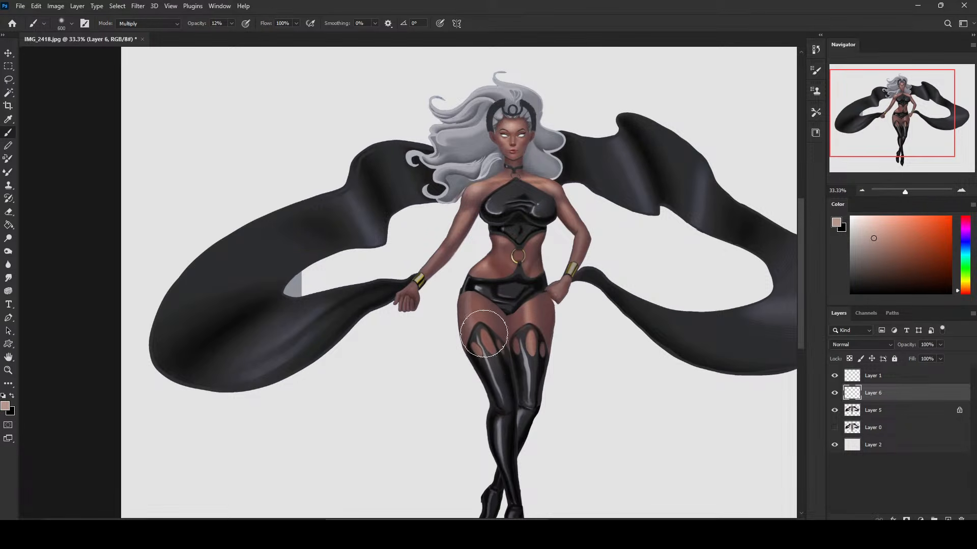
pyautogui.press(']')
pyautogui.press(']')
pyautogui.press(']')
pyautogui.press(']')
pyautogui.press(']')
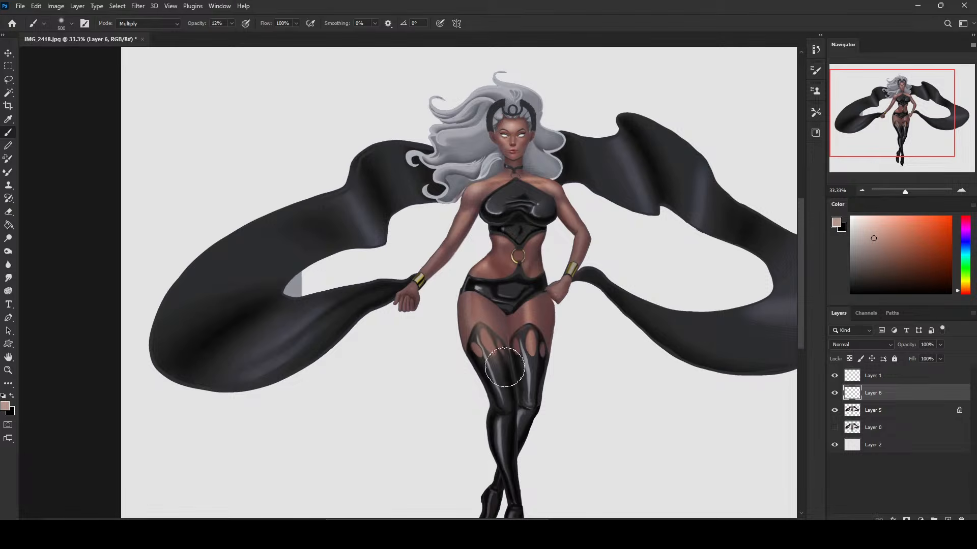
# Sample the light gray background, return the brush to Normal mode, and stroke soft highlights down the front thigh.
pyautogui.keyDown('alt'); pyautogui.click(585, 325); pyautogui.keyUp('alt')
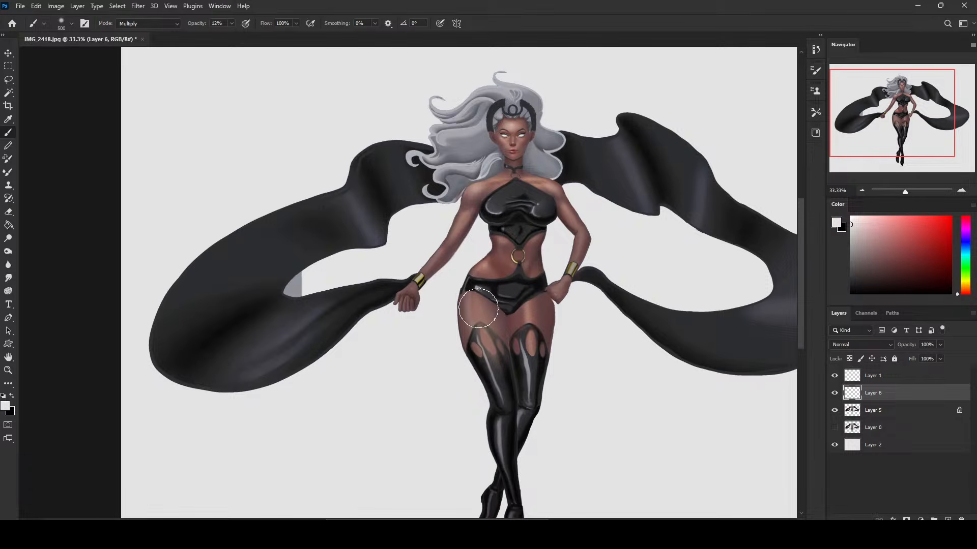
pyautogui.press('[')
pyautogui.press('[')
pyautogui.press('[')
pyautogui.press('[')
pyautogui.click(173, 23)
pyautogui.click(167, 32)
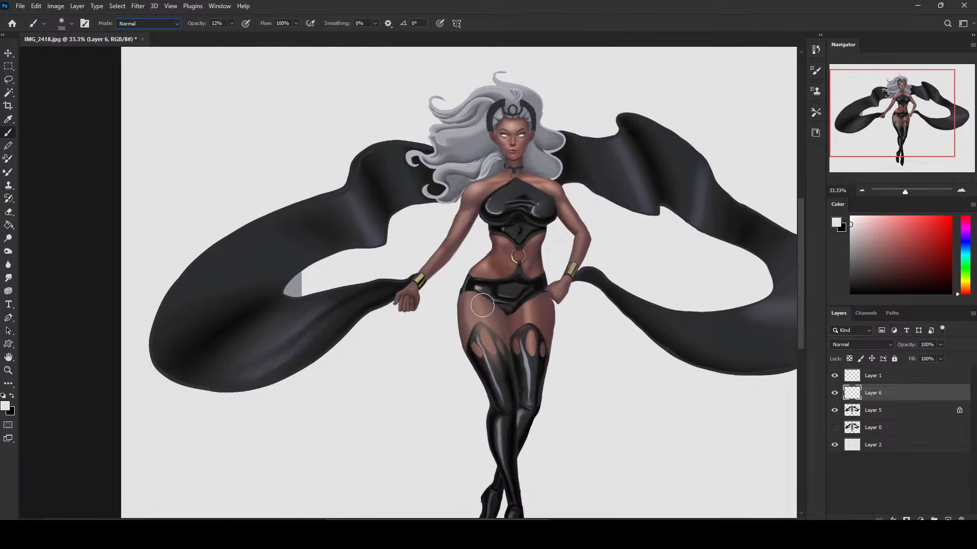
pyautogui.press(']')
pyautogui.moveTo(482, 301); pyautogui.dragTo(499, 356)
pyautogui.press(']')
pyautogui.press(']')
pyautogui.press('[')
pyautogui.press('[')
pyautogui.press('[')
pyautogui.press('[')
pyautogui.moveTo(479, 299); pyautogui.dragTo(491, 344)
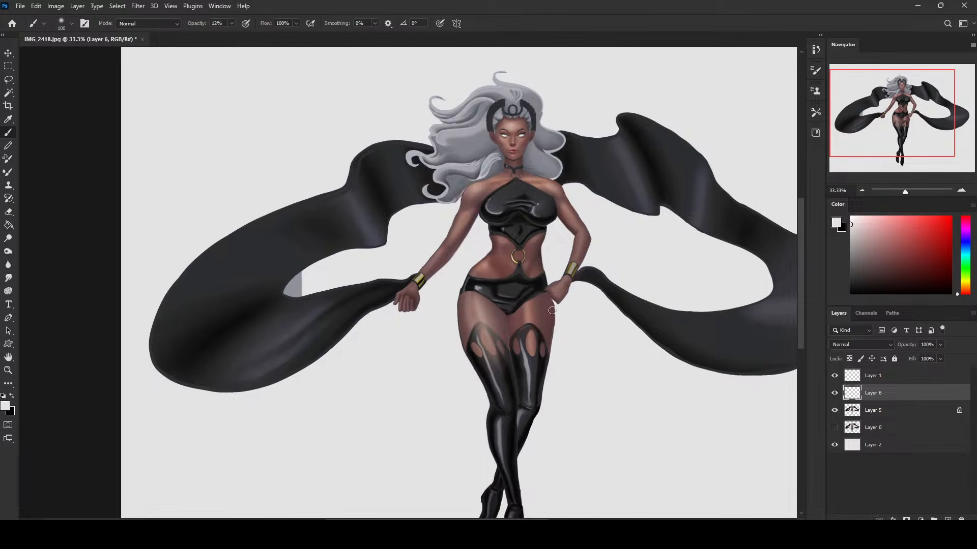
# Sample a skin tone, lighten it to pale pink, and brush highlights down both thighs at size 400.
pyautogui.press(']')
pyautogui.press(']')
pyautogui.press(']')
pyautogui.press(']')
pyautogui.press(']')
pyautogui.press(']')
pyautogui.press(']')
pyautogui.keyDown('alt'); pyautogui.click(474, 188); pyautogui.keyUp('alt')
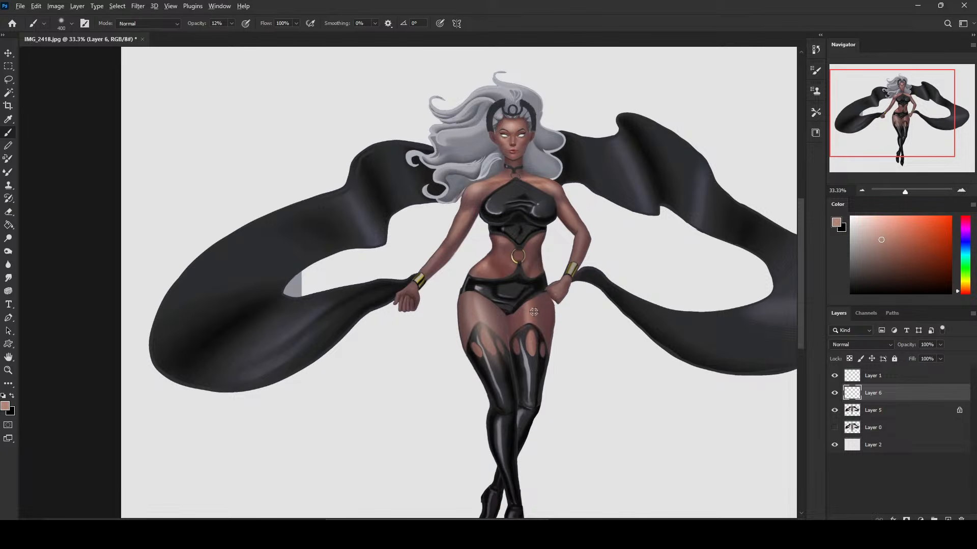
pyautogui.keyDown('alt'); pyautogui.click(529, 315); pyautogui.keyUp('alt')
pyautogui.click(872, 216)
pyautogui.moveTo(487, 305)
pyautogui.mouseDown()
pyautogui.moveTo(491, 353)
pyautogui.moveTo(474, 295)
pyautogui.moveTo(503, 377)
pyautogui.mouseUp()
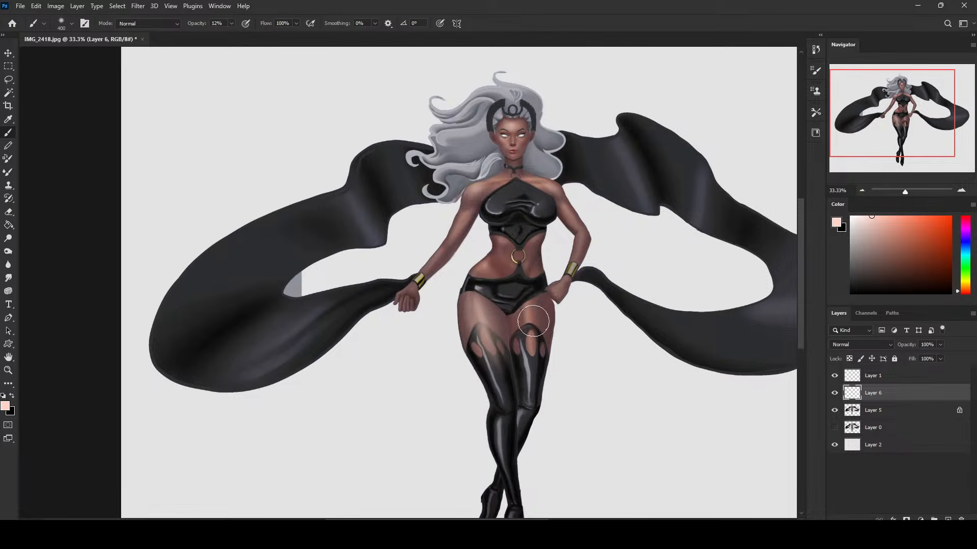
pyautogui.moveTo(533, 306); pyautogui.dragTo(529, 359)
pyautogui.moveTo(540, 297); pyautogui.dragTo(530, 376)
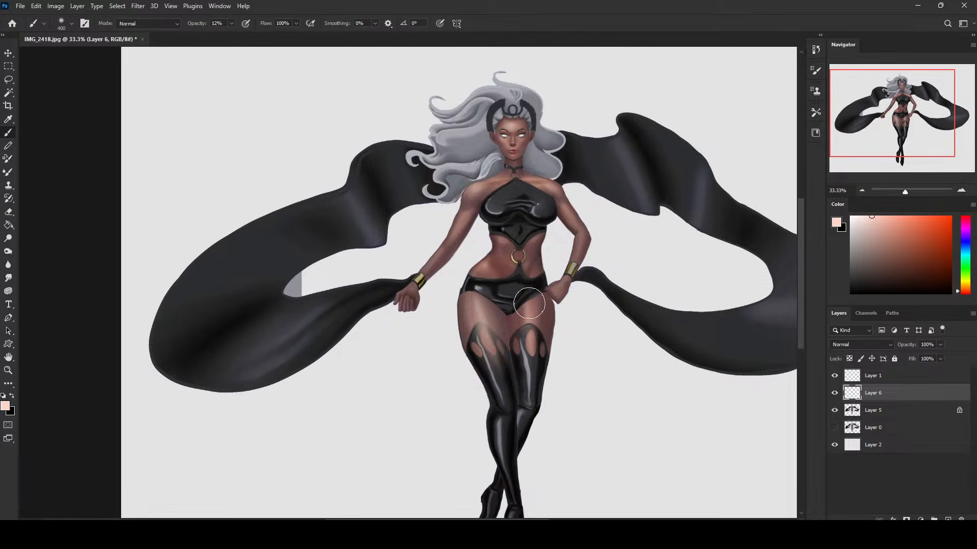
# Erase the highlight spill from the black stockings using a small dry-oil eraser brush at 100% opacity.
pyautogui.press('e')
pyautogui.rightClick(565, 350)
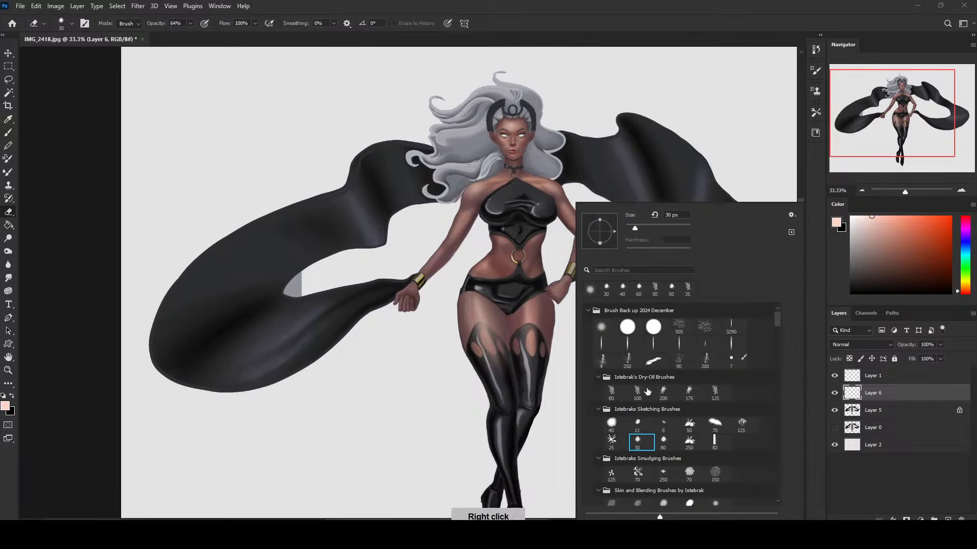
pyautogui.click(612, 397)
pyautogui.click(479, 367)
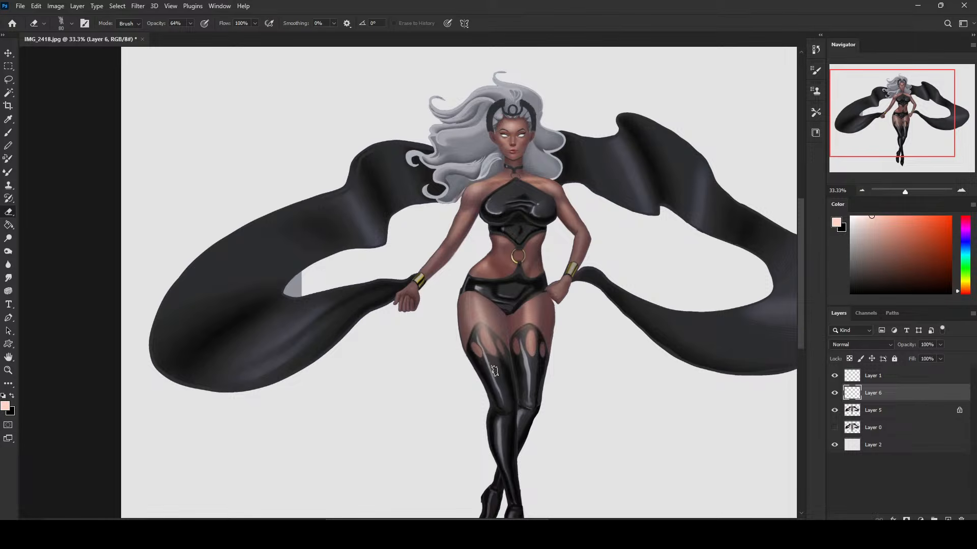
pyautogui.press('[')
pyautogui.press('[')
pyautogui.moveTo(191, 24); pyautogui.dragTo(210, 25)
pyautogui.press('[')
pyautogui.moveTo(476, 334); pyautogui.dragTo(478, 332)
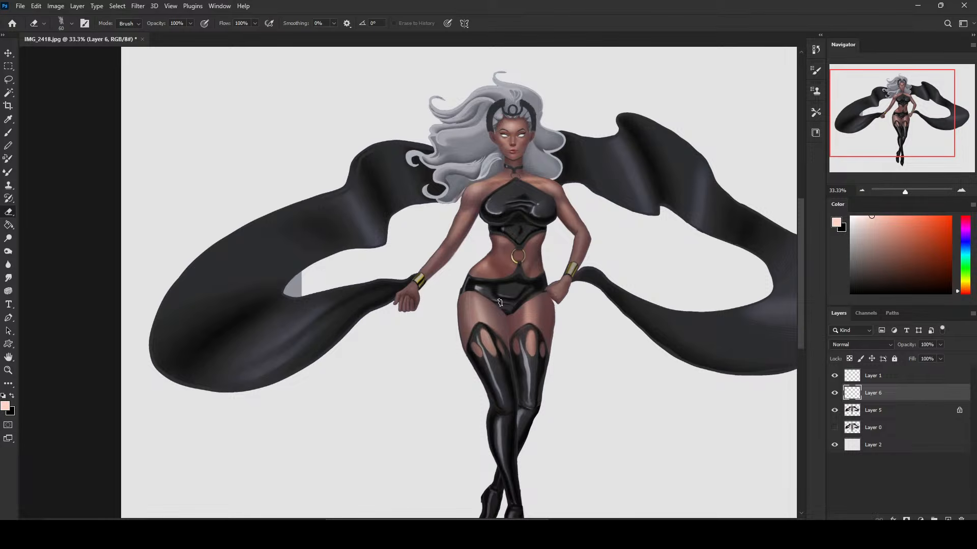
# Switch the eraser to a soft brush and fade the edges of the thigh highlights, reducing its size to 300.
pyautogui.rightClick(533, 278)
pyautogui.click(474, 356)
pyautogui.press(']')
pyautogui.press(']')
pyautogui.press(']')
pyautogui.press(']')
pyautogui.press(']')
pyautogui.press(']')
pyautogui.press(']')
pyautogui.press(']')
pyautogui.press(']')
pyautogui.press(']')
pyautogui.press(']')
pyautogui.press(']')
pyautogui.press(']')
pyautogui.press(']')
pyautogui.press(']')
pyautogui.press(']')
pyautogui.press('[')
pyautogui.press('[')
pyautogui.press('[')
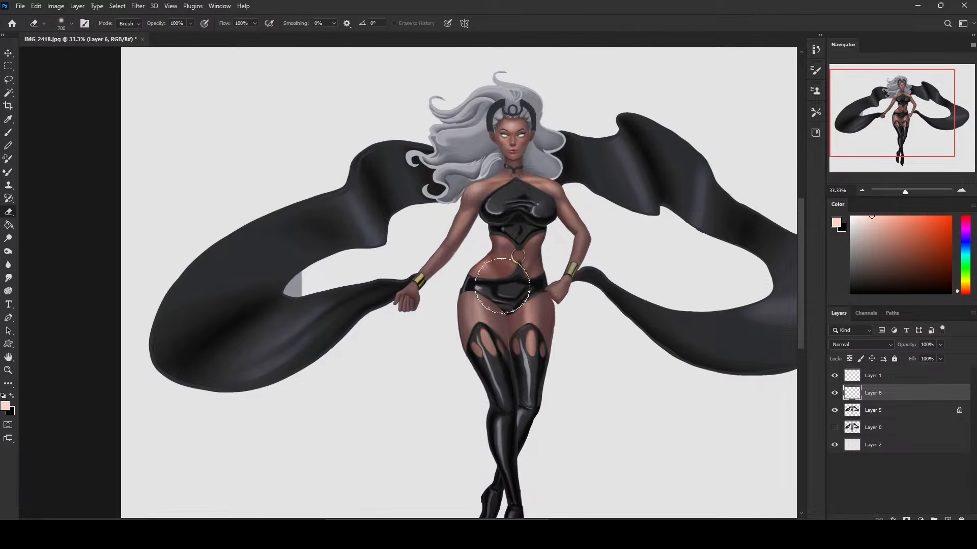
pyautogui.press('[')
pyautogui.press('[')
pyautogui.press('[')
pyautogui.press('[')
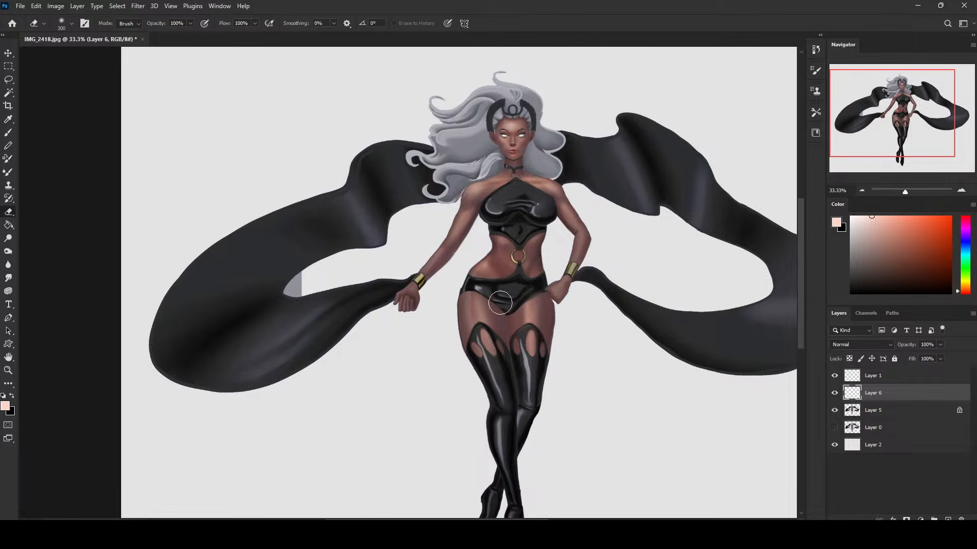
# Sample skin tones from the thighs and refine their highlights with a smaller soft brush.
pyautogui.press('b')
pyautogui.keyDown('alt'); pyautogui.click(486, 303); pyautogui.keyUp('alt')
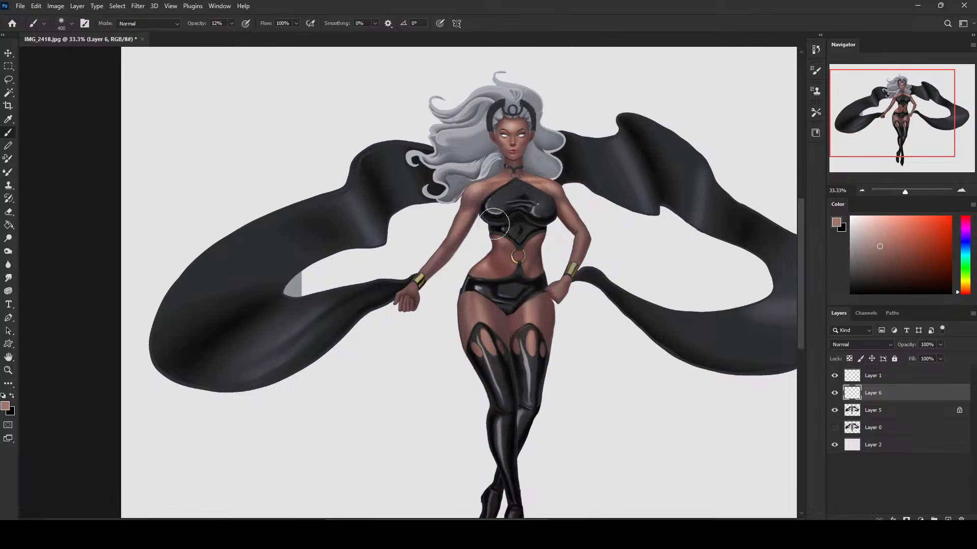
pyautogui.press('[')
pyautogui.press('[')
pyautogui.press('[')
pyautogui.press('[')
pyautogui.keyDown('alt'); pyautogui.click(529, 314); pyautogui.keyUp('alt')
# Clean the area between the thighs and stocking tops with a size 50 dry-oil eraser brush.
pyautogui.press('e')
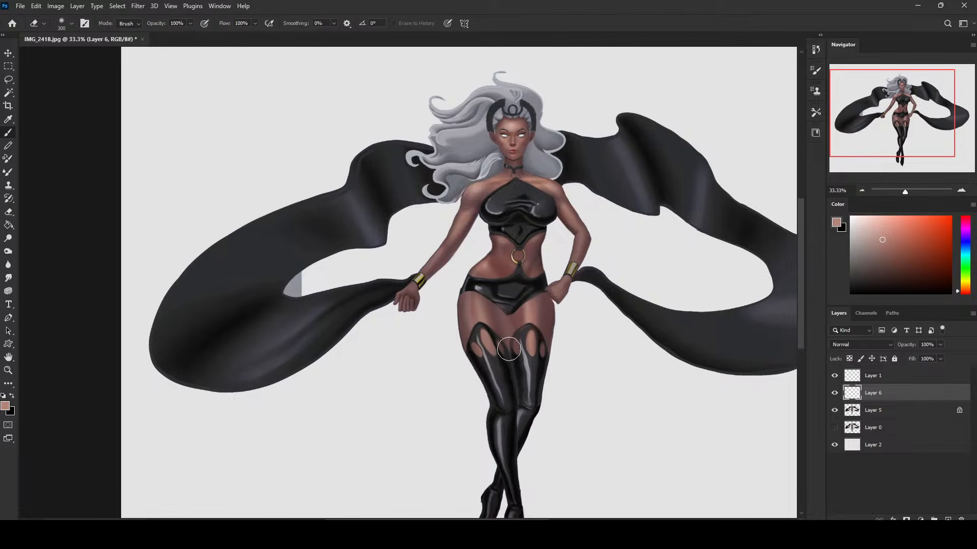
pyautogui.rightClick(510, 285)
pyautogui.click(579, 397)
pyautogui.click(273, 112)
pyautogui.press('[')
pyautogui.moveTo(510, 315); pyautogui.dragTo(511, 352)
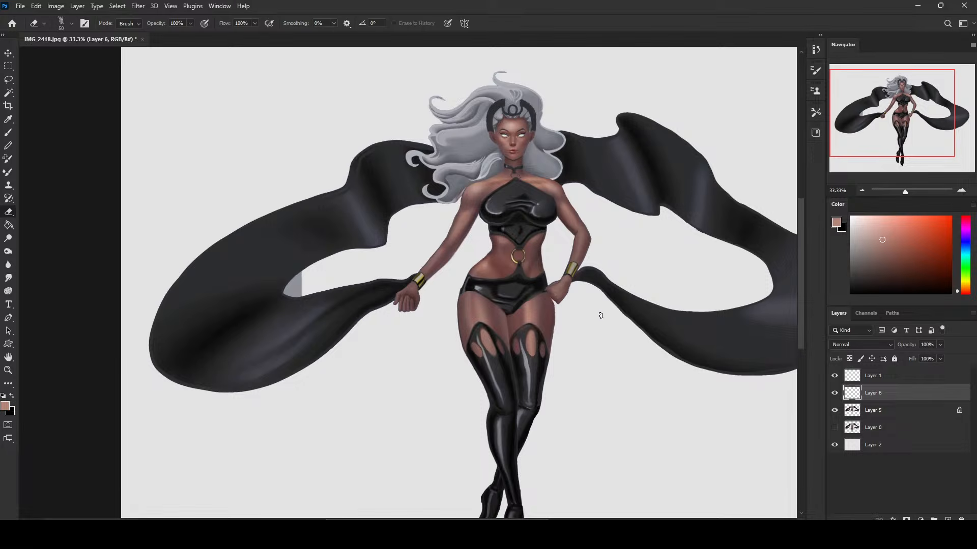
# Switch the eraser back to a soft brush and enlarge it for softening the thigh highlights.
pyautogui.hotkey('ctrl', '-')
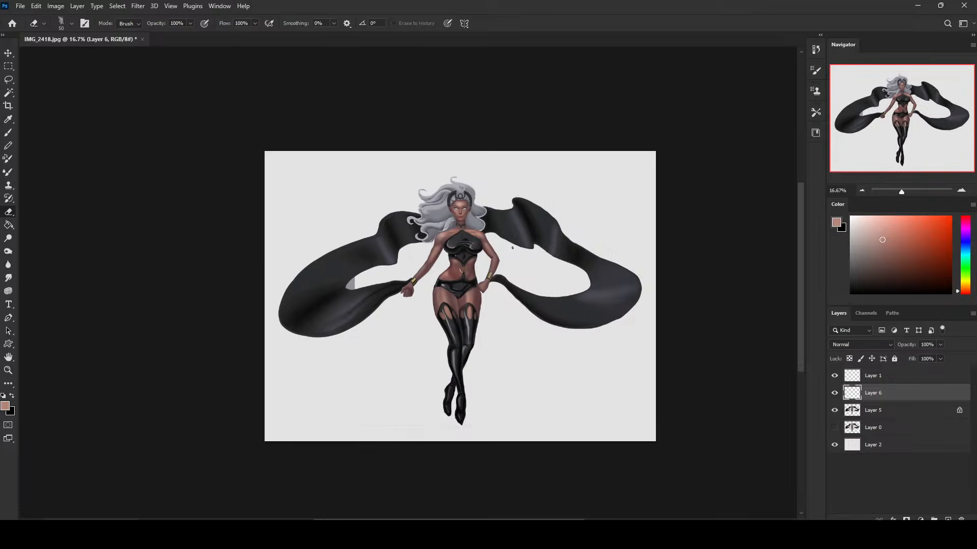
pyautogui.rightClick(513, 248)
pyautogui.click(544, 325)
pyautogui.click(742, 151)
pyautogui.press(']')
pyautogui.press(']')
pyautogui.press(']')
pyautogui.press(']')
pyautogui.press(']')
pyautogui.press(']')
pyautogui.press(']')
pyautogui.press(']')
pyautogui.press(']')
pyautogui.press(']')
# On Layer 5, set up a large soft black brush at 66% opacity for darkening the boots.
pyautogui.click(872, 409)
pyautogui.press('b')
pyautogui.moveTo(891, 246); pyautogui.dragTo(773, 329)
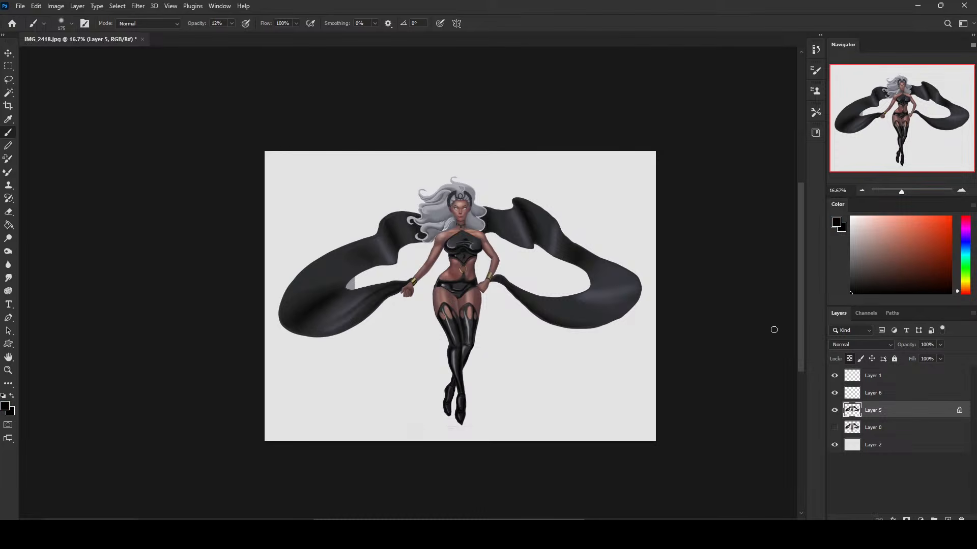
pyautogui.press(']')
pyautogui.press(']')
pyautogui.press(']')
pyautogui.press(']')
pyautogui.press(']')
pyautogui.press(']')
pyautogui.press(']')
pyautogui.press(']')
pyautogui.click(231, 24)
pyautogui.moveTo(231, 36); pyautogui.dragTo(258, 37)
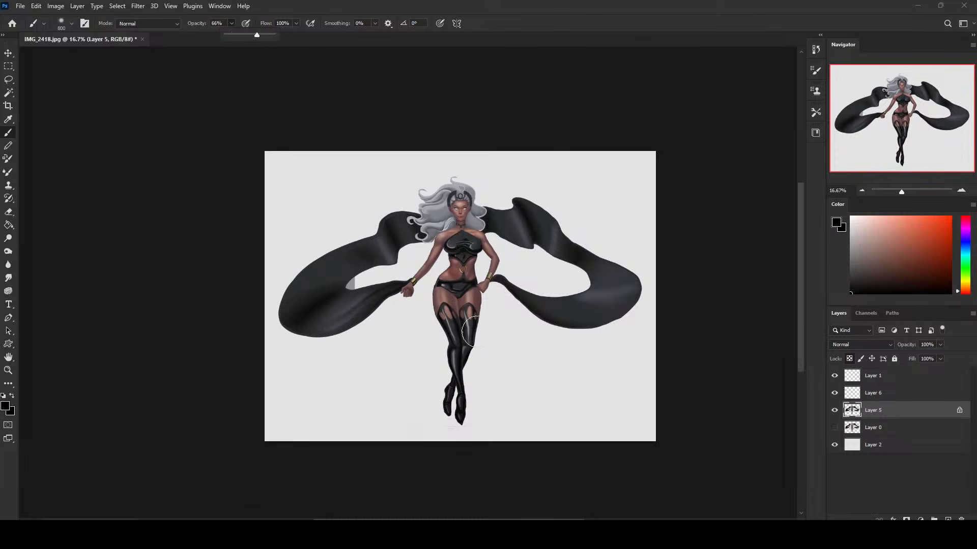
# Darken the boots around the knees and shins with the soft black brush, enlarging it to 1000.
pyautogui.click(460, 351)
pyautogui.press('[')
pyautogui.press(']')
pyautogui.press(']')
pyautogui.press(']')
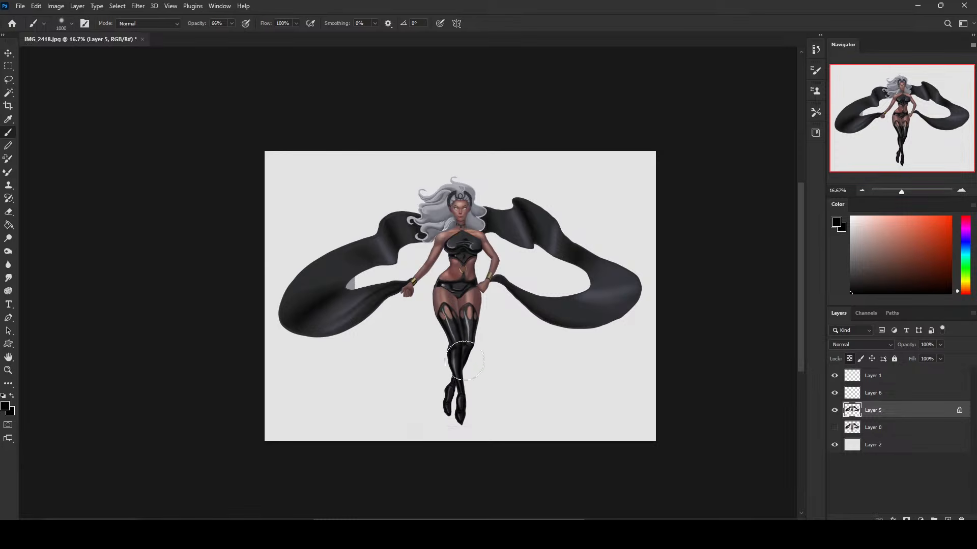
# Switch to a size 45 textured brush and rework the stocking highlights using sampled grey tones.
pyautogui.rightClick(529, 235)
pyautogui.click(572, 396)
pyautogui.click(448, 284)
pyautogui.keyDown('alt'); pyautogui.click(470, 328); pyautogui.keyUp('alt')
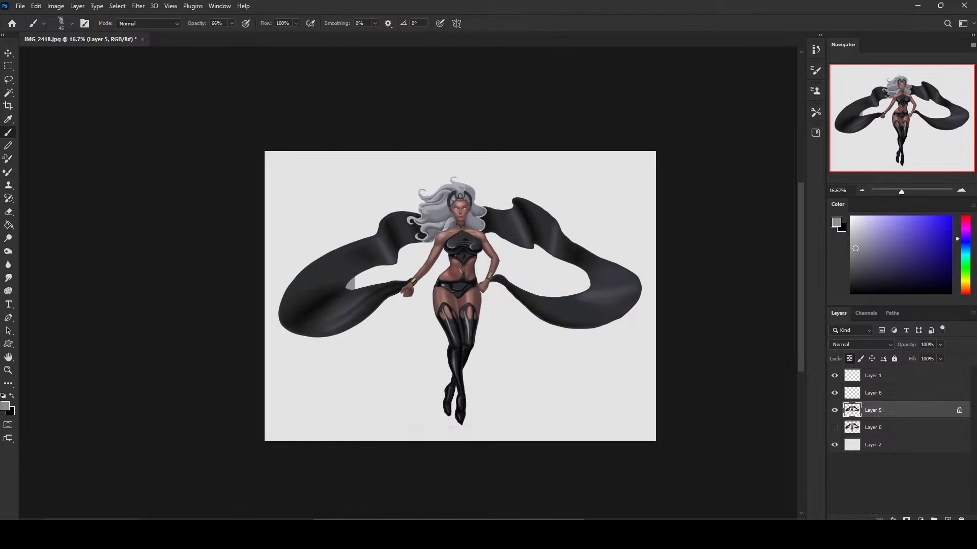
pyautogui.keyDown('alt'); pyautogui.click(470, 327); pyautogui.keyUp('alt')
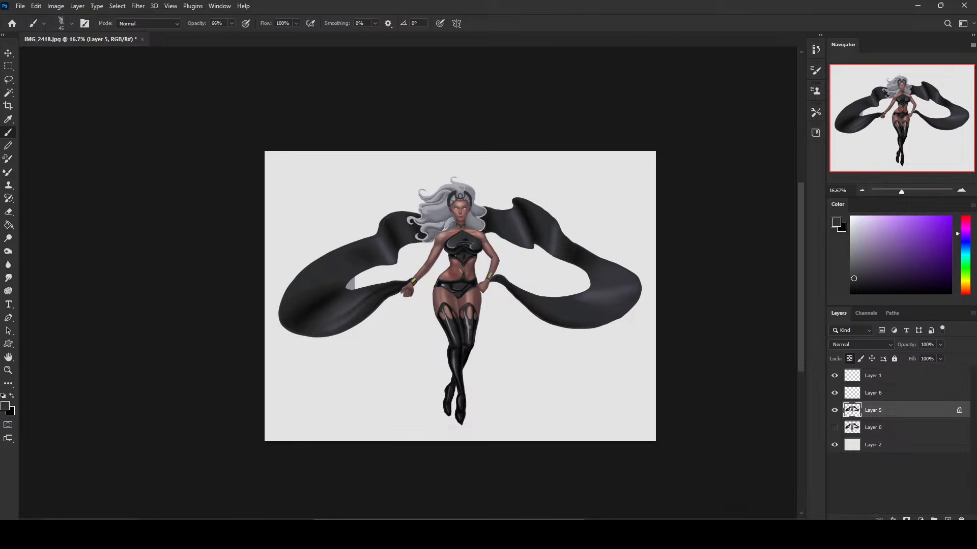
pyautogui.keyDown('alt'); pyautogui.click(464, 321); pyautogui.keyUp('alt')
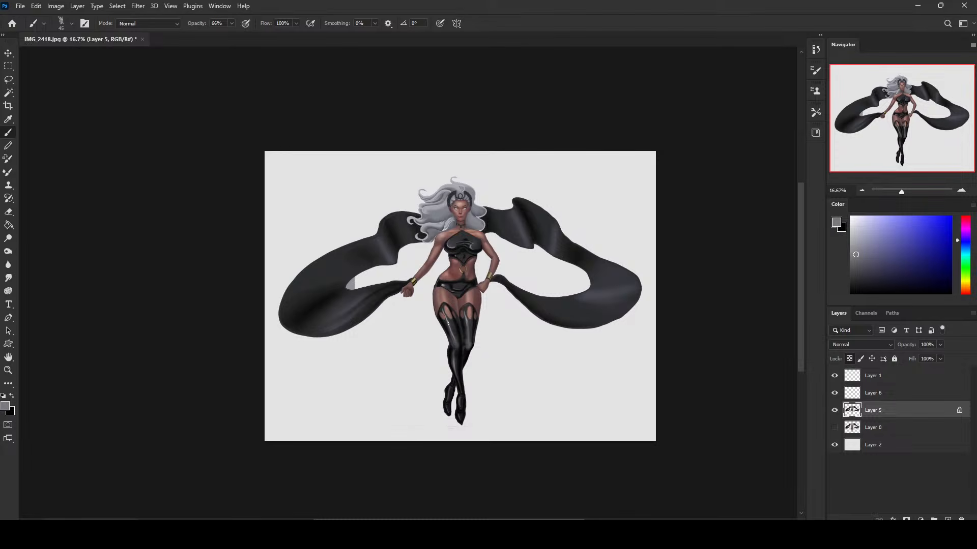
# Paint the rear lower leg and foot in dark grey with the brush enlarged to 125, and compare by toggling Layer 5.
pyautogui.moveTo(880, 264); pyautogui.dragTo(839, 298)
pyautogui.keyDown('alt'); pyautogui.click(481, 364); pyautogui.keyUp('alt')
pyautogui.keyDown('alt'); pyautogui.click(470, 340); pyautogui.keyUp('alt')
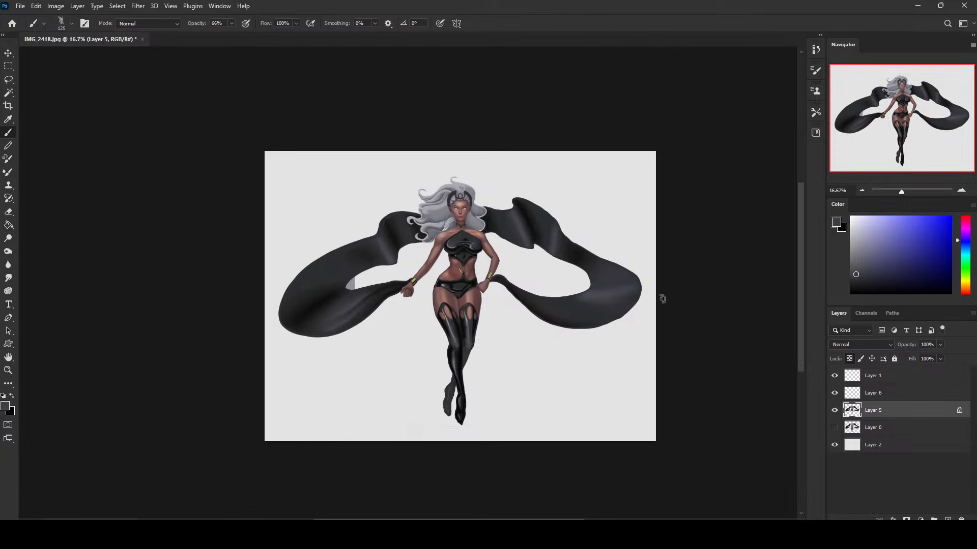
pyautogui.click(834, 410)
pyautogui.click(835, 410)
# Brighten the thighs, torso, arms and gold bracelets with the Dodge tool on Highlights, with exposure lowered to 11%.
pyautogui.click(8, 238)
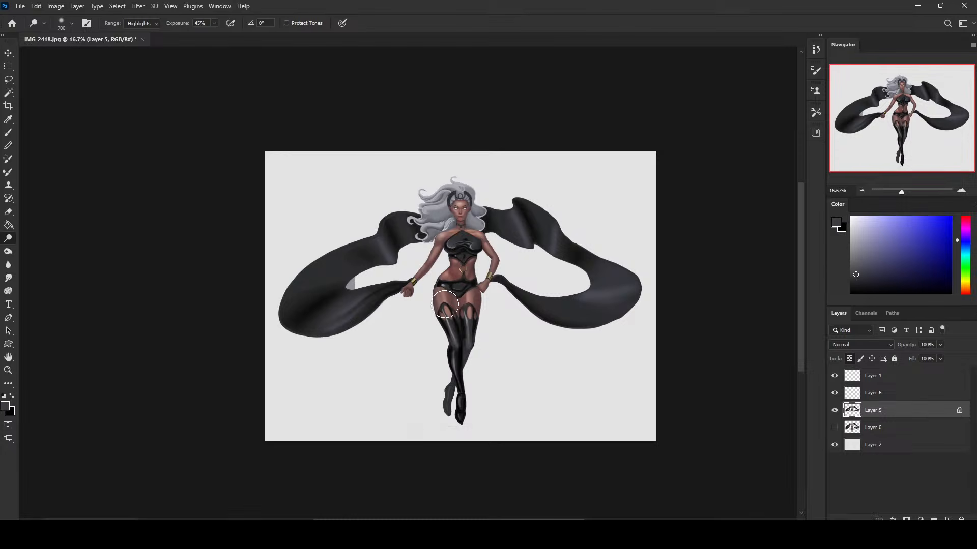
pyautogui.click(198, 34)
pyautogui.click(445, 302)
pyautogui.moveTo(445, 301)
pyautogui.mouseDown()
pyautogui.moveTo(450, 309)
pyautogui.moveTo(445, 288)
pyautogui.moveTo(471, 295)
pyautogui.moveTo(466, 306)
pyautogui.moveTo(449, 298)
pyautogui.moveTo(459, 306)
pyautogui.mouseUp()
pyautogui.moveTo(461, 264)
pyautogui.mouseDown()
pyautogui.moveTo(453, 277)
pyautogui.moveTo(466, 260)
pyautogui.moveTo(460, 269)
pyautogui.moveTo(457, 231)
pyautogui.moveTo(442, 239)
pyautogui.moveTo(478, 231)
pyautogui.mouseUp()
pyautogui.moveTo(454, 199); pyautogui.dragTo(455, 200)
pyautogui.moveTo(472, 254)
pyautogui.mouseDown()
pyautogui.moveTo(461, 275)
pyautogui.moveTo(492, 275)
pyautogui.mouseUp()
pyautogui.moveTo(415, 280); pyautogui.dragTo(412, 281)
# Select the light grey patch at the inner edge of the cape opening with the Magic Wand, remove it and deselect.
pyautogui.click(8, 93)
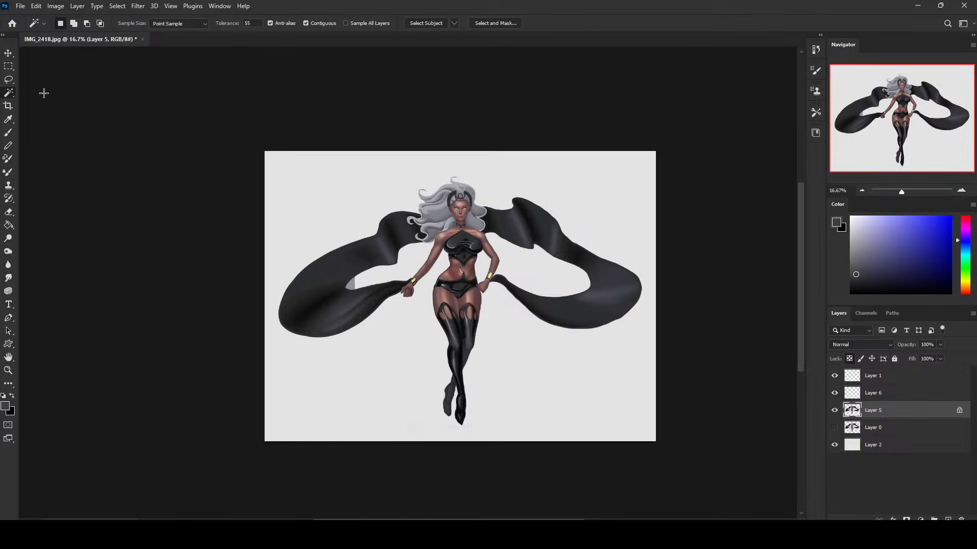
pyautogui.click(349, 285)
pyautogui.press('m')
pyautogui.rightClick(544, 226)
pyautogui.press('Escape')
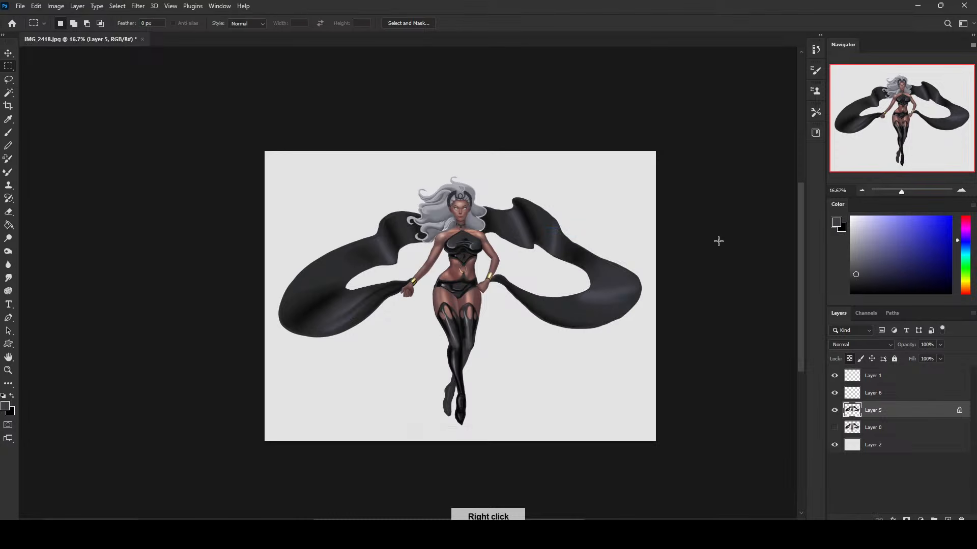
pyautogui.press('b')
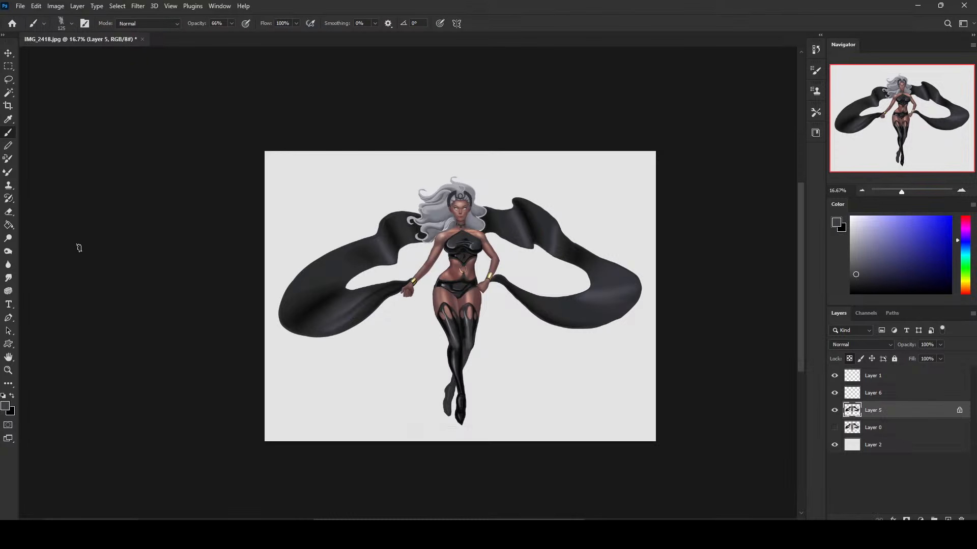
pyautogui.click(8, 238)
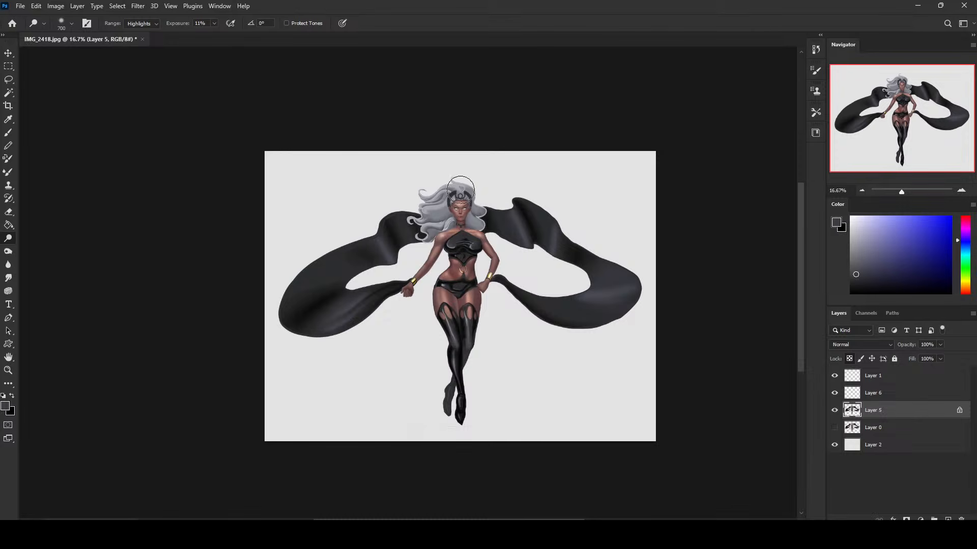
pyautogui.moveTo(454, 198)
pyautogui.mouseDown()
pyautogui.moveTo(448, 191)
pyautogui.moveTo(465, 188)
pyautogui.moveTo(488, 214)
pyautogui.moveTo(471, 198)
pyautogui.moveTo(432, 197)
pyautogui.mouseUp()
pyautogui.hotkey('ctrl', 'z')
# Switch to a size 125 round brush and shade the hair locks with grey tones sampled from the hair.
pyautogui.press('b')
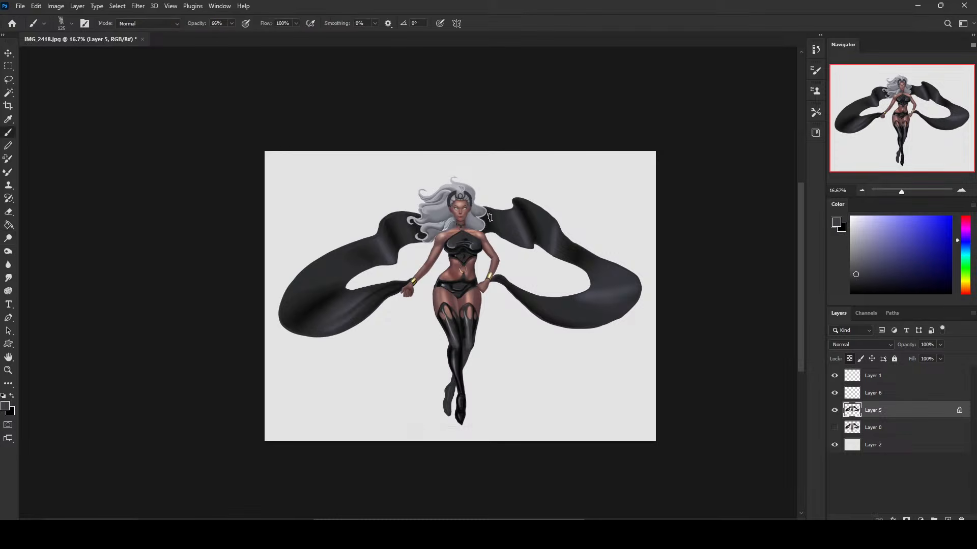
pyautogui.rightClick(496, 202)
pyautogui.click(559, 441)
pyautogui.click(711, 138)
pyautogui.moveTo(868, 231); pyautogui.dragTo(831, 216)
pyautogui.keyDown('alt'); pyautogui.click(454, 220); pyautogui.keyUp('alt')
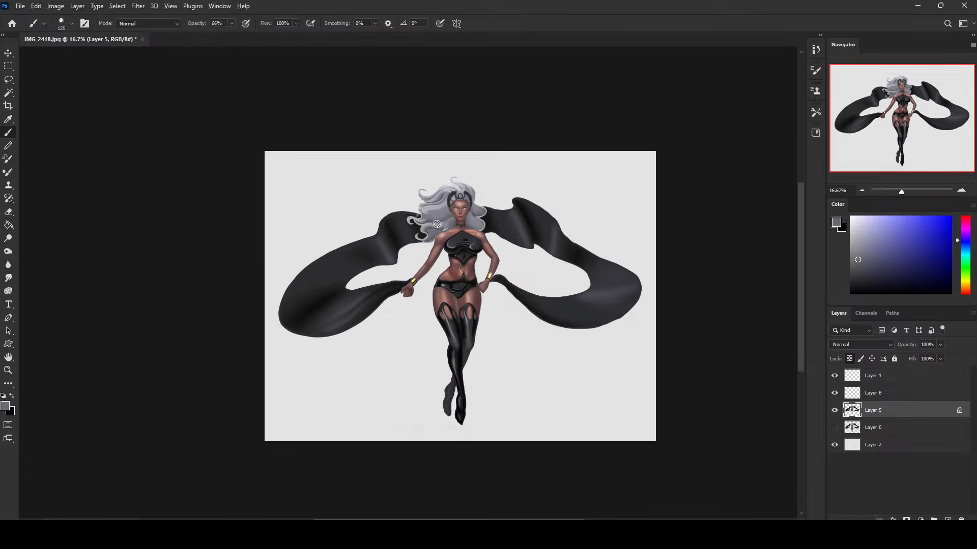
pyautogui.keyDown('alt'); pyautogui.click(437, 224); pyautogui.keyUp('alt')
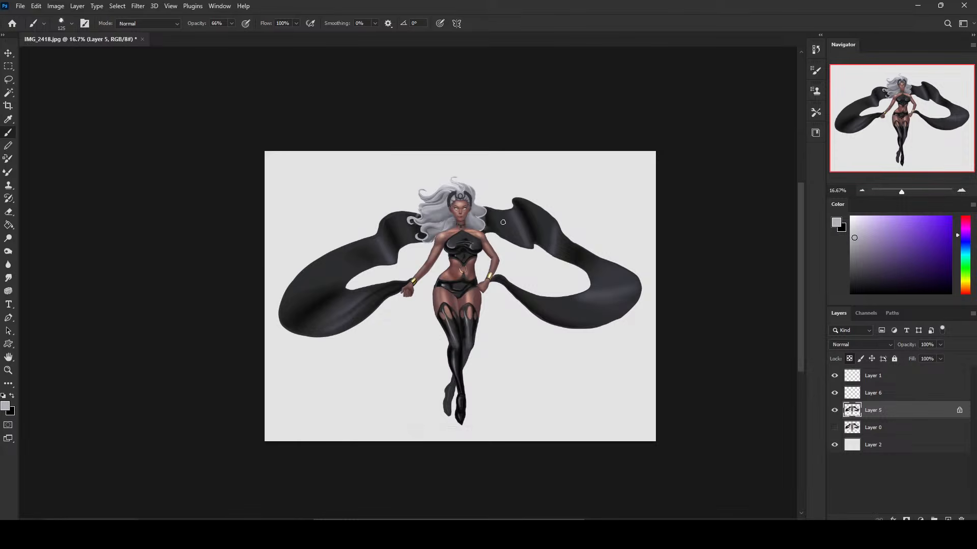
pyautogui.keyDown('alt'); pyautogui.click(428, 236); pyautogui.keyUp('alt')
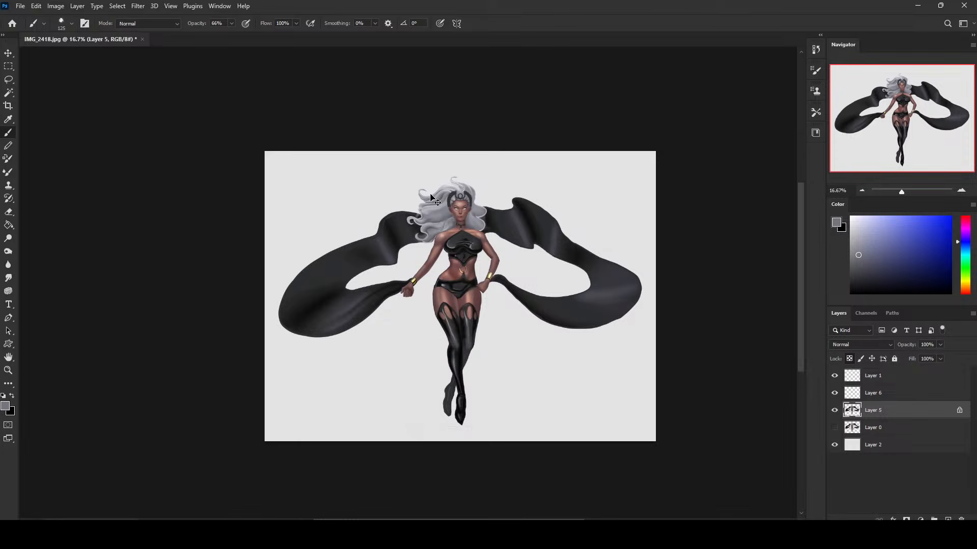
# Set the brush to size 60 and 100% opacity, sample a hair grey, and add a new layer above Layer 5.
pyautogui.hotkey('ctrl', '-')
pyautogui.press('[')
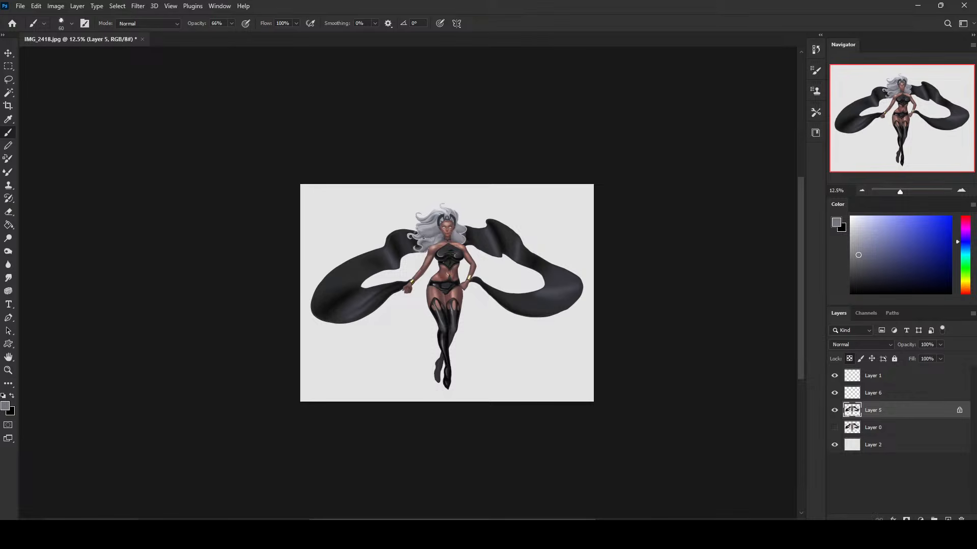
pyautogui.click(232, 23)
pyautogui.moveTo(231, 34); pyautogui.dragTo(250, 34)
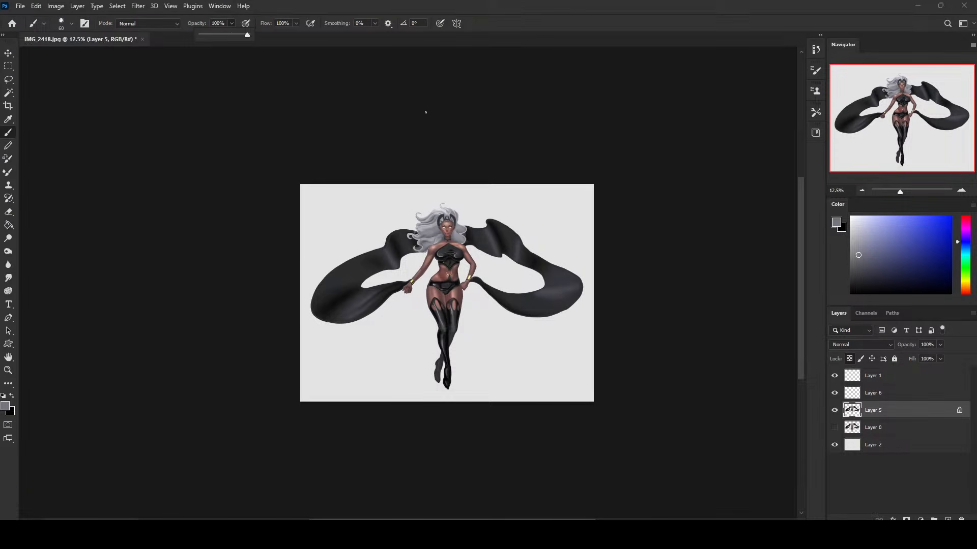
pyautogui.click(428, 236)
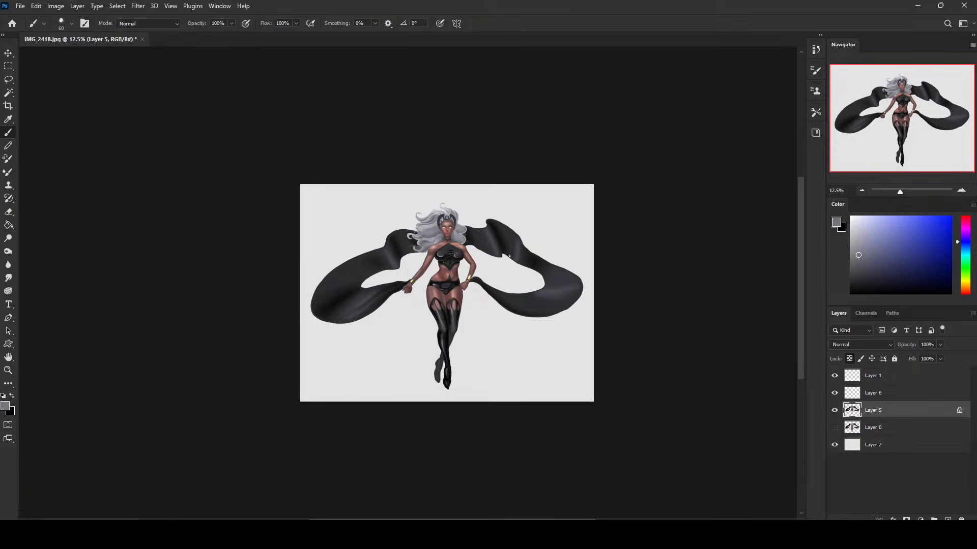
pyautogui.click(948, 519)
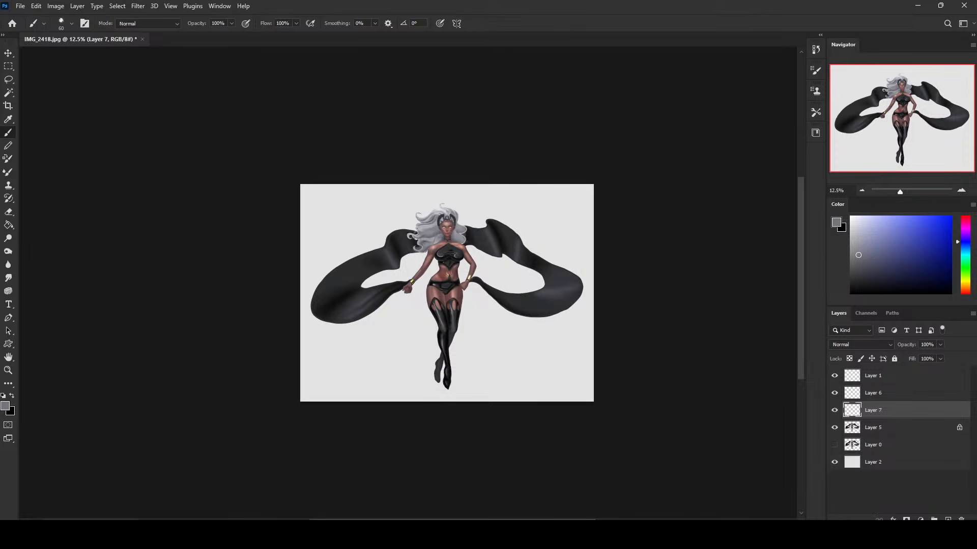
# Paint fine loose strands around the hair's edges on Layer 7 with sampled greys, reducing the brush size to 35.
pyautogui.hotkey('ctrl', '+')
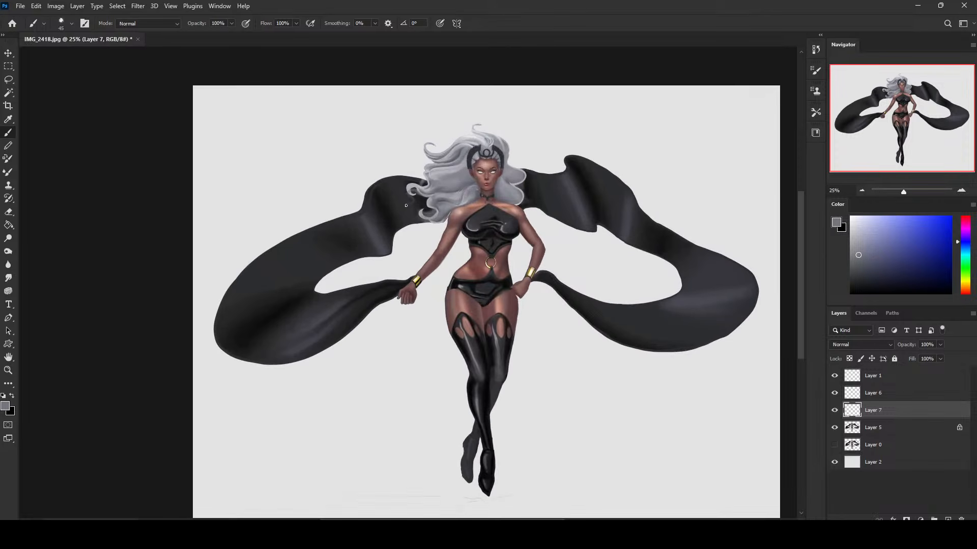
pyautogui.keyDown('alt'); pyautogui.click(429, 188); pyautogui.keyUp('alt')
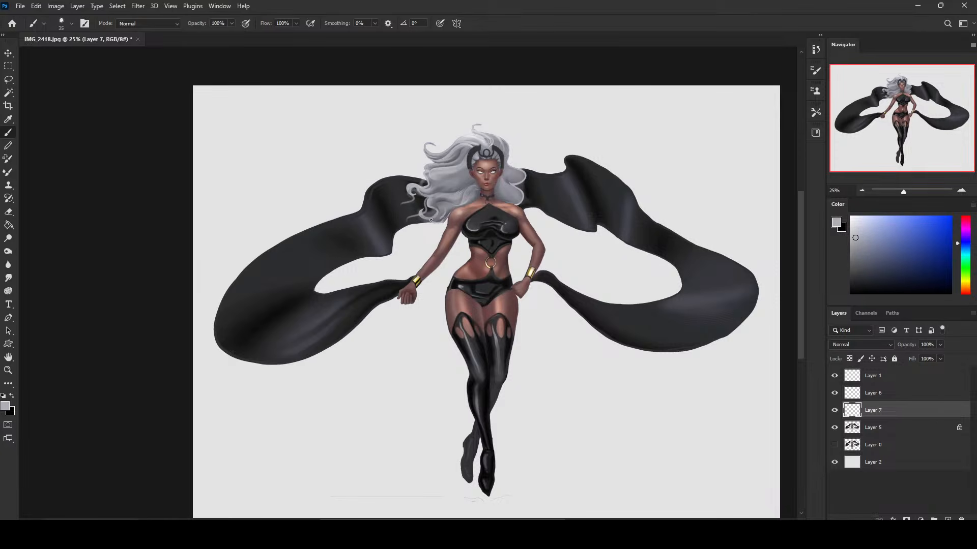
pyautogui.keyDown('alt'); pyautogui.click(447, 210); pyautogui.keyUp('alt')
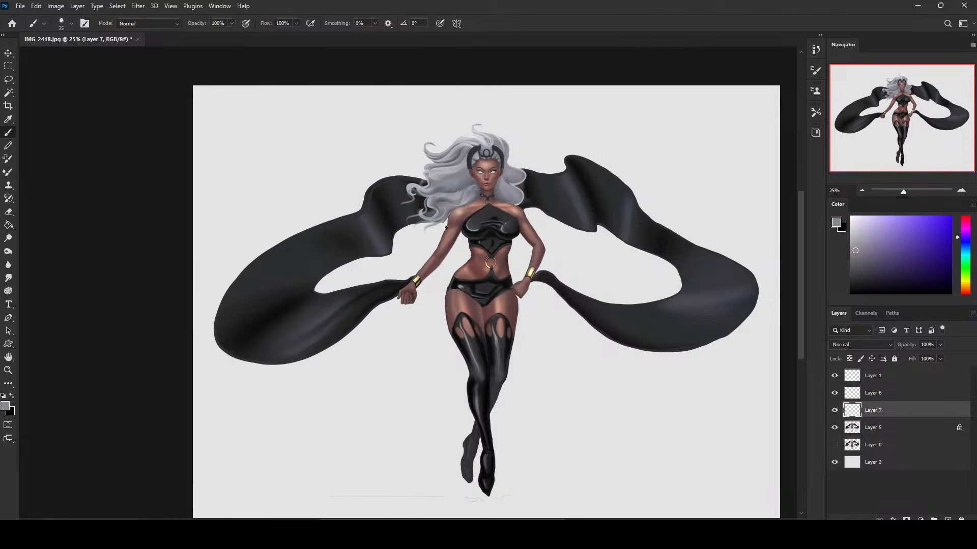
pyautogui.keyDown('alt'); pyautogui.click(460, 169); pyautogui.keyUp('alt')
pyautogui.keyDown('alt'); pyautogui.click(456, 153); pyautogui.keyUp('alt')
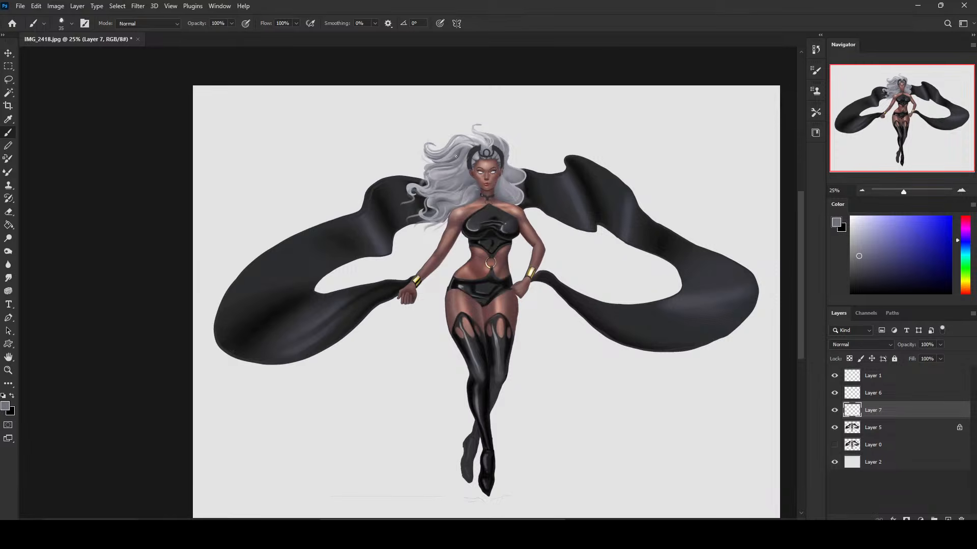
pyautogui.keyDown('alt'); pyautogui.click(522, 195); pyautogui.keyUp('alt')
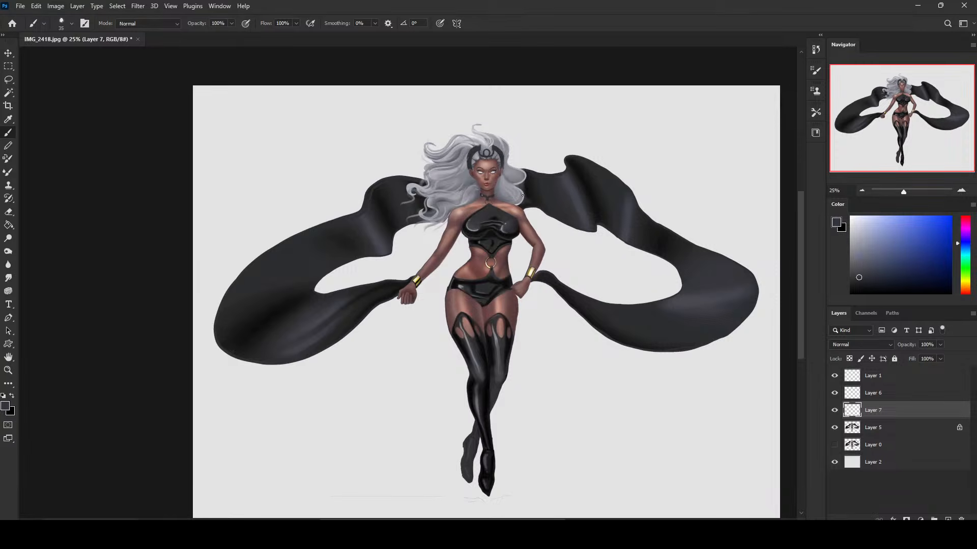
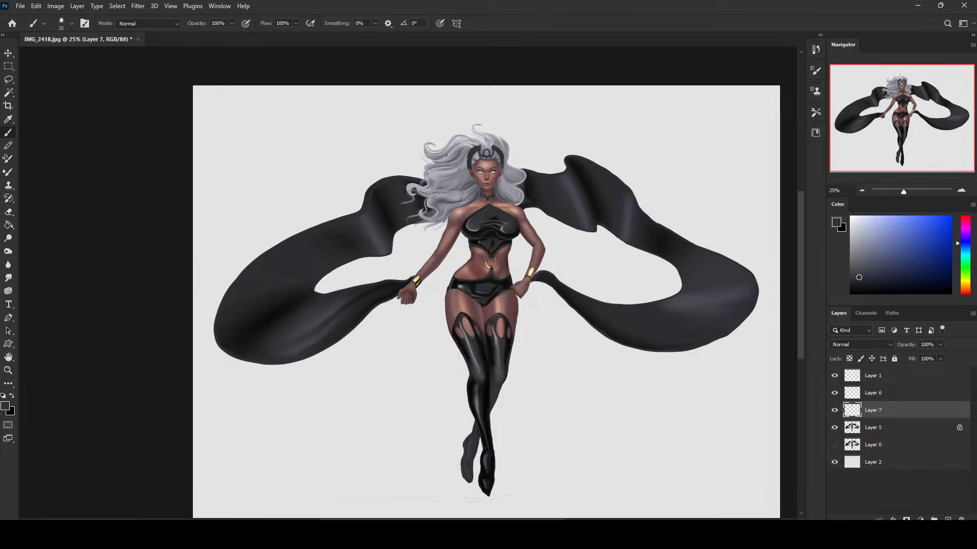
# Paint loose strands in sampled lighter greys over the cape beside the hair on Layer 7 and soften them with the Smudge tool.
pyautogui.keyDown('alt'); pyautogui.click(467, 149); pyautogui.keyUp('alt')
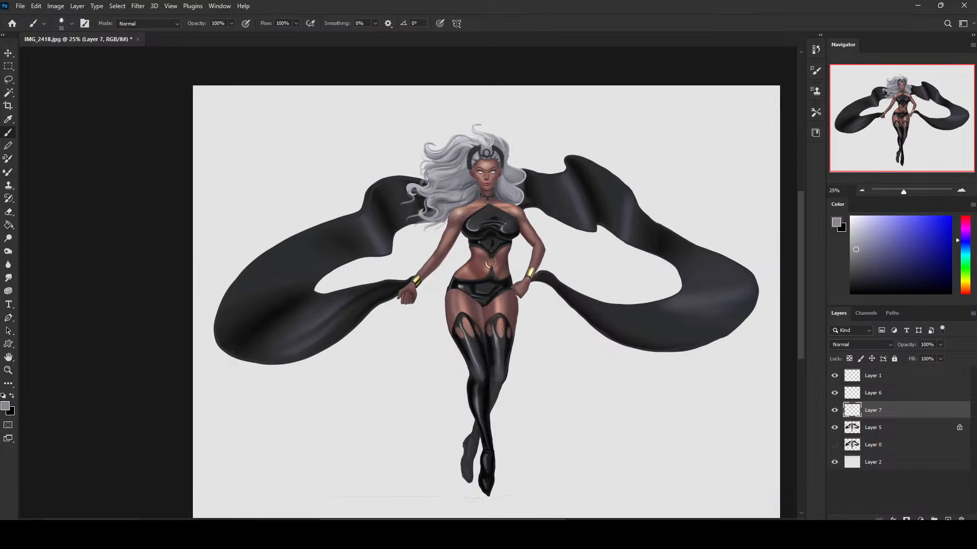
pyautogui.keyDown('alt'); pyautogui.click(402, 187); pyautogui.keyUp('alt')
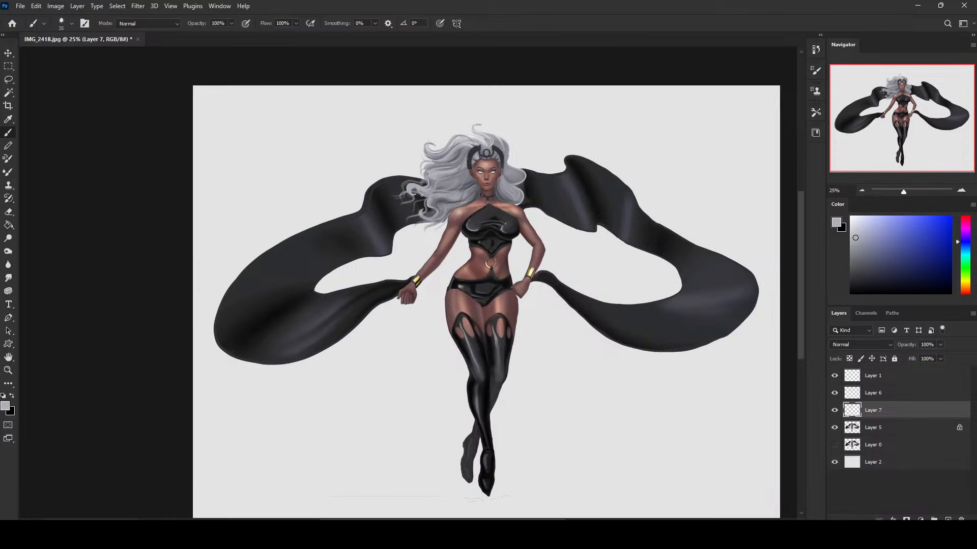
pyautogui.click(8, 278)
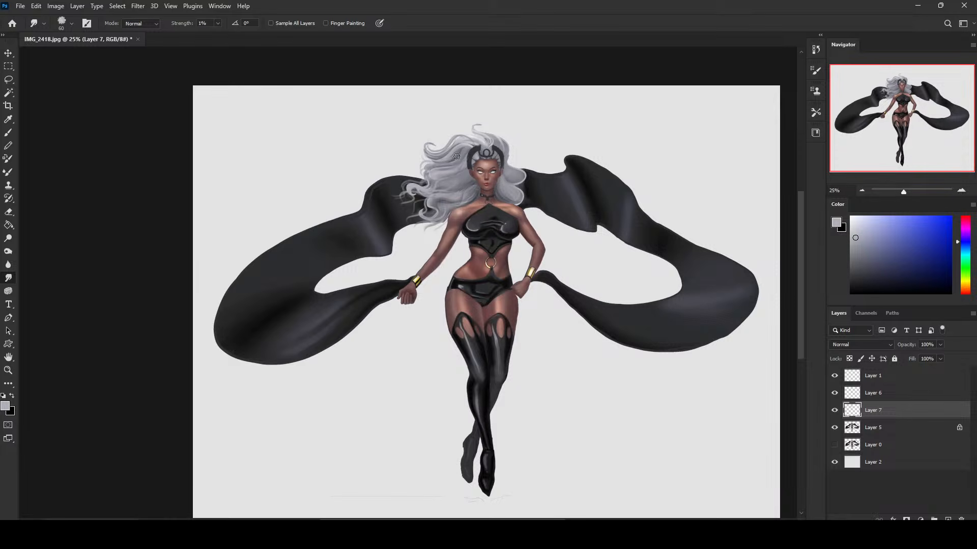
pyautogui.press('e')
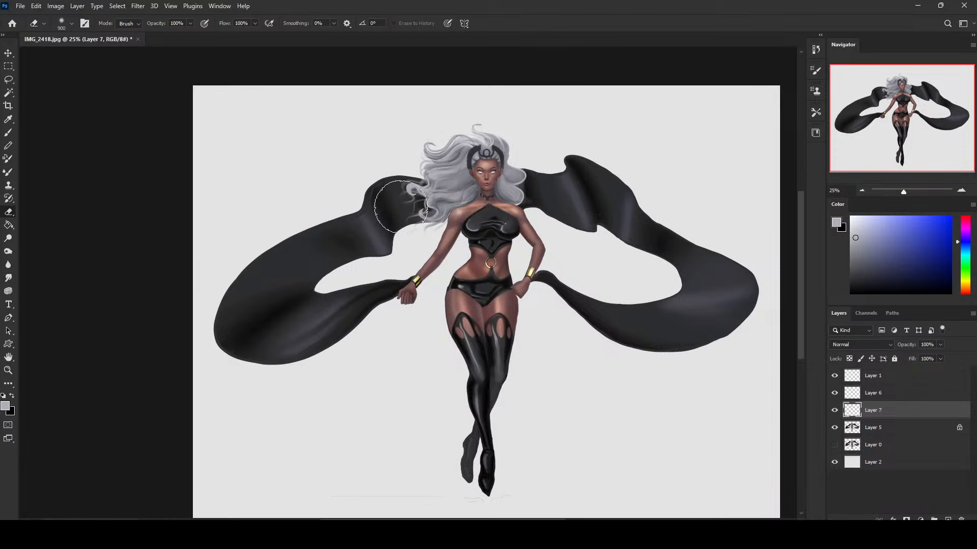
pyautogui.click(8, 278)
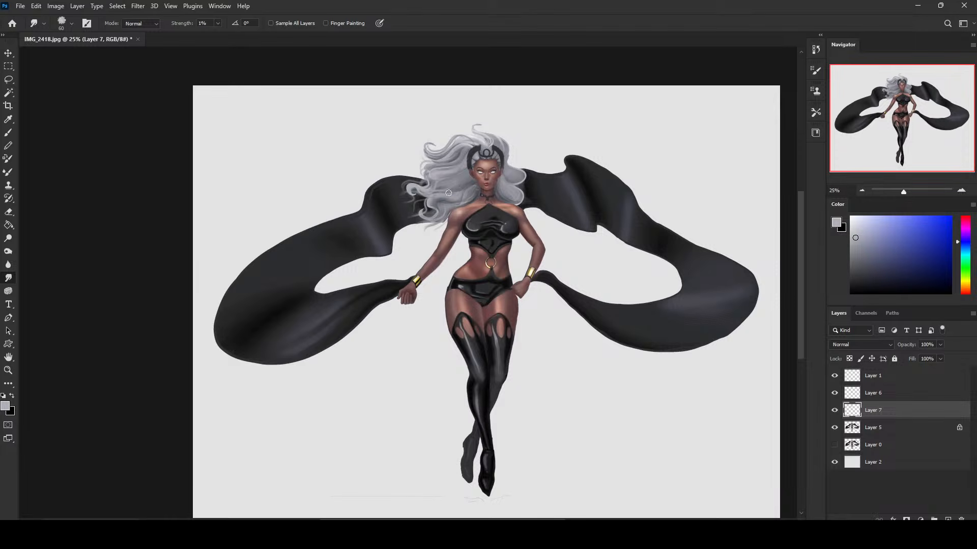
# Set the Dodge tool to 21% exposure for highlights and target Layer 5 with a size 600 brush.
pyautogui.click(8, 238)
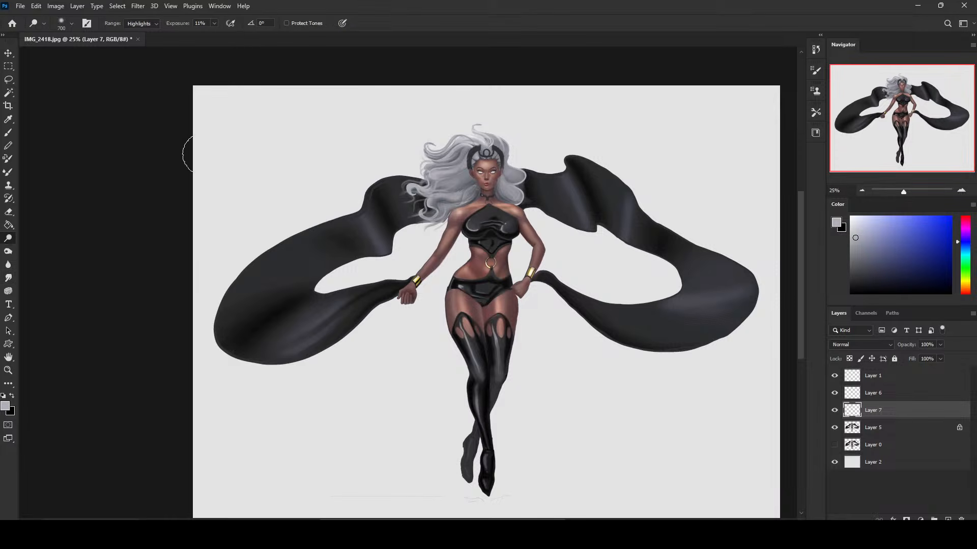
pyautogui.click(214, 24)
pyautogui.moveTo(214, 34); pyautogui.dragTo(219, 35)
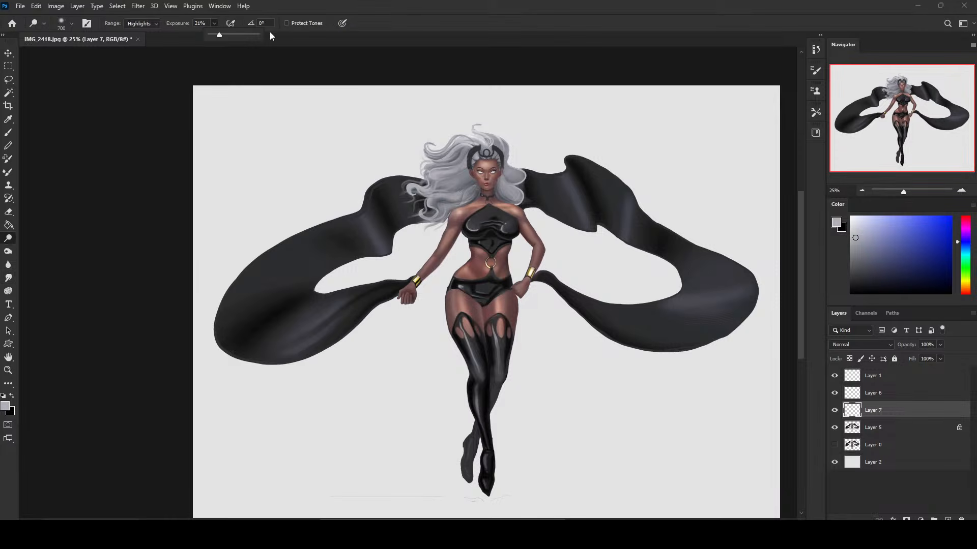
pyautogui.click(463, 141)
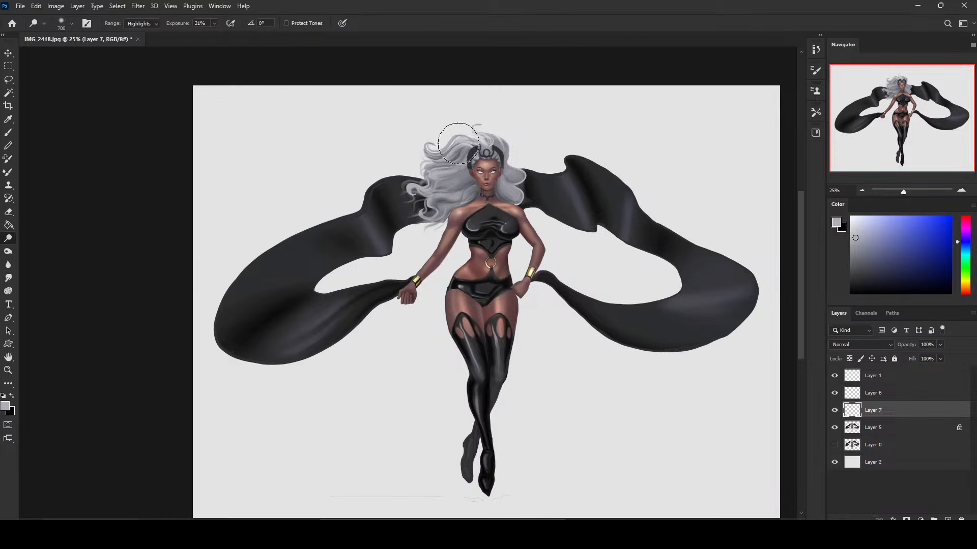
pyautogui.click(872, 428)
pyautogui.press('[')
# Try lightening the hair with broad Dodge strokes up to brush size 800, and undo them.
pyautogui.moveTo(466, 136); pyautogui.dragTo(454, 156)
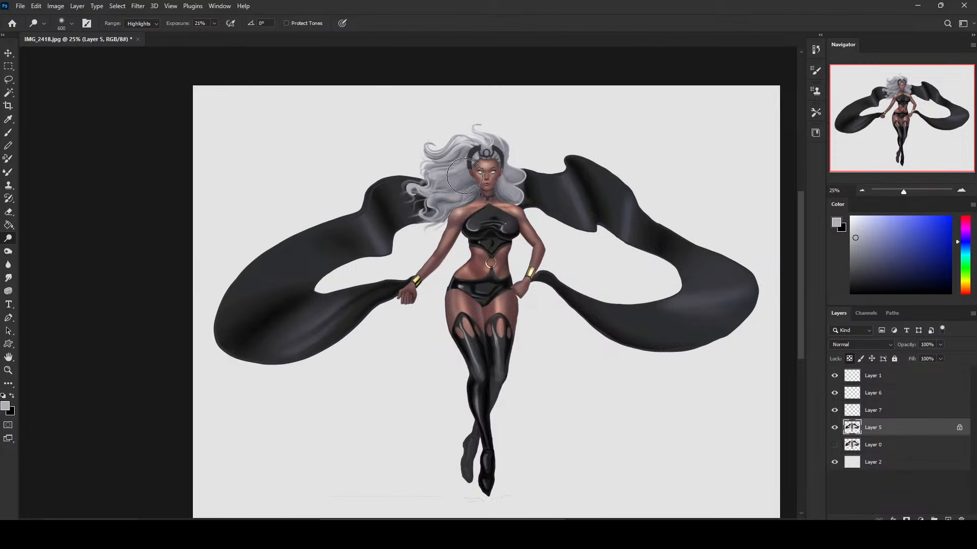
pyautogui.press('[')
pyautogui.press('[')
pyautogui.press(']')
pyautogui.press(']')
pyautogui.press(']')
pyautogui.press(']')
pyautogui.moveTo(441, 188)
pyautogui.mouseDown()
pyautogui.moveTo(438, 151)
pyautogui.moveTo(441, 188)
pyautogui.mouseUp()
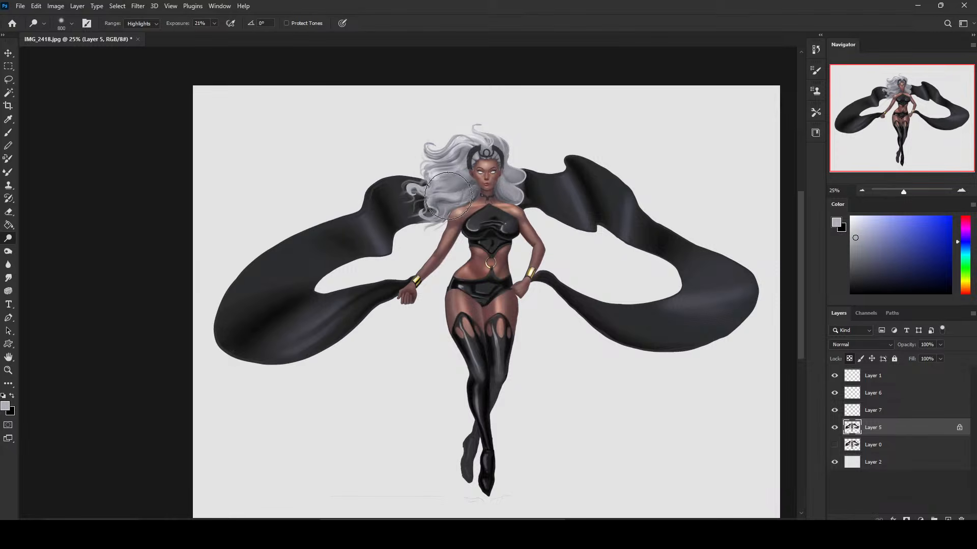
pyautogui.press('[')
pyautogui.hotkey('ctrl', 'z')
pyautogui.hotkey('ctrl', 'z')
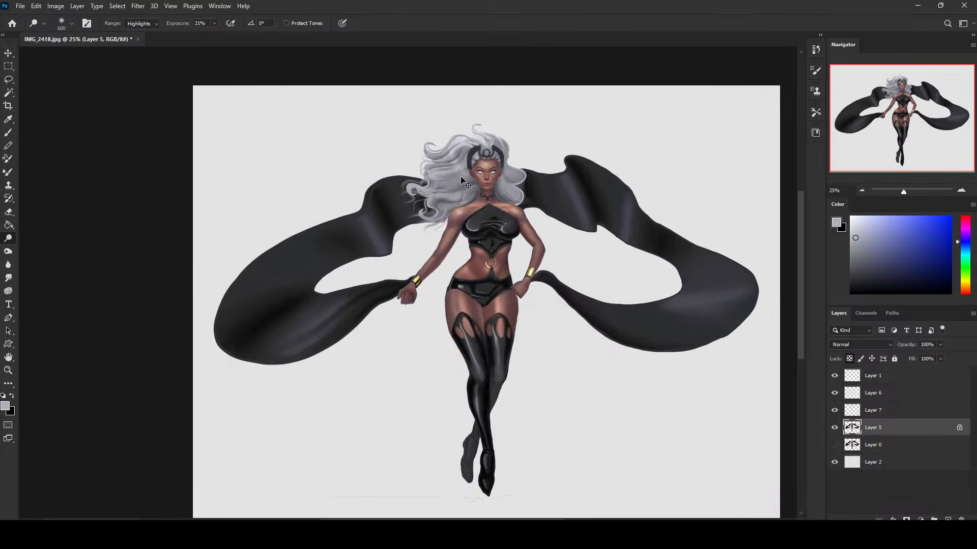
# Lighten the hair highlights on Layer 5 with the Dodge tool, using a smaller brush around size 300.
pyautogui.press('[')
pyautogui.press('[')
pyautogui.press('[')
pyautogui.press(']')
pyautogui.press(']')
pyautogui.press(']')
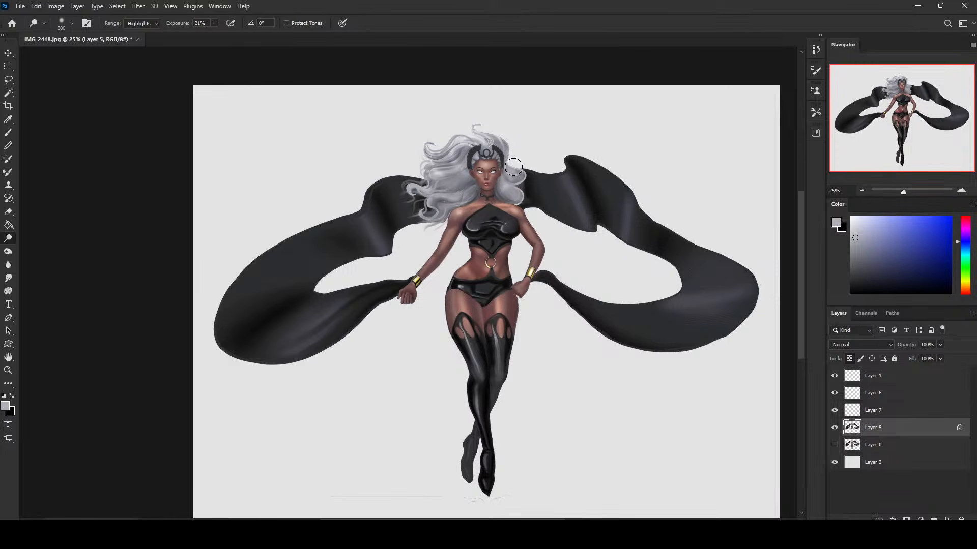
# Choose a dark grey paint colour, and work over the hair with the Sponge tool at 27% flow, changing its mode and enlarging its brush.
pyautogui.press('b')
pyautogui.click(859, 263)
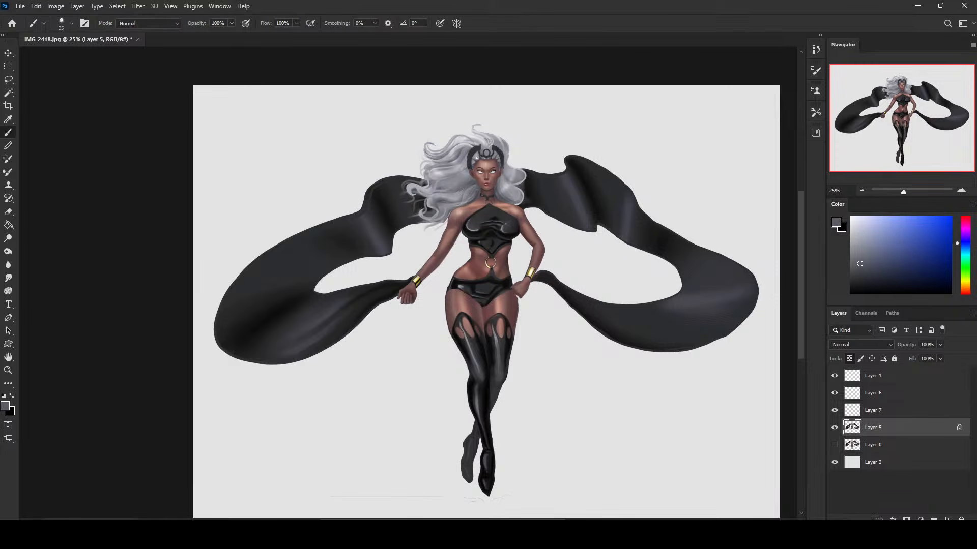
pyautogui.click(9, 290)
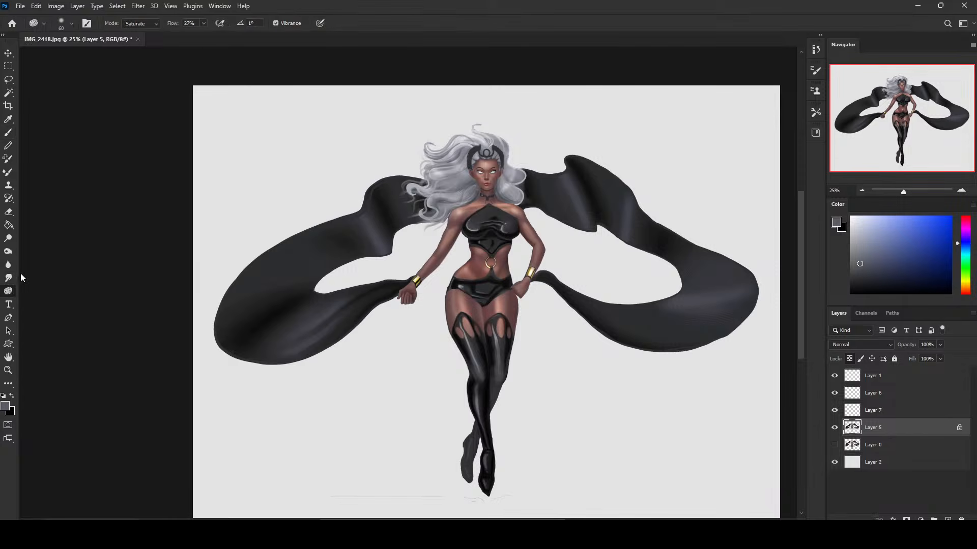
pyautogui.click(157, 24)
pyautogui.click(151, 34)
pyautogui.press(']')
pyautogui.press(']')
pyautogui.press(']')
# Switch to the size 80 brush from Istebrak's Dry-Oil Brushes, reduced to 45 px, and sample a dark blue-grey.
pyautogui.press('b')
pyautogui.rightClick(518, 184)
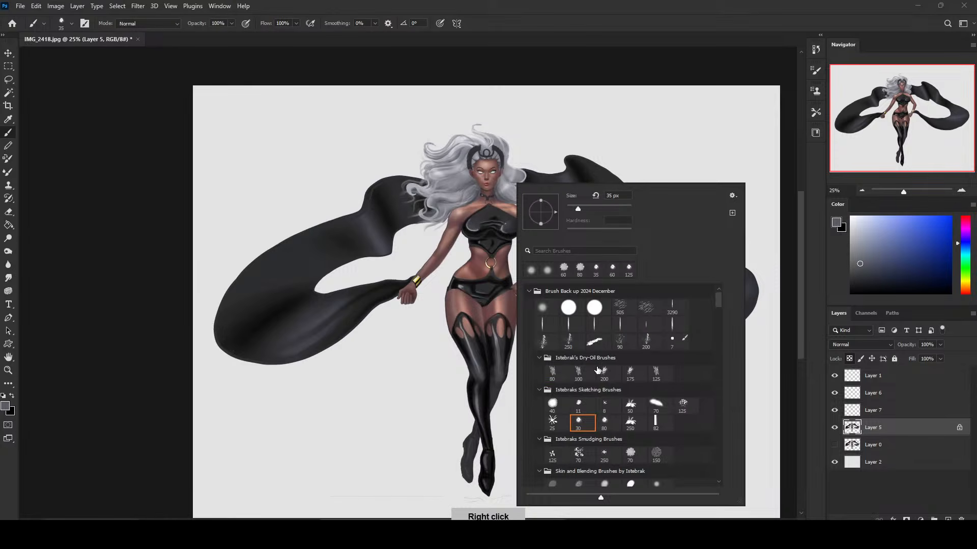
pyautogui.click(555, 373)
pyautogui.click(579, 374)
pyautogui.click(622, 62)
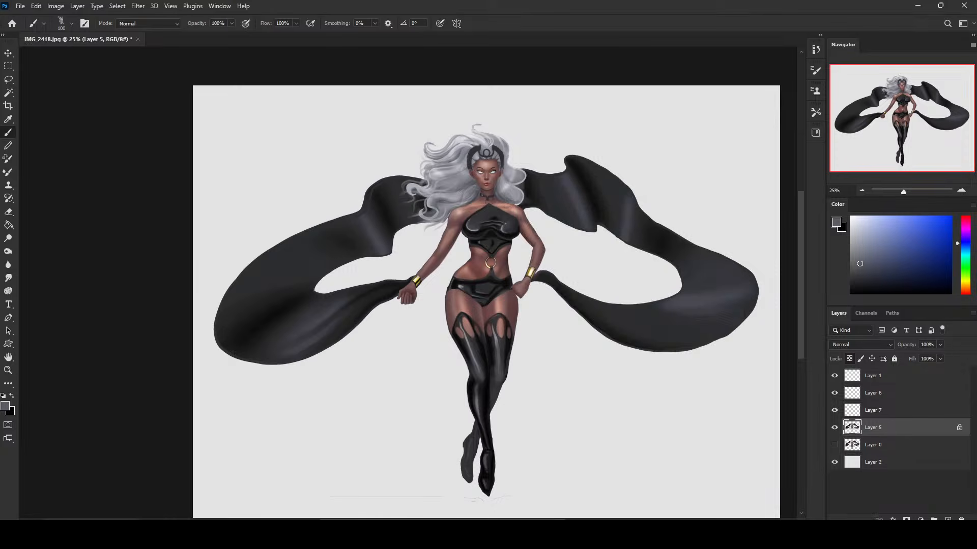
pyautogui.keyDown('alt'); pyautogui.click(474, 183); pyautogui.keyUp('alt')
pyautogui.rightClick(511, 163)
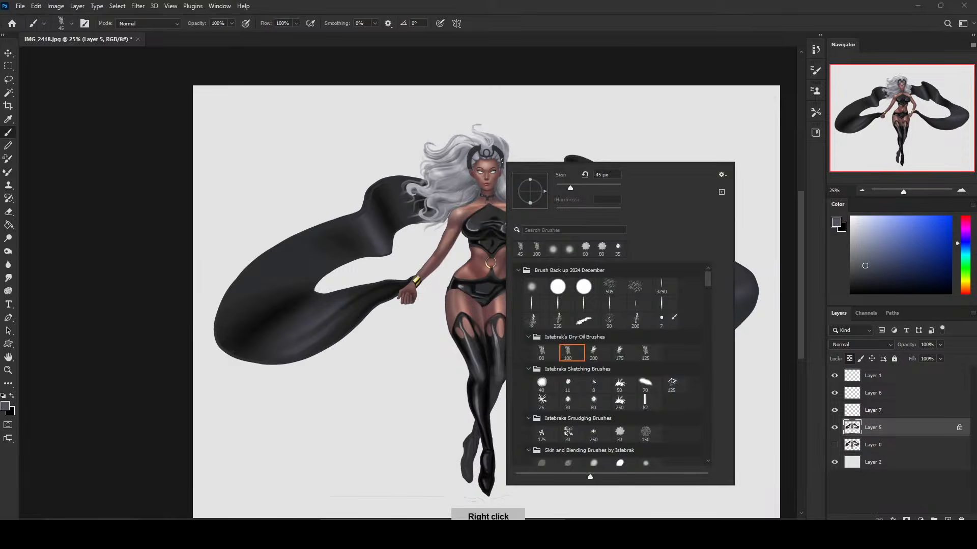
pyautogui.click(539, 354)
pyautogui.click(605, 63)
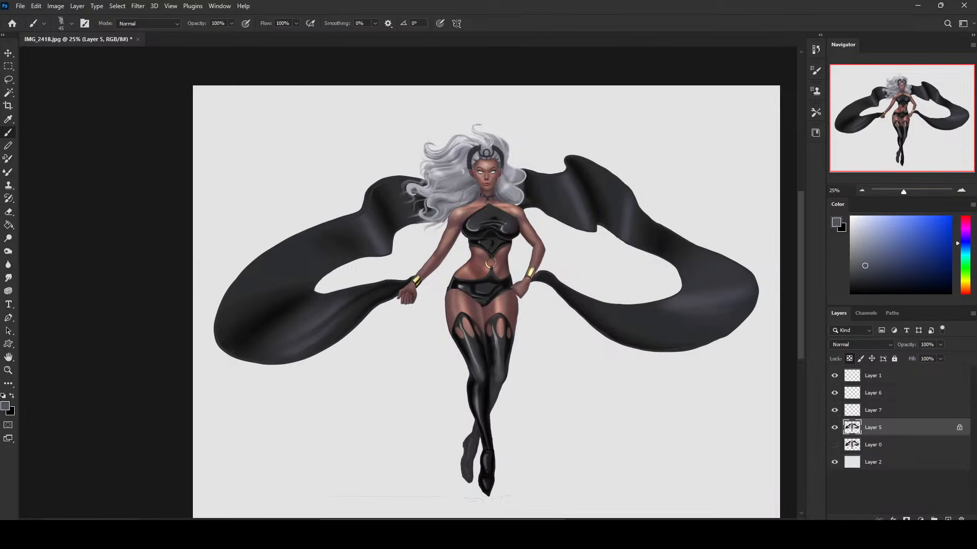
# Paint dark blue-grey strands between the hair locks on Layer 5 with the dry-oil brush, reducing its size to 20.
pyautogui.moveTo(467, 188); pyautogui.dragTo(439, 190)
pyautogui.moveTo(498, 182)
pyautogui.mouseDown()
pyautogui.moveTo(518, 203)
pyautogui.moveTo(436, 202)
pyautogui.mouseUp()
pyautogui.press('[')
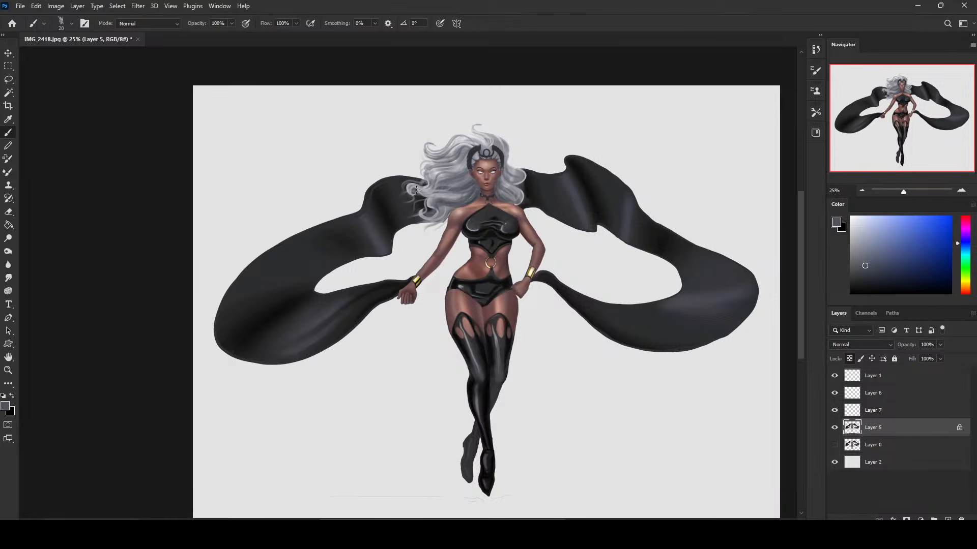
# Select the loose-strand Layer 7 and merge it down into Layer 5.
pyautogui.click(859, 414)
pyautogui.press('e')
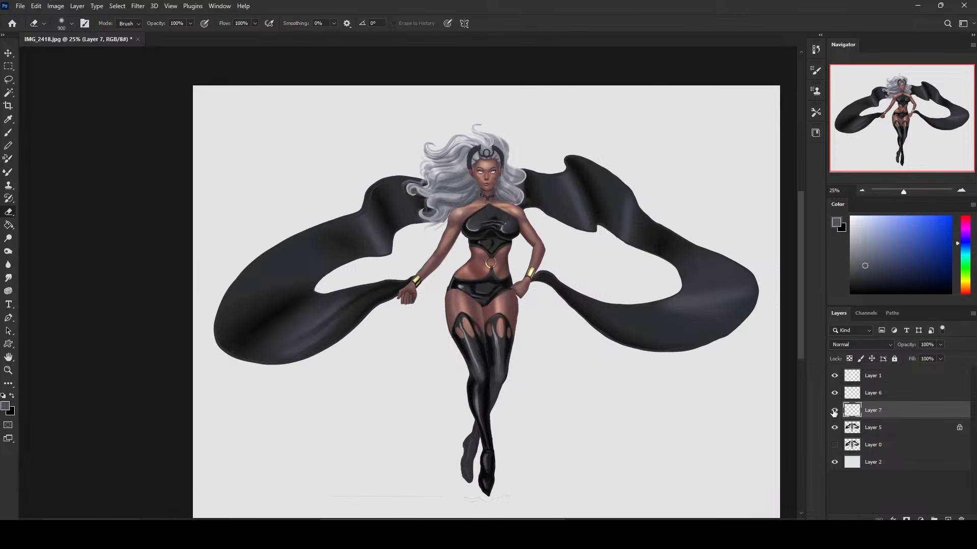
pyautogui.rightClick(867, 411)
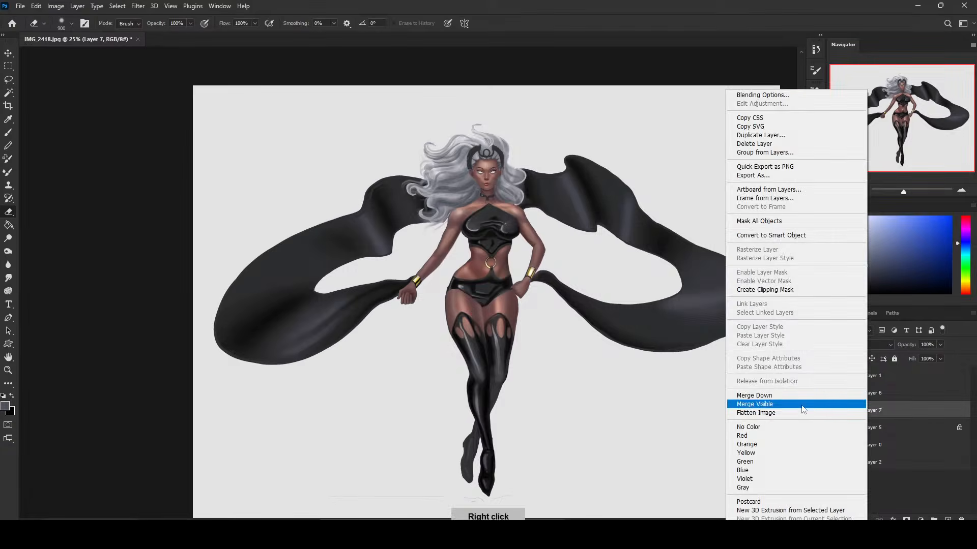
pyautogui.click(802, 405)
pyautogui.press('b')
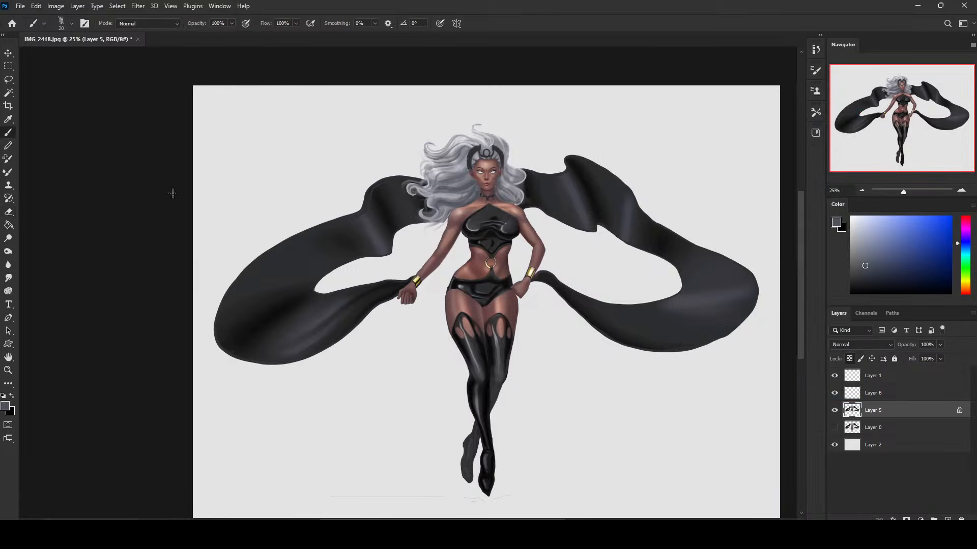
# Blend the hair strands with a size 30 Smudge brush at 1% strength, and unlock Layer 5's transparent pixels.
pyautogui.click(9, 278)
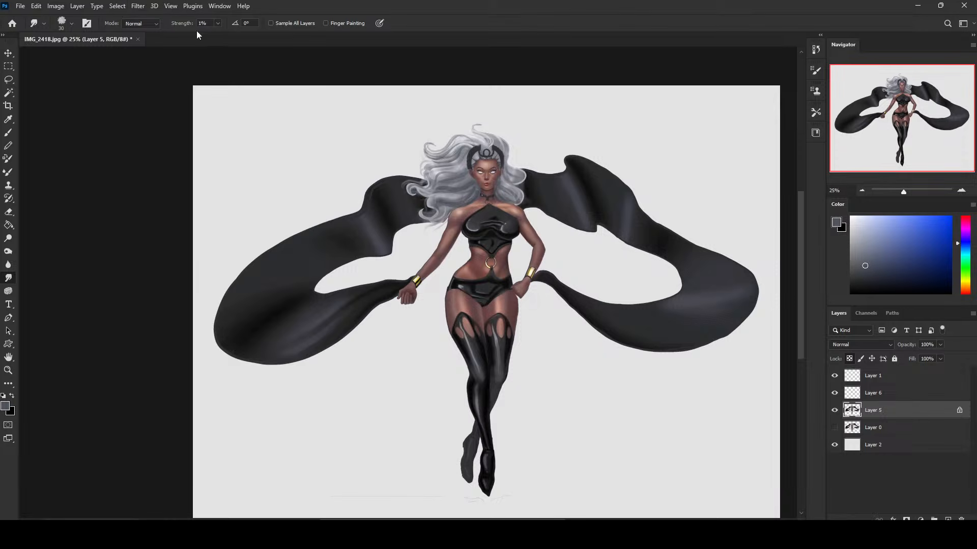
pyautogui.click(849, 359)
pyautogui.click(131, 9)
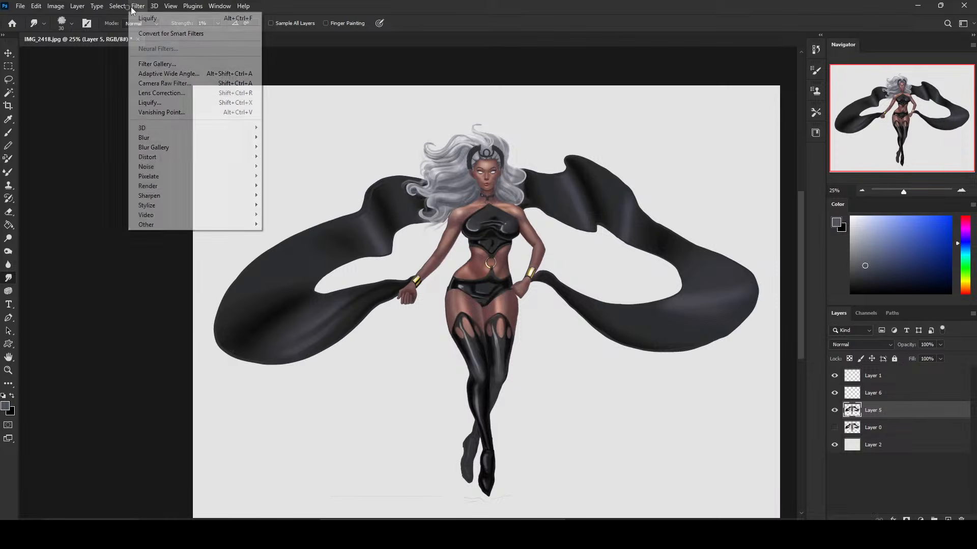
pyautogui.click(163, 104)
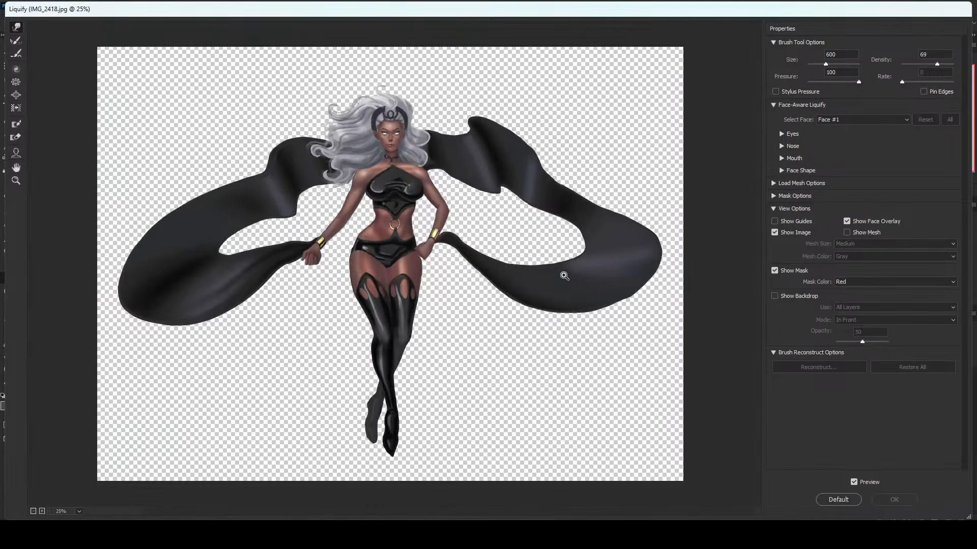
pyautogui.press('[')
pyautogui.press('[')
pyautogui.press('[')
pyautogui.press('[')
pyautogui.press('[')
pyautogui.moveTo(394, 257); pyautogui.dragTo(403, 251)
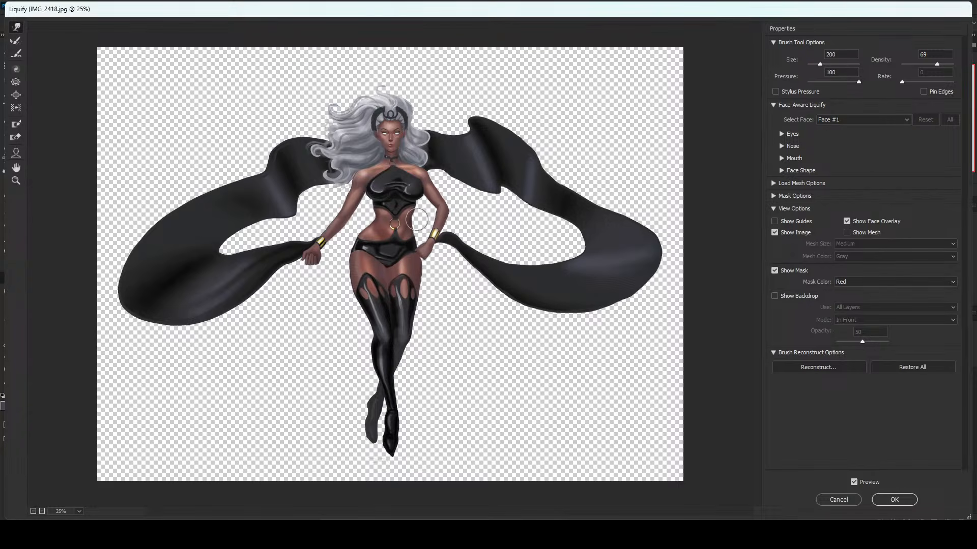
pyautogui.press('[')
pyautogui.press('[')
pyautogui.press('[')
pyautogui.press('[')
pyautogui.press(']')
pyautogui.press(']')
pyautogui.press(']')
pyautogui.press(']')
pyautogui.press(']')
pyautogui.press(']')
pyautogui.press(']')
pyautogui.press(']')
pyautogui.press(']')
pyautogui.press(']')
pyautogui.press(']')
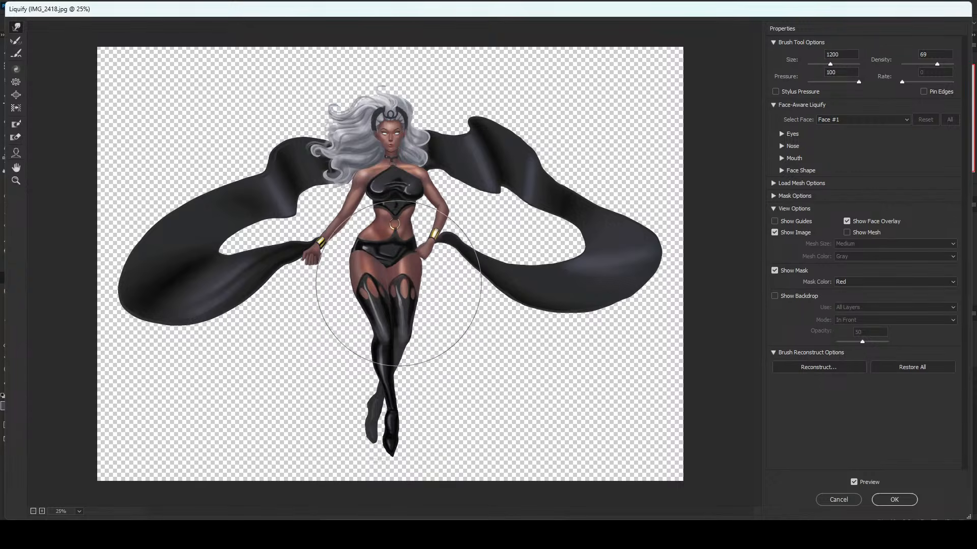
pyautogui.press(']')
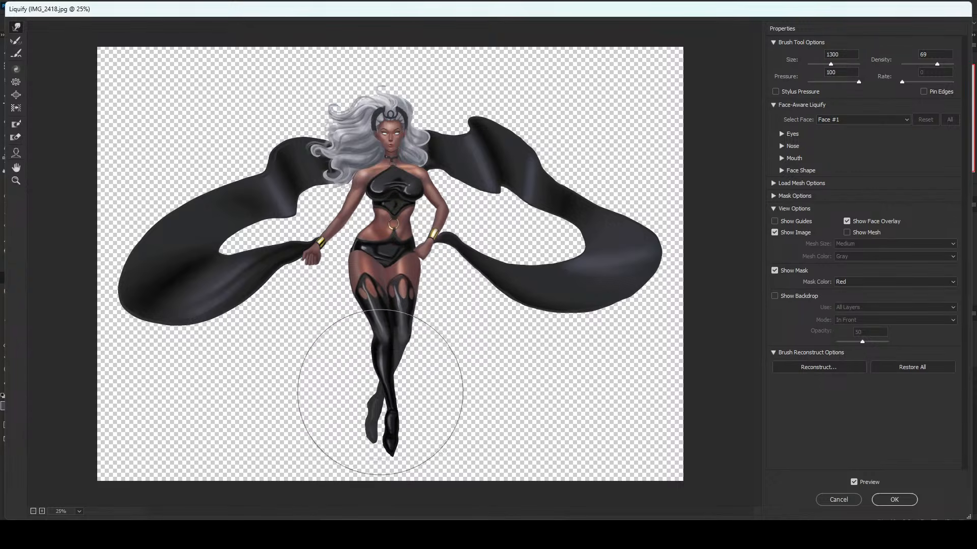
pyautogui.press(']')
pyautogui.press(']')
pyautogui.press(']')
pyautogui.press(']')
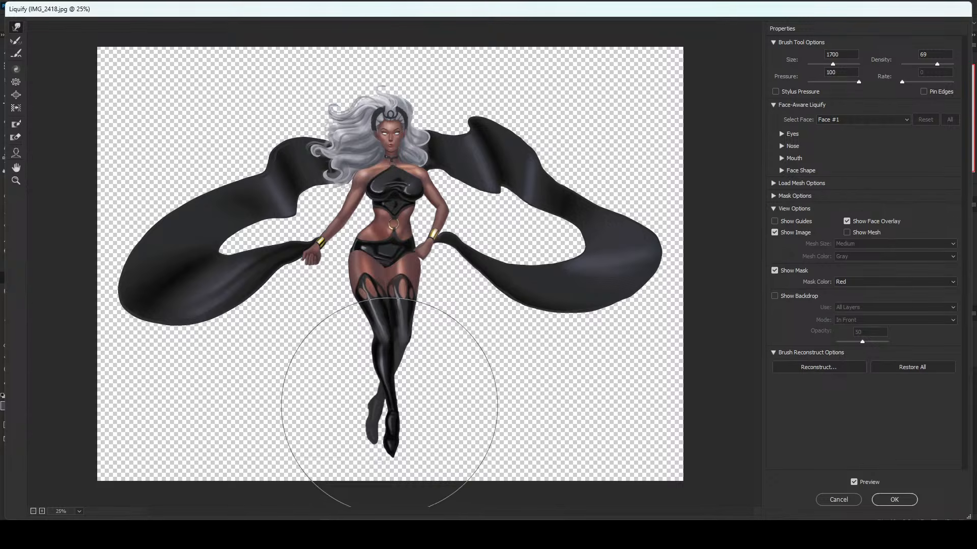
pyautogui.press('[')
pyautogui.press('[')
pyautogui.press('[')
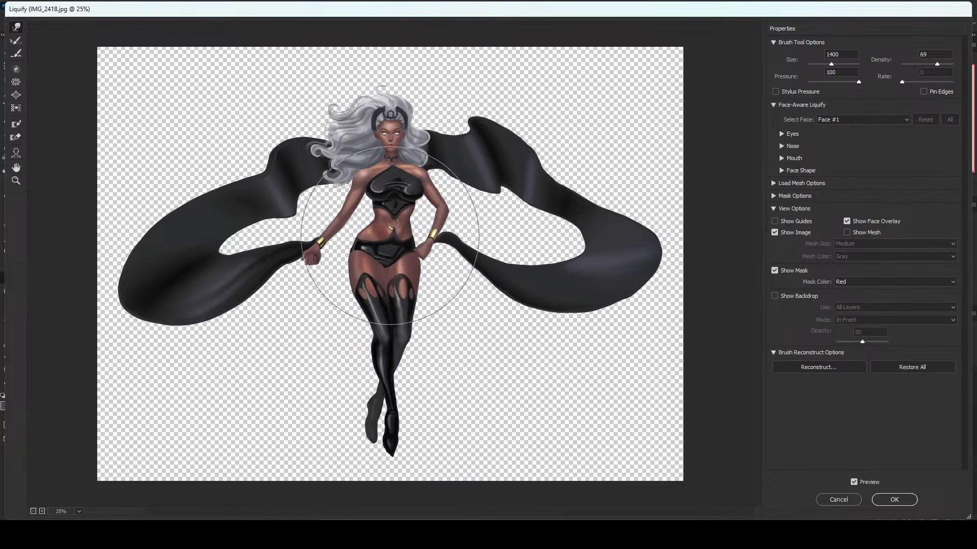
pyautogui.press('[')
pyautogui.press('[')
pyautogui.press('[')
pyautogui.press('[')
pyautogui.press('[')
pyautogui.press('[')
pyautogui.press('[')
pyautogui.press('[')
pyautogui.press('[')
pyautogui.press('[')
pyautogui.press('[')
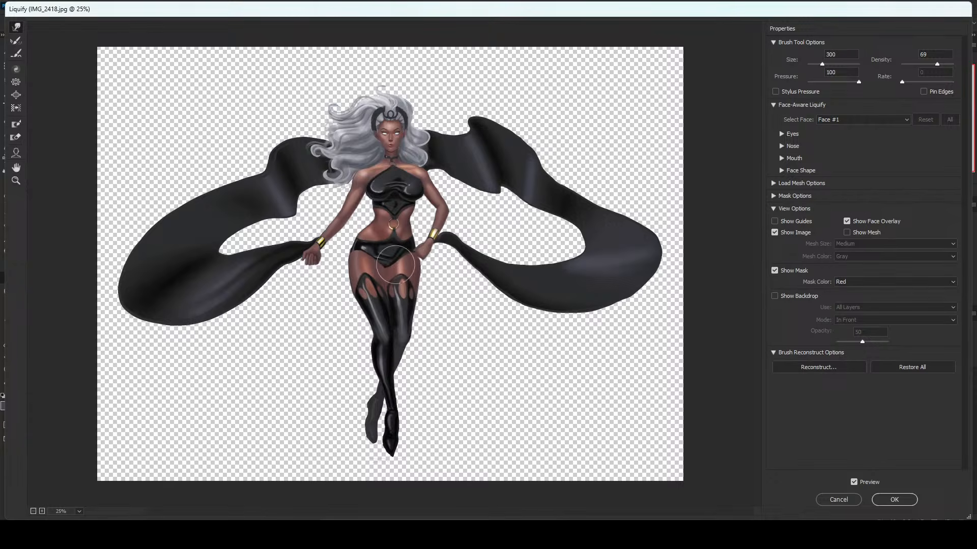
pyautogui.press('[')
pyautogui.press('[')
pyautogui.press('[')
pyautogui.press('[')
pyautogui.press('[')
pyautogui.press('[')
pyautogui.press('[')
pyautogui.press(']')
pyautogui.press(']')
pyautogui.press(']')
pyautogui.press(']')
pyautogui.press(']')
pyautogui.press(']')
pyautogui.press(']')
pyautogui.press(']')
pyautogui.press(']')
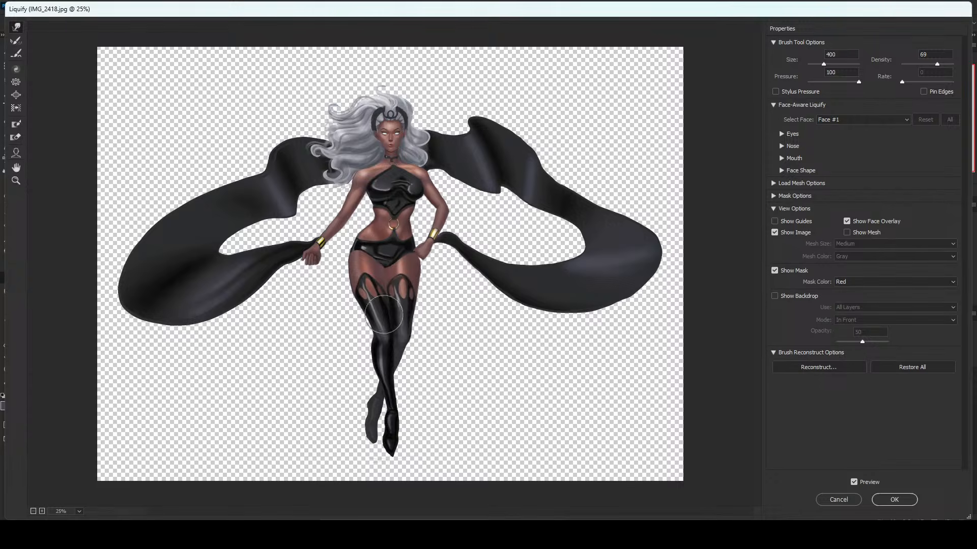
pyautogui.press('[')
pyautogui.press('[')
pyautogui.press('[')
pyautogui.press('[')
pyautogui.press('[')
pyautogui.press('[')
pyautogui.press('p')
pyautogui.press('p')
pyautogui.click(846, 500)
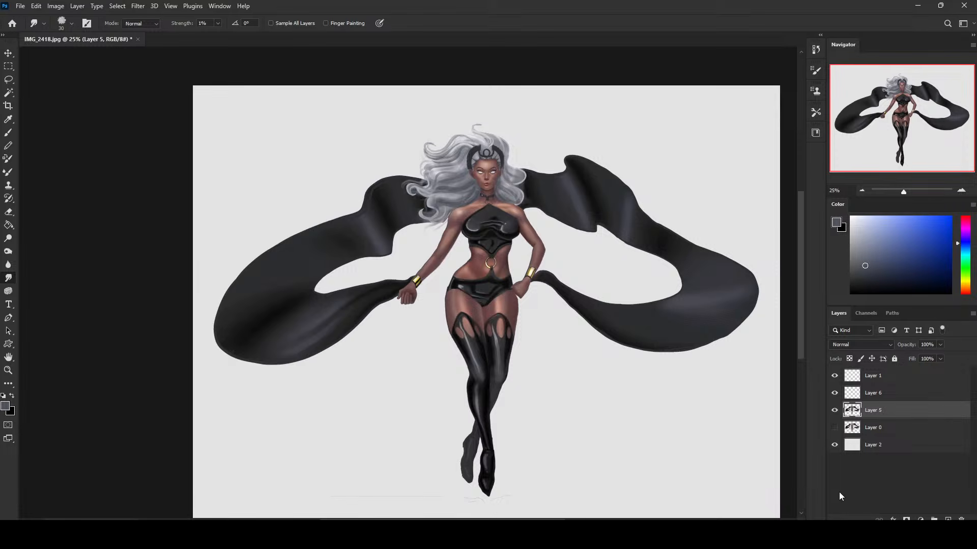
# Switch to the size 30 brush from Istebraks Sketching Brushes and retouch the edges of the shorts and top with sampled tones.
pyautogui.press('b')
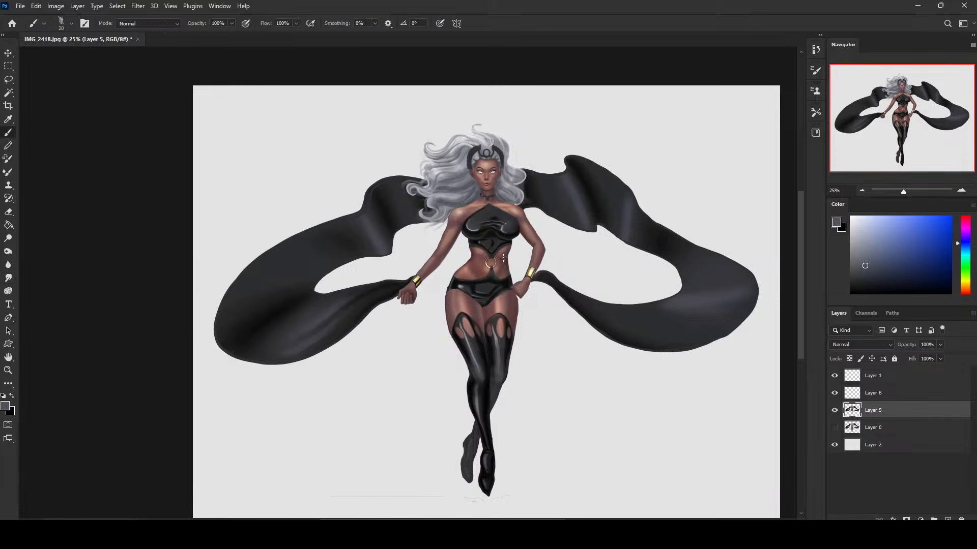
pyautogui.keyDown('alt'); pyautogui.click(490, 303); pyautogui.keyUp('alt')
pyautogui.rightClick(558, 275)
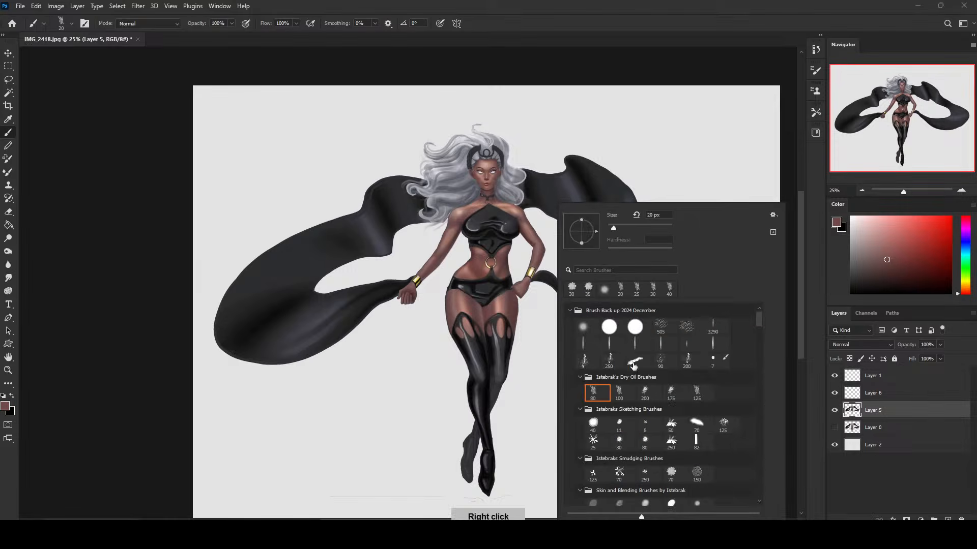
pyautogui.click(619, 441)
pyautogui.click(494, 304)
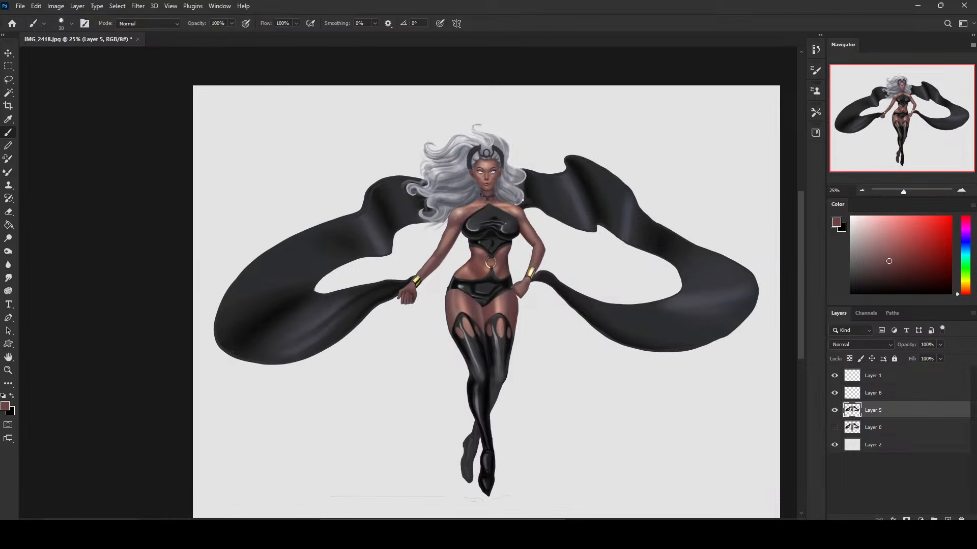
pyautogui.keyDown('alt'); pyautogui.click(470, 242); pyautogui.keyUp('alt')
pyautogui.keyDown('alt'); pyautogui.click(518, 234); pyautogui.keyUp('alt')
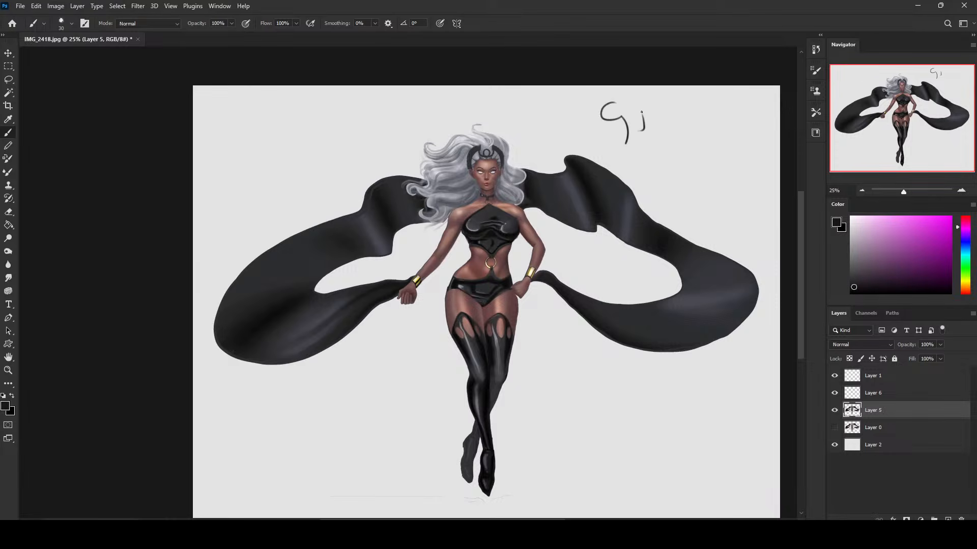
# Undo the test scribbles beside the character and touch up the lower edge of the black top with sampled dark tones.
pyautogui.hotkey('ctrl', 'z')
pyautogui.hotkey('ctrl', 'z')
pyautogui.hotkey('ctrl', 'z')
pyautogui.hotkey('ctrl', 'z')
pyautogui.hotkey('ctrl', 'z')
pyautogui.keyDown('alt'); pyautogui.click(468, 238); pyautogui.keyUp('alt')
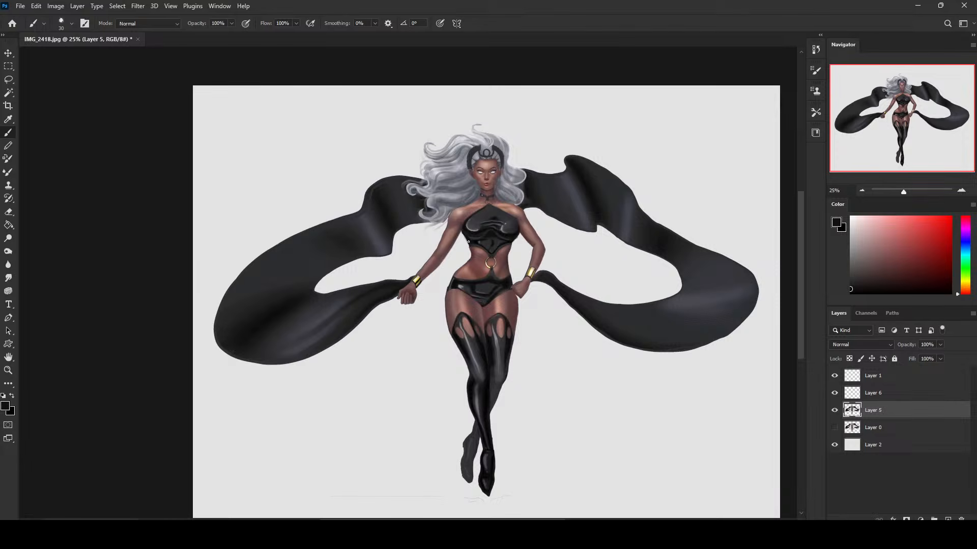
pyautogui.keyDown('alt'); pyautogui.click(476, 238); pyautogui.keyUp('alt')
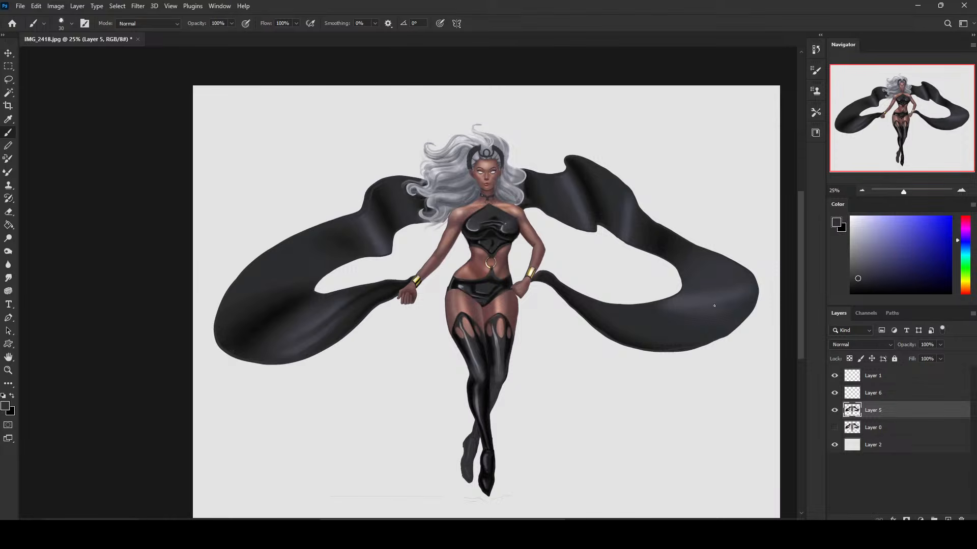
# Lasso the cape sections behind both shoulders and lock Layer 5's transparent pixels.
pyautogui.hotkey('ctrl', '-')
pyautogui.press('l')
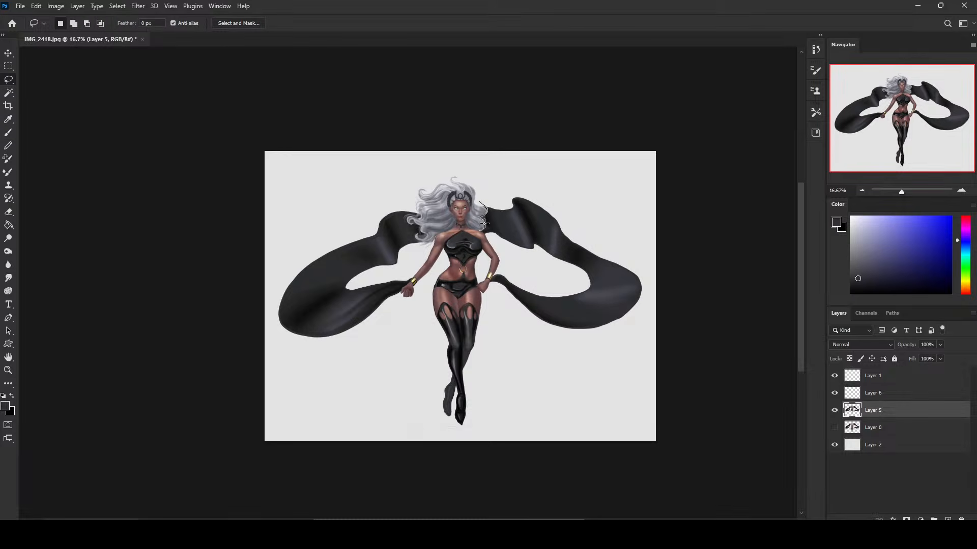
pyautogui.moveTo(482, 232)
pyautogui.mouseDown()
pyautogui.moveTo(558, 279)
pyautogui.moveTo(464, 122)
pyautogui.moveTo(448, 162)
pyautogui.mouseUp()
pyautogui.moveTo(411, 260)
pyautogui.mouseDown()
pyautogui.moveTo(271, 263)
pyautogui.moveTo(406, 95)
pyautogui.moveTo(415, 208)
pyautogui.moveTo(405, 264)
pyautogui.mouseUp()
pyautogui.hotkey('ctrl', 'd')
pyautogui.click(849, 359)
# Switch to a soft size 80 brush and sample the light grey of the background.
pyautogui.press('b')
pyautogui.rightClick(522, 282)
pyautogui.click(545, 327)
pyautogui.click(675, 153)
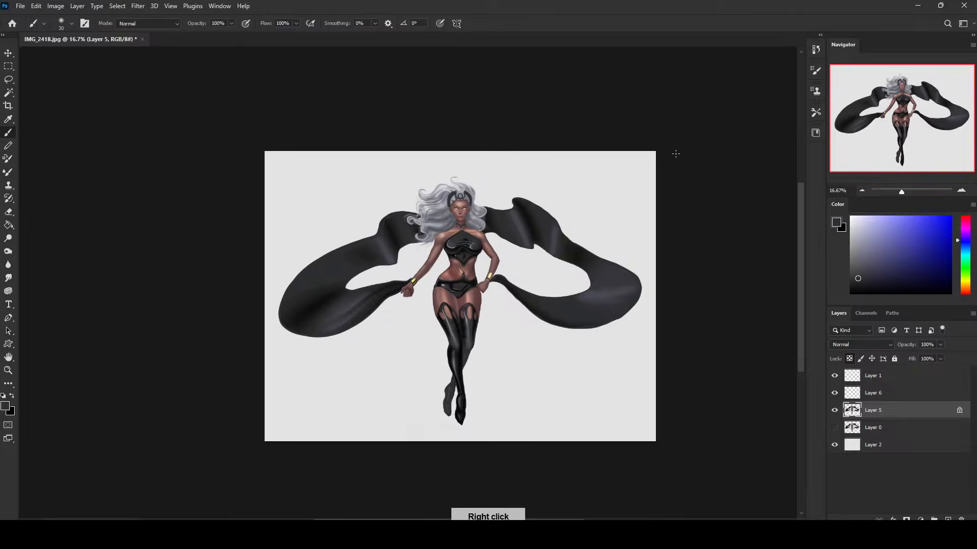
pyautogui.keyDown('alt'); pyautogui.click(493, 182); pyautogui.keyUp('alt')
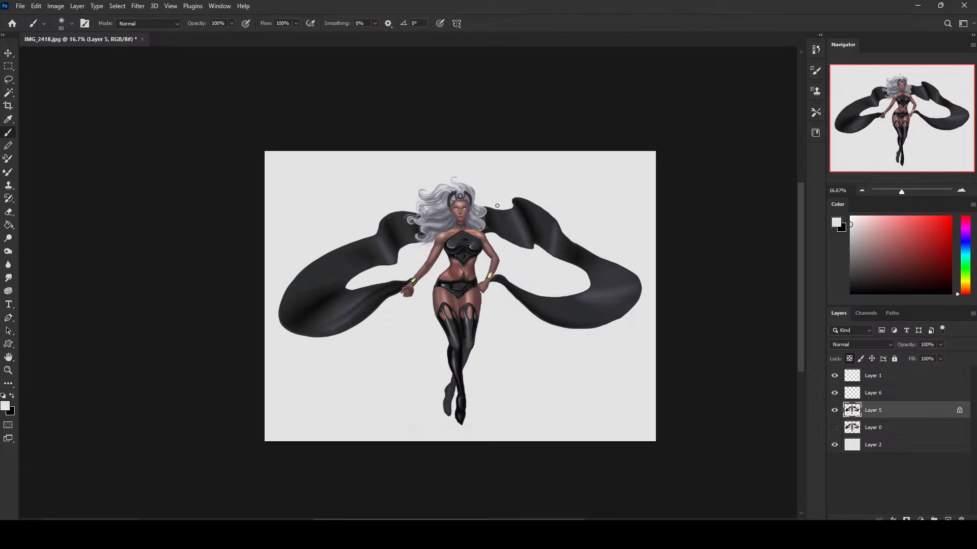
# Try a light grey wash over the cape with the brush enlarged to 3300 at 29% opacity.
pyautogui.press(']')
pyautogui.press(']')
pyautogui.press(']')
pyautogui.press(']')
pyautogui.press(']')
pyautogui.press(']')
pyautogui.press(']')
pyautogui.press(']')
pyautogui.press(']')
pyautogui.press(']')
pyautogui.press(']')
pyautogui.press(']')
pyautogui.press(']')
pyautogui.press(']')
pyautogui.press(']')
pyautogui.press(']')
pyautogui.press(']')
pyautogui.click(196, 35)
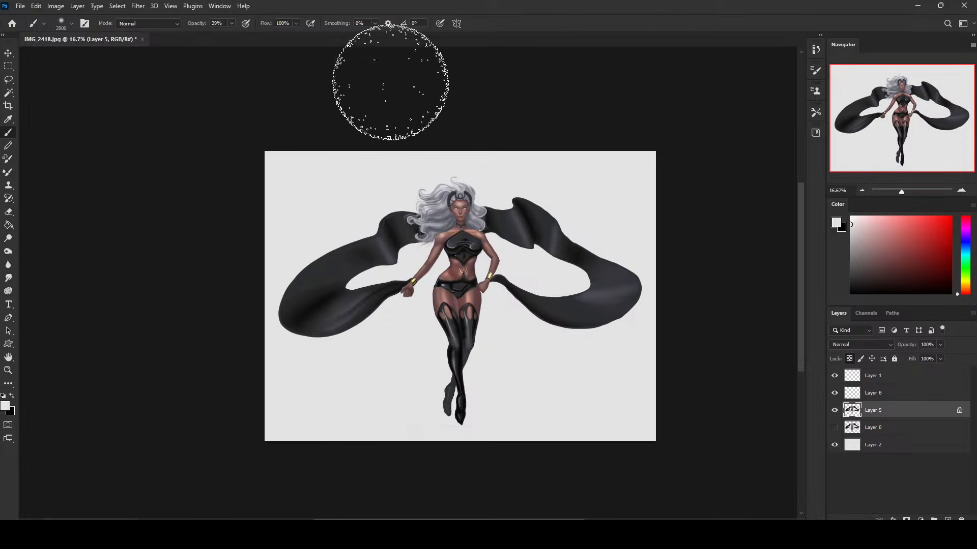
pyautogui.press(']')
pyautogui.press(']')
pyautogui.press(']')
pyautogui.press(']')
pyautogui.press(']')
pyautogui.click(541, 220)
pyautogui.hotkey('ctrl', 'z')
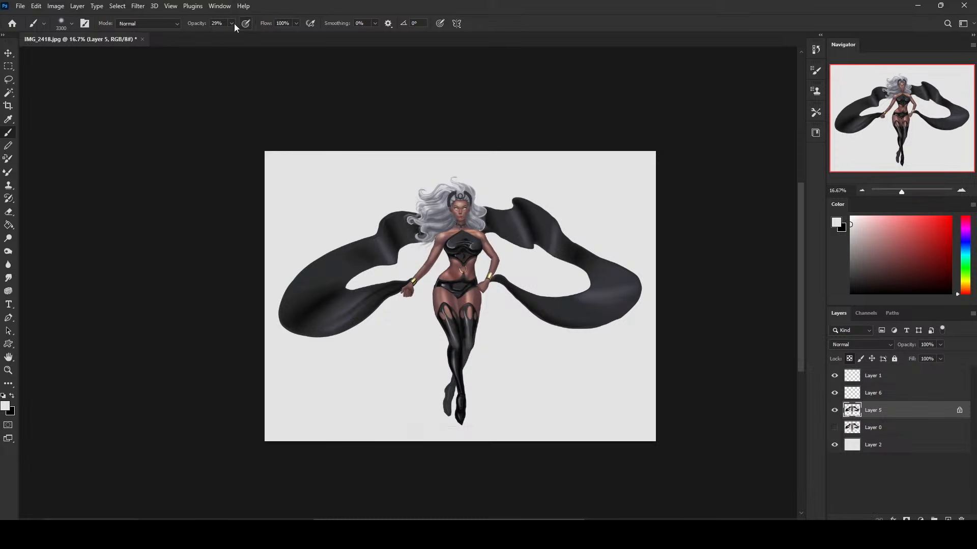
# Glaze the selected cape sections with muted blue-violet at 13% brush opacity, reducing the brush size to 2900.
pyautogui.click(222, 36)
pyautogui.keyDown('alt'); pyautogui.click(487, 219); pyautogui.keyUp('alt')
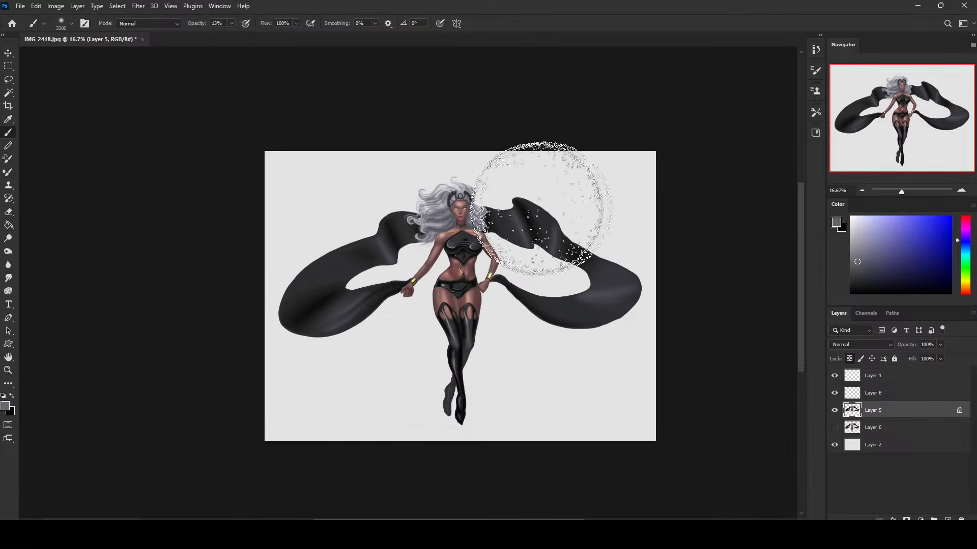
pyautogui.click(875, 262)
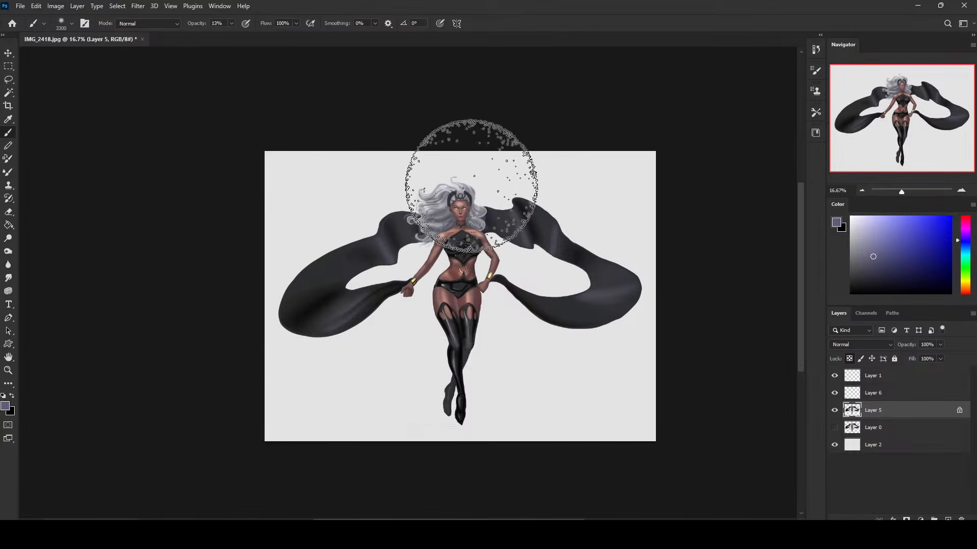
pyautogui.press('[')
pyautogui.press('[')
pyautogui.press('[')
pyautogui.press('[')
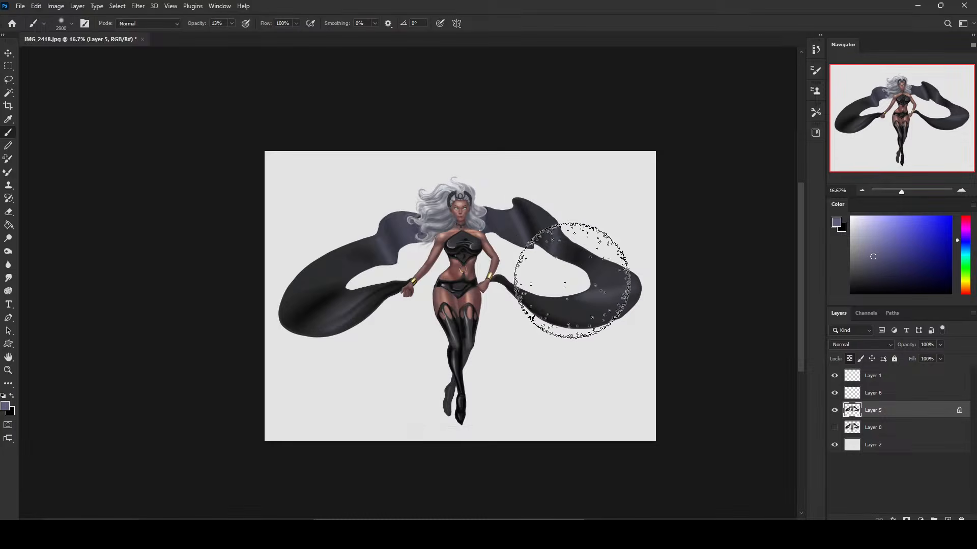
# Lighten the selected cape sections closest to the hair with the brush reduced to 2000.
pyautogui.hotkey('ctrl', '+')
pyautogui.hotkey('ctrl', '-')
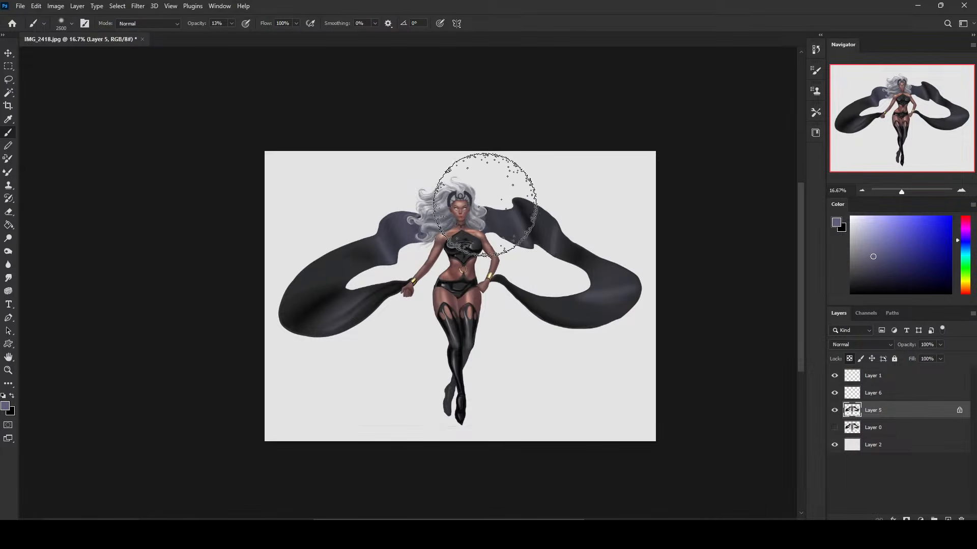
pyautogui.press('[')
pyautogui.press('[')
pyautogui.press('[')
pyautogui.press('[')
pyautogui.press('[')
pyautogui.press('[')
pyautogui.press('[')
pyautogui.press('[')
pyautogui.press('[')
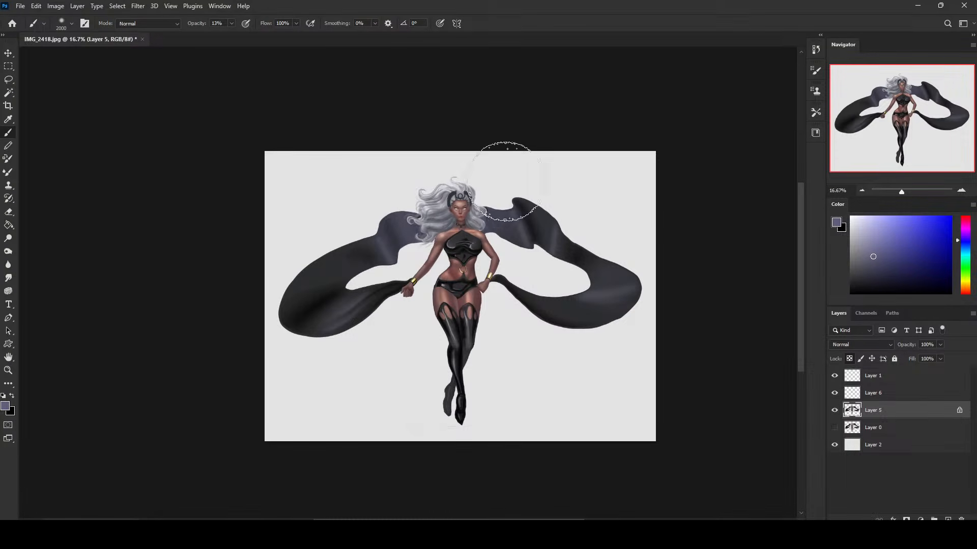
pyautogui.keyDown('alt'); pyautogui.click(494, 190); pyautogui.keyUp('alt')
pyautogui.keyDown('alt'); pyautogui.click(503, 190); pyautogui.keyUp('alt')
pyautogui.keyDown('alt'); pyautogui.click(489, 197); pyautogui.keyUp('alt')
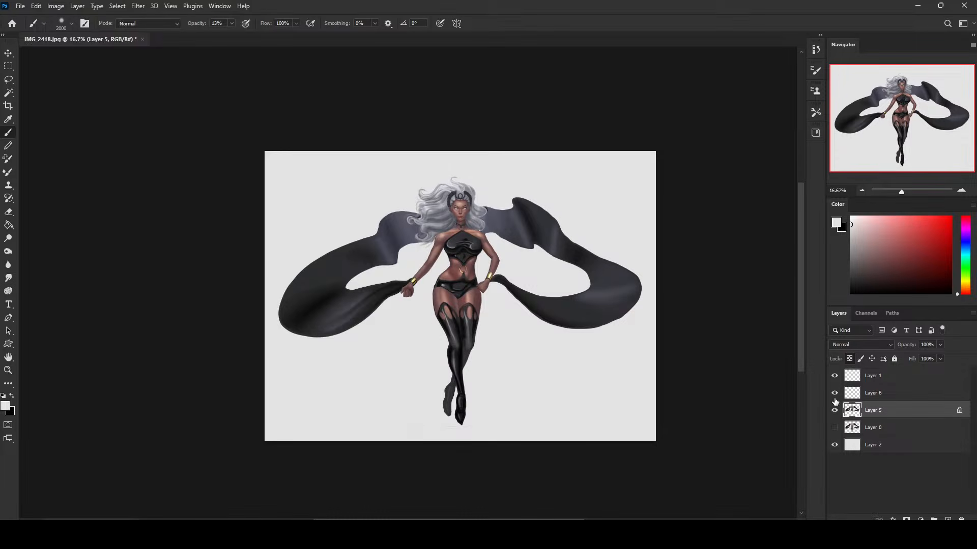
# Compare the cape before and after the glaze by switching between the Lock Layer and latest Brush Tool history states.
pyautogui.click(816, 48)
pyautogui.click(727, 103)
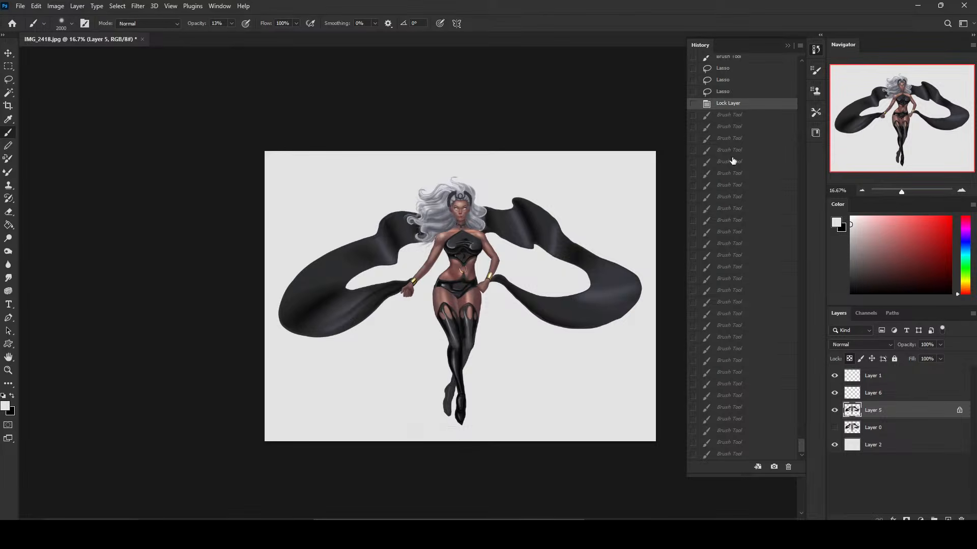
pyautogui.click(731, 455)
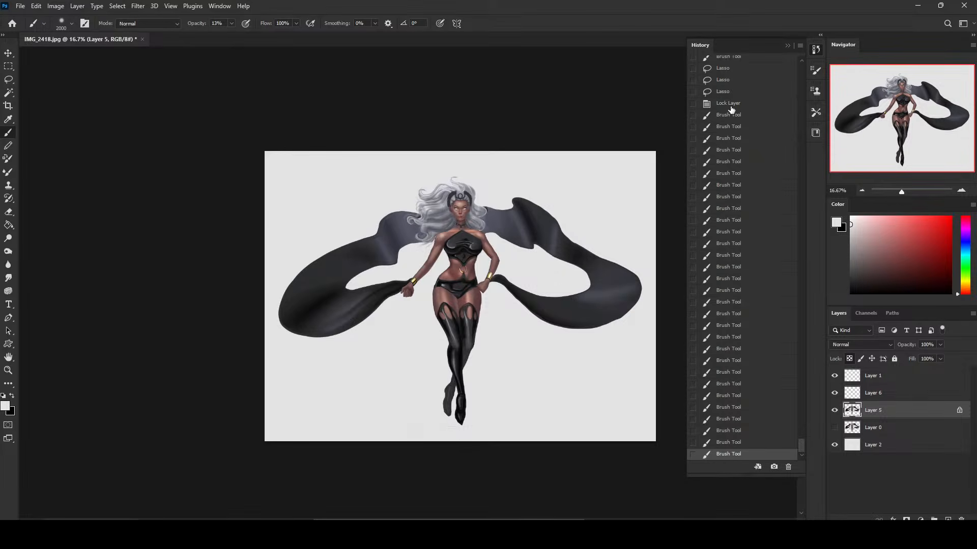
pyautogui.click(730, 105)
pyautogui.click(747, 455)
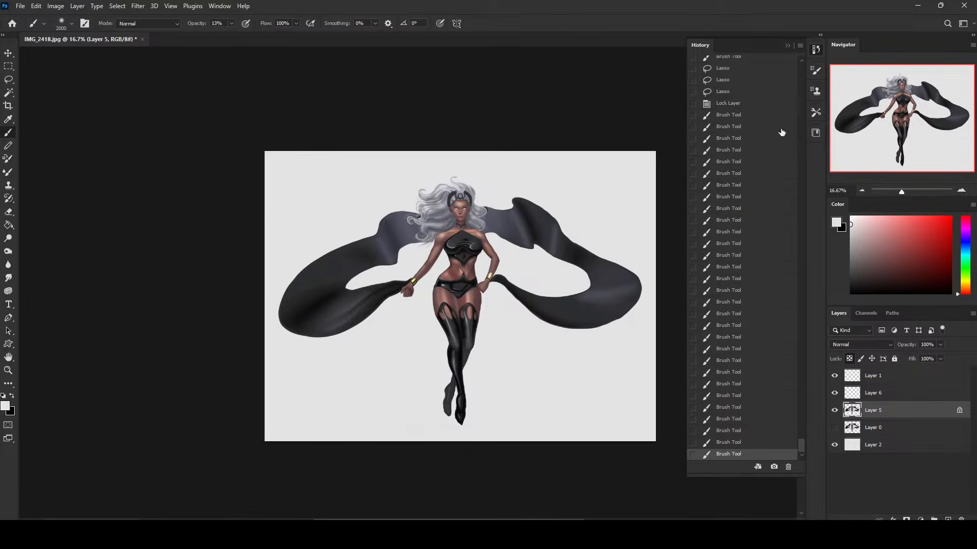
pyautogui.click(788, 47)
# Clear the selection on the cape and return to the Brush tool.
pyautogui.press('m')
pyautogui.rightClick(540, 246)
pyautogui.click(558, 252)
pyautogui.press('b')
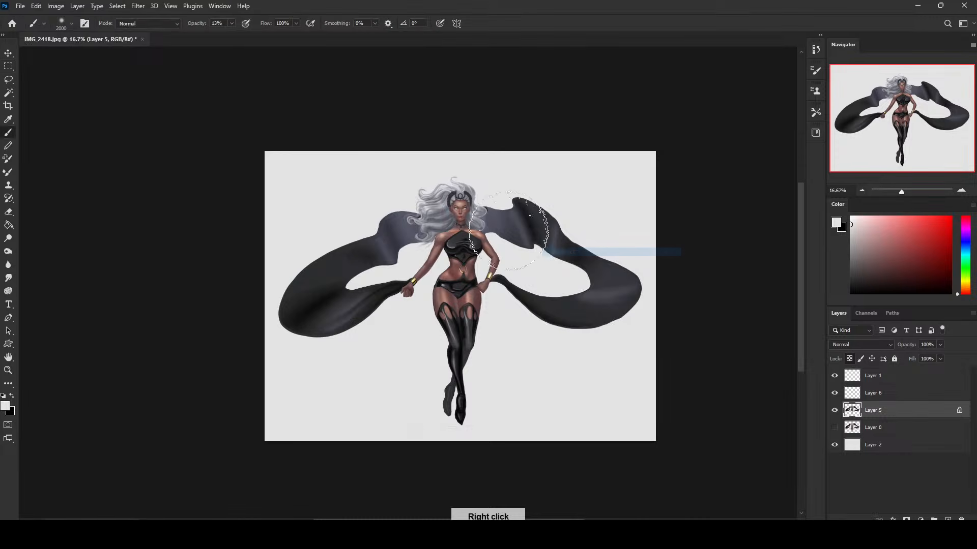
# Set the brush to 100% opacity, shrink it to 45, and touch up the cape edge beside the hair.
pyautogui.press('[')
pyautogui.press('[')
pyautogui.press('[')
pyautogui.press('[')
pyautogui.click(232, 23)
pyautogui.moveTo(231, 36); pyautogui.dragTo(277, 36)
pyautogui.press('[')
pyautogui.press('[')
pyautogui.press('[')
pyautogui.press('[')
pyautogui.press('[')
pyautogui.press('[')
pyautogui.press('[')
pyautogui.press('[')
pyautogui.press('[')
pyautogui.press('[')
pyautogui.press('[')
pyautogui.press('[')
pyautogui.press('[')
pyautogui.press('[')
pyautogui.press('[')
pyautogui.press('[')
pyautogui.press('[')
pyautogui.press('[')
pyautogui.press('[')
pyautogui.press('[')
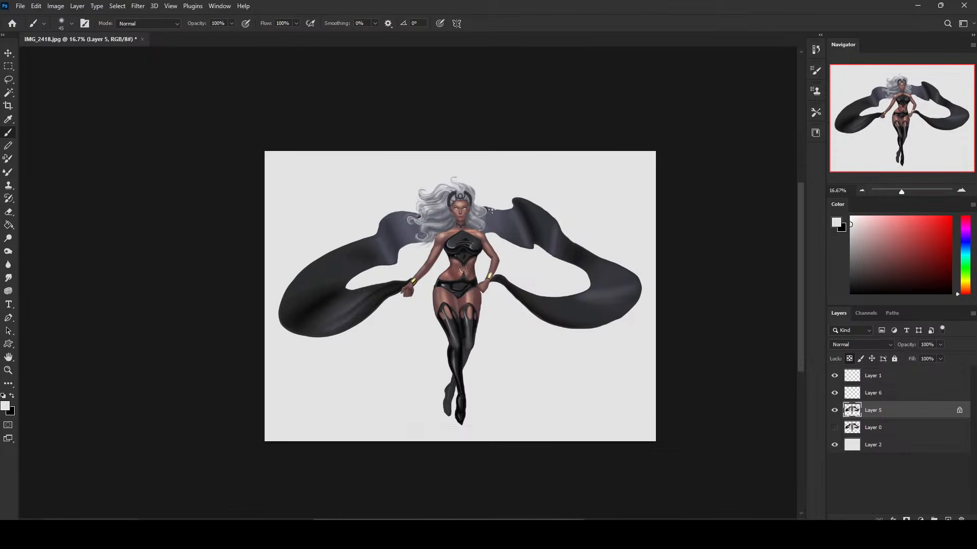
pyautogui.keyDown('alt'); pyautogui.click(490, 212); pyautogui.keyUp('alt')
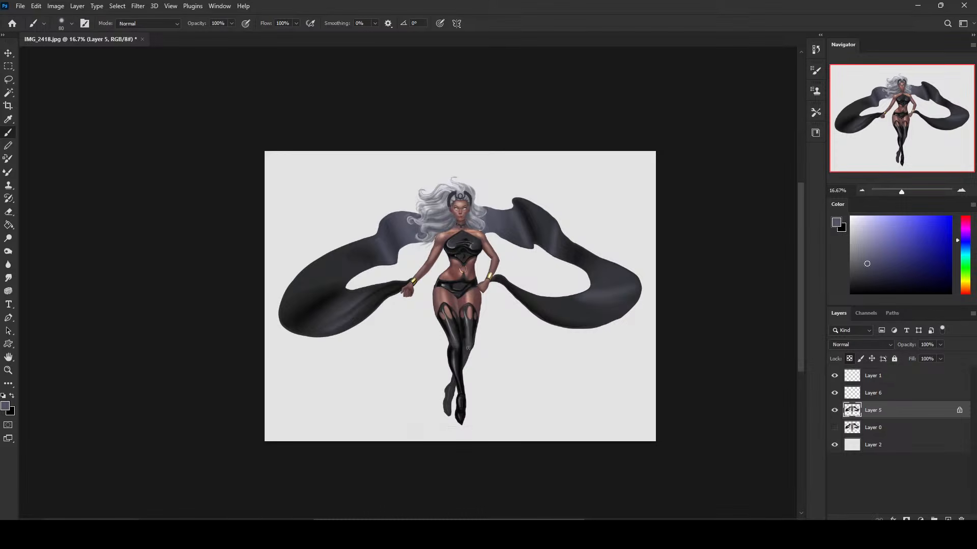
pyautogui.press('l')
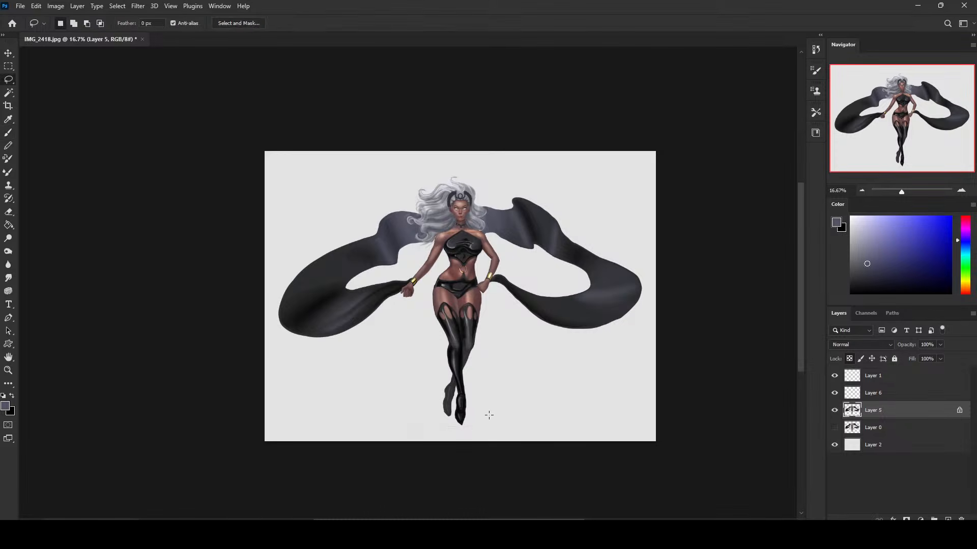
pyautogui.moveTo(373, 413); pyautogui.dragTo(514, 424)
pyautogui.press('m')
pyautogui.rightClick(523, 278)
pyautogui.click(550, 286)
pyautogui.press('b')
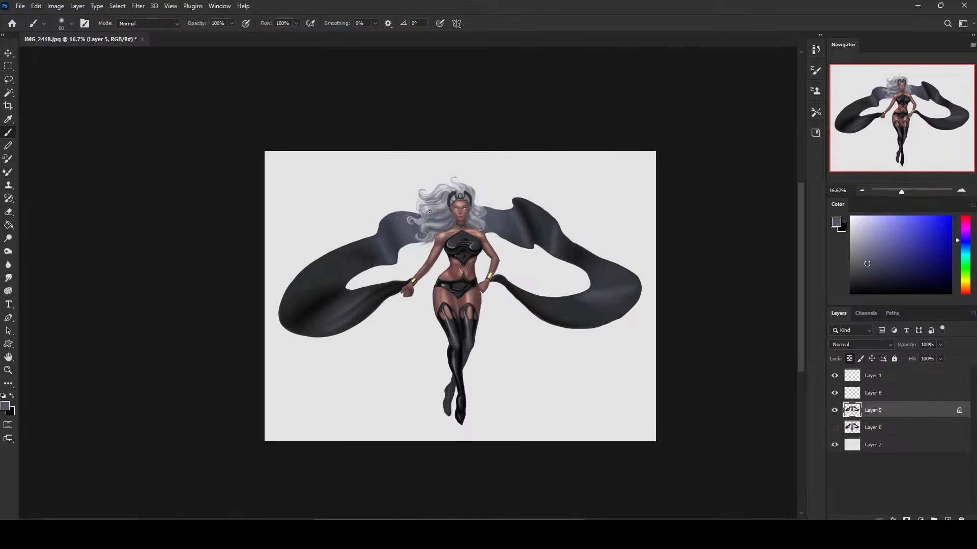
# Lasso along the lower edge of the left cape up to the wrist and trim its outline.
pyautogui.press('l')
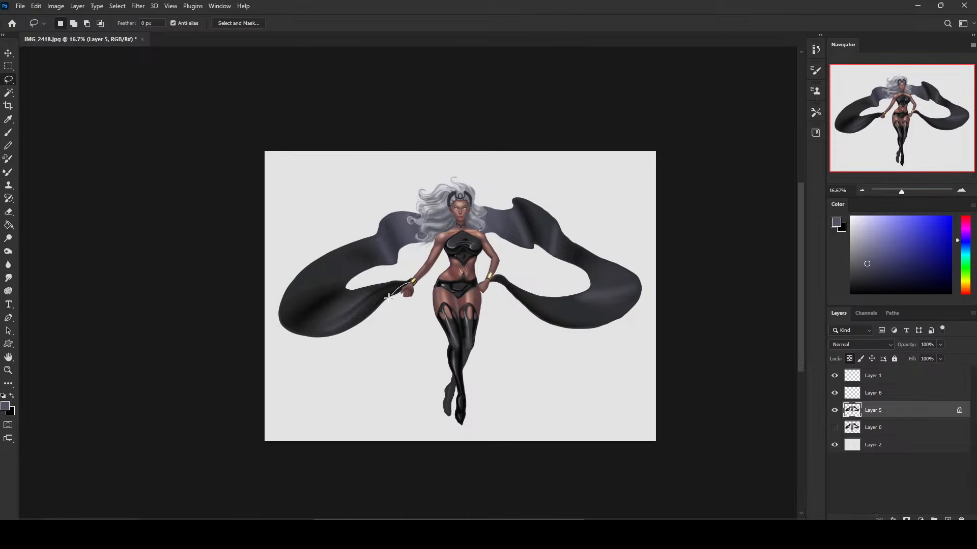
pyautogui.moveTo(389, 298); pyautogui.dragTo(376, 312)
pyautogui.moveTo(406, 283)
pyautogui.mouseDown()
pyautogui.moveTo(284, 337)
pyautogui.moveTo(389, 319)
pyautogui.mouseUp()
pyautogui.moveTo(416, 275); pyautogui.dragTo(417, 277)
pyautogui.hotkey('ctrl', 'd')
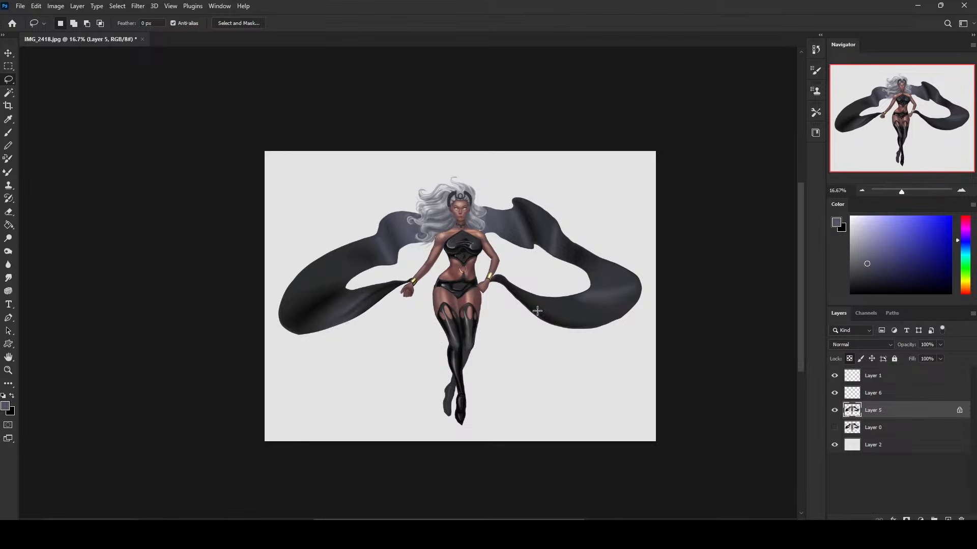
pyautogui.press('Delete')
pyautogui.hotkey('ctrl', 'z')
pyautogui.rightClick(530, 234)
pyautogui.click(559, 244)
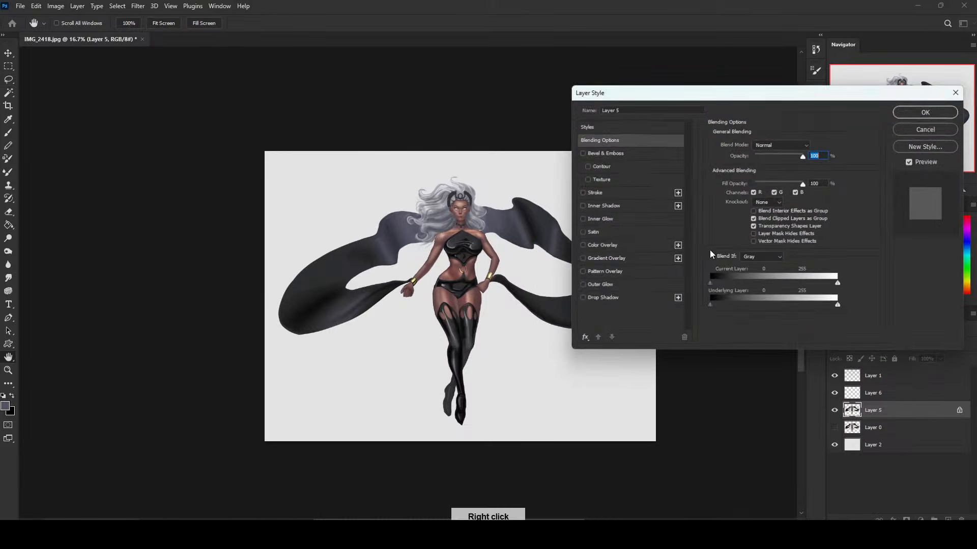
pyautogui.click(947, 132)
# Merge Layer 6 down into Layer 5 and unlock Layer 5's transparent pixels.
pyautogui.click(834, 393)
pyautogui.click(835, 393)
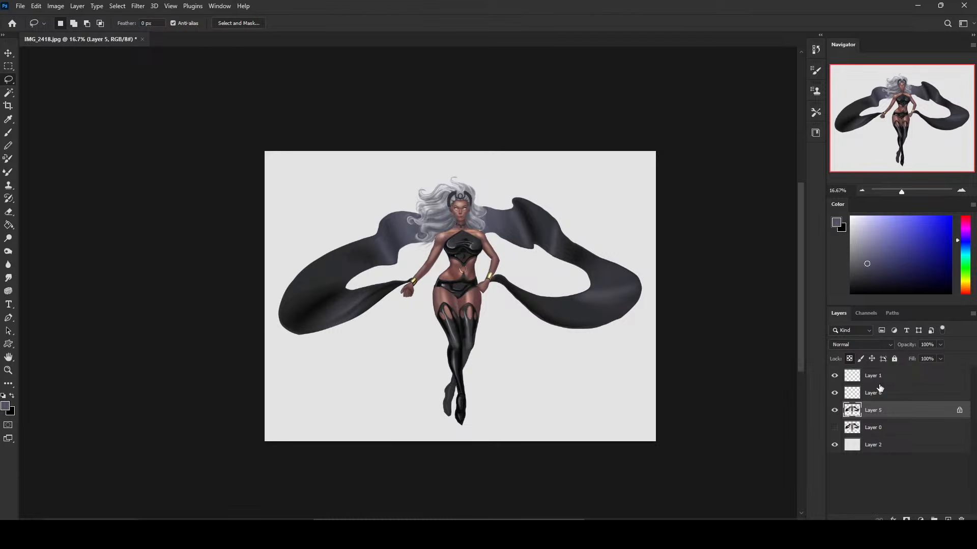
pyautogui.rightClick(880, 389)
pyautogui.click(807, 395)
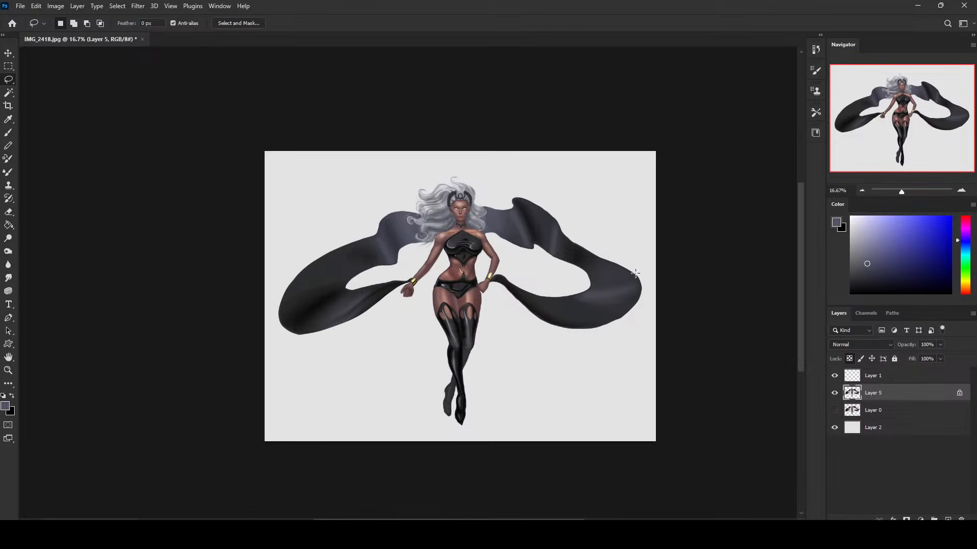
pyautogui.click(848, 359)
# Switch to the Blur tool at 100% strength and enlarge its brush.
pyautogui.click(8, 265)
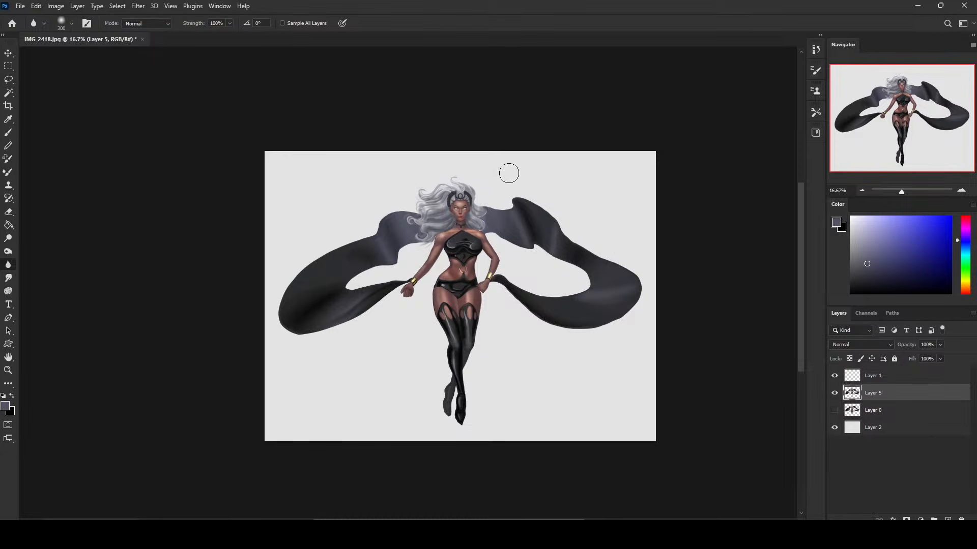
pyautogui.press(']')
pyautogui.press(']')
pyautogui.press(']')
pyautogui.press(']')
pyautogui.press(']')
pyautogui.press(']')
pyautogui.press(']')
# Open Liquify on Layer 5 and enlarge the Forward Warp brush to 300.
pyautogui.click(138, 7)
pyautogui.click(161, 100)
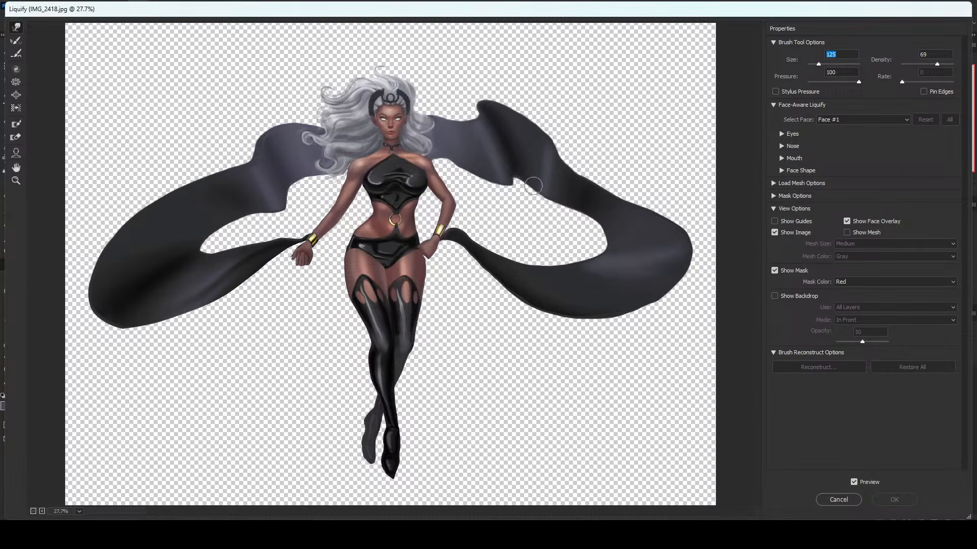
pyautogui.press(']')
pyautogui.hotkey('ctrl', '-')
pyautogui.hotkey('ctrl', '-')
pyautogui.hotkey('ctrl', '-')
pyautogui.press(']')
pyautogui.press(']')
pyautogui.press(']')
pyautogui.press(']')
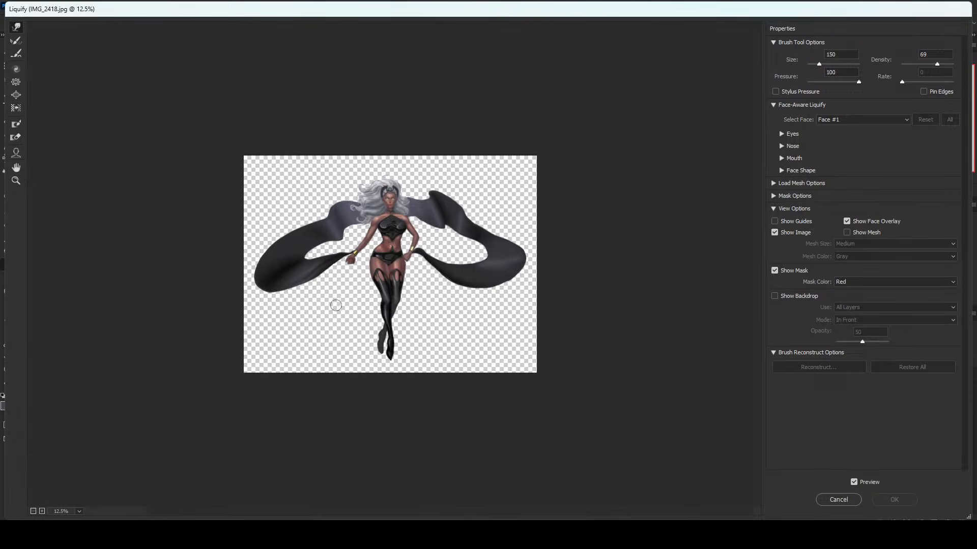
pyautogui.hotkey('ctrl', '+')
pyautogui.hotkey('ctrl', '+')
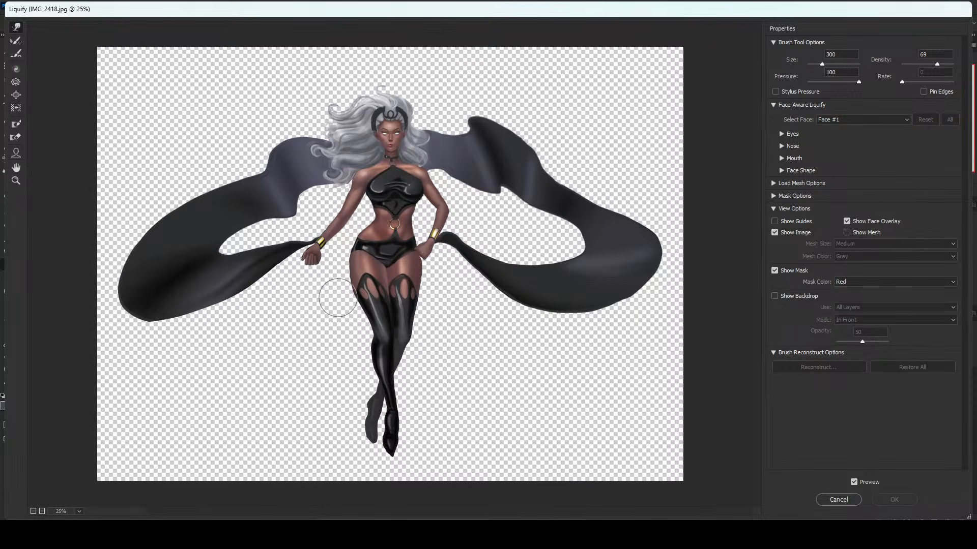
# Warp the outer contour of the front thigh with the Forward Warp brush, varying its size between 300 and 500.
pyautogui.hotkey('ctrl', '-')
pyautogui.hotkey('ctrl', '+')
pyautogui.press(']')
pyautogui.press(']')
pyautogui.press(']')
pyautogui.moveTo(338, 299); pyautogui.dragTo(332, 303)
pyautogui.press('[')
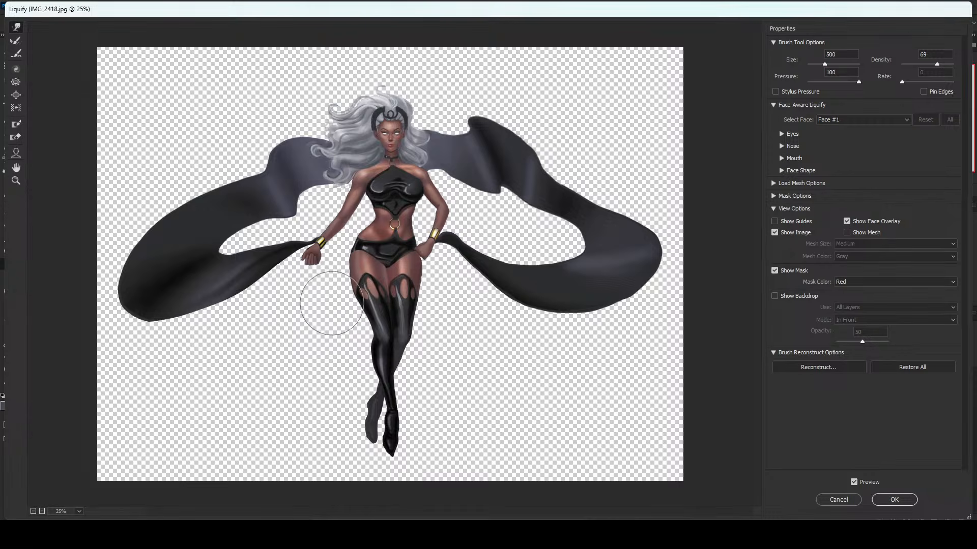
pyautogui.press('[')
pyautogui.press('[')
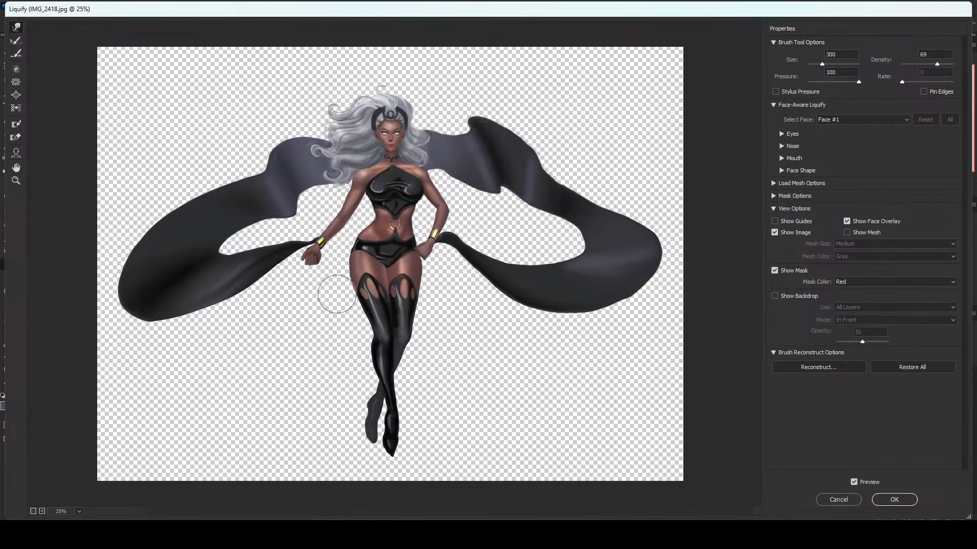
pyautogui.press('[')
pyautogui.press('[')
pyautogui.press('[')
pyautogui.press('[')
pyautogui.press('[')
# Enlarge the Forward Warp brush to 800 and adjust the rear leg's outline around the knee and calf.
pyautogui.press(']')
pyautogui.press(']')
pyautogui.press(']')
pyautogui.press(']')
pyautogui.press(']')
pyautogui.press(']')
pyautogui.press(']')
pyautogui.press(']')
pyautogui.press(']')
pyautogui.press(']')
pyautogui.press(']')
pyautogui.press(']')
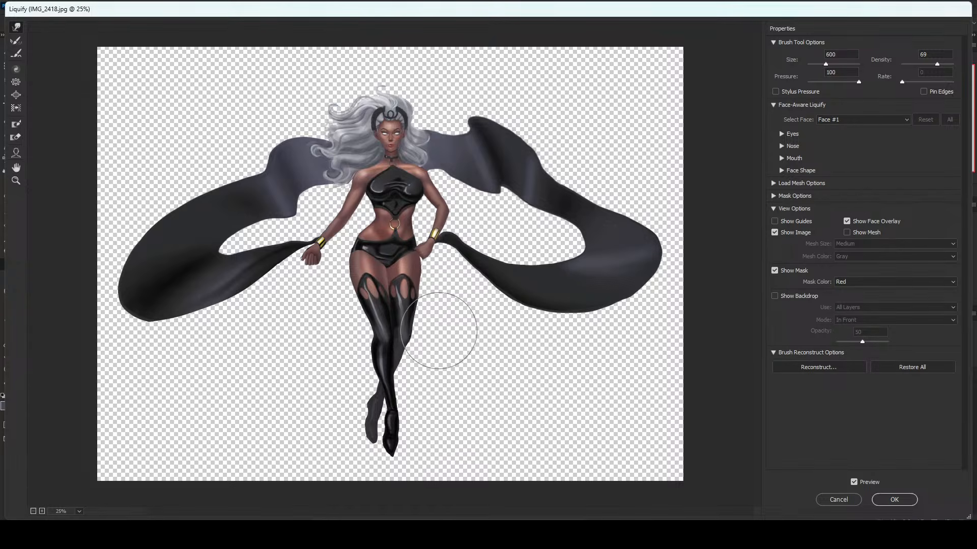
pyautogui.press(']')
pyautogui.press(']')
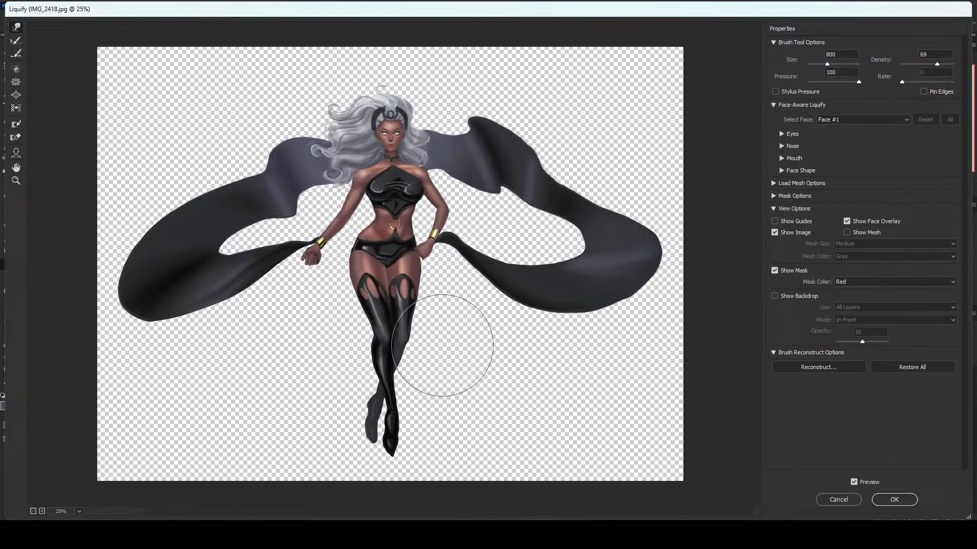
# Refine the contours of both boots around the knees with a Forward Warp brush of about 300 to 400, and apply Liquify.
pyautogui.press('[')
pyautogui.press('[')
pyautogui.press('[')
pyautogui.press('[')
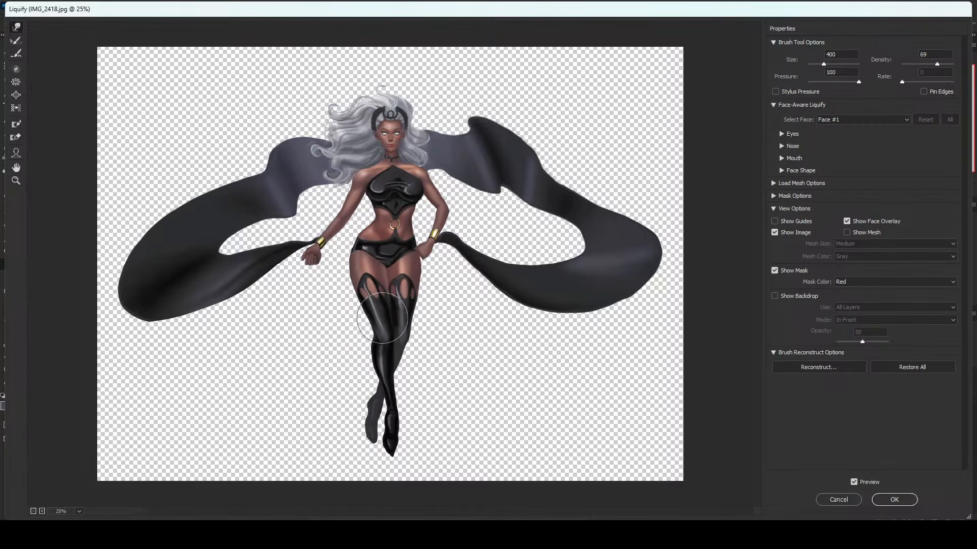
pyautogui.press('[')
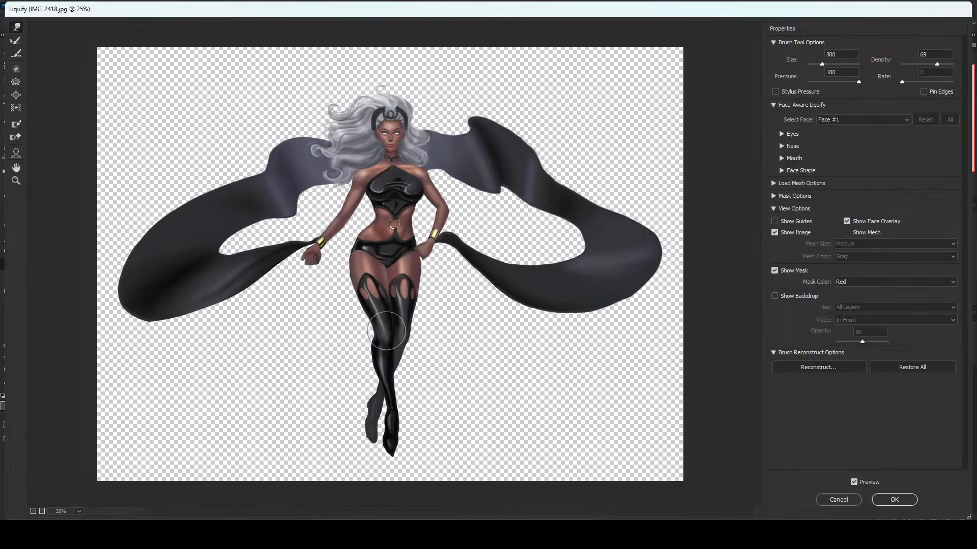
pyautogui.press('[')
pyautogui.press(']')
pyautogui.press(']')
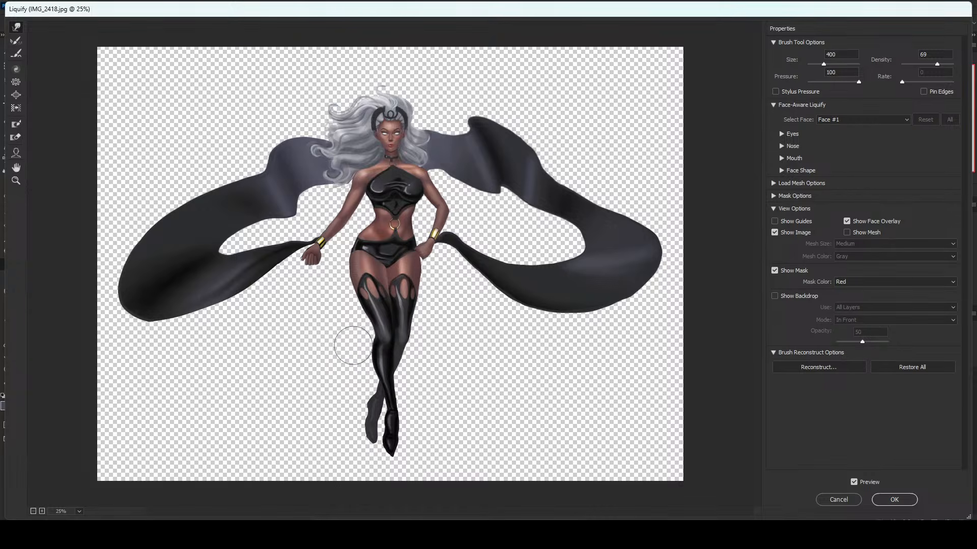
pyautogui.press(']')
pyautogui.press('[')
pyautogui.press('[')
pyautogui.press('[')
pyautogui.press(']')
pyautogui.press(']')
pyautogui.press('[')
pyautogui.press('[')
pyautogui.click(893, 498)
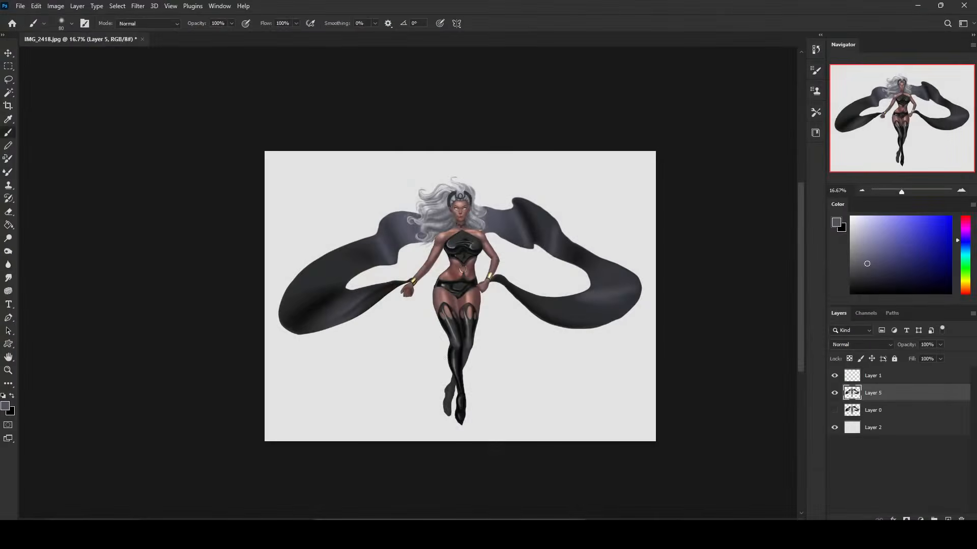
# Paint a thin, pointed dark grey heel on the rear boot with a small brush of about 15 px.
pyautogui.keyDown('alt'); pyautogui.click(447, 389); pyautogui.keyUp('alt')
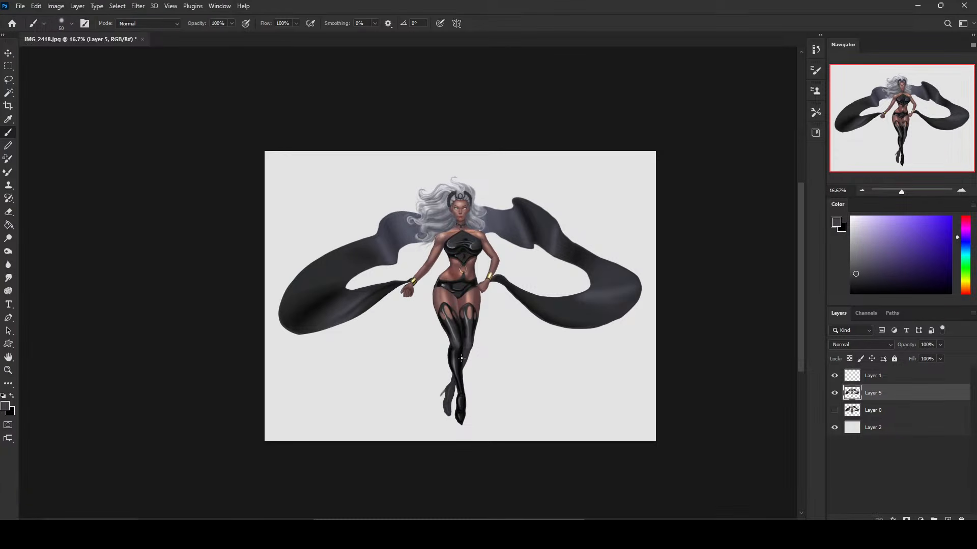
pyautogui.hotkey('ctrl', 'space')
pyautogui.moveTo(429, 375); pyautogui.dragTo(500, 442)
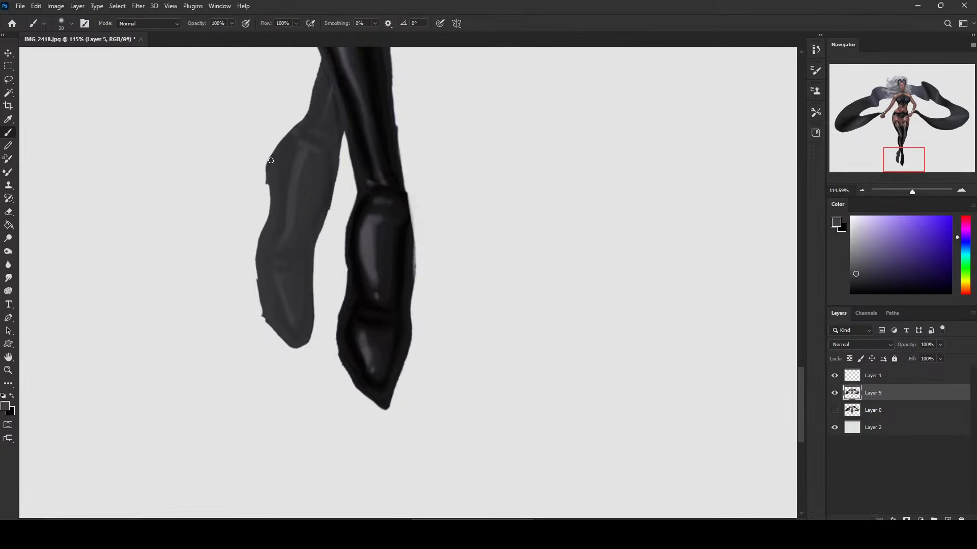
pyautogui.moveTo(266, 168); pyautogui.dragTo(254, 211)
pyautogui.hotkey('ctrl', 'z')
pyautogui.keyDown('alt'); pyautogui.click(274, 168); pyautogui.keyUp('alt')
pyautogui.press('[')
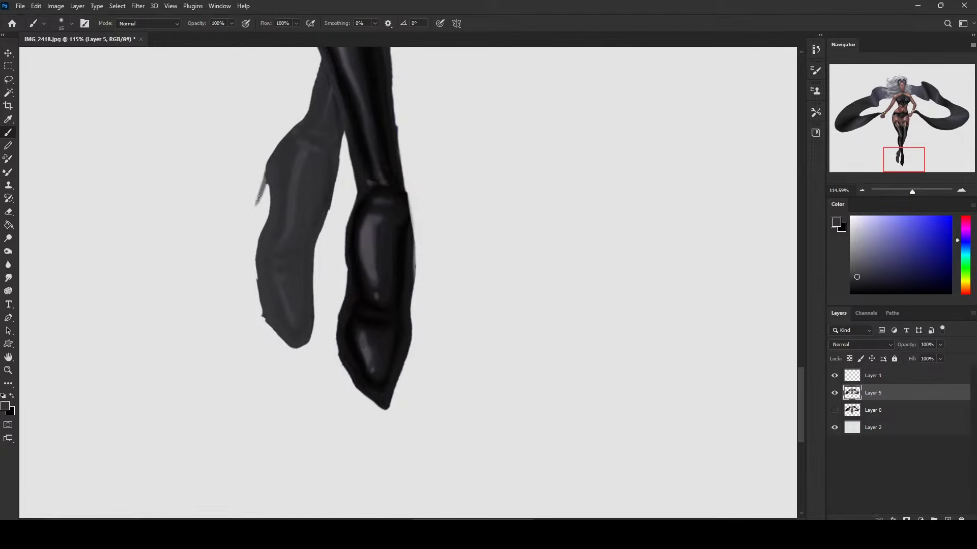
pyautogui.moveTo(265, 176); pyautogui.dragTo(253, 209)
pyautogui.moveTo(266, 170)
pyautogui.mouseDown()
pyautogui.moveTo(246, 227)
pyautogui.moveTo(263, 194)
pyautogui.moveTo(251, 223)
pyautogui.mouseUp()
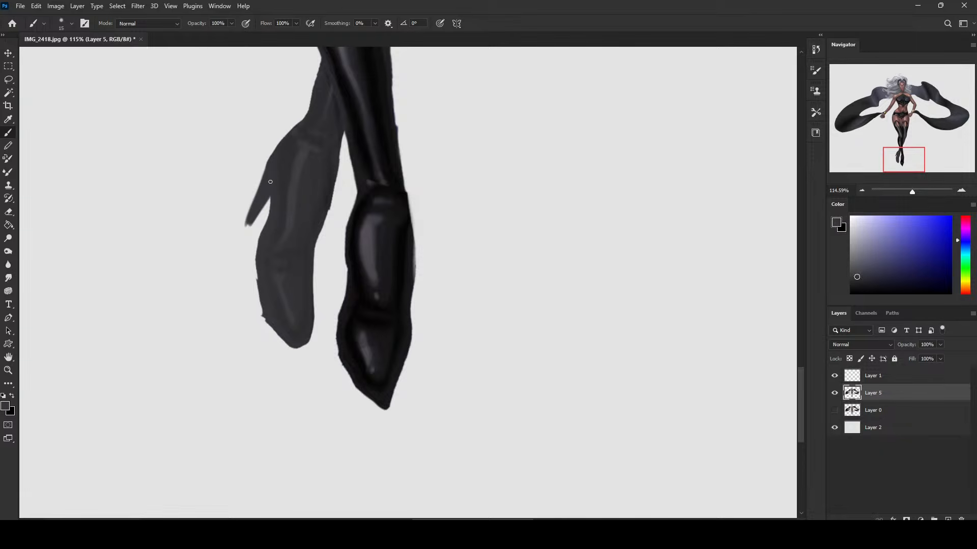
pyautogui.keyDown('alt'); pyautogui.click(250, 225); pyautogui.keyUp('alt')
pyautogui.keyDown('alt'); pyautogui.click(275, 178); pyautogui.keyUp('alt')
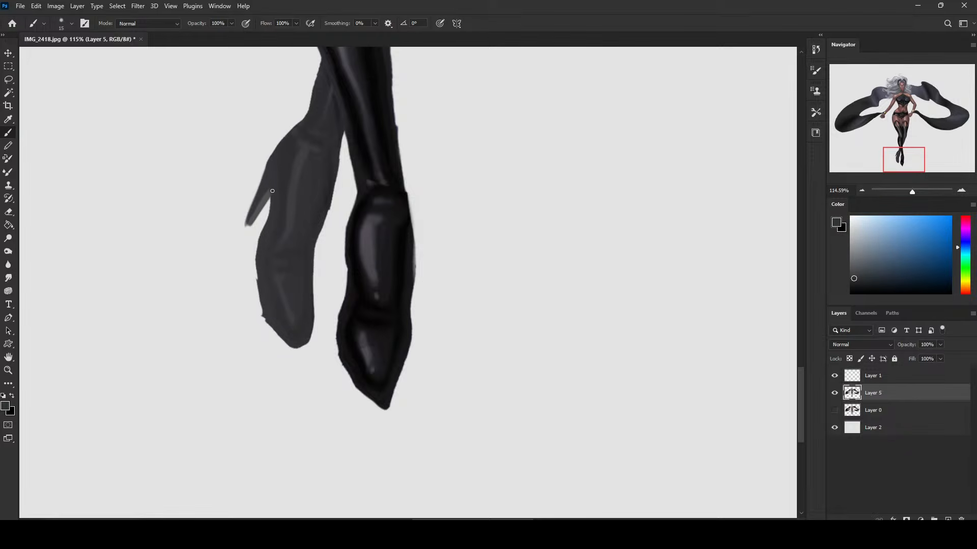
# Clean up the edges and tip of the rear boot's heel with the Eraser at a size of about 8 px.
pyautogui.press('e')
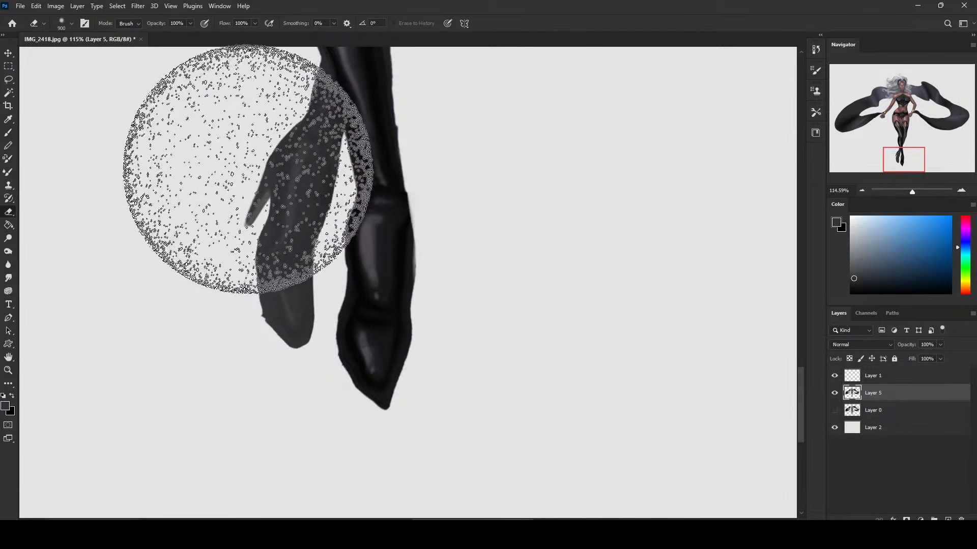
pyautogui.press('[')
pyautogui.press('[')
pyautogui.press('[')
pyautogui.press('[')
pyautogui.press('[')
pyautogui.press('[')
pyautogui.press('[')
pyautogui.press('[')
pyautogui.press('[')
pyautogui.press('[')
pyautogui.press('[')
pyautogui.press('[')
pyautogui.press('[')
pyautogui.press('[')
pyautogui.press('[')
pyautogui.press('[')
pyautogui.press('[')
pyautogui.press('[')
pyautogui.press('[')
pyautogui.press('[')
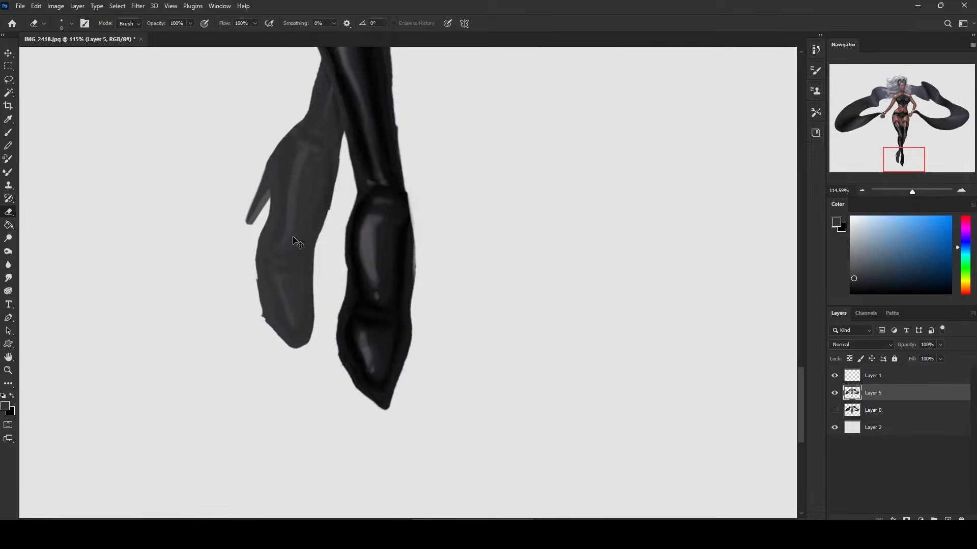
pyautogui.hotkey('ctrl', '0')
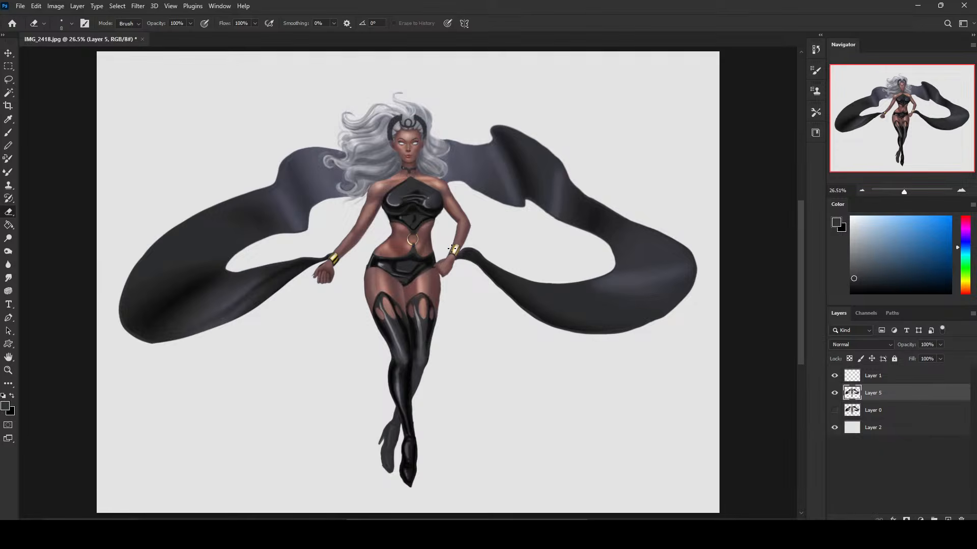
# Try to slim the rear leg by lassoing its outer thigh and boot edge and cutting that strip away.
pyautogui.press('l')
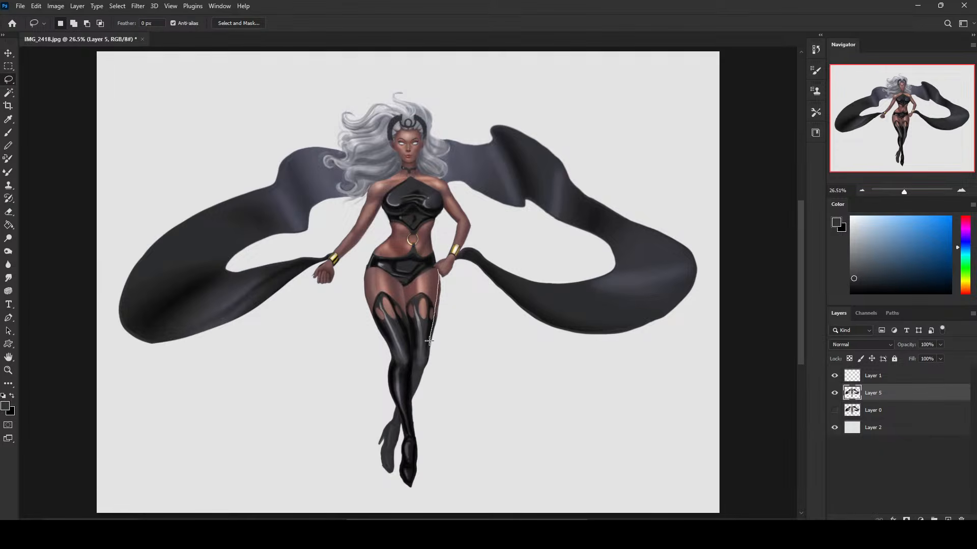
pyautogui.moveTo(413, 397)
pyautogui.mouseDown()
pyautogui.moveTo(453, 331)
pyautogui.moveTo(438, 272)
pyautogui.mouseUp()
pyautogui.hotkey('ctrl', 'x')
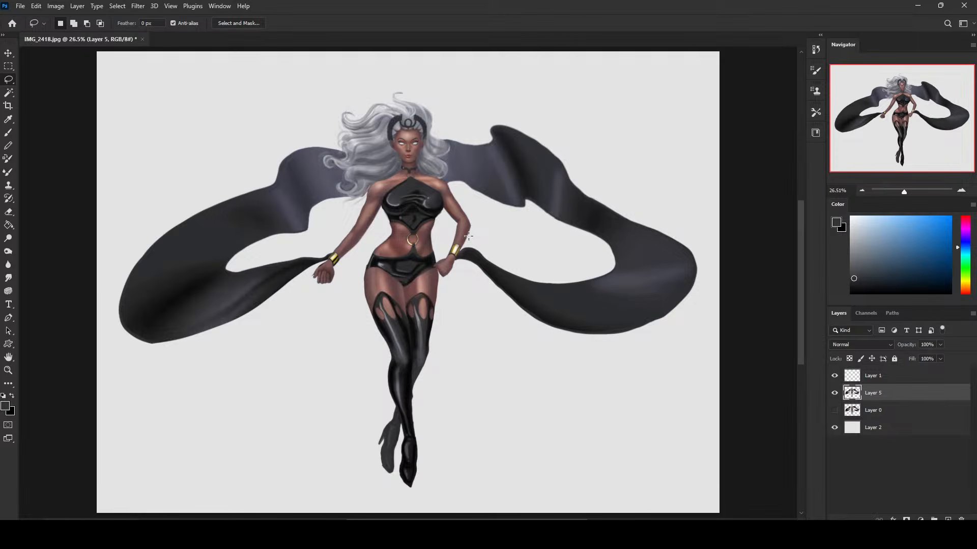
pyautogui.hotkey('ctrl', 'z')
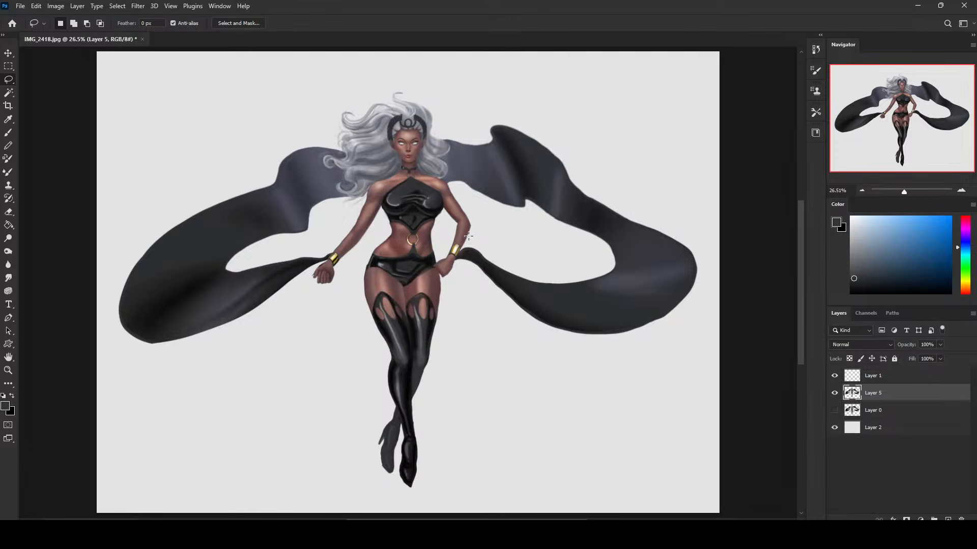
pyautogui.hotkey('ctrl', 'z')
# Lasso the outer edge of the rear calf, delete the selected sliver and deselect.
pyautogui.press('alt')
pyautogui.press('shift')
pyautogui.moveTo(409, 385)
pyautogui.mouseDown()
pyautogui.moveTo(415, 424)
pyautogui.moveTo(418, 415)
pyautogui.moveTo(410, 423)
pyautogui.mouseUp()
pyautogui.press('Delete')
pyautogui.hotkey('ctrl', 'd')
# Reopen Liquify on Layer 5 and reshape the front thigh and knee with Forward Warp, reducing the brush from 300 to 175.
pyautogui.rightClick(526, 305)
pyautogui.press('Escape')
pyautogui.click(142, 6)
pyautogui.click(164, 101)
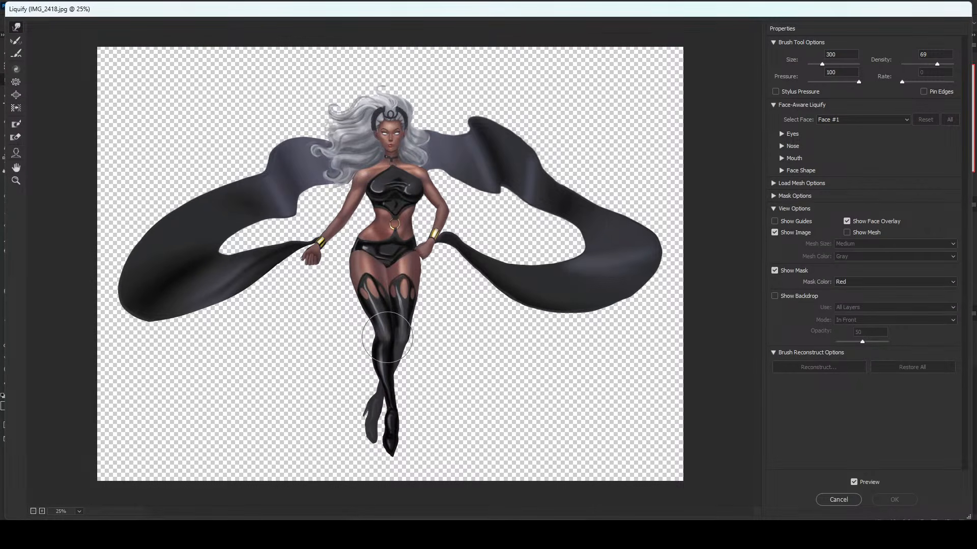
pyautogui.moveTo(382, 328); pyautogui.dragTo(376, 321)
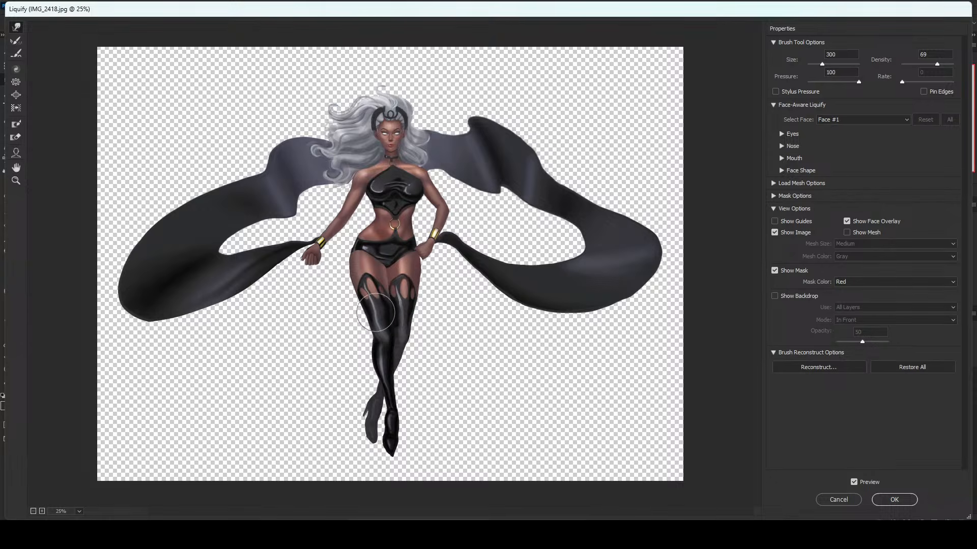
pyautogui.press('[')
pyautogui.press('[')
pyautogui.press('[')
pyautogui.press(']')
pyautogui.press('[')
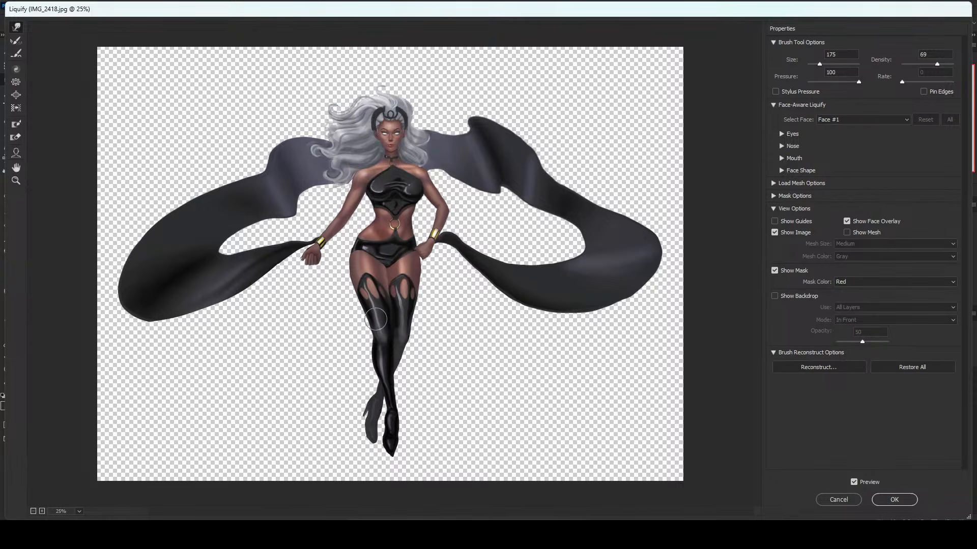
# Smooth the front leg's knee and calf outline with Forward Warp, using brush sizes up to 500.
pyautogui.press('[')
pyautogui.press('[')
pyautogui.press(']')
pyautogui.press(']')
pyautogui.press(']')
pyautogui.press(']')
pyautogui.press(']')
pyautogui.press(']')
pyautogui.press(']')
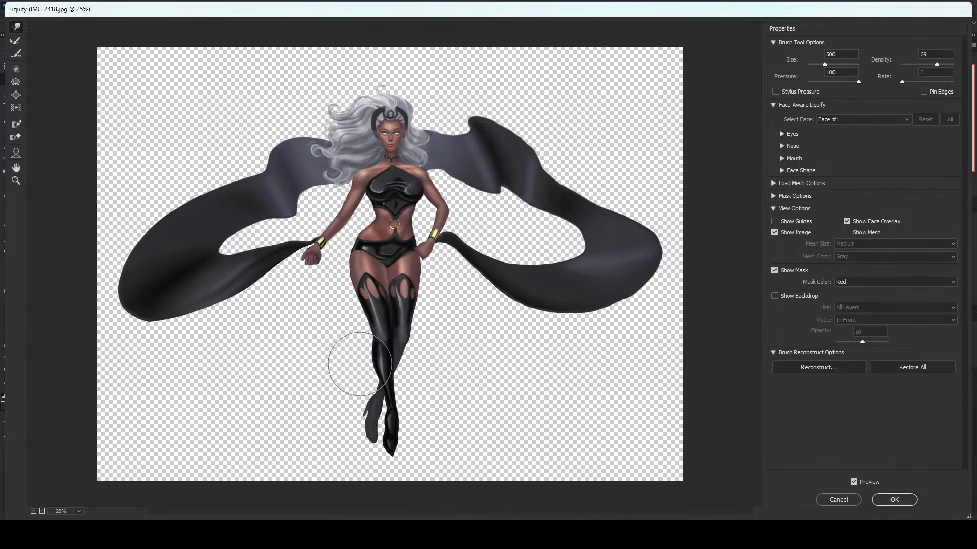
pyautogui.press('[')
pyautogui.press('[')
pyautogui.press('[')
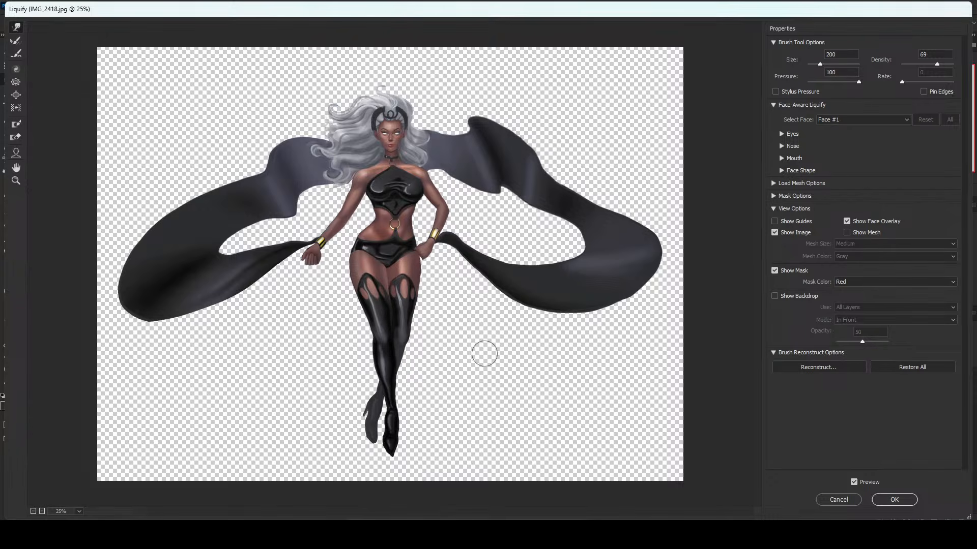
# Refine the lower legs and front foot with a Forward Warp brush of about 250, and apply Liquify.
pyautogui.press('[')
pyautogui.press('[')
pyautogui.press('[')
pyautogui.press(']')
pyautogui.press(']')
pyautogui.press(']')
pyautogui.press(']')
pyautogui.press(']')
pyautogui.press(']')
pyautogui.press(']')
pyautogui.press(']')
pyautogui.press('[')
pyautogui.press('[')
pyautogui.press('[')
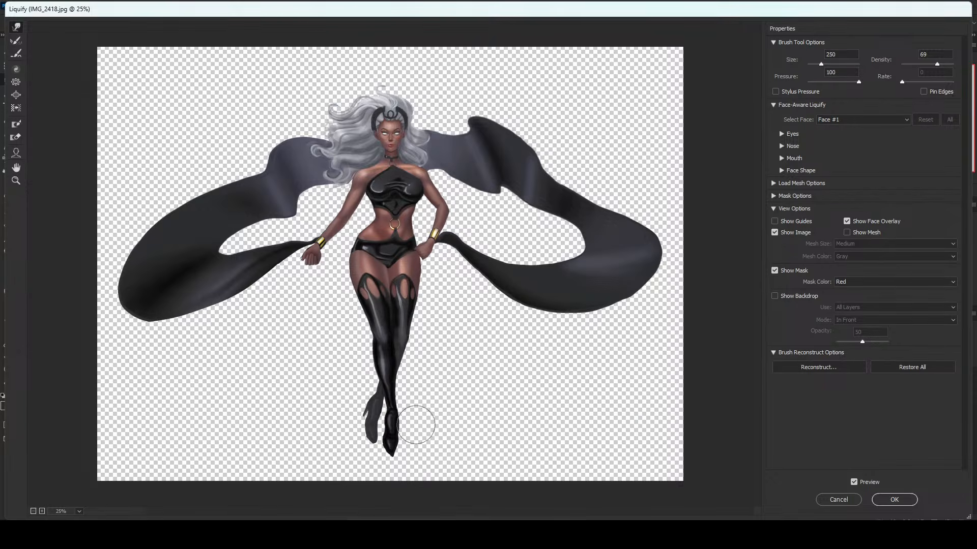
pyautogui.click(895, 499)
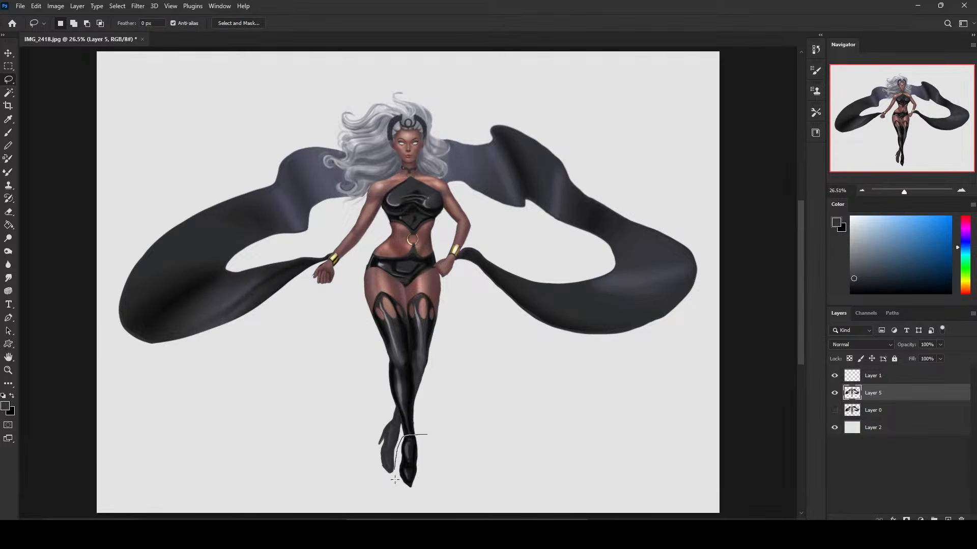
# Lasso the front foot and free-transform it, rotating it about -14.7° at the ankle to compare the pose.
pyautogui.moveTo(395, 480)
pyautogui.mouseDown()
pyautogui.moveTo(429, 423)
pyautogui.moveTo(412, 423)
pyautogui.mouseUp()
pyautogui.hotkey('ctrl', 't')
pyautogui.moveTo(409, 464); pyautogui.dragTo(414, 460)
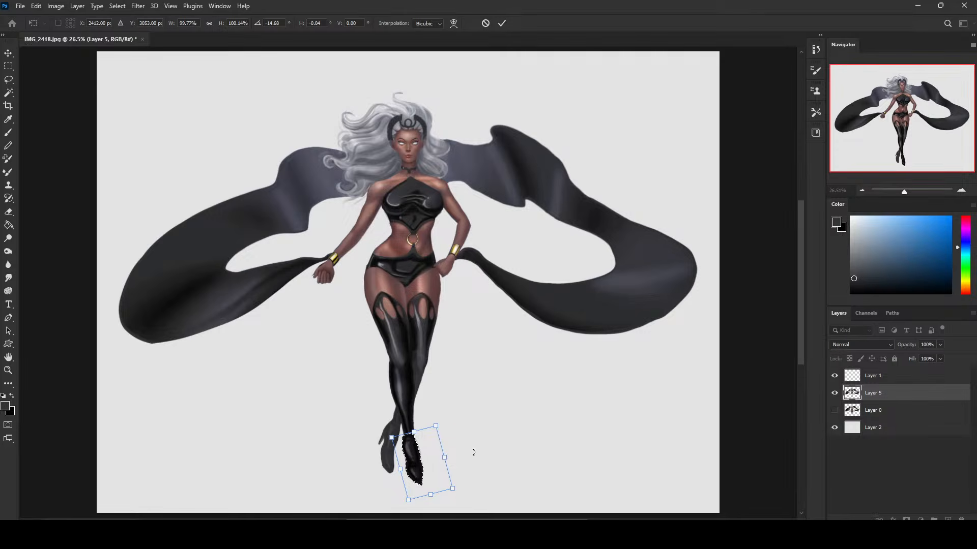
pyautogui.press('Return')
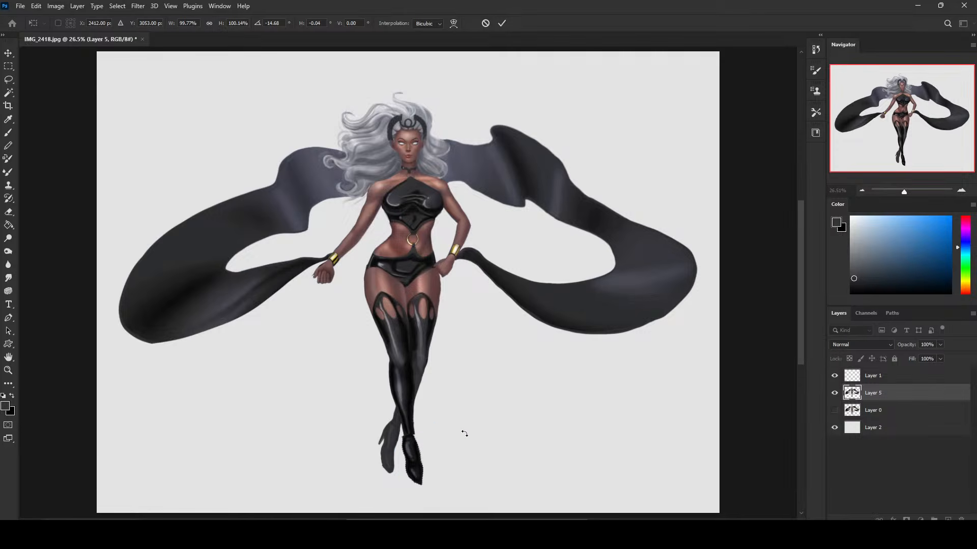
pyautogui.hotkey('ctrl', 'h')
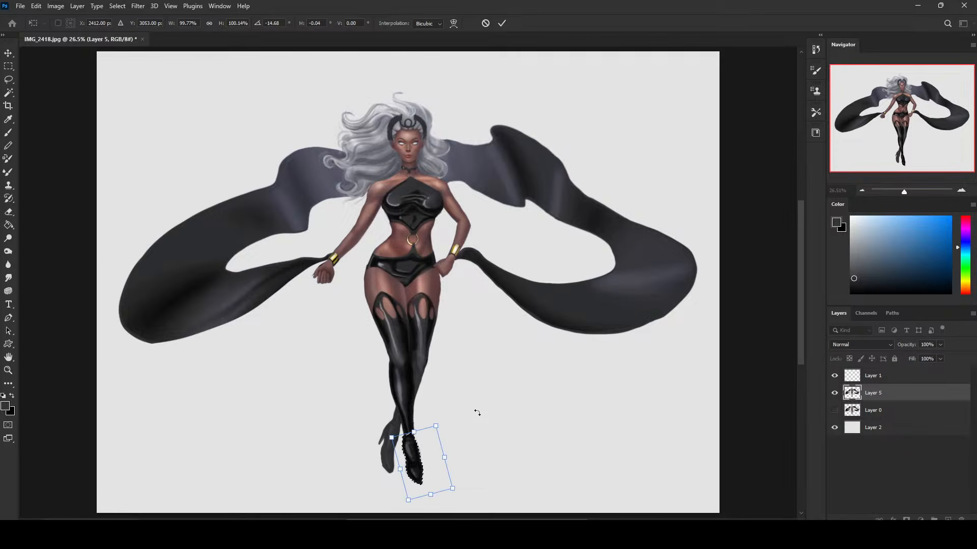
pyautogui.hotkey('ctrl', 'h')
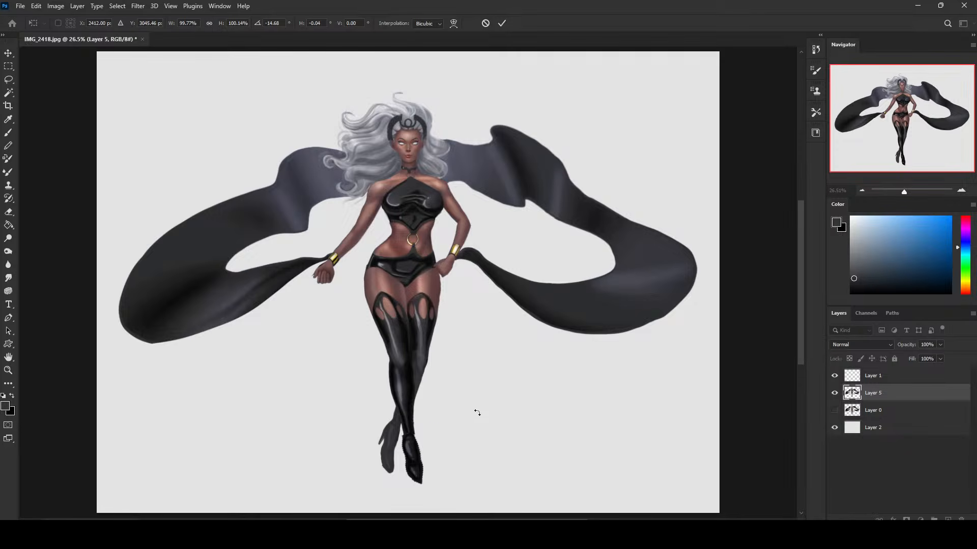
pyautogui.hotkey('ctrl', 'h')
# Set the front foot's rotation to about -3.5°, nudge it to line up with the ankle and commit the transform.
pyautogui.moveTo(440, 414); pyautogui.dragTo(456, 414)
pyautogui.moveTo(418, 443); pyautogui.dragTo(430, 417)
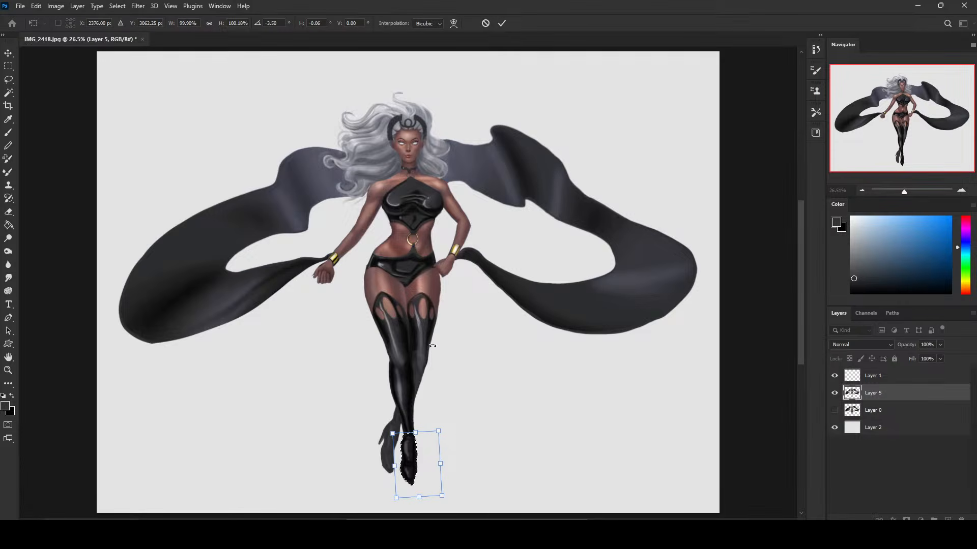
pyautogui.hotkey('ctrl', 'h')
pyautogui.press('Right')
pyautogui.press('Up')
pyautogui.press('Return')
pyautogui.press('b')
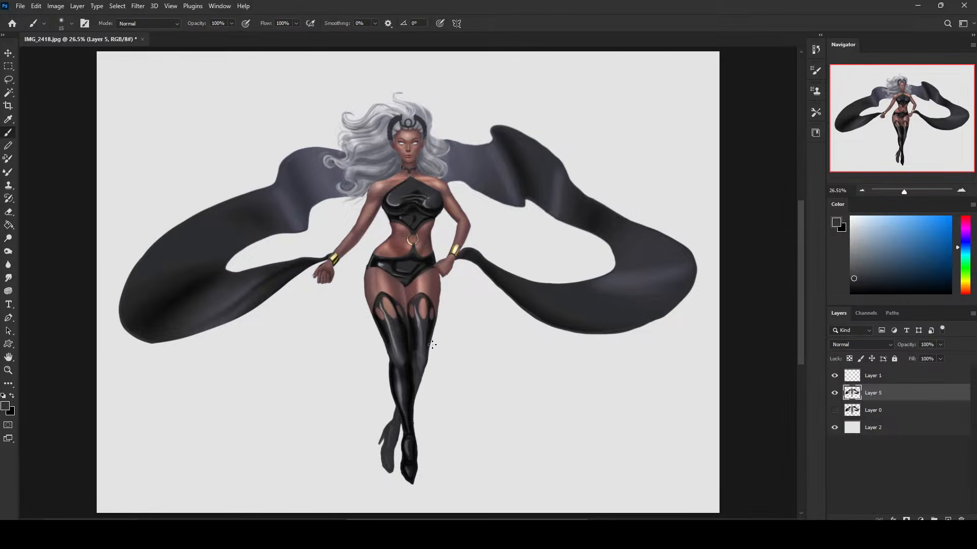
pyautogui.hotkey('ctrl', '-')
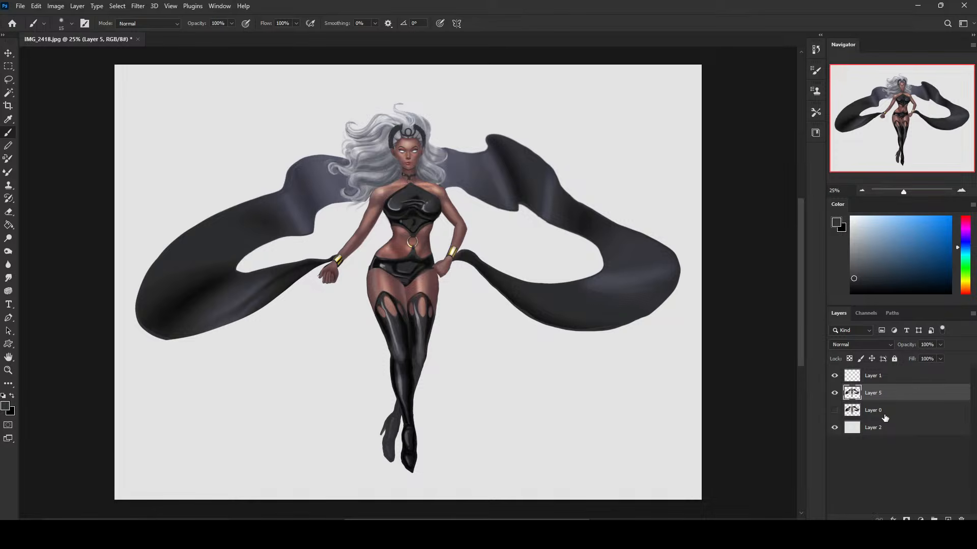
pyautogui.hotkey('ctrl', 'shift', 'alt', 'n')
pyautogui.press('Delete')
pyautogui.press('m')
pyautogui.rightClick(621, 264)
pyautogui.click(684, 275)
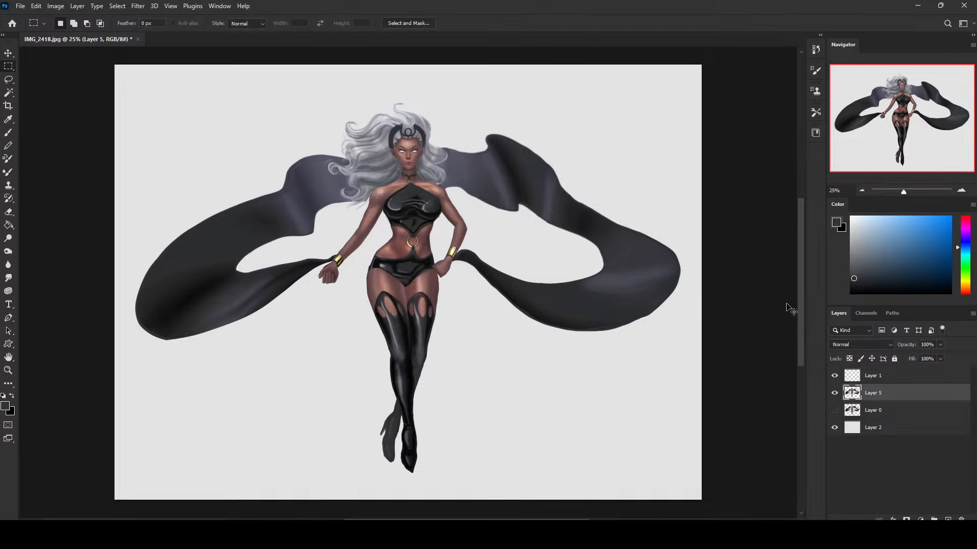
# Duplicate Layer 5 as a new layer above it.
pyautogui.hotkey('ctrl', 'l')
pyautogui.click(882, 176)
pyautogui.hotkey('ctrl', 'j')
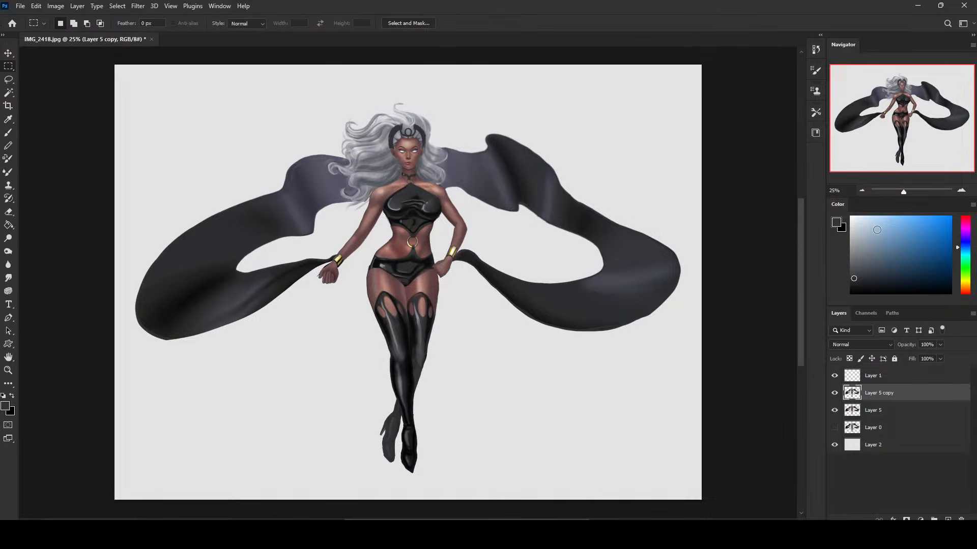
# Darken Layer 5 copy using Levels with a black input of 18 and Hue/Saturation lightness of -17, and compare it with the original.
pyautogui.hotkey('ctrl', 'l')
pyautogui.moveTo(710, 254); pyautogui.dragTo(717, 254)
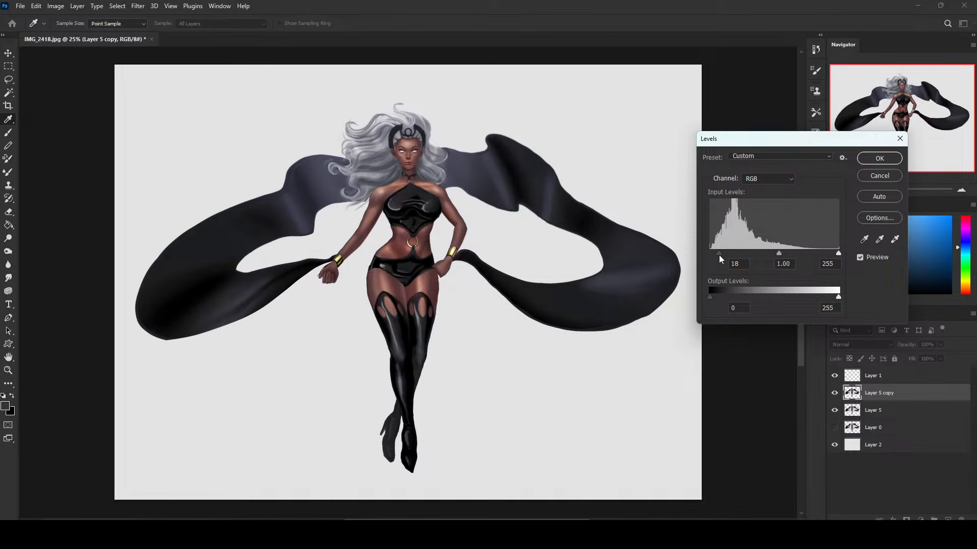
pyautogui.moveTo(777, 254); pyautogui.dragTo(734, 264)
pyautogui.click(879, 158)
pyautogui.hotkey('ctrl', 'u')
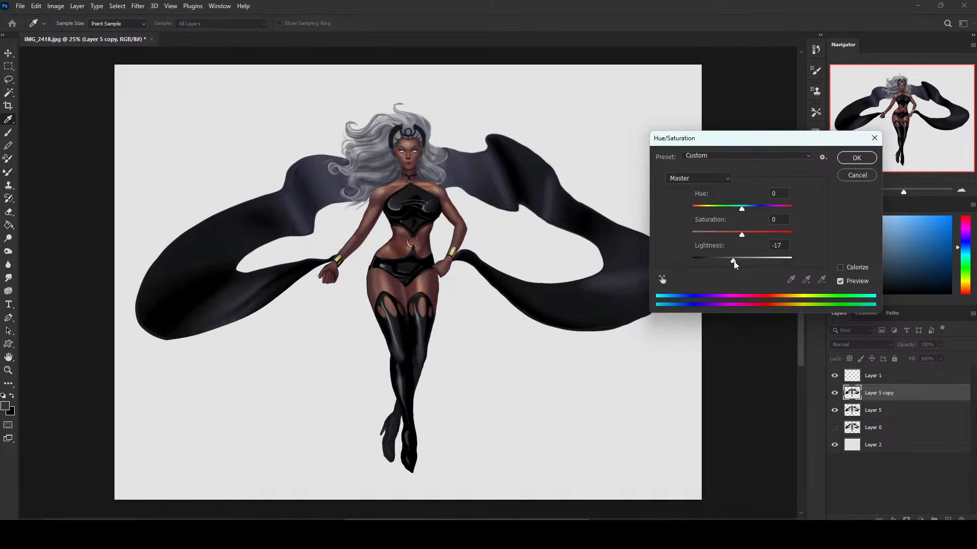
pyautogui.click(857, 157)
pyautogui.press('m')
pyautogui.click(834, 393)
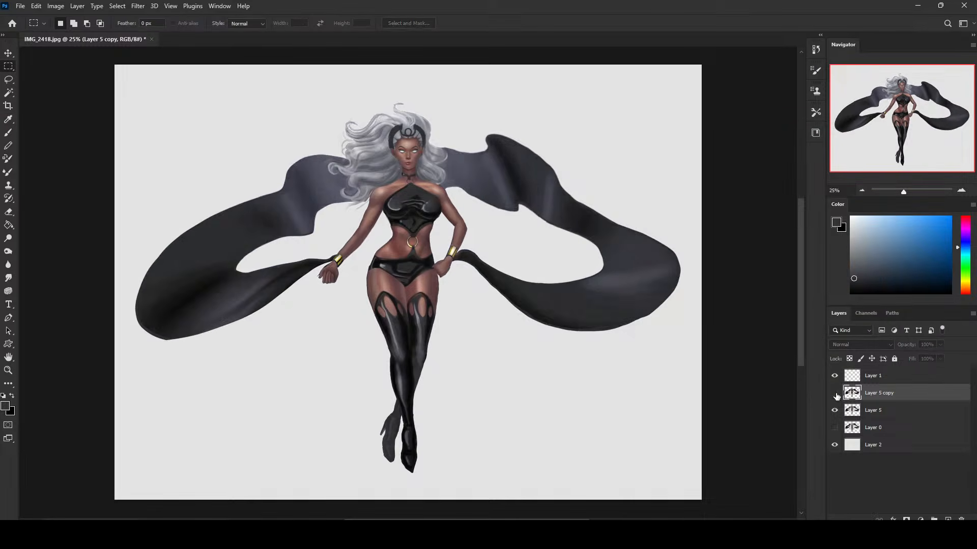
pyautogui.click(834, 393)
pyautogui.click(834, 392)
pyautogui.click(834, 393)
# Erase the darkened copy from both sides of the cape using a large soft eraser, about 1700 and 1500 px.
pyautogui.press('e')
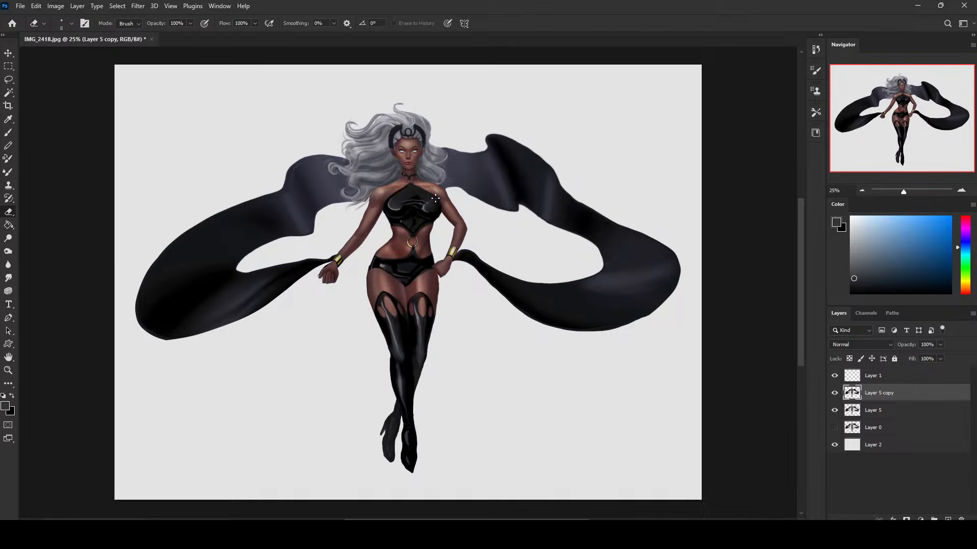
pyautogui.hotkey('ctrl', '-')
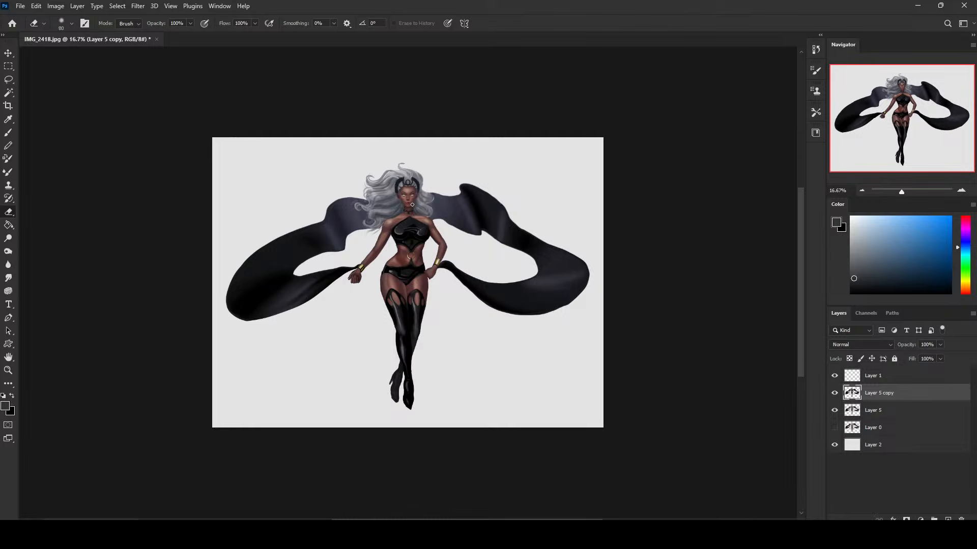
pyautogui.press(']')
pyautogui.press(']')
pyautogui.press(']')
pyautogui.press(']')
pyautogui.press(']')
pyautogui.press(']')
pyautogui.press(']')
pyautogui.press(']')
pyautogui.press(']')
pyautogui.press(']')
pyautogui.press(']')
pyautogui.press(']')
pyautogui.press(']')
pyautogui.press(']')
pyautogui.press(']')
pyautogui.press(']')
pyautogui.press(']')
pyautogui.press(']')
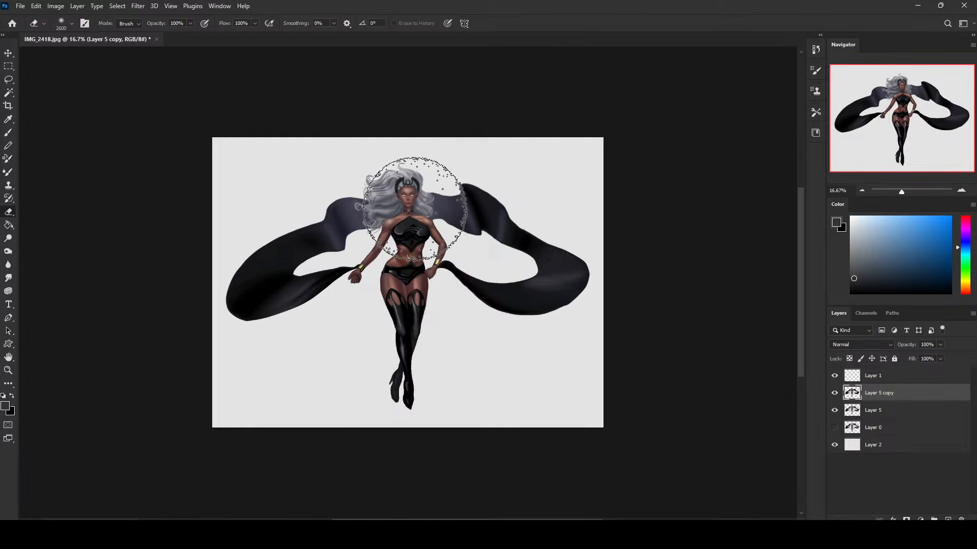
pyautogui.press('[')
pyautogui.press('[')
pyautogui.press('[')
pyautogui.press('[')
pyautogui.press('[')
pyautogui.press('[')
pyautogui.press('[')
pyautogui.press('[')
pyautogui.press('[')
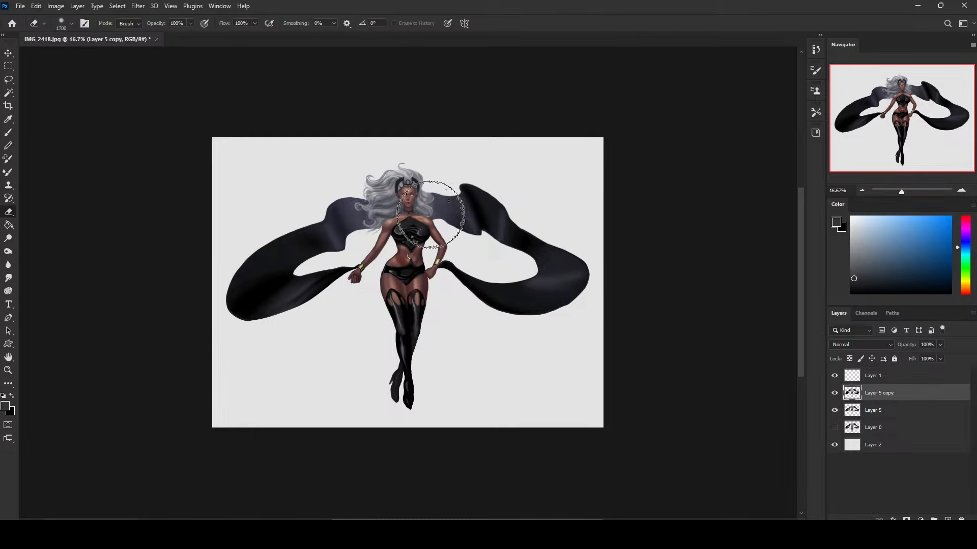
pyautogui.moveTo(430, 214)
pyautogui.mouseDown()
pyautogui.moveTo(523, 261)
pyautogui.moveTo(491, 327)
pyautogui.moveTo(571, 311)
pyautogui.mouseUp()
pyautogui.press('[')
pyautogui.press('[')
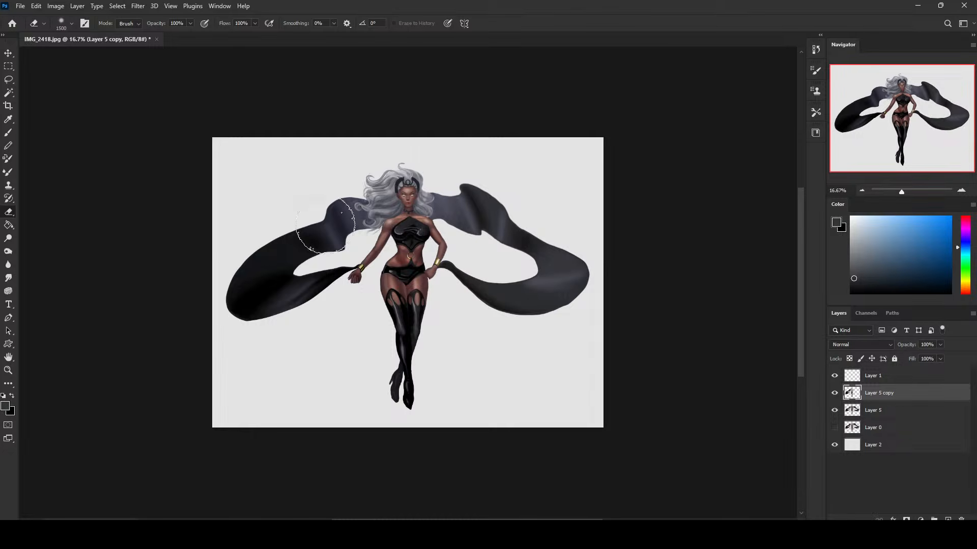
pyautogui.moveTo(325, 224)
pyautogui.mouseDown()
pyautogui.moveTo(287, 277)
pyautogui.moveTo(249, 273)
pyautogui.mouseUp()
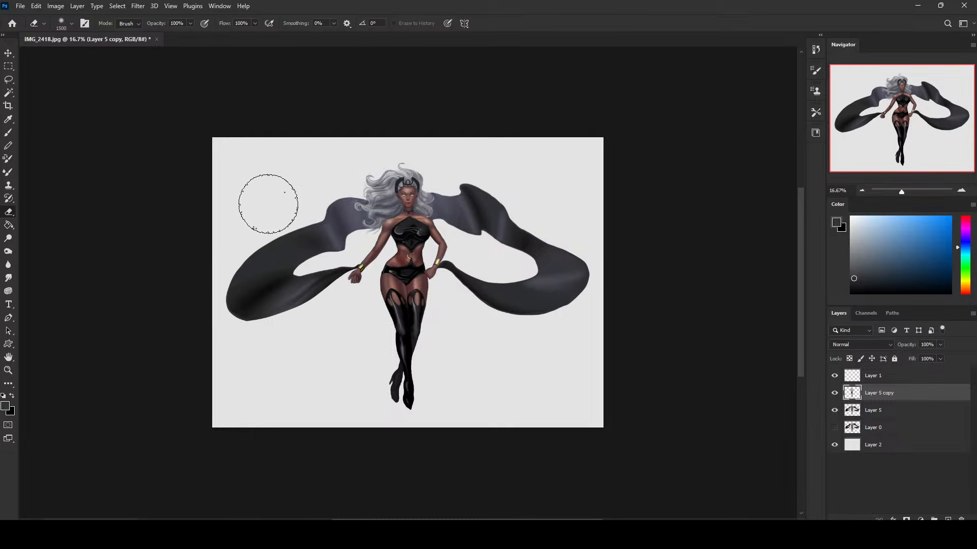
# Soften the darkening around the figure's hair and body with the eraser resized between about 1000 and 1600 px.
pyautogui.press('[')
pyautogui.press('[')
pyautogui.press('[')
pyautogui.press('[')
pyautogui.press('[')
pyautogui.press('[')
pyautogui.press('[')
pyautogui.press('[')
pyautogui.press('[')
pyautogui.press('[')
pyautogui.press(']')
pyautogui.press(']')
pyautogui.press(']')
pyautogui.press(']')
pyautogui.press(']')
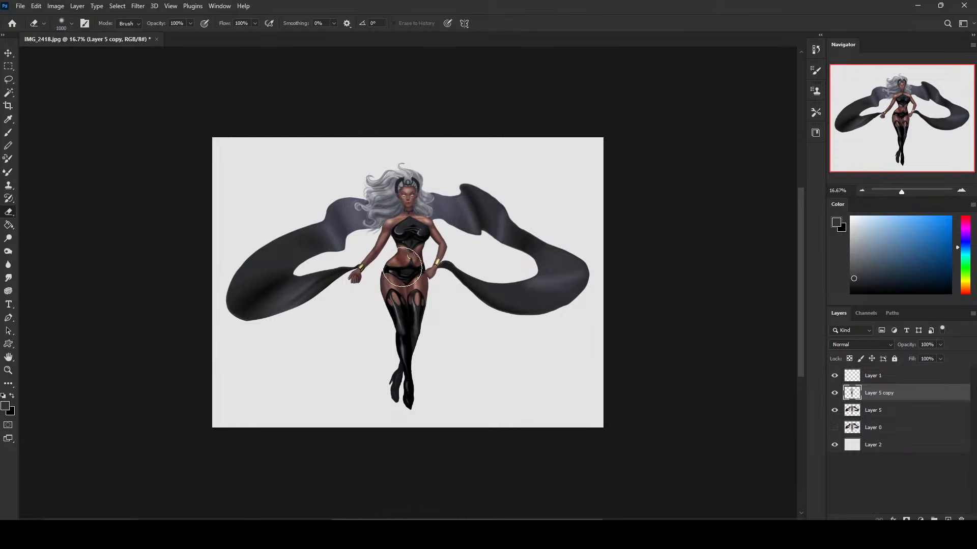
pyautogui.press('[')
pyautogui.press('[')
pyautogui.press(']')
pyautogui.press(']')
pyautogui.press(']')
pyautogui.press(']')
pyautogui.press(']')
pyautogui.press(']')
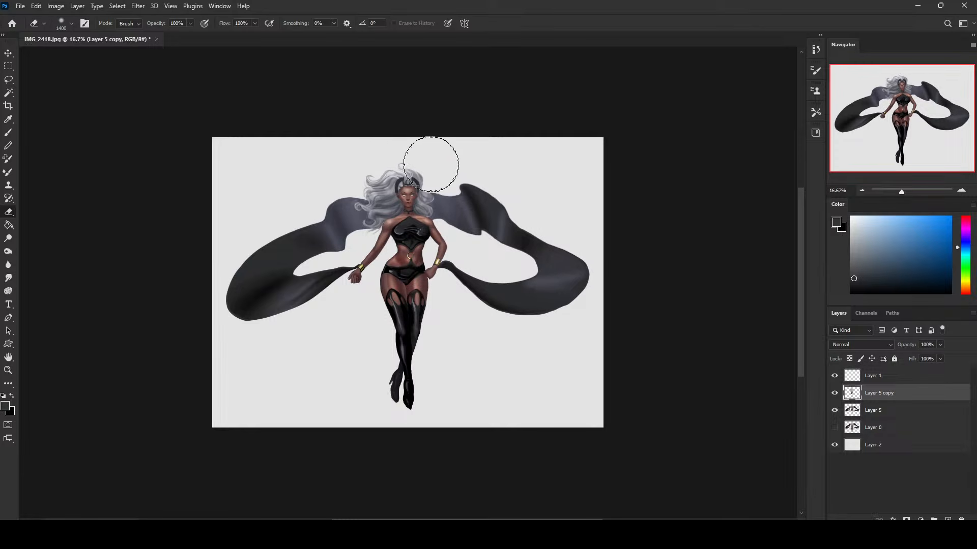
pyautogui.press(']')
pyautogui.press(']')
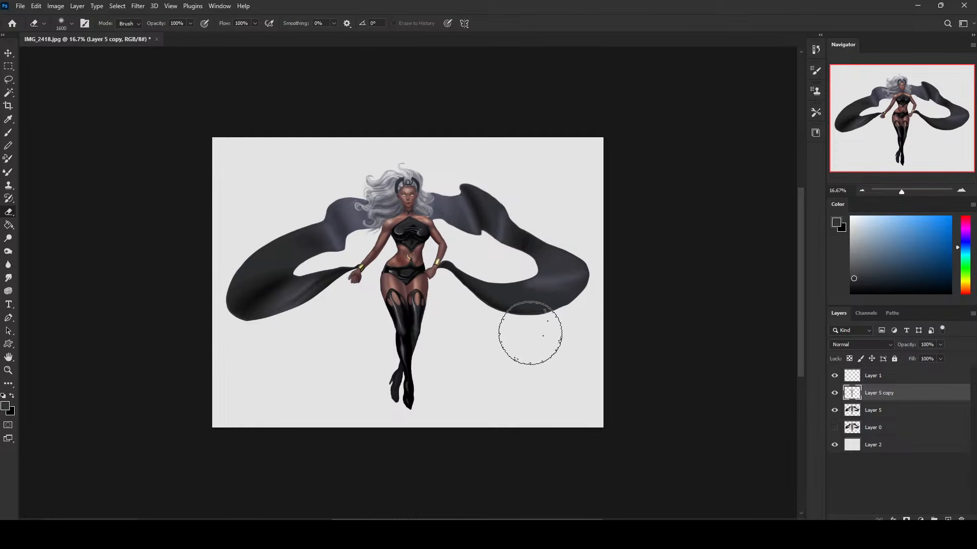
# Compare the figure with and without the darkened copy, and merge Layer 5 copy down into Layer 5.
pyautogui.click(834, 393)
pyautogui.click(834, 393)
pyautogui.click(834, 392)
pyautogui.click(834, 393)
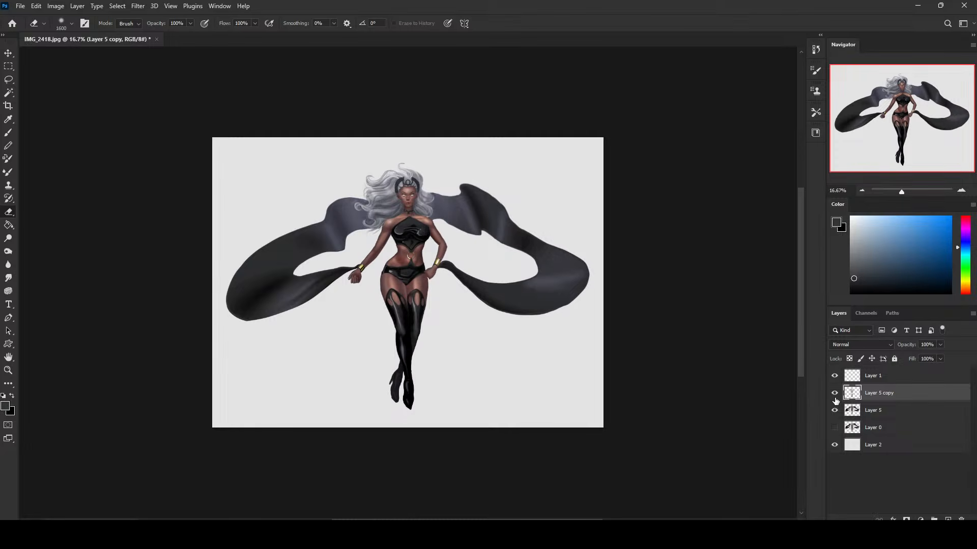
pyautogui.click(834, 392)
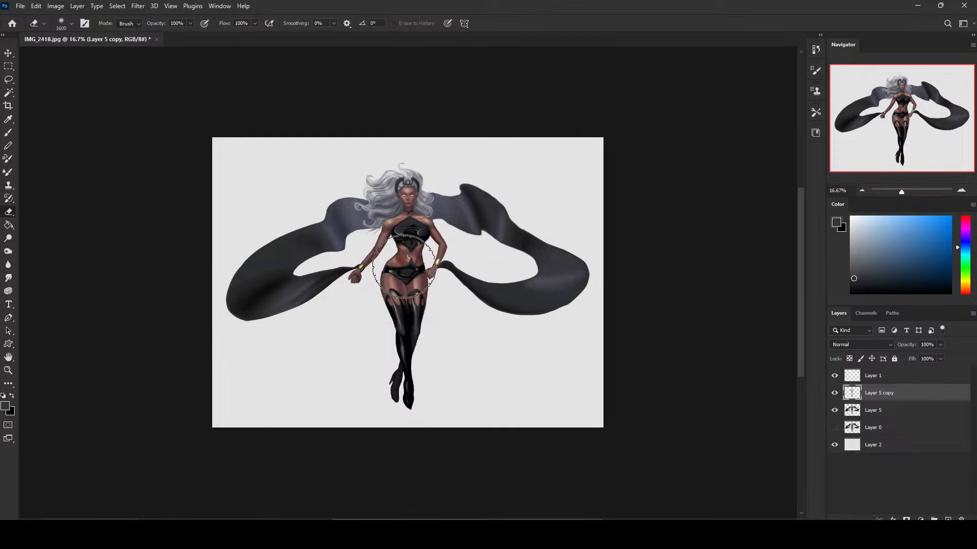
pyautogui.click(834, 392)
pyautogui.click(834, 393)
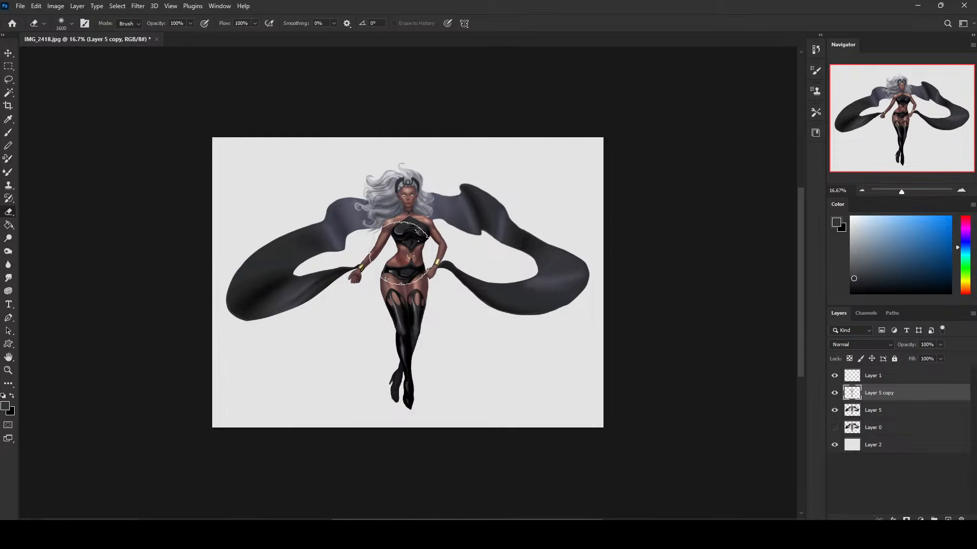
pyautogui.rightClick(878, 400)
pyautogui.click(840, 396)
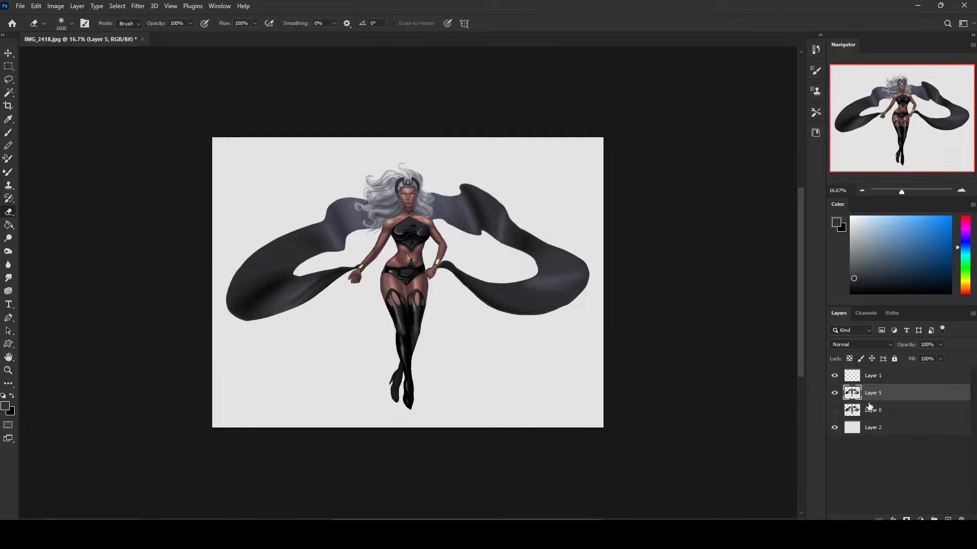
# Select the outline of Layer 5's contents and add a new layer above Layer 5.
pyautogui.press('v')
pyautogui.press('Up')
pyautogui.press('Down')
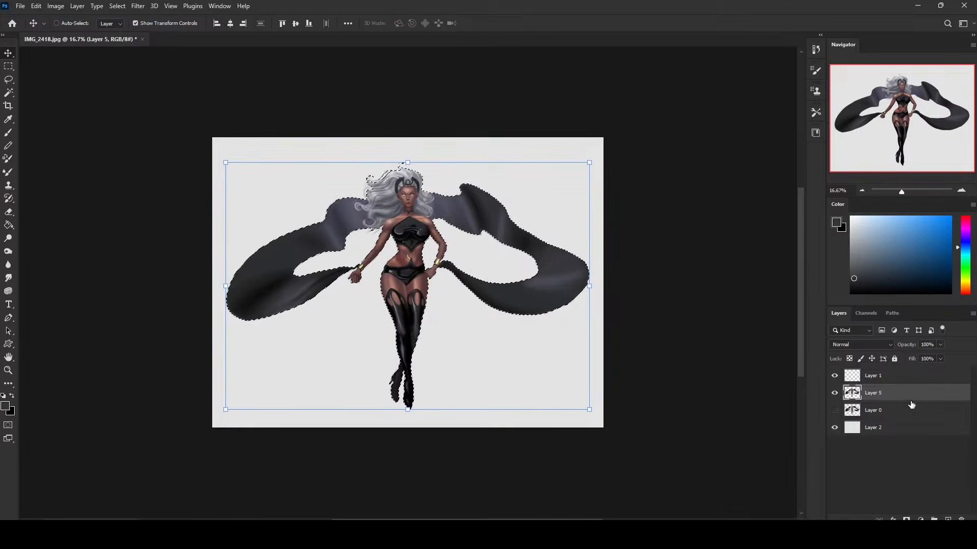
pyautogui.click(947, 519)
pyautogui.hotkey('ctrl', 'd')
# Set up a soft round brush at 500 px and try a dark grey stroke over the torso and arm.
pyautogui.press('b')
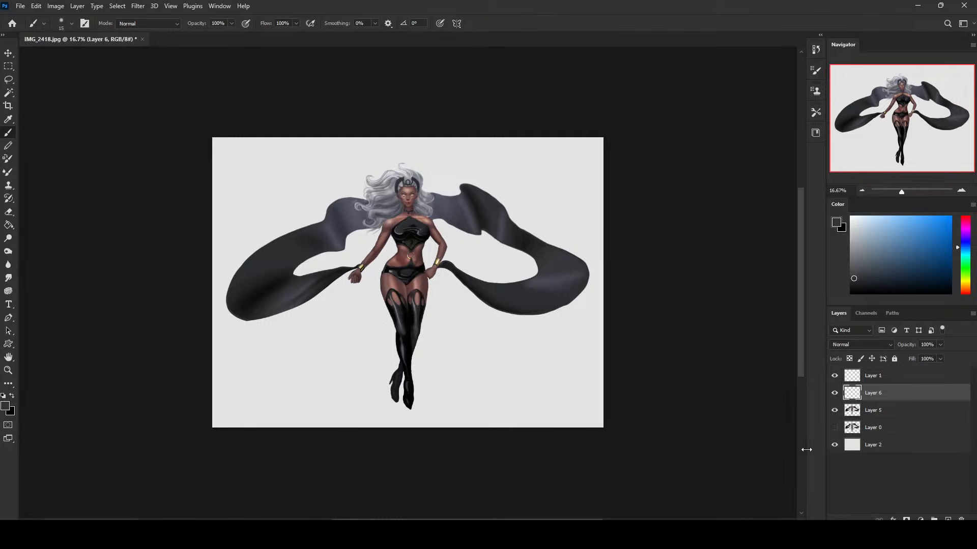
pyautogui.hotkey('ctrl', '+')
pyautogui.rightClick(446, 267)
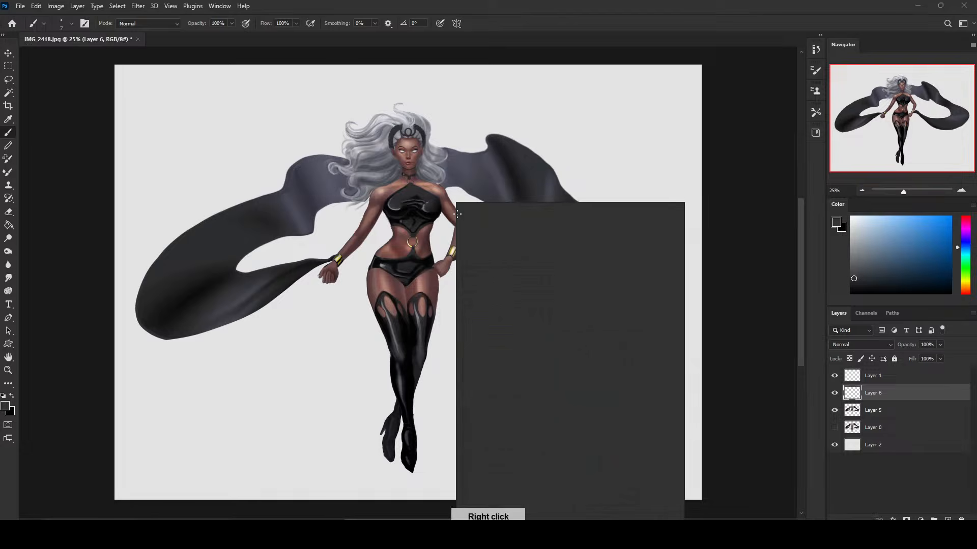
pyautogui.click(725, 199)
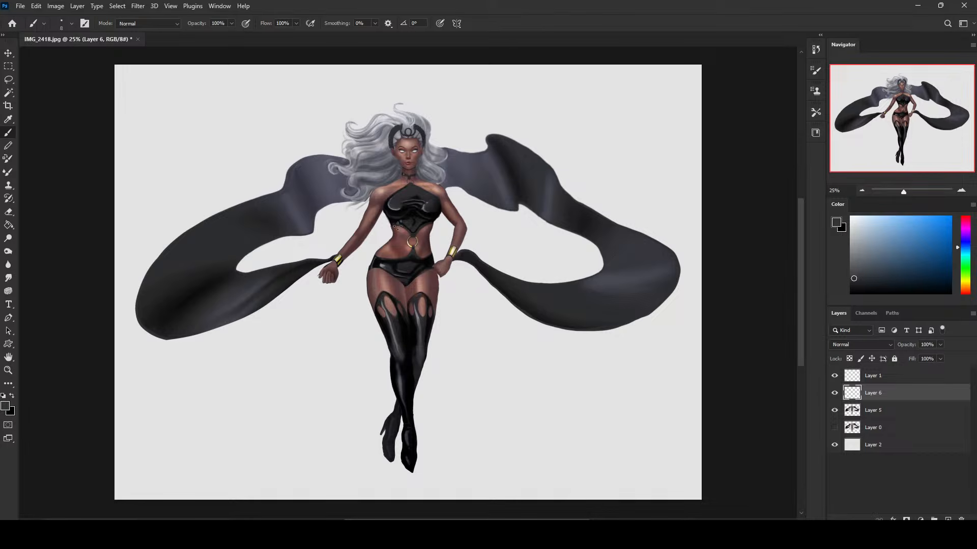
pyautogui.press(']')
pyautogui.press(']')
pyautogui.press(']')
pyautogui.press(']')
pyautogui.press(']')
pyautogui.press(']')
pyautogui.press(']')
pyautogui.press(']')
pyautogui.press(']')
pyautogui.press(']')
pyautogui.press(']')
pyautogui.press(']')
pyautogui.press(']')
pyautogui.moveTo(408, 219); pyautogui.dragTo(452, 223)
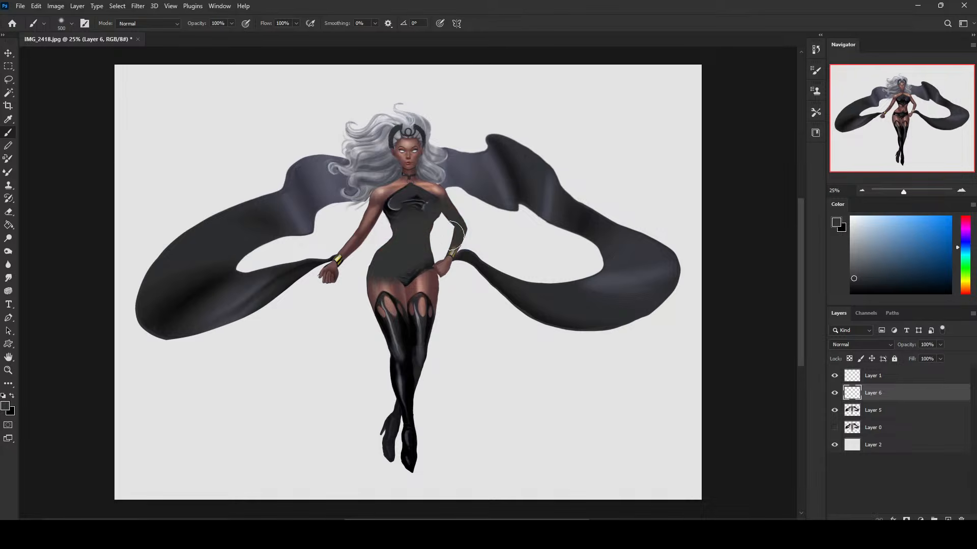
pyautogui.hotkey('ctrl', 'z')
# Sample the light grey background and brush a soft light haze over the hip and thigh edges at 52% opacity.
pyautogui.keyDown('alt'); pyautogui.click(445, 219); pyautogui.keyUp('alt')
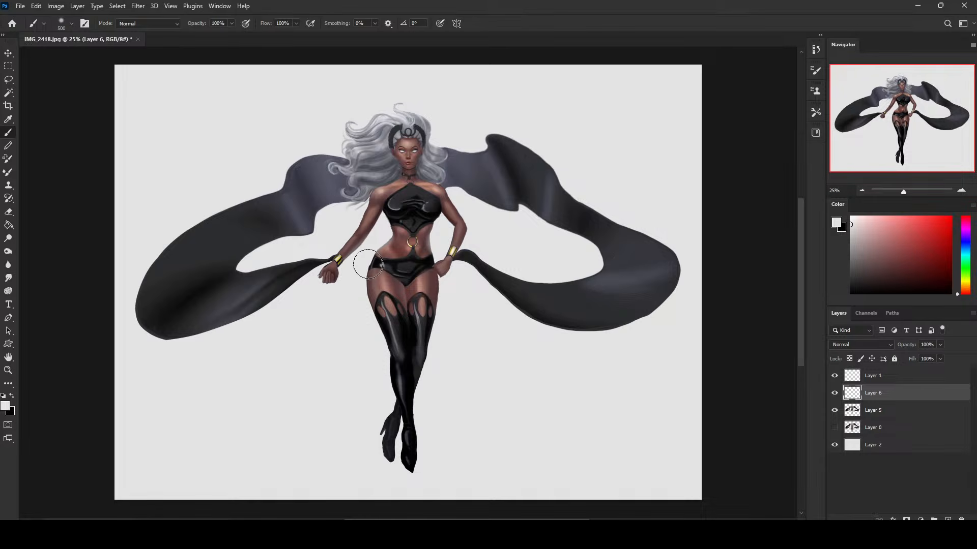
pyautogui.moveTo(234, 23); pyautogui.dragTo(209, 23)
pyautogui.click(370, 268)
pyautogui.moveTo(377, 334); pyautogui.dragTo(369, 261)
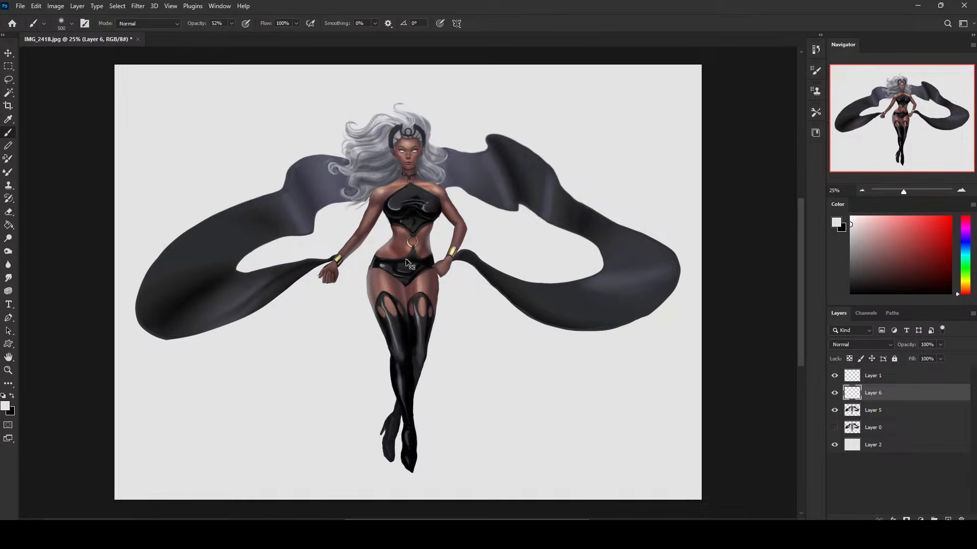
pyautogui.hotkey('ctrl', 'z')
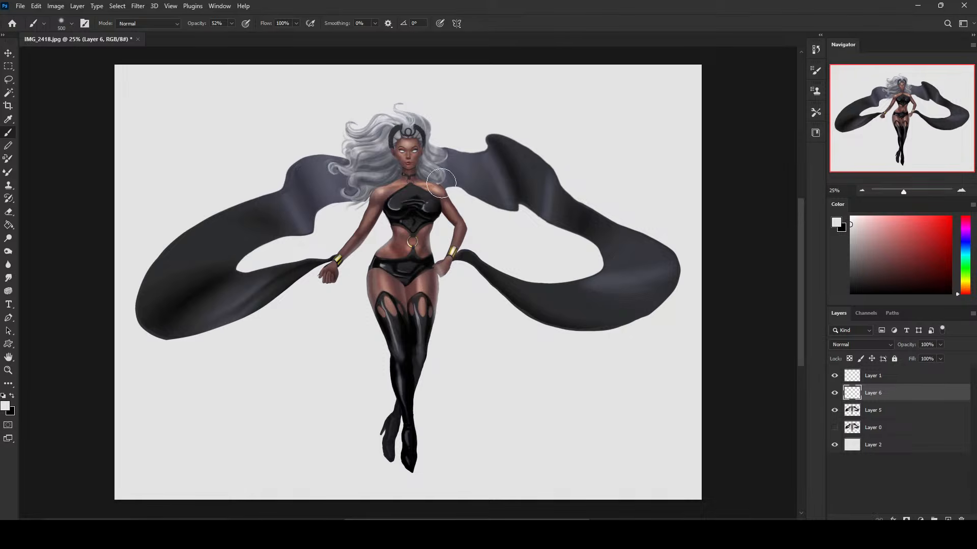
# Reduce the brush size and paint soft light along the edges of the shoulders and upper arms.
pyautogui.press('[')
pyautogui.press('[')
pyautogui.press('[')
pyautogui.press('[')
pyautogui.moveTo(377, 184); pyautogui.dragTo(361, 214)
# Set the eraser to a textured Dry-Oil brush at 80 px.
pyautogui.press('e')
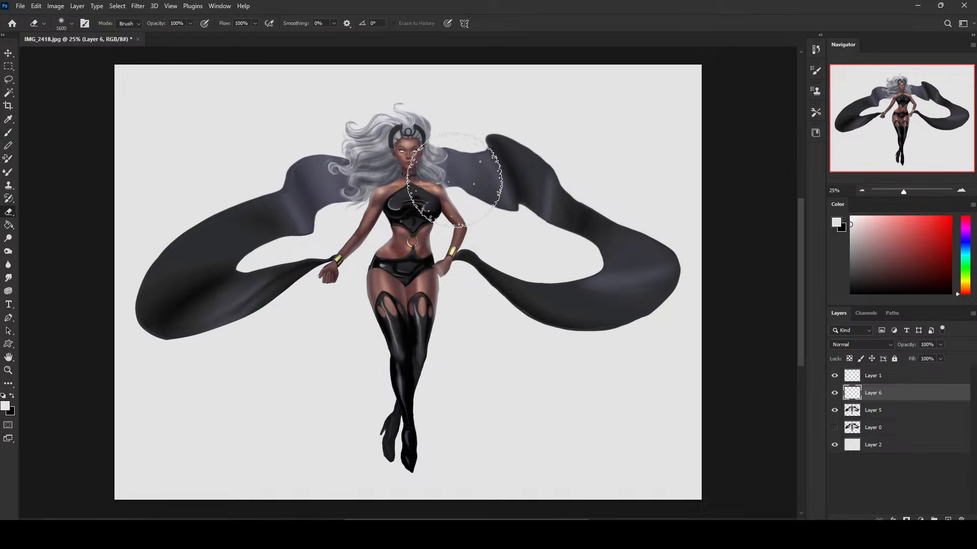
pyautogui.rightClick(593, 214)
pyautogui.click(631, 393)
pyautogui.click(745, 149)
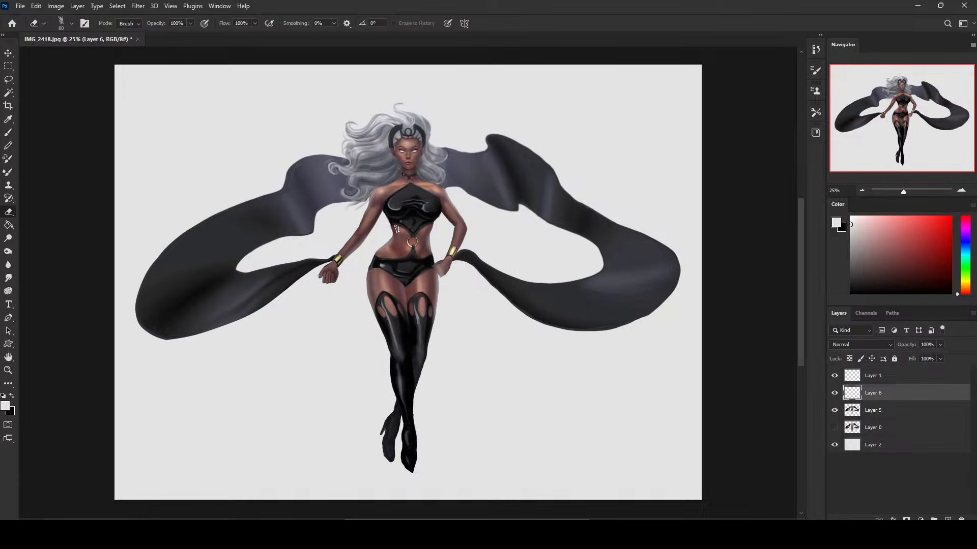
# Erase the light haze from the front of the shoulder above the hand-on-hip arm, using a soft round eraser at 175 px.
pyautogui.press('z')
pyautogui.moveTo(352, 204); pyautogui.dragTo(484, 333)
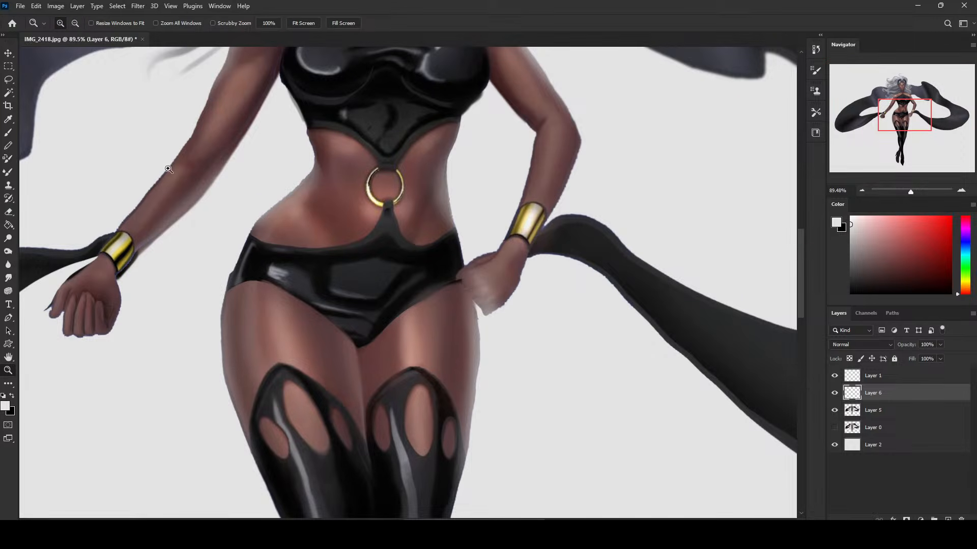
pyautogui.press('e')
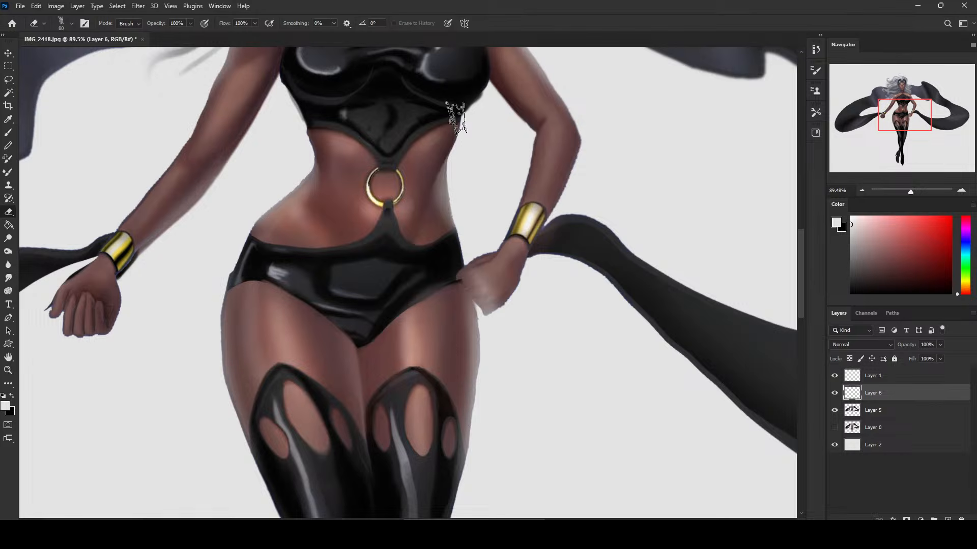
pyautogui.scroll(5, 441, 163)
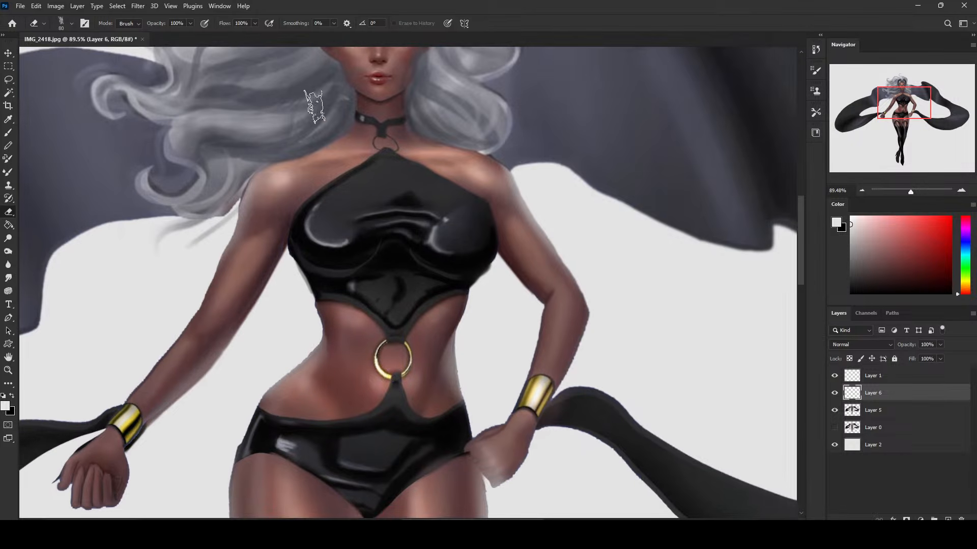
pyautogui.rightClick(613, 206)
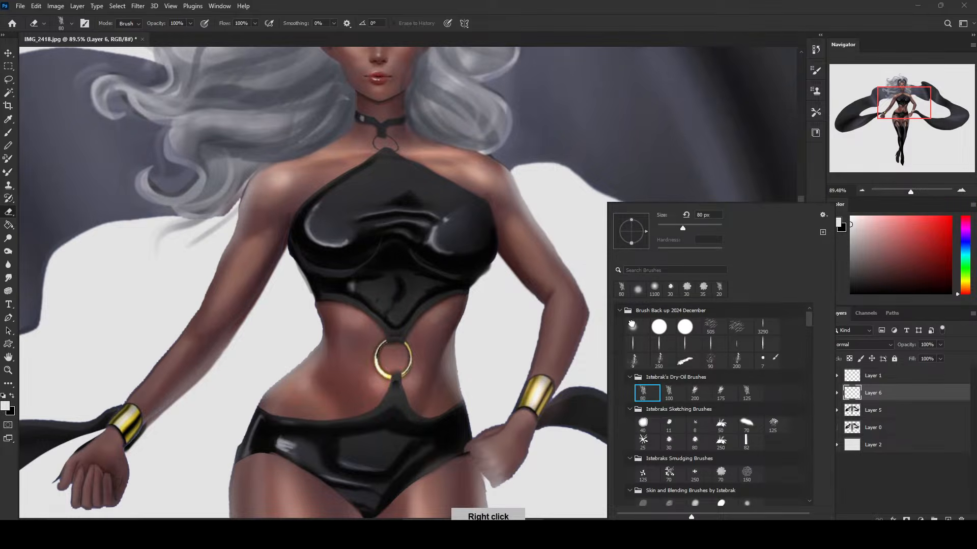
pyautogui.click(638, 290)
pyautogui.click(451, 146)
pyautogui.press(']')
pyautogui.press(']')
pyautogui.press(']')
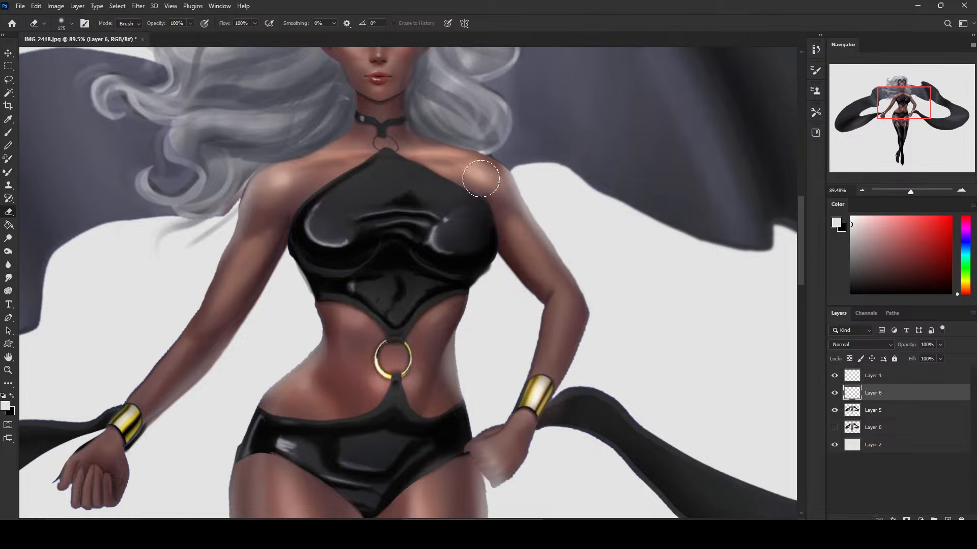
pyautogui.moveTo(481, 180); pyautogui.dragTo(494, 215)
# Clean excess haze off the inner side of the hand-on-hip arm with a smaller soft eraser, about 125 px and below.
pyautogui.press('[')
pyautogui.press('[')
pyautogui.press('[')
pyautogui.press('[')
pyautogui.moveTo(488, 159); pyautogui.dragTo(506, 239)
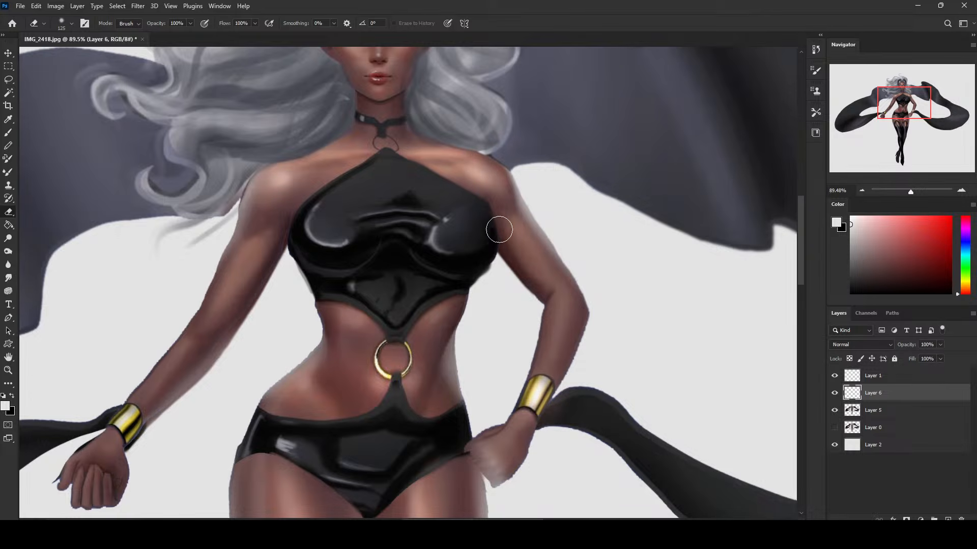
pyautogui.press(']')
pyautogui.press('[')
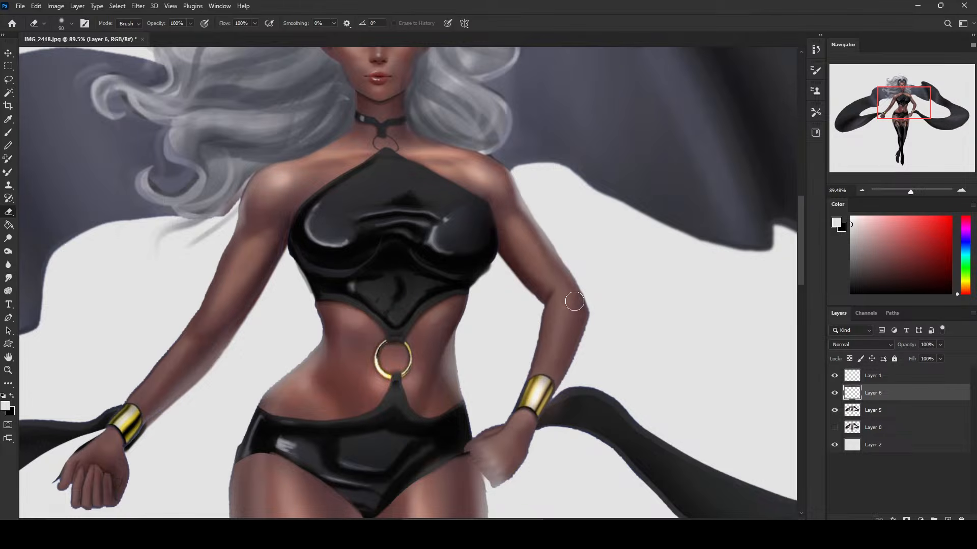
pyautogui.press('[')
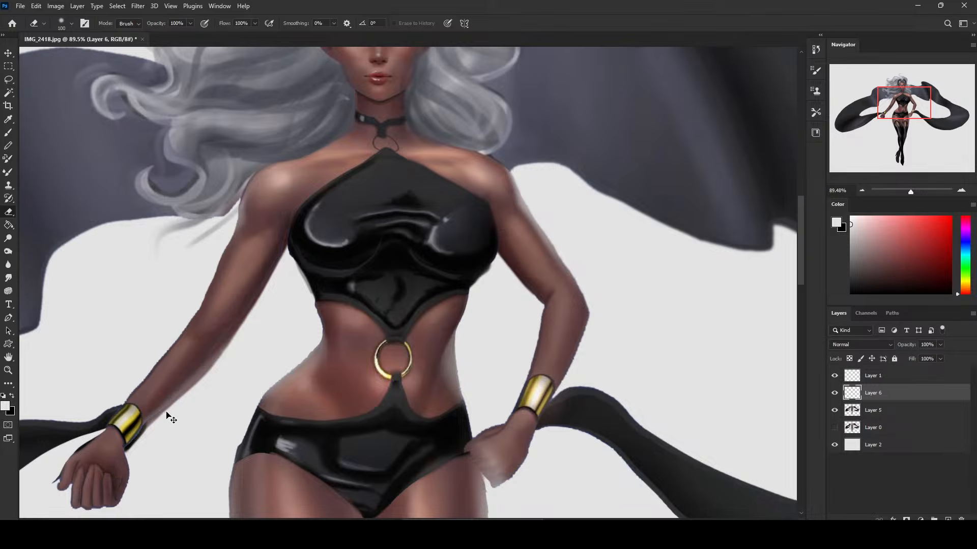
pyautogui.hotkey('ctrl', '0')
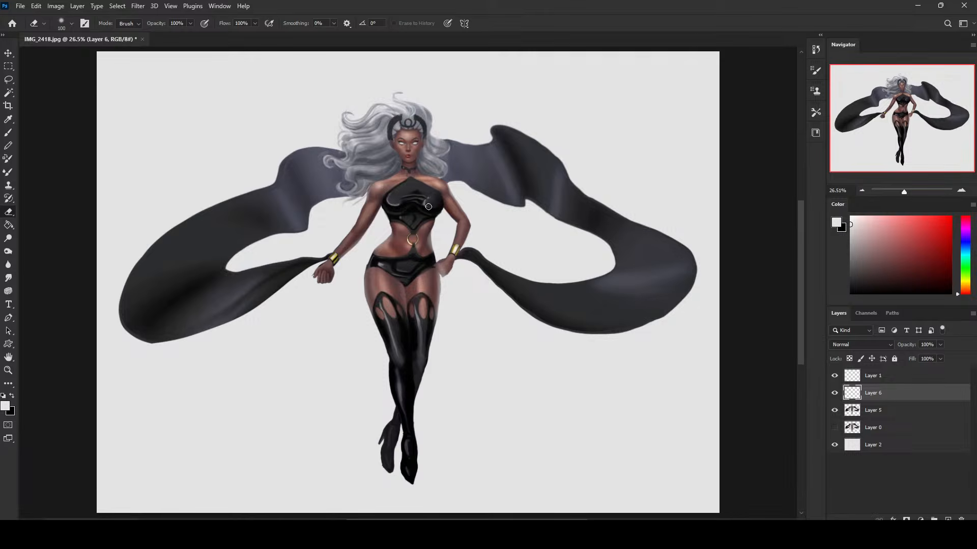
# Add glossy highlights to the black top on Layer 6 with a 70 px brush, and dodge them at 21% exposure.
pyautogui.press('b')
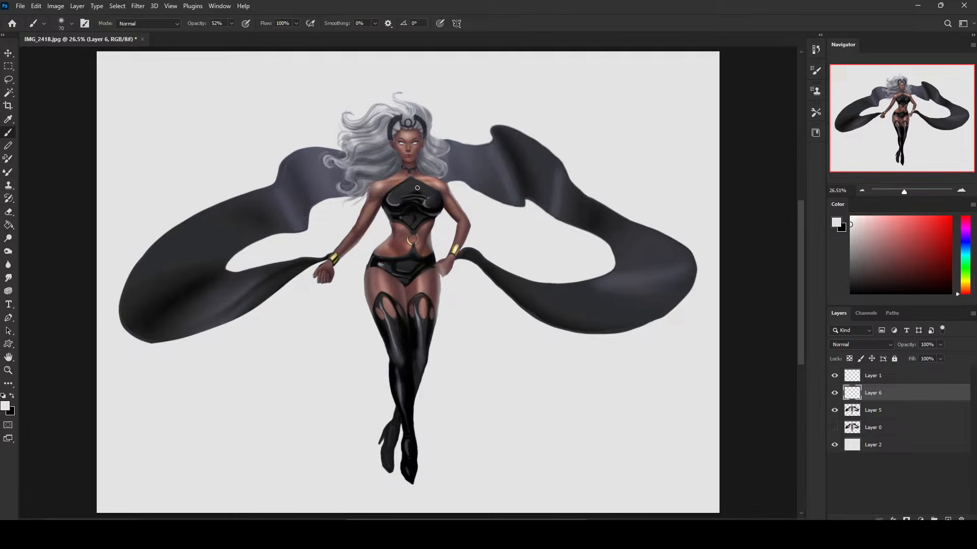
pyautogui.keyDown('alt'); pyautogui.click(431, 197); pyautogui.keyUp('alt')
pyautogui.keyDown('alt'); pyautogui.click(390, 198); pyautogui.keyUp('alt')
pyautogui.keyDown('alt'); pyautogui.click(400, 209); pyautogui.keyUp('alt')
pyautogui.click(8, 238)
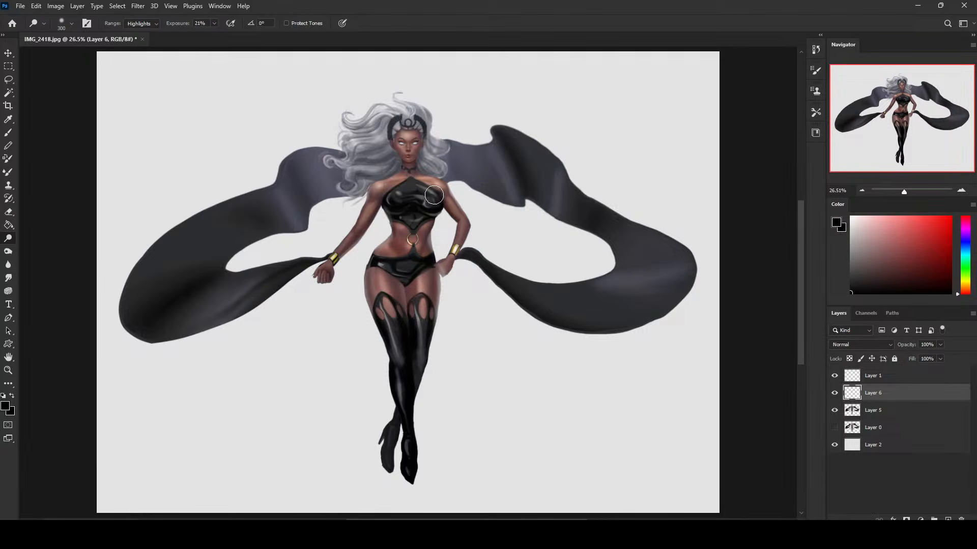
pyautogui.moveTo(434, 195)
pyautogui.mouseDown()
pyautogui.moveTo(393, 195)
pyautogui.moveTo(430, 200)
pyautogui.moveTo(377, 208)
pyautogui.moveTo(449, 193)
pyautogui.moveTo(426, 201)
pyautogui.mouseUp()
pyautogui.press('b')
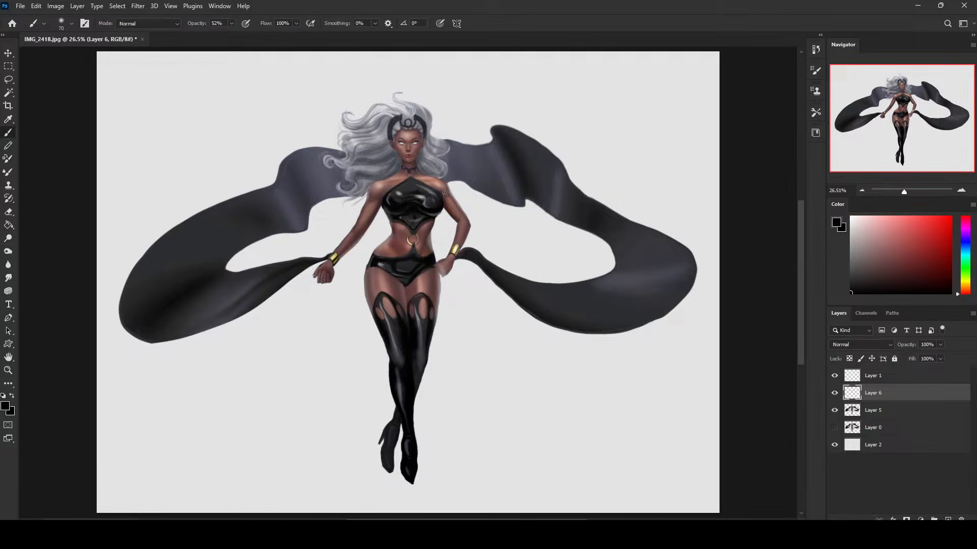
# Switch to Layer 5 and set the Burn tool to the Highlights range at 3% exposure.
pyautogui.click(8, 251)
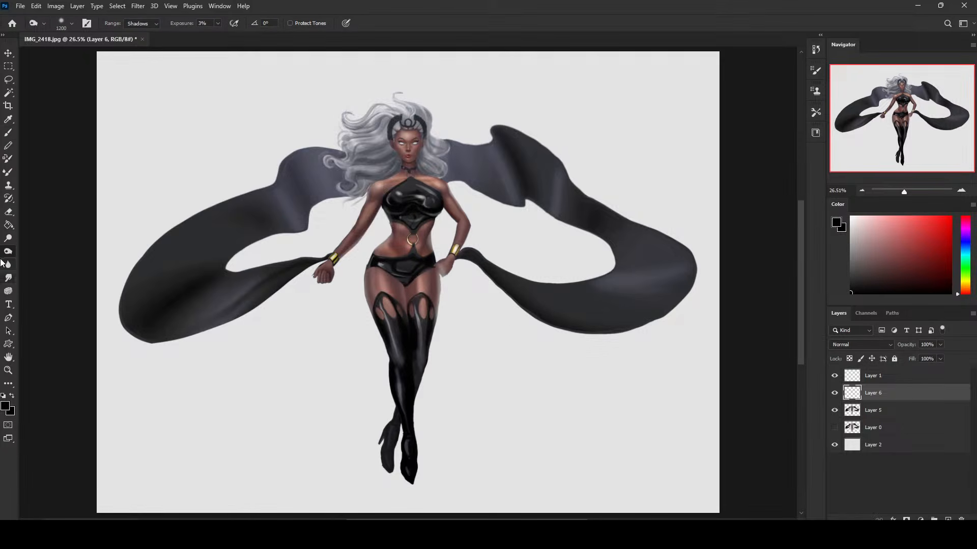
pyautogui.click(148, 24)
pyautogui.click(150, 40)
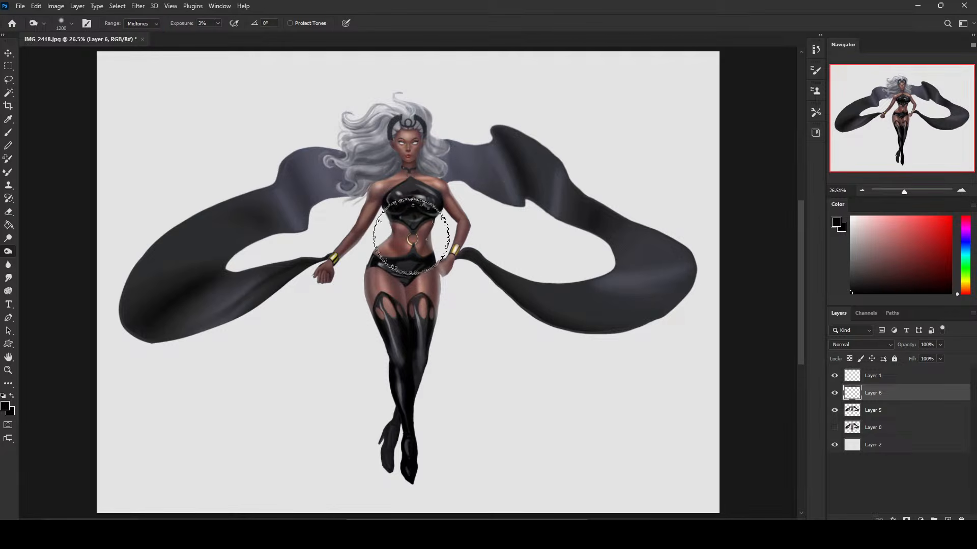
pyautogui.click(869, 411)
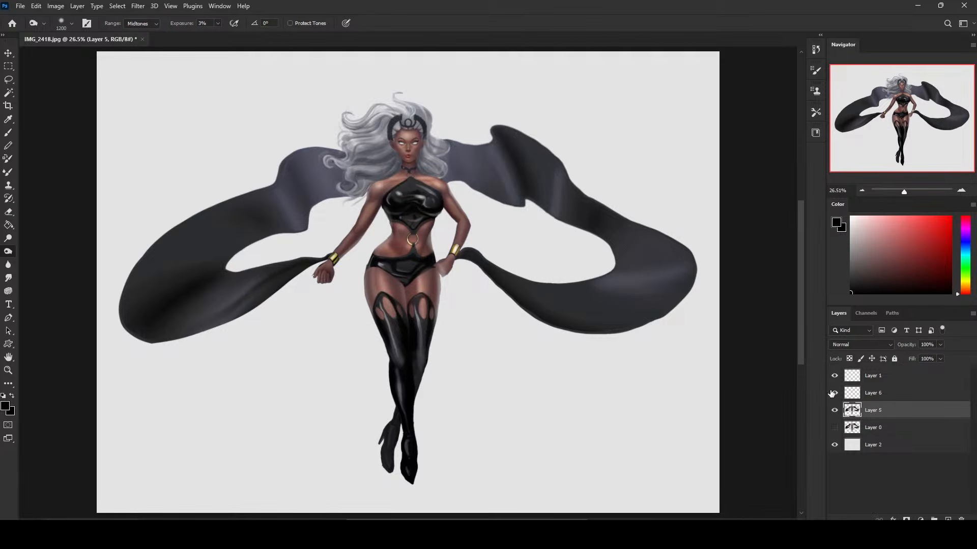
pyautogui.click(146, 24)
pyautogui.click(136, 48)
pyautogui.press('b')
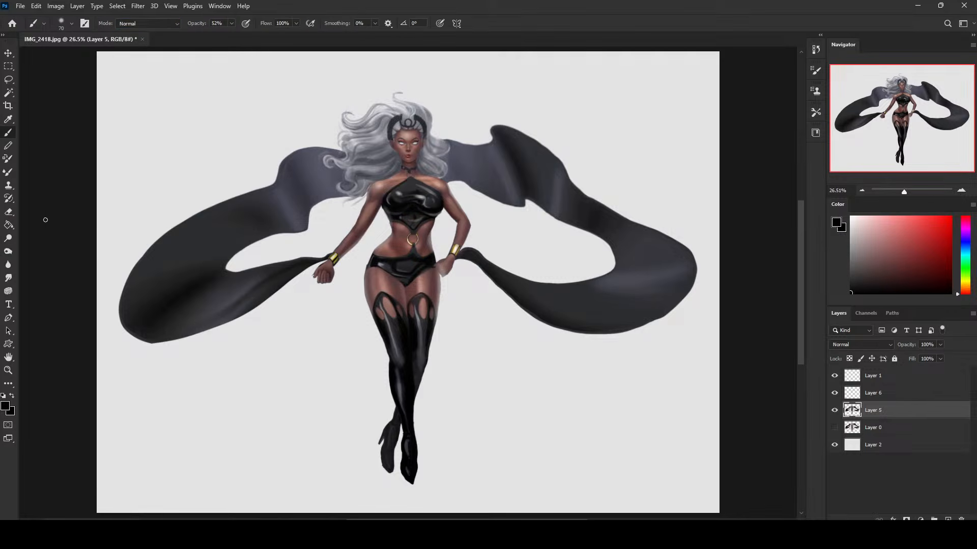
pyautogui.press('o')
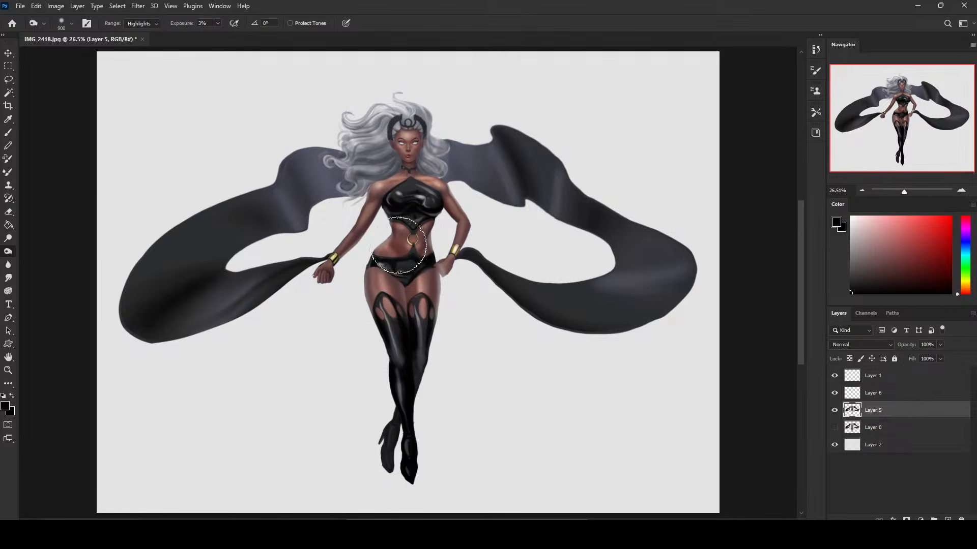
# Burn the side of the face with a much smaller brush to deepen its shading.
pyautogui.press('[')
pyautogui.press('[')
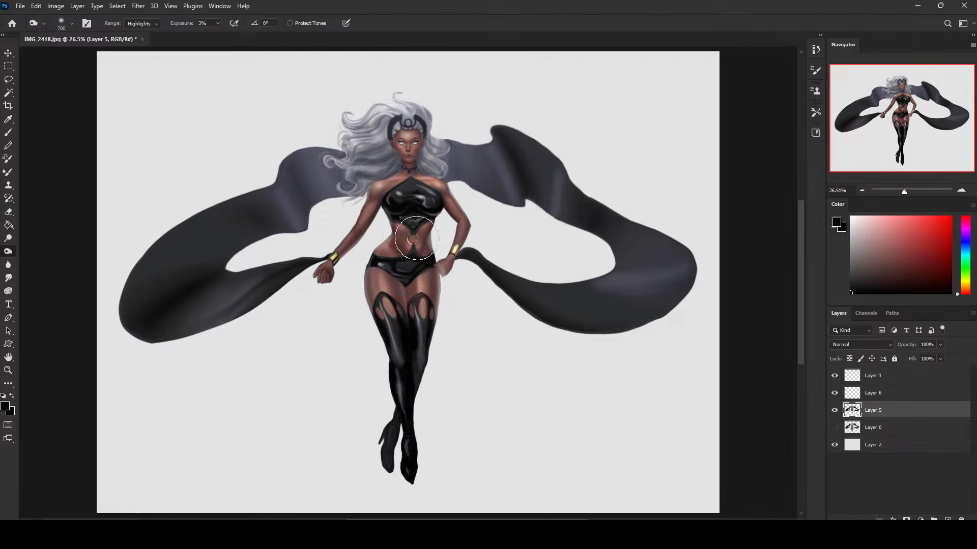
pyautogui.press('[')
pyautogui.press('[')
pyautogui.press('[')
pyautogui.press('[')
pyautogui.press('[')
pyautogui.press(']')
pyautogui.moveTo(415, 143)
pyautogui.mouseDown()
pyautogui.moveTo(410, 170)
pyautogui.moveTo(415, 154)
pyautogui.mouseUp()
pyautogui.press('[')
pyautogui.press('b')
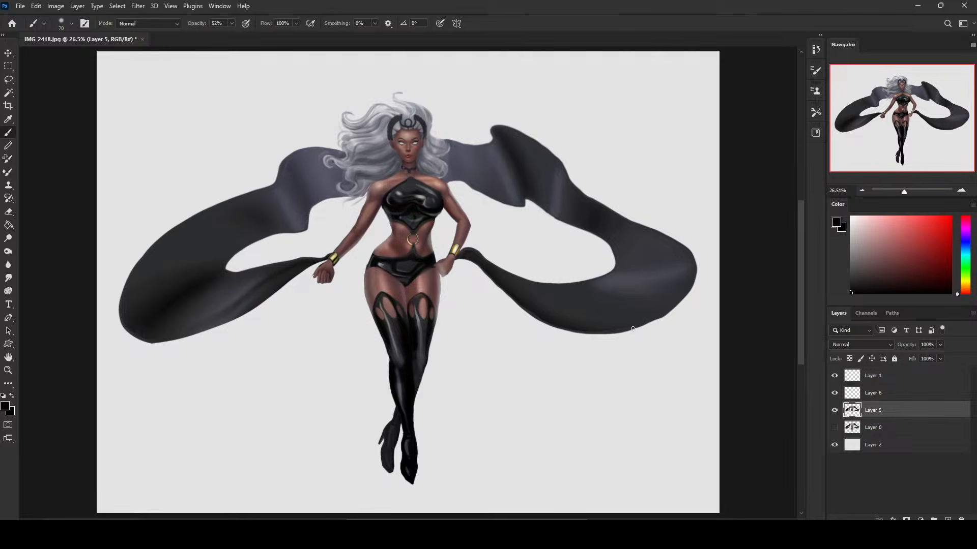
# Lock Layer 5's transparent pixels and choose the 80 px brush from Istebrak's Dry-Oil Brushes.
pyautogui.click(849, 358)
pyautogui.rightClick(550, 258)
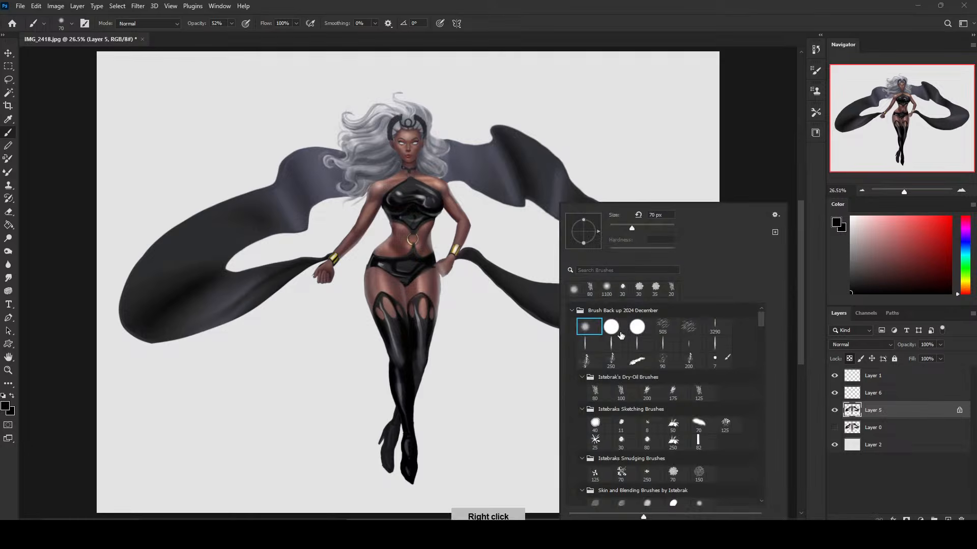
pyautogui.doubleClick(596, 390)
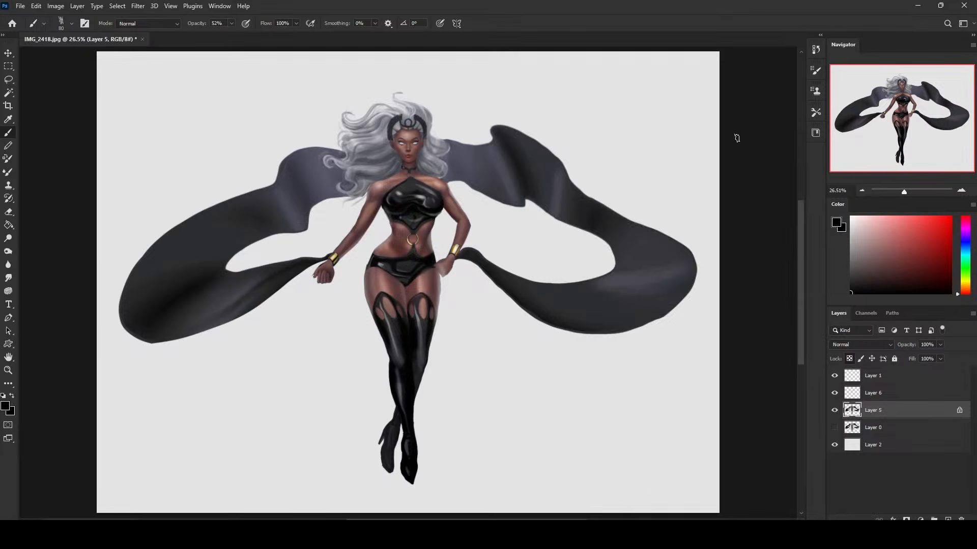
# Paint sampled blue-grey over the narrow stretch of cape beside the hand on the hip, using the textured brush at 250 and 175 px.
pyautogui.keyDown('alt'); pyautogui.click(480, 162); pyautogui.keyUp('alt')
pyautogui.press(']')
pyautogui.press(']')
pyautogui.press(']')
pyautogui.press(']')
pyautogui.press(']')
pyautogui.press(']')
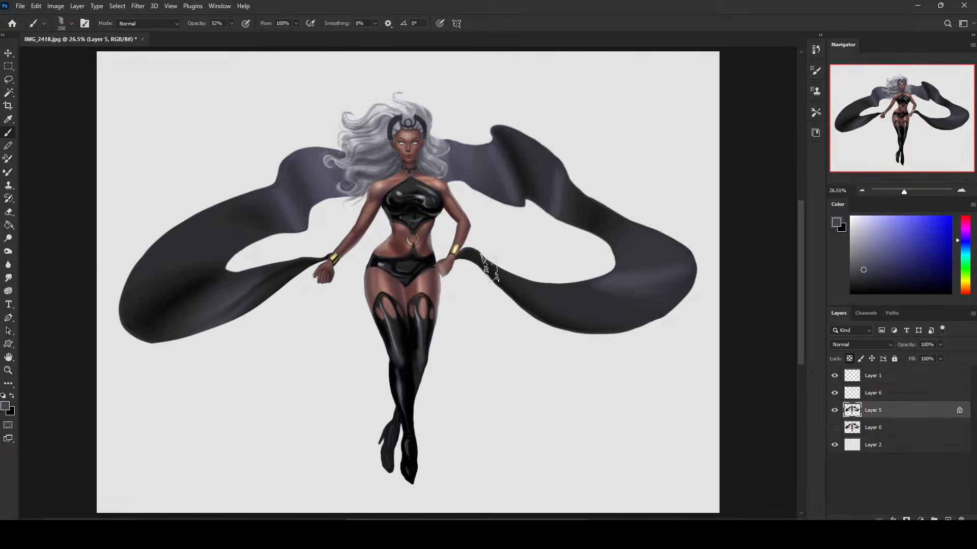
pyautogui.press('[')
pyautogui.press('[')
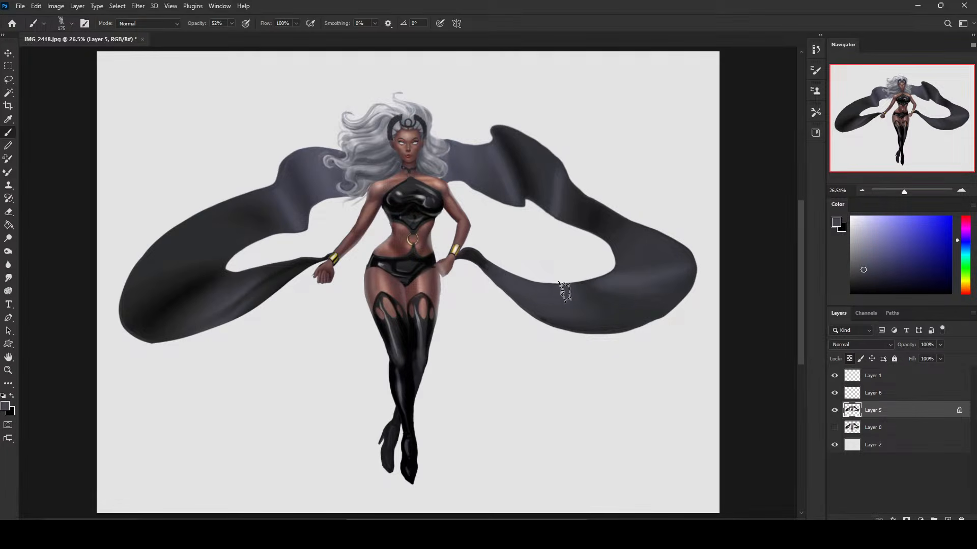
pyautogui.keyDown('alt'); pyautogui.click(508, 241); pyautogui.keyUp('alt')
pyautogui.moveTo(487, 271)
pyautogui.mouseDown()
pyautogui.moveTo(524, 293)
pyautogui.moveTo(537, 281)
pyautogui.moveTo(500, 279)
pyautogui.mouseUp()
pyautogui.keyDown('alt'); pyautogui.click(500, 276); pyautogui.keyUp('alt')
pyautogui.keyDown('alt'); pyautogui.click(511, 250); pyautogui.keyUp('alt')
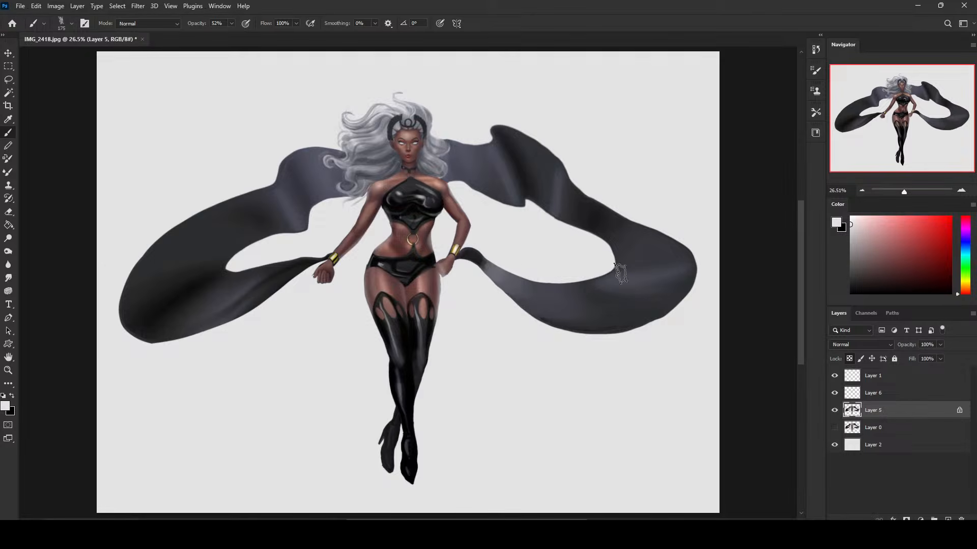
pyautogui.keyDown('alt'); pyautogui.click(531, 283); pyautogui.keyUp('alt')
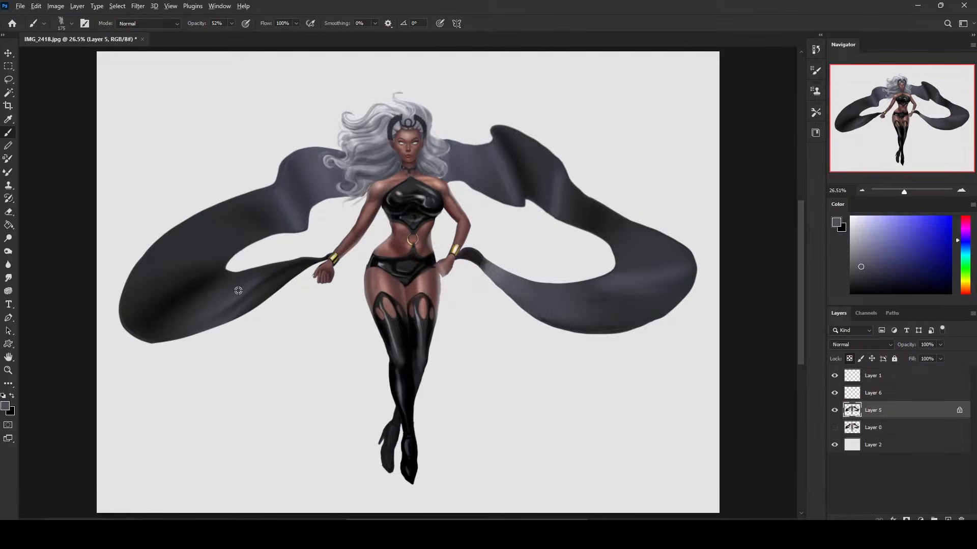
# Paint sampled blue-grey light into the lower cape loop beside the lowered fist with a smaller textured brush.
pyautogui.keyDown('alt'); pyautogui.click(278, 252); pyautogui.keyUp('alt')
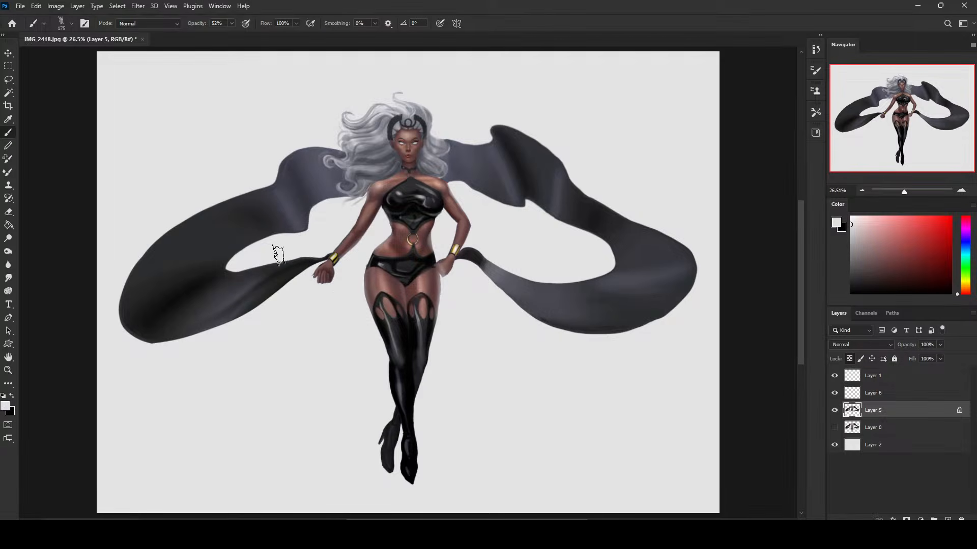
pyautogui.press('[')
pyautogui.keyDown('alt'); pyautogui.click(237, 292); pyautogui.keyUp('alt')
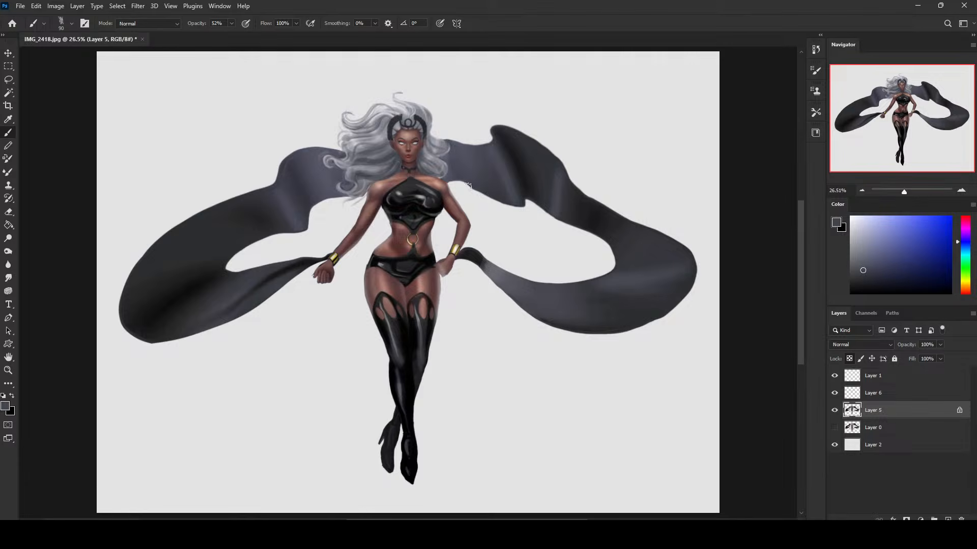
# Trim the upper and inner edges of the cape behind the hip-hand shoulder by lassoing and deleting the excess.
pyautogui.press('l')
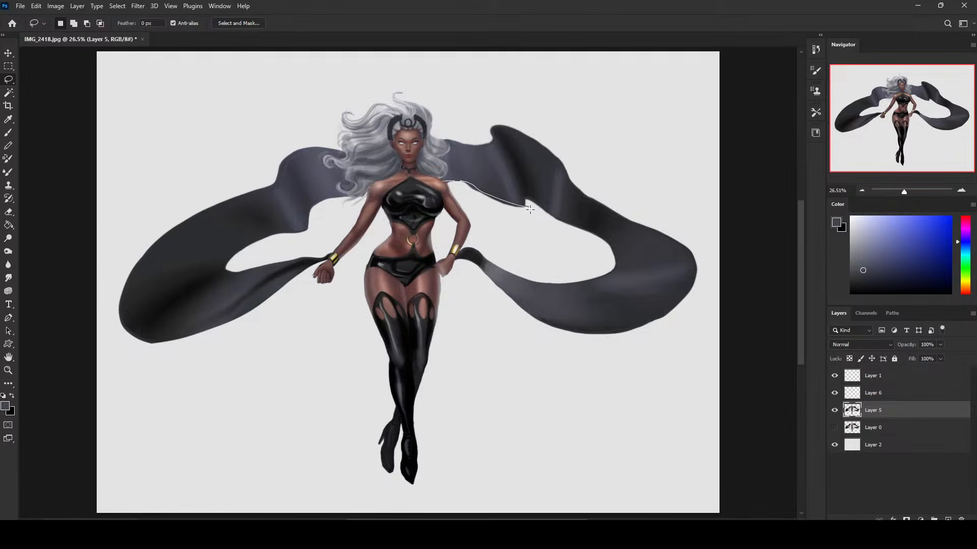
pyautogui.moveTo(465, 192); pyautogui.dragTo(445, 181)
pyautogui.moveTo(493, 128); pyautogui.dragTo(558, 108)
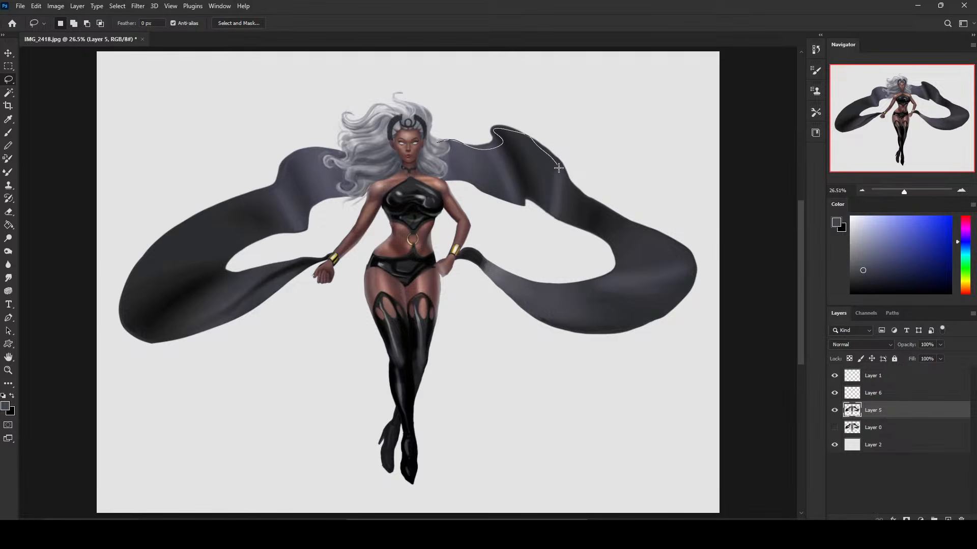
pyautogui.moveTo(613, 189)
pyautogui.mouseDown()
pyautogui.moveTo(443, 89)
pyautogui.moveTo(438, 141)
pyautogui.mouseUp()
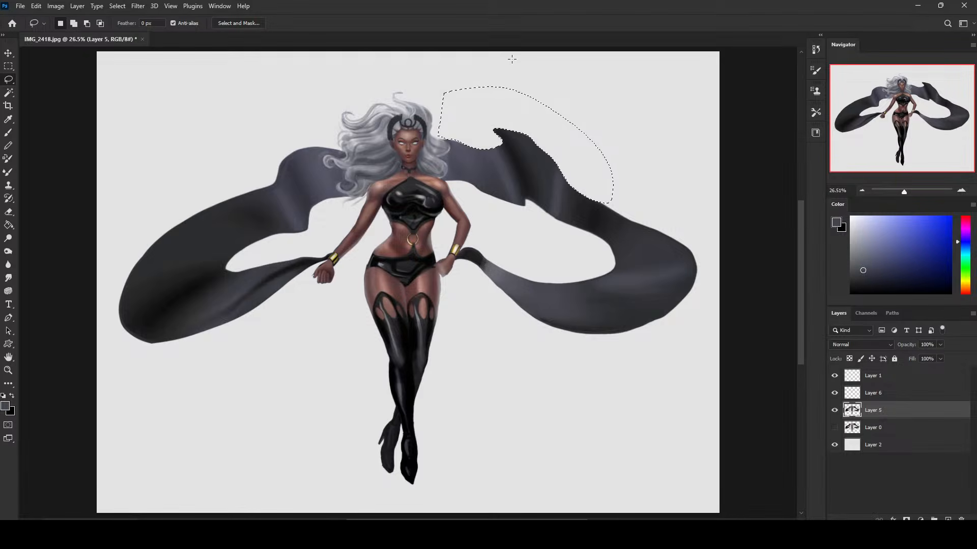
pyautogui.hotkey('ctrl', 'd')
pyautogui.moveTo(598, 205)
pyautogui.mouseDown()
pyautogui.moveTo(720, 261)
pyautogui.moveTo(745, 297)
pyautogui.moveTo(602, 159)
pyautogui.mouseUp()
pyautogui.press('Delete')
pyautogui.hotkey('ctrl', 'd')
# Add a layer beneath Layer 5, paint the fold behind the cape's raised tip at 40 px, and merge Layer 5 down.
pyautogui.click(863, 433)
pyautogui.click(948, 519)
pyautogui.press('b')
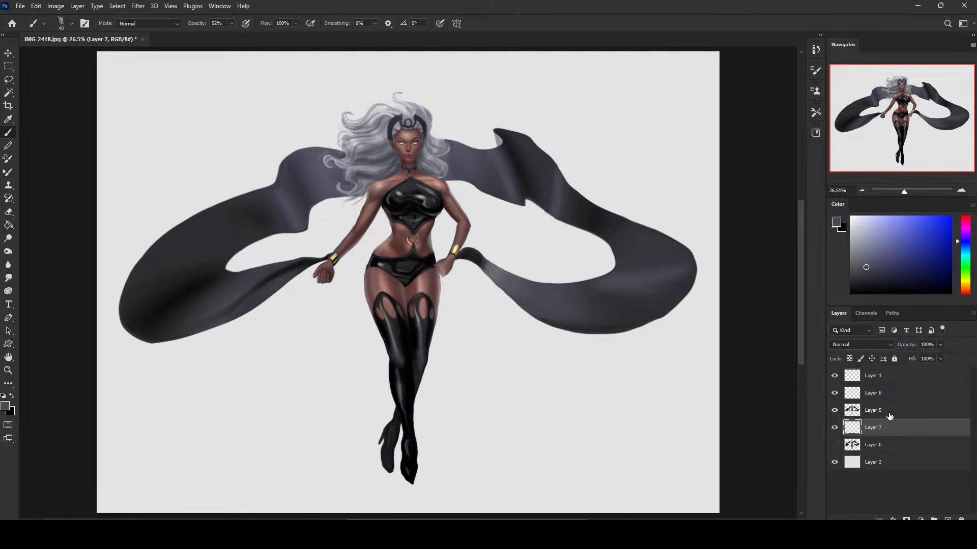
pyautogui.rightClick(889, 416)
pyautogui.click(839, 395)
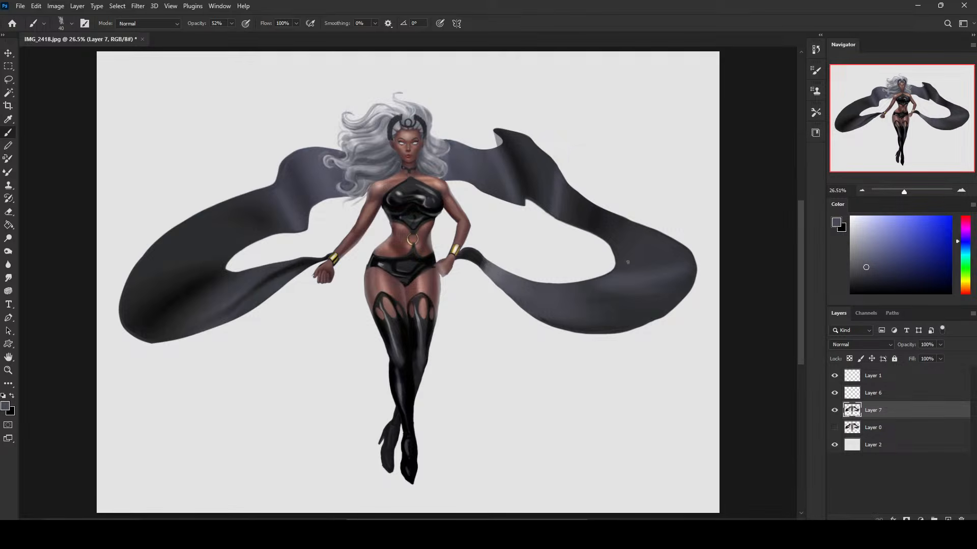
# Dodge the highlights on the black top at 72% exposure, and undo the last stroke.
pyautogui.click(7, 239)
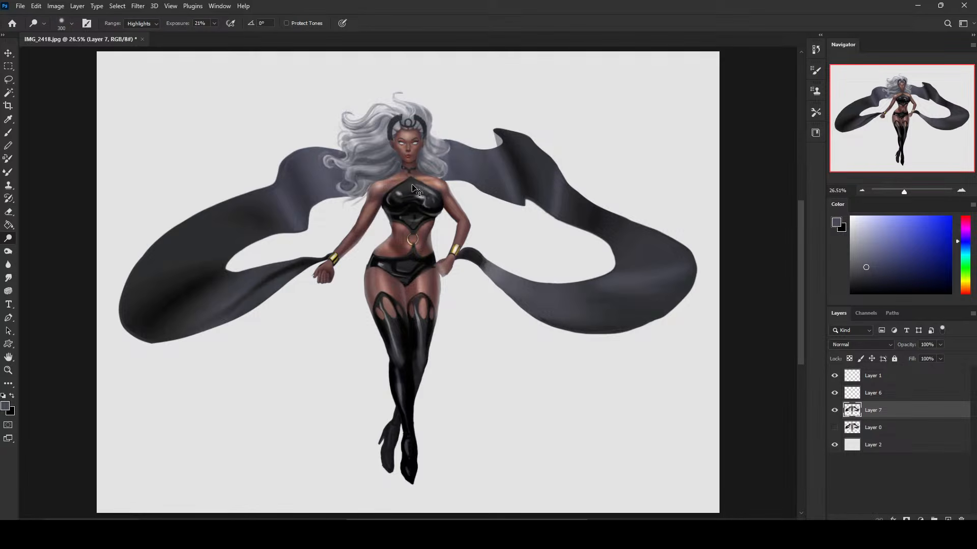
pyautogui.click(214, 23)
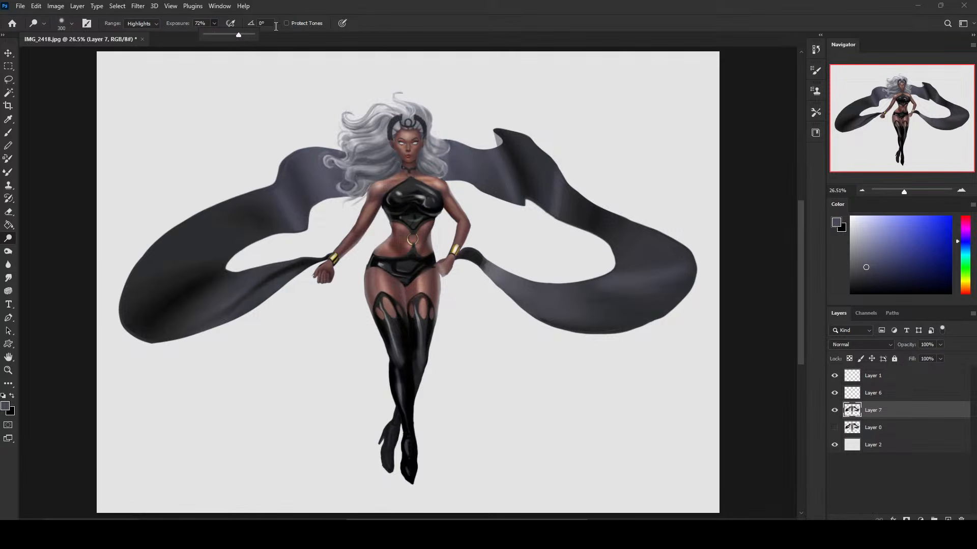
pyautogui.moveTo(434, 198)
pyautogui.mouseDown()
pyautogui.moveTo(414, 184)
pyautogui.moveTo(396, 193)
pyautogui.moveTo(435, 193)
pyautogui.moveTo(404, 188)
pyautogui.mouseUp()
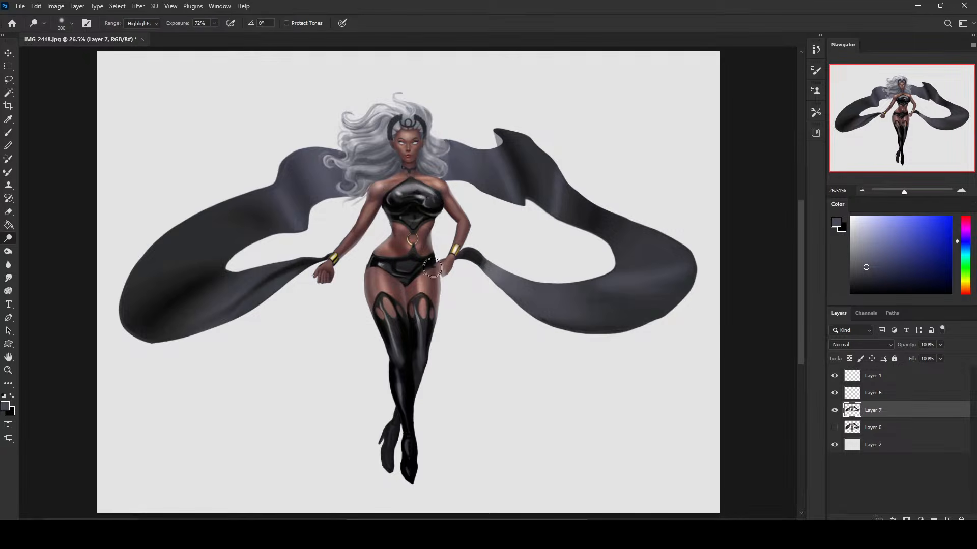
pyautogui.hotkey('ctrl', 'z')
# Pick a light periwinkle blue, add a new layer above Layer 7, and choose a soft round brush.
pyautogui.click(964, 247)
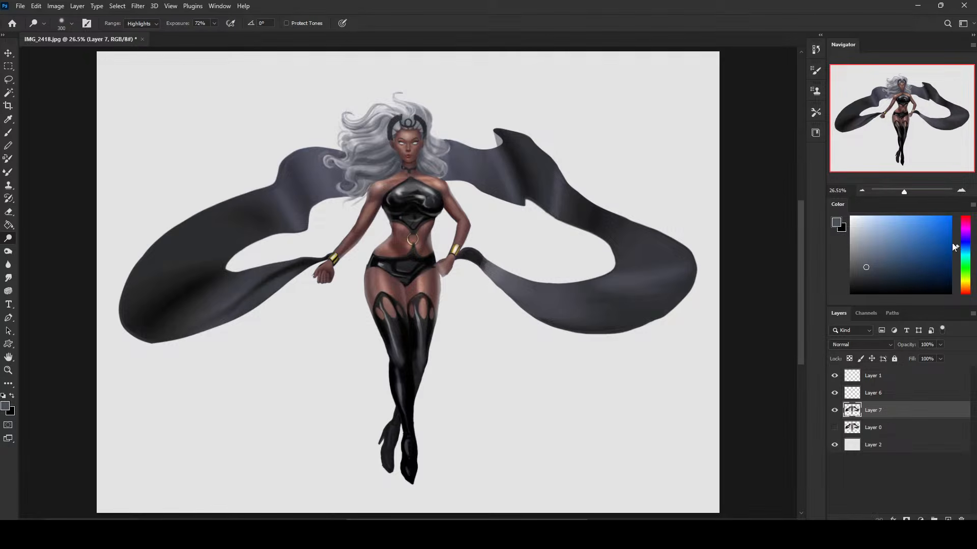
pyautogui.moveTo(965, 248); pyautogui.dragTo(965, 243)
pyautogui.moveTo(906, 237); pyautogui.dragTo(883, 223)
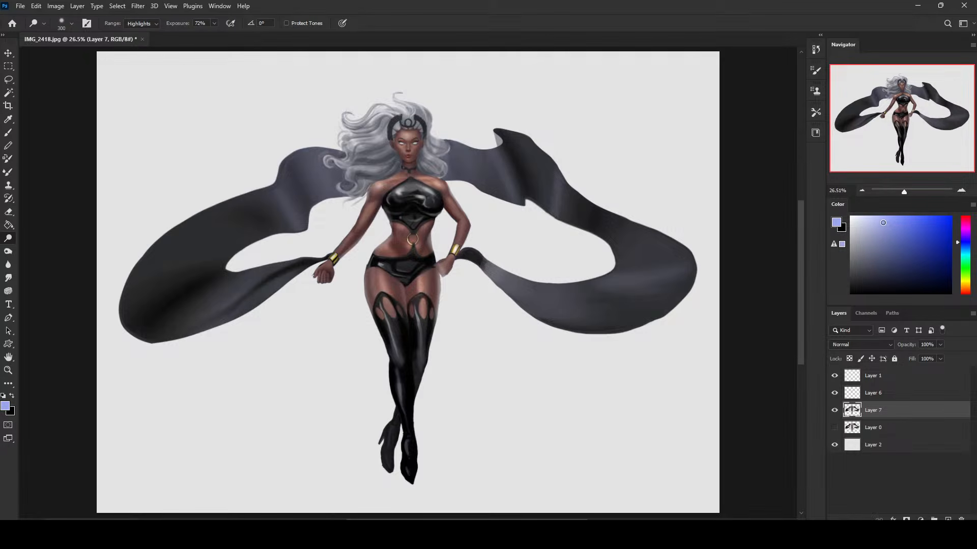
pyautogui.hotkey('ctrl', 'shift', 'alt', 'n')
pyautogui.press('b')
pyautogui.rightClick(534, 244)
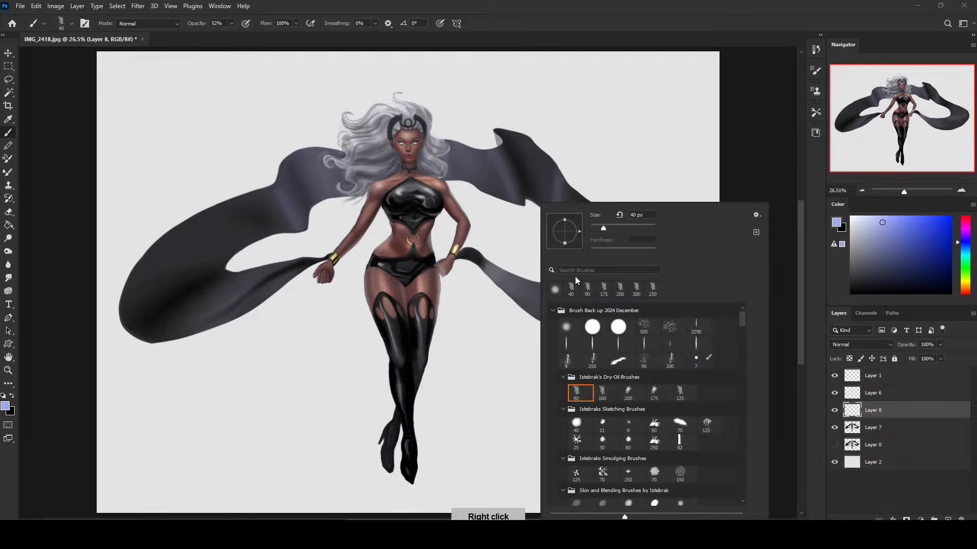
pyautogui.click(759, 162)
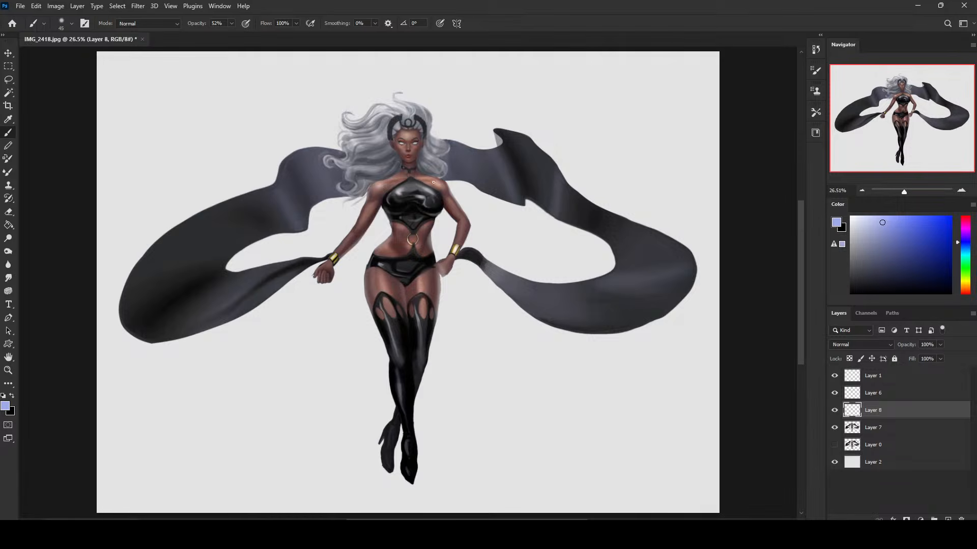
# Set the brush opacity to 21% and brush soft blue light near the shoulder, reducing the size to 400 px and below.
pyautogui.click(232, 24)
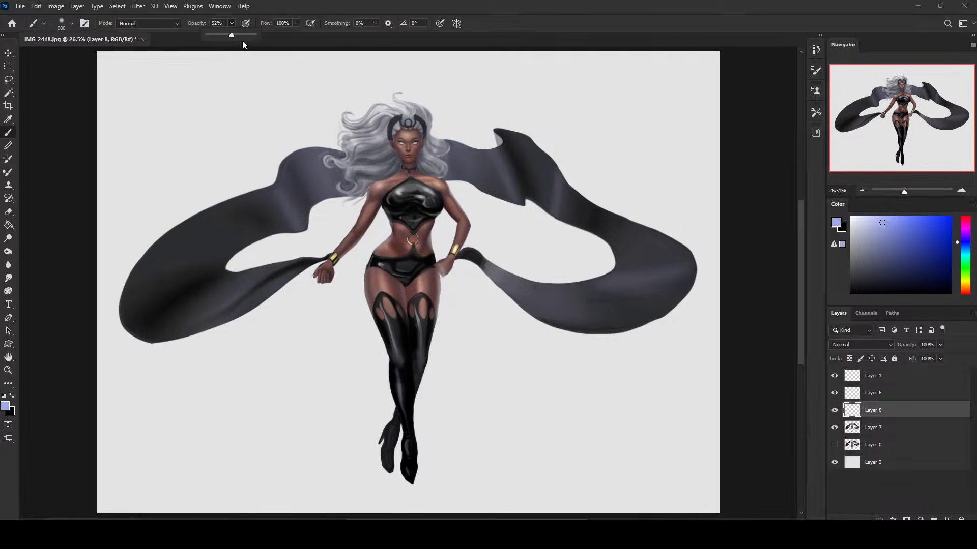
pyautogui.click(377, 184)
pyautogui.press('[')
pyautogui.press('[')
pyautogui.press('[')
pyautogui.press('[')
pyautogui.press('[')
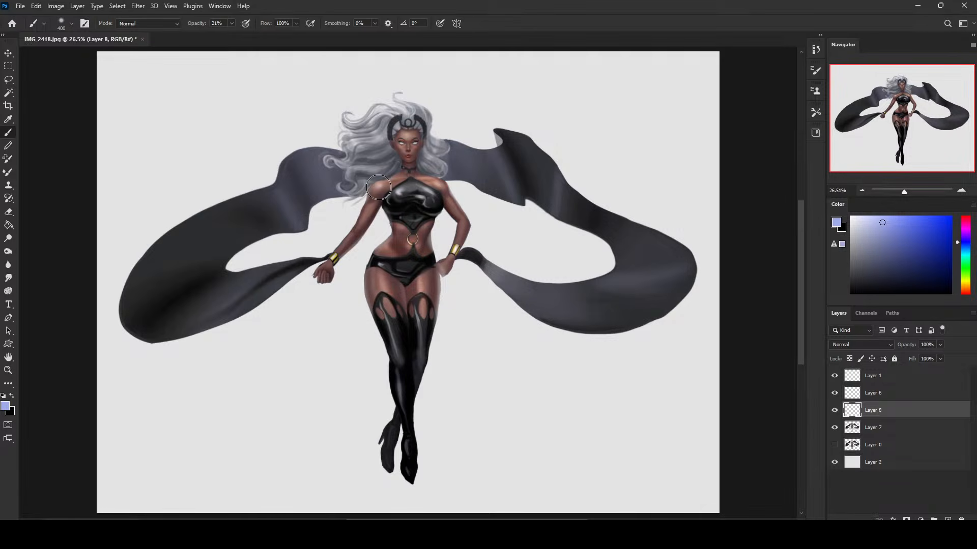
pyautogui.press('[')
# Switch to a deep blue and tint the black top softly with a 300 px brush.
pyautogui.click(895, 223)
pyautogui.moveTo(967, 245)
pyautogui.mouseDown()
pyautogui.moveTo(904, 254)
pyautogui.moveTo(918, 254)
pyautogui.mouseUp()
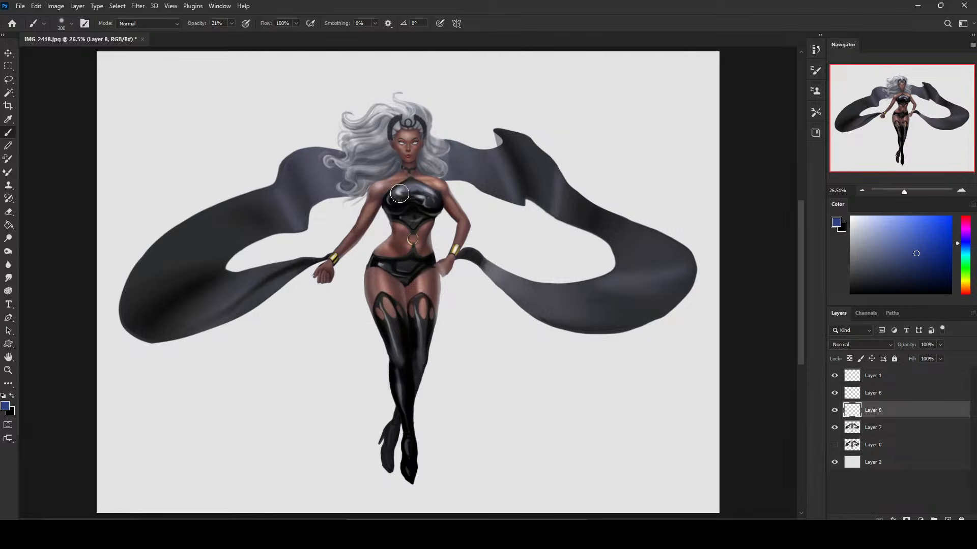
pyautogui.press(']')
pyautogui.press(']')
# Choose a brighter light blue and brush a soft glow over the figure while varying the brush size.
pyautogui.click(902, 217)
pyautogui.press(']')
pyautogui.press(']')
pyautogui.press('[')
pyautogui.press('[')
pyautogui.press('[')
pyautogui.press(']')
pyautogui.press(']')
pyautogui.press(']')
# Load Layer 7's outline as a selection, softly tint the hair, top and boots light blue on Layer 8 at 700 px, and deselect.
pyautogui.click(882, 430)
pyautogui.press('v')
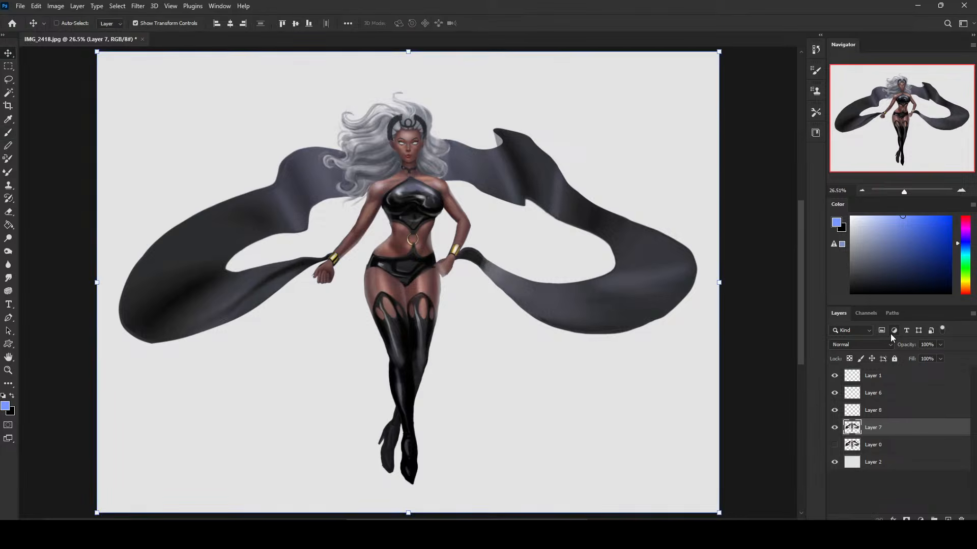
pyautogui.press('m')
pyautogui.rightClick(452, 211)
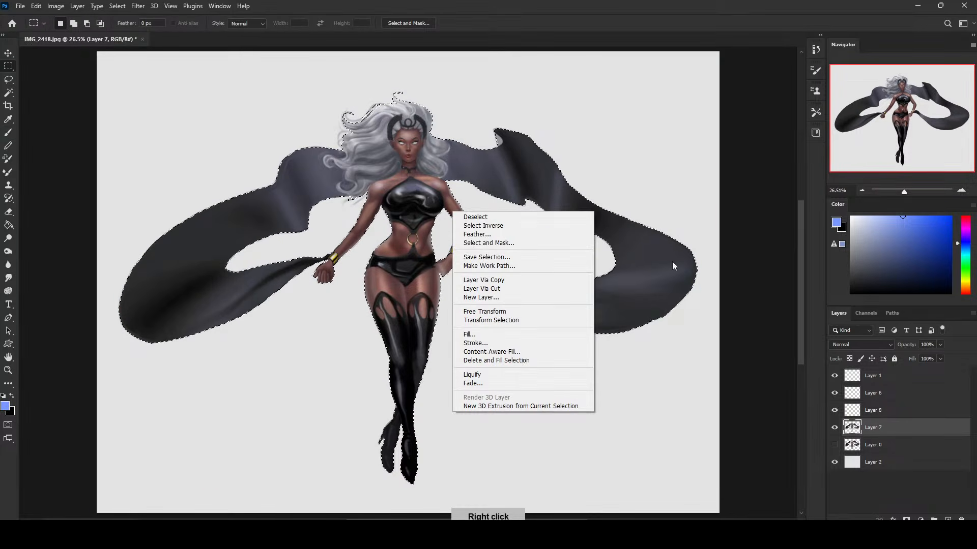
pyautogui.click(884, 415)
pyautogui.press('b')
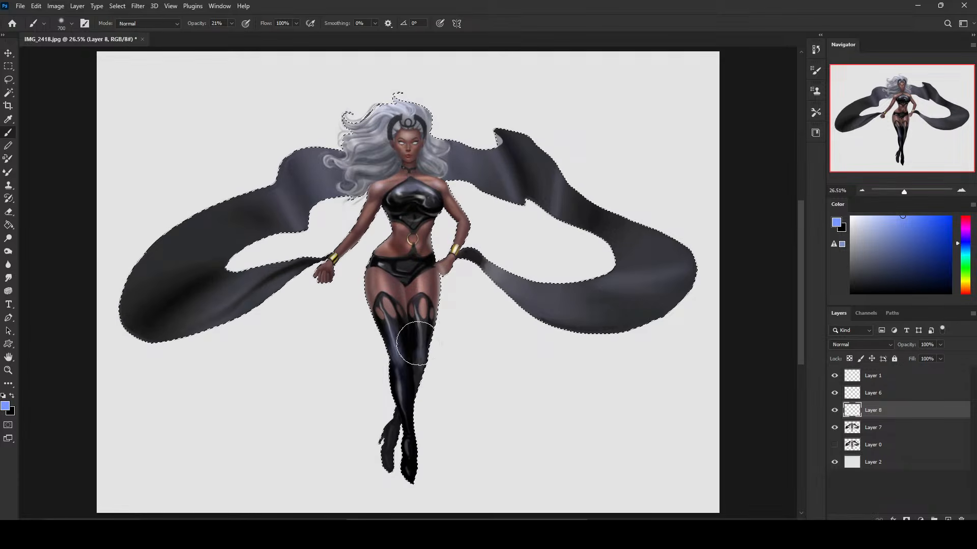
pyautogui.hotkey('ctrl', 'd')
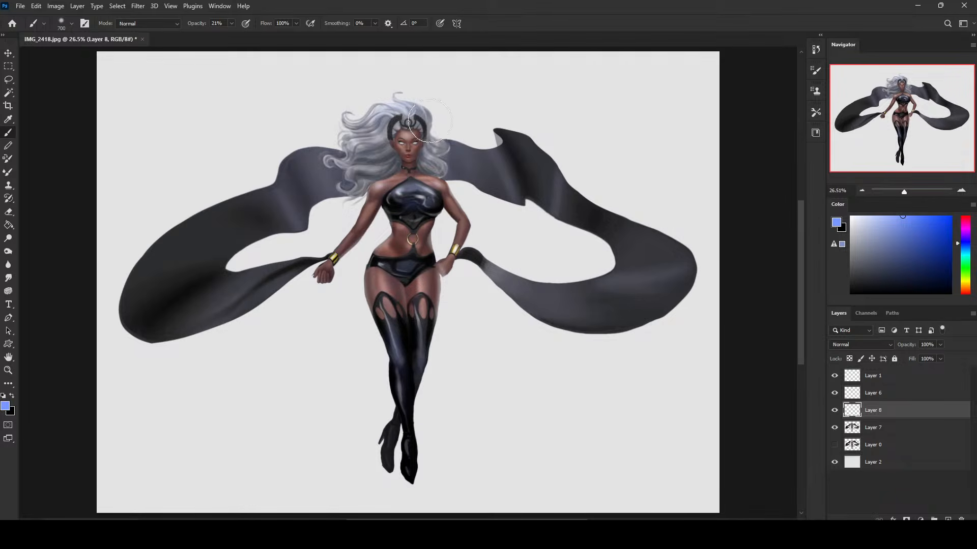
# Set the brush mode to Color Dodge, brush soft highlights over the figure on Layer 7 with decreasing brush sizes, and clear any selection.
pyautogui.click(874, 428)
pyautogui.click(159, 24)
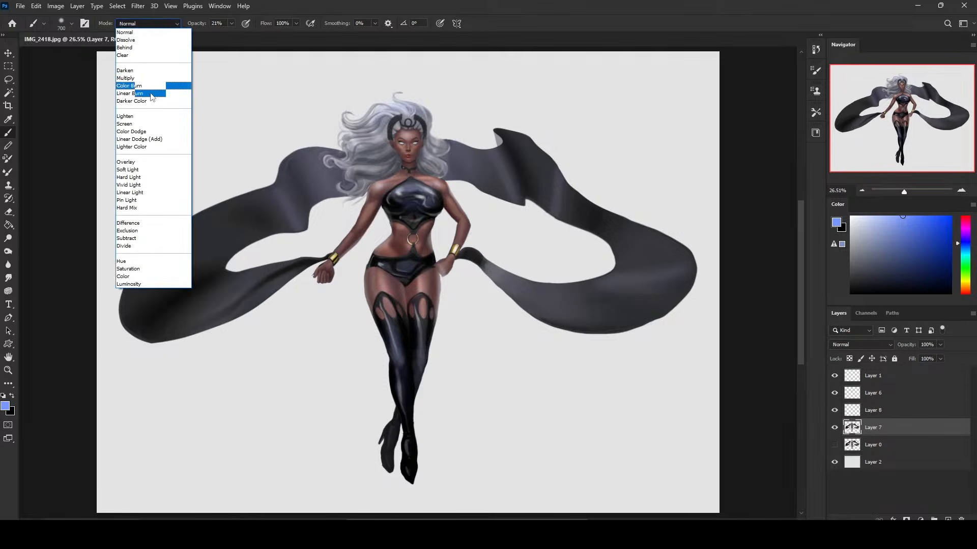
pyautogui.click(147, 132)
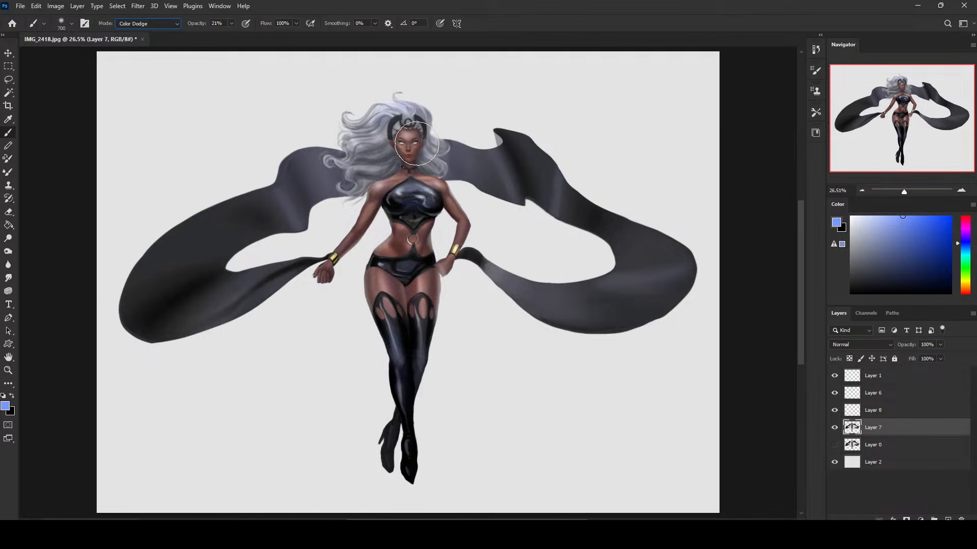
pyautogui.press('[')
pyautogui.press('[')
pyautogui.press('[')
pyautogui.press('[')
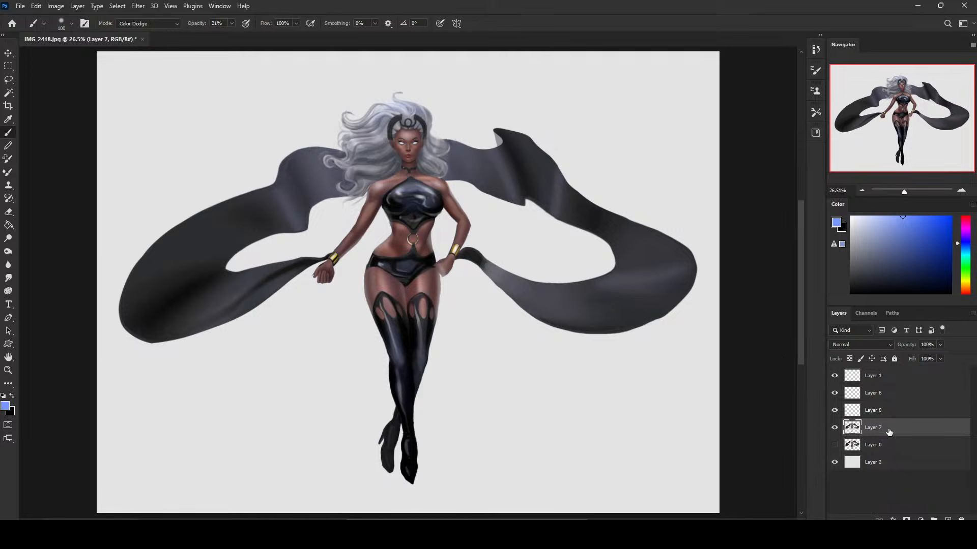
pyautogui.press('m')
pyautogui.rightClick(509, 274)
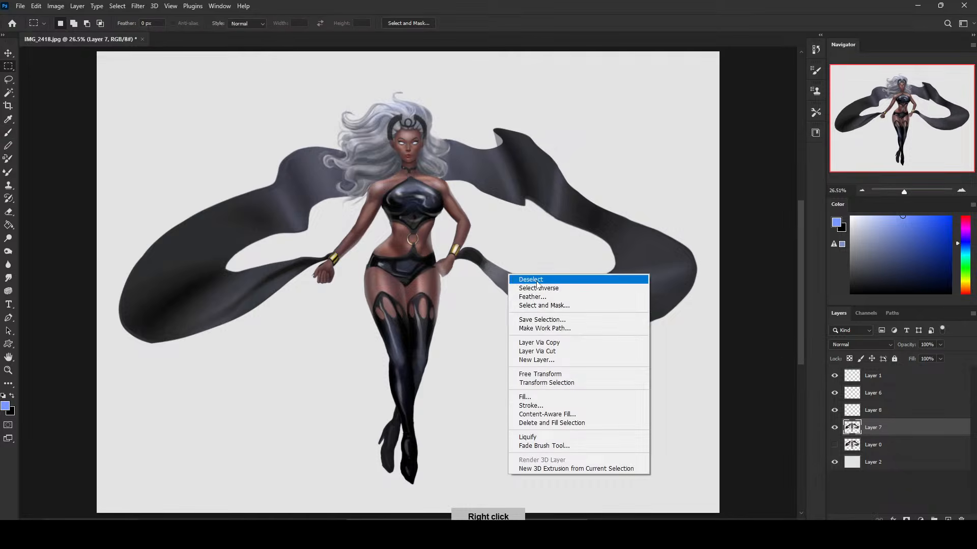
pyautogui.click(530, 279)
# Start the Liquify filter on Layer 7 and nudge the inner eyebrow with the Forward Warp tool at size 80.
pyautogui.click(136, 9)
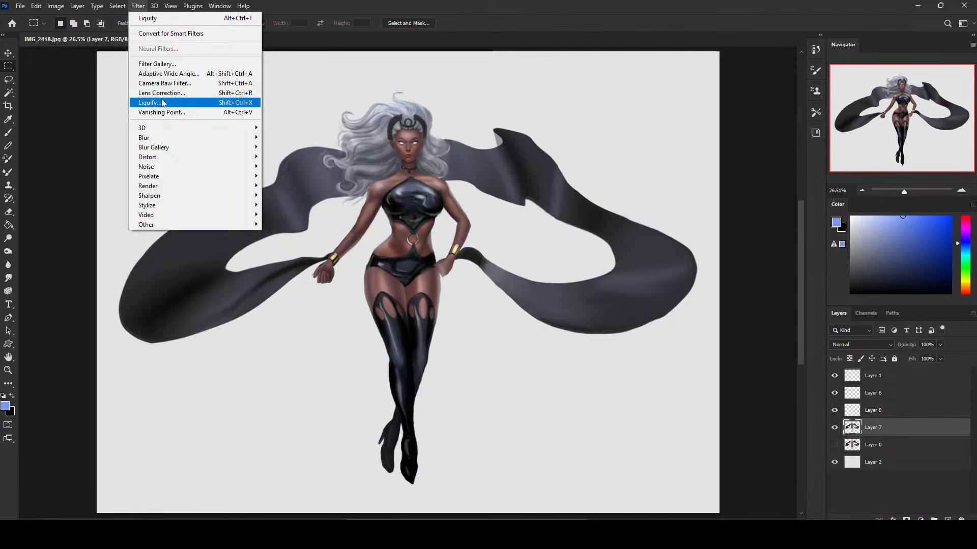
pyautogui.click(163, 99)
pyautogui.press('z')
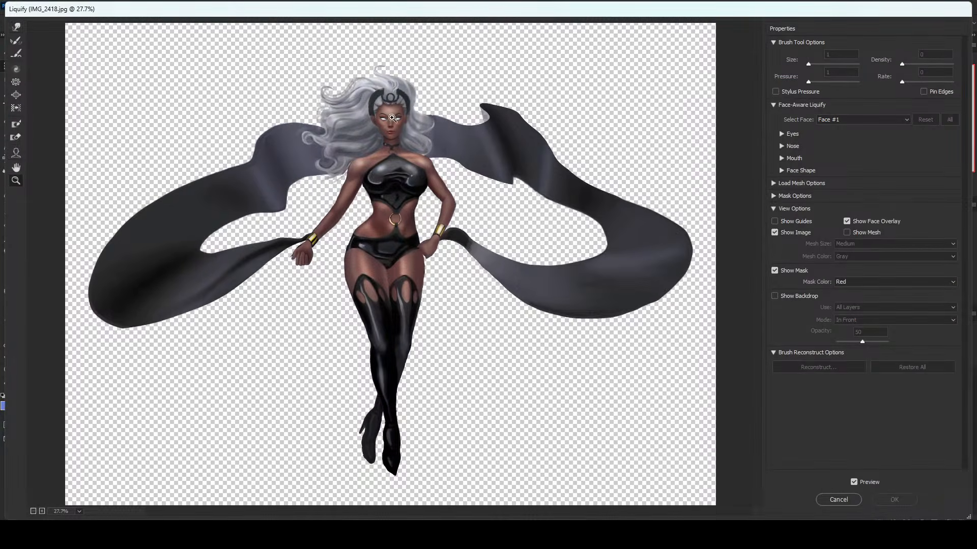
pyautogui.moveTo(340, 72); pyautogui.dragTo(436, 163)
pyautogui.click(18, 29)
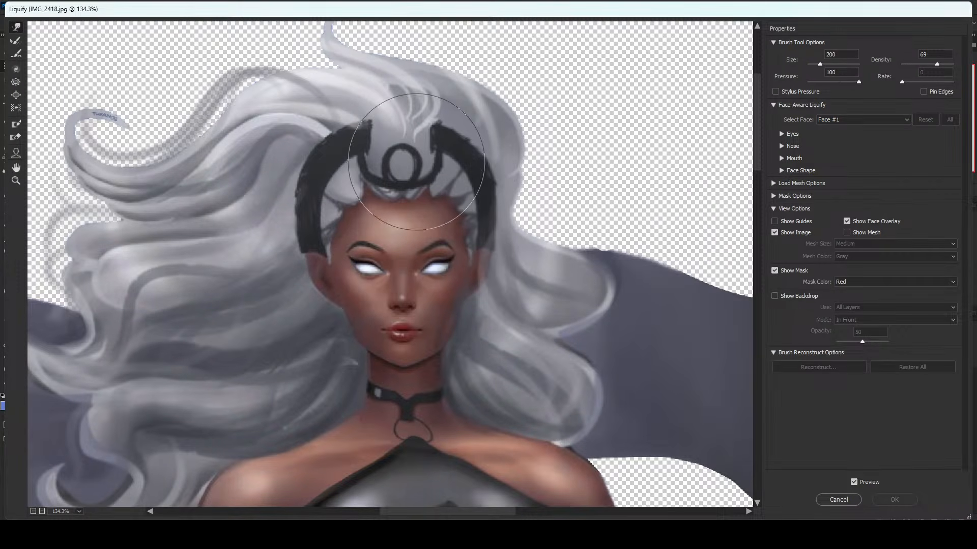
pyautogui.press('[')
pyautogui.press('[')
pyautogui.press('[')
pyautogui.press('[')
pyautogui.press('[')
pyautogui.press('[')
pyautogui.press('[')
pyautogui.press('[')
pyautogui.moveTo(389, 248); pyautogui.dragTo(394, 245)
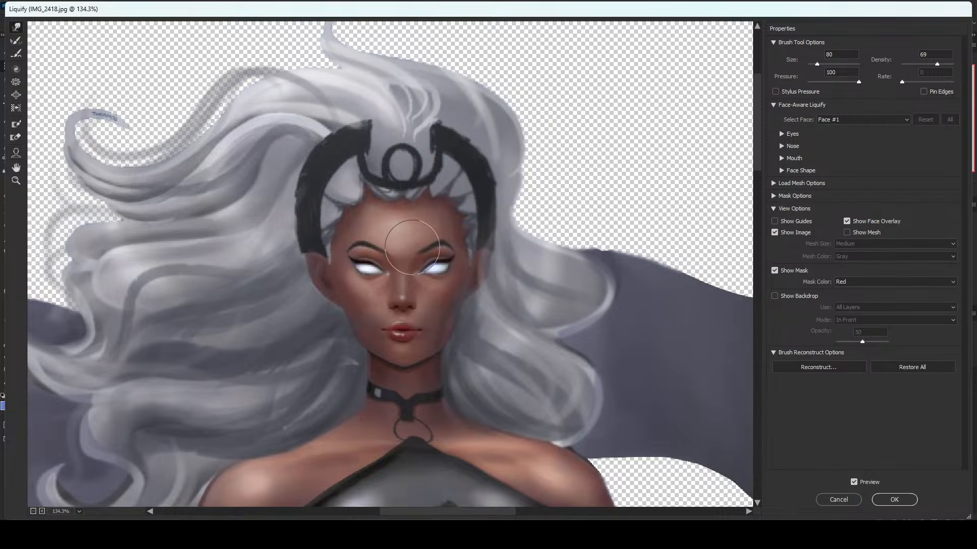
# Warp the upper face with brush sizes between 300 and 150, and set the brush density to 49.
pyautogui.press(']')
pyautogui.press(']')
pyautogui.press(']')
pyautogui.press(']')
pyautogui.press(']')
pyautogui.press(']')
pyautogui.press(']')
pyautogui.press(']')
pyautogui.press(']')
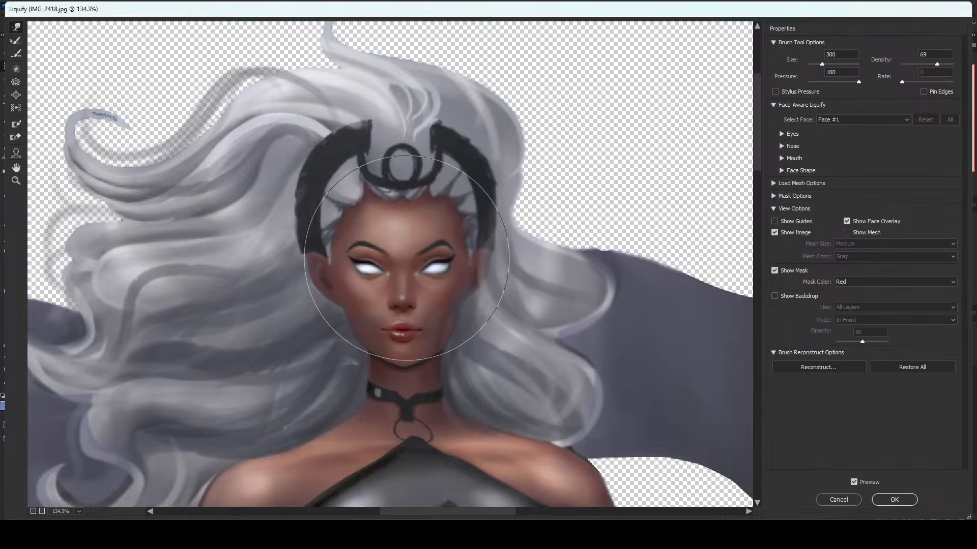
pyautogui.press('[')
pyautogui.press('[')
pyautogui.press('[')
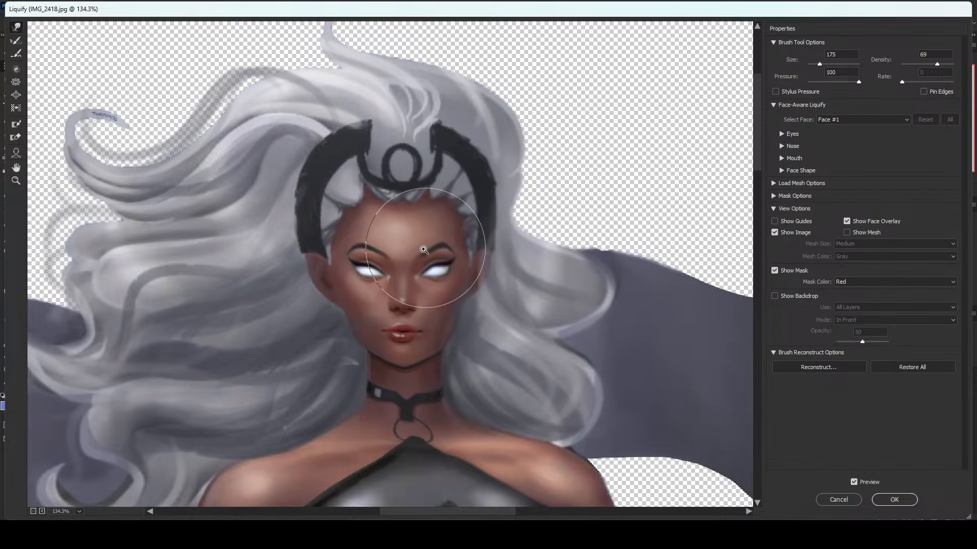
pyautogui.press('[')
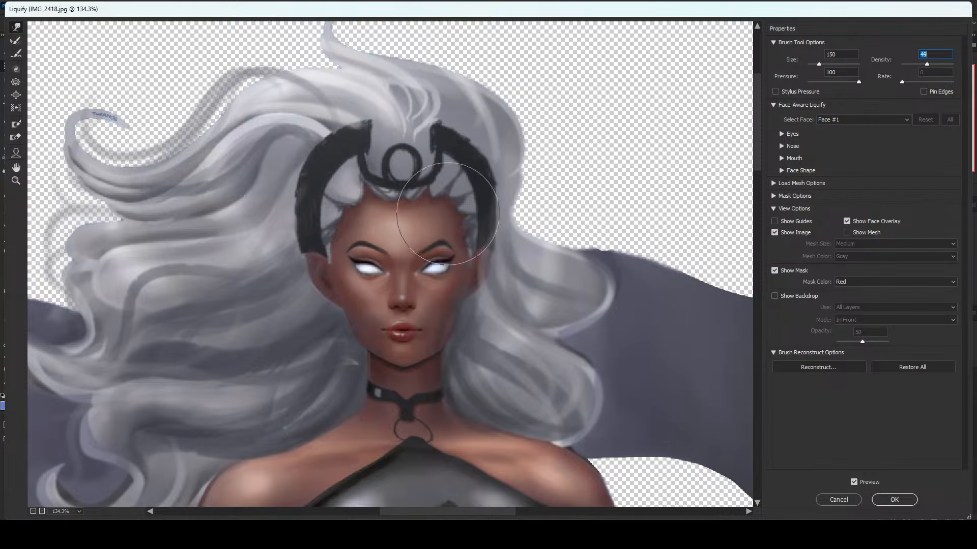
# Warp the brows and nose with a size 60 brush, and push the lips slightly downward at size 80.
pyautogui.press('[')
pyautogui.press('[')
pyautogui.press('[')
pyautogui.press('[')
pyautogui.press('[')
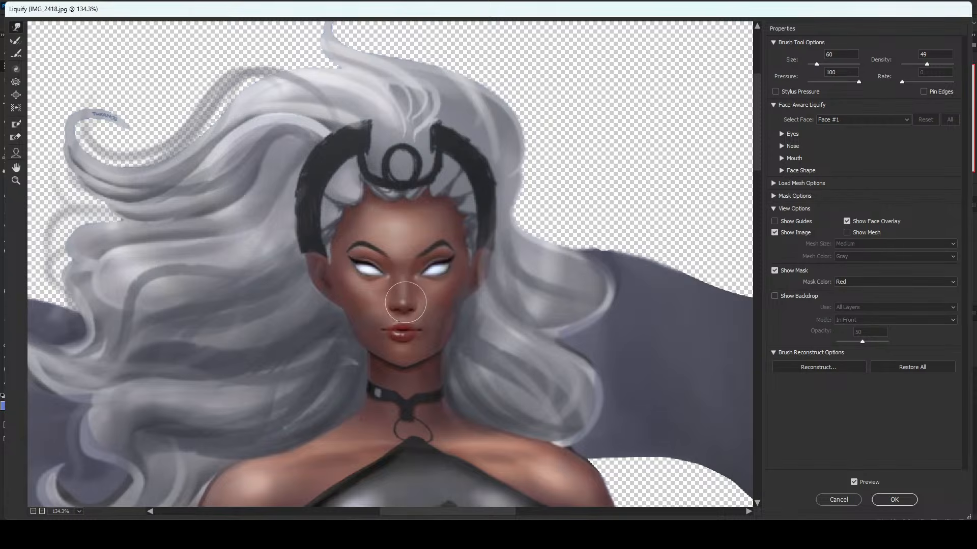
pyautogui.press(']')
pyautogui.press(']')
pyautogui.moveTo(401, 330); pyautogui.dragTo(402, 338)
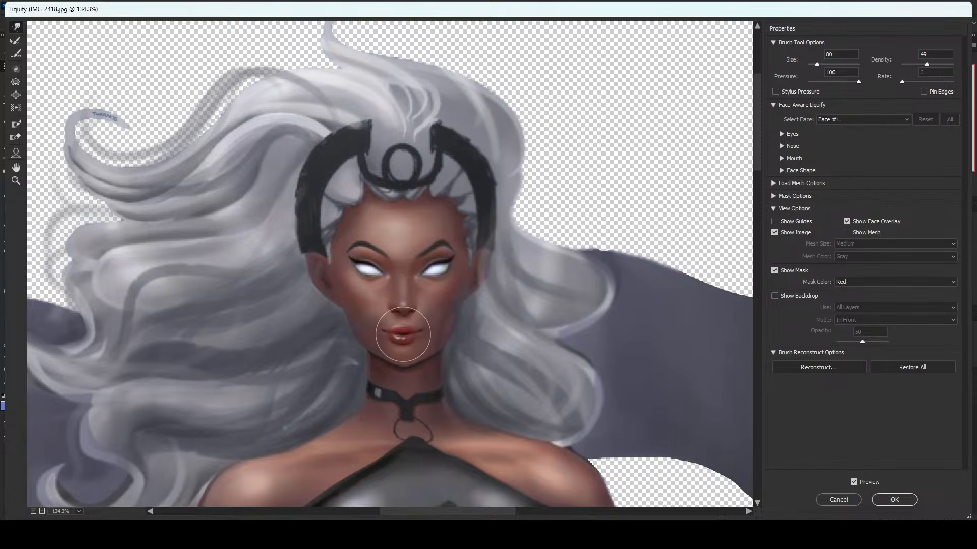
# Reshape the corners of the mouth into narrower lips, starting at brush size 40 and varying it up to 175.
pyautogui.press('[')
pyautogui.press('[')
pyautogui.press('[')
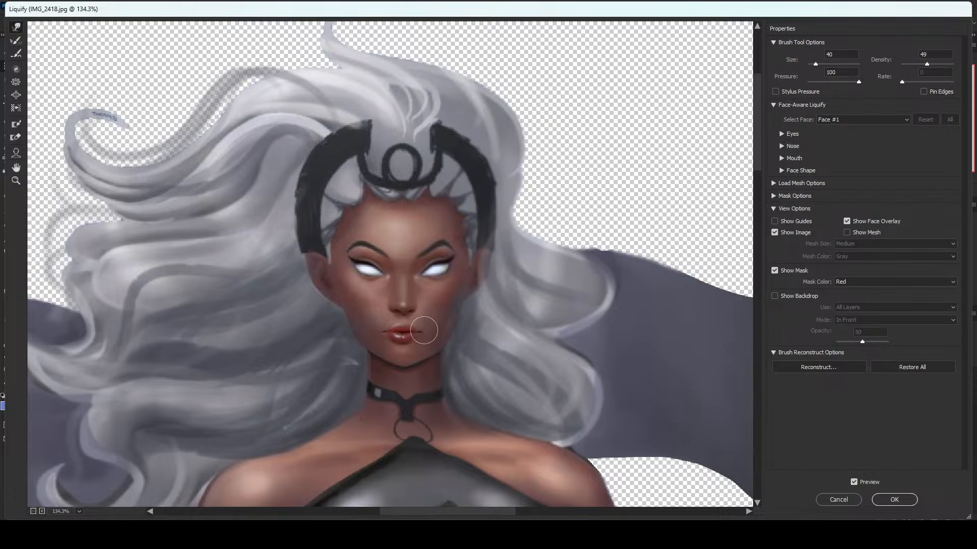
pyautogui.press(']')
pyautogui.press(']')
pyautogui.press(']')
pyautogui.press(']')
pyautogui.press('[')
pyautogui.press('[')
pyautogui.press('[')
pyautogui.press(']')
pyautogui.press(']')
pyautogui.press(']')
pyautogui.press(']')
pyautogui.press(']')
pyautogui.press(']')
pyautogui.press(']')
pyautogui.press(']')
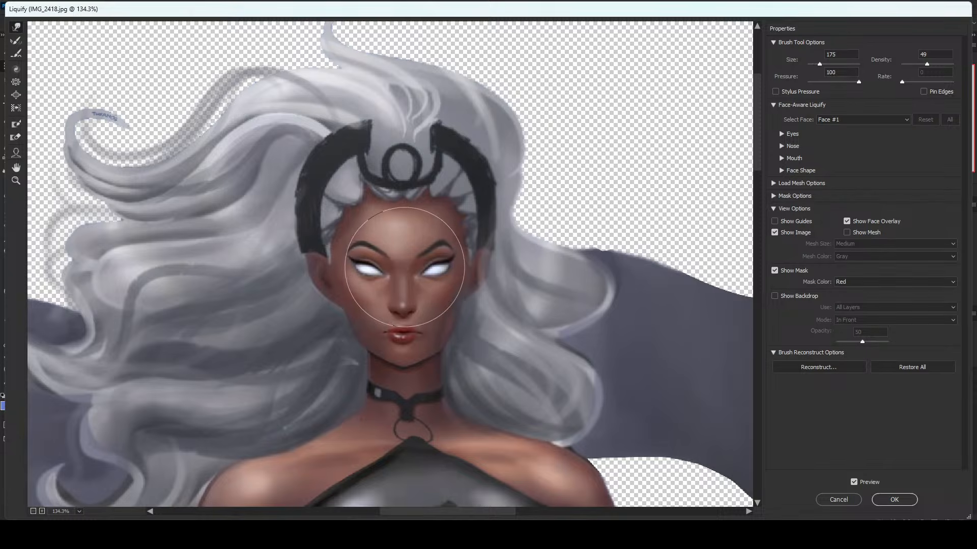
# Refine the shape of the eyes and eyebrows, reducing the warp brush gradually to size 50.
pyautogui.press('[')
pyautogui.press('[')
pyautogui.press('[')
pyautogui.press('[')
pyautogui.press('[')
pyautogui.press('[')
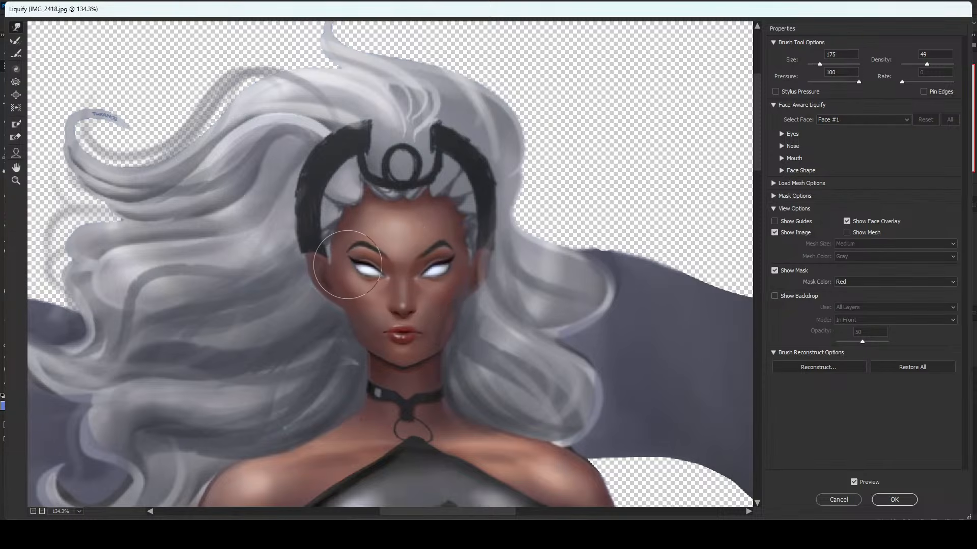
pyautogui.press('[')
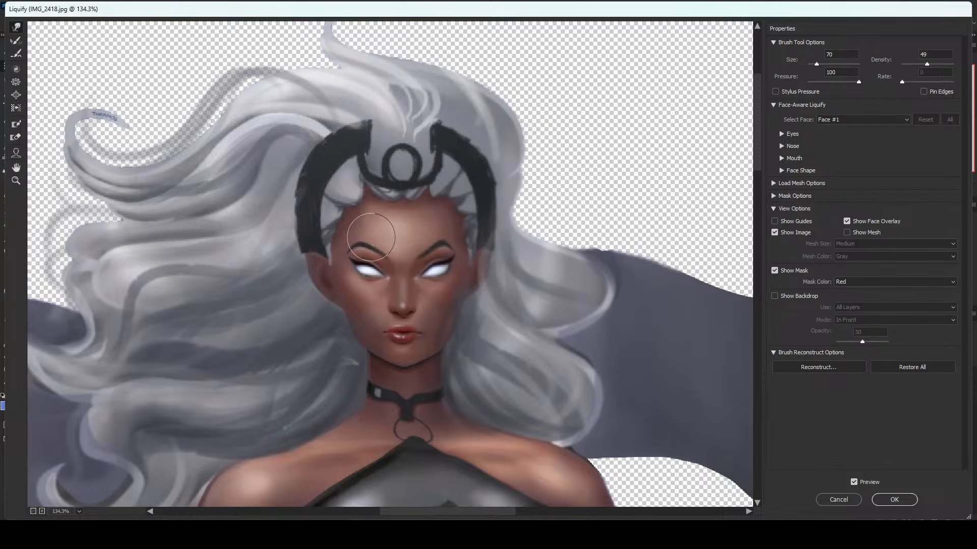
pyautogui.press('[')
pyautogui.press('[')
pyautogui.press('[')
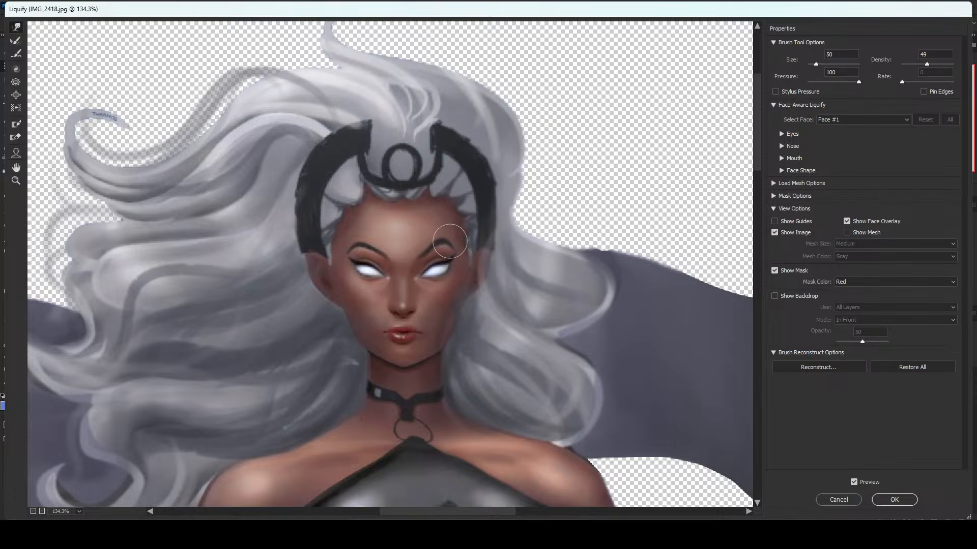
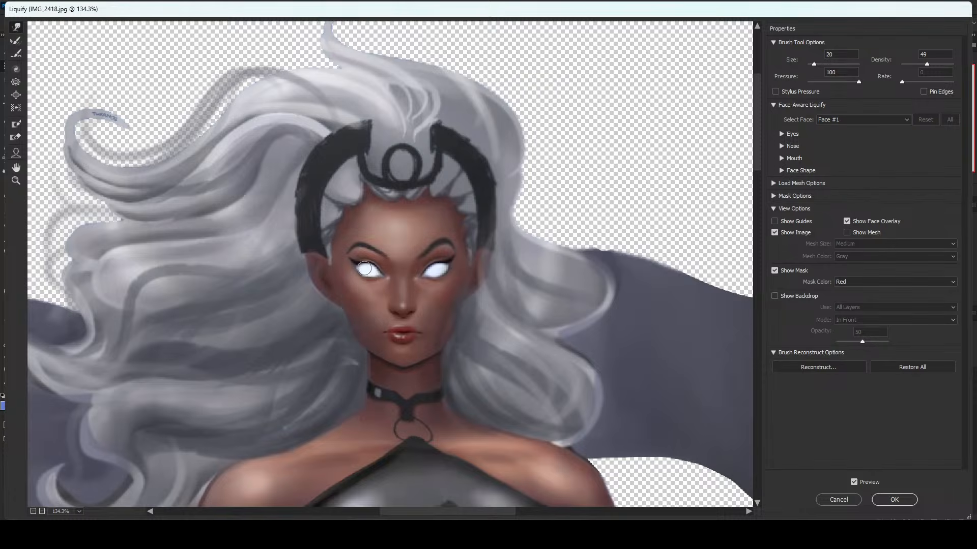
# Try the Bloat tool on the right-hand eye at brush size 100, then enlarge the eye slightly at size 30, undoing unwanted attempts.
pyautogui.click(17, 96)
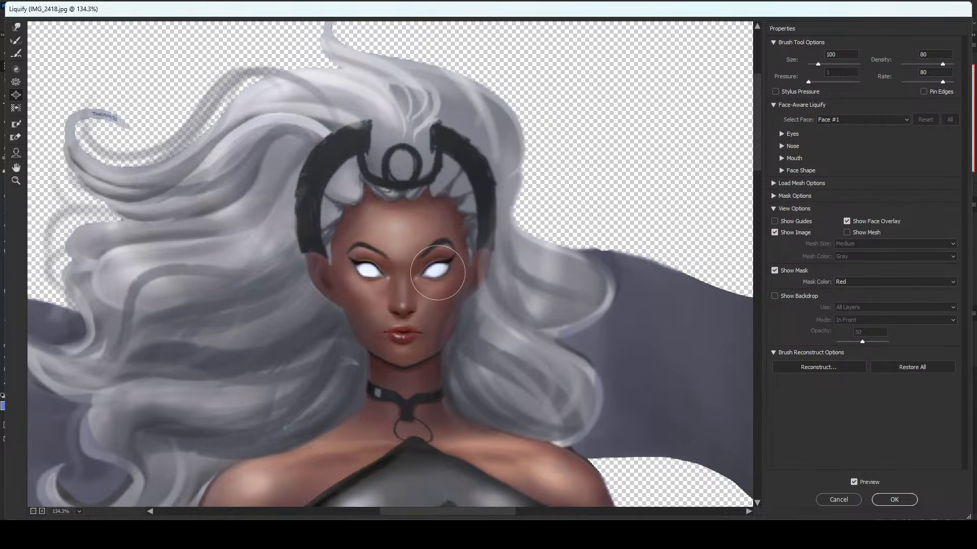
pyautogui.click(438, 271)
pyautogui.hotkey('ctrl', 'z')
pyautogui.press('[')
pyautogui.press('[')
pyautogui.click(444, 273)
pyautogui.hotkey('ctrl', 'z')
pyautogui.click(435, 272)
pyautogui.hotkey('ctrl', 'z')
pyautogui.click(435, 272)
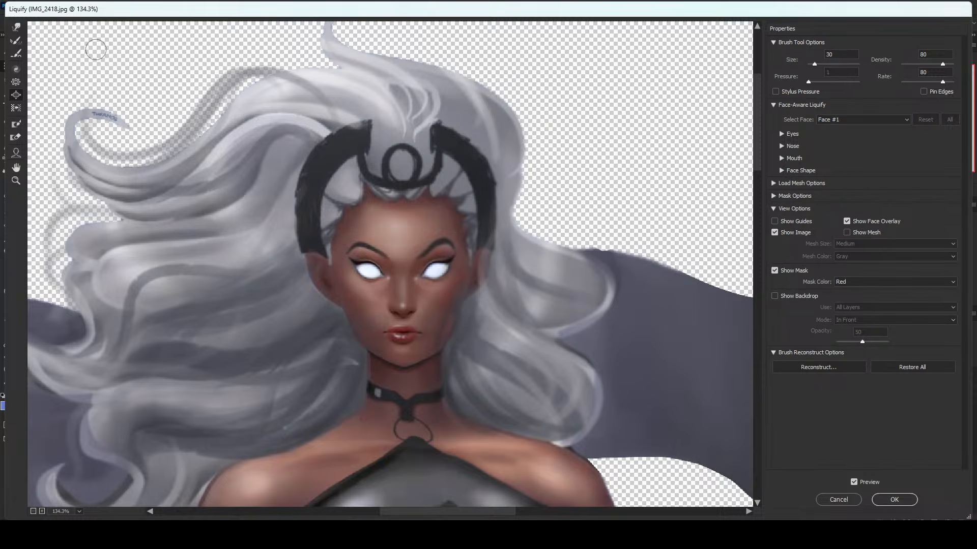
# Forward-warp the forehead just above the right-hand eyebrow, reducing the brush from size 80.
pyautogui.click(16, 27)
pyautogui.press(']')
pyautogui.press(']')
pyautogui.press(']')
pyautogui.press(']')
pyautogui.press(']')
pyautogui.press(']')
pyautogui.press('[')
pyautogui.press('[')
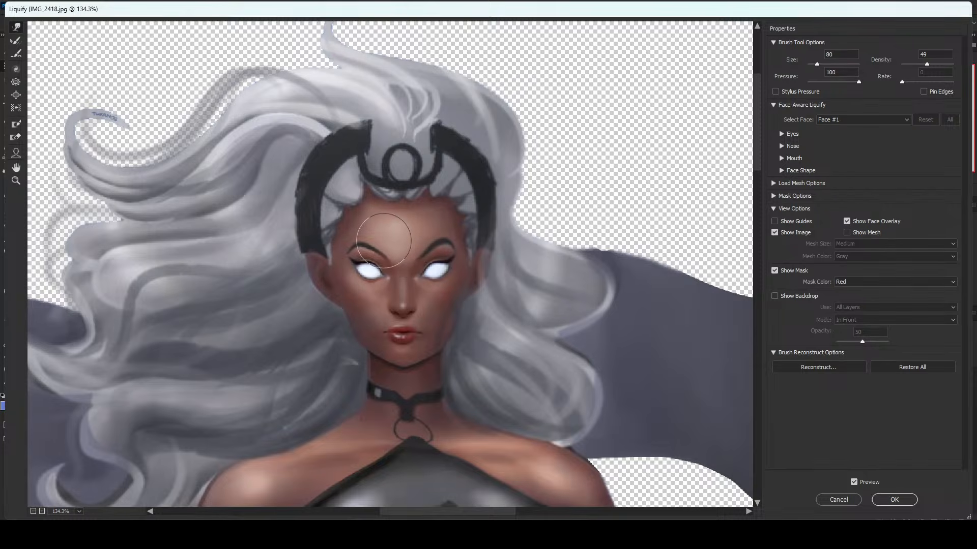
pyautogui.press('[')
pyautogui.press('[')
pyautogui.moveTo(439, 226); pyautogui.dragTo(443, 229)
# Refine the inner brow area with the warp brush reduced to size 20, and apply the Liquify changes.
pyautogui.press('[')
pyautogui.press('[')
pyautogui.press('[')
pyautogui.press('[')
pyautogui.press('[')
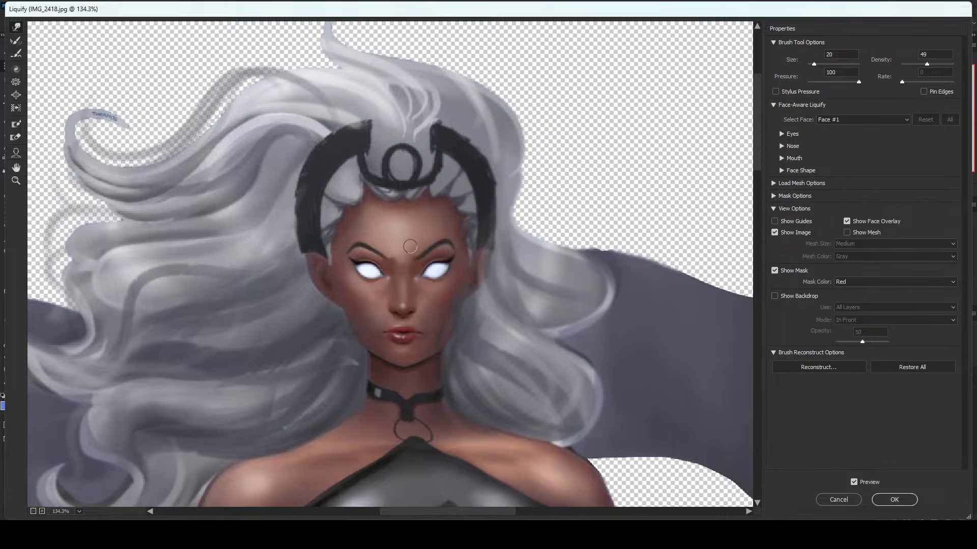
pyautogui.press('alt')
pyautogui.click(893, 499)
# Clean up the skin around the right-hand eye with a size 10 brush in Normal mode at 98% opacity.
pyautogui.moveTo(360, 103); pyautogui.dragTo(484, 218)
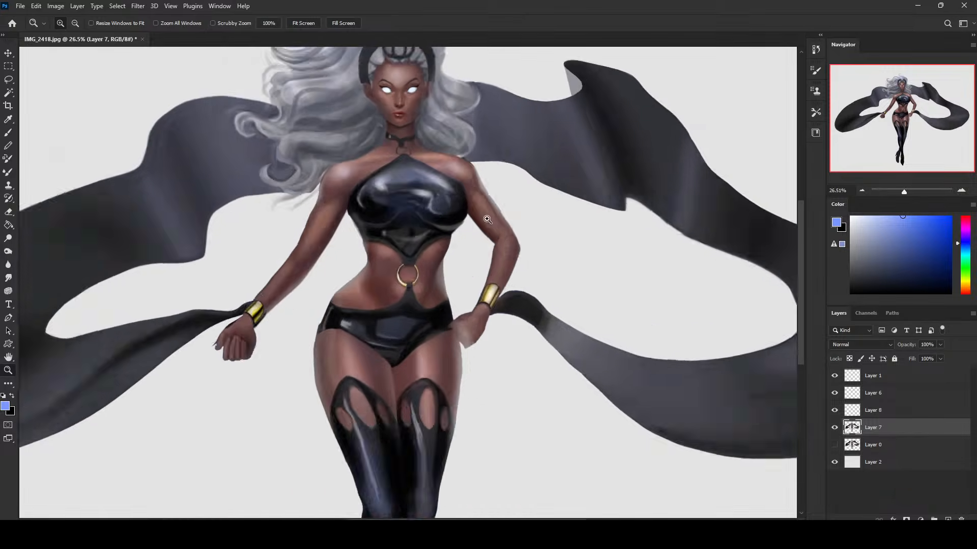
pyautogui.press('b')
pyautogui.keyDown('alt'); pyautogui.click(385, 213); pyautogui.keyUp('alt')
pyautogui.press('[')
pyautogui.press('[')
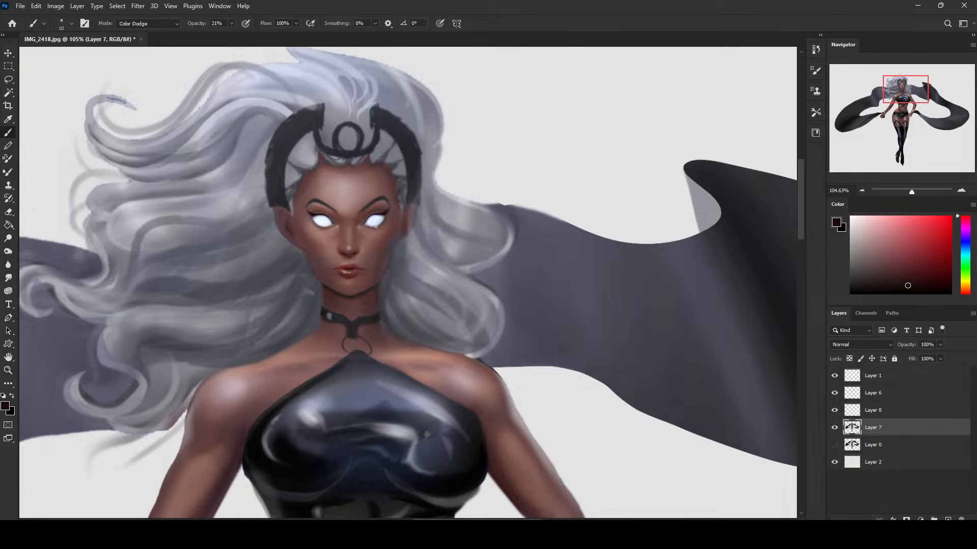
pyautogui.click(173, 25)
pyautogui.click(152, 31)
pyautogui.click(232, 23)
pyautogui.moveTo(231, 35); pyautogui.dragTo(267, 35)
pyautogui.click(385, 222)
pyautogui.keyDown('alt'); pyautogui.click(381, 228); pyautogui.keyUp('alt')
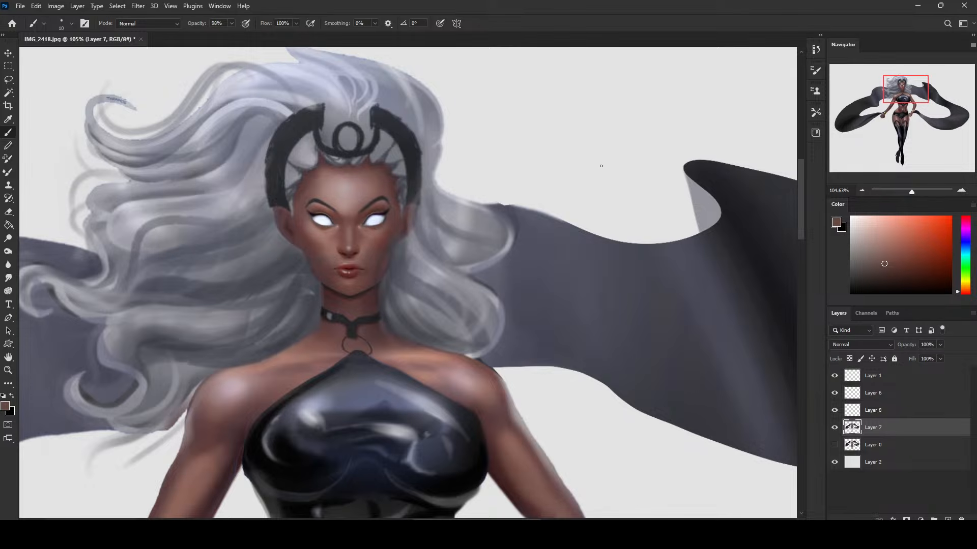
# Shade above the eyes with the dark eyeliner colour, using a soft brush in Darken mode at 59% opacity.
pyautogui.keyDown('alt'); pyautogui.click(386, 213); pyautogui.keyUp('alt')
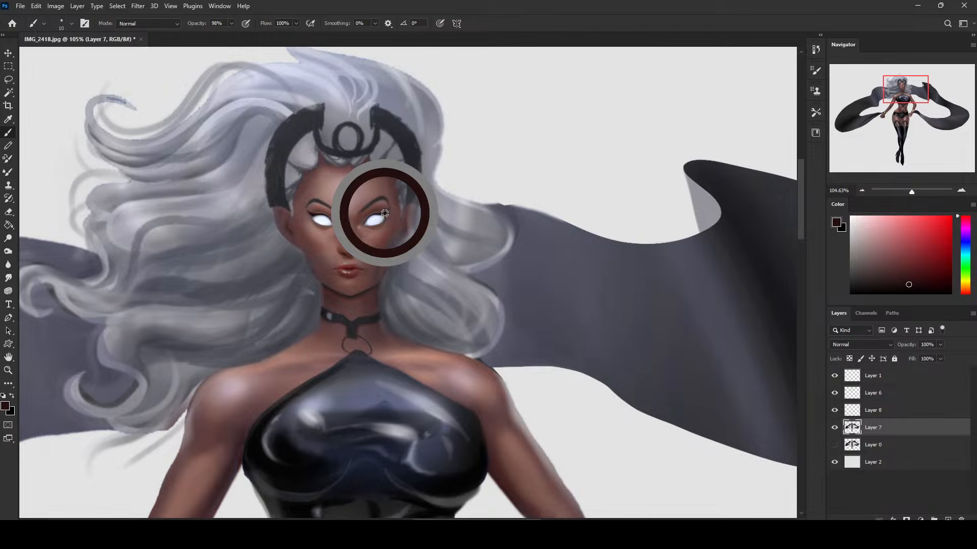
pyautogui.click(158, 23)
pyautogui.click(148, 71)
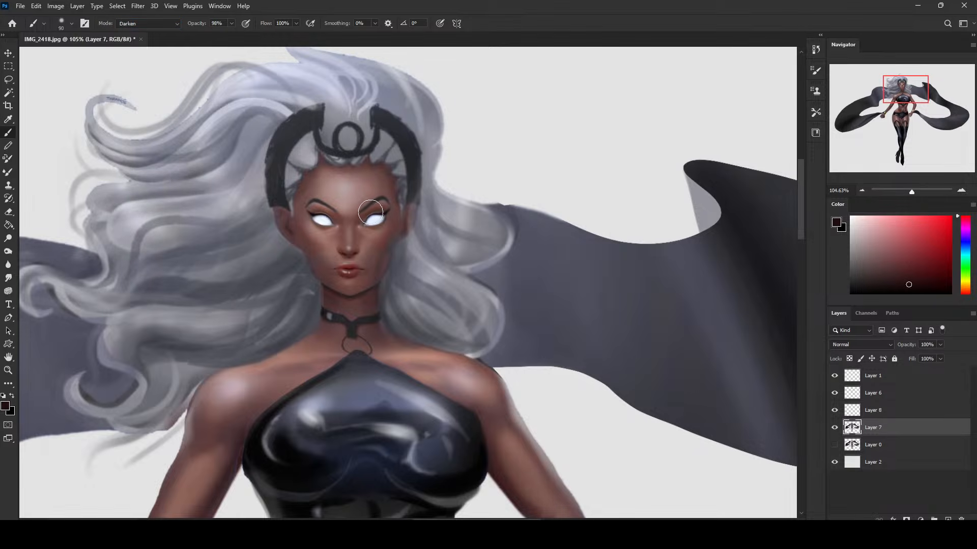
pyautogui.click(231, 24)
pyautogui.moveTo(222, 37); pyautogui.dragTo(214, 35)
pyautogui.press('[')
pyautogui.press('[')
pyautogui.press('[')
pyautogui.press('[')
pyautogui.press('[')
pyautogui.press('[')
pyautogui.moveTo(324, 210); pyautogui.dragTo(335, 219)
# Deepen the shadow around the inner brows and nose bridge with a soft brush up to size 125, and switch to the Smudge tool.
pyautogui.press(']')
pyautogui.press(']')
pyautogui.press(']')
pyautogui.press(']')
pyautogui.press(']')
pyautogui.press(']')
pyautogui.press(']')
pyautogui.press('[')
pyautogui.moveTo(362, 215); pyautogui.dragTo(344, 209)
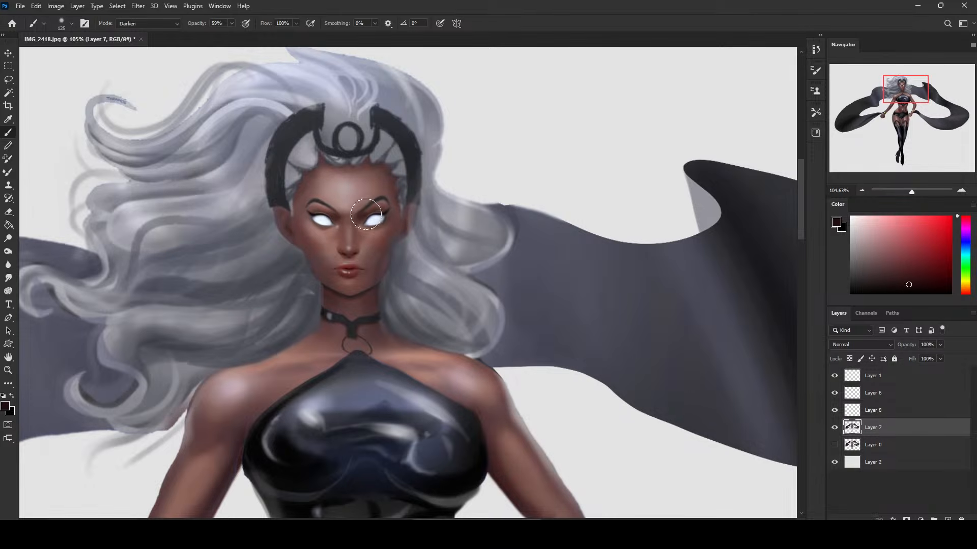
pyautogui.press('[')
pyautogui.press('[')
pyautogui.press('[')
pyautogui.press('[')
pyautogui.press('[')
pyautogui.press('[')
pyautogui.press('[')
pyautogui.click(8, 277)
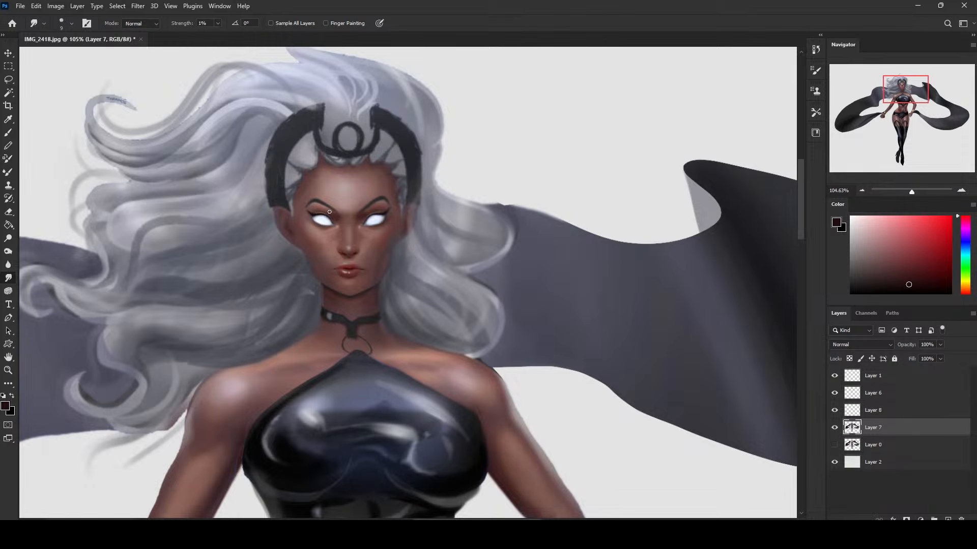
# Review the whole figure and compare it with and without the blue tints on Layer 8.
pyautogui.hotkey('ctrl', '0')
pyautogui.hotkey('ctrl', '+')
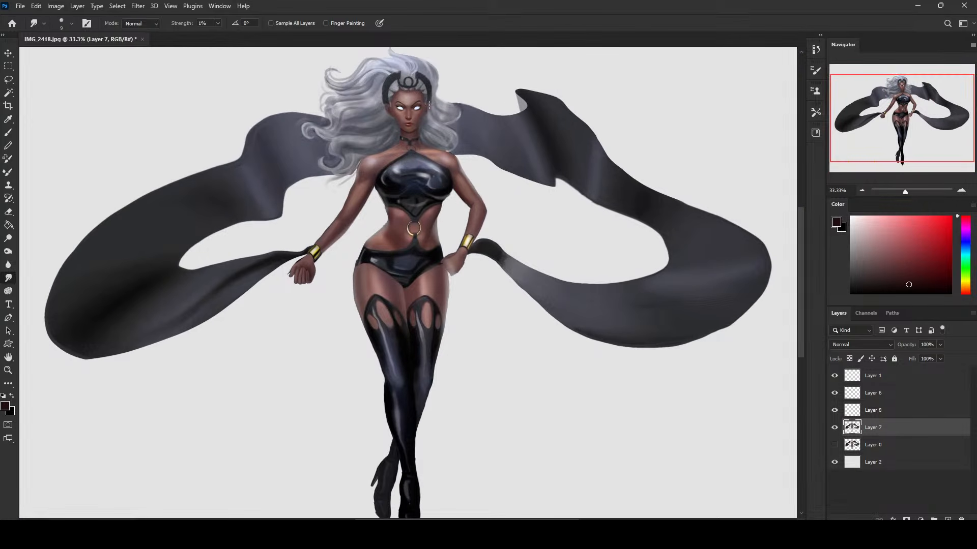
pyautogui.press('z')
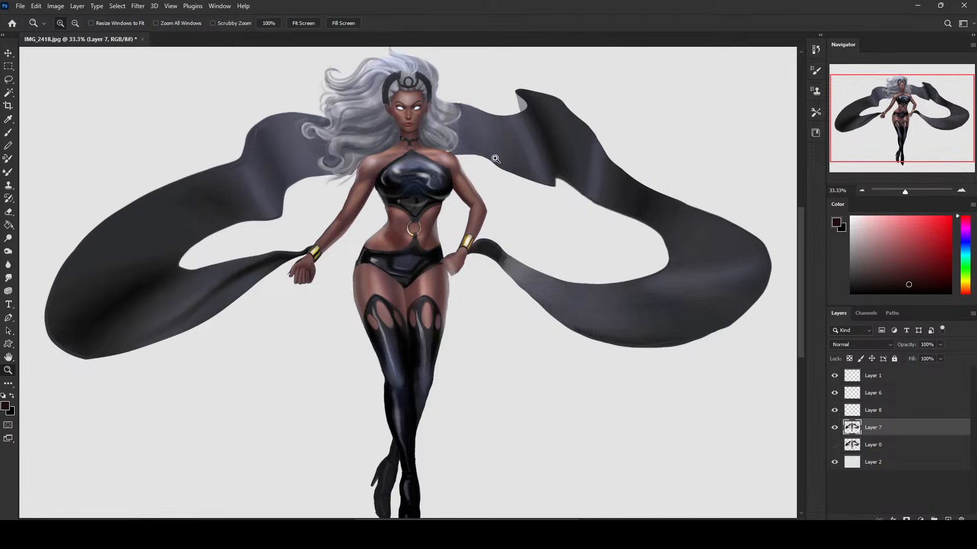
pyautogui.keyDown('alt'); pyautogui.click(547, 338); pyautogui.keyUp('alt')
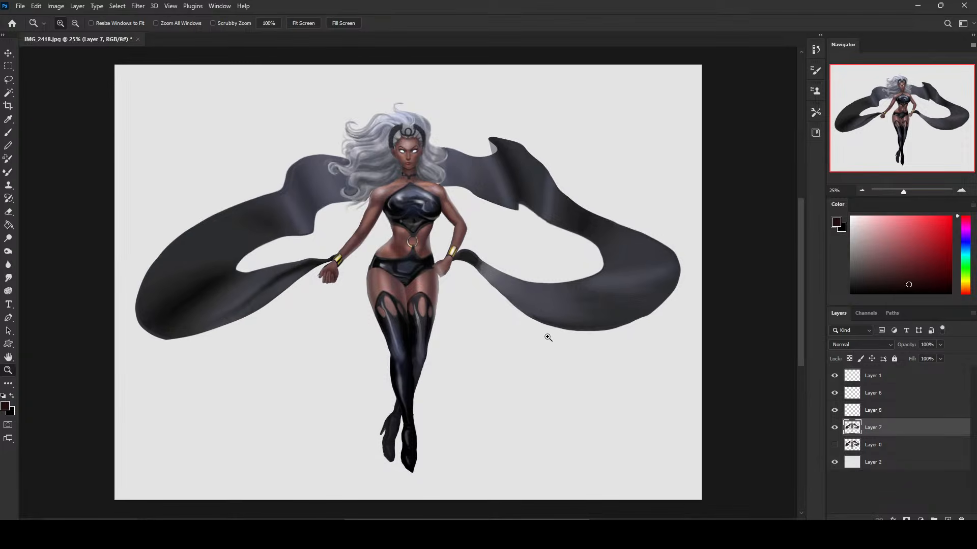
pyautogui.press('l')
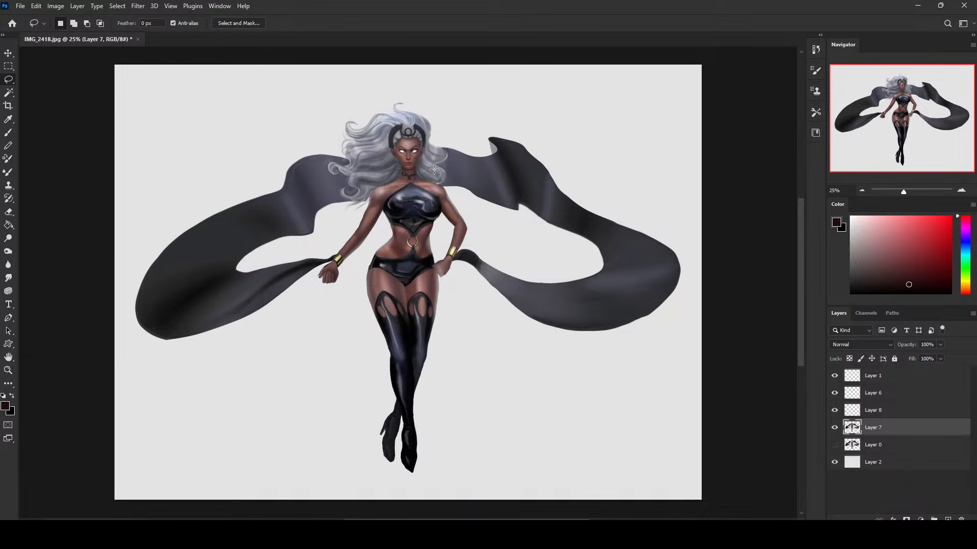
pyautogui.click(834, 410)
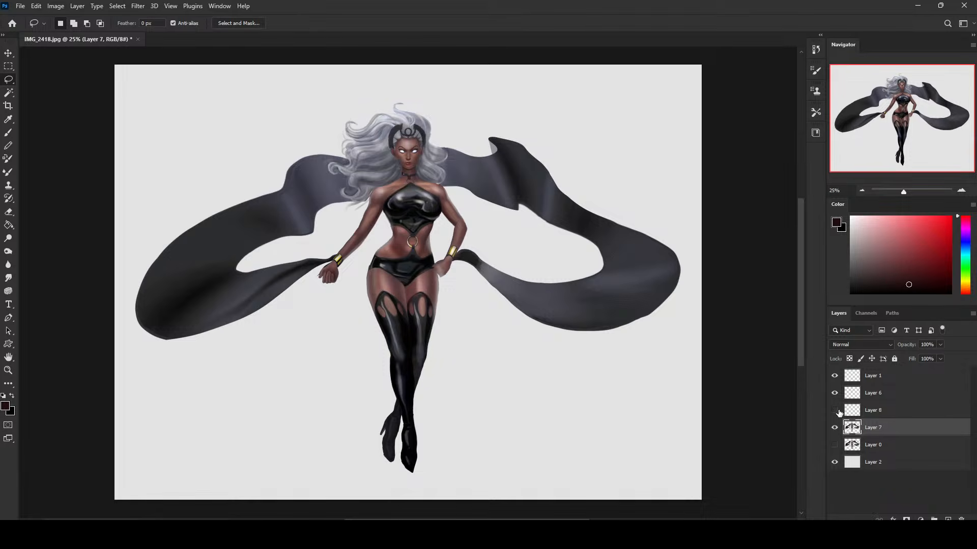
pyautogui.click(836, 411)
pyautogui.click(839, 412)
pyautogui.click(839, 412)
# Hide Layer 8, lasso the head on Layer 7, and copy the selection to a new layer.
pyautogui.click(868, 412)
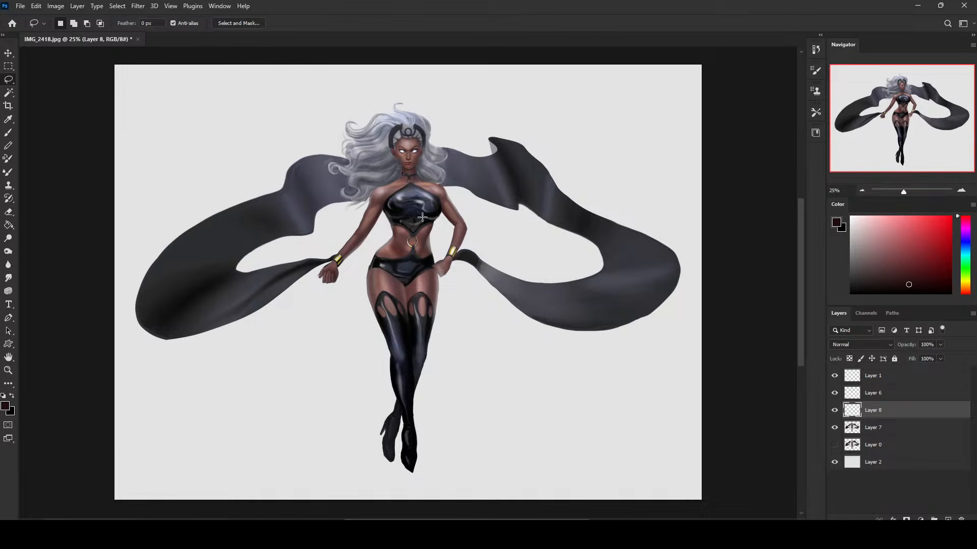
pyautogui.click(883, 429)
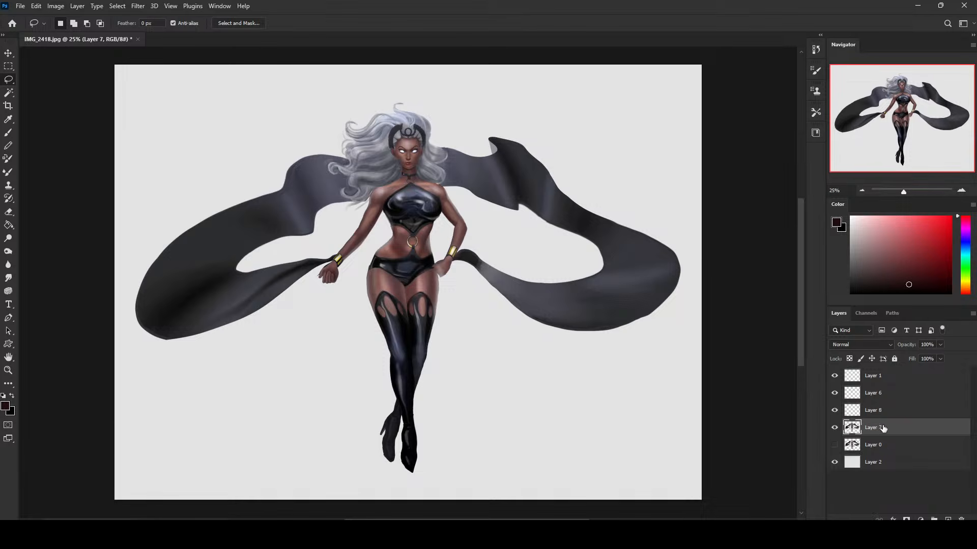
pyautogui.click(832, 411)
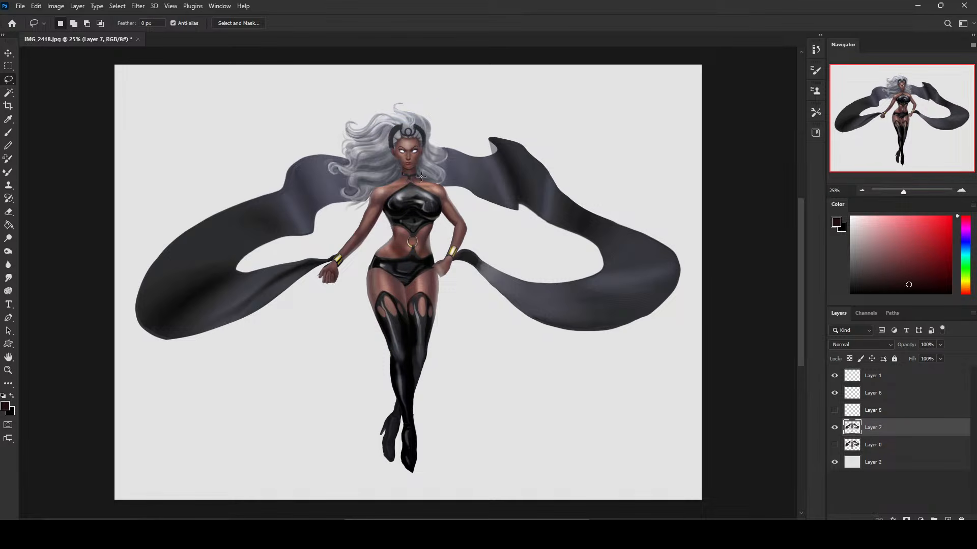
pyautogui.moveTo(425, 177)
pyautogui.mouseDown()
pyautogui.moveTo(398, 178)
pyautogui.moveTo(374, 146)
pyautogui.moveTo(385, 118)
pyautogui.moveTo(423, 123)
pyautogui.moveTo(431, 176)
pyautogui.mouseUp()
pyautogui.hotkey('ctrl', 'j')
# Transform the copied head slightly and nudge it a little to the left over the neck.
pyautogui.press('v')
pyautogui.moveTo(434, 113); pyautogui.dragTo(478, 90)
pyautogui.hotkey('ctrl', 'h')
pyautogui.moveTo(417, 136); pyautogui.dragTo(414, 137)
pyautogui.click(503, 29)
# Erase the edges of the copied head with a soft eraser up to about size 175 to blend them into the original.
pyautogui.press('e')
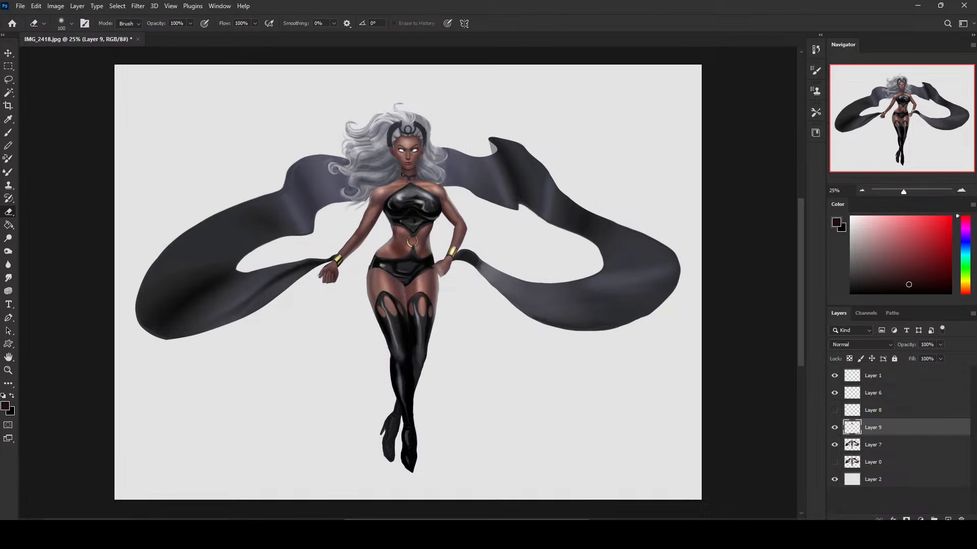
pyautogui.press(']')
pyautogui.press(']')
pyautogui.press('[')
pyautogui.press('[')
# Compare the head with and without Layer 9, and merge it down into Layer 7.
pyautogui.click(834, 429)
pyautogui.click(835, 428)
pyautogui.click(834, 429)
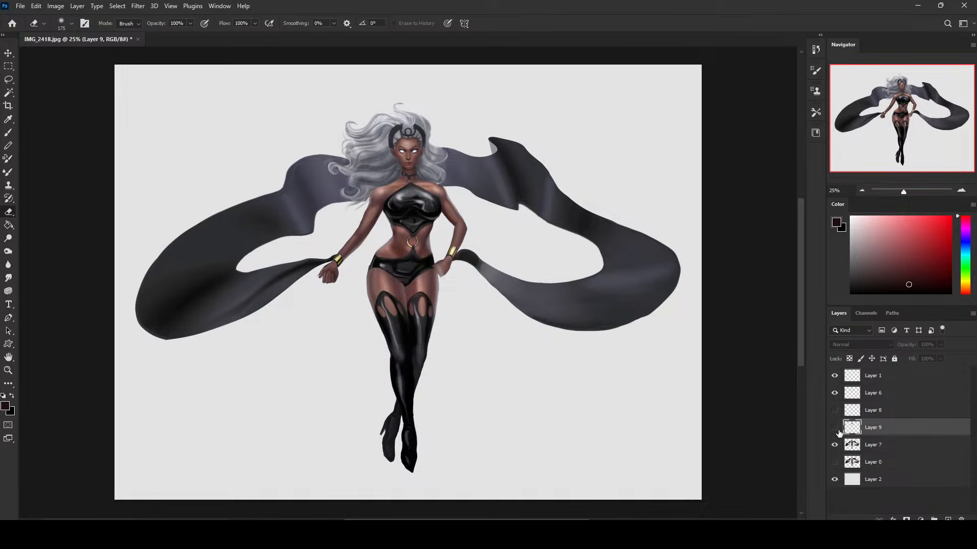
pyautogui.click(834, 429)
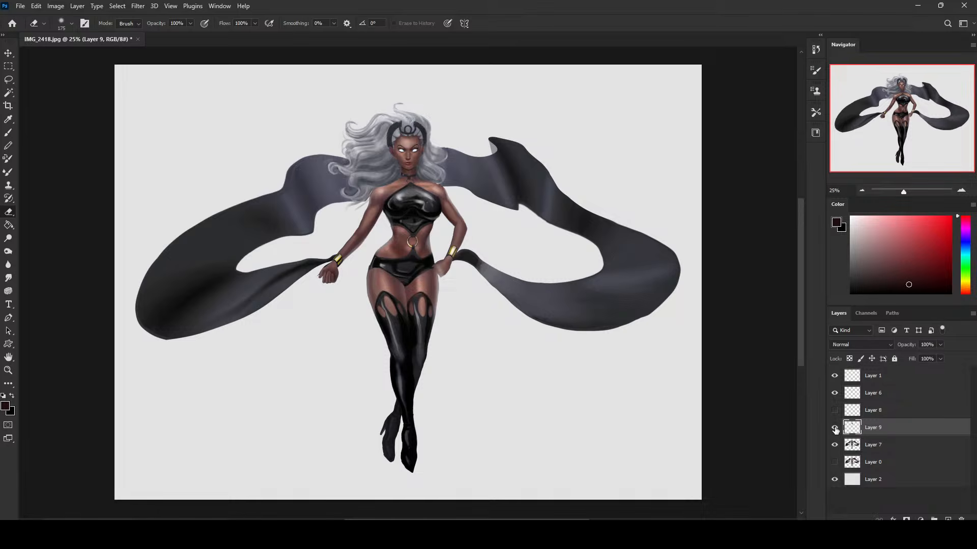
pyautogui.click(835, 429)
pyautogui.click(834, 429)
pyautogui.rightClick(882, 429)
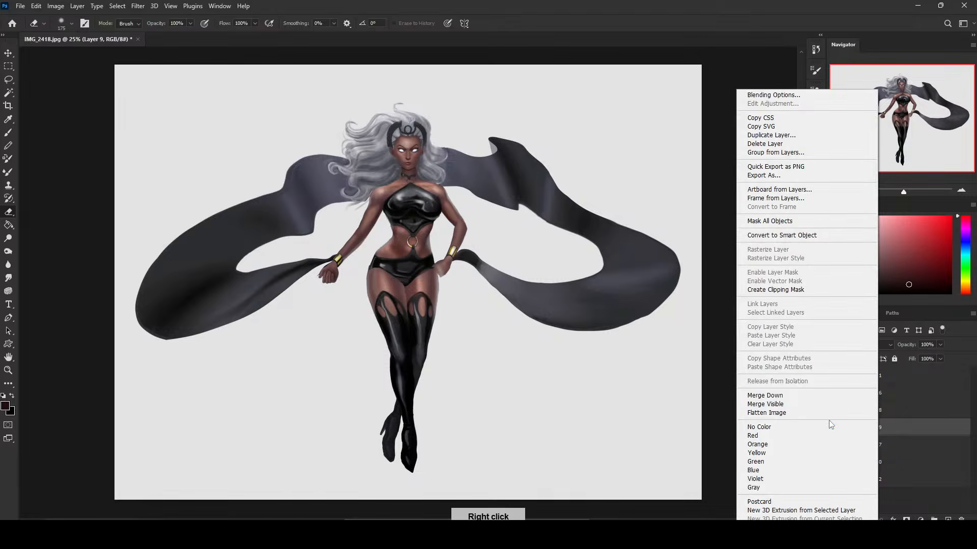
pyautogui.click(813, 397)
# Open Liquify on Layer 7 and push the left side of the waist slightly inward, enlarging the warp brush from size 50 to 200.
pyautogui.click(135, 6)
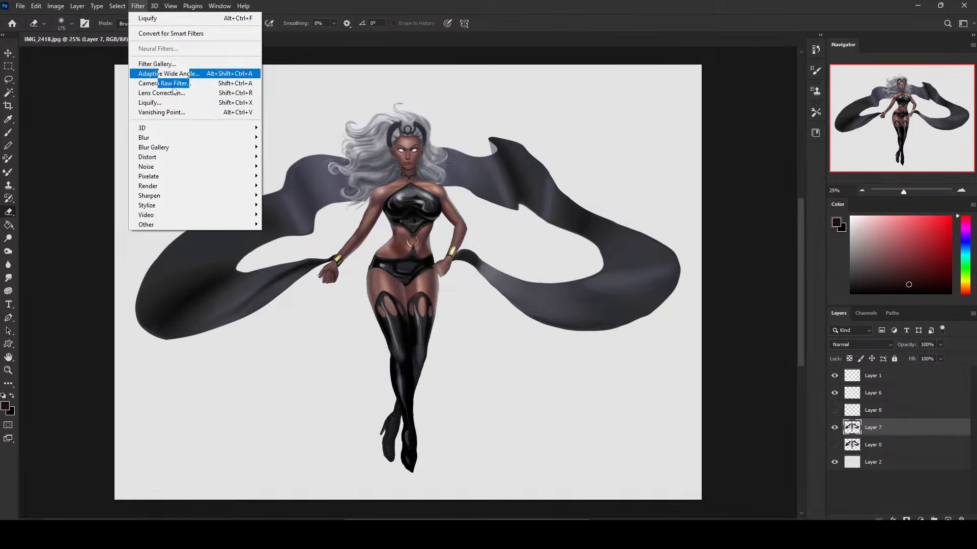
pyautogui.click(173, 104)
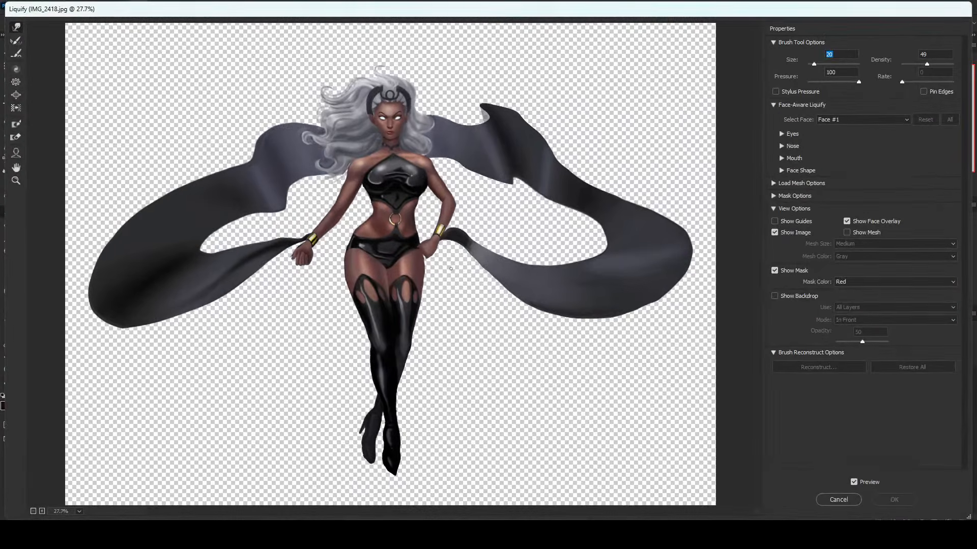
pyautogui.write('50')
pyautogui.press(']')
pyautogui.press(']')
pyautogui.press(']')
pyautogui.moveTo(340, 247); pyautogui.dragTo(344, 247)
pyautogui.press(']')
pyautogui.press(']')
pyautogui.press(']')
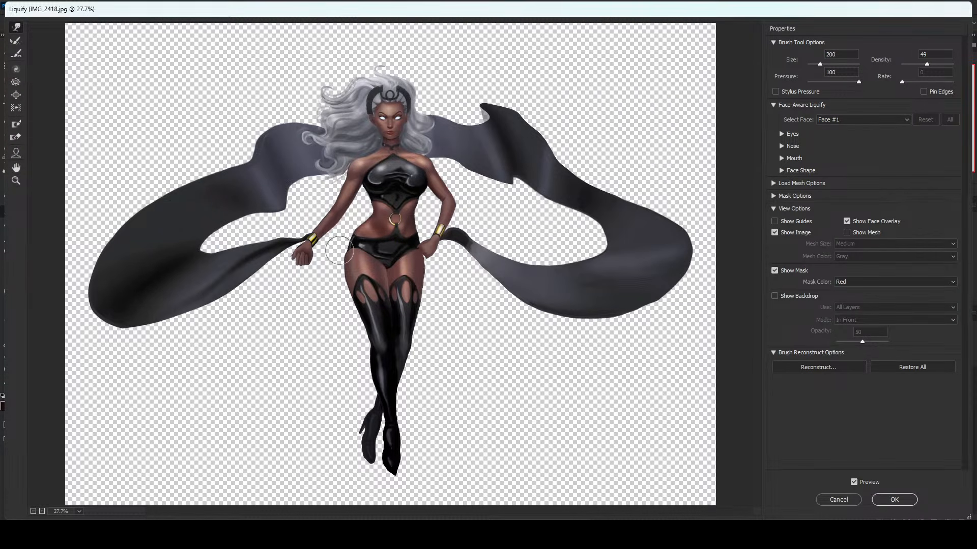
# Warp the outer contour of the left hip and thigh, enlarging the brush to size 500 and reducing it again.
pyautogui.press(']')
pyautogui.press(']')
pyautogui.press(']')
pyautogui.press(']')
pyautogui.press(']')
pyautogui.press(']')
pyautogui.press(']')
pyautogui.press(']')
pyautogui.press(']')
pyautogui.press(']')
pyautogui.press(']')
pyautogui.press(']')
pyautogui.press(']')
pyautogui.press(']')
pyautogui.press(']')
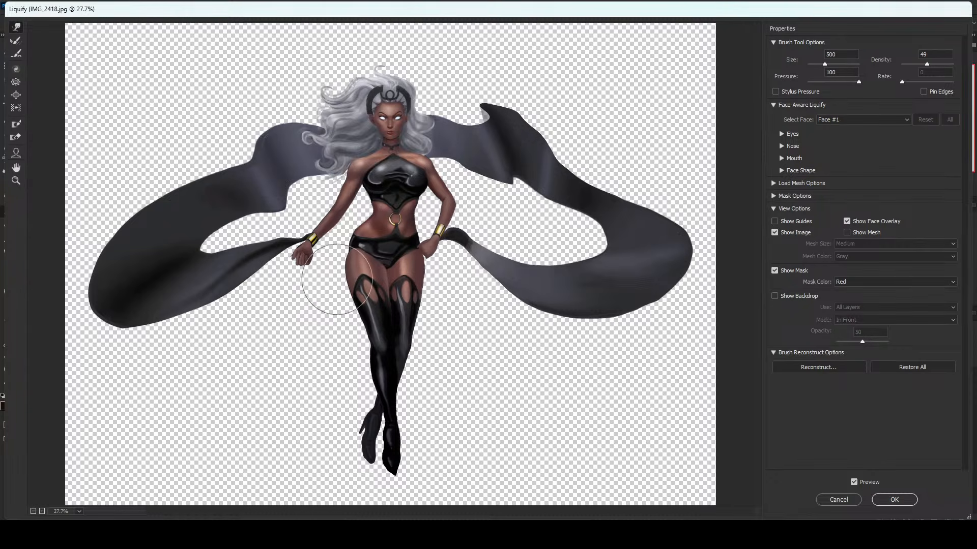
pyautogui.press('[')
pyautogui.press('[')
pyautogui.press('[')
pyautogui.press('[')
pyautogui.press('[')
pyautogui.press('[')
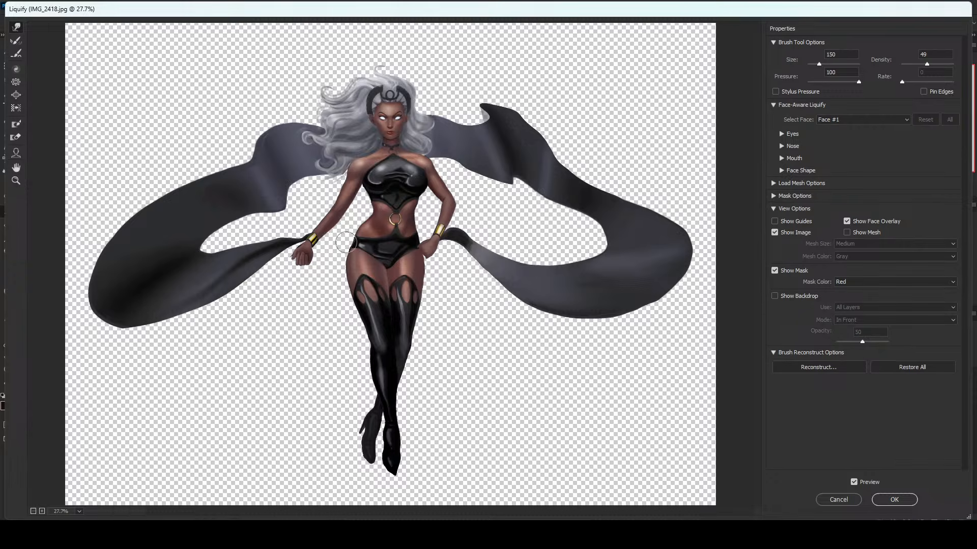
# Push the left hip slightly outward, varying the warp brush size, and refine the waistline with a size 150 brush.
pyautogui.press(']')
pyautogui.press(']')
pyautogui.press(']')
pyautogui.press(']')
pyautogui.press(']')
pyautogui.press(']')
pyautogui.press(']')
pyautogui.press(']')
pyautogui.press(']')
pyautogui.press(']')
pyautogui.press('[')
pyautogui.press('[')
pyautogui.moveTo(345, 264); pyautogui.dragTo(343, 265)
pyautogui.press('[')
pyautogui.press('[')
pyautogui.press('[')
pyautogui.press('[')
pyautogui.press('[')
pyautogui.press('[')
pyautogui.press(']')
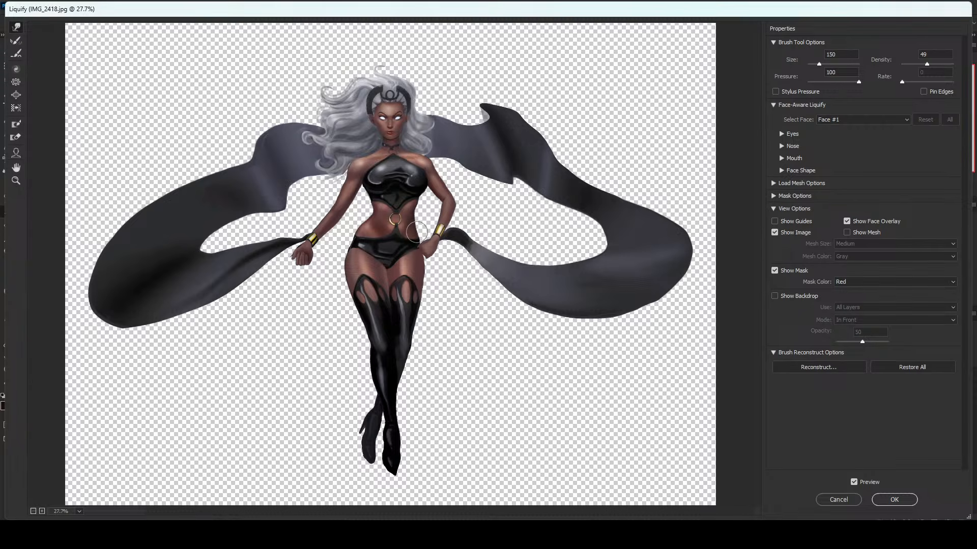
# Shift the pelvis slightly up and to the left with the warp brush enlarged to size 900.
pyautogui.press('[')
pyautogui.press(']')
pyautogui.press(']')
pyautogui.press(']')
pyautogui.press(']')
pyautogui.press(']')
pyautogui.press(']')
pyautogui.moveTo(389, 253); pyautogui.dragTo(387, 252)
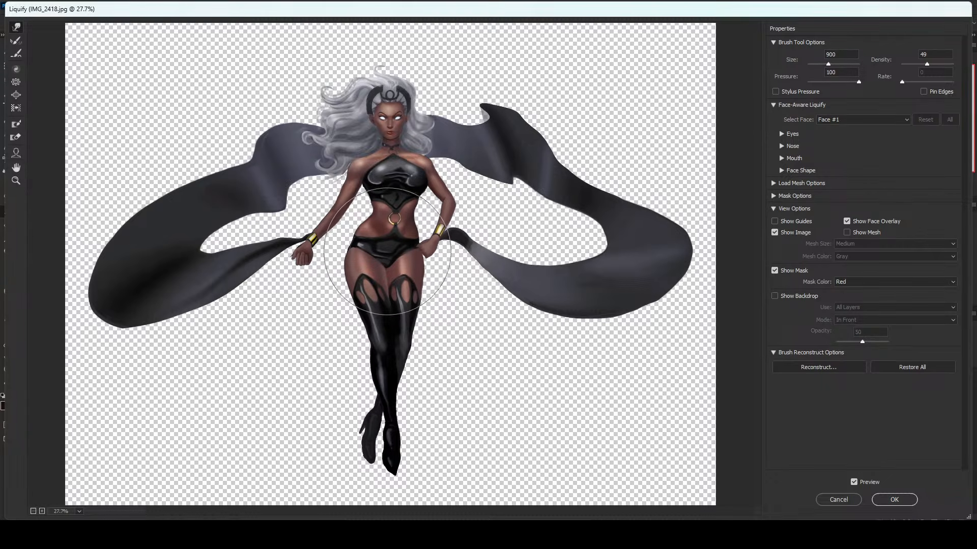
# Set the brush density to 75 and try shifting the hips further left at size 900, undoing unwanted strokes.
pyautogui.moveTo(927, 64); pyautogui.dragTo(940, 64)
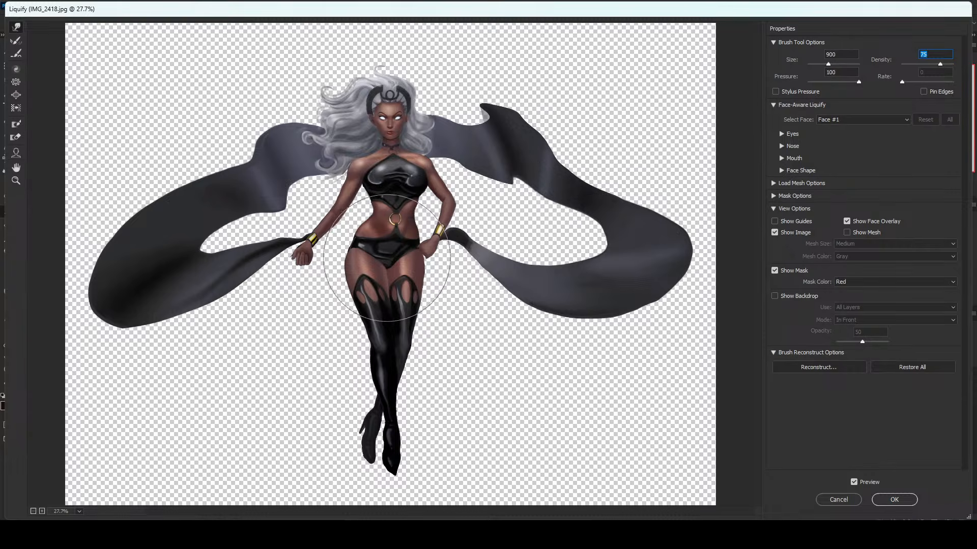
pyautogui.moveTo(387, 256); pyautogui.dragTo(385, 256)
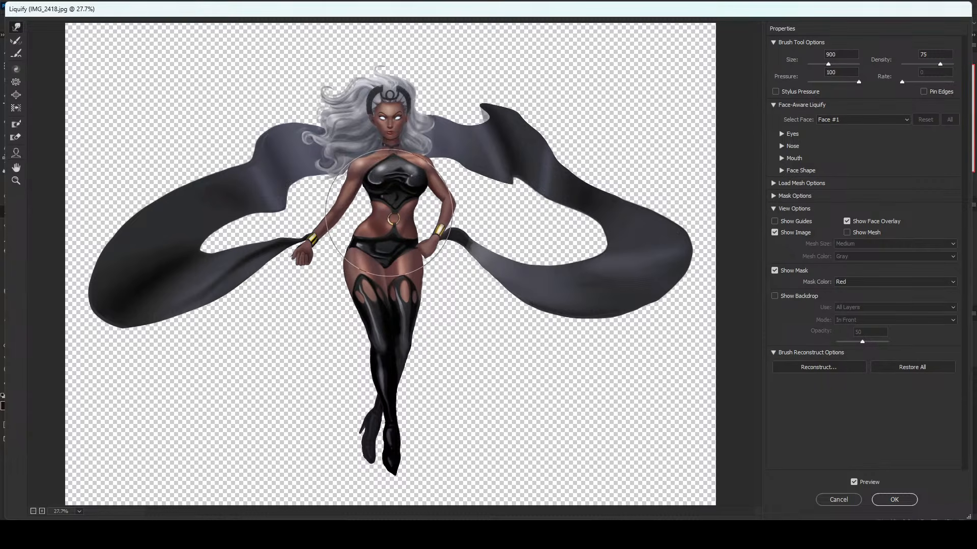
pyautogui.hotkey('ctrl', 'z')
pyautogui.moveTo(388, 248); pyautogui.dragTo(386, 247)
pyautogui.hotkey('ctrl', 'z')
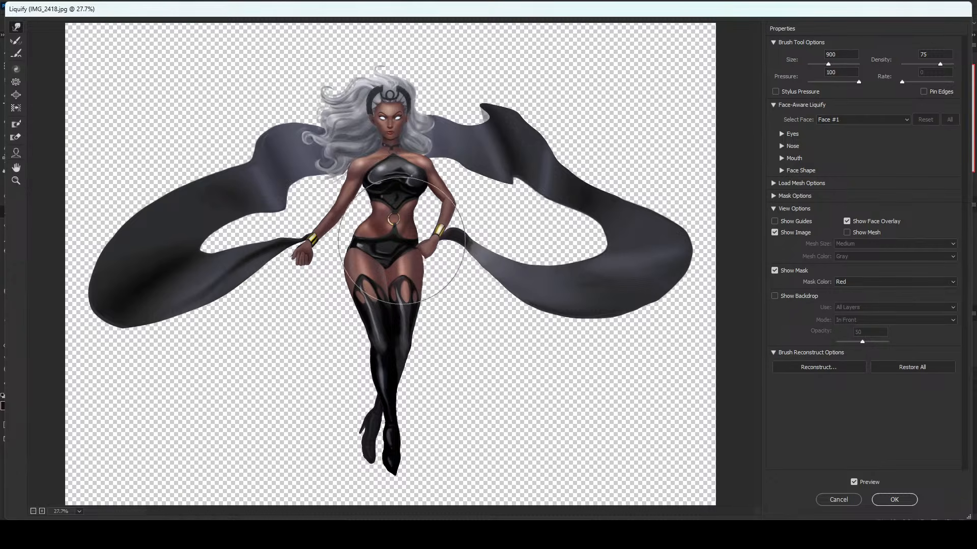
# Reduce the warp brush to size 500 and further to size 100.
pyautogui.press('[')
pyautogui.press('[')
pyautogui.press('[')
pyautogui.press('[')
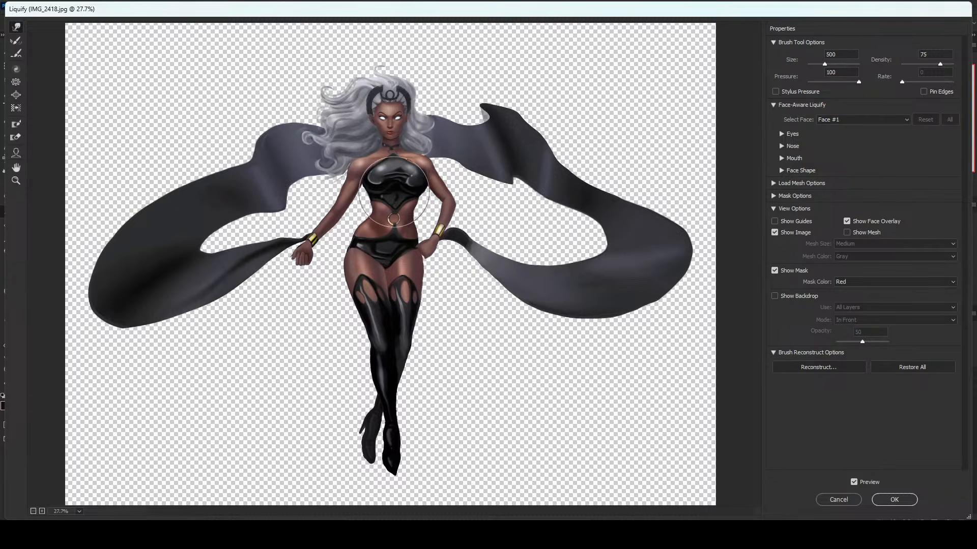
pyautogui.press('alt')
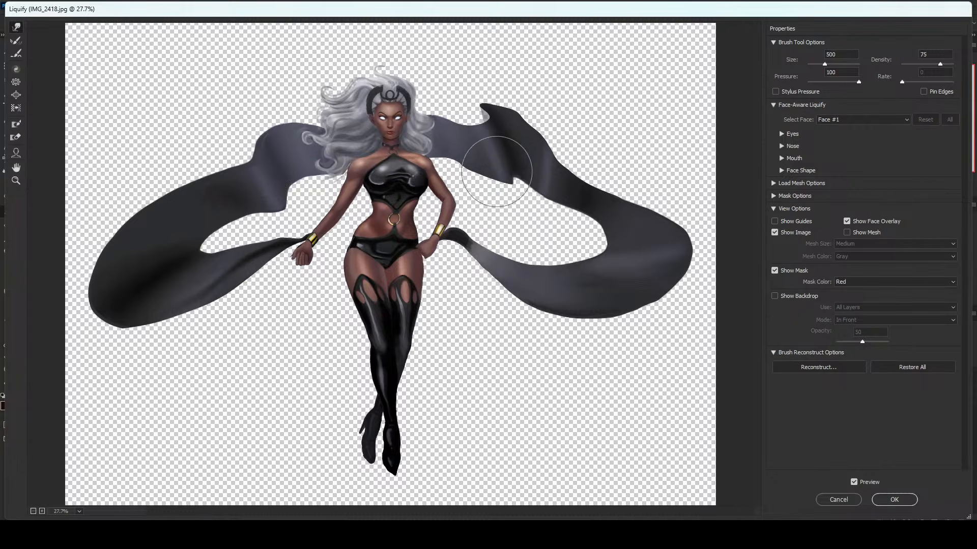
pyautogui.press('[')
pyautogui.press('[')
pyautogui.press('[')
pyautogui.press('[')
pyautogui.press('[')
pyautogui.press('[')
pyautogui.press('[')
pyautogui.press('[')
pyautogui.press('[')
pyautogui.press('[')
pyautogui.press('[')
pyautogui.press('[')
pyautogui.press('[')
pyautogui.press('[')
pyautogui.press('[')
pyautogui.press('[')
pyautogui.press('[')
pyautogui.press('[')
pyautogui.press('[')
pyautogui.press('[')
pyautogui.press('[')
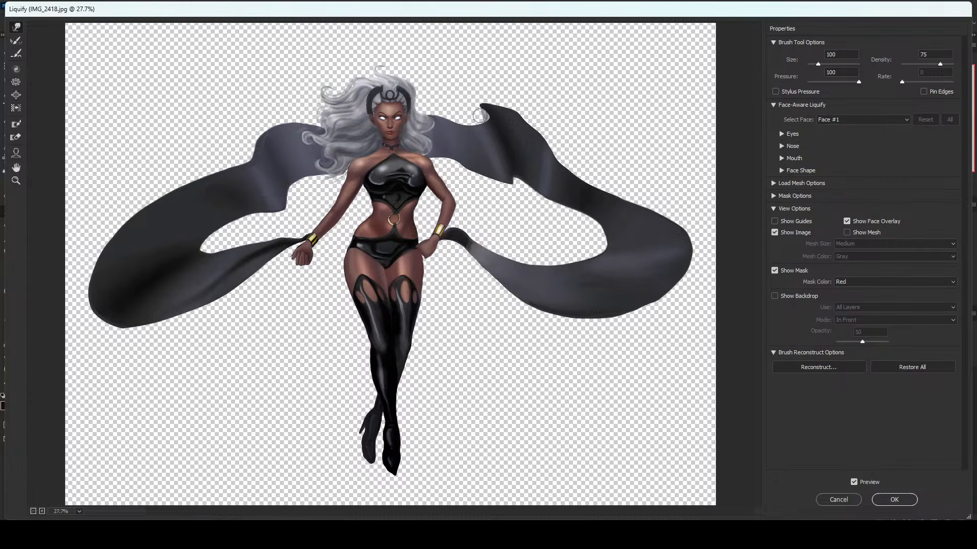
pyautogui.keyDown('alt'); pyautogui.click(511, 247); pyautogui.keyUp('alt')
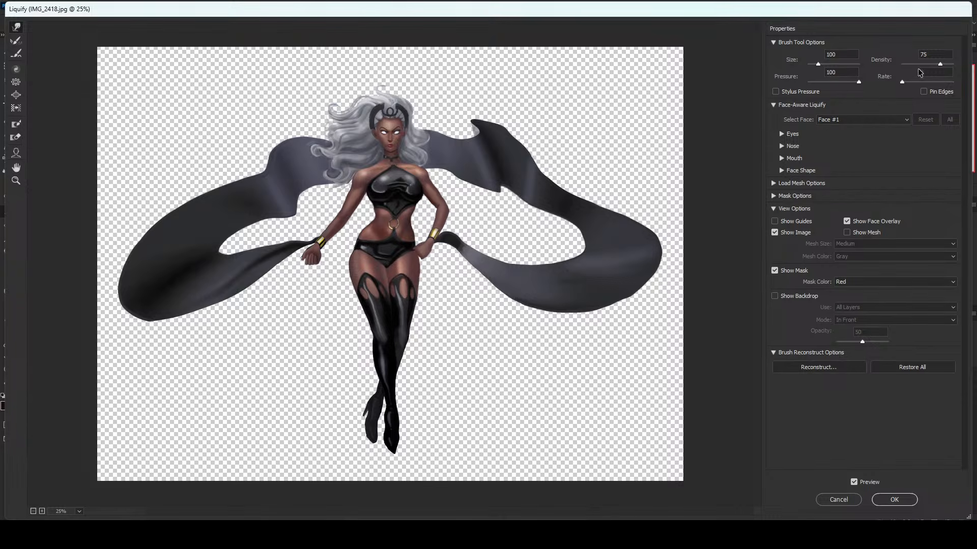
# Set the brush density to 61 and nudge the left hip contour slightly inward, enlarging the brush to size 400.
pyautogui.click(931, 65)
pyautogui.press(']')
pyautogui.press(']')
pyautogui.press(']')
pyautogui.press(']')
pyautogui.press(']')
pyautogui.moveTo(338, 260); pyautogui.dragTo(342, 260)
pyautogui.press(']')
pyautogui.press(']')
pyautogui.press(']')
pyautogui.press(']')
pyautogui.press(']')
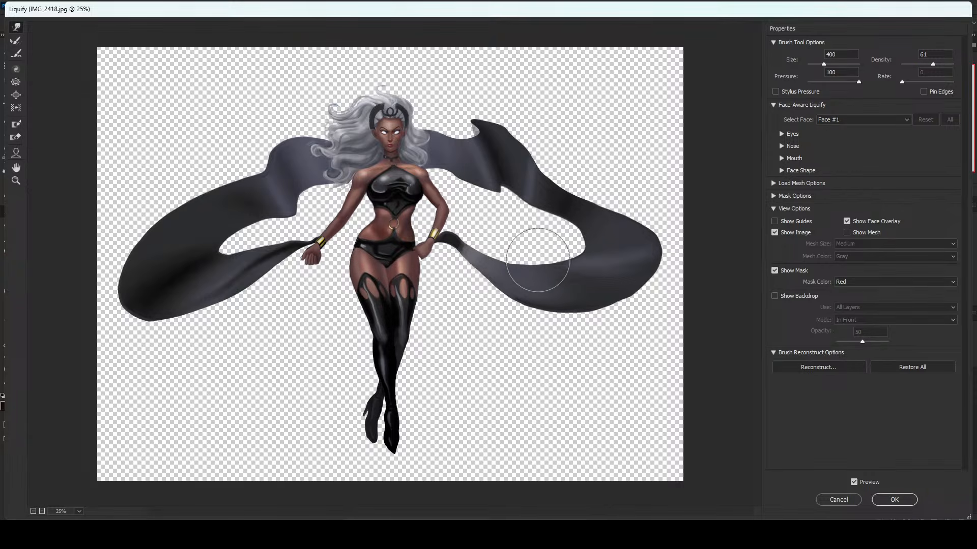
# Enlarge the warp brush to size 800, bring it back to size 400, and apply the Liquify changes.
pyautogui.press(']')
pyautogui.press(']')
pyautogui.press(']')
pyautogui.press(']')
pyautogui.press(']')
pyautogui.press(']')
pyautogui.press(']')
pyautogui.press(']')
pyautogui.press(']')
pyautogui.press('[')
pyautogui.press('[')
pyautogui.press('[')
pyautogui.press('[')
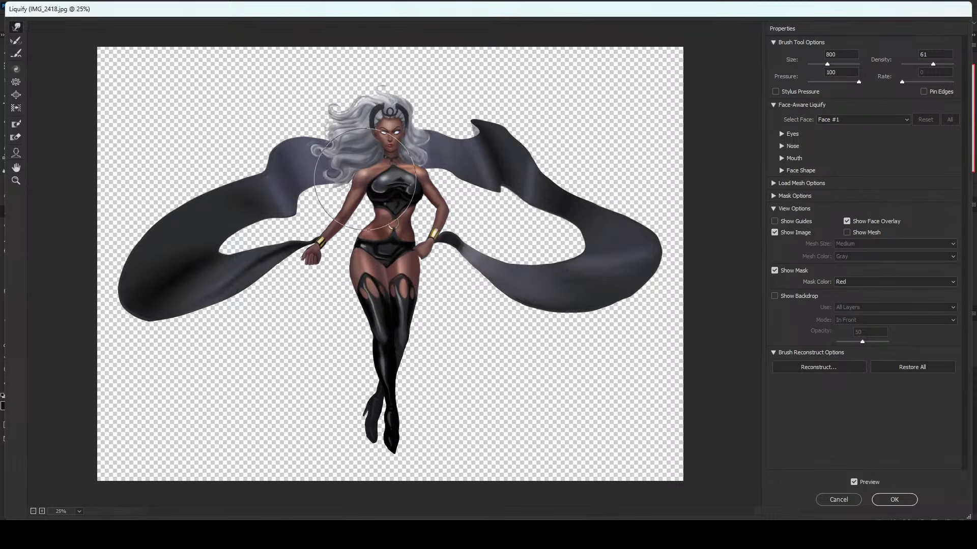
pyautogui.press('[')
pyautogui.press('[')
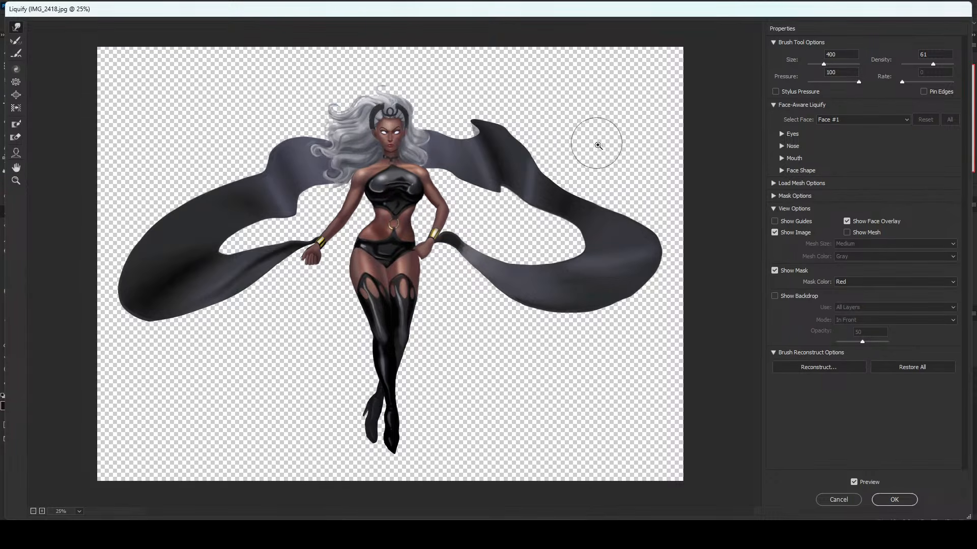
pyautogui.press('alt')
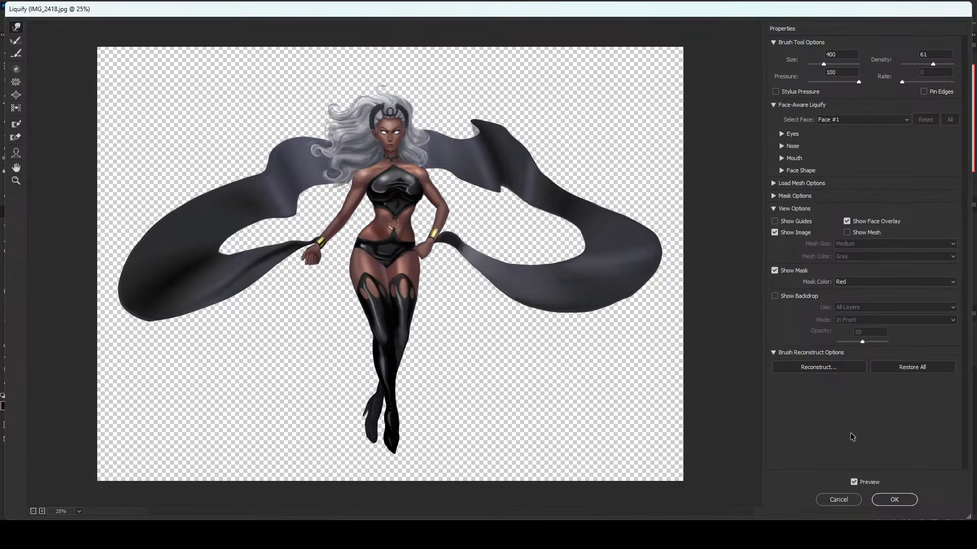
pyautogui.click(903, 503)
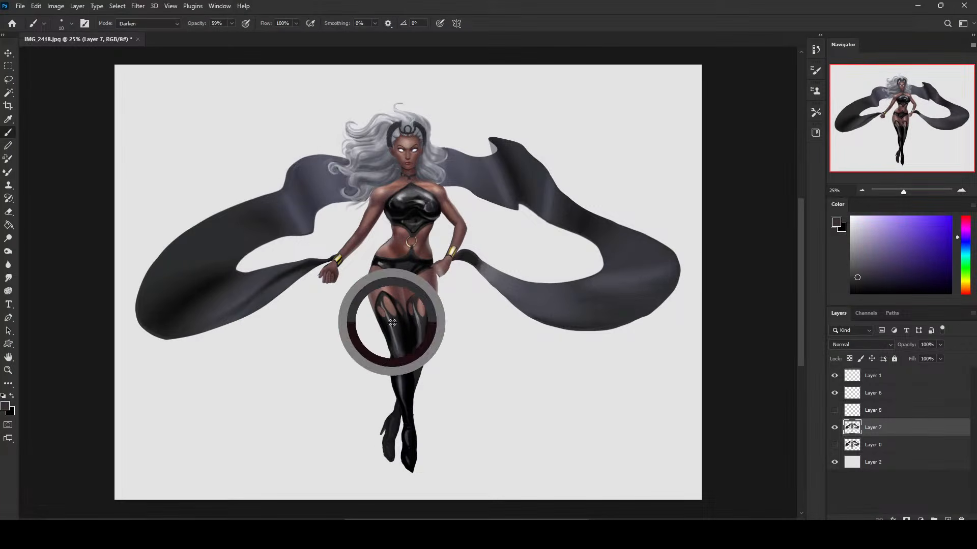
# Choose the 30 px brush from the Istebraks Sketching Brushes and set its blending mode to Normal.
pyautogui.rightClick(558, 319)
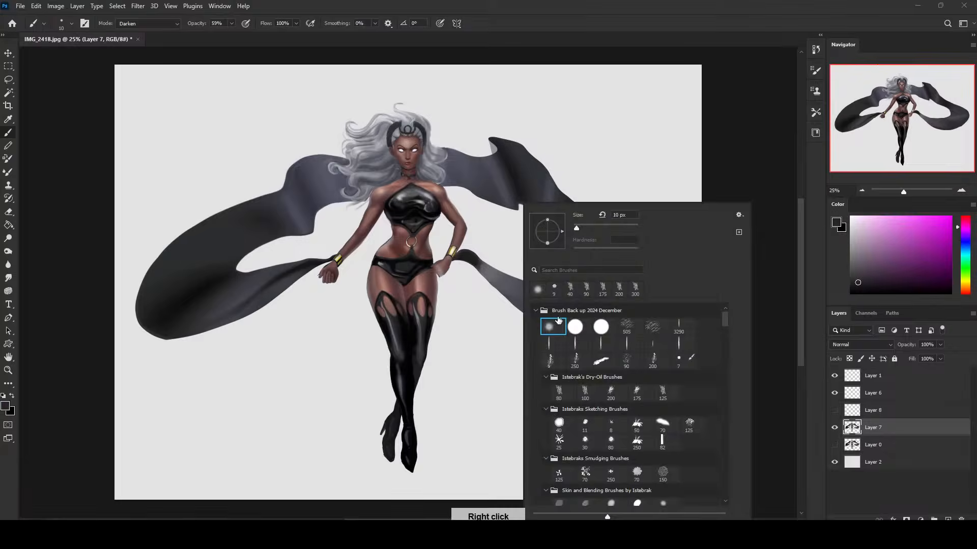
pyautogui.doubleClick(585, 441)
pyautogui.keyDown('alt'); pyautogui.click(388, 318); pyautogui.keyUp('alt')
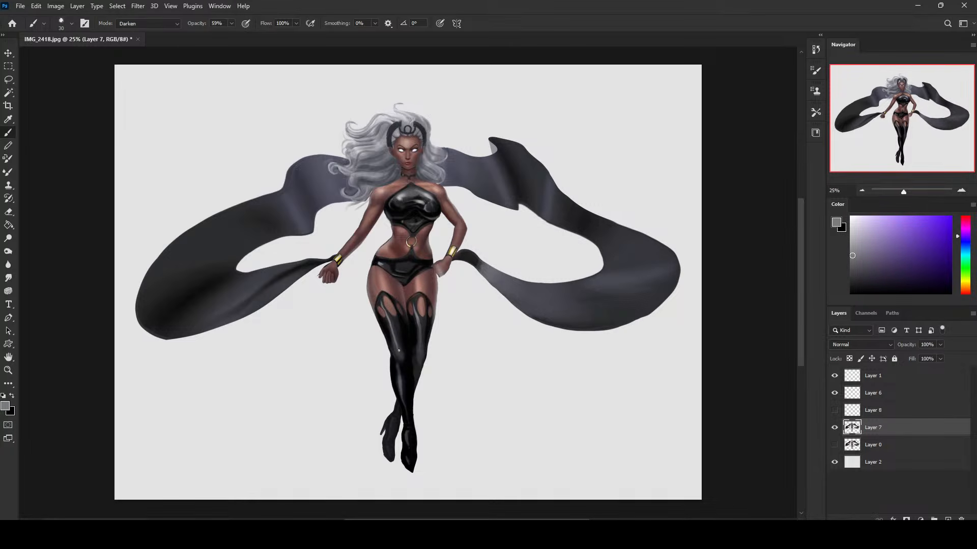
pyautogui.click(176, 26)
pyautogui.click(128, 31)
# Retouch the reflections on the upper parts of both boots with greys sampled from the boots.
pyautogui.keyDown('alt'); pyautogui.click(396, 321); pyautogui.keyUp('alt')
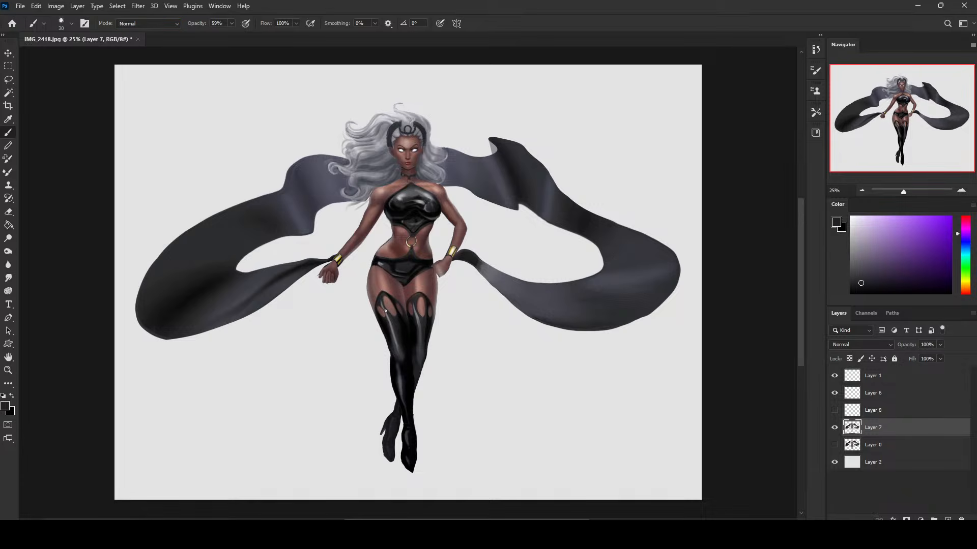
pyautogui.keyDown('alt'); pyautogui.click(418, 326); pyautogui.keyUp('alt')
pyautogui.keyDown('alt'); pyautogui.click(415, 317); pyautogui.keyUp('alt')
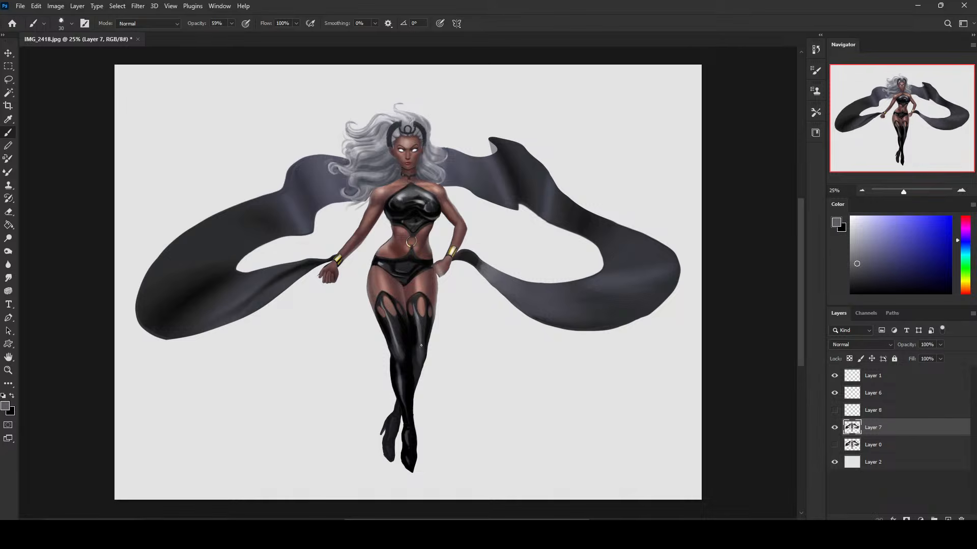
pyautogui.keyDown('alt'); pyautogui.click(416, 306); pyautogui.keyUp('alt')
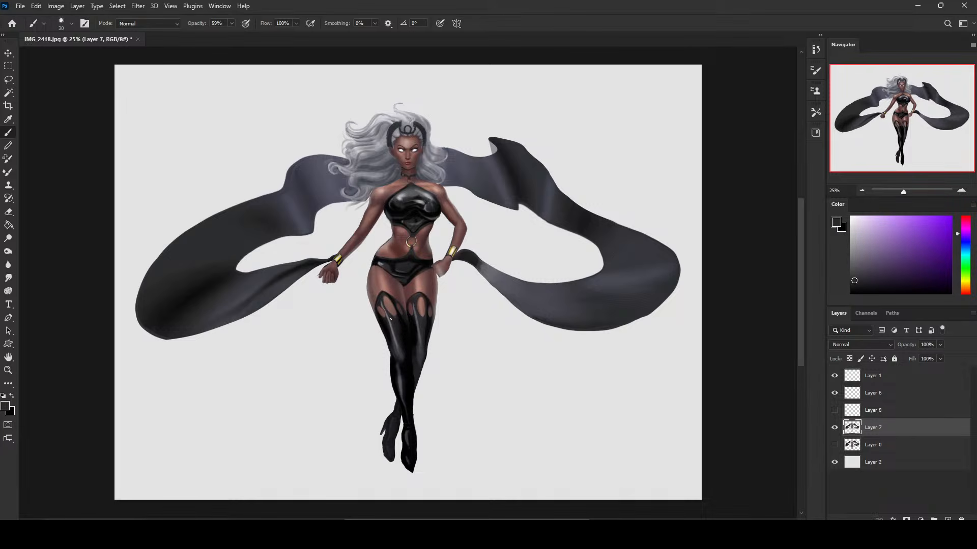
pyautogui.keyDown('alt'); pyautogui.click(398, 347); pyautogui.keyUp('alt')
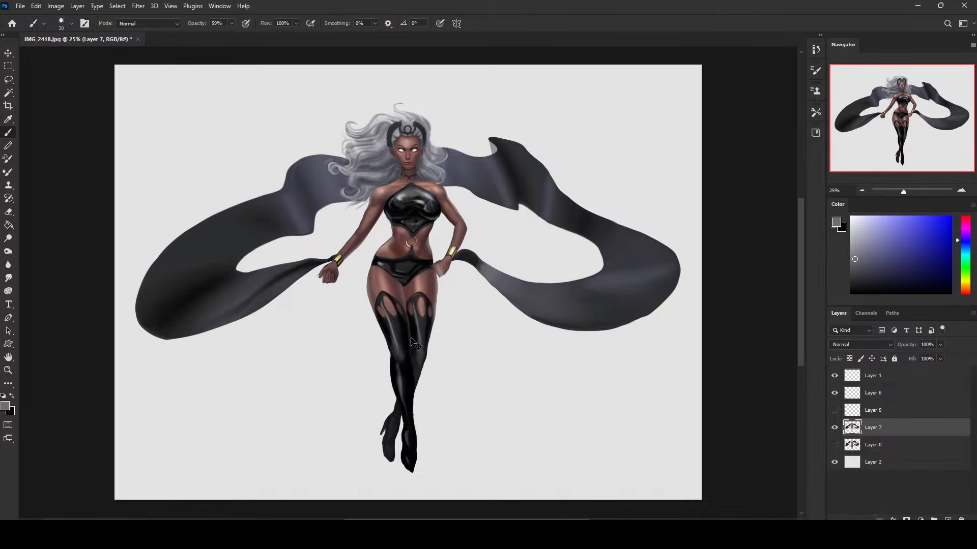
# Paint a thin grey highlight down the boot where the legs cross, undoing and redrawing the stroke until it fits.
pyautogui.moveTo(410, 366); pyautogui.dragTo(412, 421)
pyautogui.hotkey('ctrl', 'z')
pyautogui.moveTo(410, 370); pyautogui.dragTo(412, 417)
pyautogui.hotkey('ctrl', 'z')
pyautogui.moveTo(408, 359); pyautogui.dragTo(412, 420)
pyautogui.hotkey('ctrl', 'z')
pyautogui.moveTo(409, 359); pyautogui.dragTo(412, 418)
# Try selecting the background area along the outer edge of the right thigh with the Lasso tool.
pyautogui.press('l')
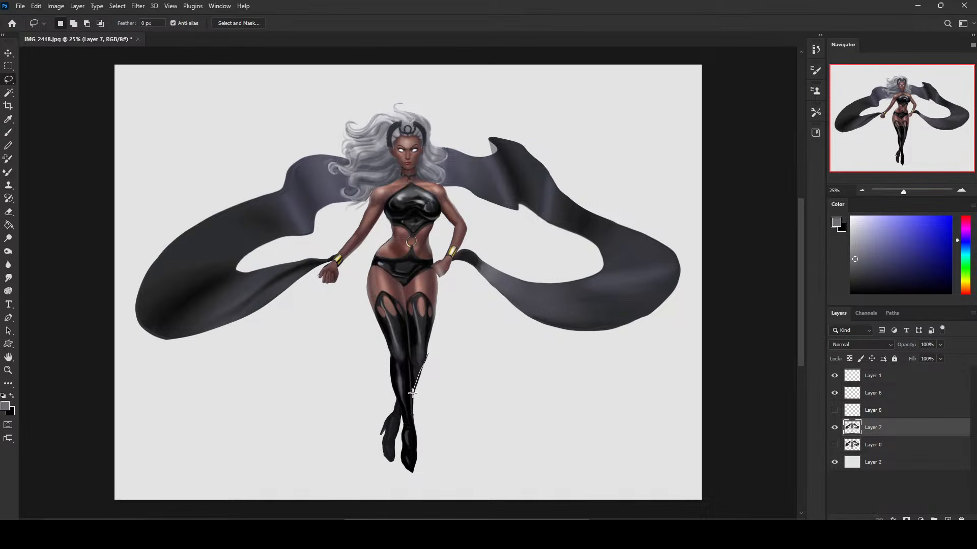
pyautogui.moveTo(420, 433)
pyautogui.mouseDown()
pyautogui.moveTo(438, 350)
pyautogui.moveTo(422, 365)
pyautogui.mouseUp()
pyautogui.hotkey('ctrl', 'z')
pyautogui.moveTo(421, 432); pyautogui.dragTo(434, 332)
pyautogui.moveTo(436, 277); pyautogui.dragTo(426, 355)
pyautogui.moveTo(453, 299); pyautogui.dragTo(453, 293)
pyautogui.rightClick(505, 320)
pyautogui.click(517, 292)
pyautogui.rightClick(521, 291)
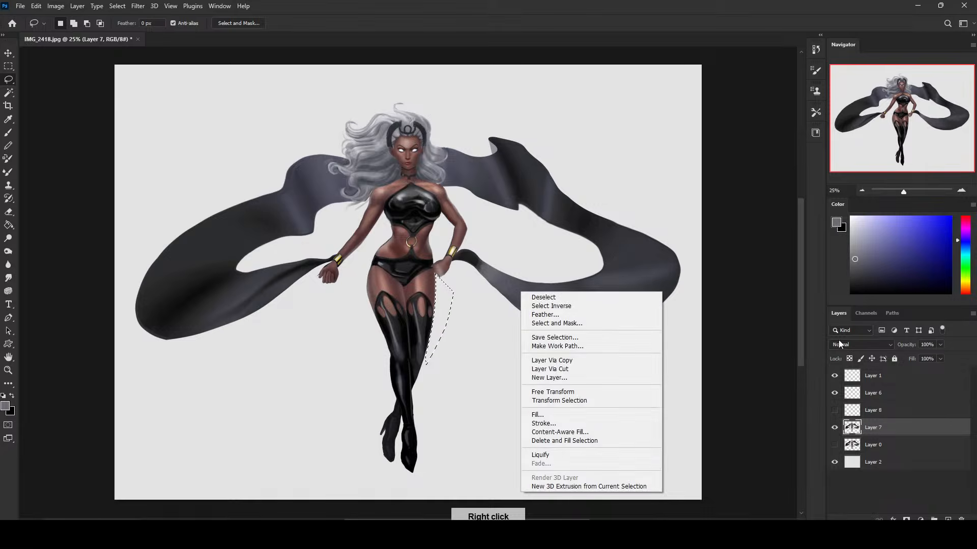
# Move Layer 6 directly above Layer 7 and merge it down into Layer 7.
pyautogui.click(836, 392)
pyautogui.click(835, 393)
pyautogui.click(835, 394)
pyautogui.click(850, 394)
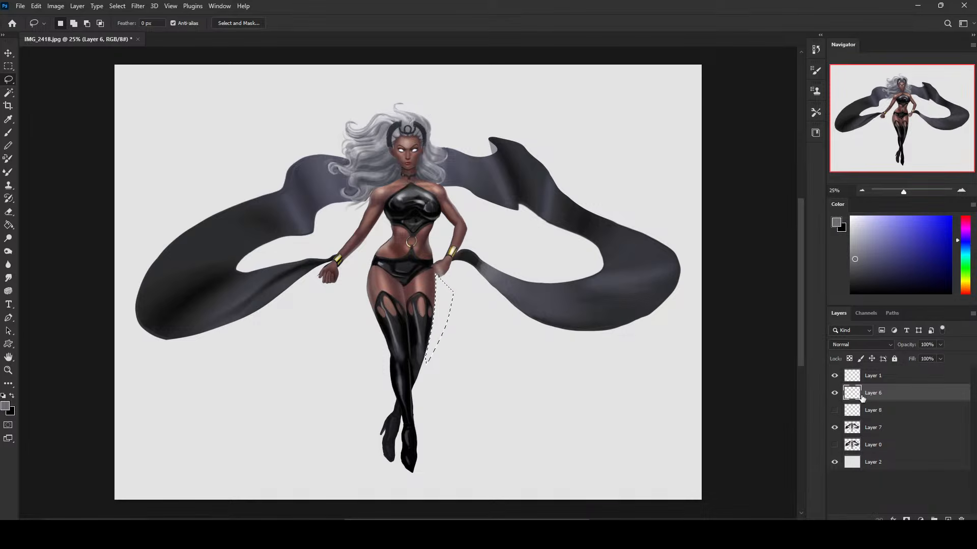
pyautogui.press('z')
pyautogui.moveTo(389, 242)
pyautogui.mouseDown()
pyautogui.moveTo(466, 321)
pyautogui.moveTo(549, 356)
pyautogui.mouseUp()
pyautogui.press('b')
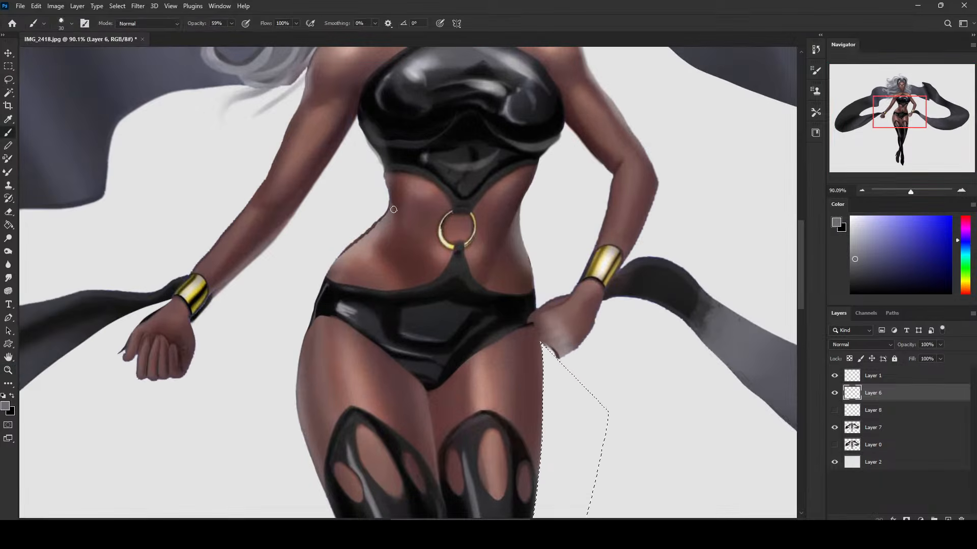
pyautogui.moveTo(873, 393); pyautogui.dragTo(889, 410)
pyautogui.rightClick(889, 410)
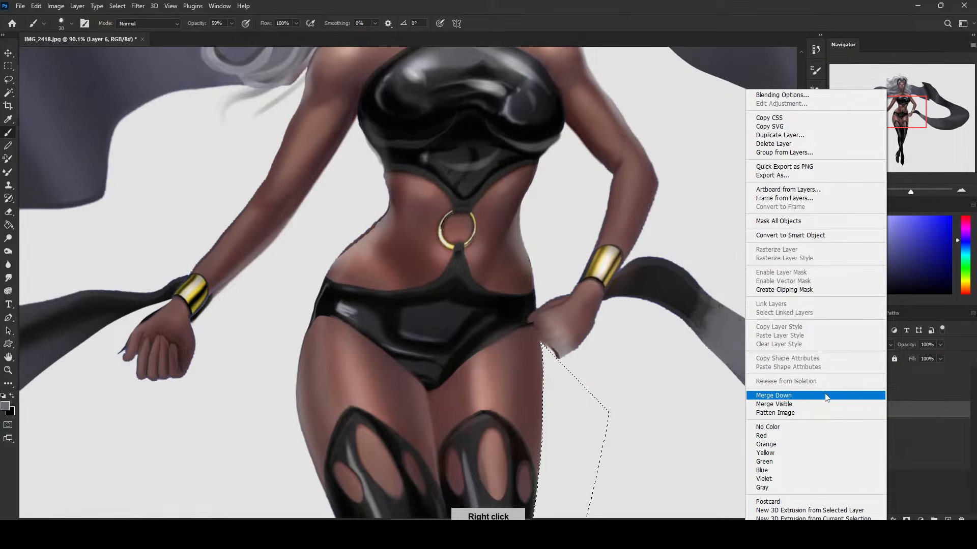
pyautogui.click(793, 395)
# Lock Layer 7's transparent pixels and repaint the left waist contour in sampled skin tones at 100% brush opacity.
pyautogui.keyDown('alt'); pyautogui.click(370, 237); pyautogui.keyUp('alt')
pyautogui.click(848, 359)
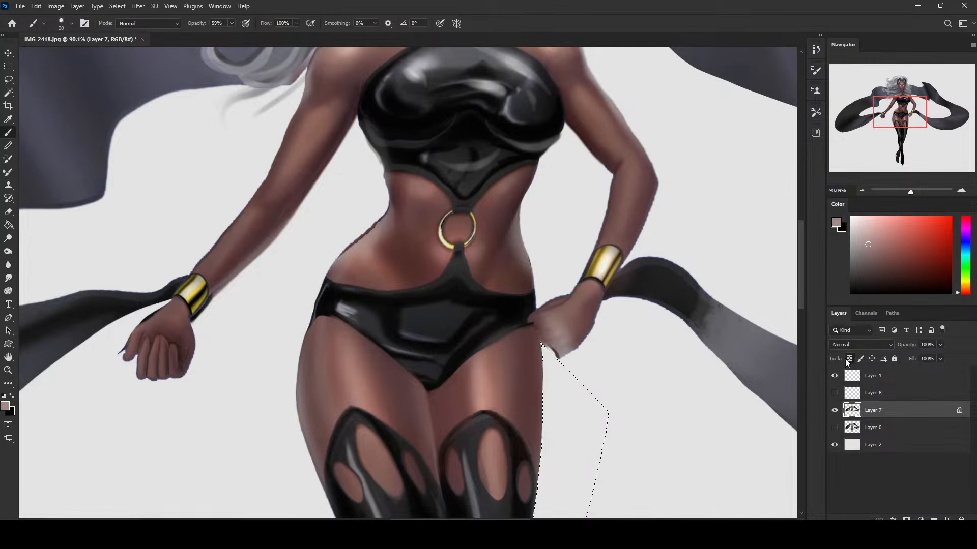
pyautogui.keyDown('alt'); pyautogui.click(366, 239); pyautogui.keyUp('alt')
pyautogui.moveTo(231, 23); pyautogui.dragTo(292, 41)
pyautogui.rightClick(479, 230)
pyautogui.click(509, 236)
pyautogui.keyDown('alt'); pyautogui.click(386, 220); pyautogui.keyUp('alt')
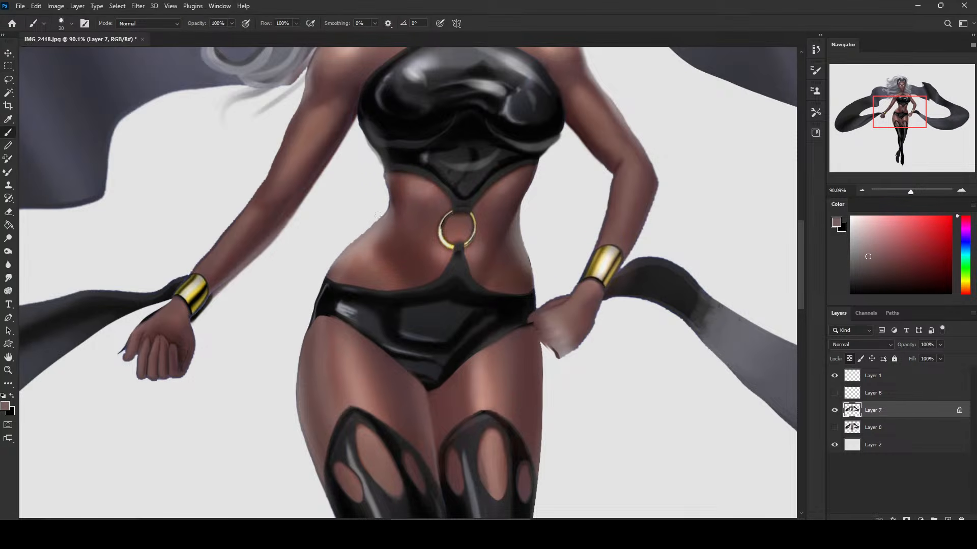
pyautogui.keyDown('alt'); pyautogui.click(382, 225); pyautogui.keyUp('alt')
pyautogui.hotkey('ctrl', '0')
pyautogui.hotkey('ctrl', '-')
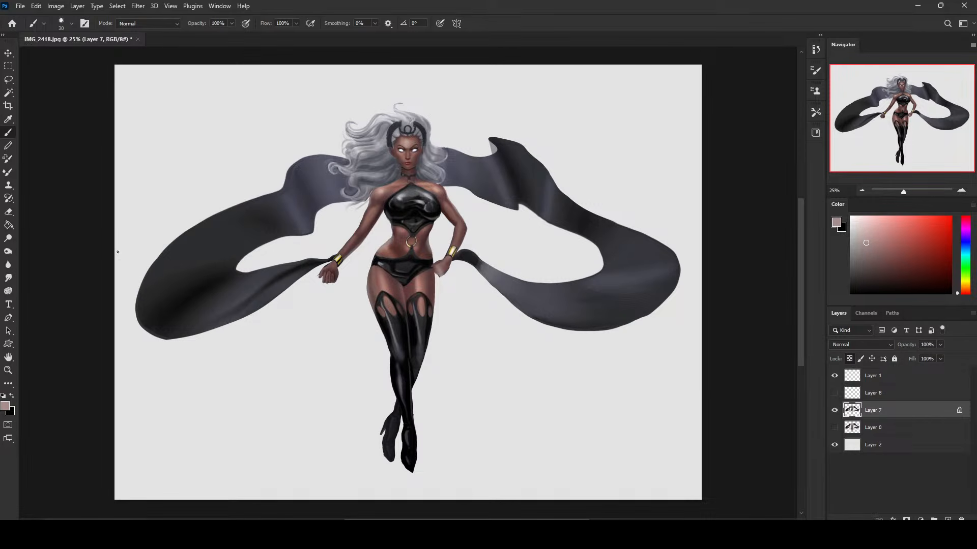
# Deepen the dark areas of the figure with the Burn tool in the Shadows range at 3% exposure, varying the brush size.
pyautogui.click(9, 279)
pyautogui.click(9, 252)
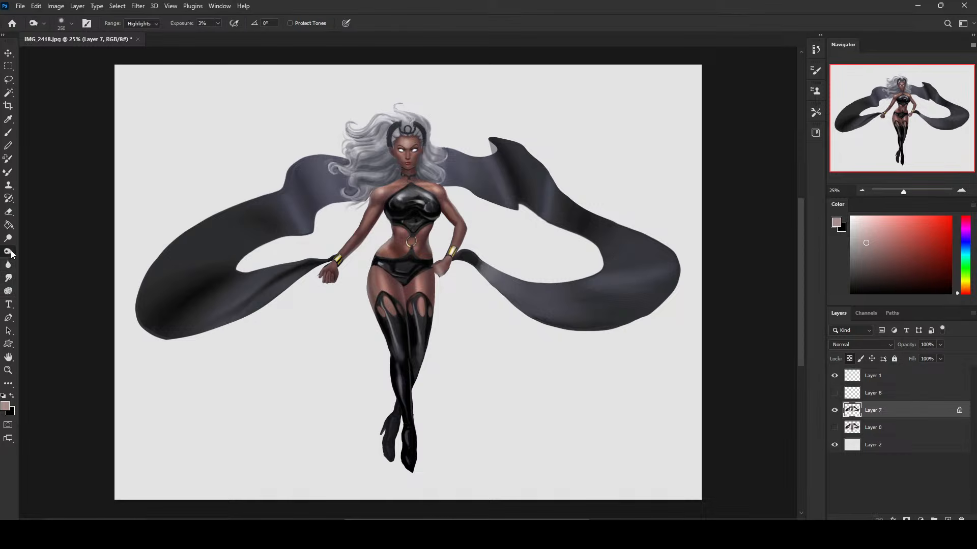
pyautogui.click(141, 24)
pyautogui.click(138, 32)
pyautogui.press(']')
pyautogui.press(']')
pyautogui.press(']')
pyautogui.press(']')
pyautogui.press(']')
pyautogui.press(']')
pyautogui.press(']')
pyautogui.press(']')
pyautogui.press(']')
pyautogui.press('[')
pyautogui.press('[')
pyautogui.press('[')
pyautogui.press('[')
pyautogui.press('[')
pyautogui.press('[')
pyautogui.press('[')
pyautogui.press('[')
pyautogui.press('[')
pyautogui.press('[')
pyautogui.press('[')
pyautogui.press(']')
pyautogui.press(']')
pyautogui.press(']')
pyautogui.press(']')
pyautogui.press(']')
pyautogui.press('[')
pyautogui.press('[')
pyautogui.press('[')
pyautogui.press('[')
pyautogui.press(']')
pyautogui.press(']')
pyautogui.press(']')
pyautogui.press('[')
pyautogui.press('[')
# Fill the background on Layer 2 with a dark blue.
pyautogui.click(901, 450)
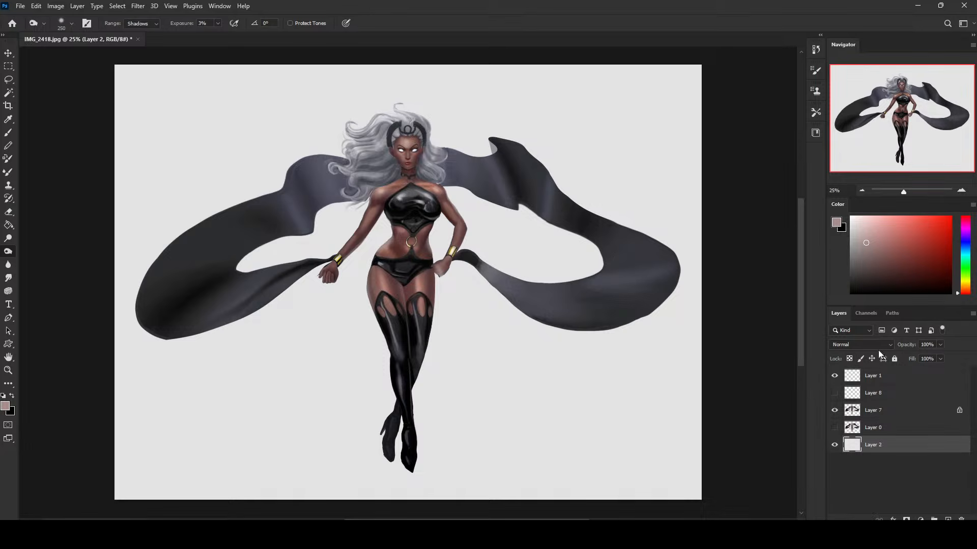
pyautogui.click(964, 240)
pyautogui.moveTo(887, 258)
pyautogui.mouseDown()
pyautogui.moveTo(873, 270)
pyautogui.moveTo(897, 274)
pyautogui.mouseUp()
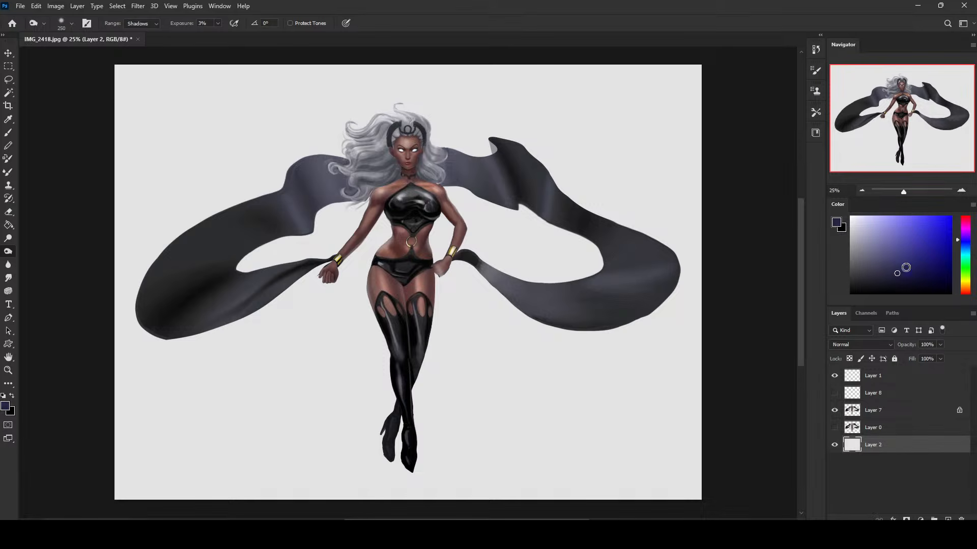
pyautogui.moveTo(966, 244); pyautogui.dragTo(966, 242)
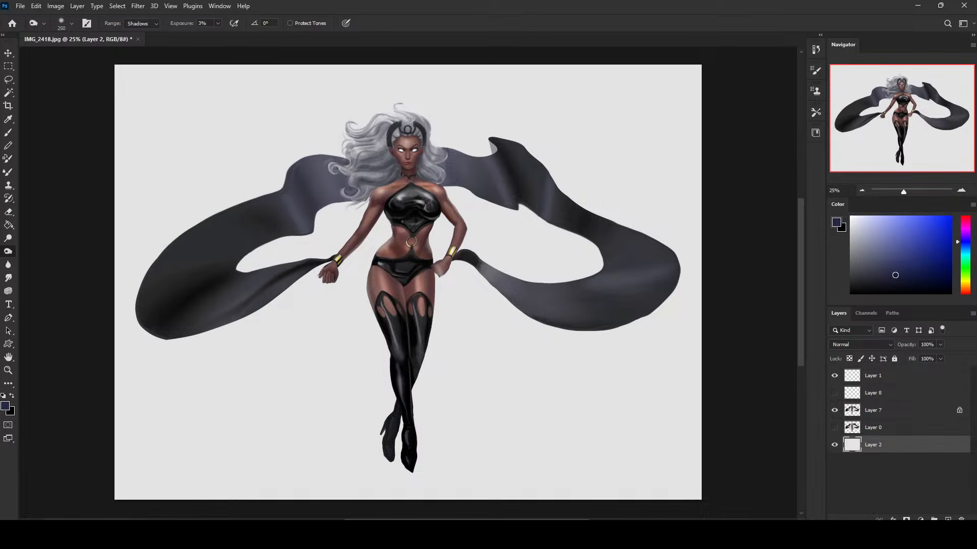
pyautogui.press('g')
pyautogui.click(618, 364)
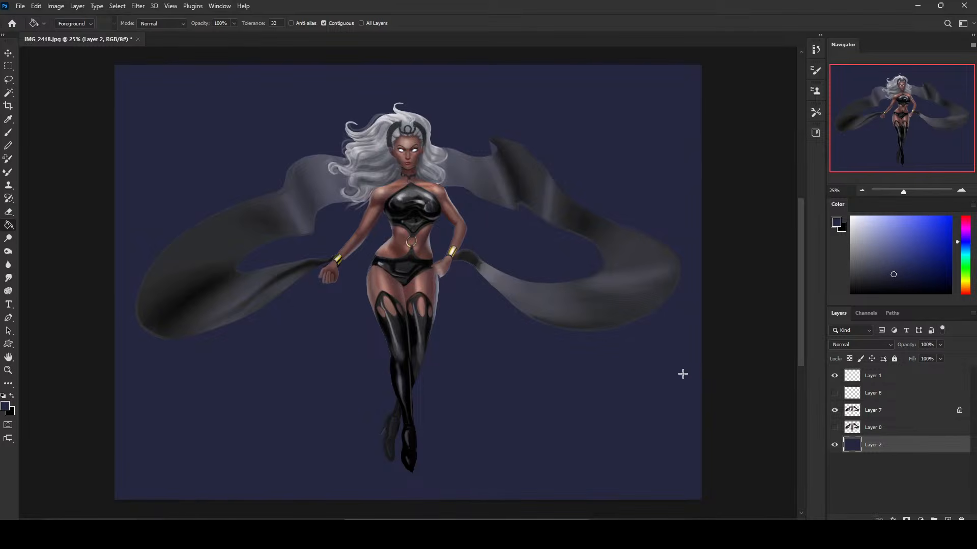
# Add an empty layer above Layer 7, and undo both this layer and the blue background fill.
pyautogui.click(893, 415)
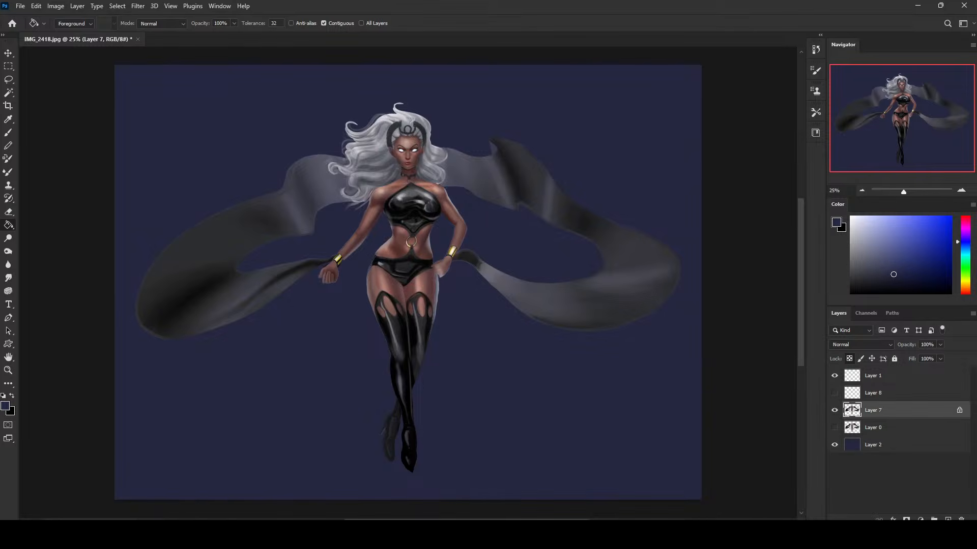
pyautogui.click(948, 519)
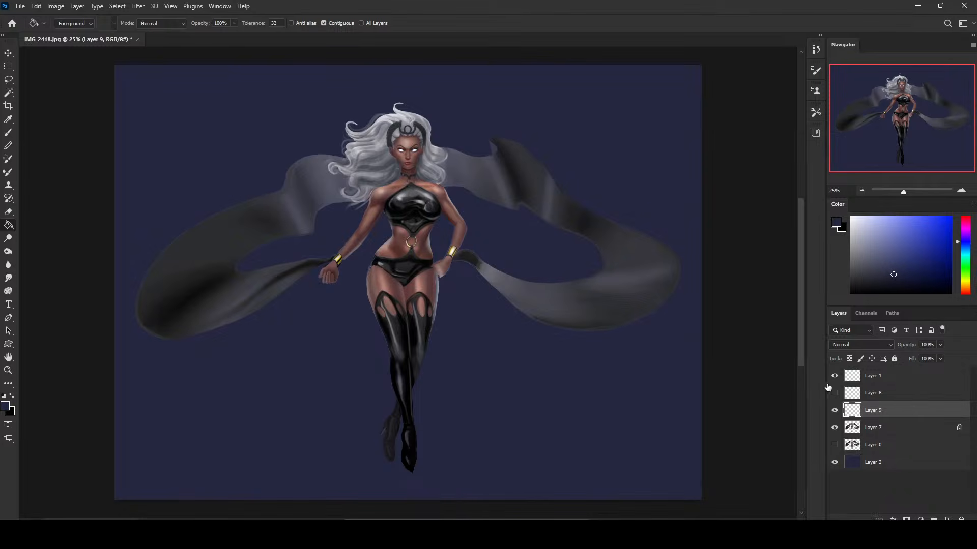
pyautogui.click(887, 465)
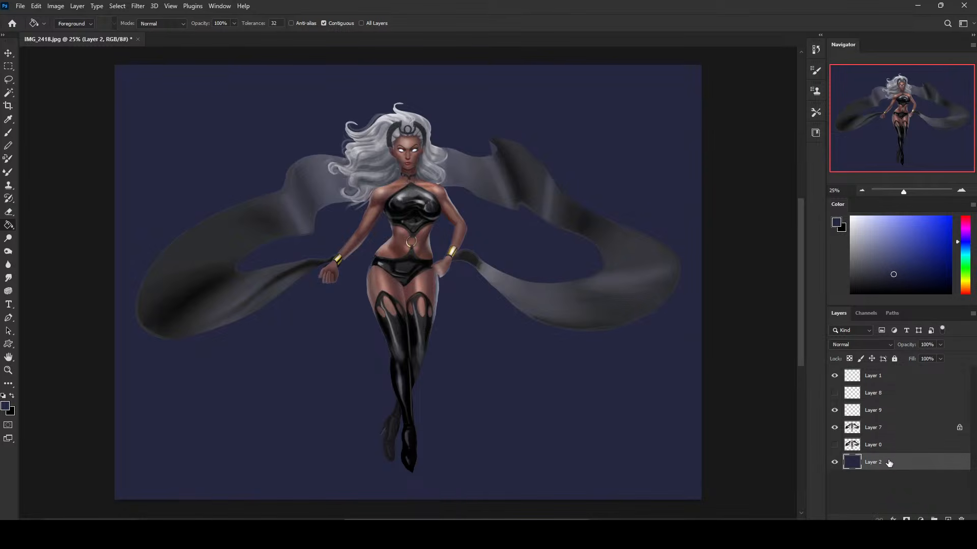
pyautogui.hotkey('ctrl', 'z')
pyautogui.hotkey('ctrl', 'z')
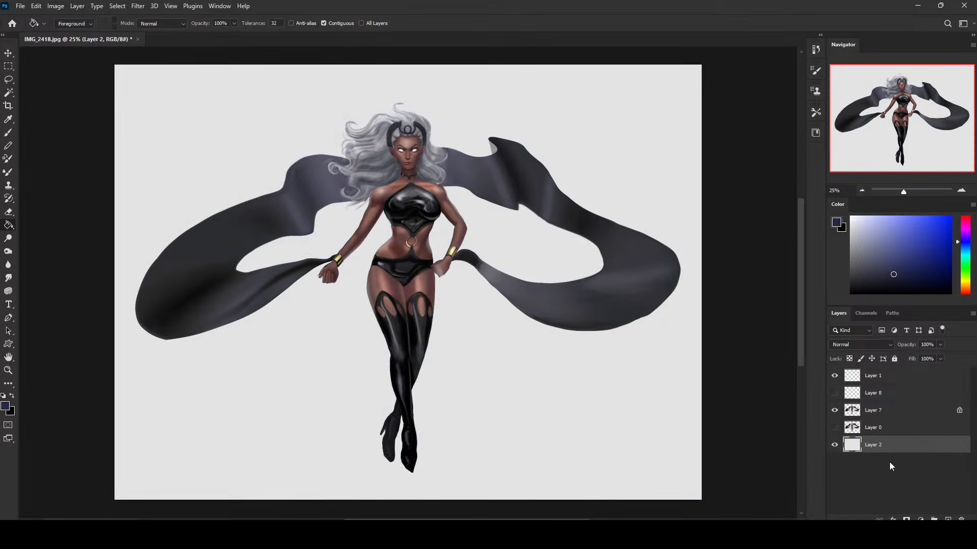
# Add a new layer directly above Layer 2 and fill it with a very dark navy blue.
pyautogui.keyDown('alt'); pyautogui.click(492, 356); pyautogui.keyUp('alt')
pyautogui.click(949, 518)
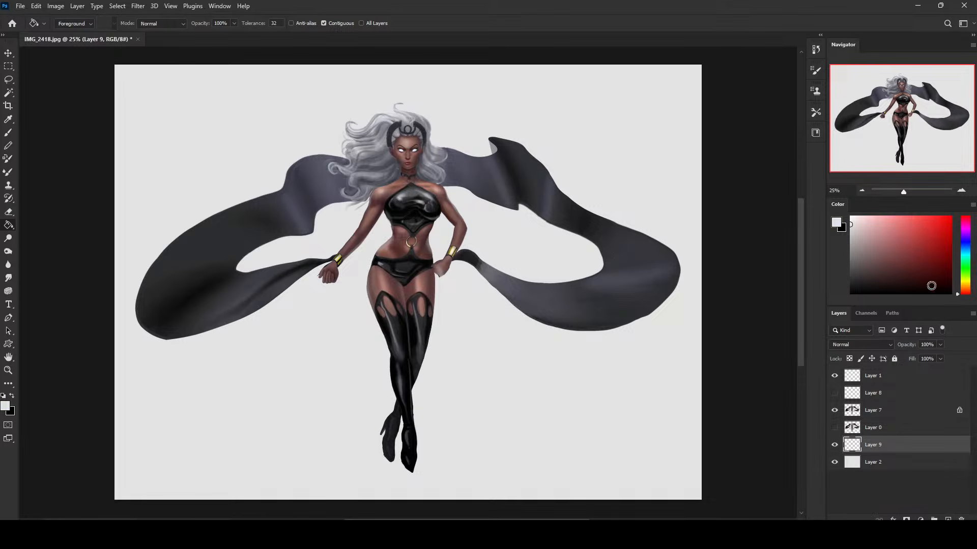
pyautogui.click(966, 244)
pyautogui.click(899, 286)
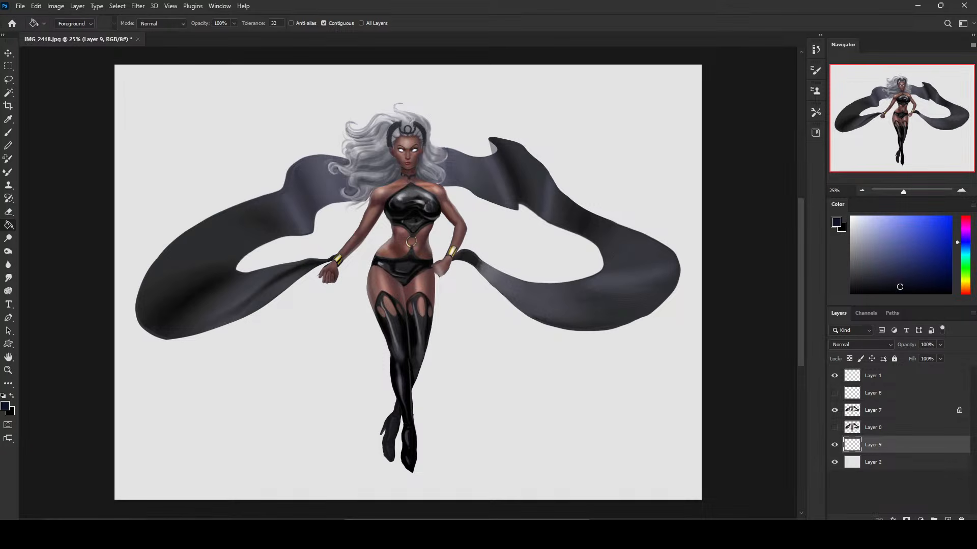
pyautogui.click(625, 367)
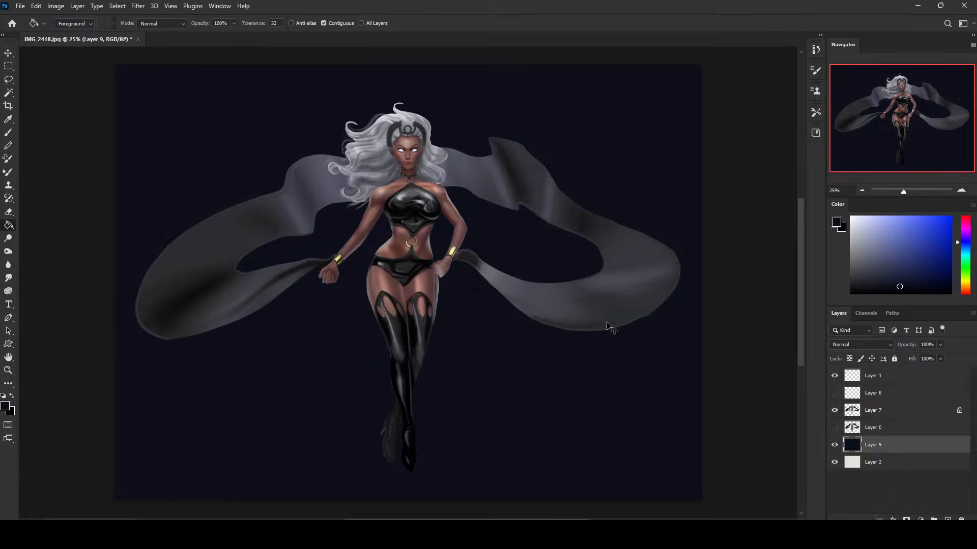
# Erase the faint stray strands around the outer edge of the hair on Layer 7, using a small eraser reduced to 60 px.
pyautogui.hotkey('ctrl', '-')
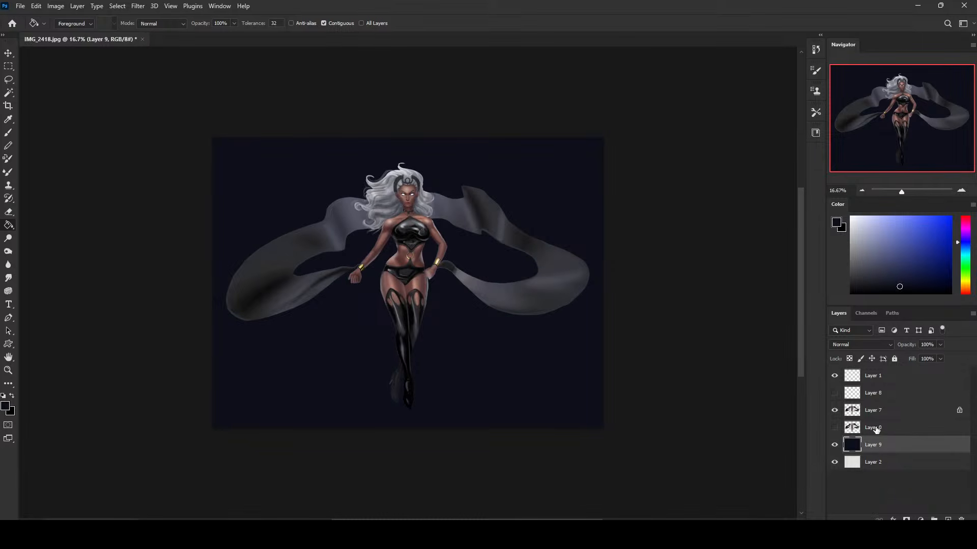
pyautogui.click(872, 410)
pyautogui.press('e')
pyautogui.scroll(5, 391, 130)
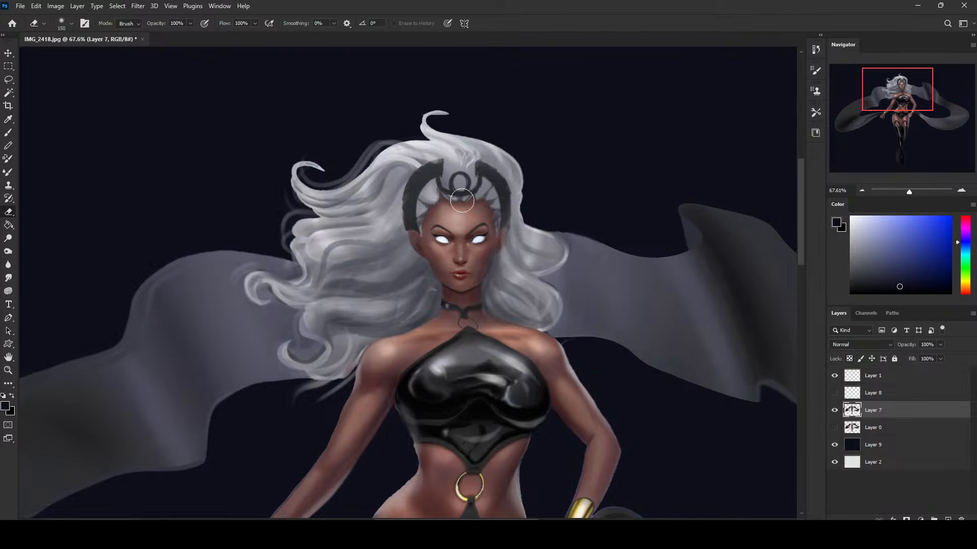
pyautogui.press('[')
pyautogui.press('[')
pyautogui.press('[')
pyautogui.press('[')
pyautogui.press('[')
pyautogui.press('[')
pyautogui.moveTo(405, 135)
pyautogui.mouseDown()
pyautogui.moveTo(321, 179)
pyautogui.moveTo(302, 172)
pyautogui.mouseUp()
pyautogui.press('[')
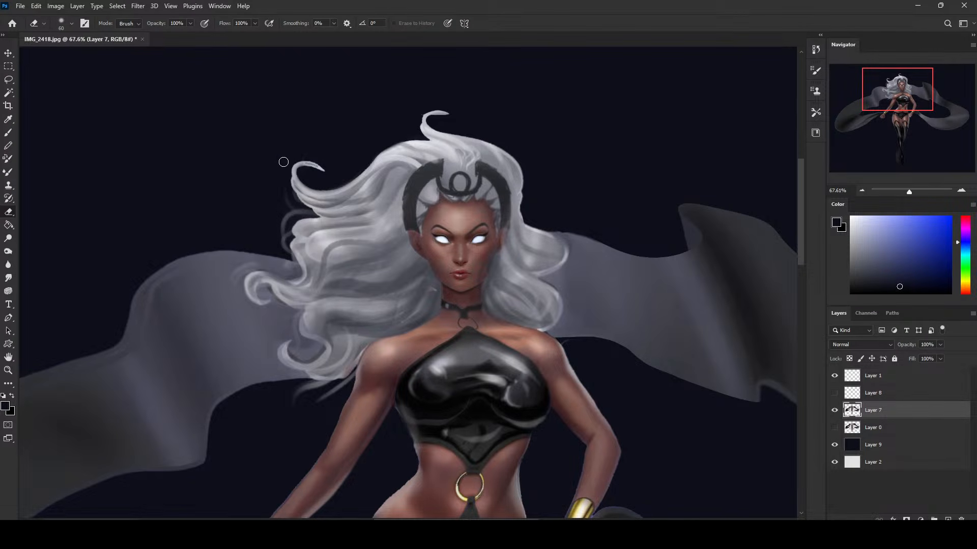
pyautogui.moveTo(292, 209)
pyautogui.mouseDown()
pyautogui.moveTo(304, 196)
pyautogui.moveTo(284, 218)
pyautogui.moveTo(284, 243)
pyautogui.moveTo(286, 227)
pyautogui.mouseUp()
pyautogui.scroll(-5, 625, 327)
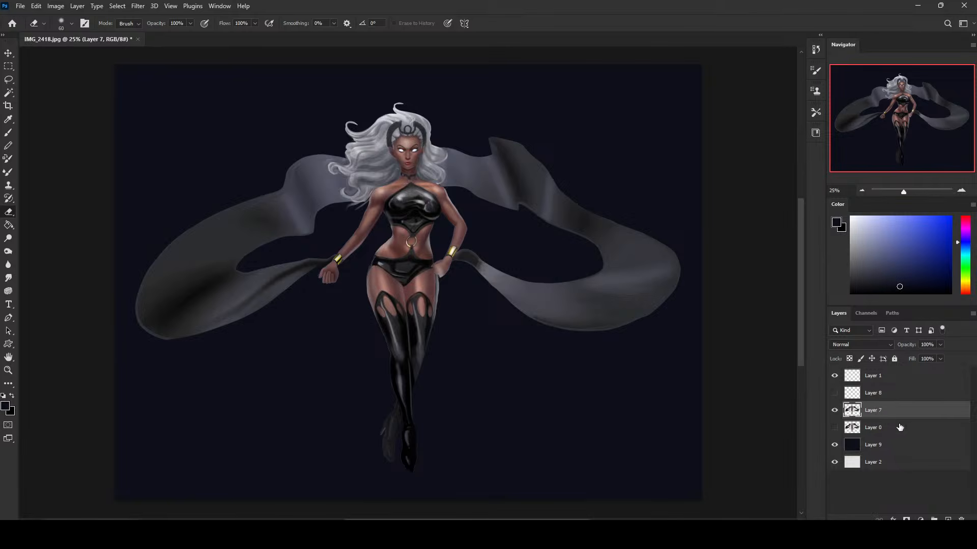
# Add a new Soft Light layer at the top of the layer stack and choose a light periwinkle blue as the foreground colour.
pyautogui.click(947, 520)
pyautogui.click(850, 345)
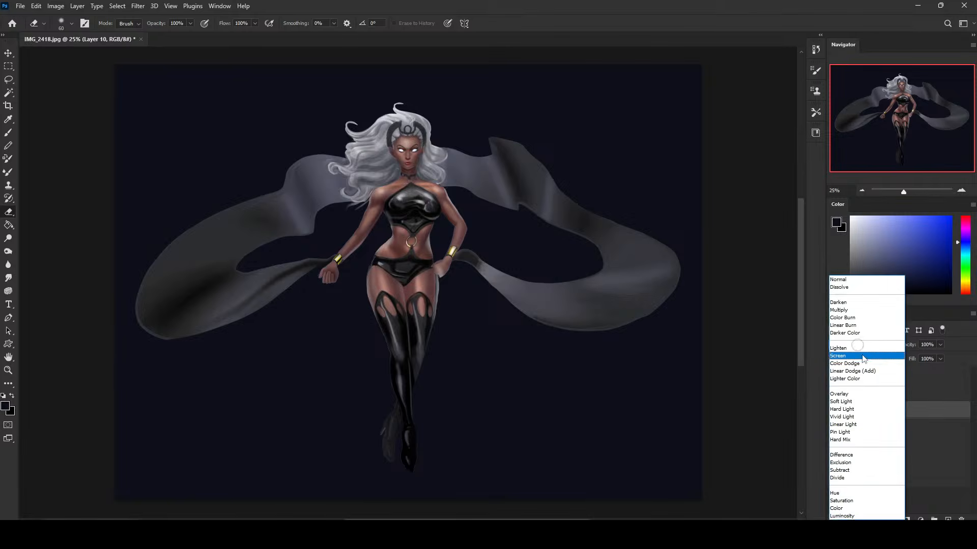
pyautogui.click(850, 402)
pyautogui.click(883, 234)
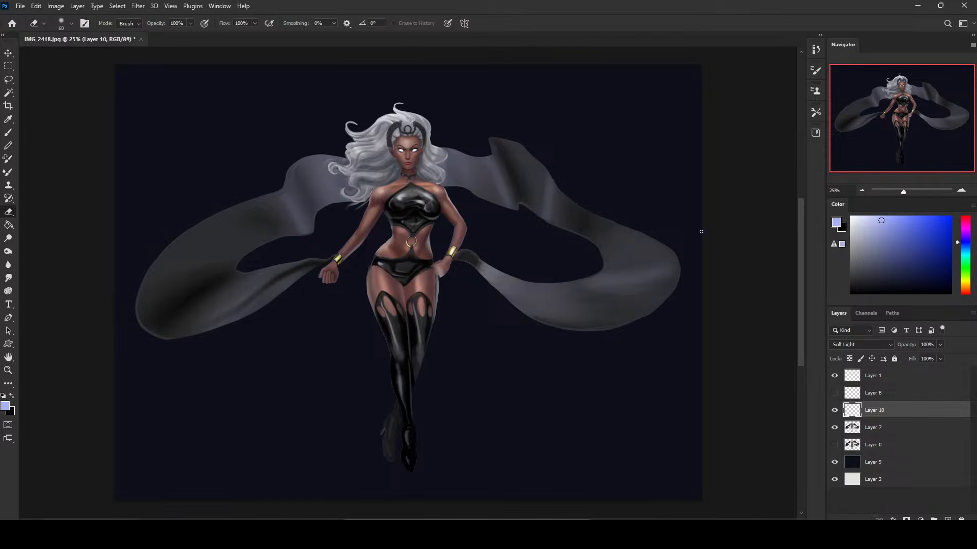
pyautogui.rightClick(529, 240)
pyautogui.doubleClick(565, 328)
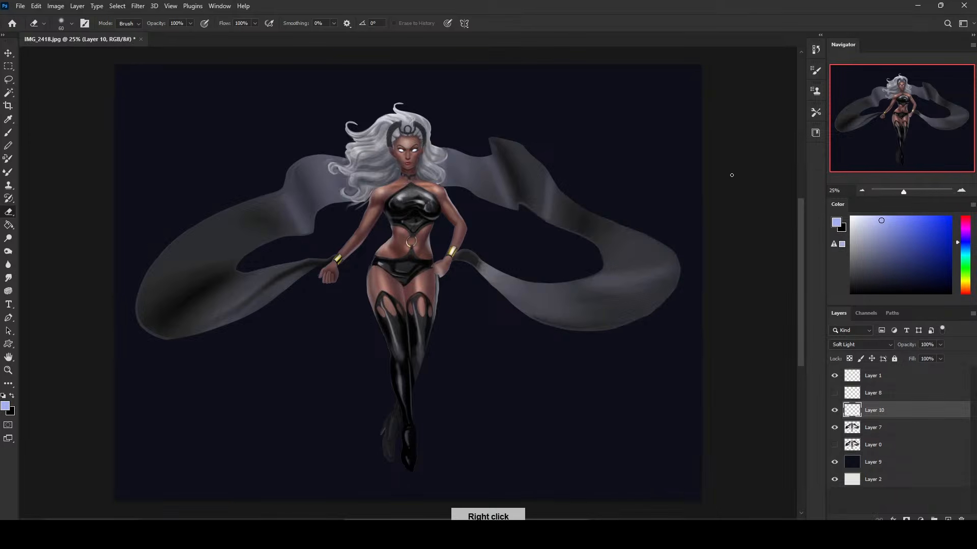
pyautogui.press(']')
pyautogui.press(']')
pyautogui.press(']')
pyautogui.press(']')
pyautogui.press(']')
pyautogui.press(']')
pyautogui.press(']')
pyautogui.press(']')
pyautogui.press(']')
pyautogui.press(']')
pyautogui.press(']')
pyautogui.press(']')
pyautogui.press(']')
pyautogui.press(']')
pyautogui.press(']')
pyautogui.press(']')
pyautogui.press(']')
pyautogui.press(']')
pyautogui.press(']')
pyautogui.press(']')
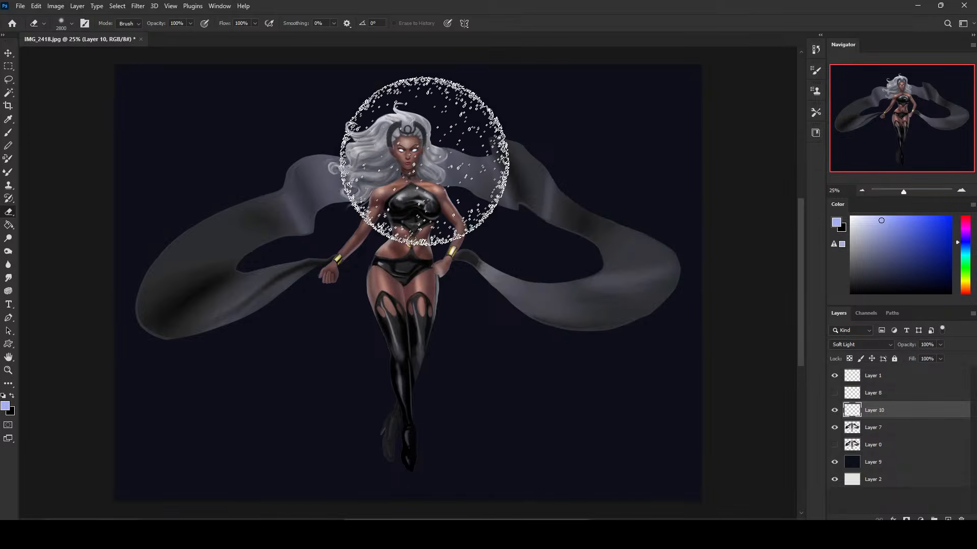
pyautogui.hotkey('ctrl', '-')
pyautogui.press('[')
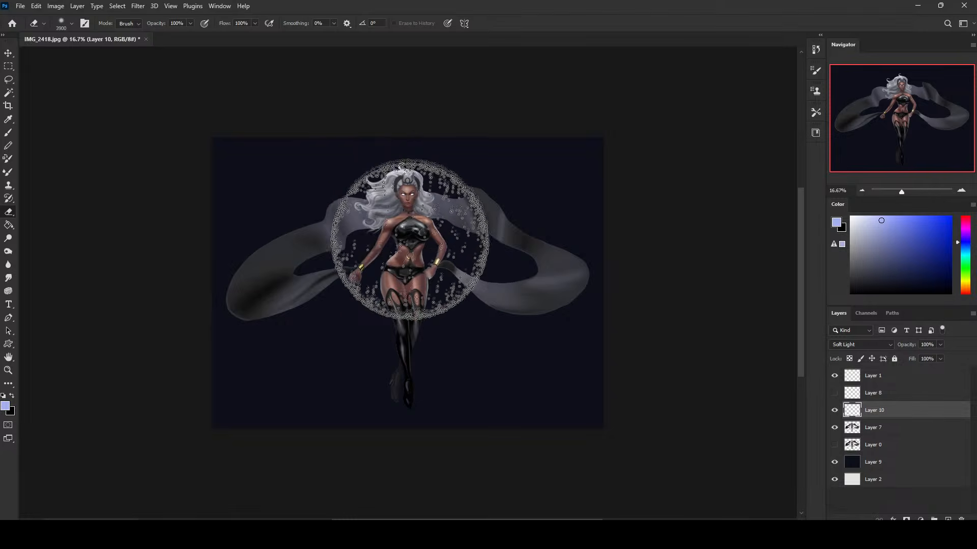
pyautogui.moveTo(916, 410); pyautogui.dragTo(908, 370)
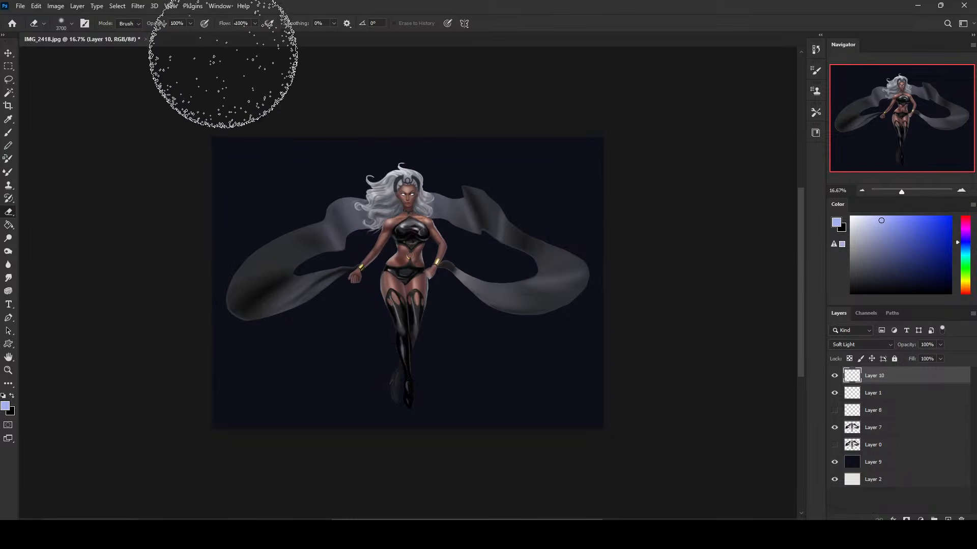
# Paint a soft blue glow around the legs on the Soft Light layer with a soft brush enlarged to about 3800 px.
pyautogui.press('b')
pyautogui.rightClick(446, 203)
pyautogui.click(475, 327)
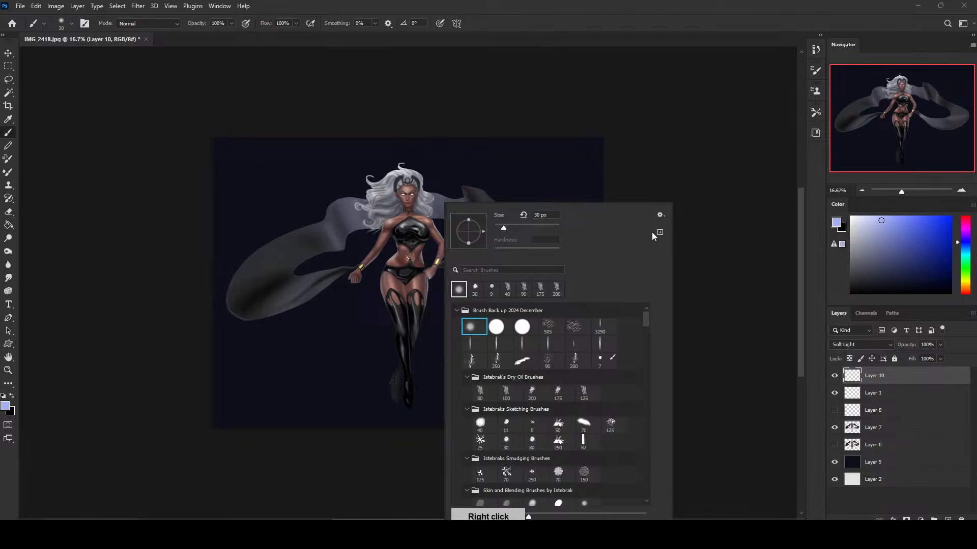
pyautogui.click(710, 202)
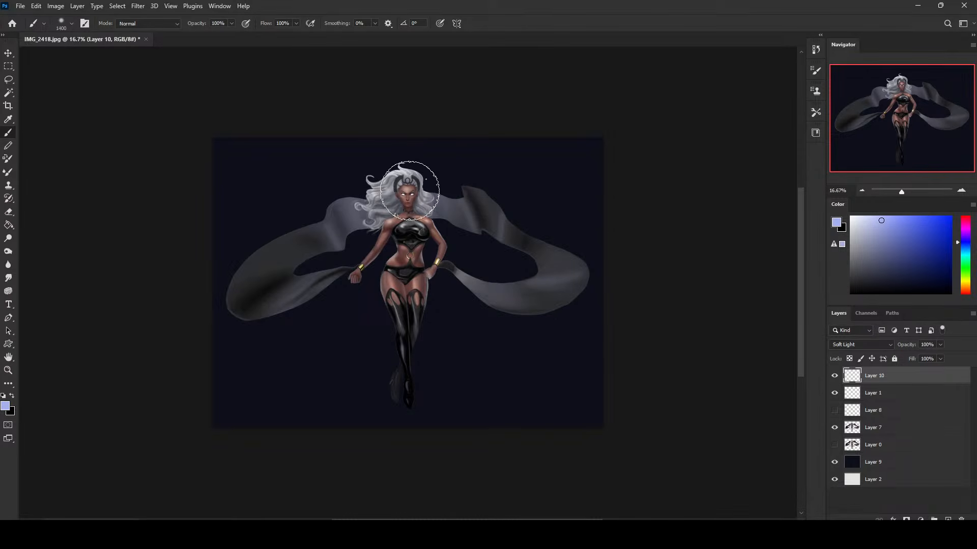
pyautogui.press(']')
pyautogui.press(']')
pyautogui.press(']')
pyautogui.press(']')
pyautogui.press(']')
pyautogui.press(']')
pyautogui.press(']')
pyautogui.press(']')
pyautogui.press(']')
pyautogui.press(']')
pyautogui.press(']')
pyautogui.press(']')
pyautogui.press(']')
pyautogui.press(']')
pyautogui.press(']')
pyautogui.press(']')
pyautogui.press(']')
pyautogui.press(']')
pyautogui.press(']')
pyautogui.press(']')
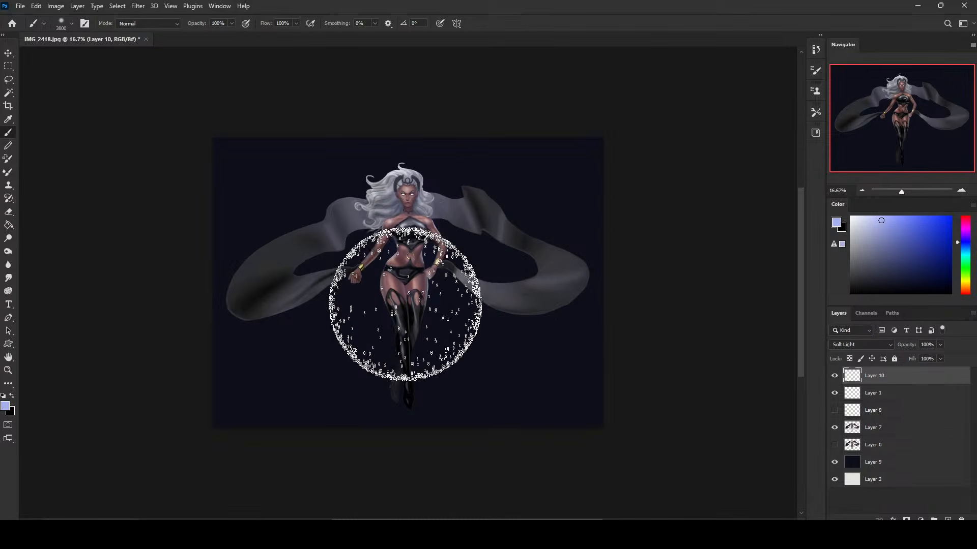
pyautogui.moveTo(406, 361)
pyautogui.mouseDown()
pyautogui.moveTo(425, 220)
pyautogui.moveTo(407, 292)
pyautogui.moveTo(412, 389)
pyautogui.mouseUp()
# Extend the soft blue glow around the head, torso and cape, gradually reducing the brush to 2700 px.
pyautogui.press('[')
pyautogui.press('[')
pyautogui.press('[')
pyautogui.press('[')
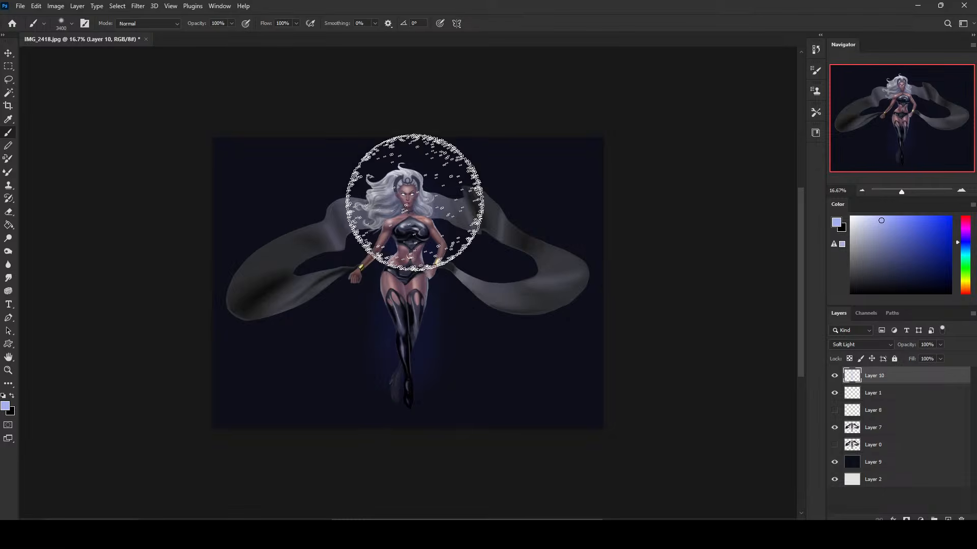
pyautogui.press('[')
pyautogui.press('[')
pyautogui.press('[')
pyautogui.press('[')
pyautogui.press('[')
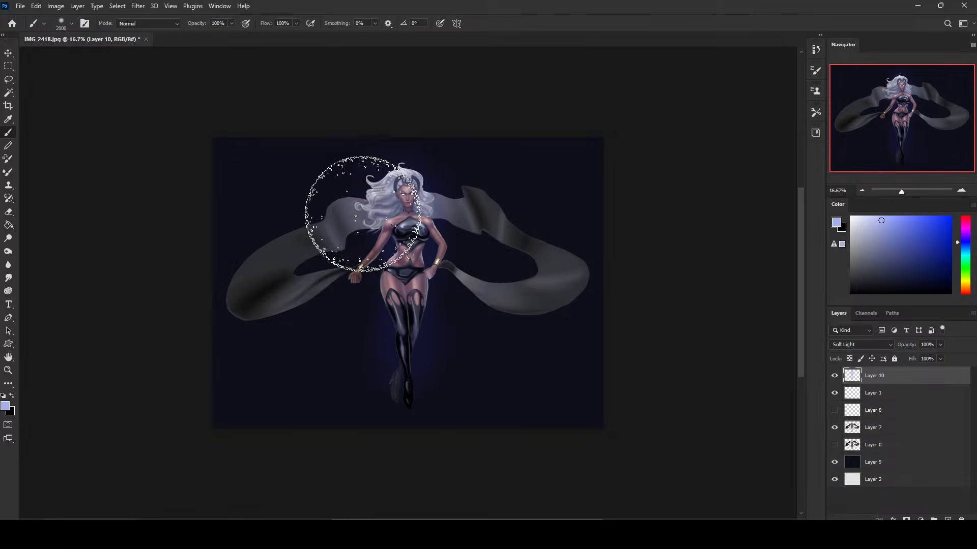
pyautogui.press('[')
pyautogui.moveTo(363, 214)
pyautogui.mouseDown()
pyautogui.moveTo(263, 271)
pyautogui.moveTo(260, 302)
pyautogui.moveTo(416, 272)
pyautogui.moveTo(534, 299)
pyautogui.moveTo(465, 215)
pyautogui.moveTo(461, 86)
pyautogui.moveTo(437, 245)
pyautogui.mouseUp()
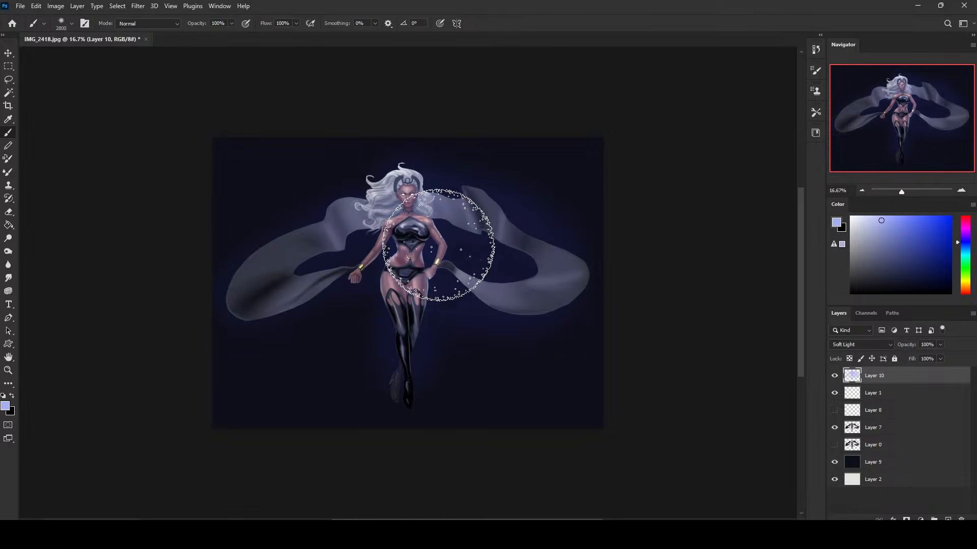
pyautogui.press('[')
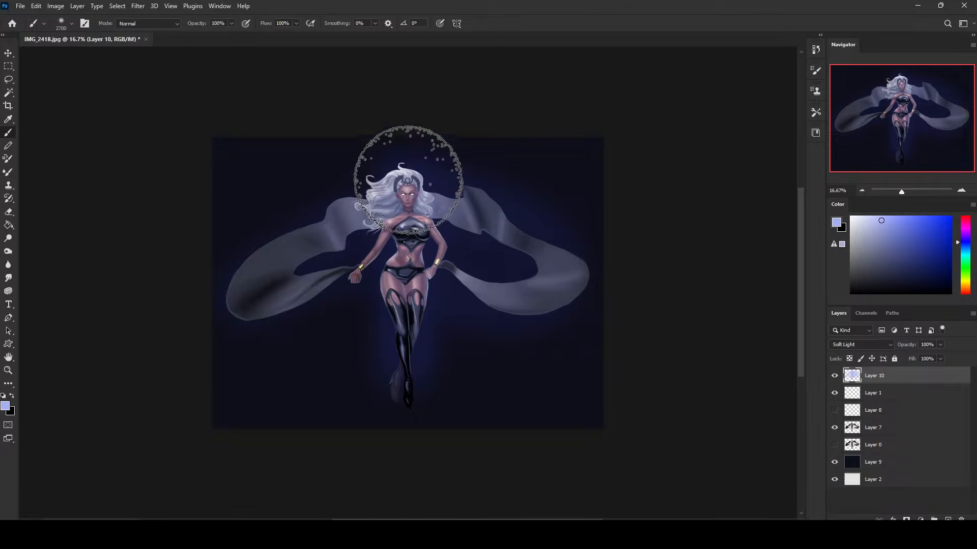
pyautogui.hotkey('ctrl', '+')
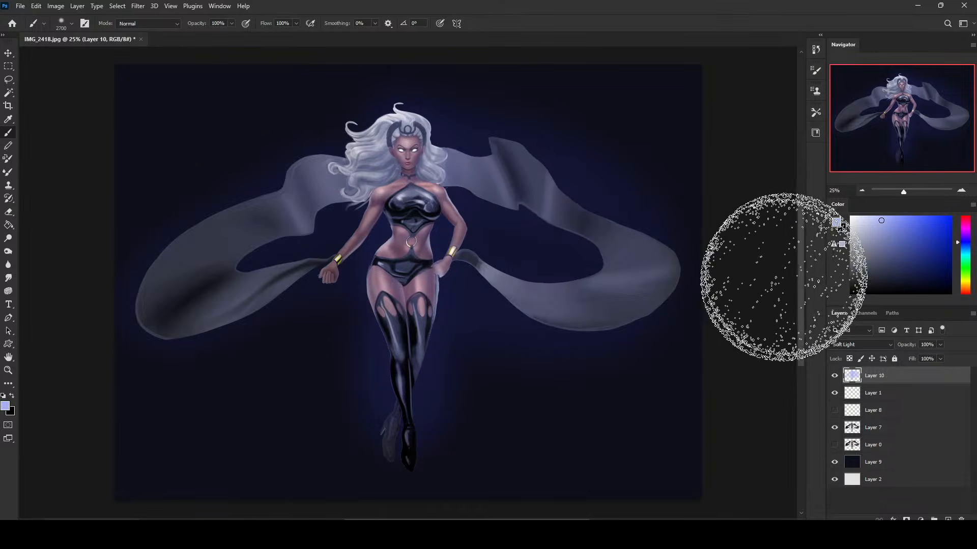
pyautogui.click(904, 432)
pyautogui.press('l')
pyautogui.moveTo(270, 335)
pyautogui.mouseDown()
pyautogui.moveTo(255, 512)
pyautogui.moveTo(272, 333)
pyautogui.mouseUp()
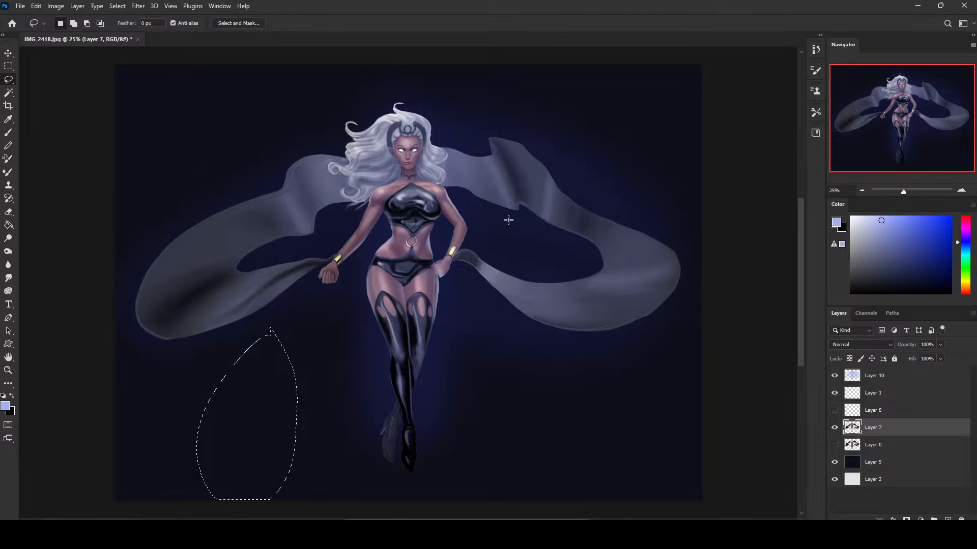
pyautogui.press('m')
pyautogui.rightClick(554, 202)
pyautogui.click(567, 207)
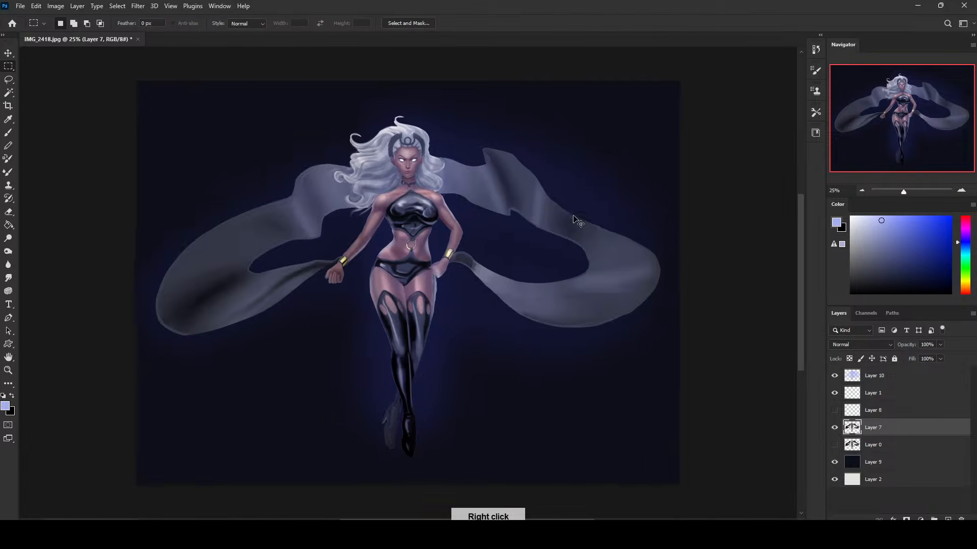
# Soften the excess glow on the Soft Light layer around the lower part of the figure with a 3700 px eraser.
pyautogui.hotkey('ctrl', '-')
pyautogui.press('e')
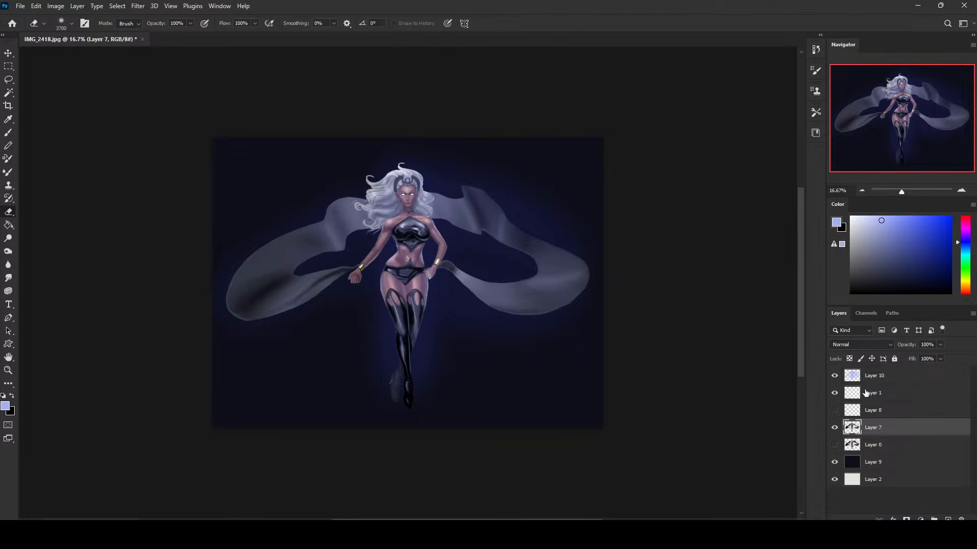
pyautogui.click(879, 377)
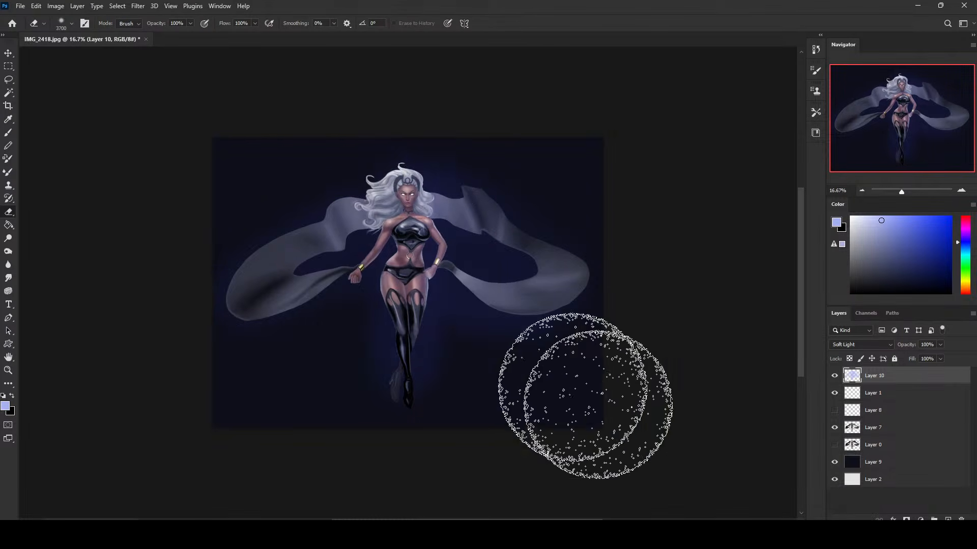
# Add a new layer directly above Layer 0 and choose a slightly paler periwinkle blue for the brush.
pyautogui.click(903, 445)
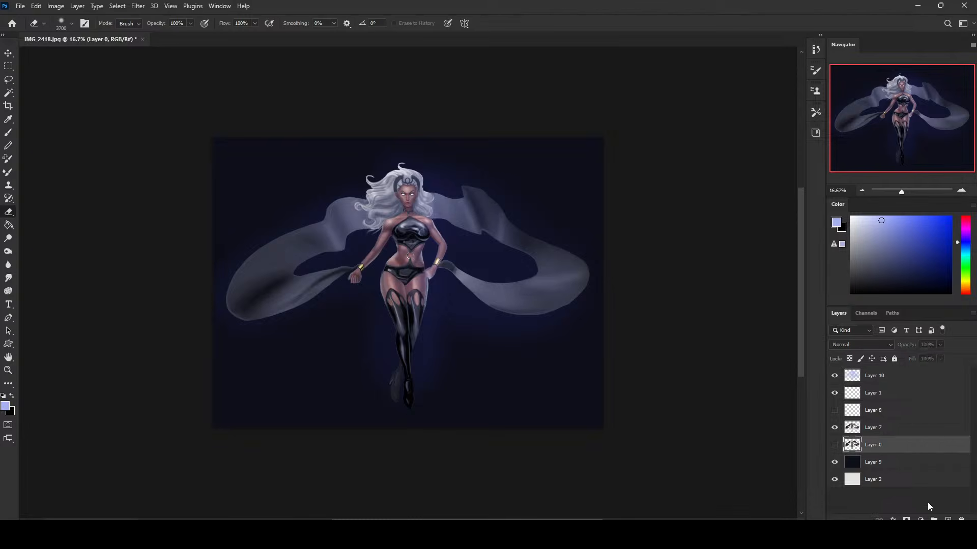
pyautogui.hotkey('ctrl', 'shift', 'alt', 'n')
pyautogui.click(877, 217)
pyautogui.press('b')
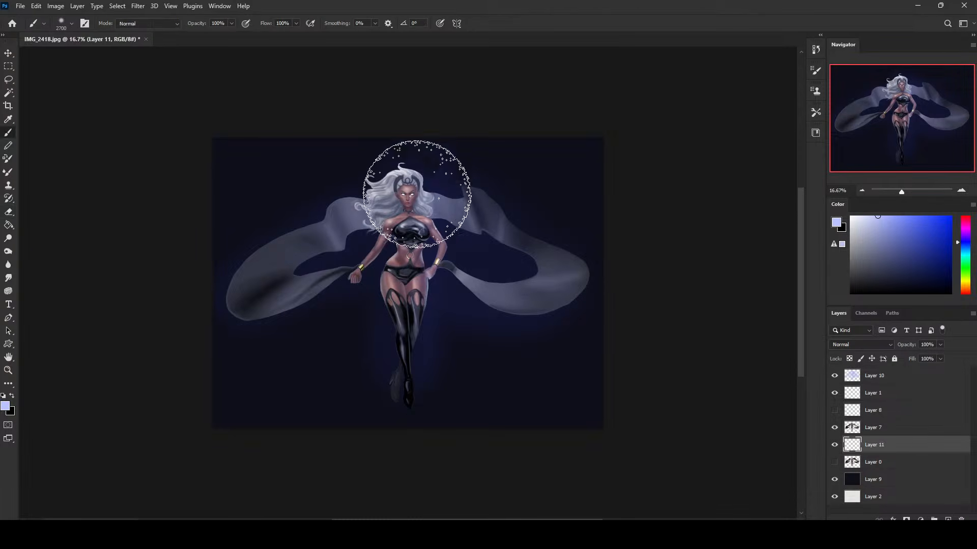
# Try painting a pale blue glow behind the head and body, first at full brush opacity and again at 38%.
pyautogui.moveTo(416, 195); pyautogui.dragTo(409, 274)
pyautogui.hotkey('ctrl', 'z')
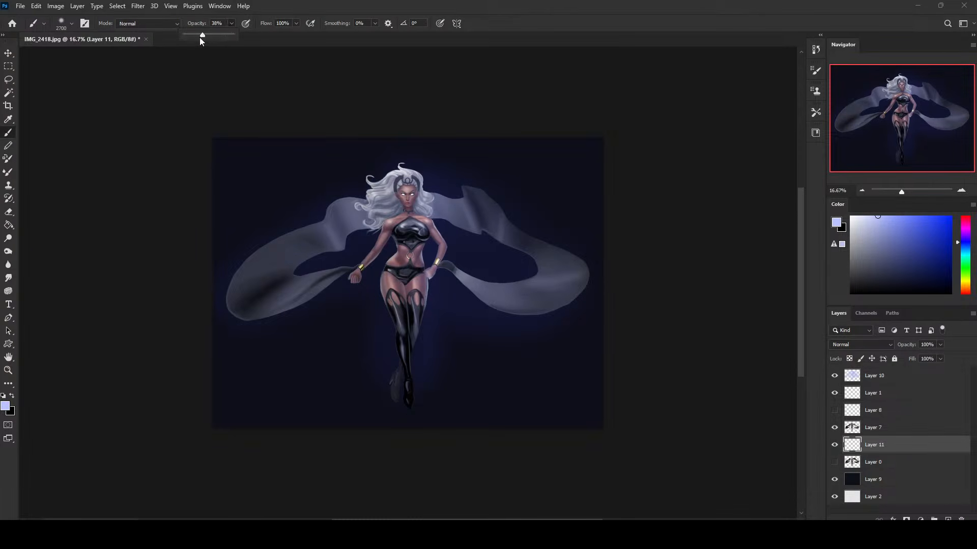
pyautogui.click(397, 199)
pyautogui.moveTo(399, 198); pyautogui.dragTo(402, 334)
pyautogui.hotkey('ctrl', 'z')
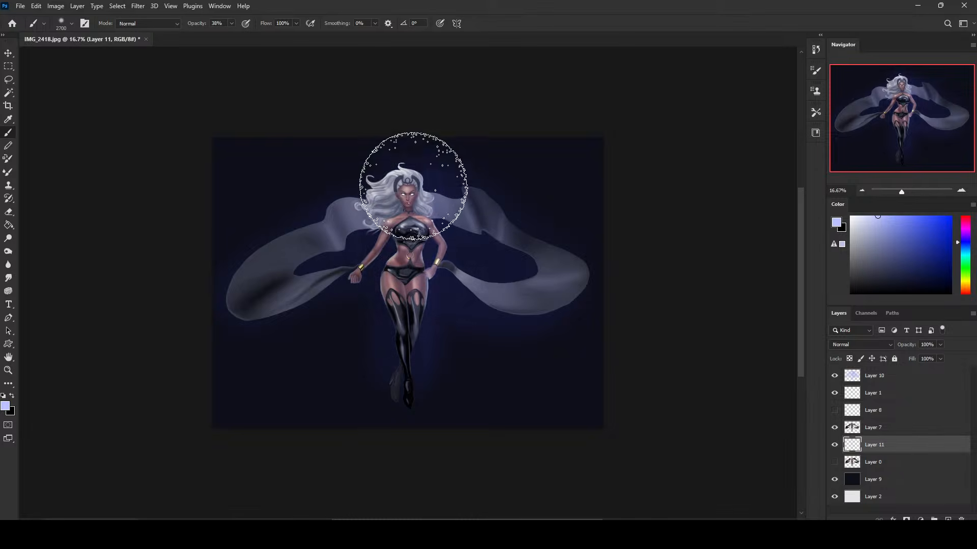
pyautogui.moveTo(413, 185); pyautogui.dragTo(386, 219)
pyautogui.hotkey('ctrl', 'z')
# Paint a faint pale blue glow behind the head and body on Layer 11 with the brush at 13% opacity.
pyautogui.click(221, 36)
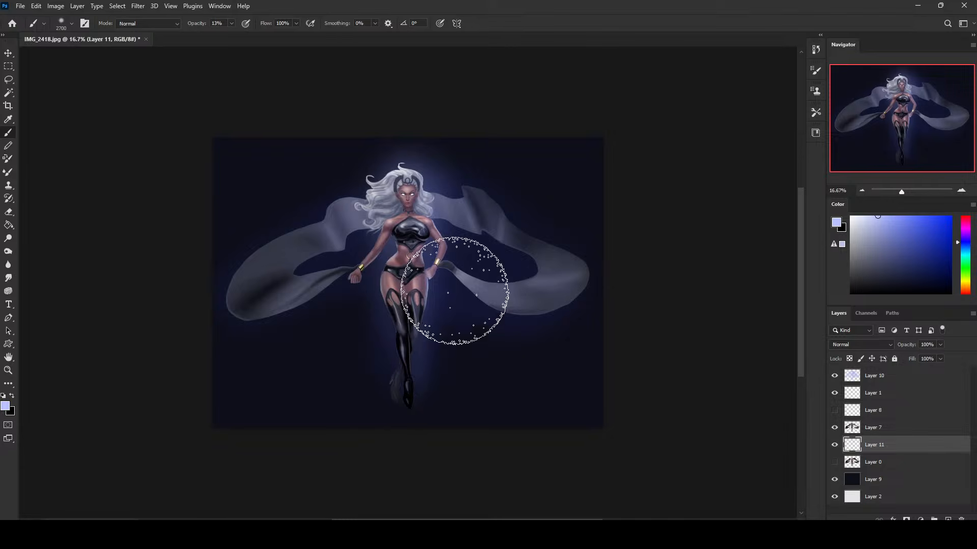
# Touch up the figure's edges around the waist on Layer 11 with sampled tones, using a small brush reduced to 45 px.
pyautogui.press('z')
pyautogui.moveTo(349, 174)
pyautogui.mouseDown()
pyautogui.moveTo(475, 300)
pyautogui.moveTo(473, 328)
pyautogui.mouseUp()
pyautogui.press('b')
pyautogui.keyDown('alt'); pyautogui.click(367, 286); pyautogui.keyUp('alt')
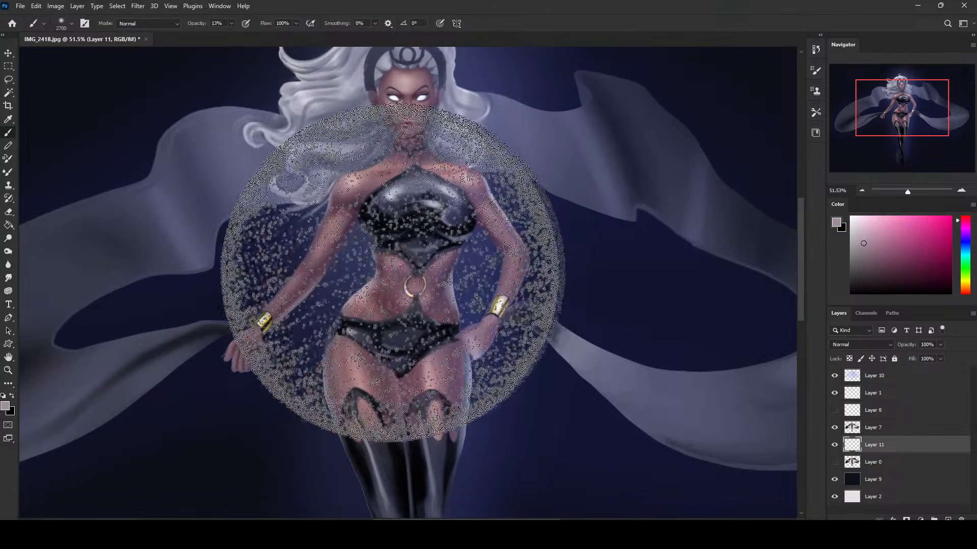
pyautogui.press('[')
pyautogui.press('[')
pyautogui.press('[')
pyautogui.press('[')
pyautogui.press('[')
pyautogui.press('[')
pyautogui.press('[')
pyautogui.press('[')
pyautogui.press('[')
pyautogui.press('[')
pyautogui.press('[')
pyautogui.press('[')
pyautogui.press('[')
pyautogui.press('[')
pyautogui.press('[')
pyautogui.press('[')
pyautogui.press('[')
pyautogui.press('[')
pyautogui.press('[')
pyautogui.press('[')
pyautogui.press('[')
pyautogui.press('[')
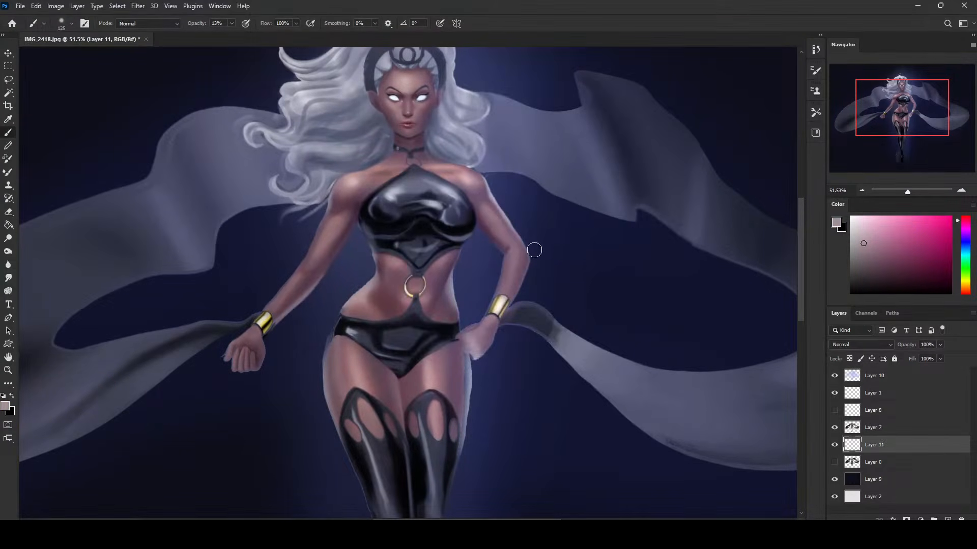
pyautogui.keyDown('alt'); pyautogui.click(371, 285); pyautogui.keyUp('alt')
pyautogui.moveTo(372, 285)
pyautogui.keyDown('alt'); pyautogui.mouseDown()
pyautogui.moveTo(357, 296)
pyautogui.moveTo(378, 272)
pyautogui.mouseUp(); pyautogui.keyUp('alt')
pyautogui.keyDown('alt'); pyautogui.click(449, 285); pyautogui.keyUp('alt')
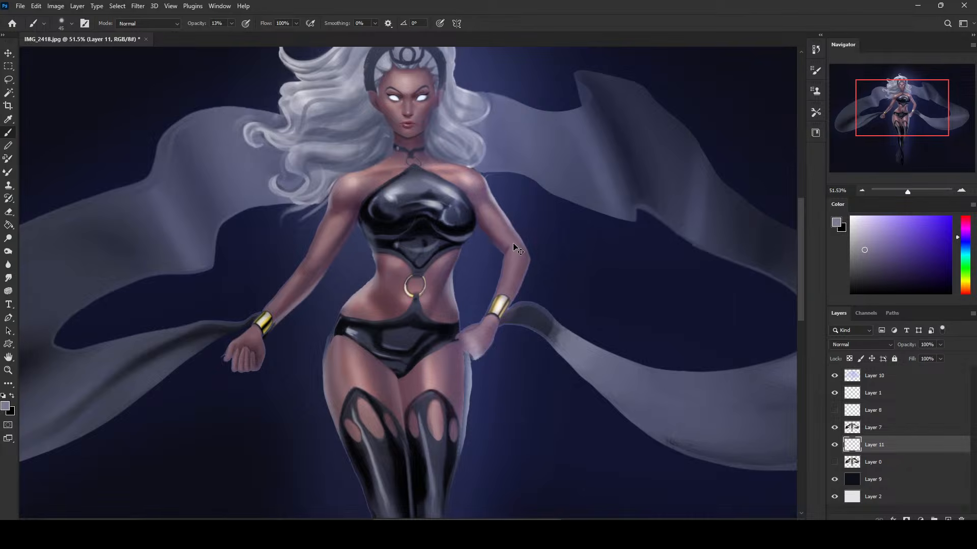
# Choose a light violet colour, then add a new layer above Layer 10 and set its blending mode to Color Dodge.
pyautogui.scroll(-3, 517, 250)
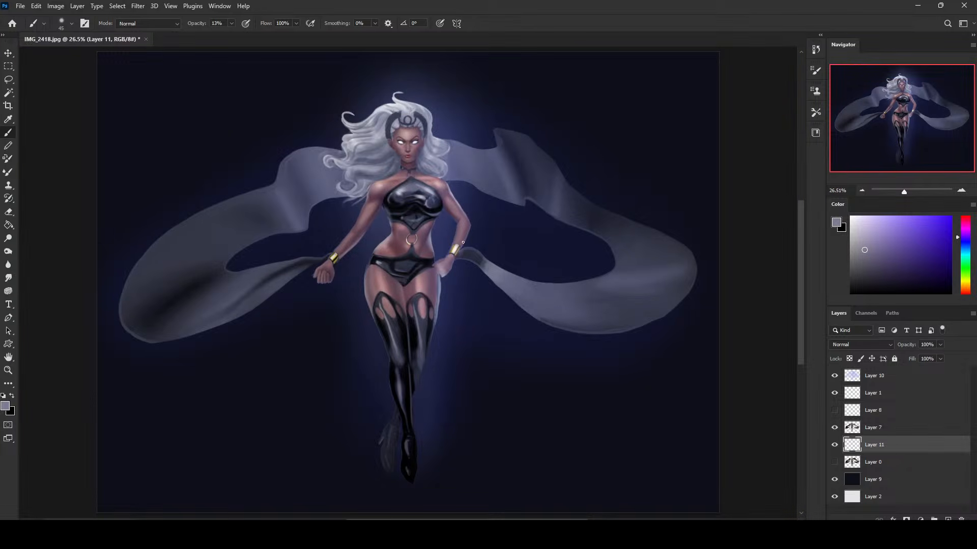
pyautogui.click(904, 381)
pyautogui.click(900, 216)
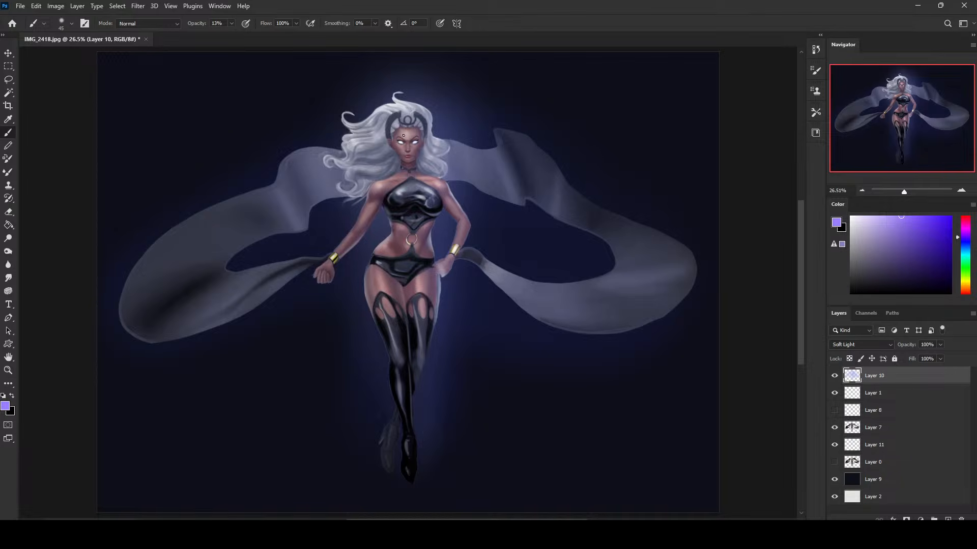
pyautogui.rightClick(522, 190)
pyautogui.click(762, 170)
pyautogui.click(948, 519)
pyautogui.click(867, 344)
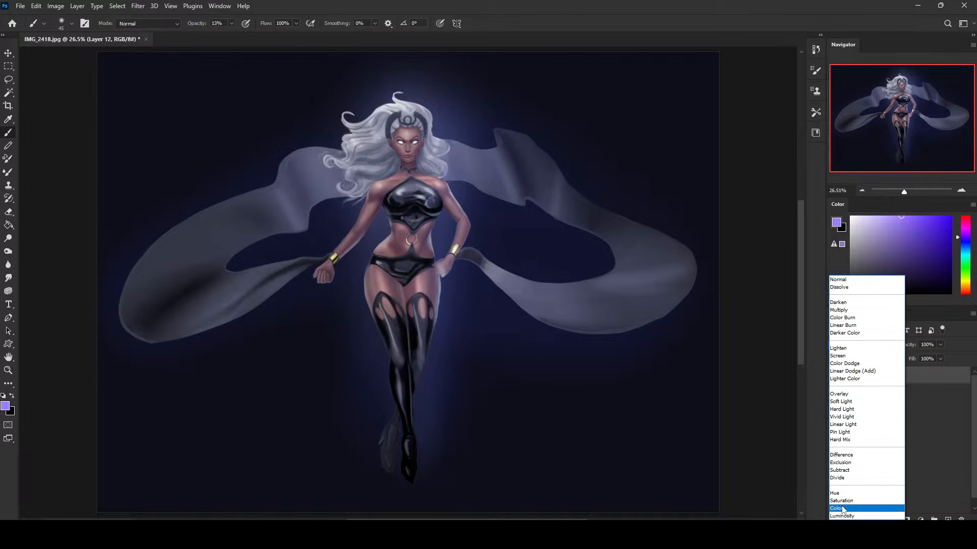
pyautogui.click(860, 366)
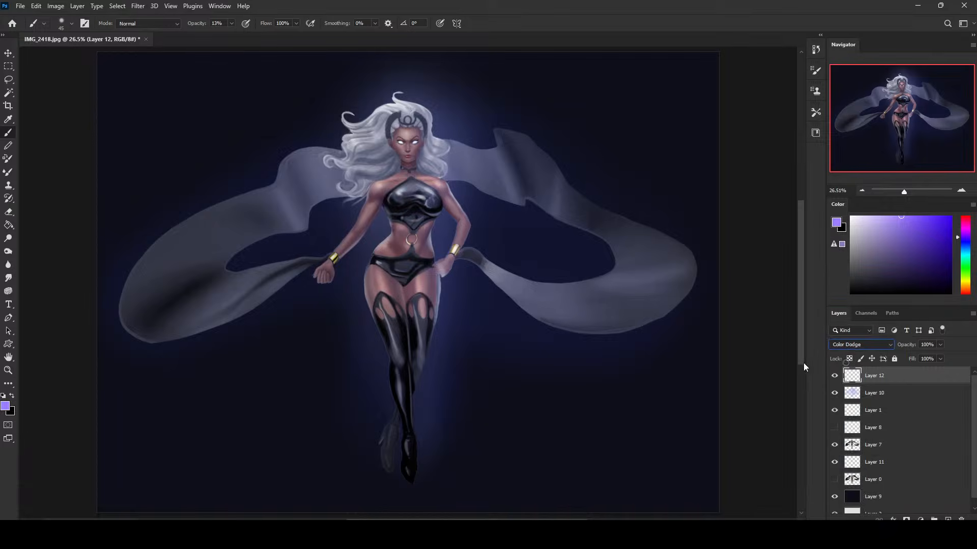
# Paint a saturated blue glow over the eyes on Layer 12 with a 200 px soft brush at 66% opacity, and add a new layer above.
pyautogui.rightClick(561, 249)
pyautogui.click(727, 176)
pyautogui.press(']')
pyautogui.click(966, 242)
pyautogui.click(965, 243)
pyautogui.click(937, 217)
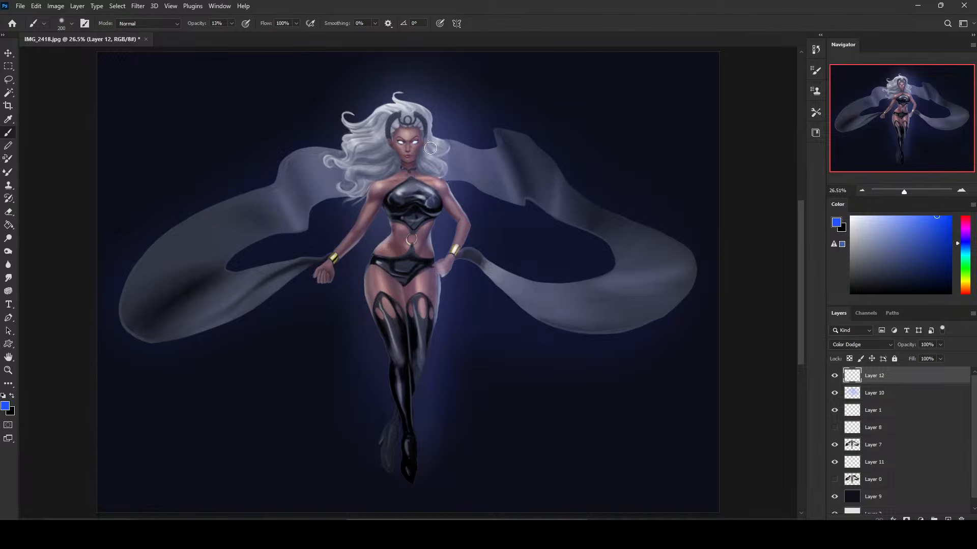
pyautogui.moveTo(417, 143); pyautogui.dragTo(421, 140)
pyautogui.click(231, 24)
pyautogui.moveTo(232, 35); pyautogui.dragTo(257, 35)
pyautogui.click(402, 144)
pyautogui.moveTo(403, 144); pyautogui.dragTo(397, 144)
pyautogui.hotkey('ctrl', 'shift', 'alt', 'n')
pyautogui.press('d')
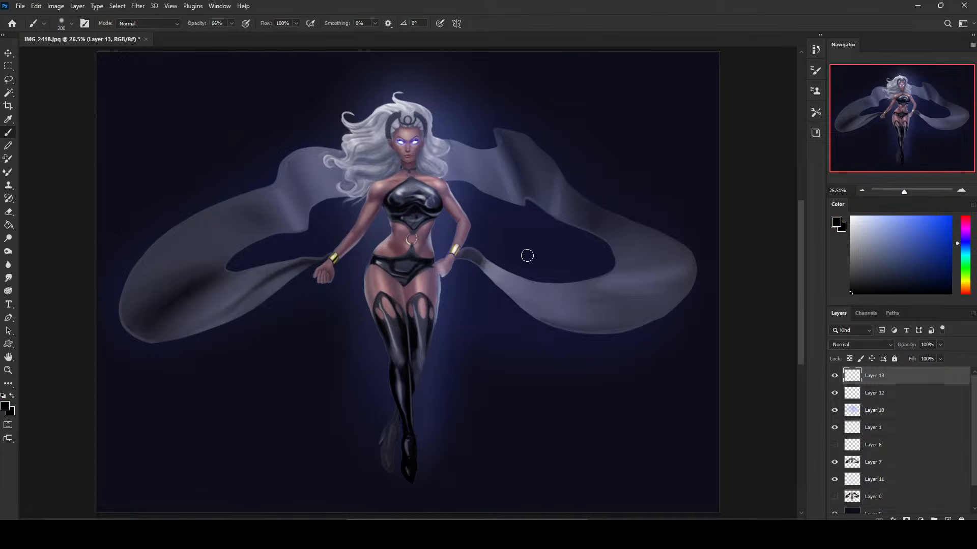
# Try painting black crossed straps over the chest on Layer 7 with a 30 px dry-oil brush at 100% opacity.
pyautogui.click(884, 465)
pyautogui.rightClick(470, 212)
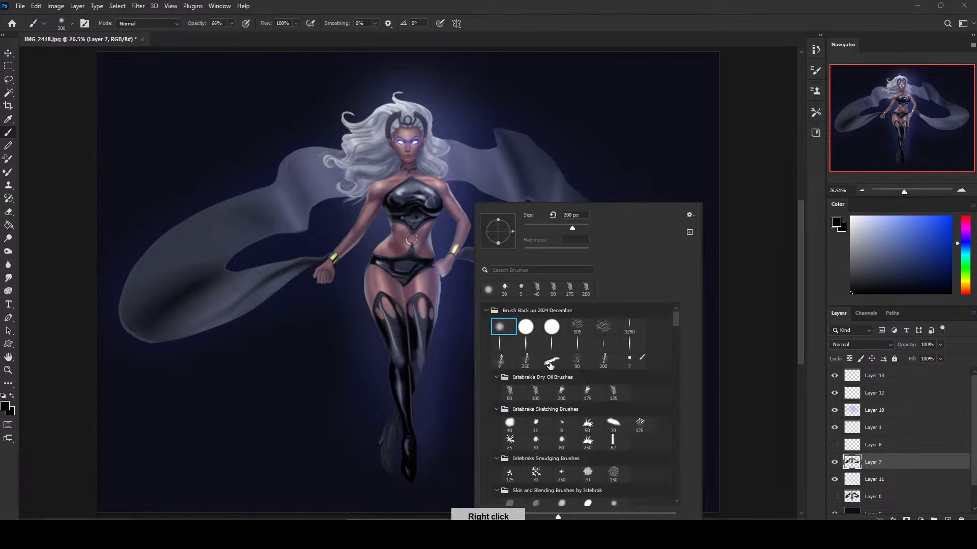
pyautogui.doubleClick(535, 440)
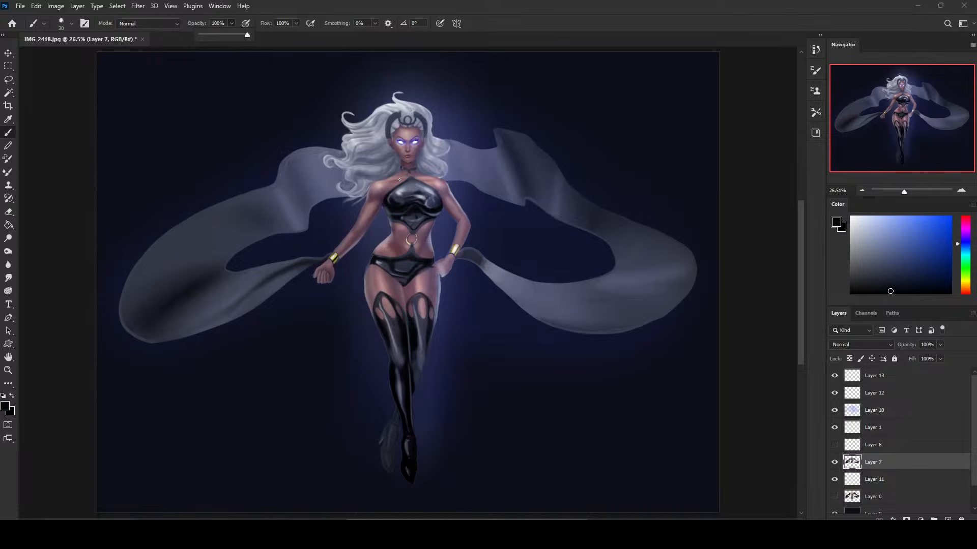
pyautogui.rightClick(506, 285)
pyautogui.click(563, 390)
pyautogui.click(540, 391)
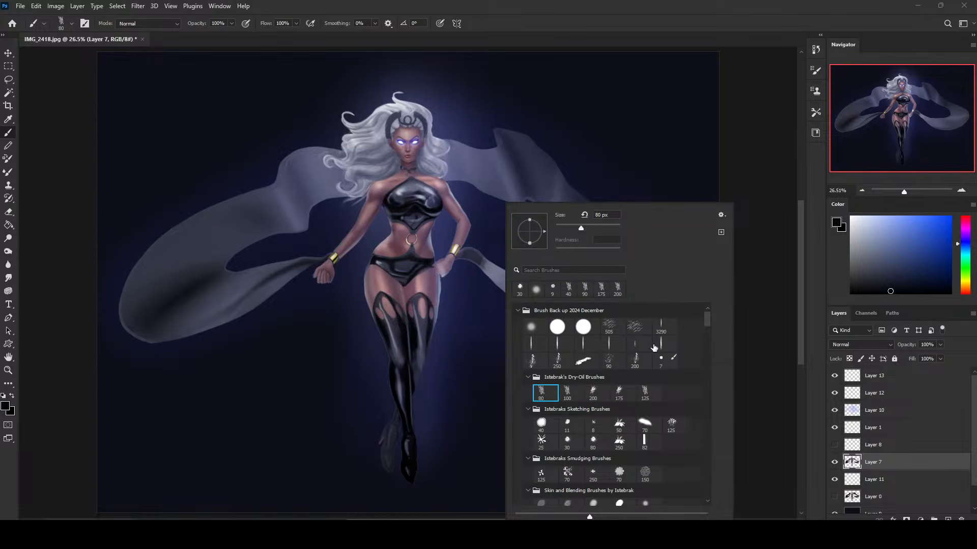
pyautogui.click(749, 306)
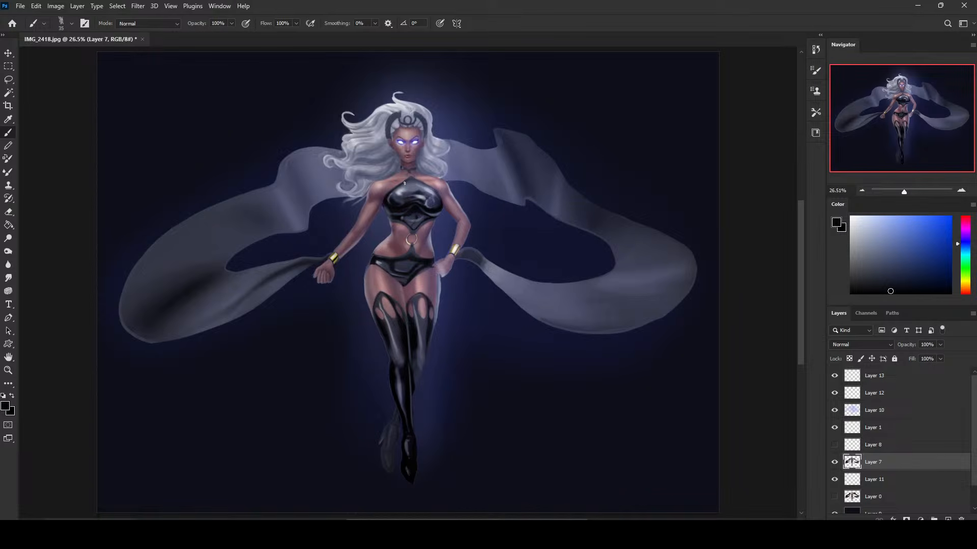
pyautogui.moveTo(404, 184); pyautogui.dragTo(422, 196)
# Set the foreground colour to a light yellow.
pyautogui.click(966, 284)
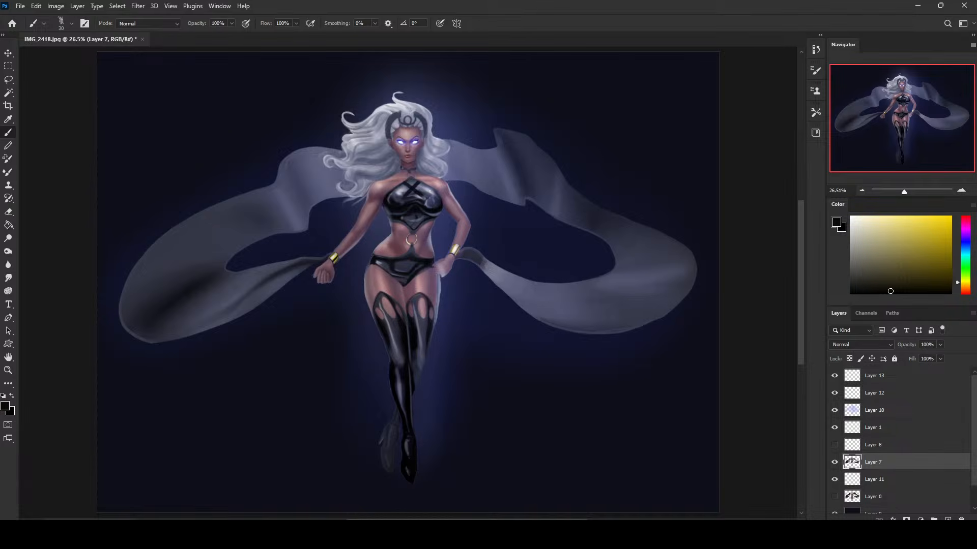
pyautogui.click(906, 221)
pyautogui.hotkey('ctrl', '-')
pyautogui.hotkey('ctrl', '-')
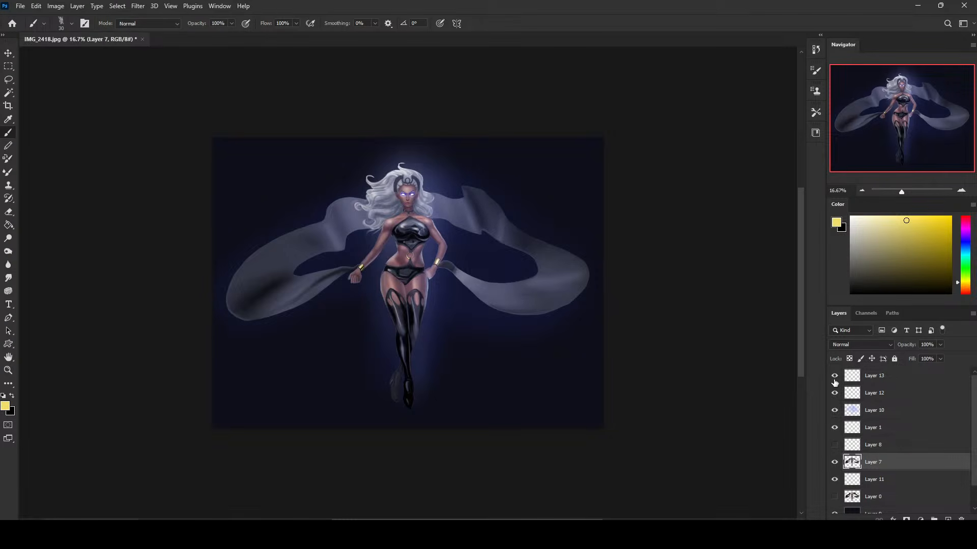
# Toggle the visibility of Layers 13, 12, 10 and 1 to examine what each adds to the figure over the dark background.
pyautogui.click(834, 377)
pyautogui.click(834, 393)
pyautogui.click(834, 393)
pyautogui.click(834, 394)
pyautogui.moveTo(970, 444); pyautogui.dragTo(971, 465)
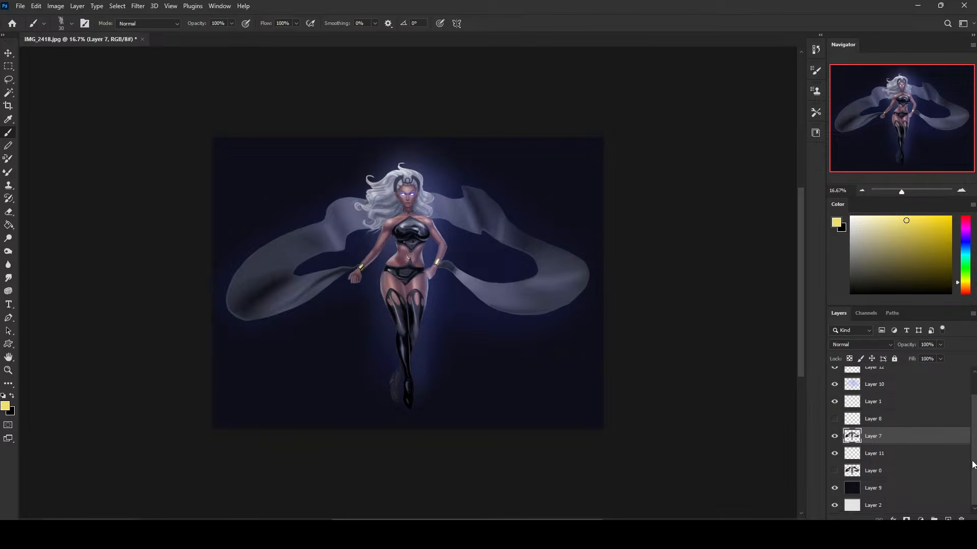
pyautogui.moveTo(969, 418); pyautogui.dragTo(973, 392)
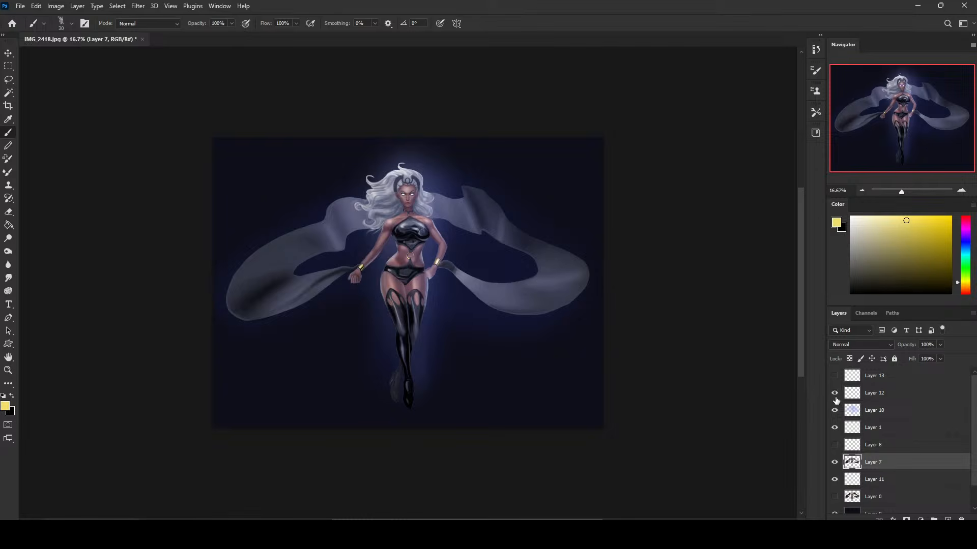
pyautogui.moveTo(838, 425); pyautogui.dragTo(835, 394)
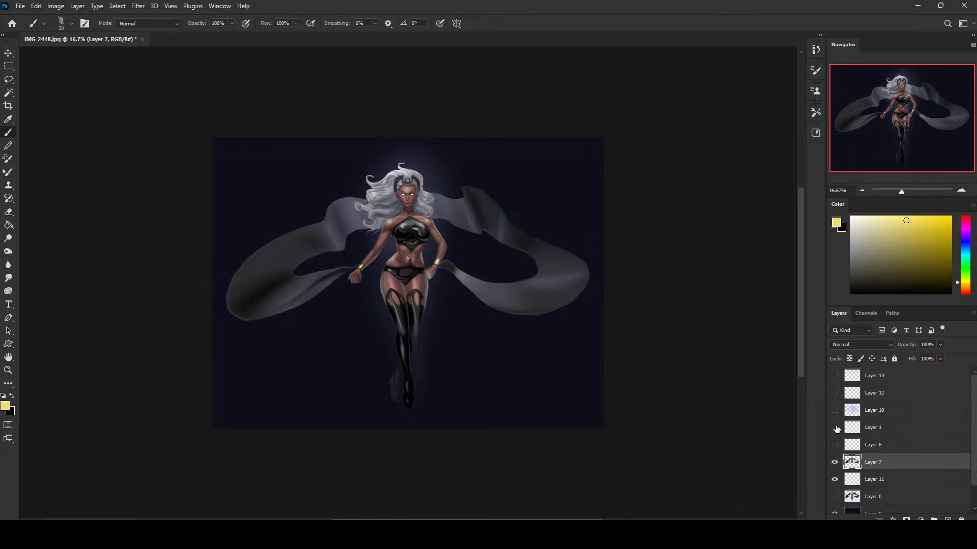
pyautogui.click(836, 429)
pyautogui.click(835, 411)
pyautogui.click(835, 411)
pyautogui.click(835, 394)
pyautogui.click(835, 394)
pyautogui.click(880, 396)
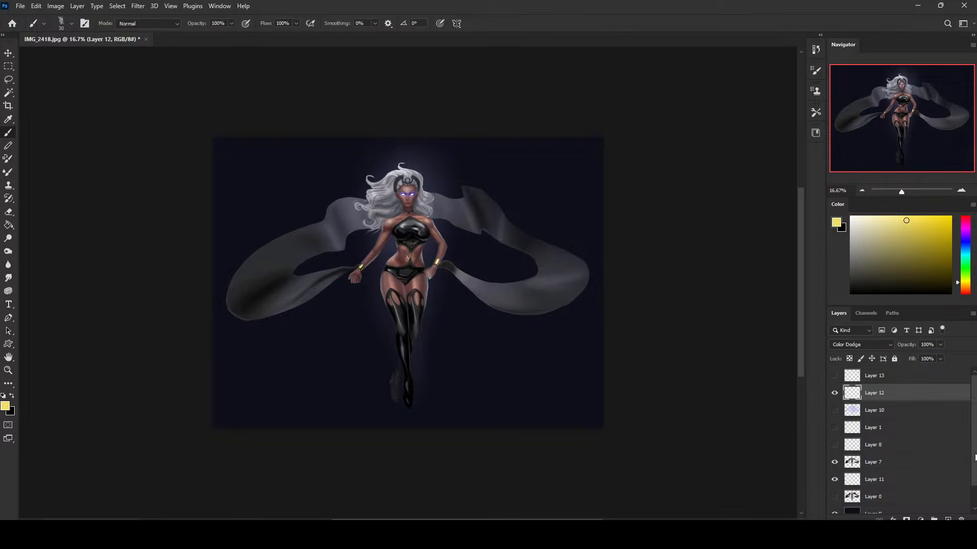
# Hide the dark Layer 9 and check the effect of Layers 10 and 8 over the light background.
pyautogui.scroll(-1, 901, 481)
pyautogui.click(834, 488)
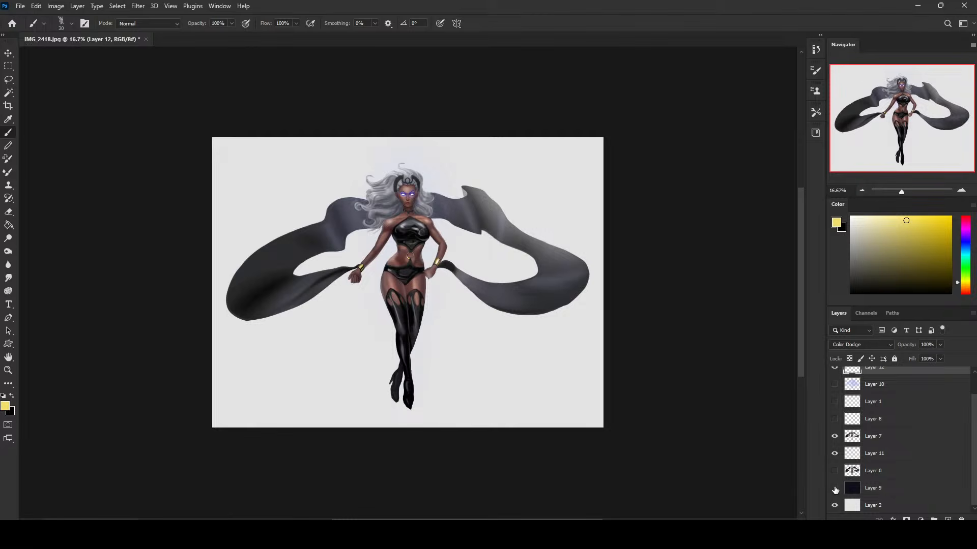
pyautogui.scroll(1, 946, 407)
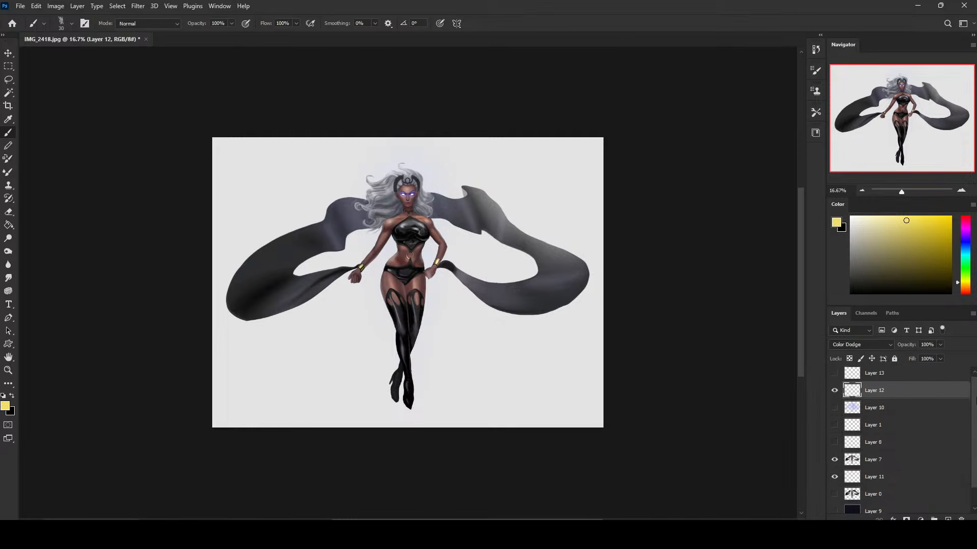
pyautogui.click(834, 410)
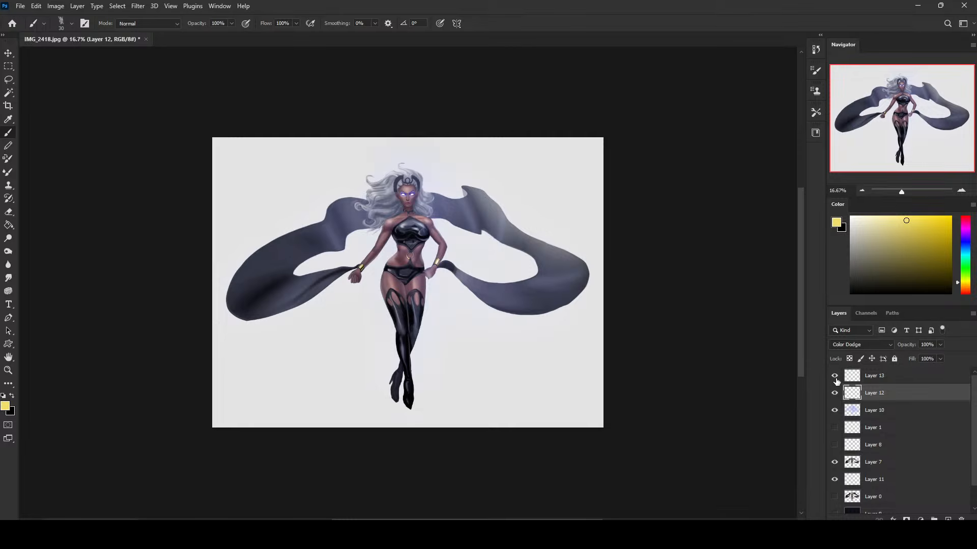
pyautogui.click(835, 446)
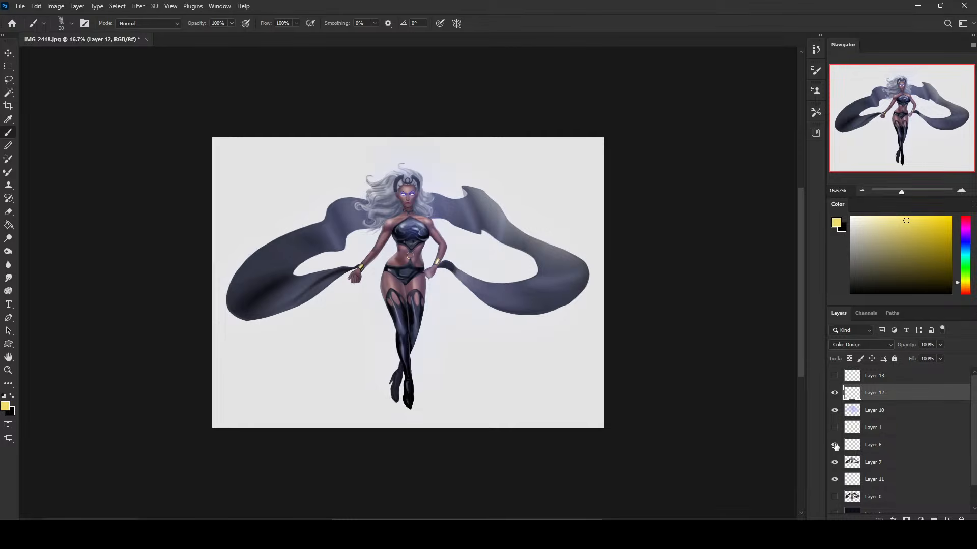
pyautogui.click(834, 445)
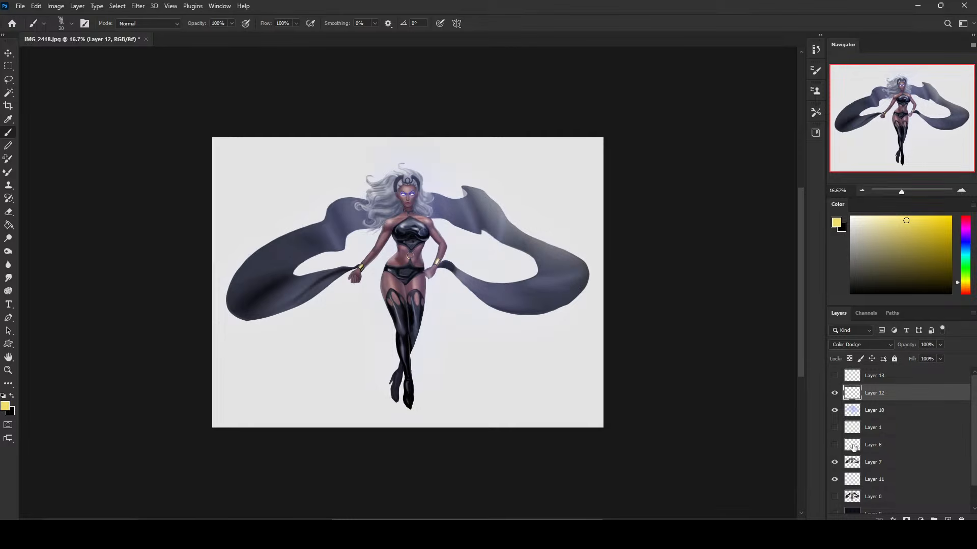
# Turn on Layer 8 and set its blending mode to Color.
pyautogui.click(853, 446)
pyautogui.click(834, 446)
pyautogui.click(866, 345)
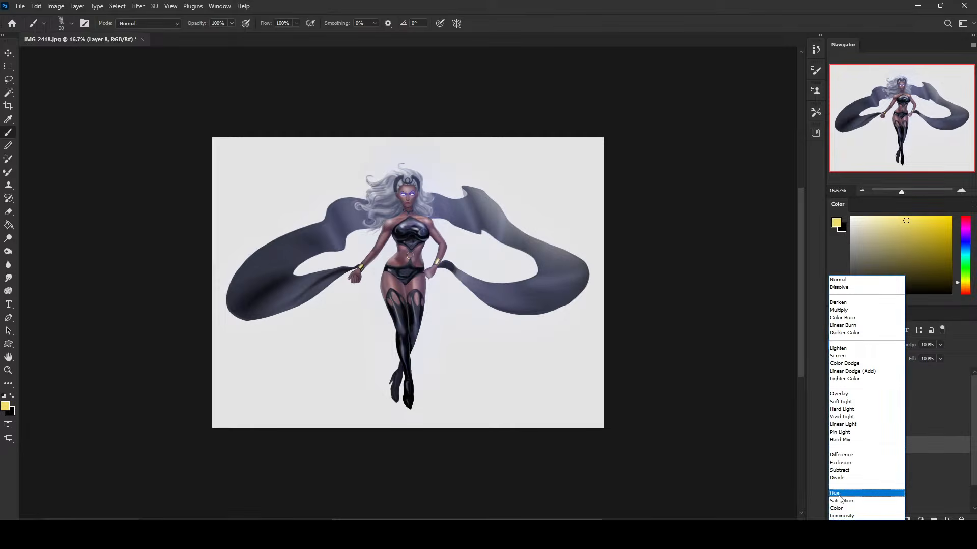
pyautogui.click(840, 492)
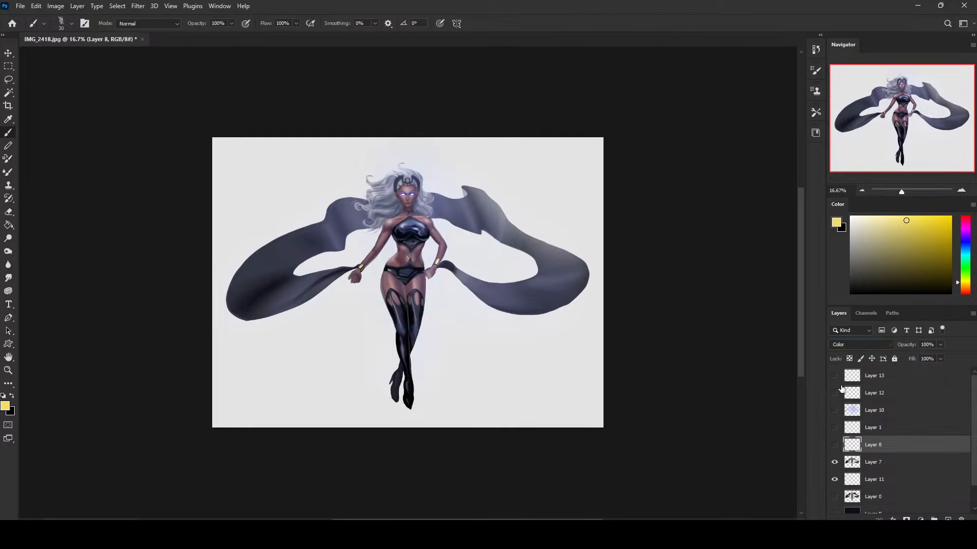
# Show Layers 8, 1, 10, 12 and 13, compare the image without Layers 12 and 10, and show the dark Layer 9 again.
pyautogui.hotkey('ctrl', '+')
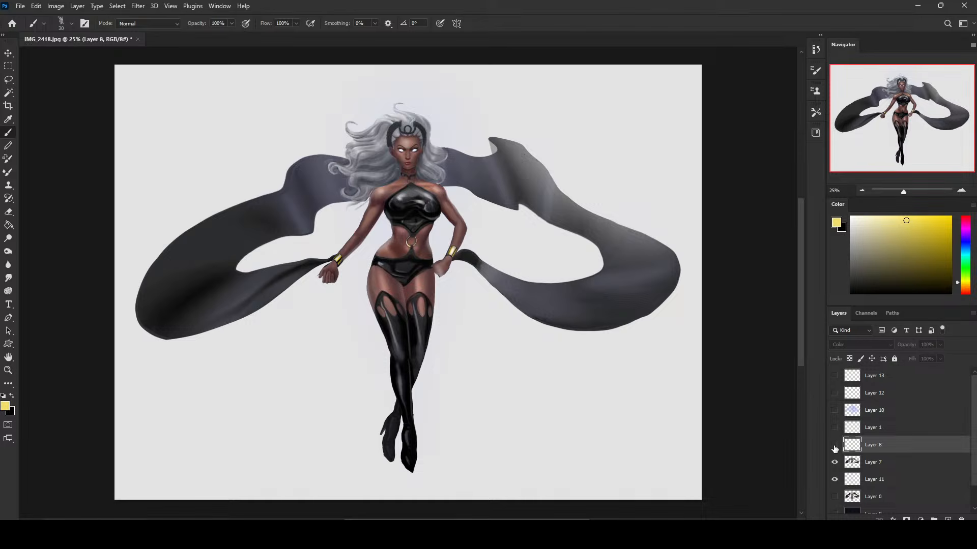
pyautogui.moveTo(834, 447); pyautogui.dragTo(840, 387)
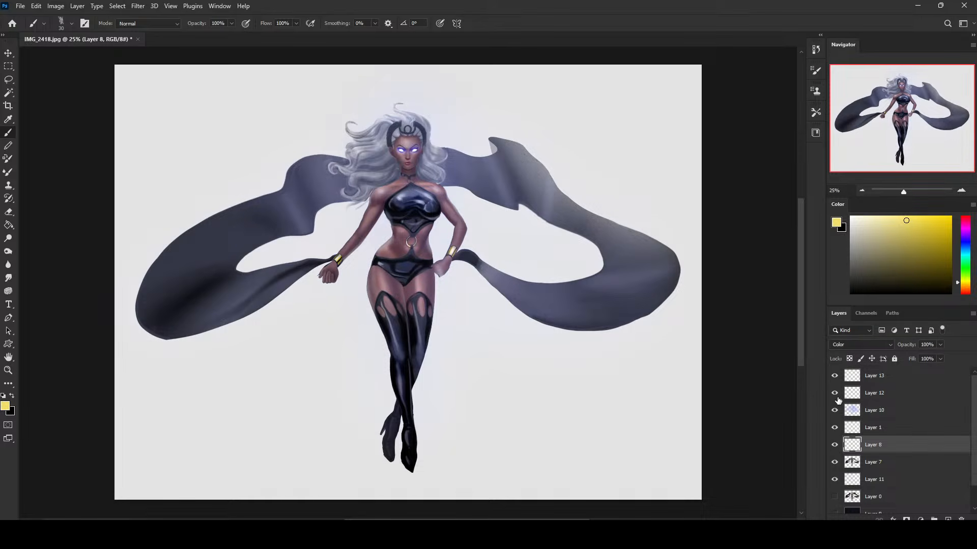
pyautogui.click(835, 393)
pyautogui.click(835, 392)
pyautogui.click(834, 411)
pyautogui.click(834, 411)
pyautogui.hotkey('ctrl', '-')
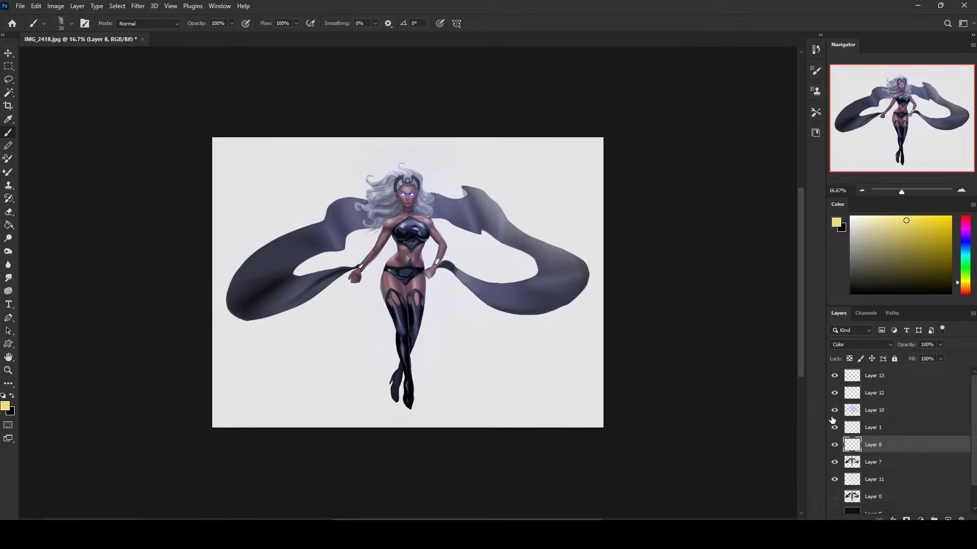
pyautogui.click(903, 503)
pyautogui.scroll(-1, 967, 490)
pyautogui.click(835, 488)
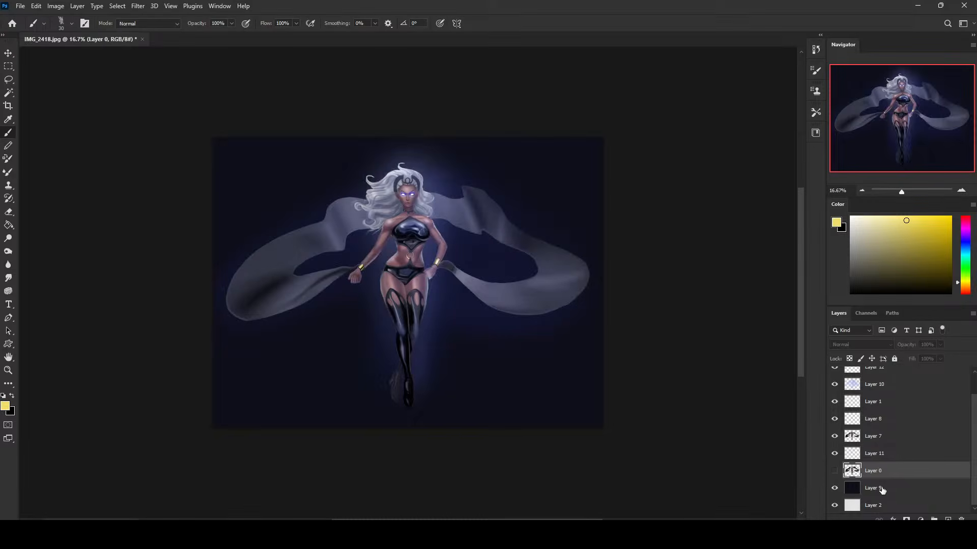
# Select the dark background Layer 9 and set up a soft Eraser enlarged to 5000 px.
pyautogui.click(880, 488)
pyautogui.press('e')
pyautogui.hotkey('alt', 'e')
pyautogui.press('Escape')
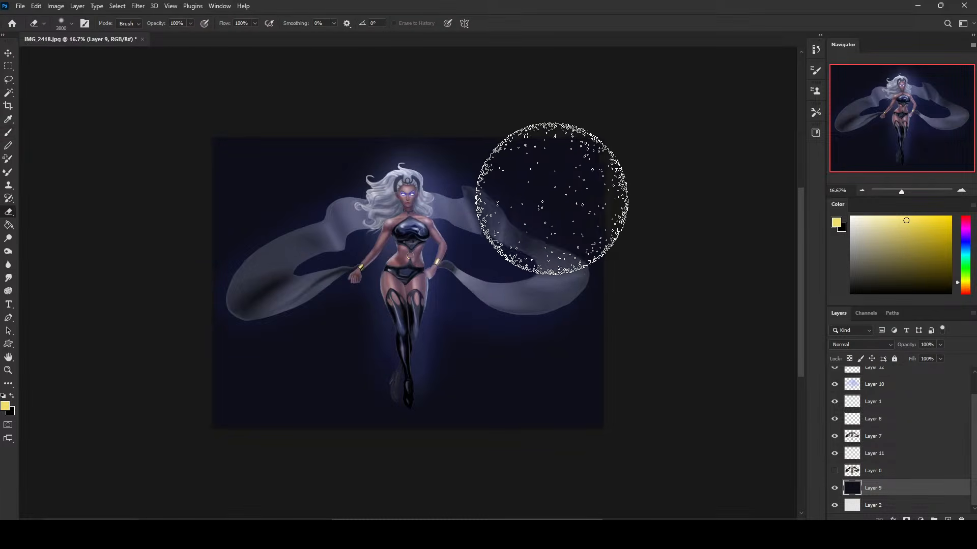
pyautogui.press(']')
pyautogui.press(']')
pyautogui.press(']')
pyautogui.press(']')
pyautogui.press(']')
pyautogui.press(']')
pyautogui.press(']')
pyautogui.press(']')
pyautogui.press(']')
pyautogui.press(']')
pyautogui.press(']')
pyautogui.press(']')
pyautogui.press(']')
# Try erasing the upper part of the dark background on Layer 9 with the Eraser at 100% opacity.
pyautogui.moveTo(647, 267)
pyautogui.mouseDown()
pyautogui.moveTo(216, 146)
pyautogui.moveTo(802, 211)
pyautogui.mouseUp()
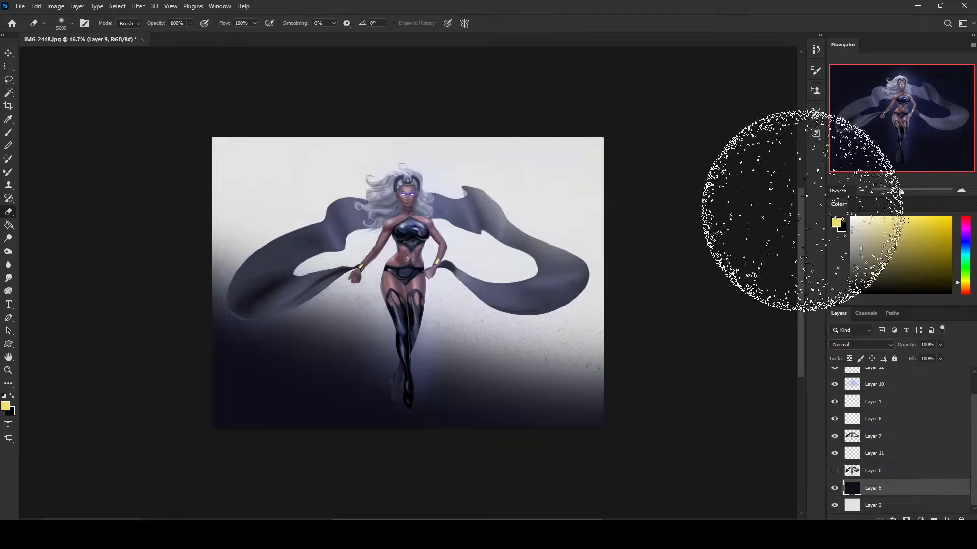
pyautogui.hotkey('ctrl', 'z')
pyautogui.moveTo(682, 285)
pyautogui.mouseDown()
pyautogui.moveTo(246, 116)
pyautogui.moveTo(622, 159)
pyautogui.mouseUp()
pyautogui.hotkey('ctrl', 'z')
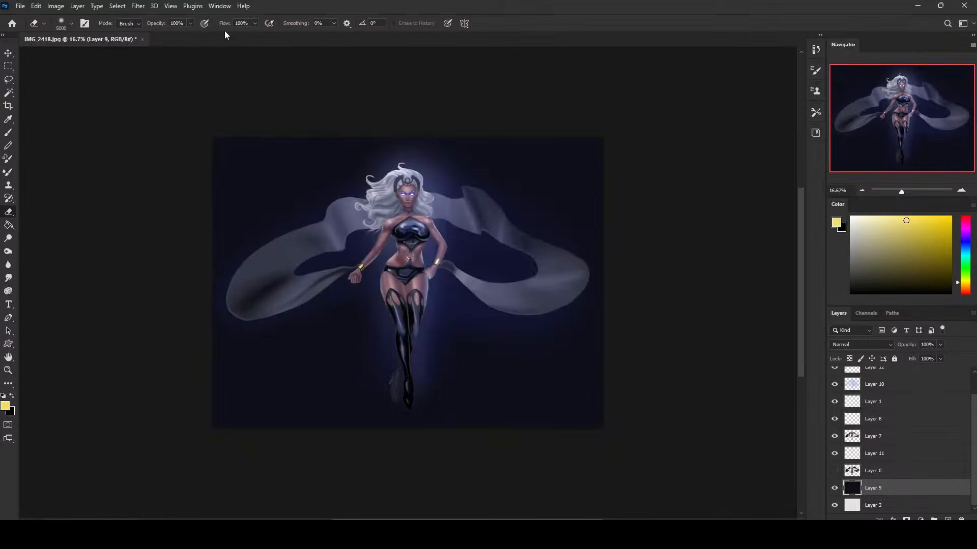
# Erase the dark background on Layer 9 gradually at 21% opacity, leaving a light grey centre with darker edges.
pyautogui.click(190, 23)
pyautogui.moveTo(187, 31); pyautogui.dragTo(152, 33)
pyautogui.moveTo(707, 248)
pyautogui.mouseDown()
pyautogui.moveTo(267, 148)
pyautogui.moveTo(814, 214)
pyautogui.mouseUp()
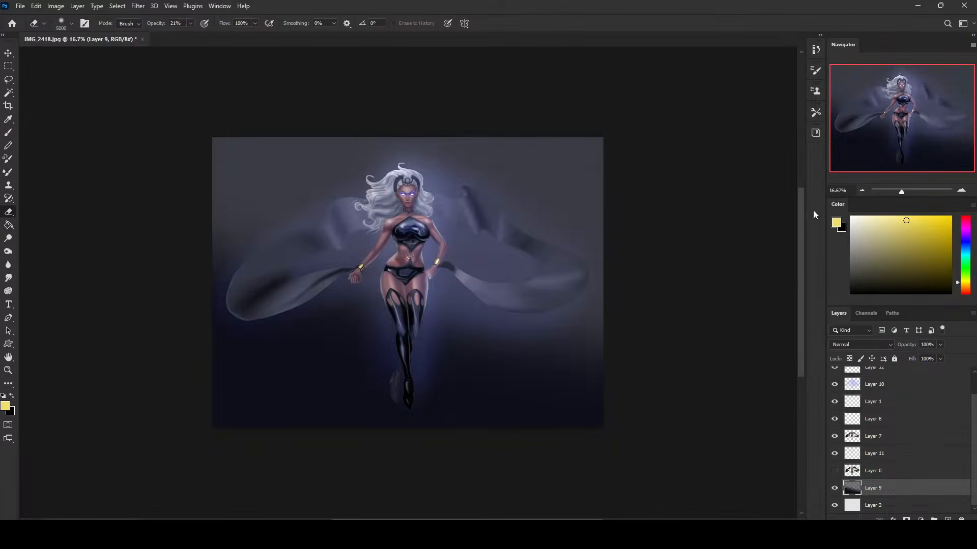
pyautogui.moveTo(712, 203)
pyautogui.mouseDown()
pyautogui.moveTo(541, 135)
pyautogui.moveTo(498, 102)
pyautogui.moveTo(635, 147)
pyautogui.moveTo(76, 219)
pyautogui.moveTo(586, 307)
pyautogui.moveTo(744, 349)
pyautogui.moveTo(525, 288)
pyautogui.moveTo(505, 220)
pyautogui.moveTo(418, 222)
pyautogui.moveTo(349, 201)
pyautogui.moveTo(249, 203)
pyautogui.moveTo(705, 218)
pyautogui.moveTo(594, 146)
pyautogui.moveTo(500, 388)
pyautogui.moveTo(576, 423)
pyautogui.moveTo(704, 414)
pyautogui.moveTo(362, 153)
pyautogui.moveTo(602, 358)
pyautogui.moveTo(620, 402)
pyautogui.mouseUp()
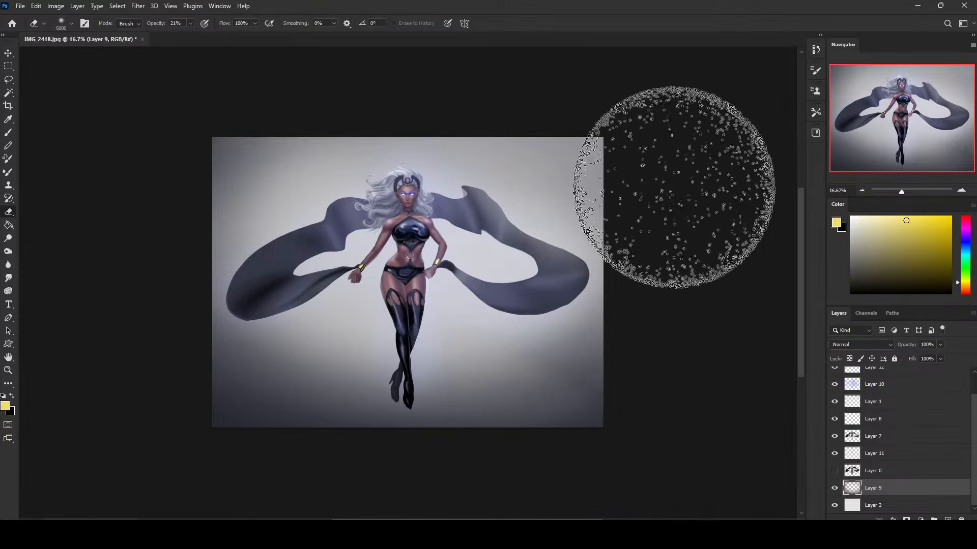
# Add a new layer above Layer 2 and fill a tall rectangle behind the figure with bright blue.
pyautogui.click(919, 506)
pyautogui.click(947, 519)
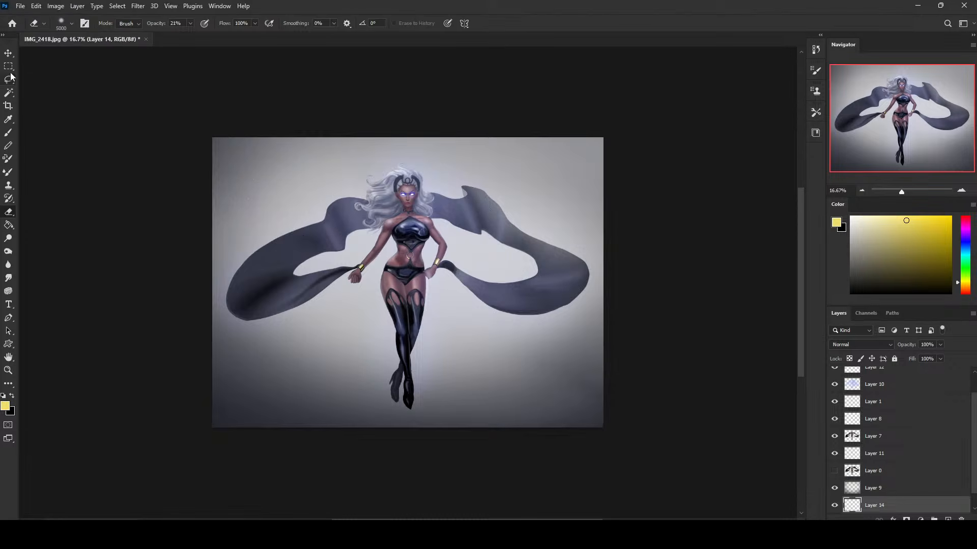
pyautogui.press('m')
pyautogui.moveTo(336, 153)
pyautogui.mouseDown()
pyautogui.moveTo(477, 339)
pyautogui.moveTo(461, 350)
pyautogui.moveTo(478, 374)
pyautogui.mouseUp()
pyautogui.click(959, 247)
pyautogui.click(923, 228)
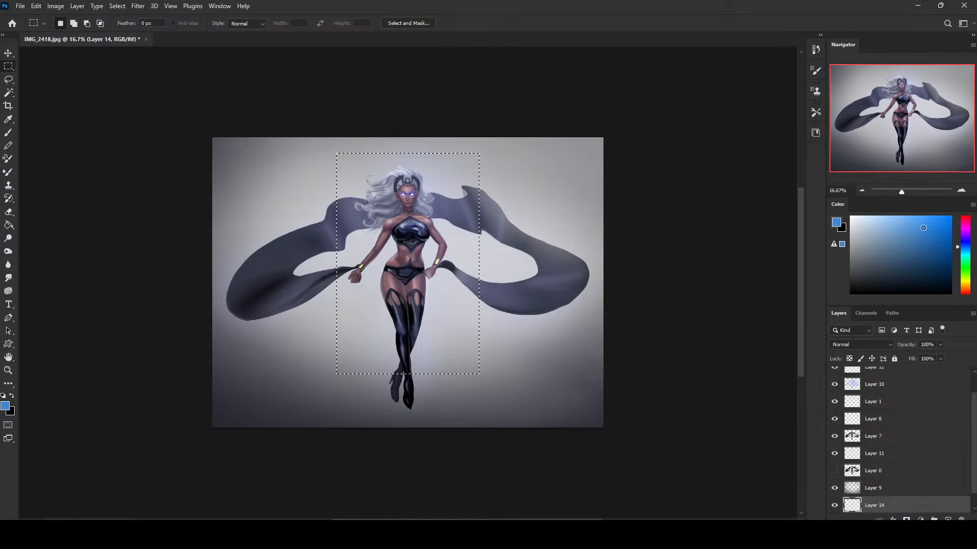
pyautogui.press('g')
pyautogui.click(474, 260)
pyautogui.hotkey('ctrl', 'd')
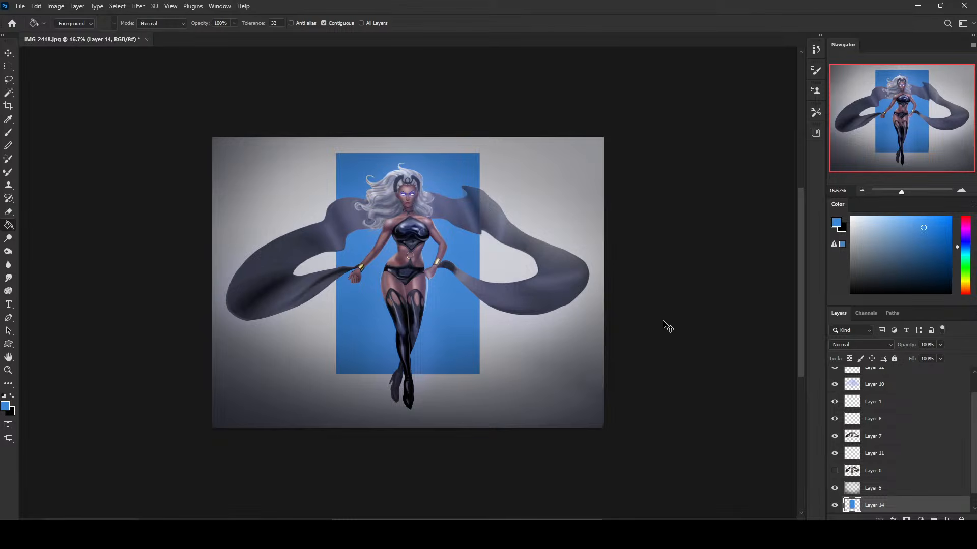
# Undo the blue rectangle fill, then restore it from the Paint Bucket state in the history.
pyautogui.hotkey('ctrl', 'z')
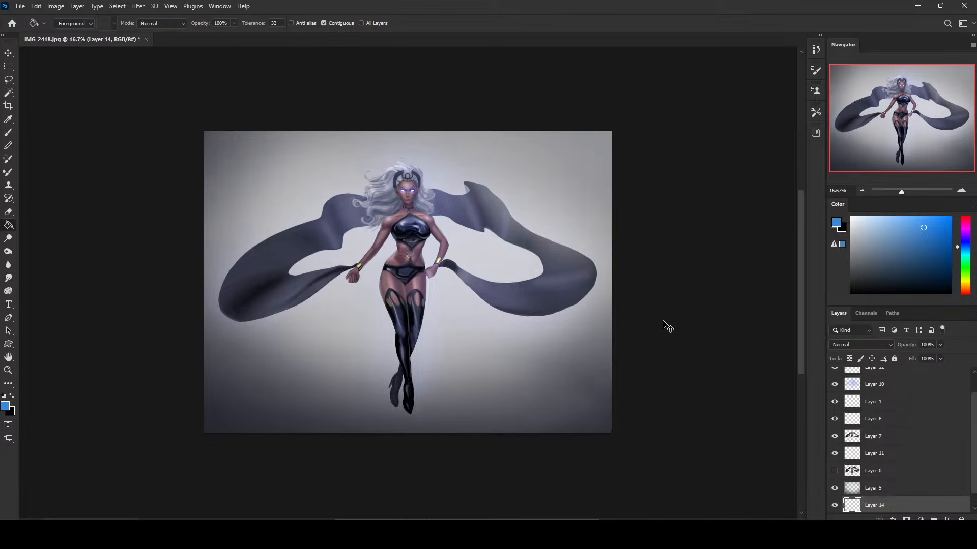
pyautogui.hotkey('ctrl', '+')
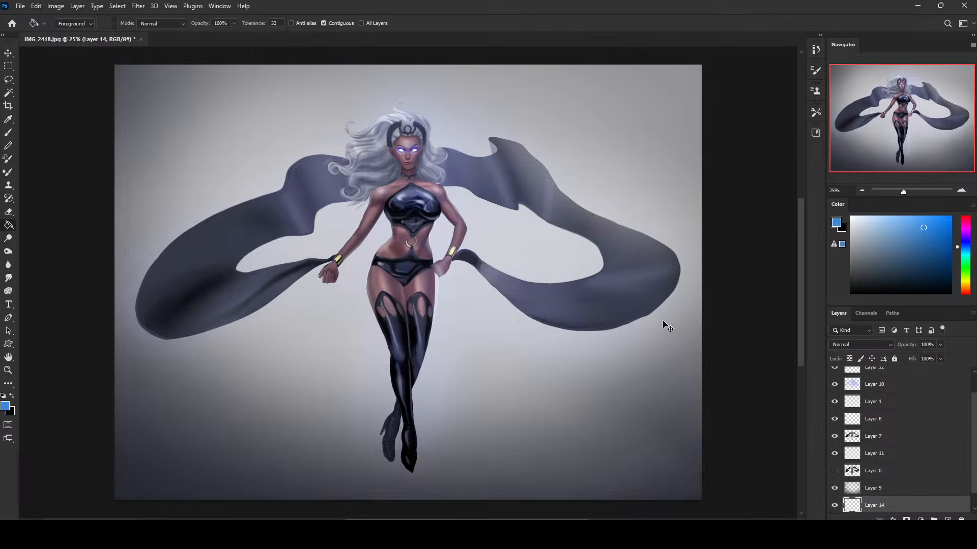
pyautogui.click(816, 50)
pyautogui.click(736, 454)
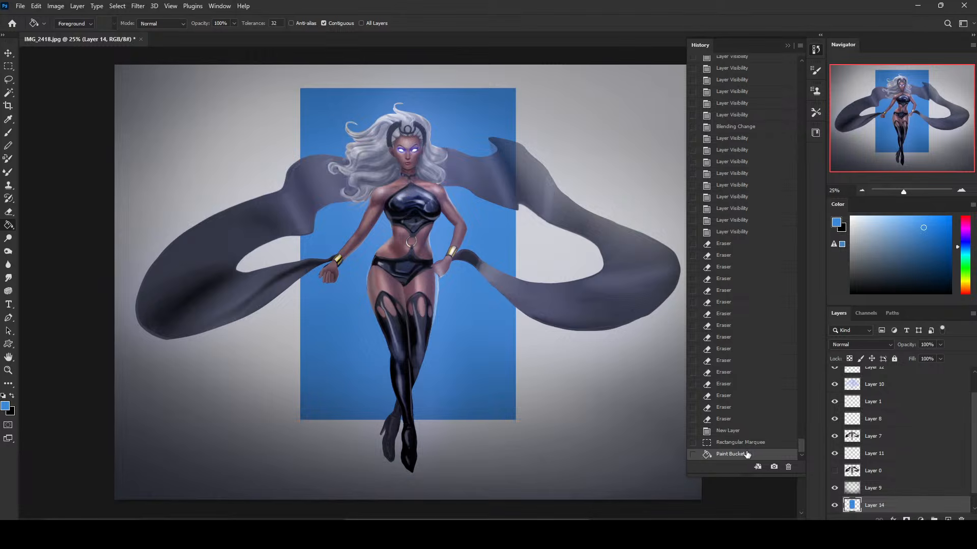
pyautogui.click(788, 46)
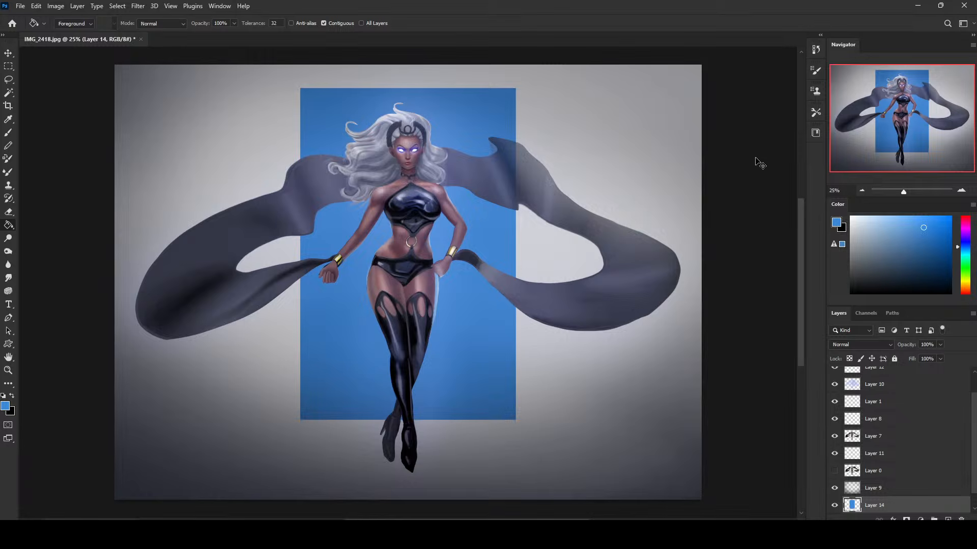
# Undo the blue rectangle fill and the layer added for it.
pyautogui.hotkey('ctrl', 'z')
pyautogui.hotkey('ctrl', 'z')
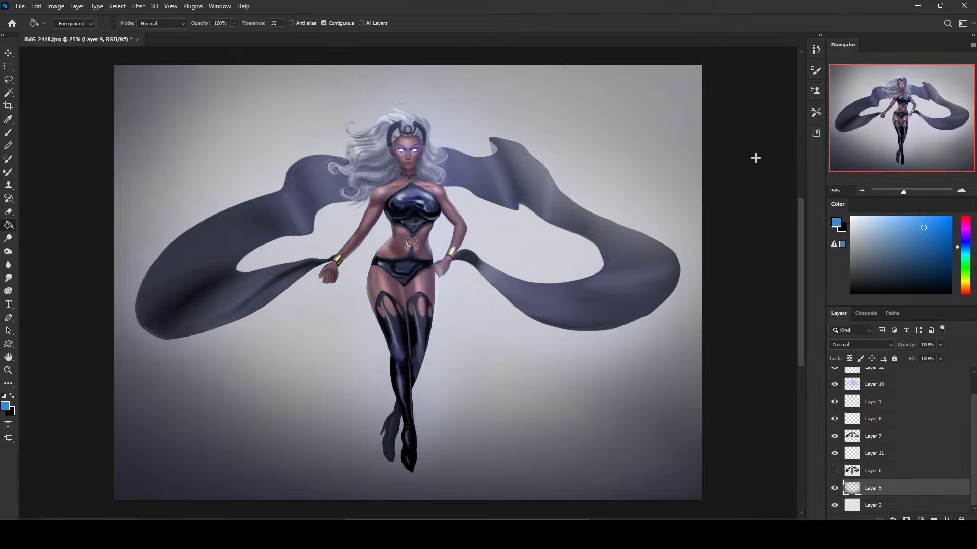
pyautogui.hotkey('ctrl', '-')
pyautogui.click(571, 266)
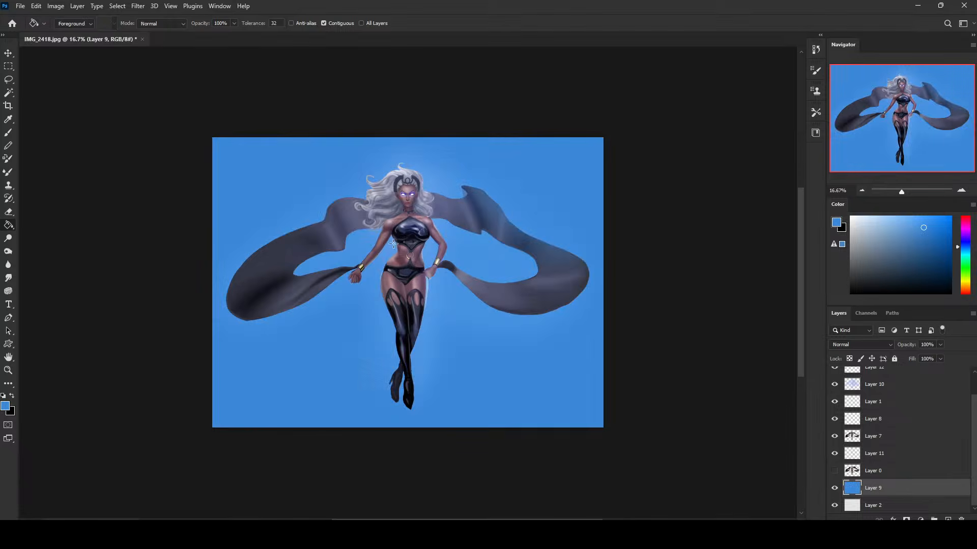
pyautogui.hotkey('ctrl', 'z')
# Add a new layer beneath Layer 9 and ready a soft round brush of about 3600 px in medium blue.
pyautogui.press('b')
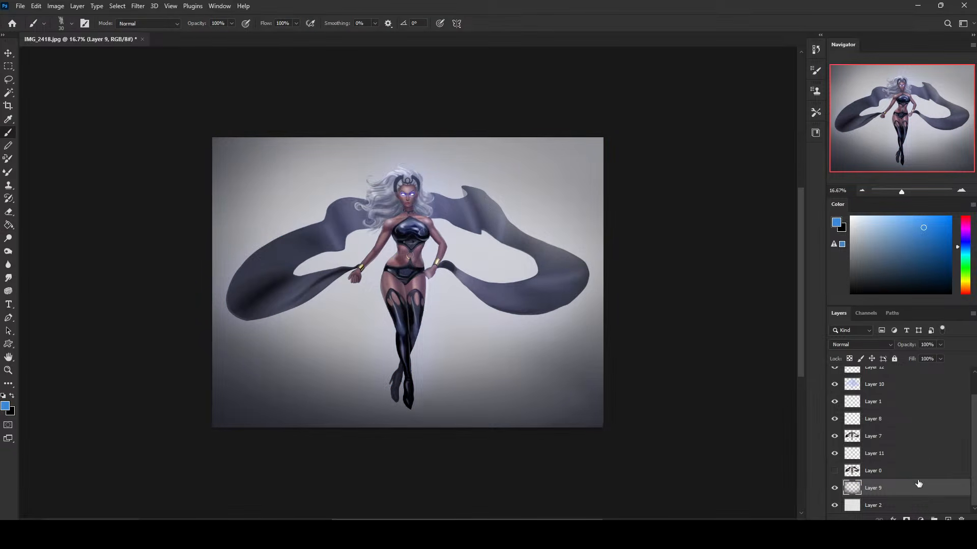
pyautogui.keyDown('ctrl'); pyautogui.click(948, 519); pyautogui.keyUp('ctrl')
pyautogui.moveTo(959, 248); pyautogui.dragTo(932, 243)
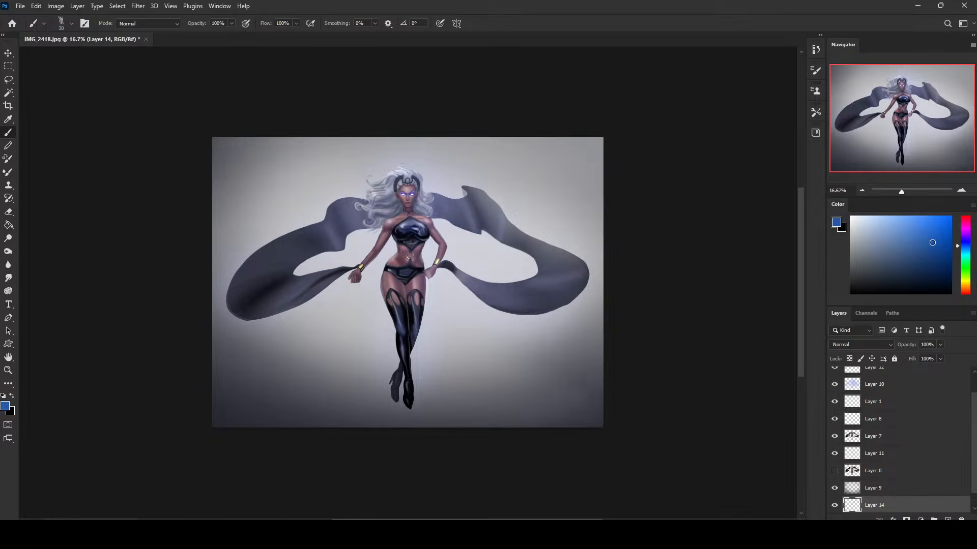
pyautogui.rightClick(513, 224)
pyautogui.click(543, 320)
pyautogui.click(675, 149)
pyautogui.press(']')
pyautogui.press(']')
pyautogui.press(']')
pyautogui.press(']')
pyautogui.press(']')
pyautogui.press(']')
pyautogui.press(']')
pyautogui.press(']')
pyautogui.press(']')
pyautogui.press(']')
pyautogui.press(']')
pyautogui.press(']')
pyautogui.press(']')
pyautogui.press(']')
pyautogui.press(']')
pyautogui.press(']')
pyautogui.press(']')
pyautogui.press(']')
pyautogui.press(']')
pyautogui.press(']')
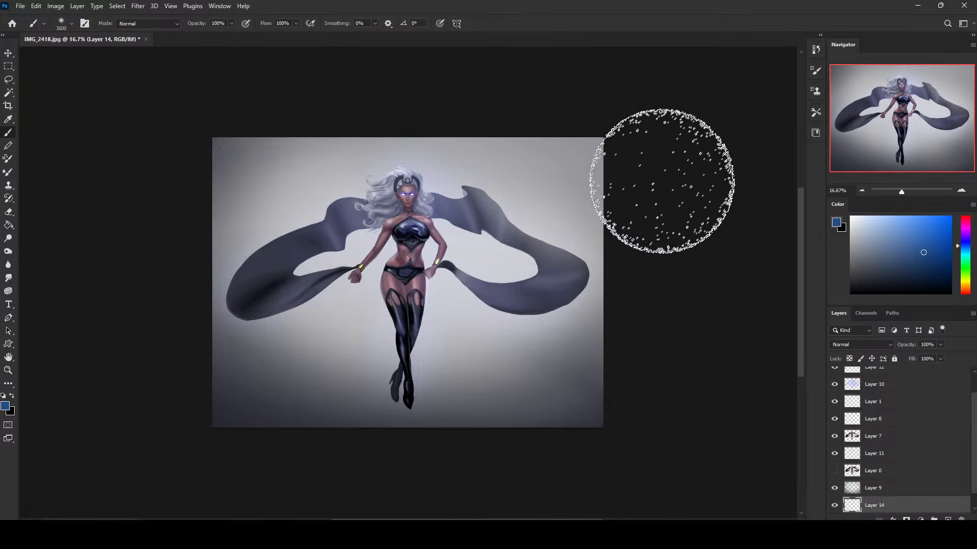
# Paint the upper background blue on Layer 14 with broad soft strokes at 31% brush opacity.
pyautogui.moveTo(683, 167); pyautogui.dragTo(397, 179)
pyautogui.hotkey('ctrl', 'z')
pyautogui.click(232, 23)
pyautogui.moveTo(235, 35); pyautogui.dragTo(200, 35)
pyautogui.moveTo(645, 156); pyautogui.dragTo(23, 152)
pyautogui.moveTo(689, 177); pyautogui.dragTo(224, 115)
pyautogui.moveTo(672, 164)
pyautogui.mouseDown()
pyautogui.moveTo(532, 162)
pyautogui.moveTo(29, 222)
pyautogui.mouseUp()
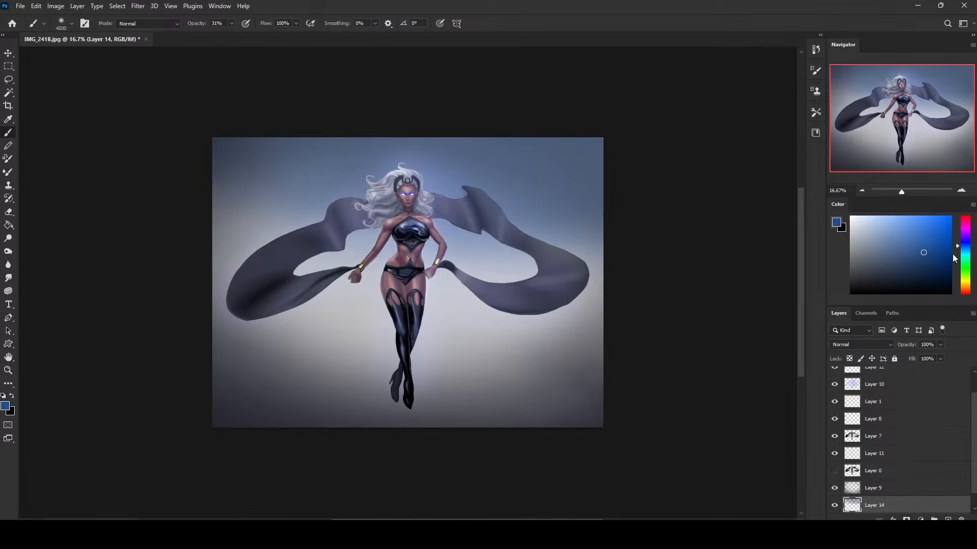
# Tint the middle of the background light purple on Layer 14 with the large soft brush.
pyautogui.moveTo(965, 255); pyautogui.dragTo(966, 236)
pyautogui.click(885, 230)
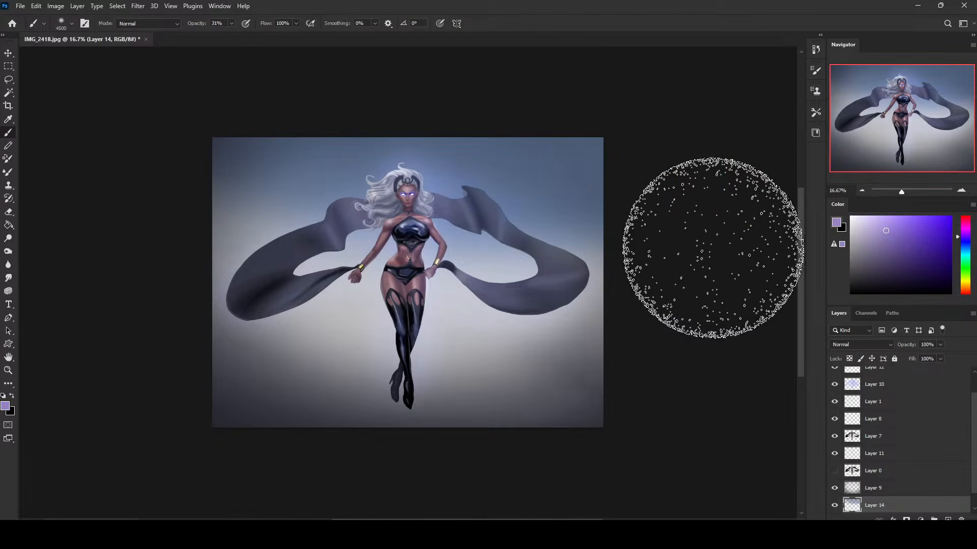
pyautogui.moveTo(707, 248); pyautogui.dragTo(0, 250)
pyautogui.moveTo(697, 192)
pyautogui.mouseDown()
pyautogui.moveTo(336, 267)
pyautogui.moveTo(160, 274)
pyautogui.mouseUp()
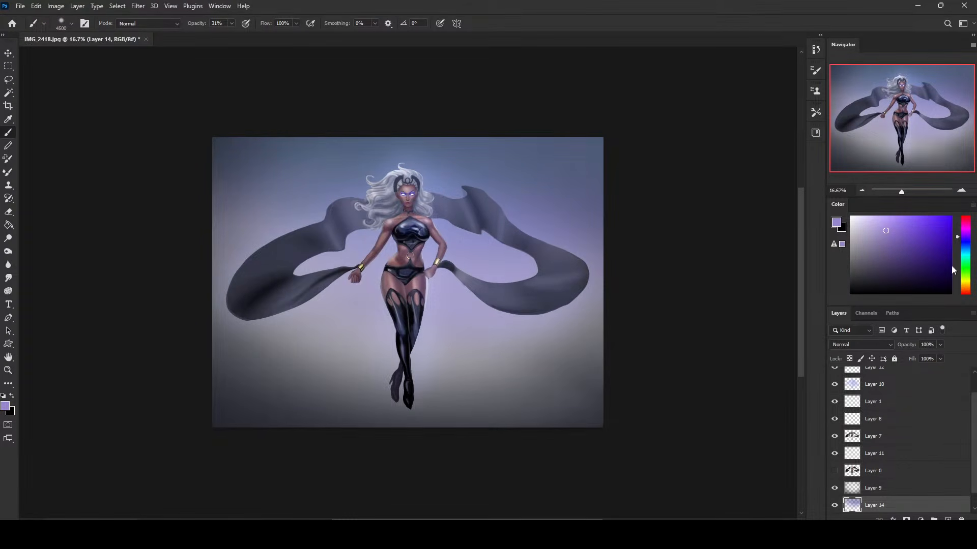
# Paint wispy pale lavender streaks across the background on Layer 14 with the soft brush reduced to 200 px.
pyautogui.click(859, 217)
pyautogui.press('[')
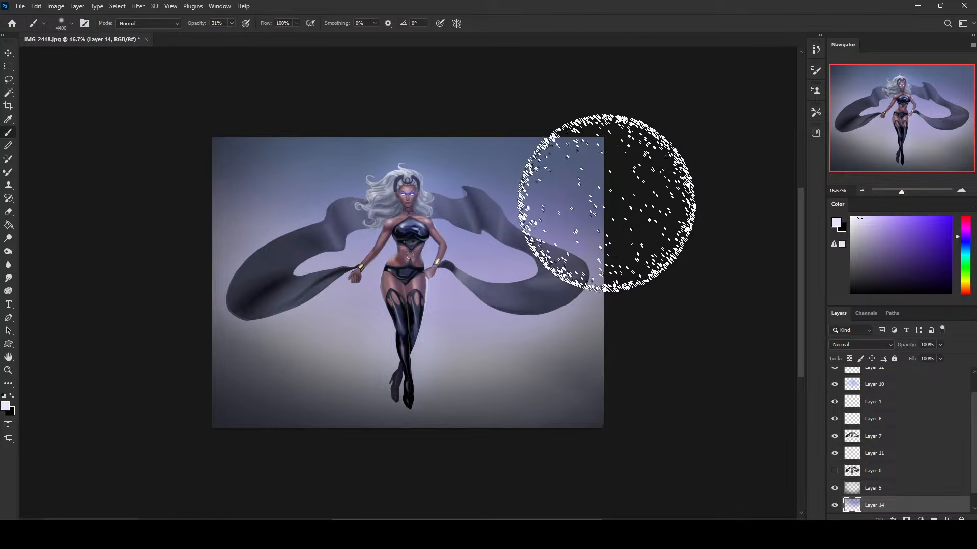
pyautogui.press('[')
pyautogui.press('[')
pyautogui.press('[')
pyautogui.press('[')
pyautogui.press('[')
pyautogui.press('[')
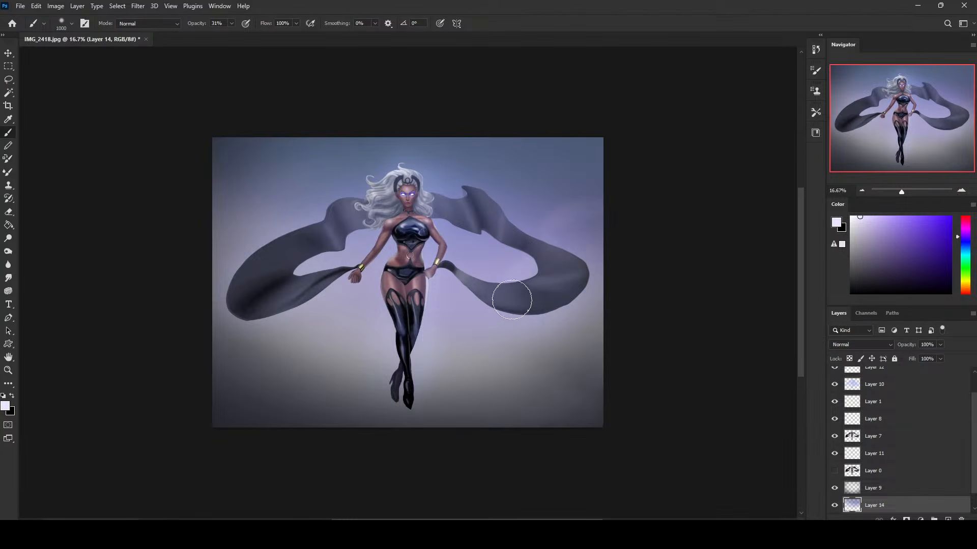
pyautogui.press('[')
pyautogui.press('[')
pyautogui.press('[')
pyautogui.press('[')
pyautogui.press('[')
pyautogui.press('[')
pyautogui.moveTo(576, 155)
pyautogui.mouseDown()
pyautogui.moveTo(521, 218)
pyautogui.moveTo(449, 259)
pyautogui.mouseUp()
pyautogui.moveTo(523, 177); pyautogui.dragTo(553, 172)
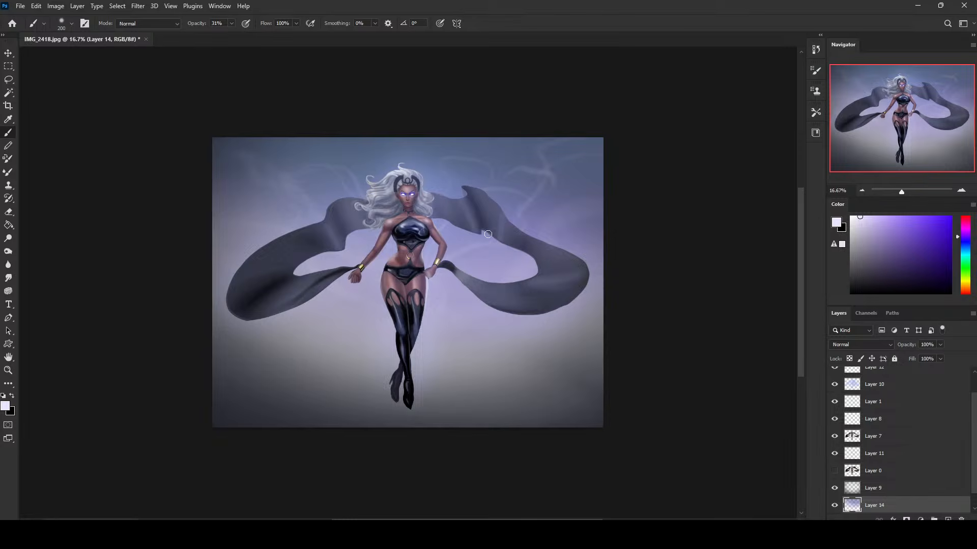
pyautogui.moveTo(555, 222); pyautogui.dragTo(449, 317)
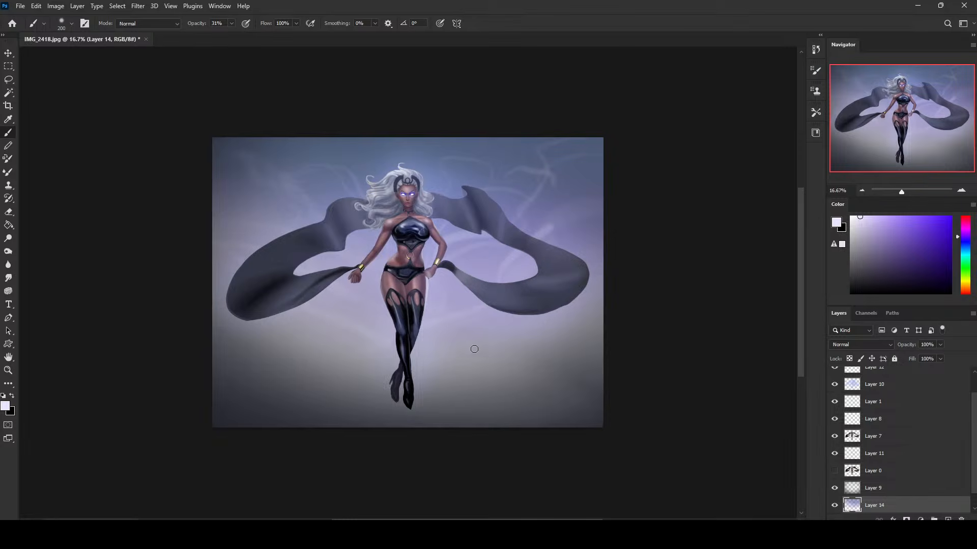
# Soften the painted streaks on Layer 14 with a Gaussian Blur.
pyautogui.click(138, 6)
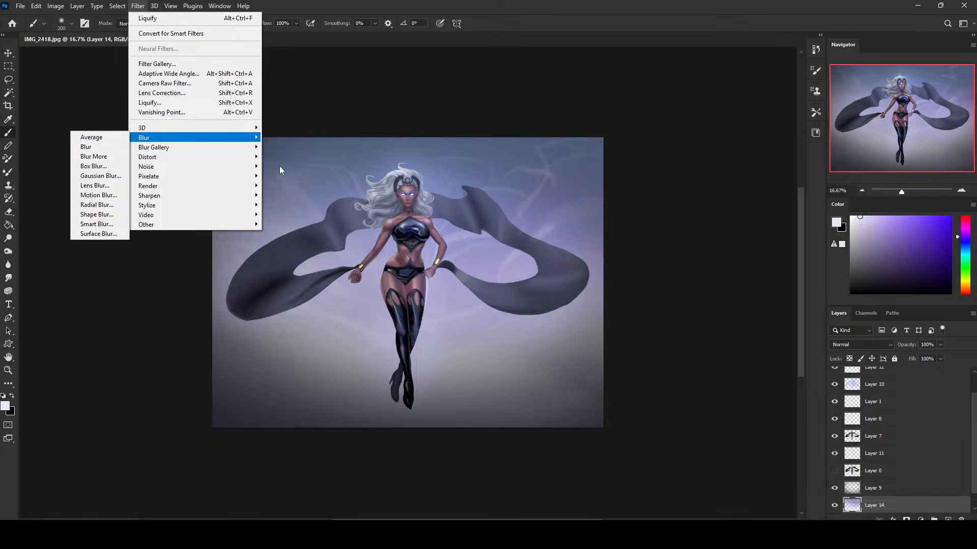
pyautogui.click(102, 174)
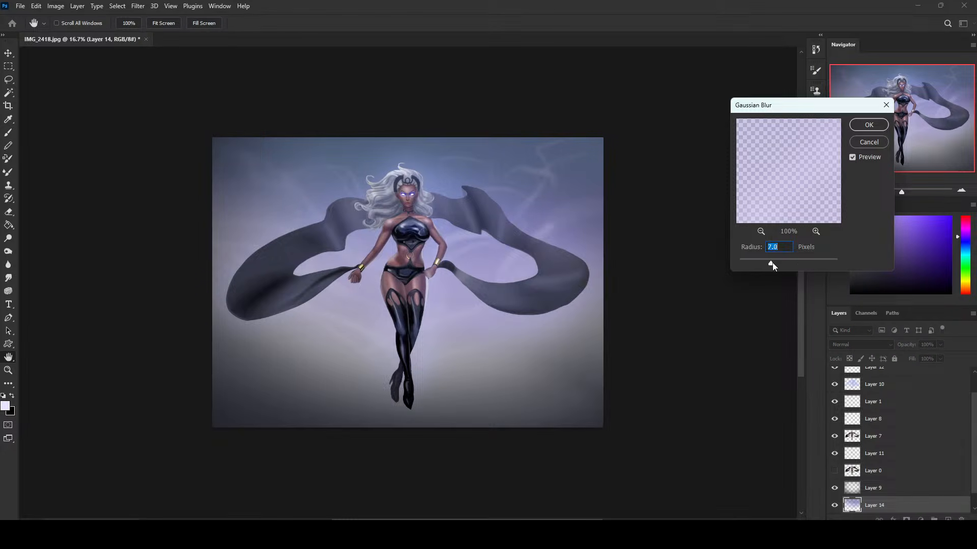
pyautogui.moveTo(772, 262); pyautogui.dragTo(786, 268)
pyautogui.click(885, 124)
# Choose the 771 px cloud brush from the brush presets.
pyautogui.press('b')
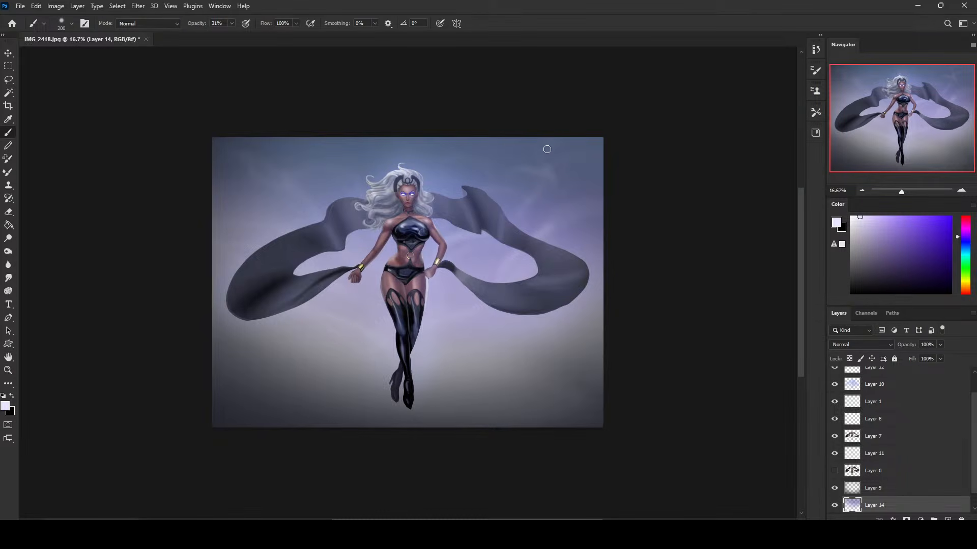
pyautogui.rightClick(555, 219)
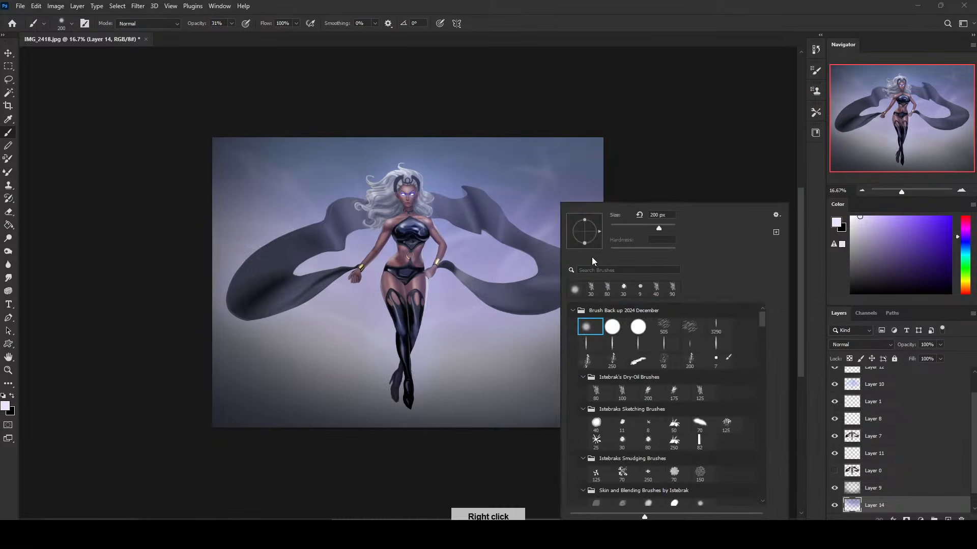
pyautogui.moveTo(761, 320); pyautogui.dragTo(773, 425)
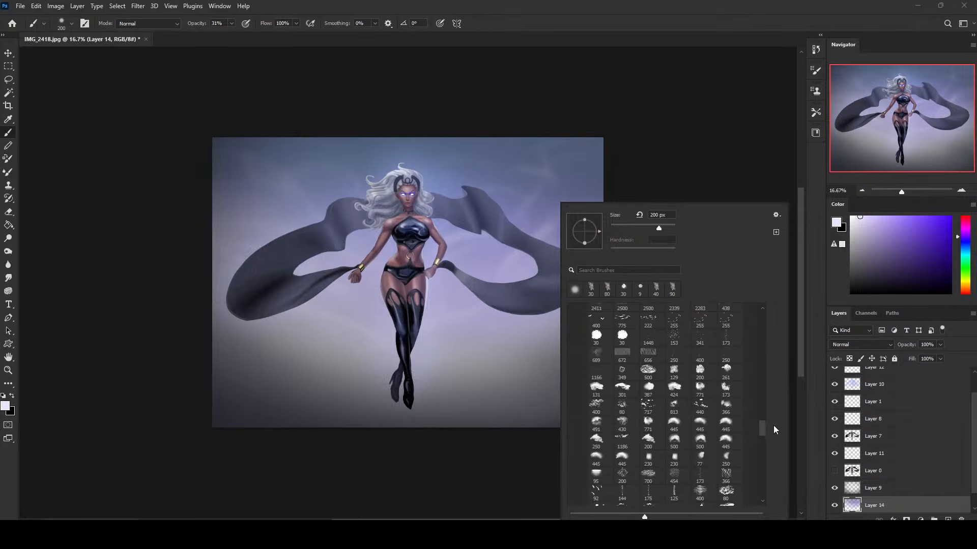
pyautogui.click(702, 400)
pyautogui.click(697, 175)
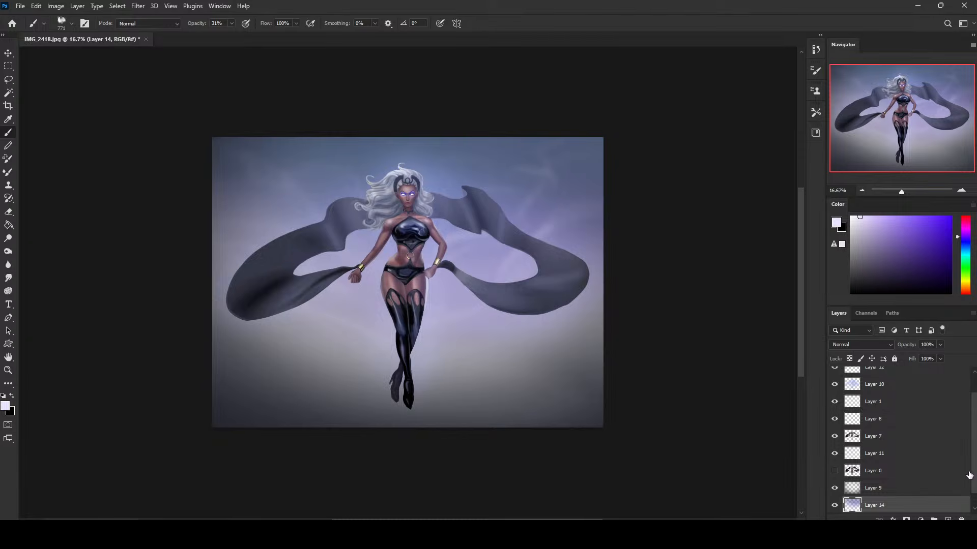
# Add a new layer above Layer 14 and set the foreground colour to dark navy blue.
pyautogui.moveTo(969, 475); pyautogui.dragTo(975, 488)
pyautogui.click(947, 519)
pyautogui.click(882, 257)
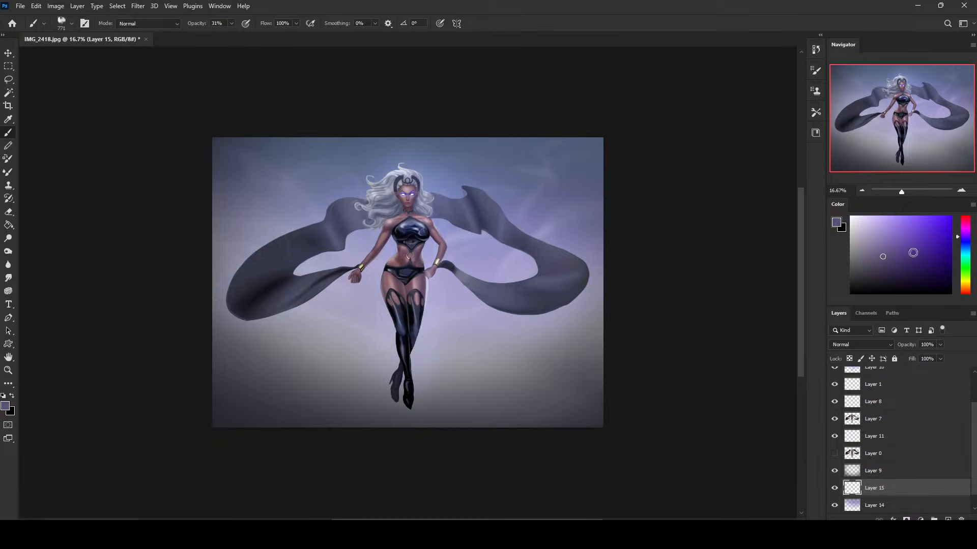
pyautogui.moveTo(961, 246); pyautogui.dragTo(961, 246)
pyautogui.moveTo(904, 276); pyautogui.dragTo(903, 269)
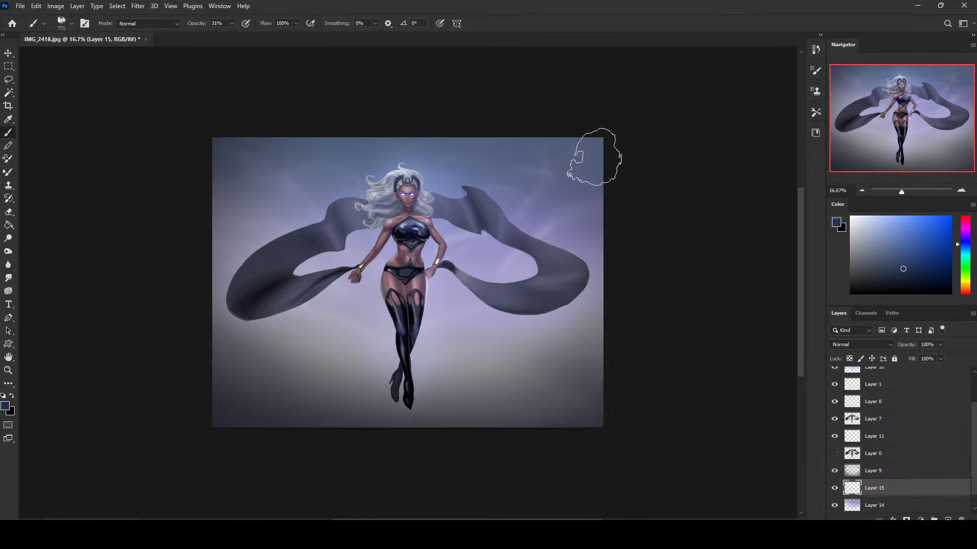
# Paint dark navy clouds on Layer 15 behind the figure's right-hand side with an enlarged cloud brush at 83% opacity.
pyautogui.moveTo(590, 159)
pyautogui.mouseDown()
pyautogui.moveTo(557, 244)
pyautogui.moveTo(440, 327)
pyautogui.mouseUp()
pyautogui.hotkey('ctrl', 'z')
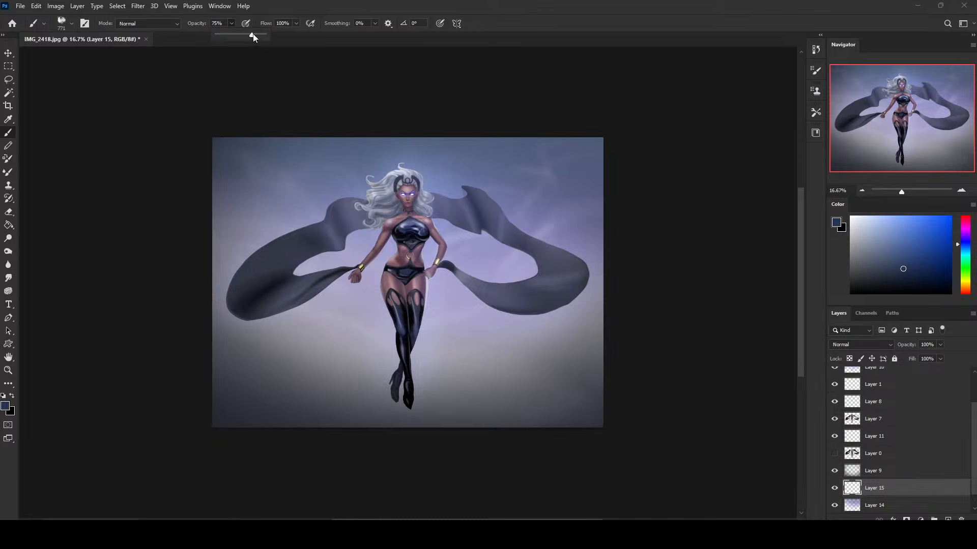
pyautogui.moveTo(253, 36); pyautogui.dragTo(257, 37)
pyautogui.click(575, 145)
pyautogui.press(']')
pyautogui.press(']')
pyautogui.press(']')
pyautogui.press(']')
pyautogui.press(']')
pyautogui.press(']')
pyautogui.moveTo(610, 155)
pyautogui.mouseDown()
pyautogui.moveTo(392, 381)
pyautogui.moveTo(575, 340)
pyautogui.moveTo(429, 408)
pyautogui.mouseUp()
# Paint dark navy clouds across the left part of the background on Layer 15, reducing the cloud brush to 900 px.
pyautogui.press('[')
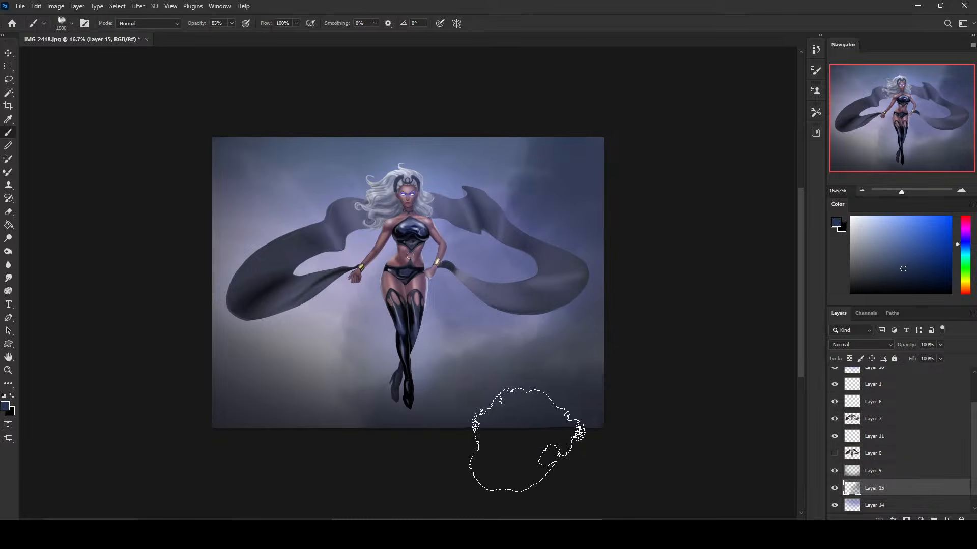
pyautogui.press('[')
pyautogui.moveTo(245, 322)
pyautogui.mouseDown()
pyautogui.moveTo(297, 243)
pyautogui.moveTo(218, 204)
pyautogui.moveTo(178, 158)
pyautogui.moveTo(345, 240)
pyautogui.moveTo(306, 209)
pyautogui.mouseUp()
pyautogui.moveTo(352, 292); pyautogui.dragTo(297, 310)
pyautogui.press('[')
pyautogui.press('[')
pyautogui.press('[')
pyautogui.press('[')
pyautogui.press('[')
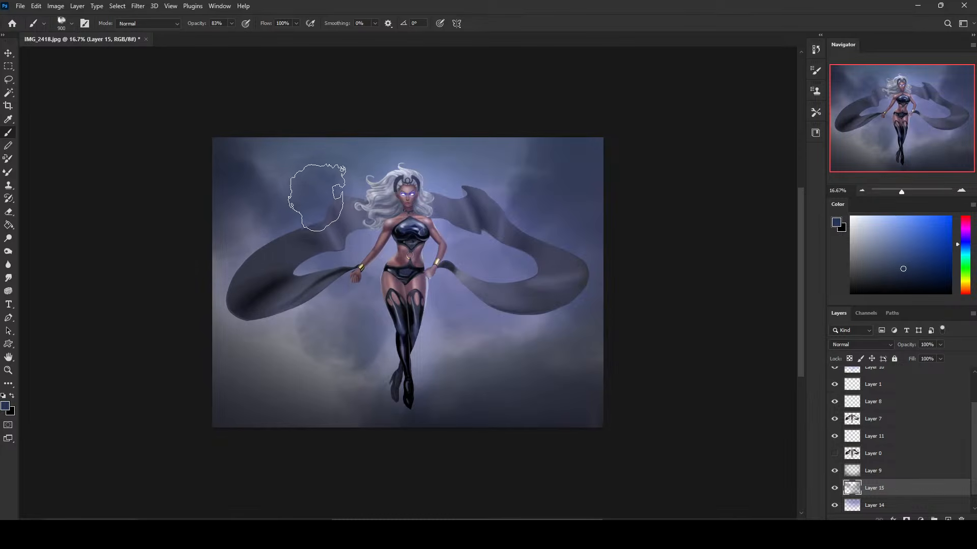
# Switch to the 173 px cloud brush, enlarge it to 800 px and paint cloud texture in the upper-right background.
pyautogui.rightClick(505, 205)
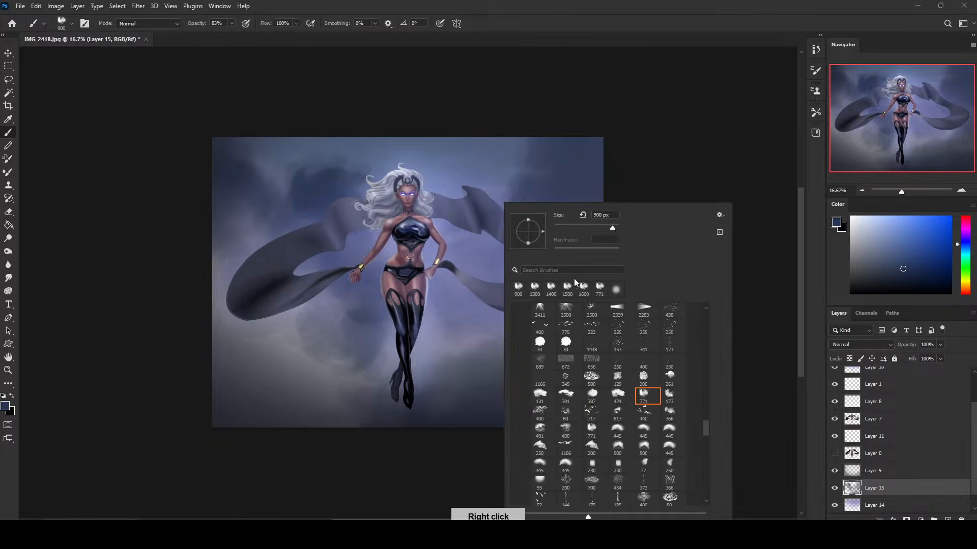
pyautogui.click(671, 393)
pyautogui.click(528, 119)
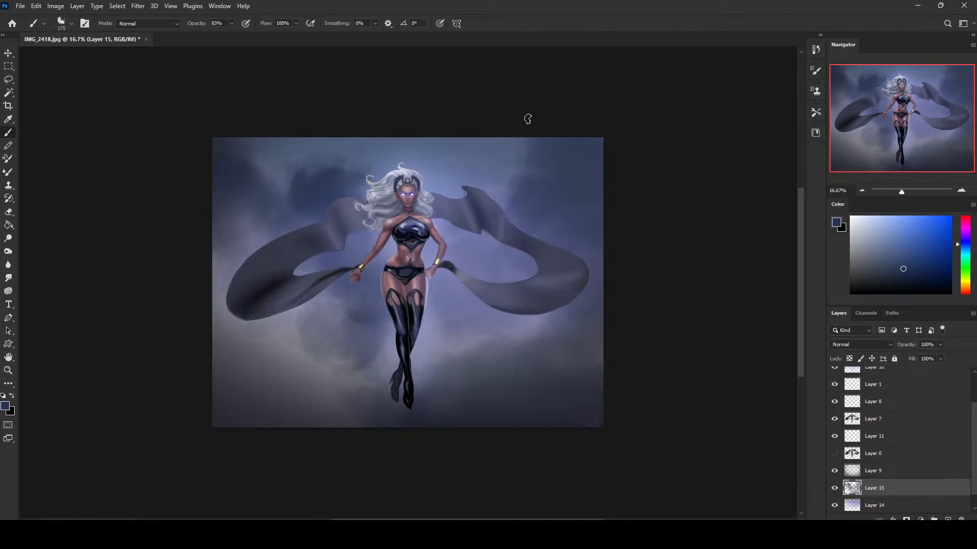
pyautogui.press(']')
pyautogui.press(']')
pyautogui.press(']')
pyautogui.press(']')
pyautogui.press(']')
pyautogui.press(']')
pyautogui.press(']')
pyautogui.press(']')
pyautogui.press(']')
pyautogui.moveTo(521, 134); pyautogui.dragTo(474, 214)
# Carve cloud edges in the upper background on Layer 15 with the Eraser, using a cloud brush at 100% opacity.
pyautogui.press('e')
pyautogui.rightClick(547, 204)
pyautogui.click(576, 286)
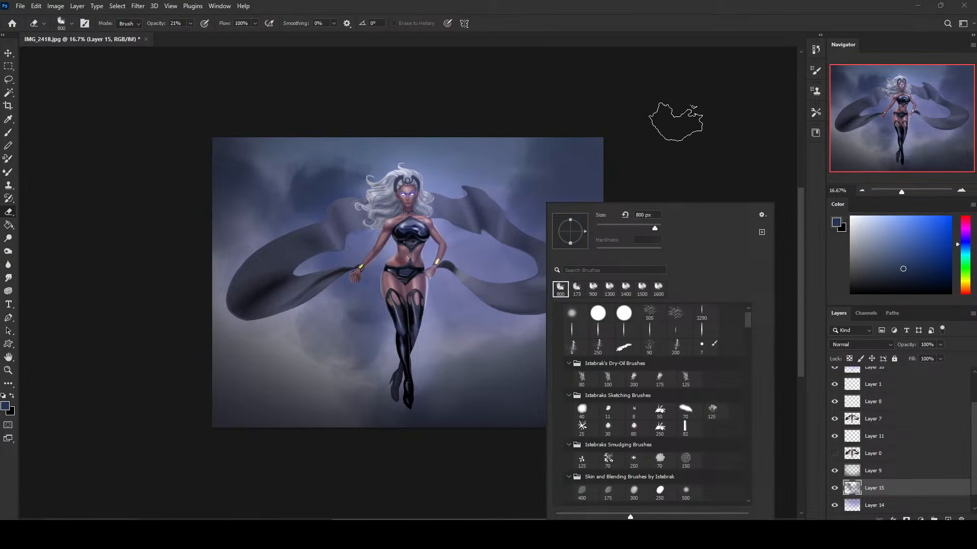
pyautogui.click(671, 113)
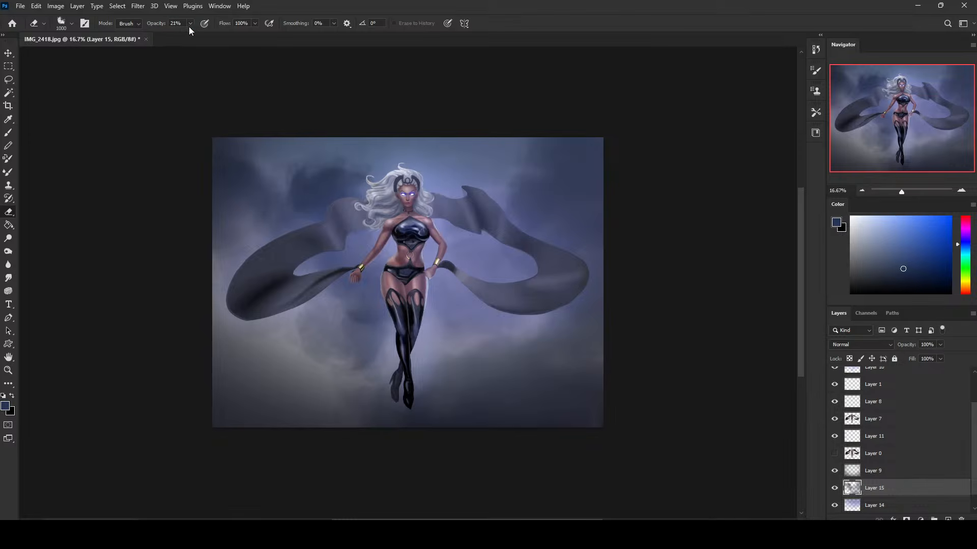
pyautogui.moveTo(188, 24); pyautogui.dragTo(299, 33)
pyautogui.press('[')
pyautogui.press('[')
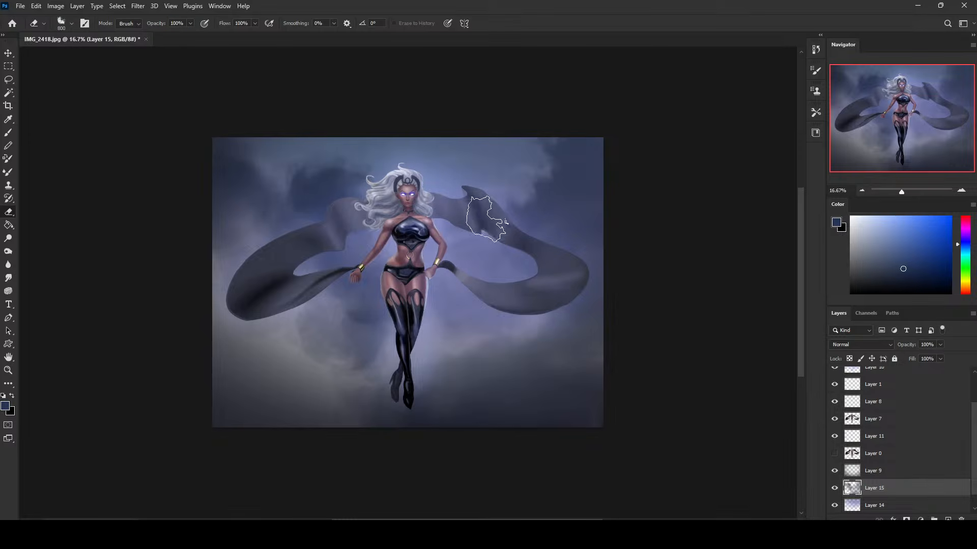
pyautogui.press(']')
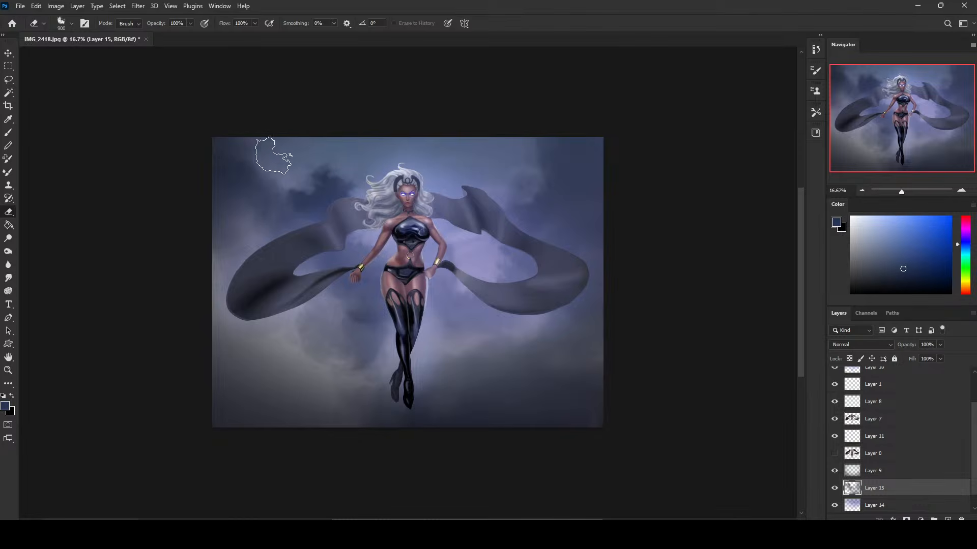
# Erase lighter cloud shapes into the lower background on both sides of the legs, enlarging the Eraser to 1900 px.
pyautogui.moveTo(275, 341)
pyautogui.mouseDown()
pyautogui.moveTo(326, 346)
pyautogui.moveTo(382, 402)
pyautogui.mouseUp()
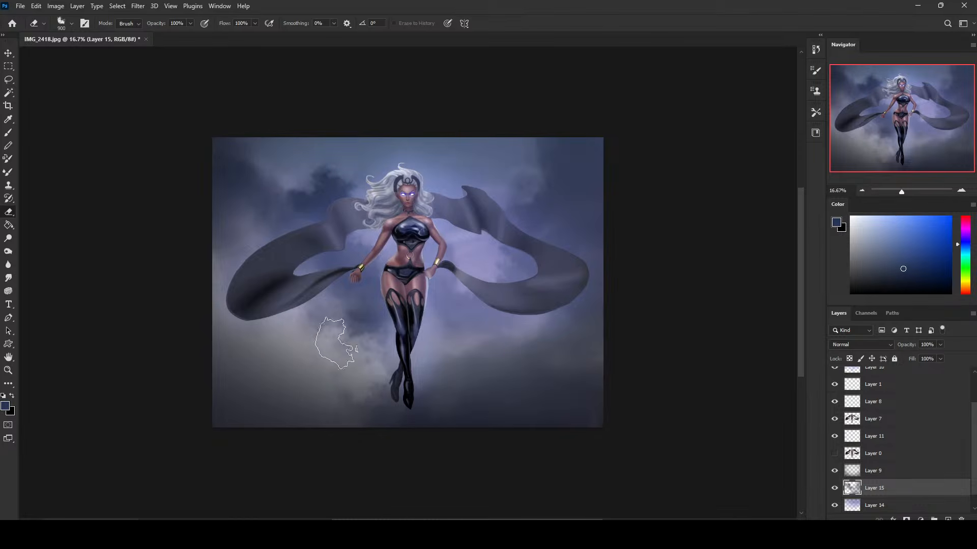
pyautogui.moveTo(341, 345); pyautogui.dragTo(316, 302)
pyautogui.press(']')
pyautogui.press(']')
pyautogui.press(']')
pyautogui.press(']')
pyautogui.press(']')
pyautogui.press(']')
pyautogui.press(']')
pyautogui.press(']')
pyautogui.press(']')
pyautogui.press(']')
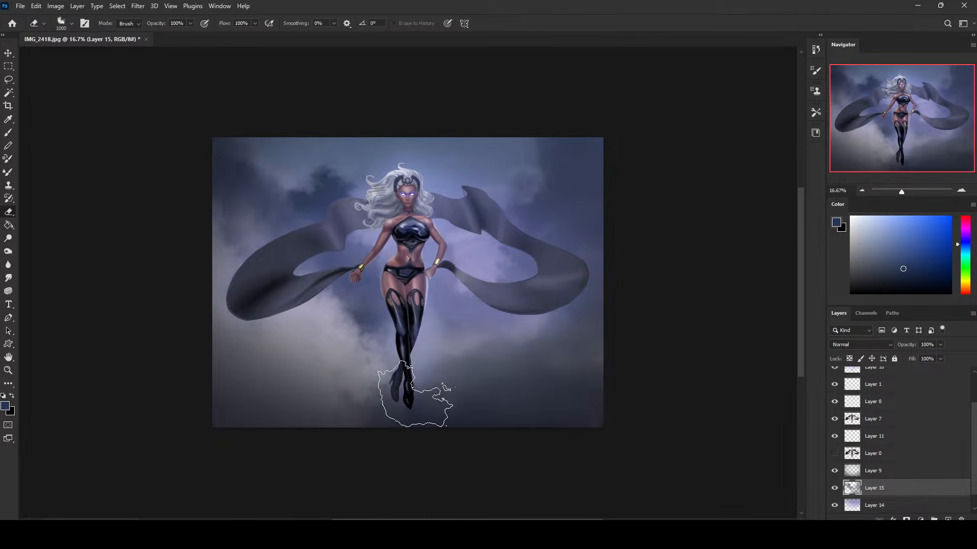
pyautogui.moveTo(501, 376); pyautogui.dragTo(567, 328)
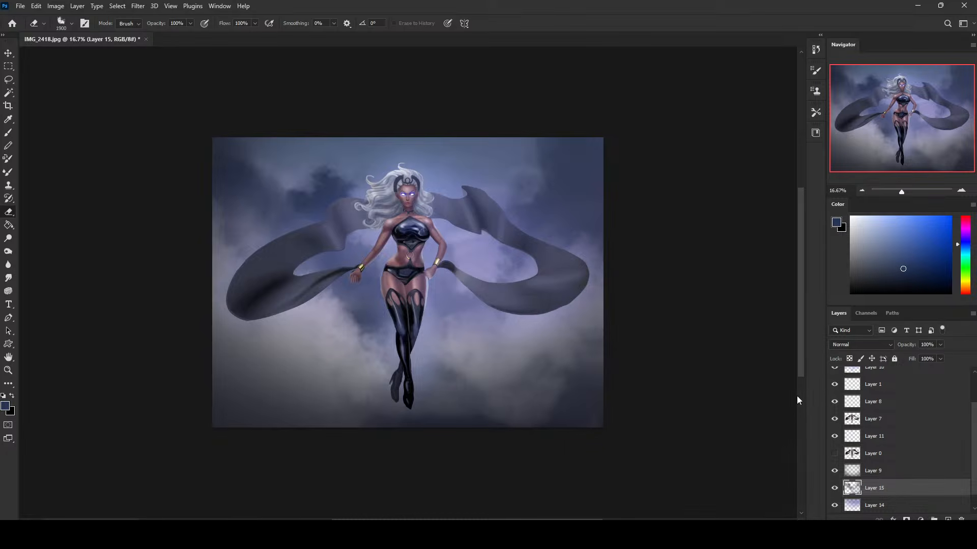
# Soften the painted clouds on Layer 15 with a Gaussian Blur slightly stronger than the preset radius.
pyautogui.scroll(-1, 975, 444)
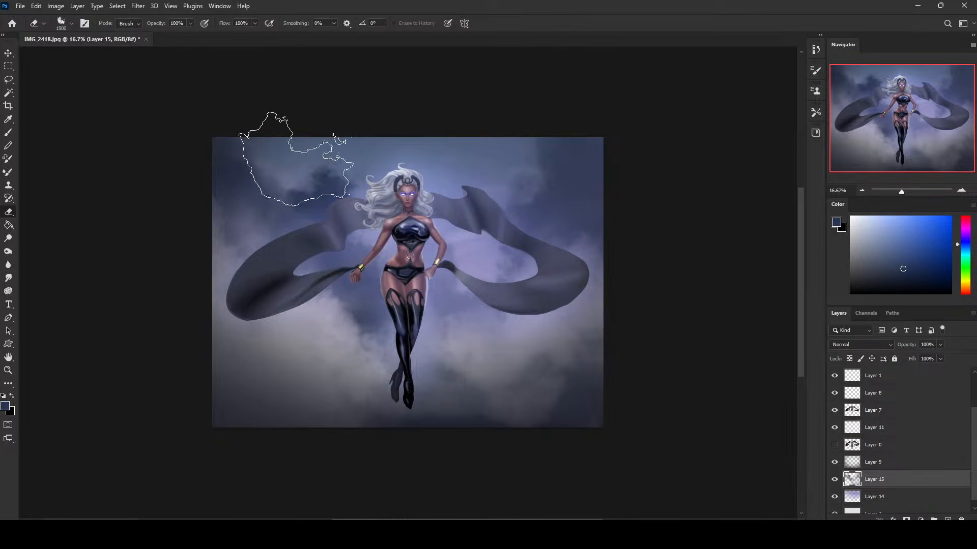
pyautogui.click(138, 6)
pyautogui.moveTo(163, 144)
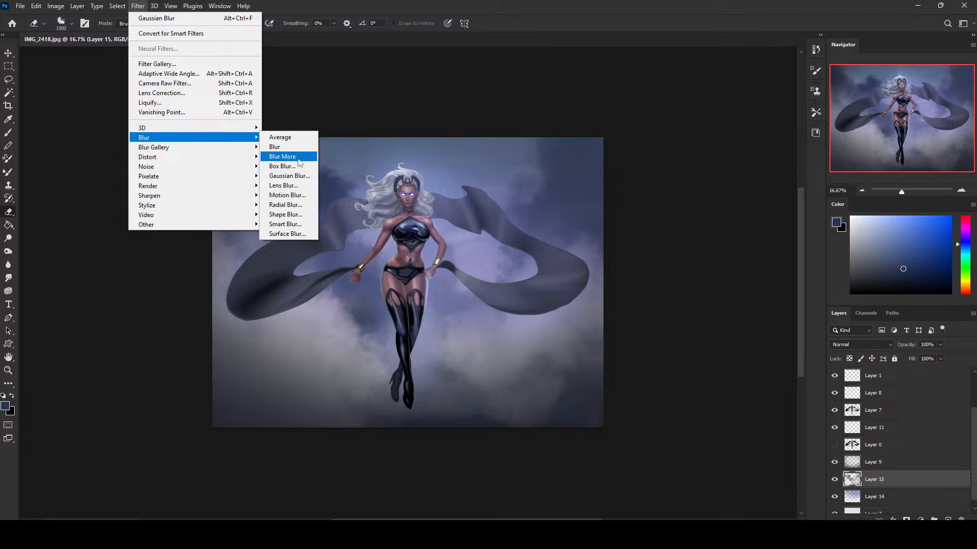
pyautogui.click(290, 176)
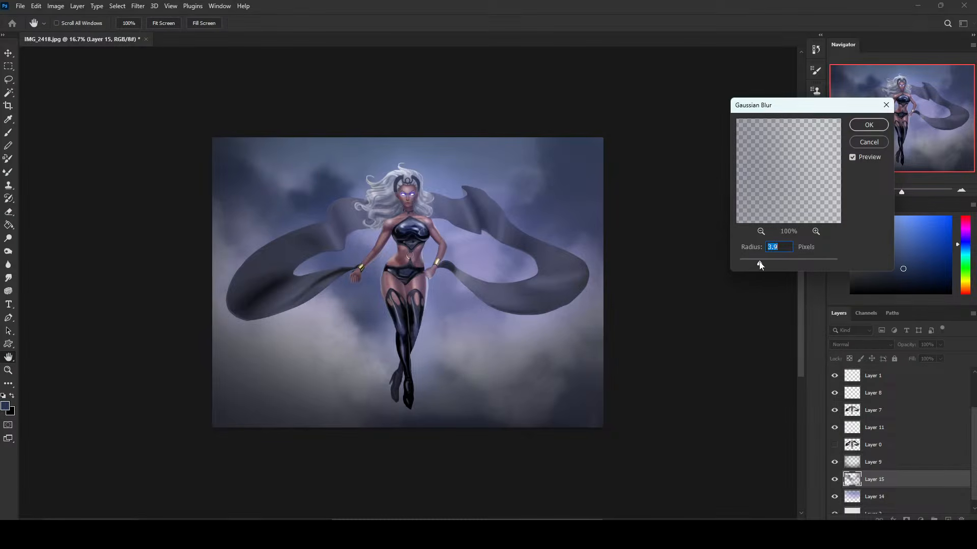
pyautogui.moveTo(759, 264); pyautogui.dragTo(771, 263)
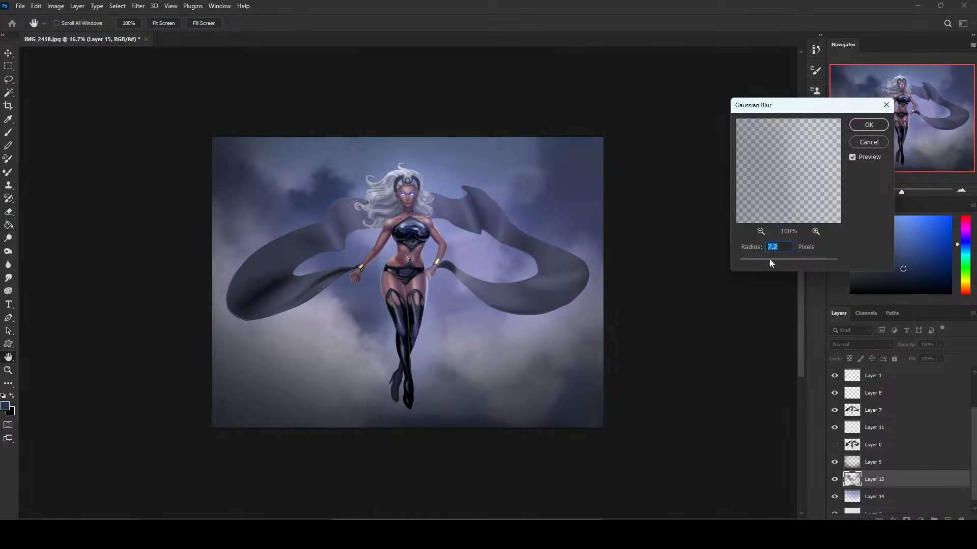
pyautogui.click(880, 128)
pyautogui.press('e')
# Select Layer 7 and switch the Brush to the 80 px preset from Istebrak's Dry-Oil Brushes.
pyautogui.scroll(1, 973, 450)
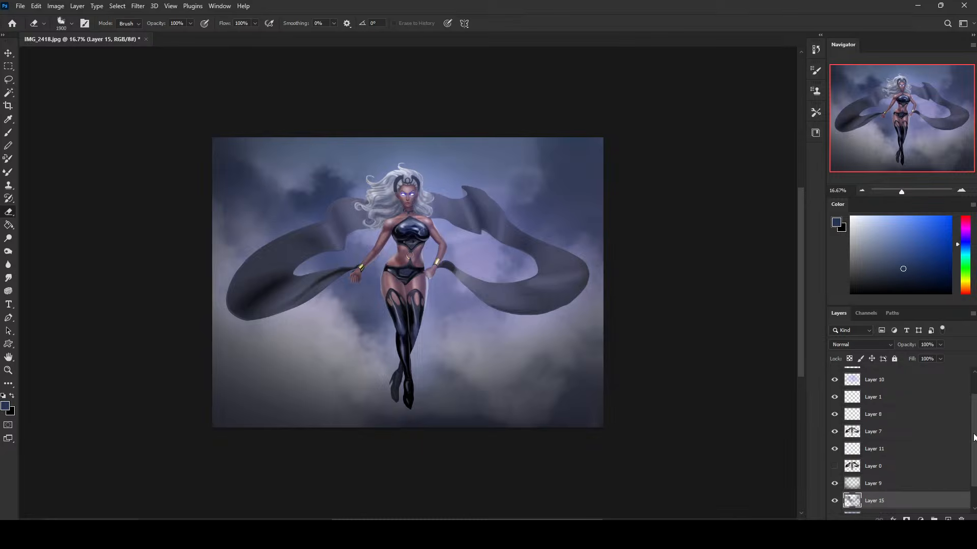
pyautogui.click(889, 435)
pyautogui.press('b')
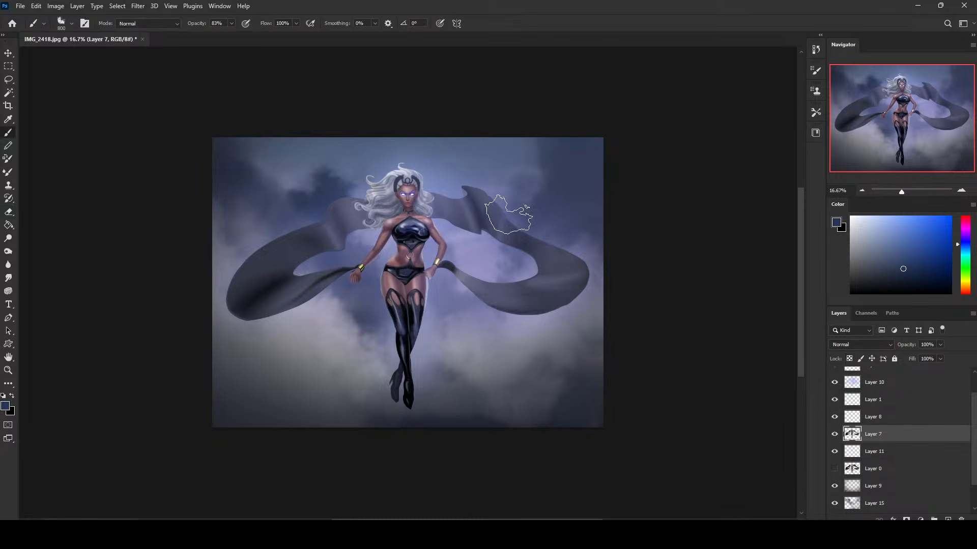
pyautogui.rightClick(533, 274)
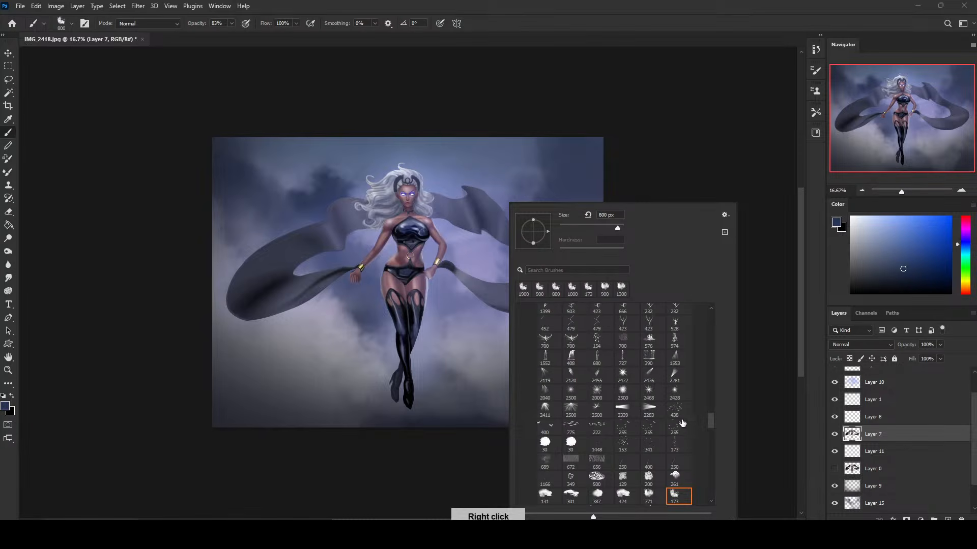
pyautogui.moveTo(711, 417); pyautogui.dragTo(707, 314)
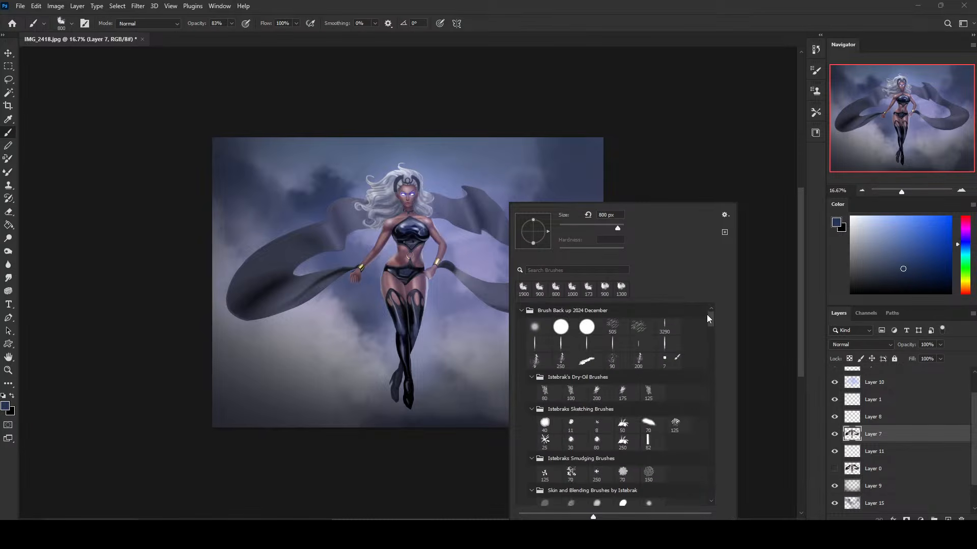
pyautogui.doubleClick(546, 390)
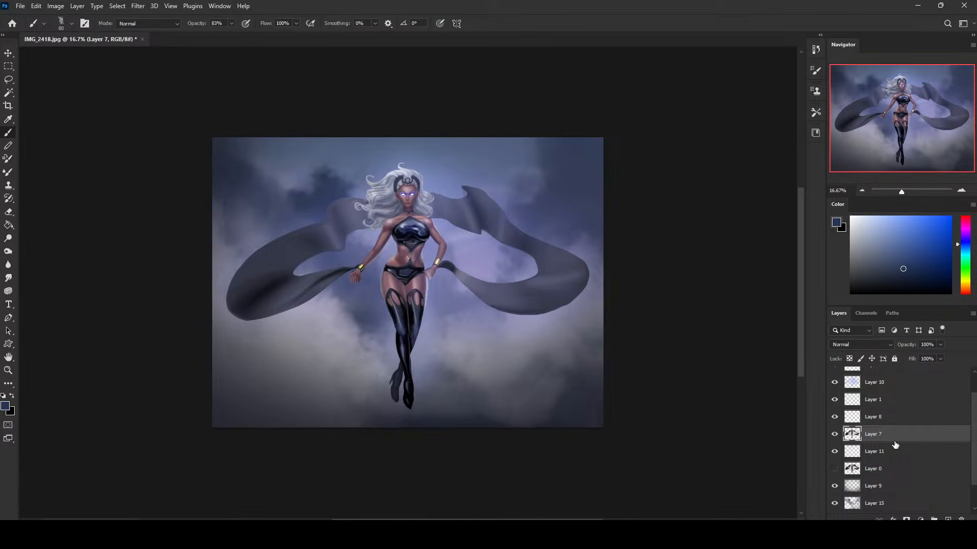
# Merge a duplicate of Layer 7 back down into it and lock the layer's transparent pixels.
pyautogui.hotkey('ctrl', 'j')
pyautogui.hotkey('ctrl', 'z')
pyautogui.hotkey('ctrl', 'j')
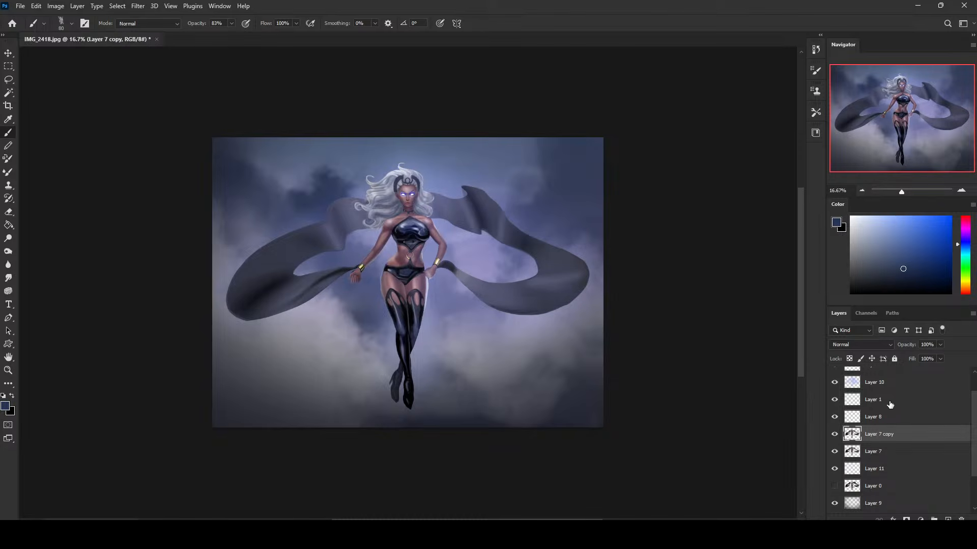
pyautogui.rightClick(887, 440)
pyautogui.click(835, 391)
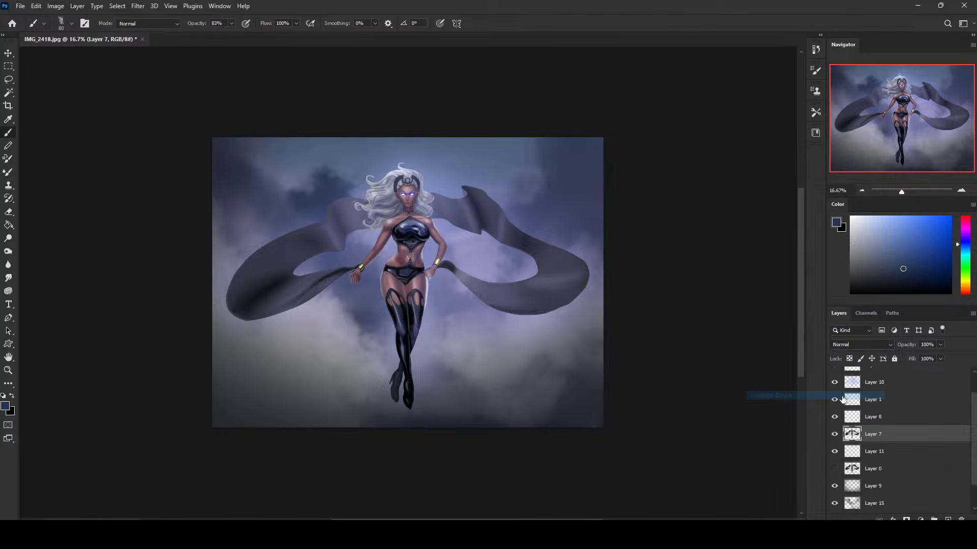
pyautogui.click(849, 360)
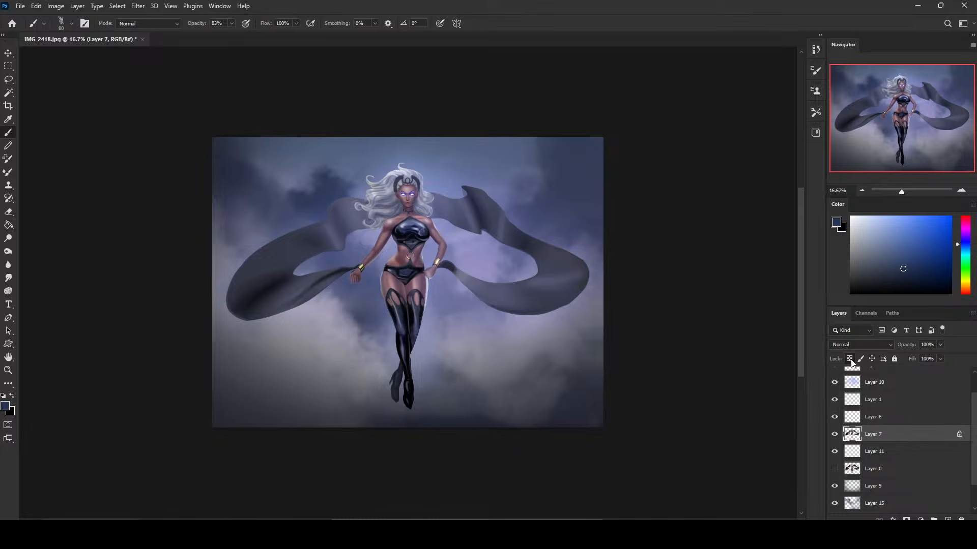
# Sample a dark navy from the cape, enlarge the dry-oil brush to 400 px and set its mode to Darken.
pyautogui.keyDown('alt'); pyautogui.click(477, 210); pyautogui.keyUp('alt')
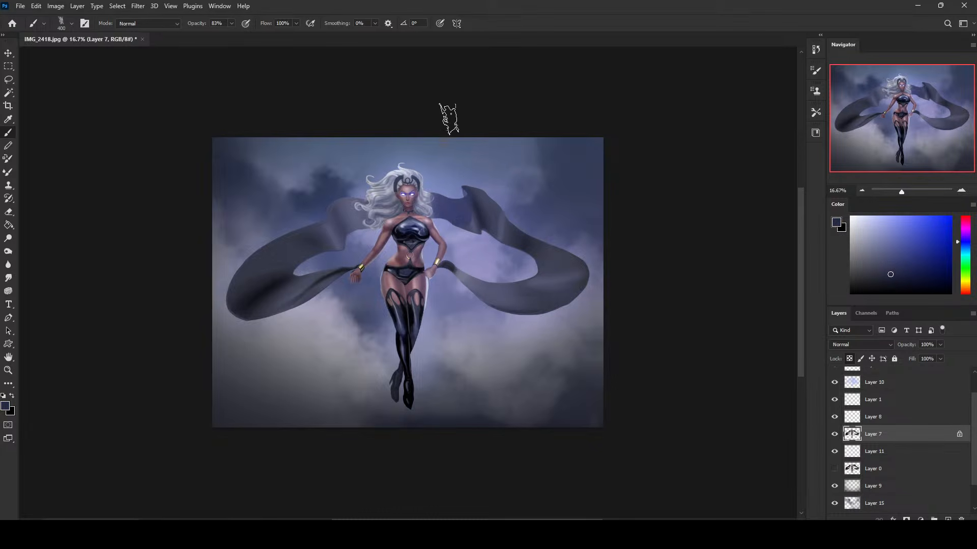
pyautogui.keyDown('alt'); pyautogui.click(479, 209); pyautogui.keyUp('alt')
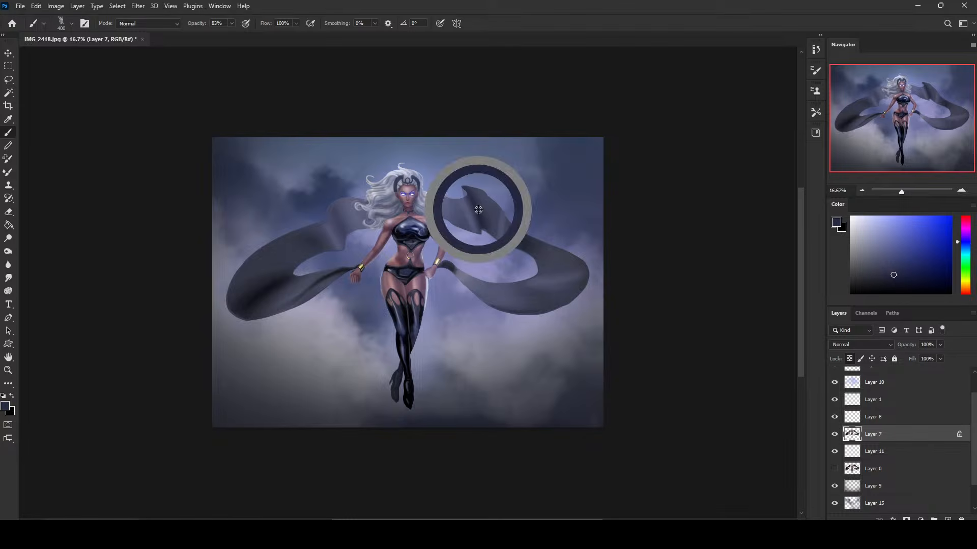
pyautogui.click(161, 24)
pyautogui.click(162, 33)
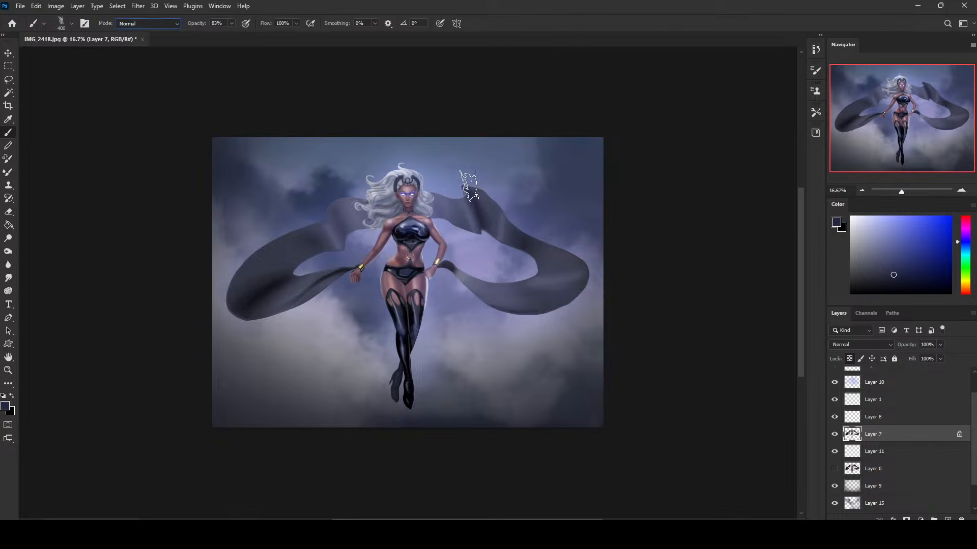
pyautogui.click(148, 24)
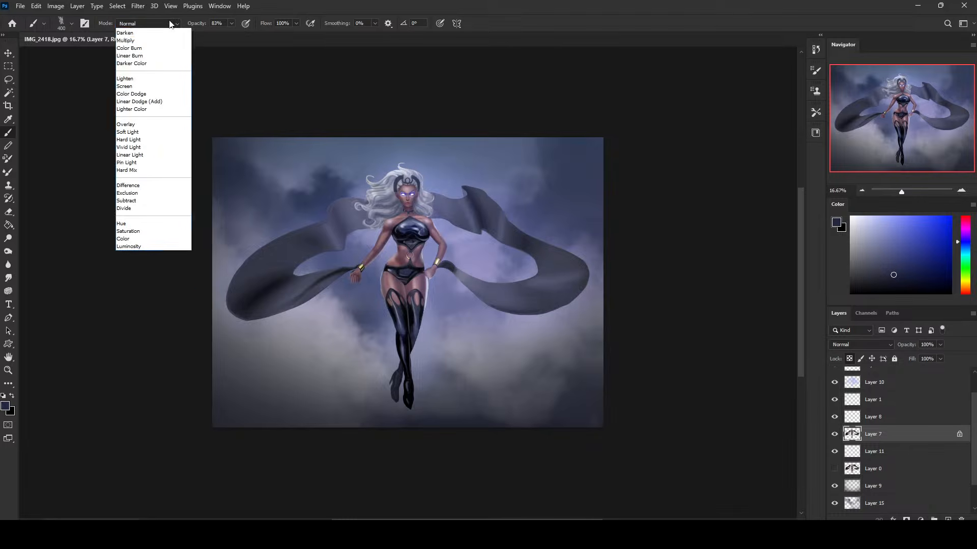
pyautogui.click(153, 72)
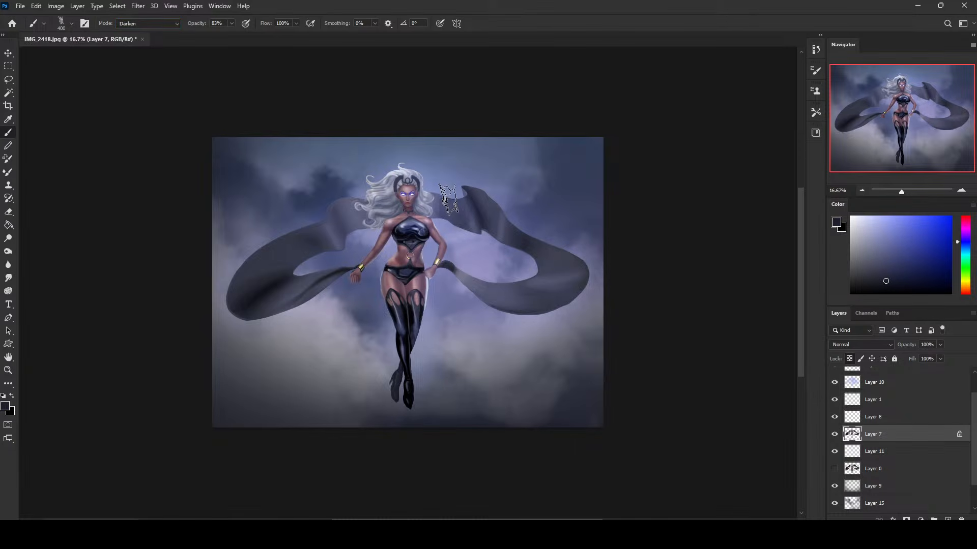
# Paint dark navy over both sides of the cape on Layer 7 to deepen its upper folds and lower sweeps.
pyautogui.moveTo(449, 206)
pyautogui.mouseDown()
pyautogui.moveTo(483, 211)
pyautogui.moveTo(505, 232)
pyautogui.mouseUp()
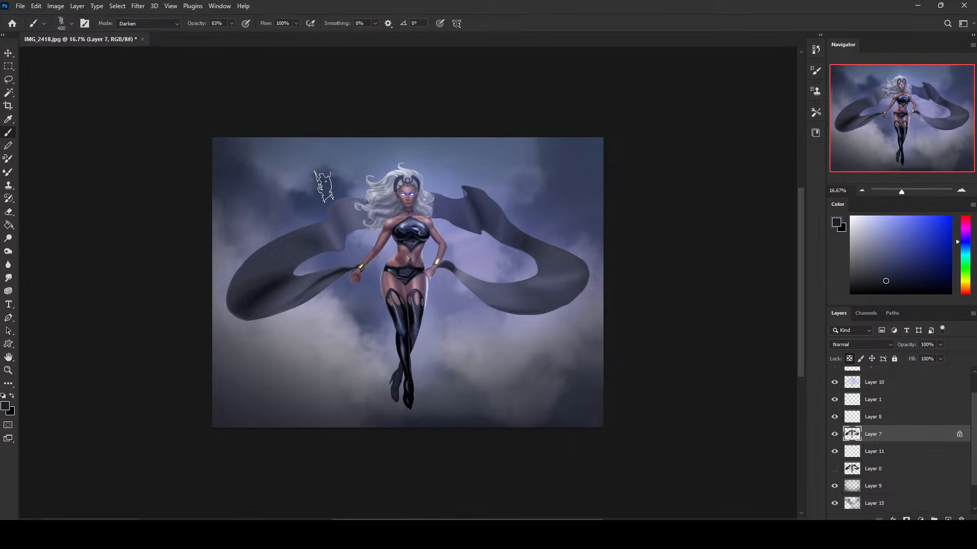
pyautogui.moveTo(331, 217)
pyautogui.mouseDown()
pyautogui.moveTo(354, 221)
pyautogui.moveTo(331, 245)
pyautogui.mouseUp()
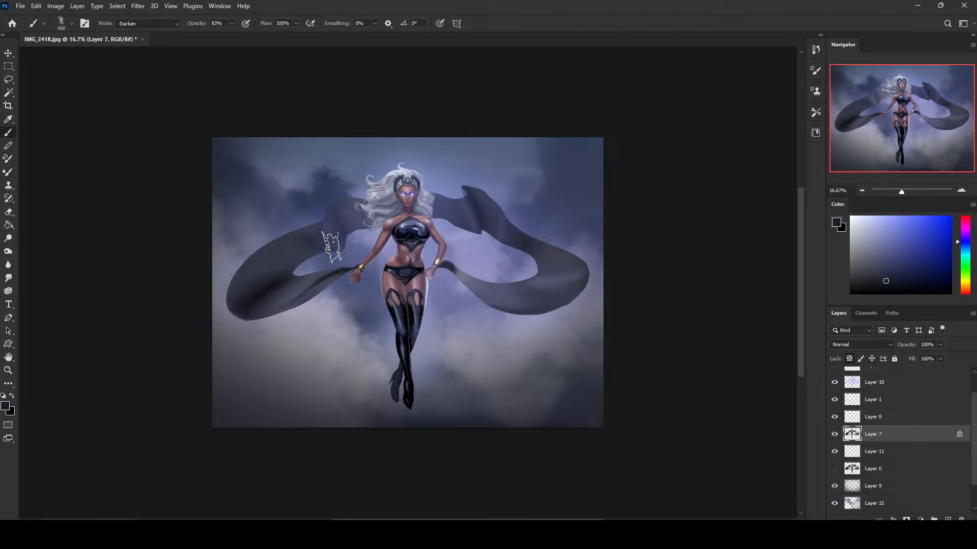
pyautogui.moveTo(342, 204)
pyautogui.mouseDown()
pyautogui.moveTo(339, 240)
pyautogui.moveTo(287, 243)
pyautogui.mouseUp()
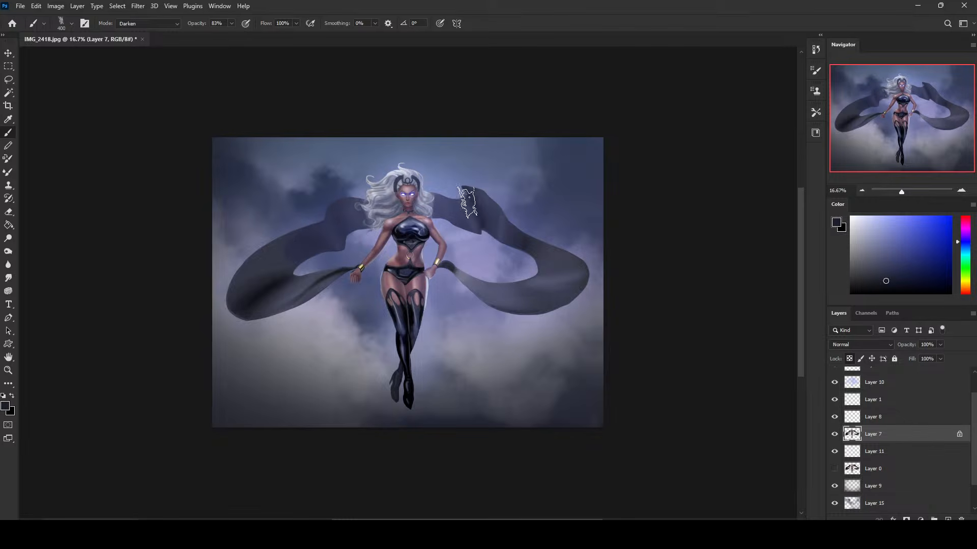
pyautogui.moveTo(450, 211); pyautogui.dragTo(449, 219)
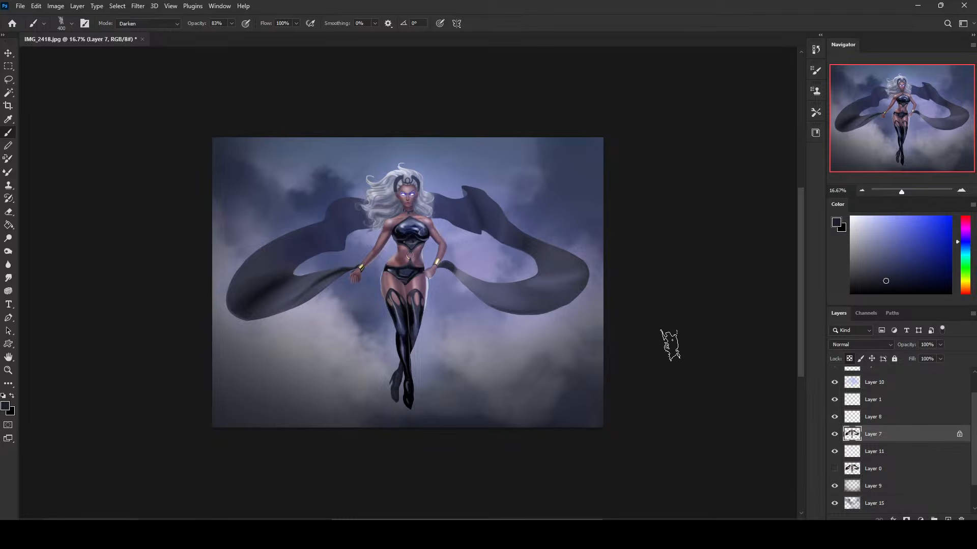
pyautogui.moveTo(542, 300); pyautogui.dragTo(451, 277)
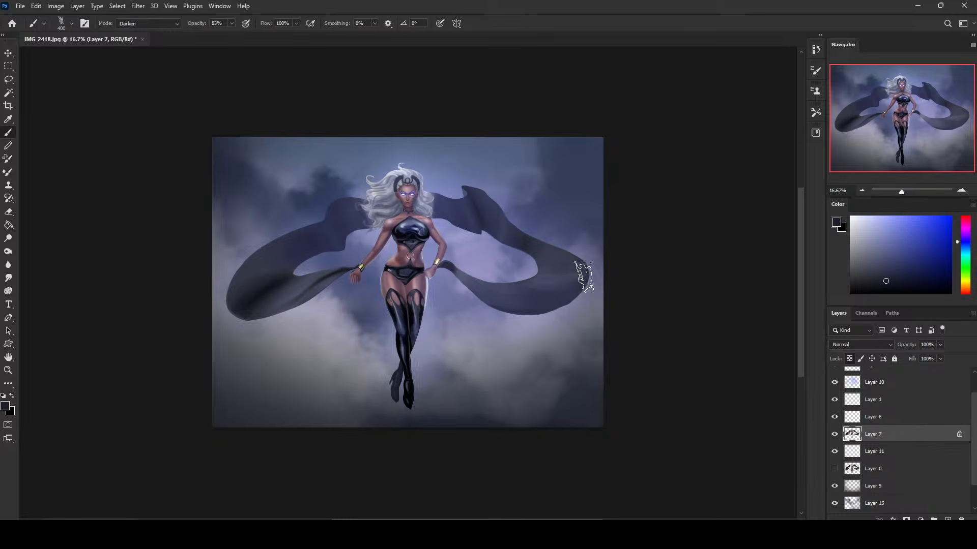
pyautogui.moveTo(324, 266); pyautogui.dragTo(224, 321)
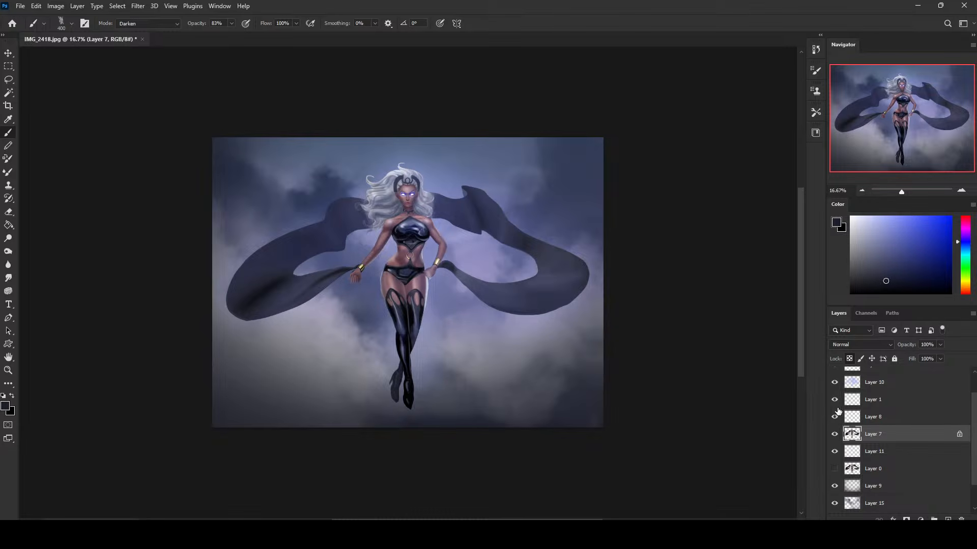
# Examine the repainted cape and leg edges up close, and compare the picture with Layer 7 hidden and shown.
pyautogui.click(837, 435)
pyautogui.press('z')
pyautogui.moveTo(461, 316); pyautogui.dragTo(463, 320)
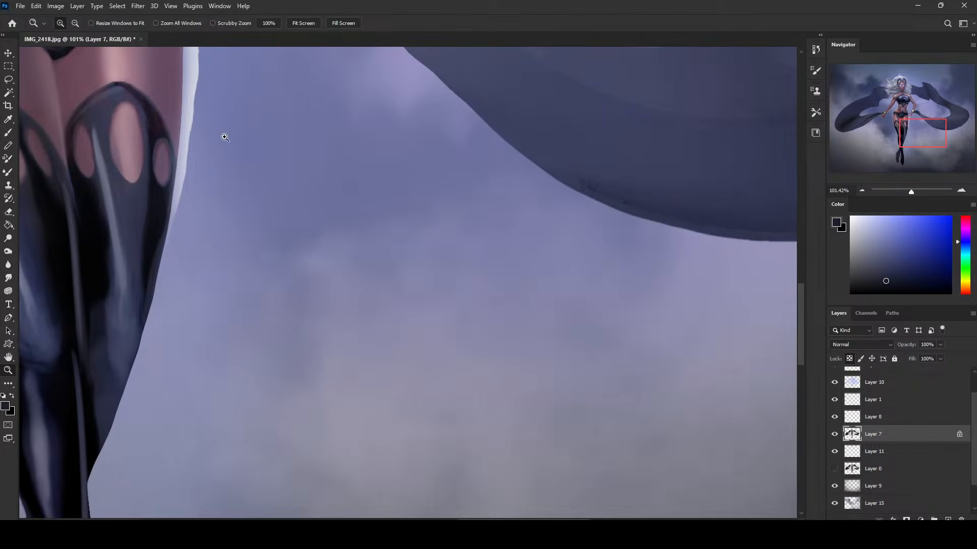
pyautogui.hotkey('ctrl', '0')
pyautogui.hotkey('ctrl', '-')
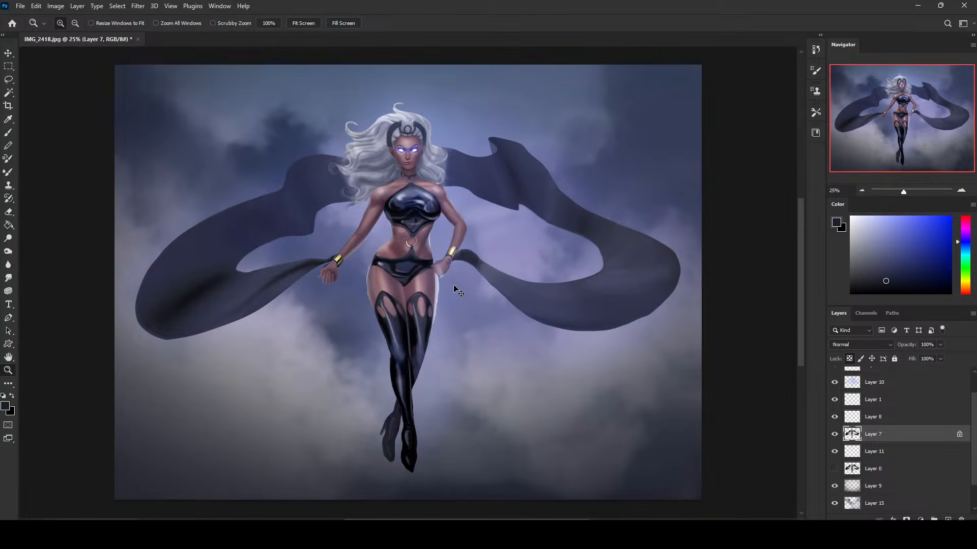
pyautogui.hotkey('ctrl', '-')
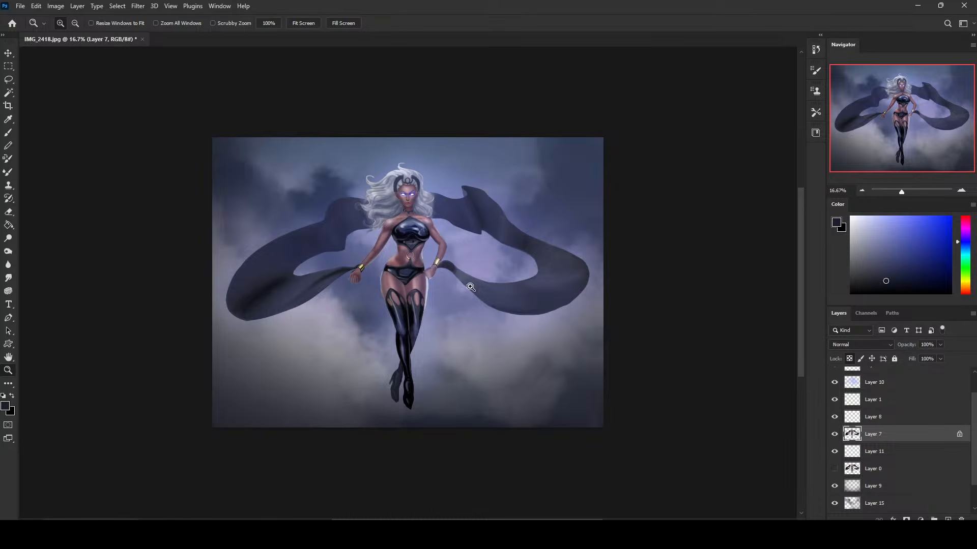
pyautogui.click(834, 435)
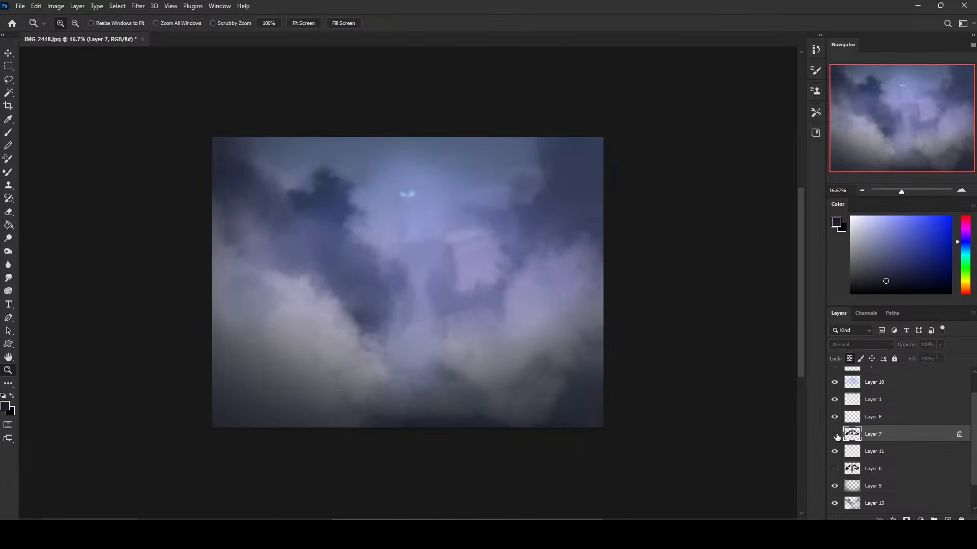
pyautogui.click(834, 435)
# Set up the Dodge tool with a 400 px brush, Midtones range and 40% exposure.
pyautogui.click(8, 238)
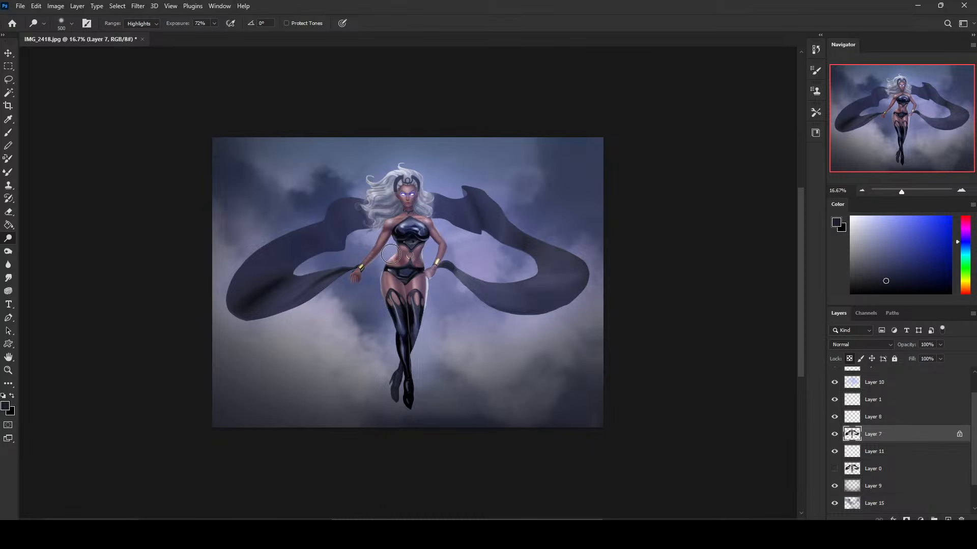
pyautogui.click(214, 23)
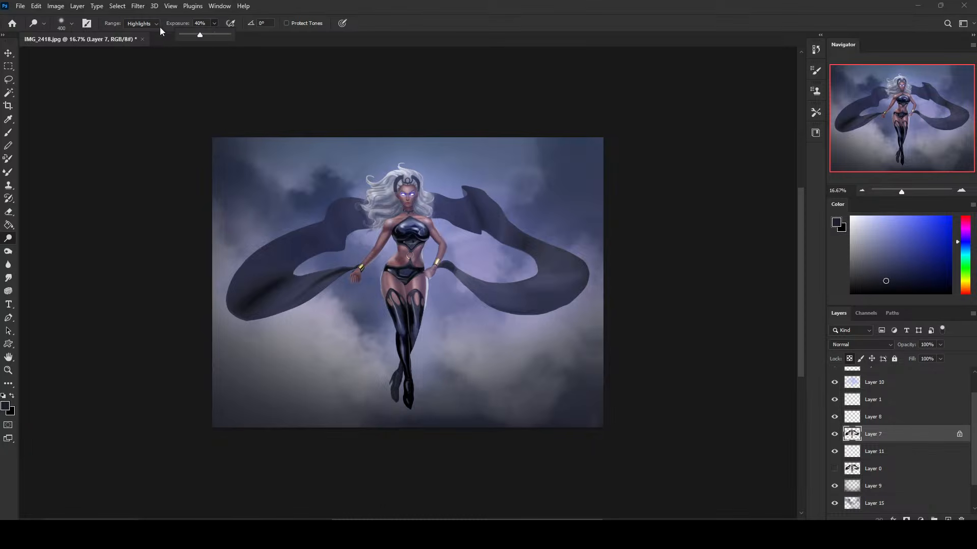
pyautogui.click(142, 23)
pyautogui.click(140, 39)
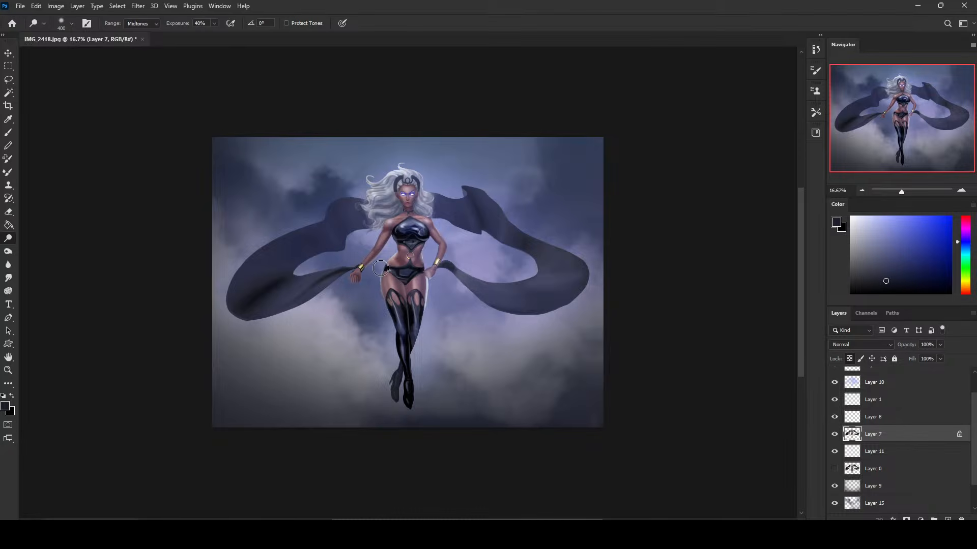
# Lasso the white fringe along the outer thigh below the hand on the hip, remove it from Layer 7 and deselect.
pyautogui.press('z')
pyautogui.moveTo(397, 255); pyautogui.dragTo(481, 385)
pyautogui.press('l')
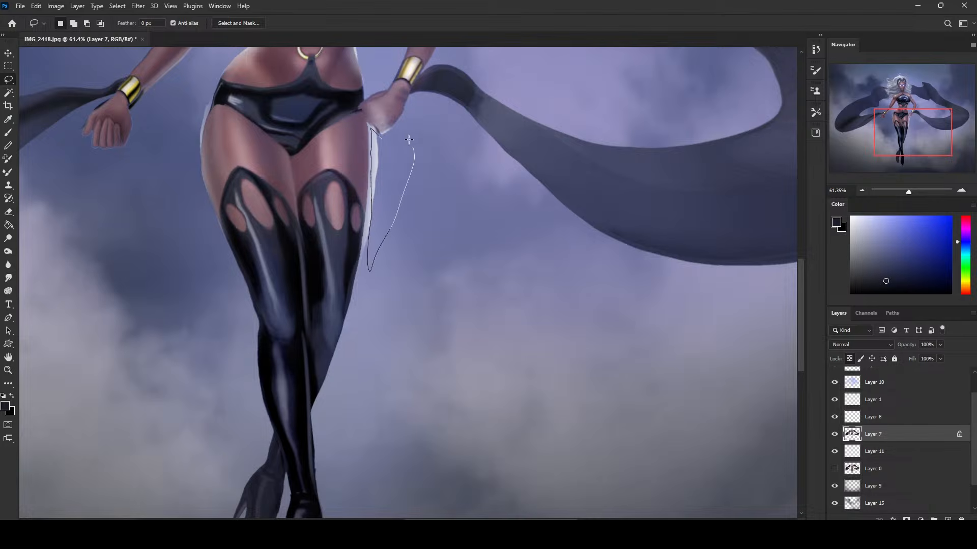
pyautogui.moveTo(408, 139); pyautogui.dragTo(375, 147)
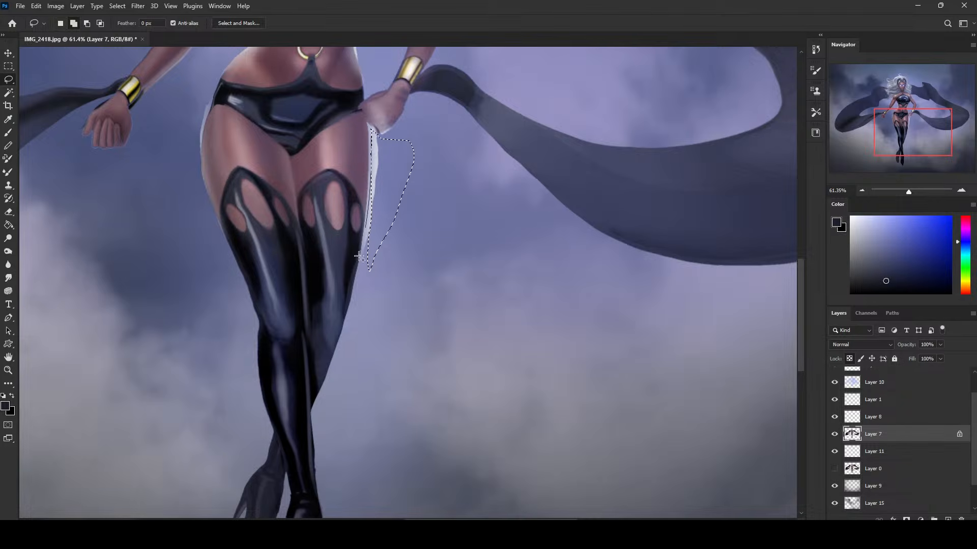
pyautogui.moveTo(373, 181)
pyautogui.mouseDown()
pyautogui.moveTo(360, 283)
pyautogui.moveTo(379, 181)
pyautogui.mouseUp()
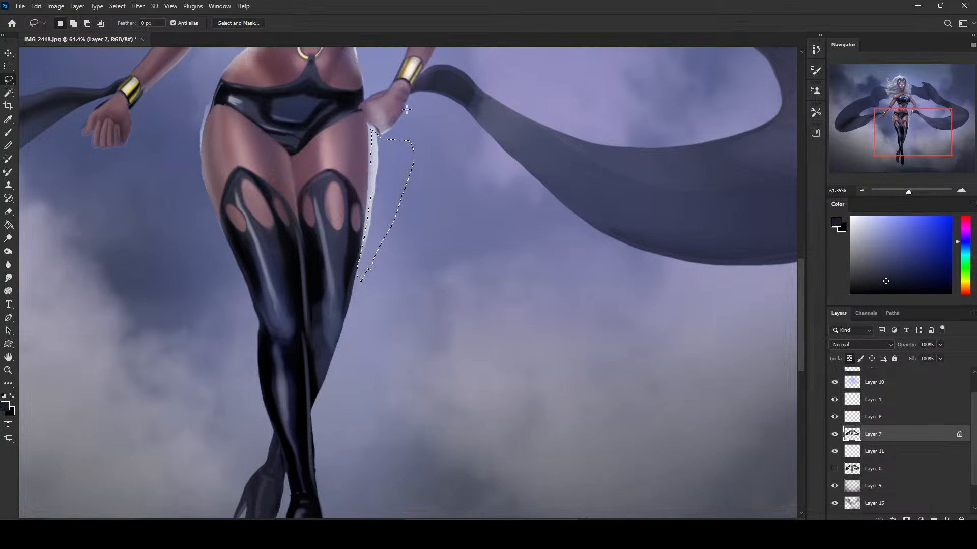
pyautogui.press('alt')
pyautogui.moveTo(348, 274); pyautogui.dragTo(349, 277)
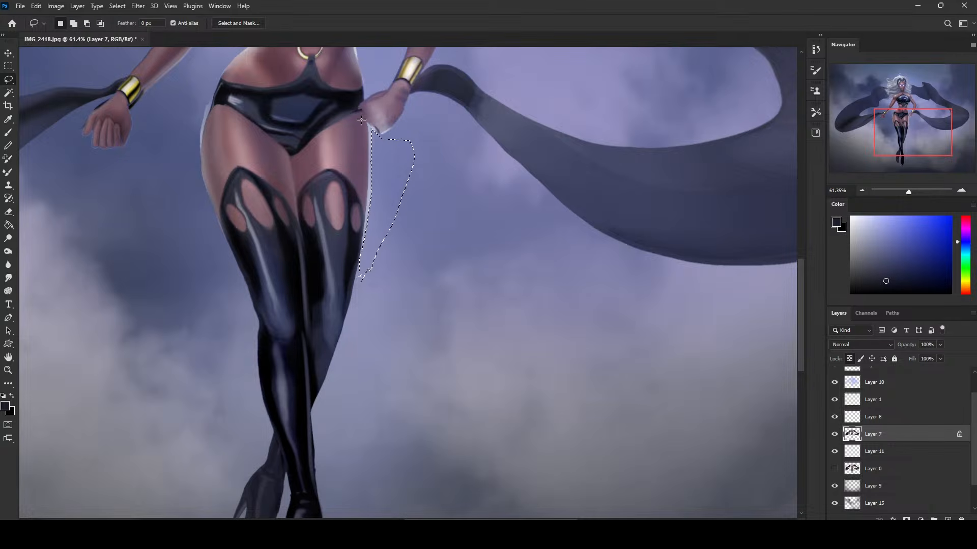
pyautogui.press('m')
pyautogui.rightClick(497, 187)
pyautogui.click(529, 196)
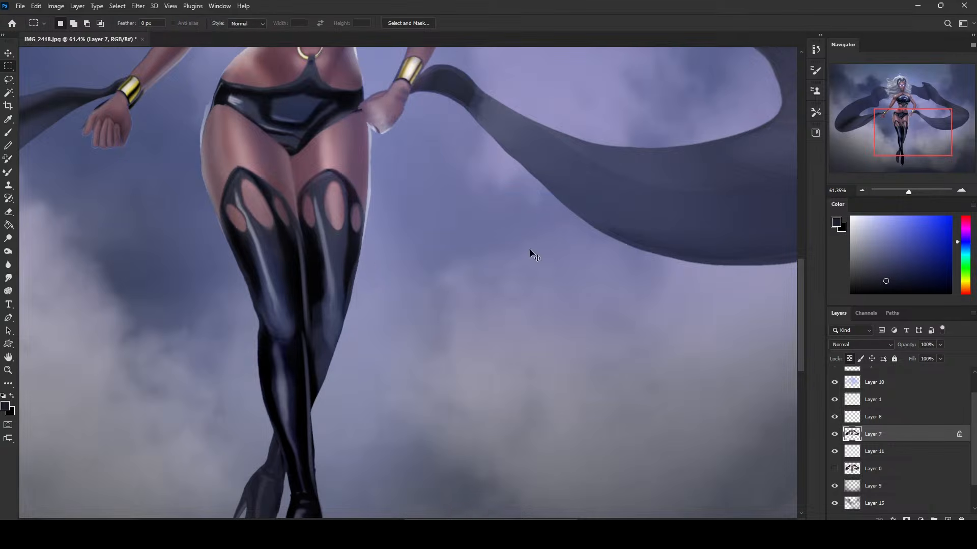
pyautogui.hotkey('ctrl', '0')
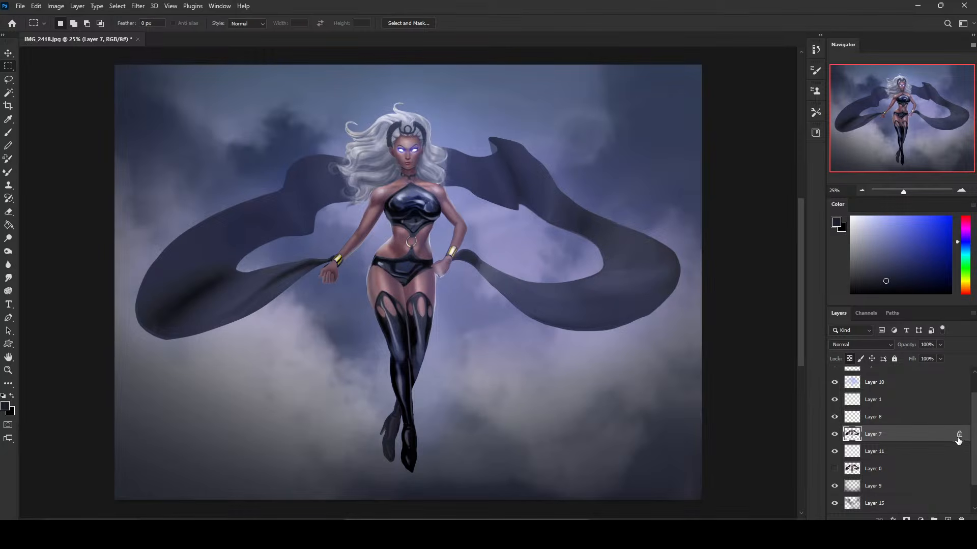
# Merge the sky layers 14, 15 and 9 down into Layer 2.
pyautogui.scroll(-1, 975, 447)
pyautogui.rightClick(875, 504)
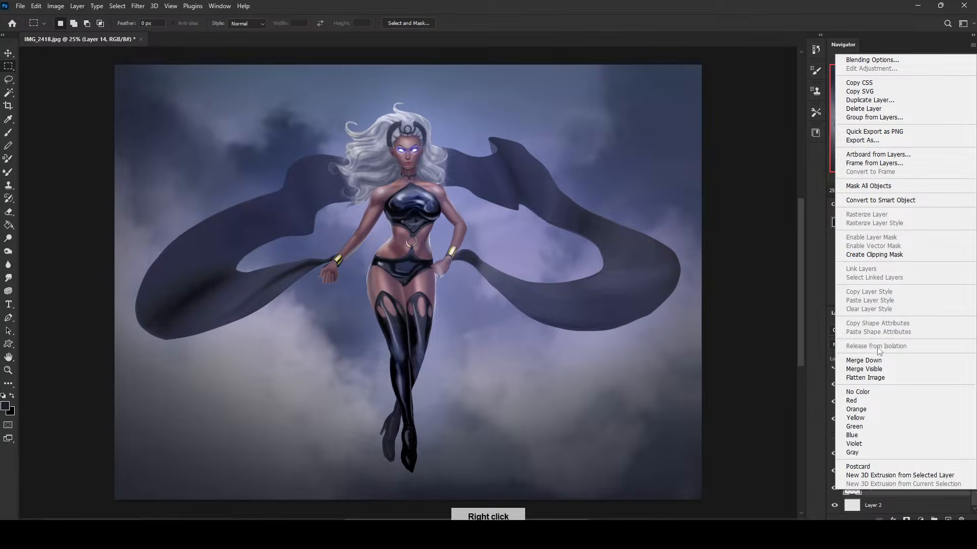
pyautogui.click(879, 358)
pyautogui.rightClick(863, 492)
pyautogui.click(874, 358)
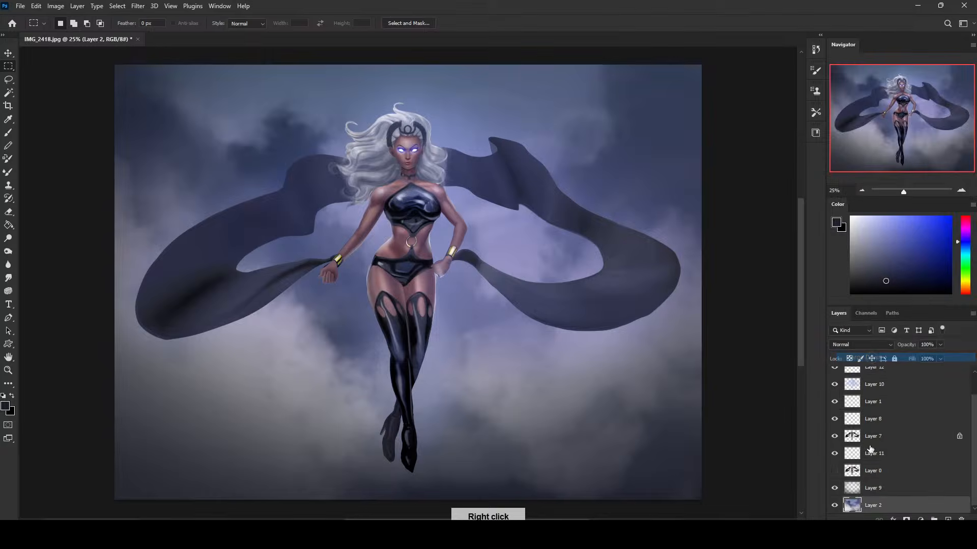
pyautogui.rightClick(862, 488)
pyautogui.click(862, 367)
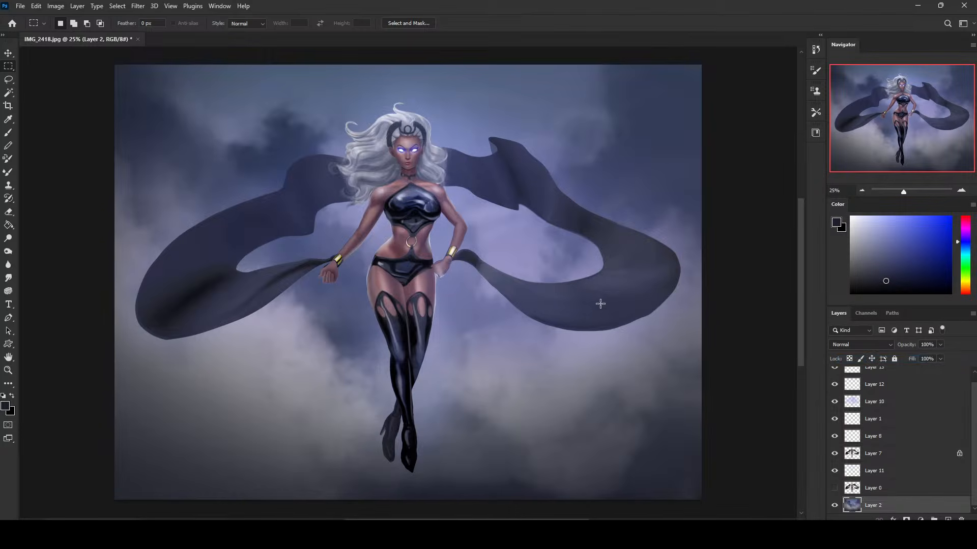
# Try dodging the Layer 2 sky behind the head with a 4600 px brush in the Midtones range.
pyautogui.hotkey('ctrl', '-')
pyautogui.hotkey('ctrl', '-')
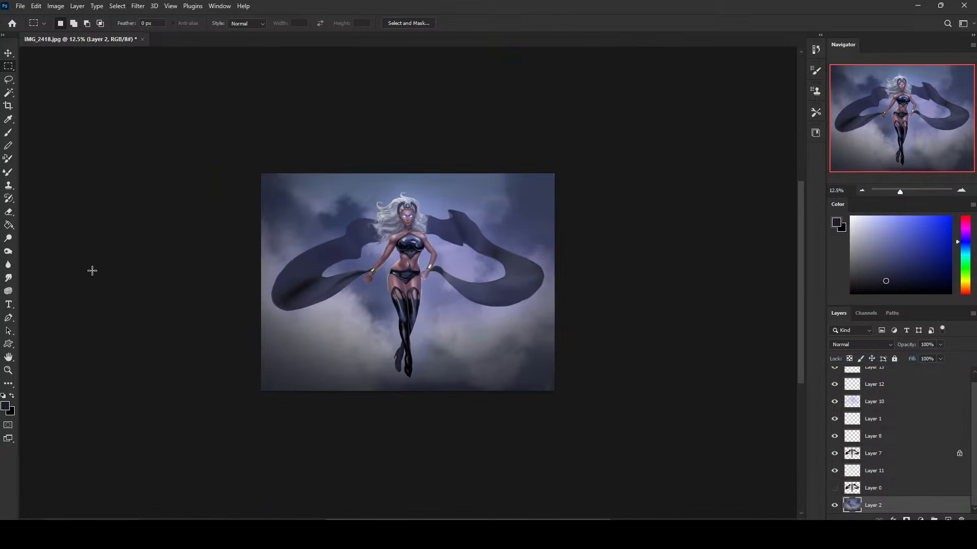
pyautogui.click(8, 239)
pyautogui.press(']')
pyautogui.press(']')
pyautogui.press(']')
pyautogui.press(']')
pyautogui.press(']')
pyautogui.press(']')
pyautogui.press(']')
pyautogui.press(']')
pyautogui.press(']')
pyautogui.press(']')
pyautogui.press(']')
pyautogui.press(']')
pyautogui.press(']')
pyautogui.press(']')
pyautogui.press(']')
pyautogui.press(']')
pyautogui.press(']')
pyautogui.press(']')
pyautogui.press(']')
pyautogui.press(']')
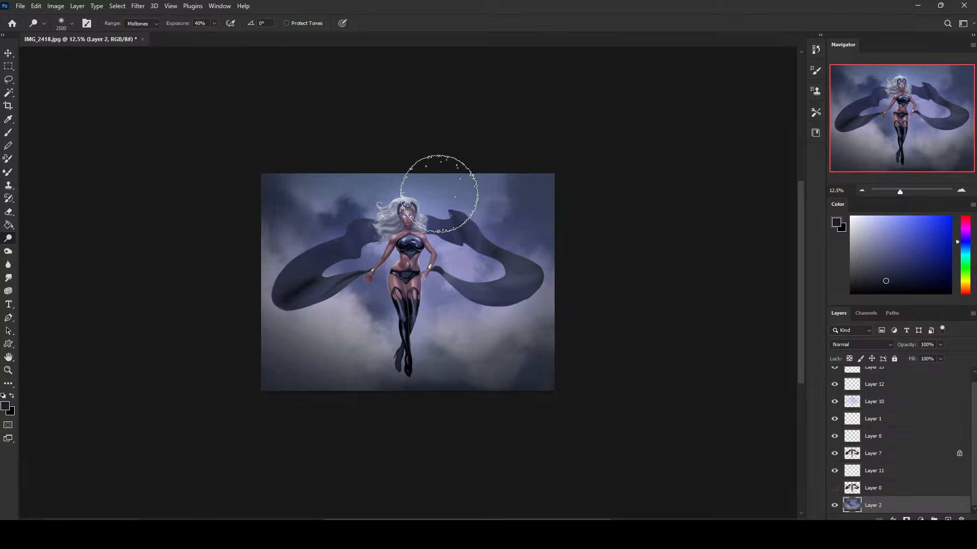
pyautogui.click(409, 170)
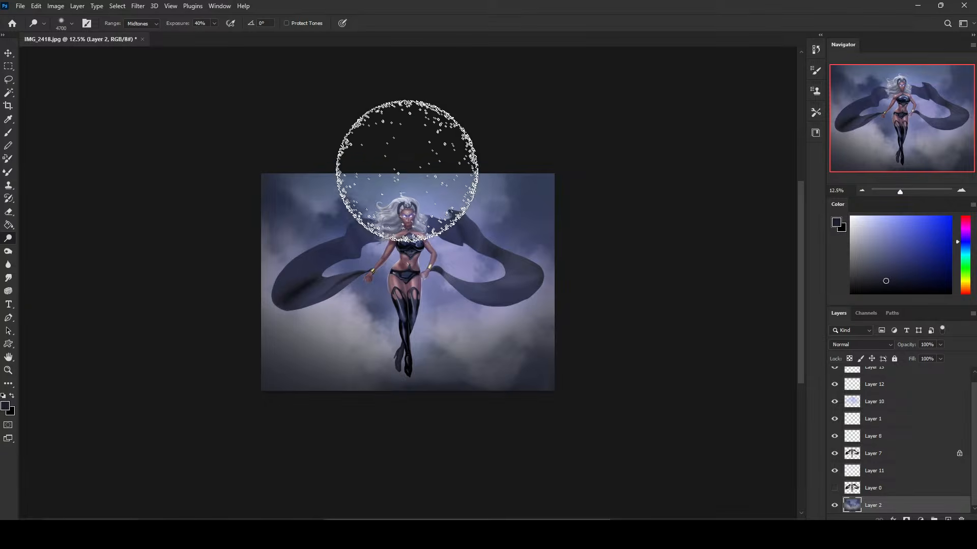
# Dodge the sky above the head in the Highlights range and reduce the exposure to 16%.
pyautogui.click(148, 23)
pyautogui.click(137, 45)
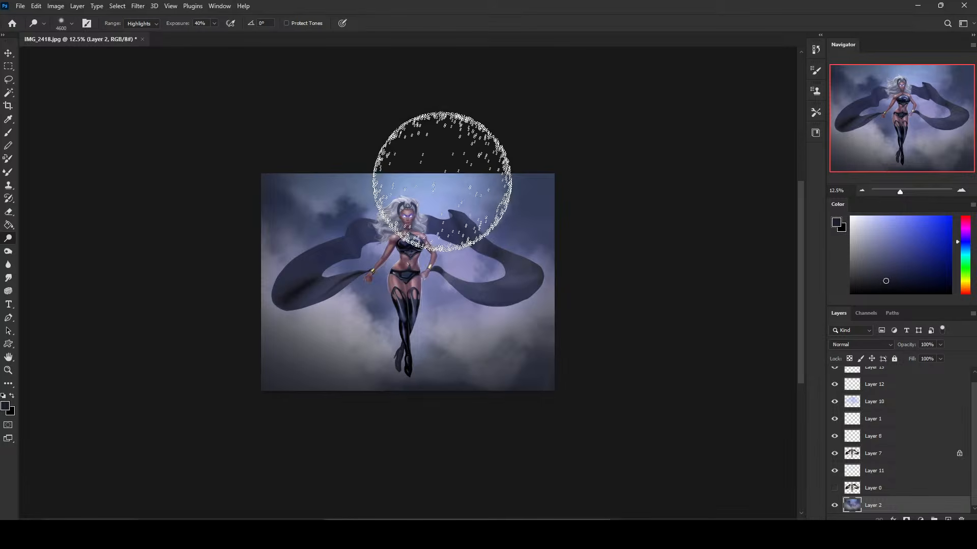
pyautogui.moveTo(442, 182)
pyautogui.mouseDown()
pyautogui.moveTo(418, 174)
pyautogui.moveTo(434, 213)
pyautogui.moveTo(437, 163)
pyautogui.mouseUp()
pyautogui.hotkey('ctrl', 'z')
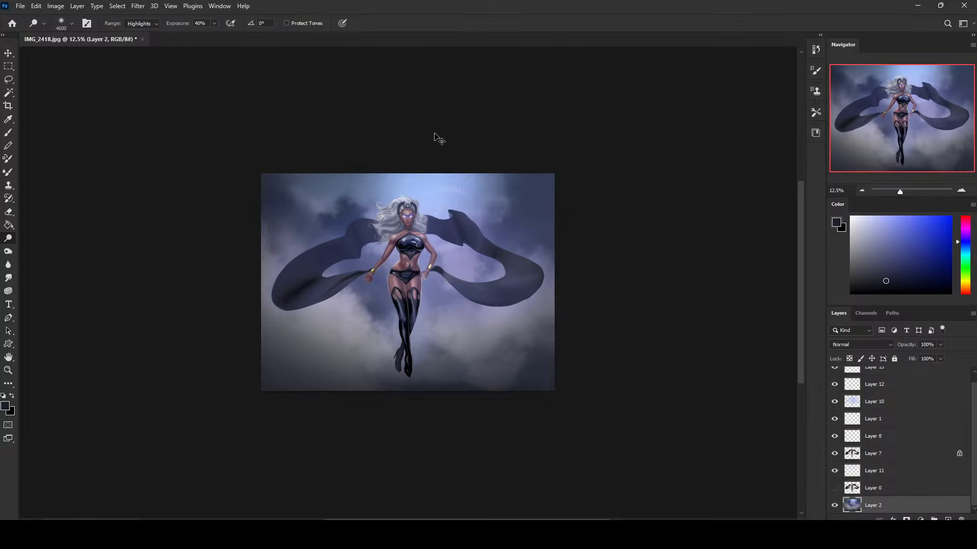
pyautogui.click(214, 23)
pyautogui.moveTo(215, 36); pyautogui.dragTo(205, 35)
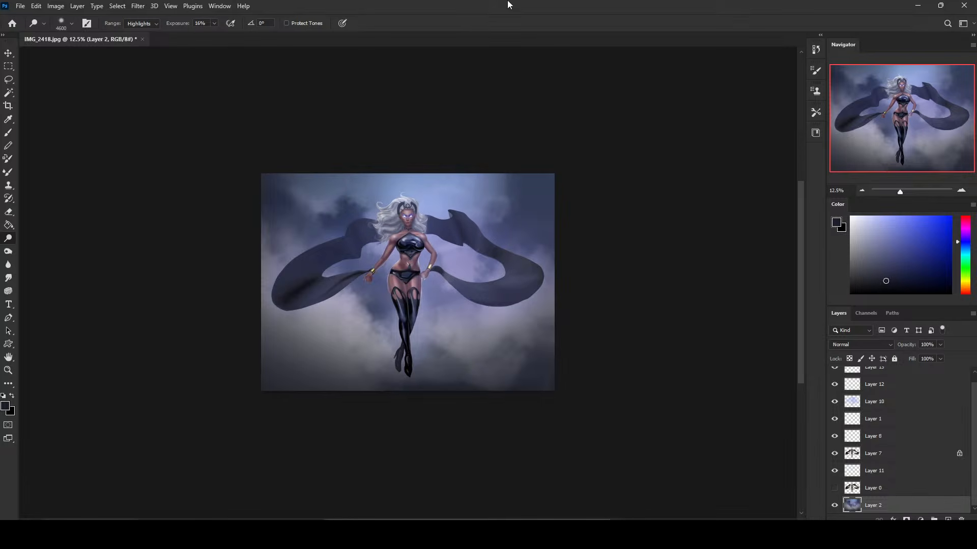
# Duplicate Layer 7 and darken the copy with Hue/Saturation at -27 Lightness.
pyautogui.click(907, 458)
pyautogui.hotkey('ctrl', 'j')
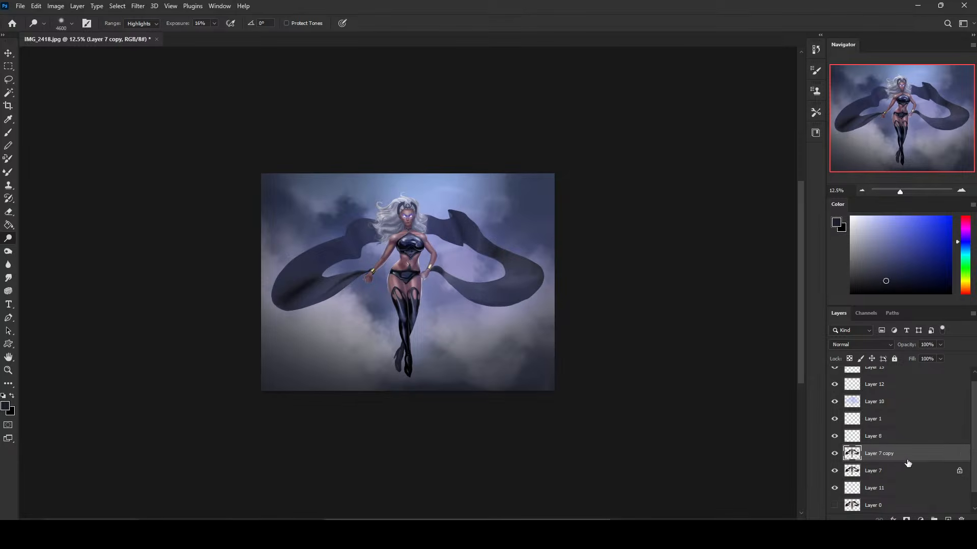
pyautogui.hotkey('ctrl', 'u')
pyautogui.moveTo(741, 261); pyautogui.dragTo(728, 263)
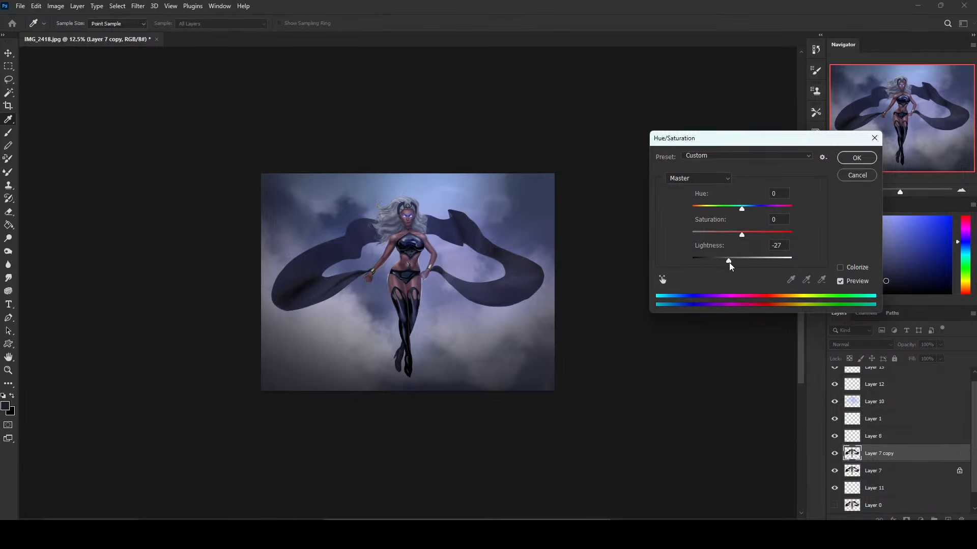
pyautogui.click(856, 158)
pyautogui.press('o')
pyautogui.hotkey('ctrl', '+')
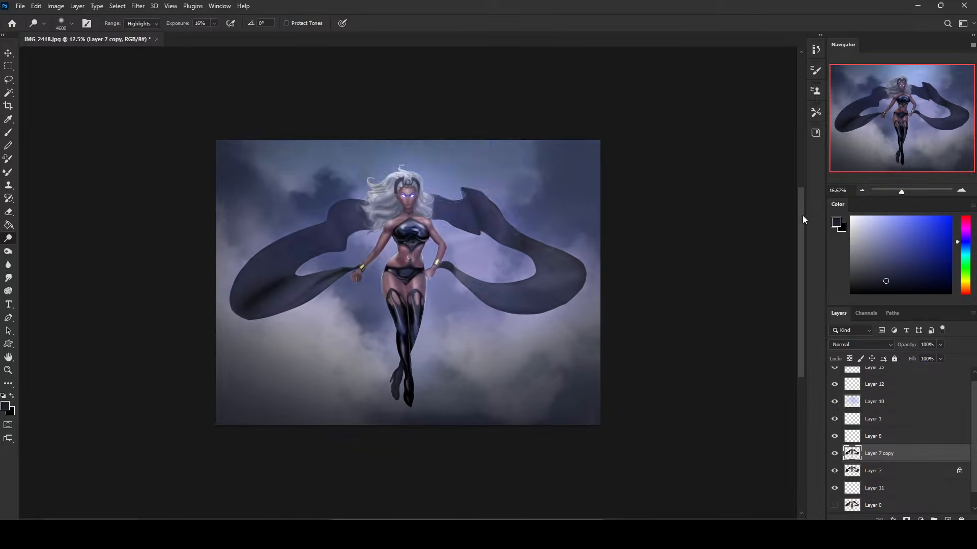
# Set up a soft round Eraser and try its brush size over the head and torso on Layer 7 copy.
pyautogui.press('e')
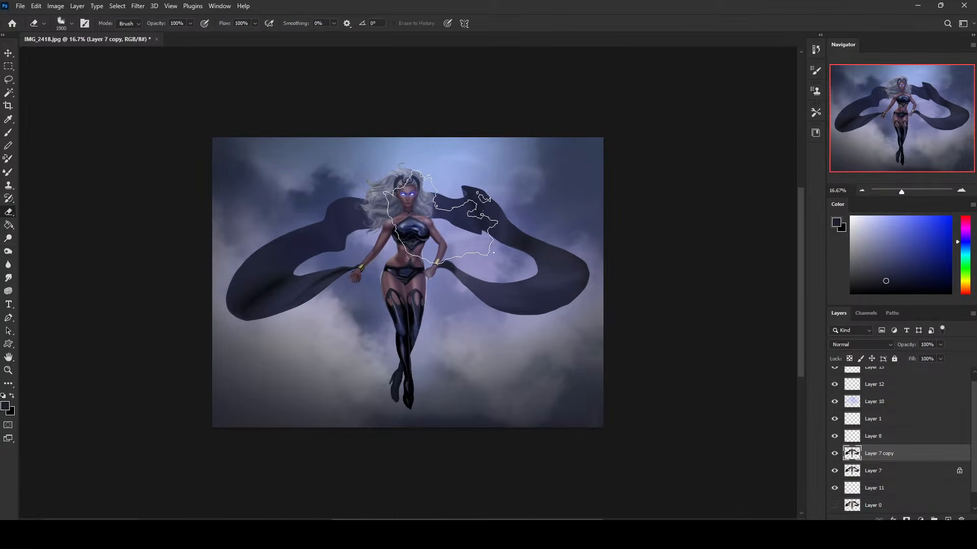
pyautogui.rightClick(497, 217)
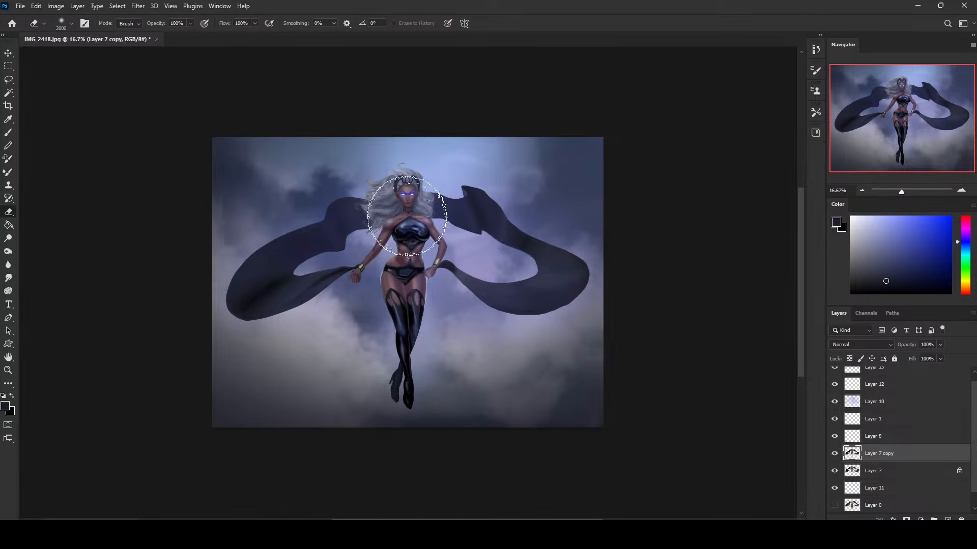
pyautogui.press('[')
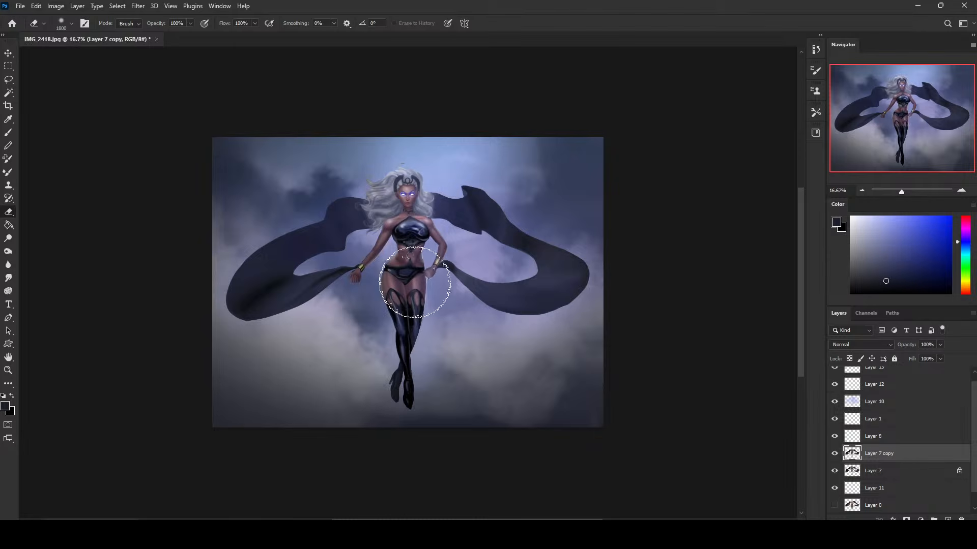
pyautogui.press(']')
pyautogui.press(']')
pyautogui.press('[')
pyautogui.press('[')
pyautogui.press('[')
pyautogui.press('[')
pyautogui.press('[')
pyautogui.press('[')
pyautogui.press('[')
pyautogui.press('[')
pyautogui.press('[')
pyautogui.press('[')
pyautogui.press('[')
pyautogui.press('[')
pyautogui.press('[')
pyautogui.press('[')
pyautogui.press('[')
pyautogui.press('[')
pyautogui.press('[')
pyautogui.press('[')
pyautogui.press('[')
pyautogui.press('[')
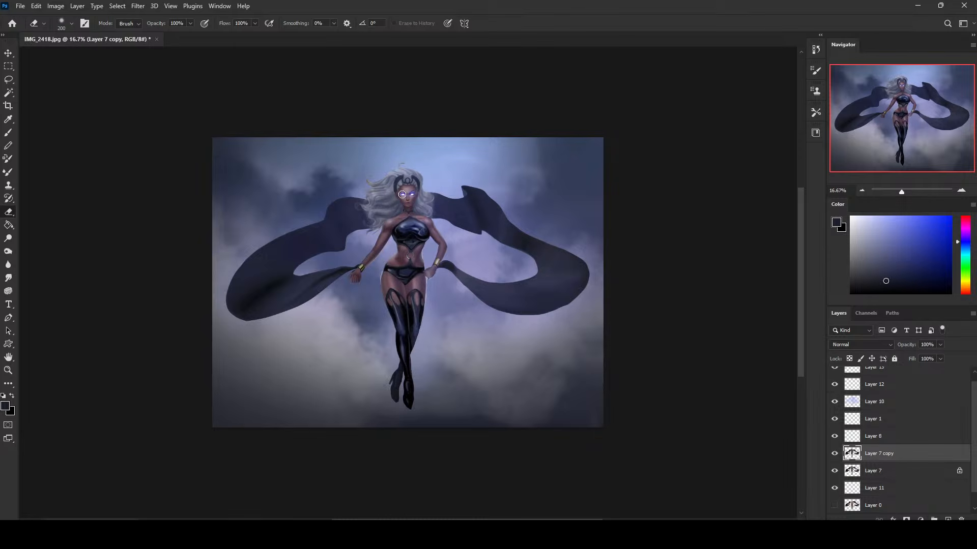
# Erase the darkening around the head and torso on Layer 7 copy with a 4500 px eraser at 25% opacity.
pyautogui.press(']')
pyautogui.press(']')
pyautogui.press(']')
pyautogui.press(']')
pyautogui.press(']')
pyautogui.press(']')
pyautogui.press(']')
pyautogui.press(']')
pyautogui.press(']')
pyautogui.press(']')
pyautogui.press(']')
pyautogui.press(']')
pyautogui.press(']')
pyautogui.press(']')
pyautogui.press(']')
pyautogui.press(']')
pyautogui.press(']')
pyautogui.press(']')
pyautogui.press(']')
pyautogui.press(']')
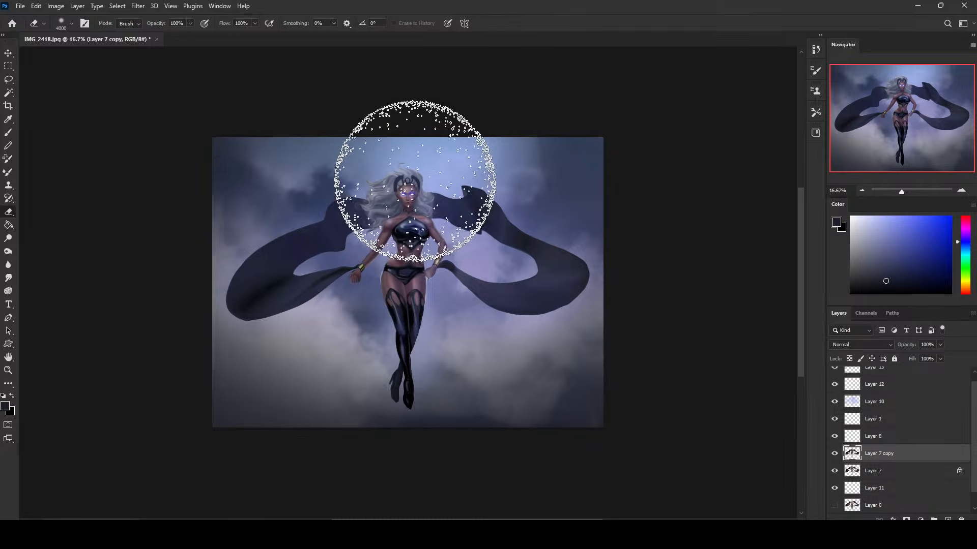
pyautogui.hotkey('ctrl', 'z')
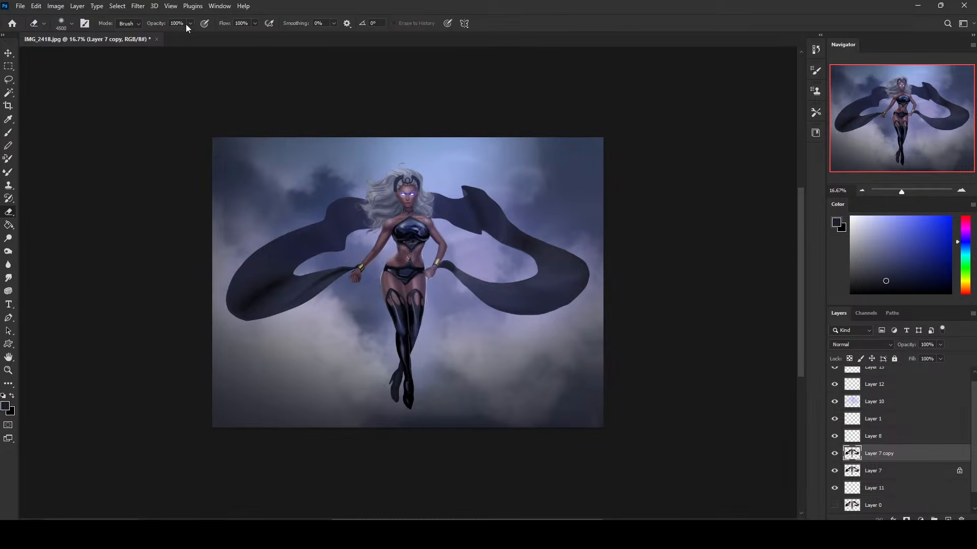
pyautogui.moveTo(161, 38); pyautogui.dragTo(154, 38)
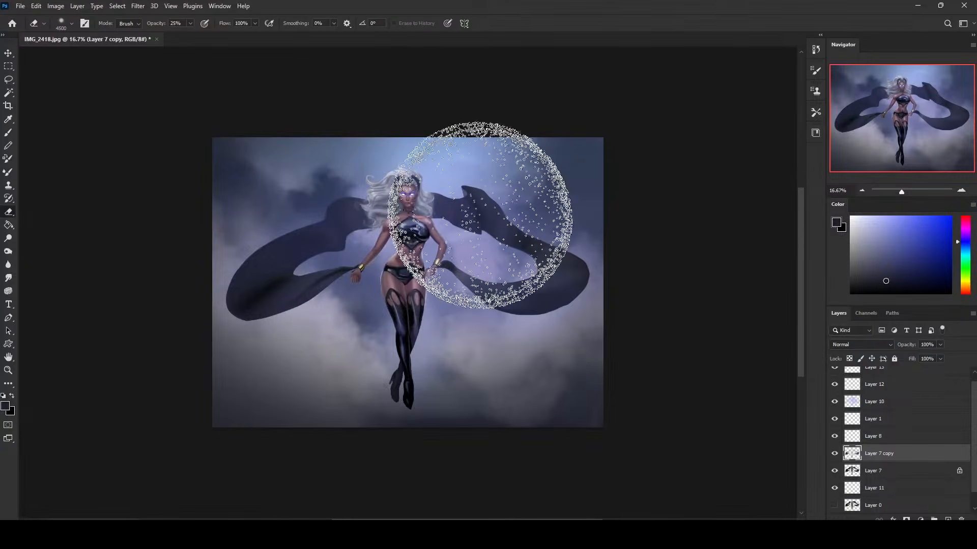
# Compare the picture with Layer 7 copy hidden and shown.
pyautogui.click(838, 458)
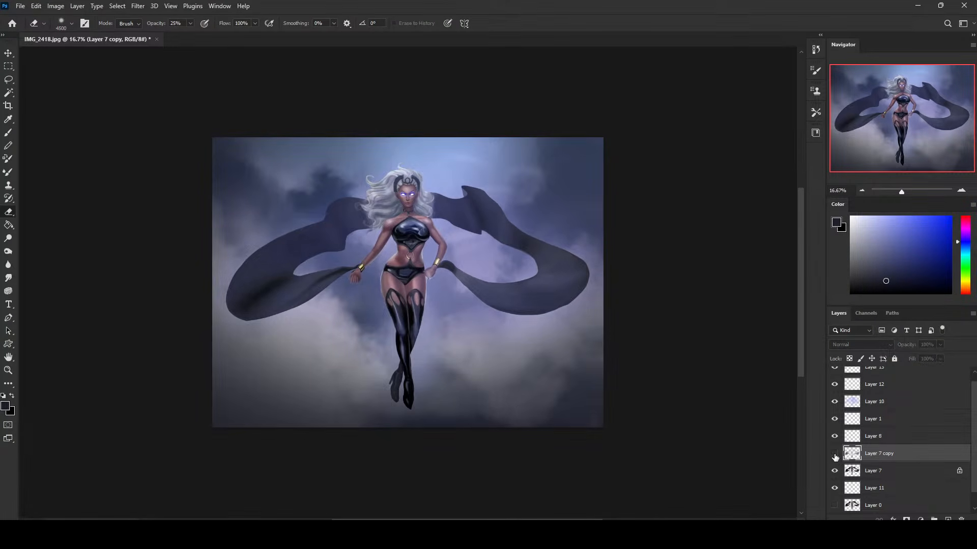
pyautogui.click(837, 457)
pyautogui.click(838, 457)
pyautogui.click(837, 457)
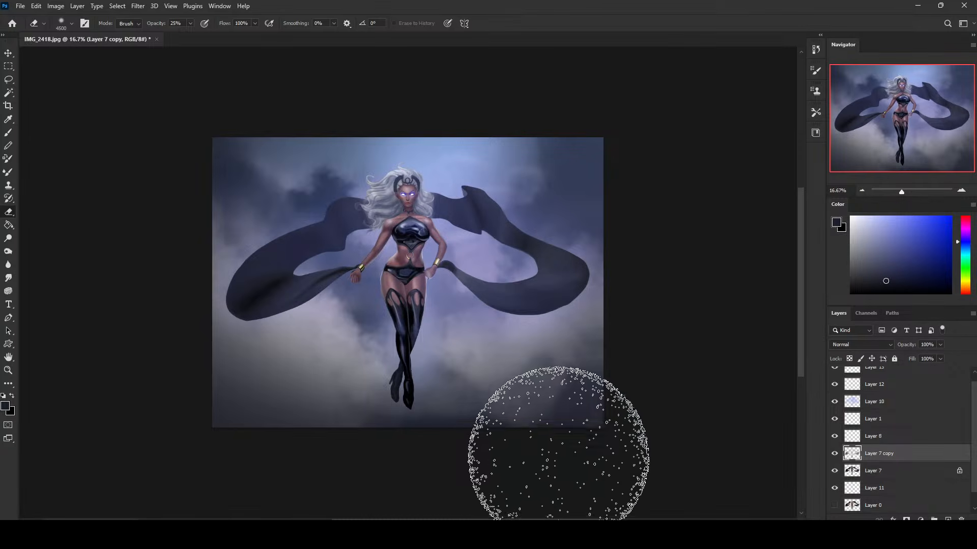
pyautogui.click(833, 458)
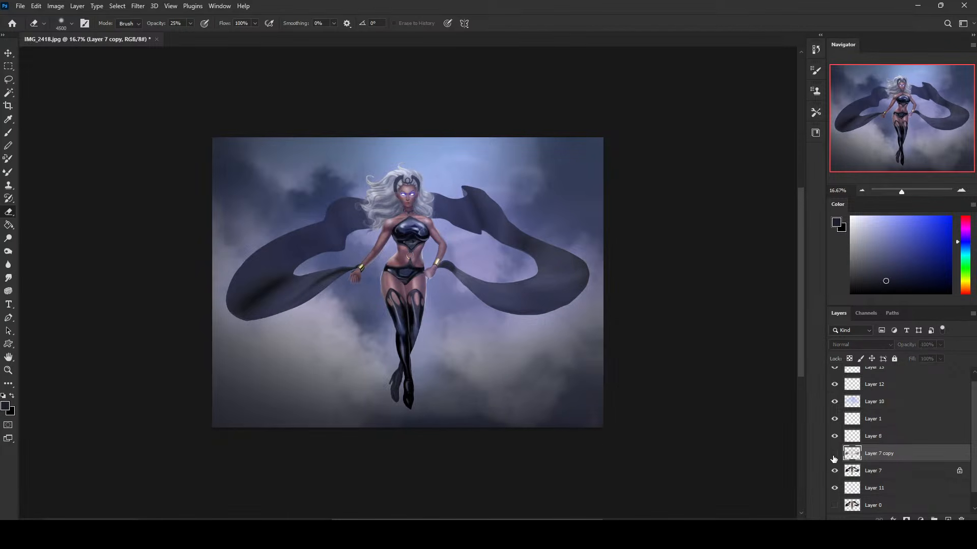
pyautogui.click(834, 454)
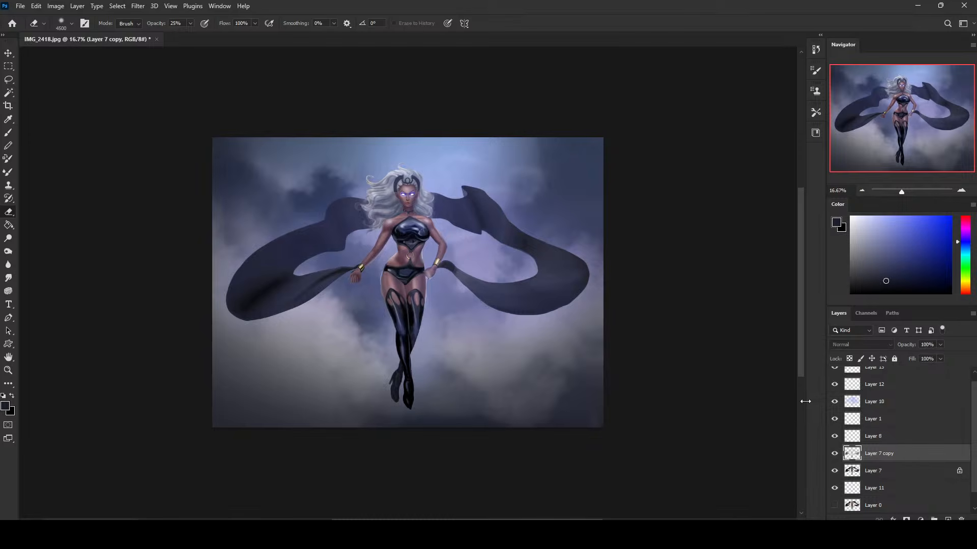
# Undo the erasing, the darkened Layer 7 copy and the sky dodging.
pyautogui.hotkey('ctrl', 'z')
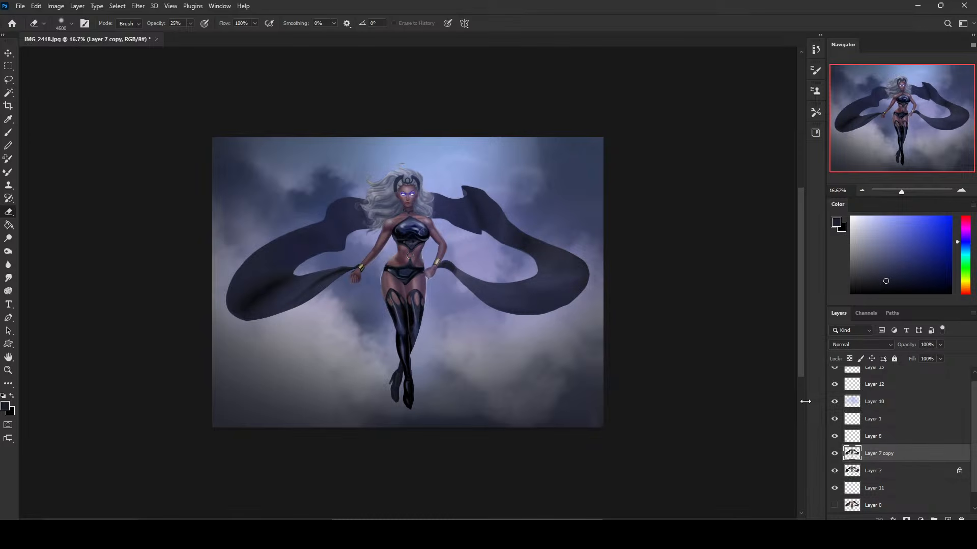
pyautogui.hotkey('ctrl', 'z')
pyautogui.hotkey('ctrl', 'z')
pyautogui.hotkey('ctrl', 'z')
pyautogui.hotkey('ctrl', 'z')
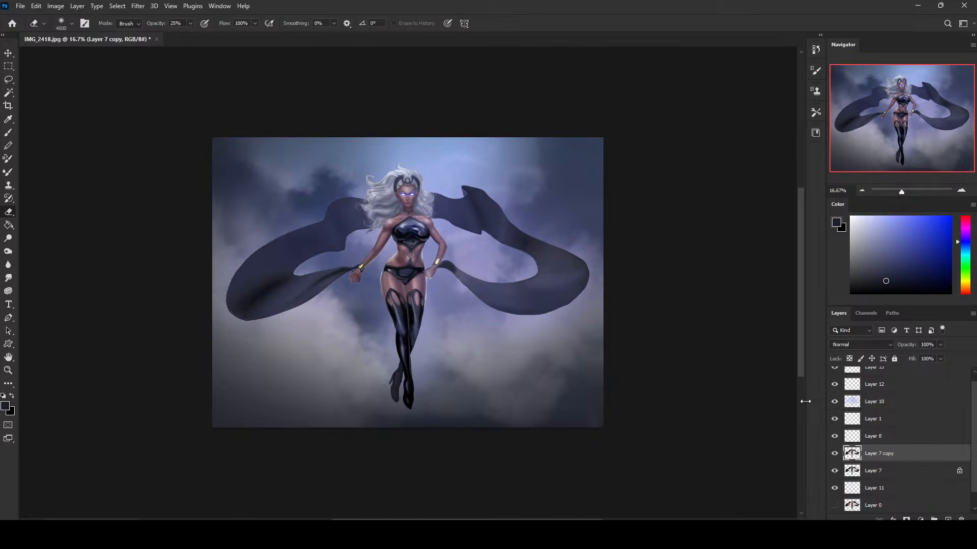
pyautogui.hotkey('ctrl', 'z')
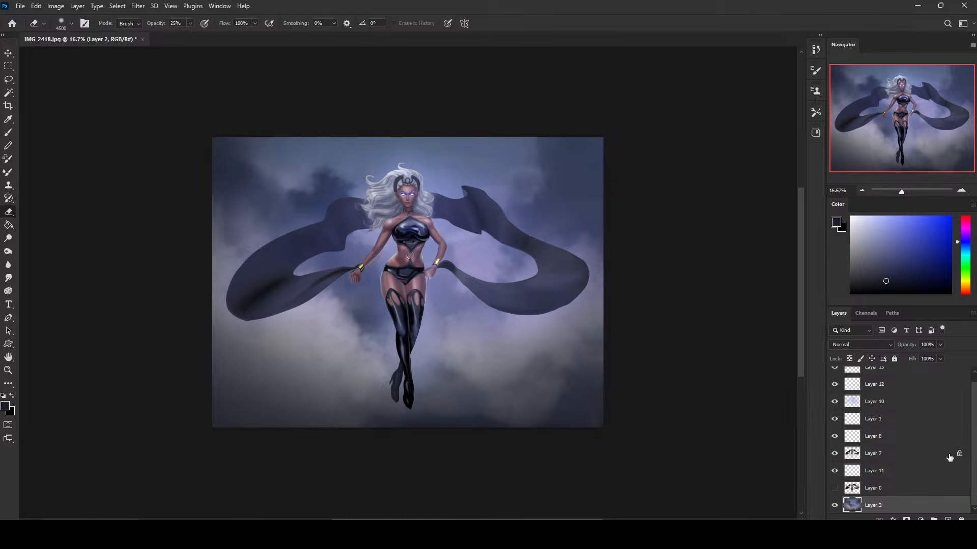
# Flatten the image into a single background layer and select the whole canvas.
pyautogui.rightClick(879, 435)
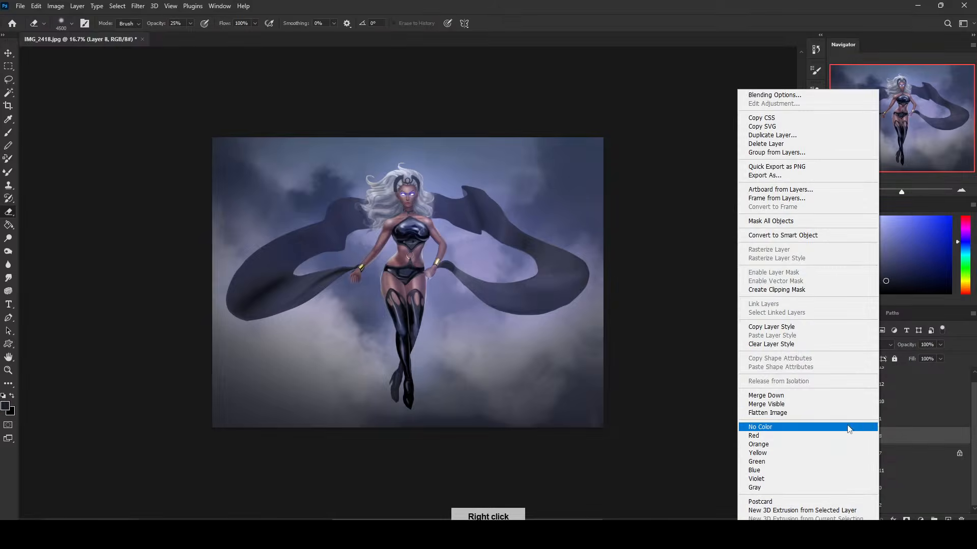
pyautogui.click(833, 413)
pyautogui.hotkey('ctrl', 'a')
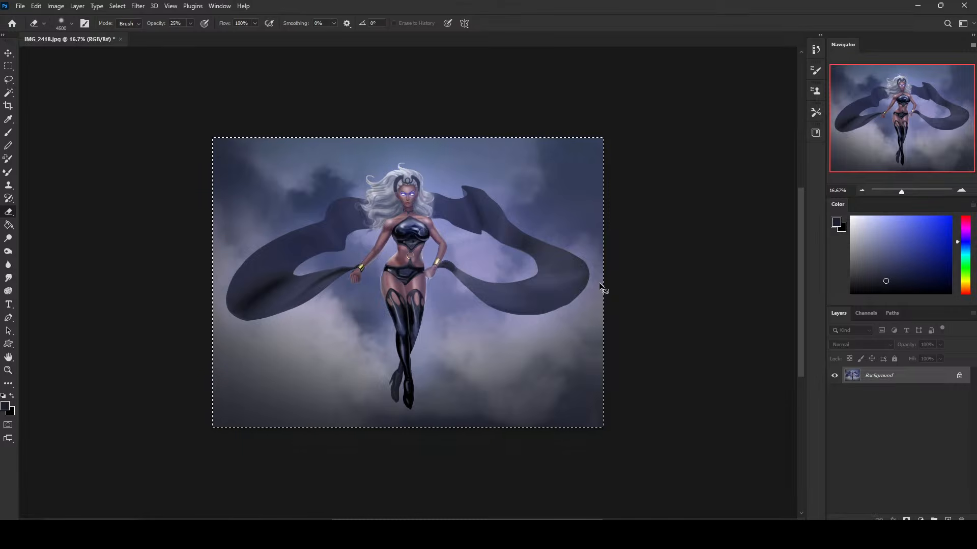
# Deselect the whole canvas with the Rectangular Marquee tool, select it all once more and clear that selection too.
pyautogui.press('m')
pyautogui.rightClick(484, 223)
pyautogui.click(560, 237)
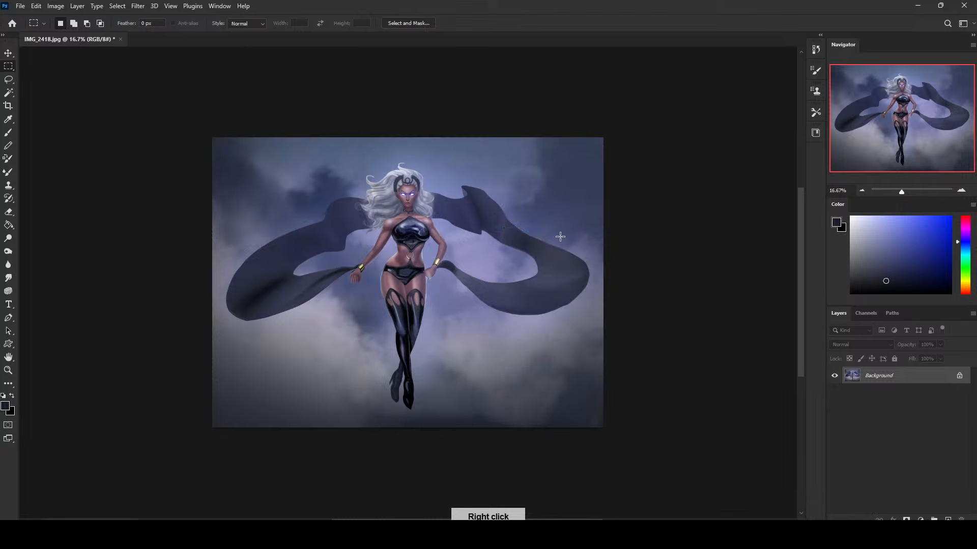
pyautogui.hotkey('ctrl', 'a')
pyautogui.rightClick(529, 223)
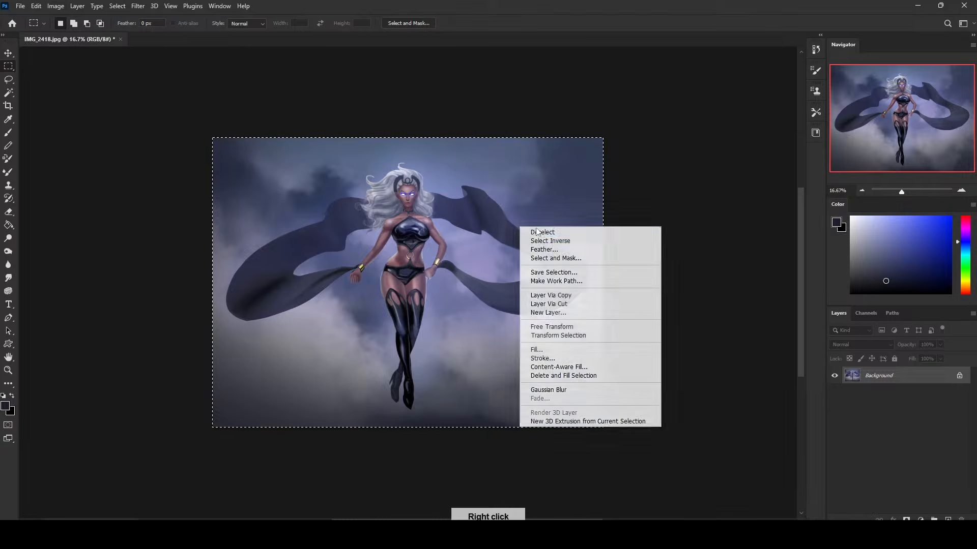
pyautogui.click(593, 232)
# Compare the painting with its original opened IMG_2418.jpg state in the history, and return to the latest Deselect state.
pyautogui.hotkey('ctrl', '+')
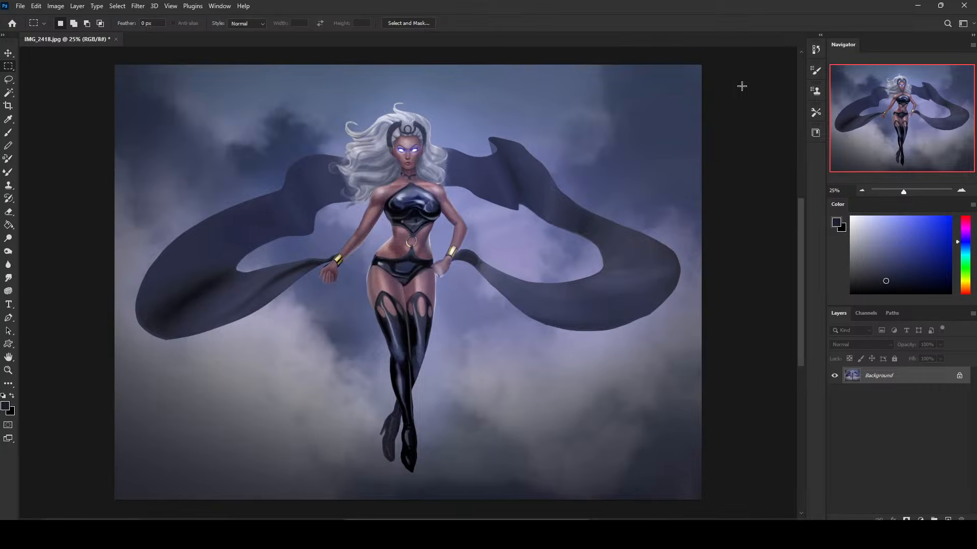
pyautogui.click(818, 50)
pyautogui.moveTo(804, 445); pyautogui.dragTo(794, 63)
pyautogui.click(754, 63)
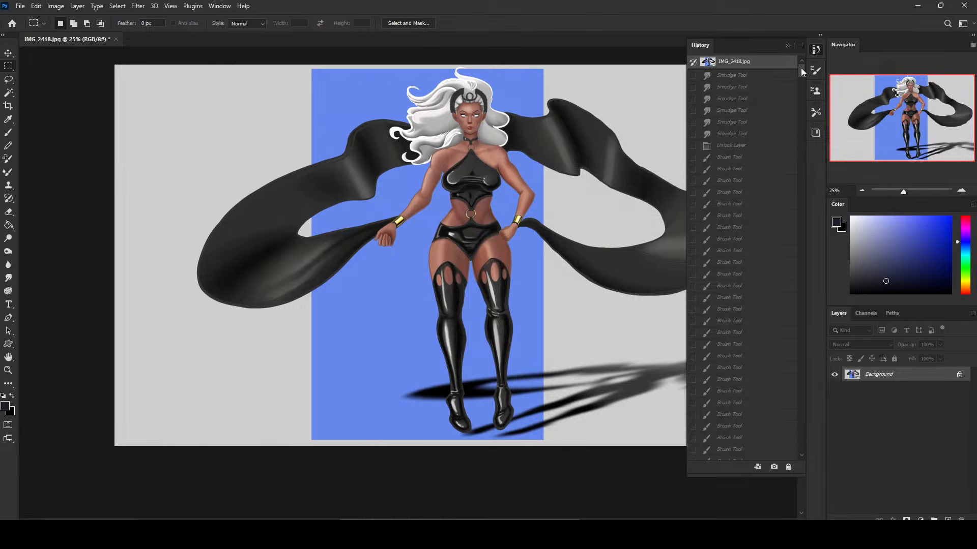
pyautogui.moveTo(800, 68)
pyautogui.mouseDown()
pyautogui.moveTo(815, 359)
pyautogui.moveTo(806, 449)
pyautogui.mouseUp()
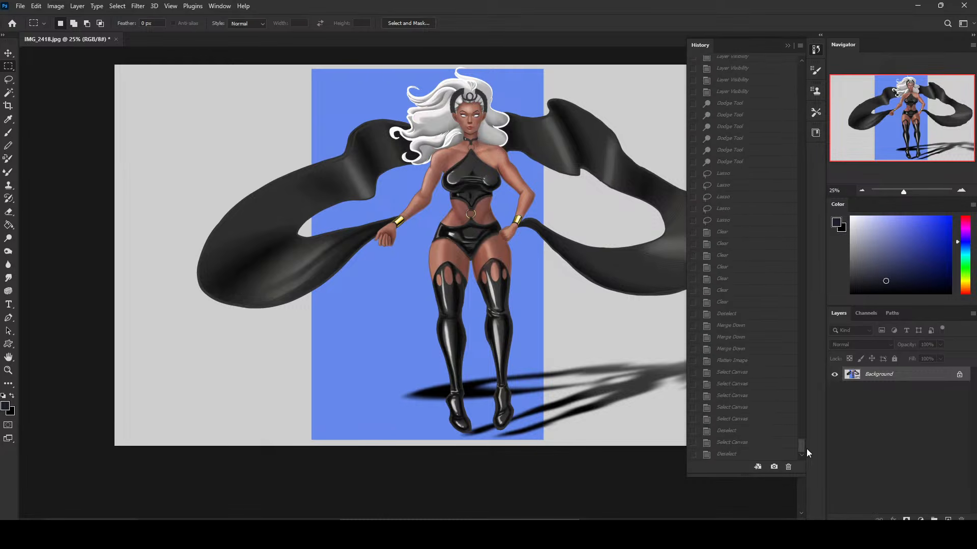
pyautogui.click(740, 455)
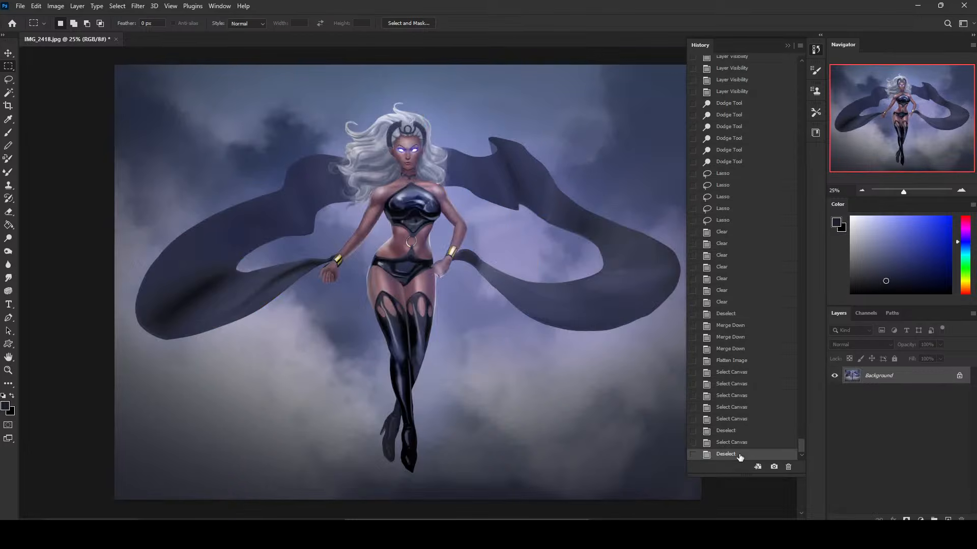
pyautogui.click(787, 46)
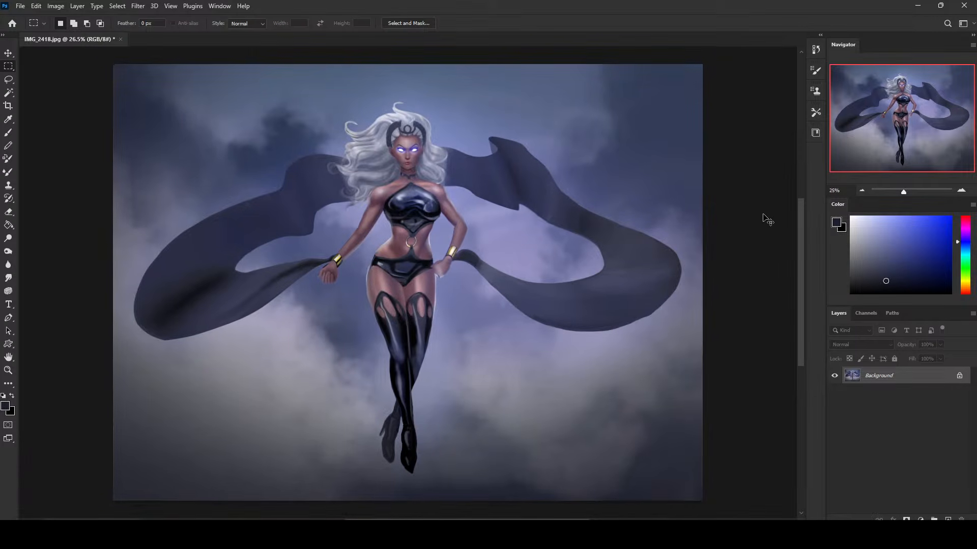
# Review an earlier Layer Visibility state from before the flattening in the history, and restore the final Deselect state.
pyautogui.hotkey('ctrl', '-')
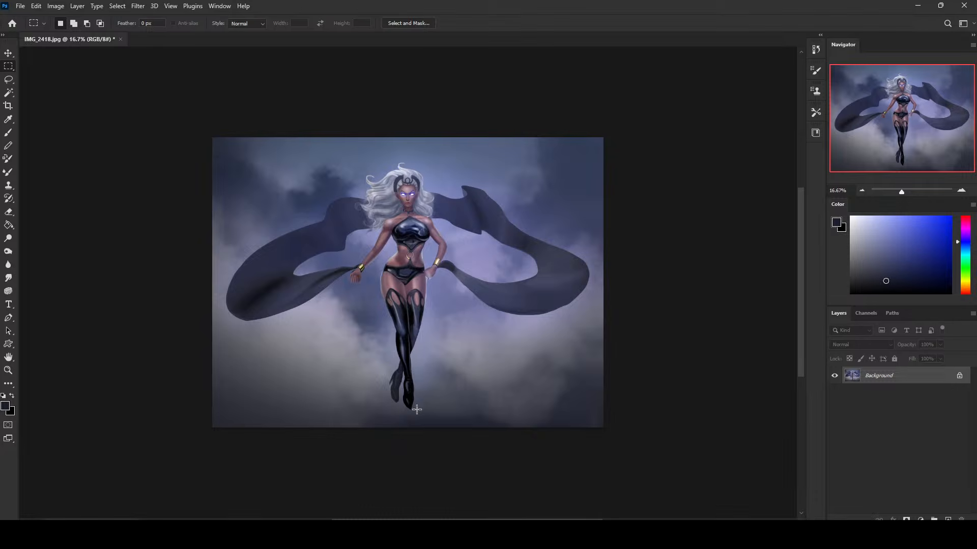
pyautogui.click(815, 50)
pyautogui.scroll(10, 761, 323)
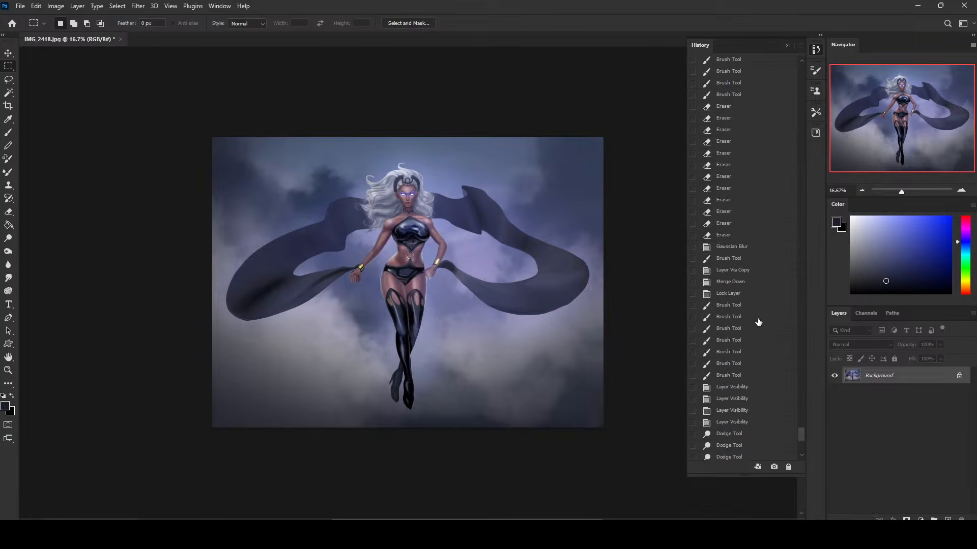
pyautogui.scroll(2, 758, 300)
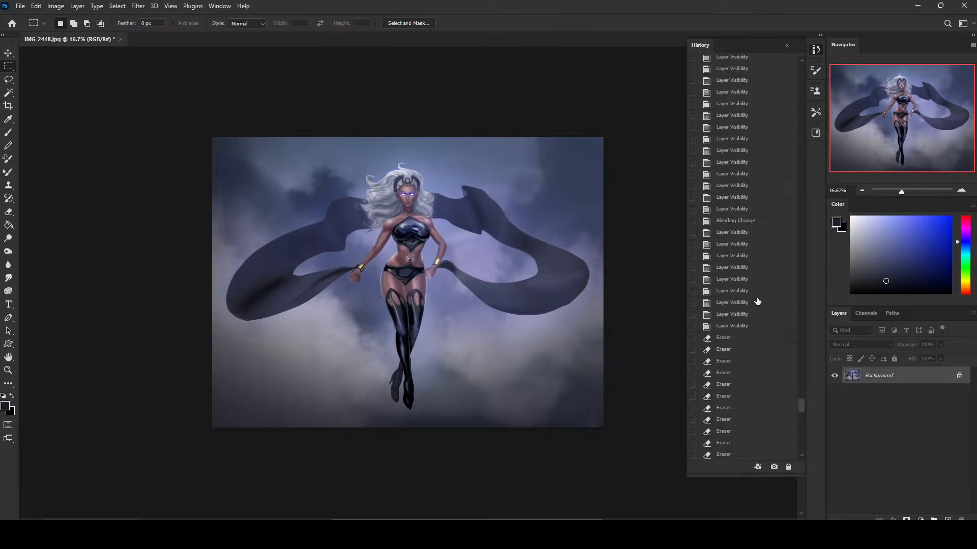
pyautogui.click(759, 302)
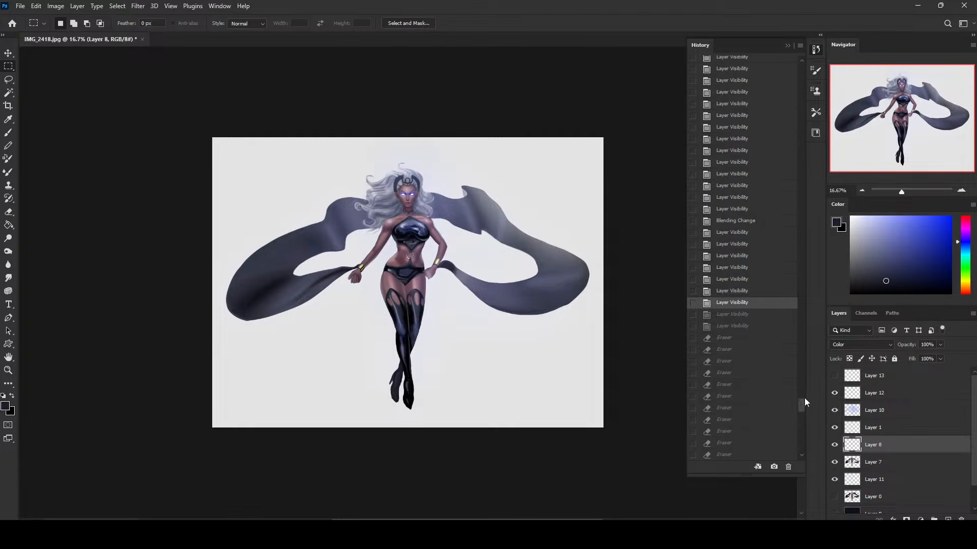
pyautogui.moveTo(804, 398); pyautogui.dragTo(812, 455)
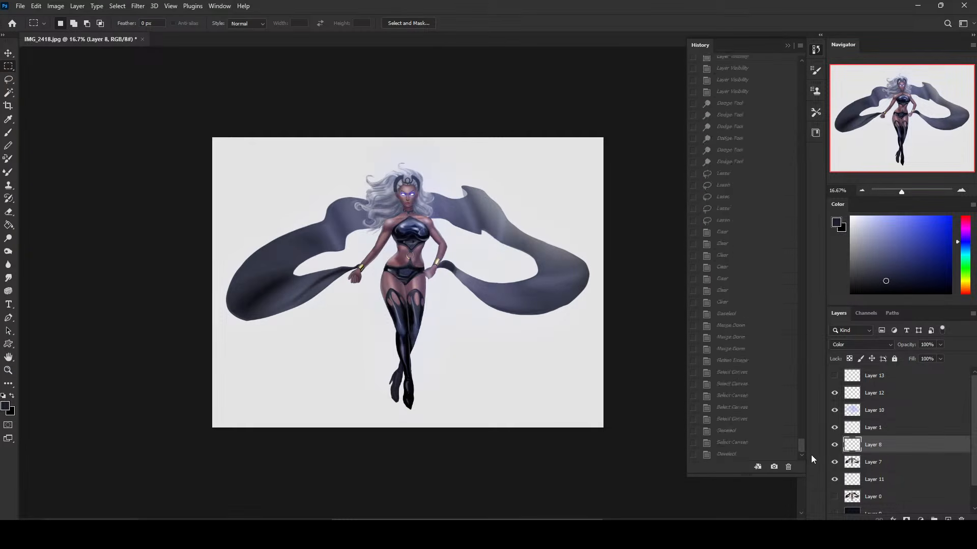
pyautogui.click(726, 454)
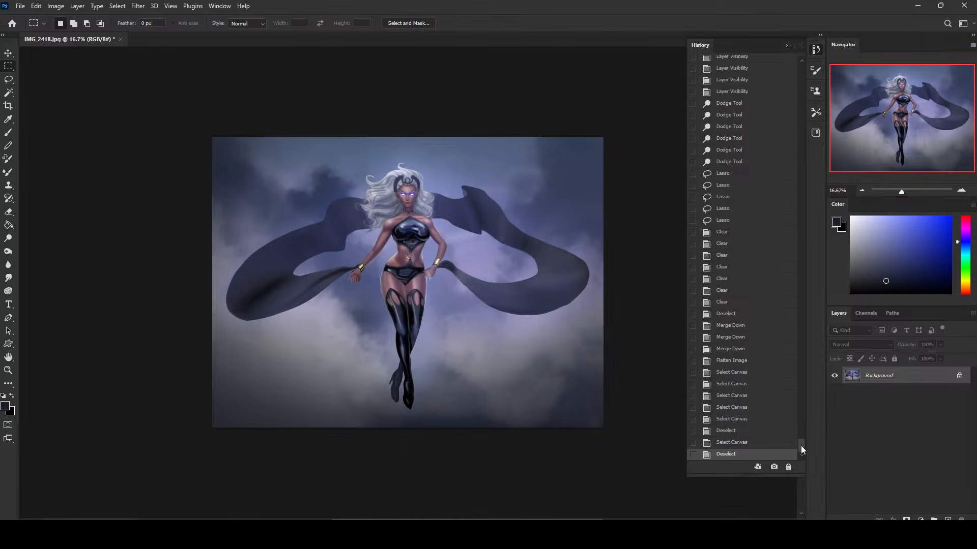
pyautogui.moveTo(801, 446); pyautogui.dragTo(811, 429)
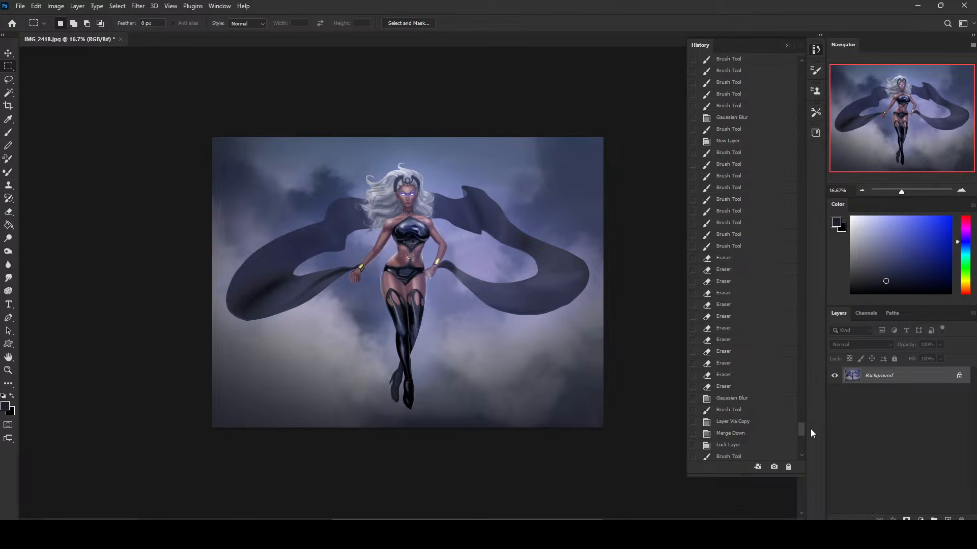
pyautogui.moveTo(810, 429); pyautogui.dragTo(824, 470)
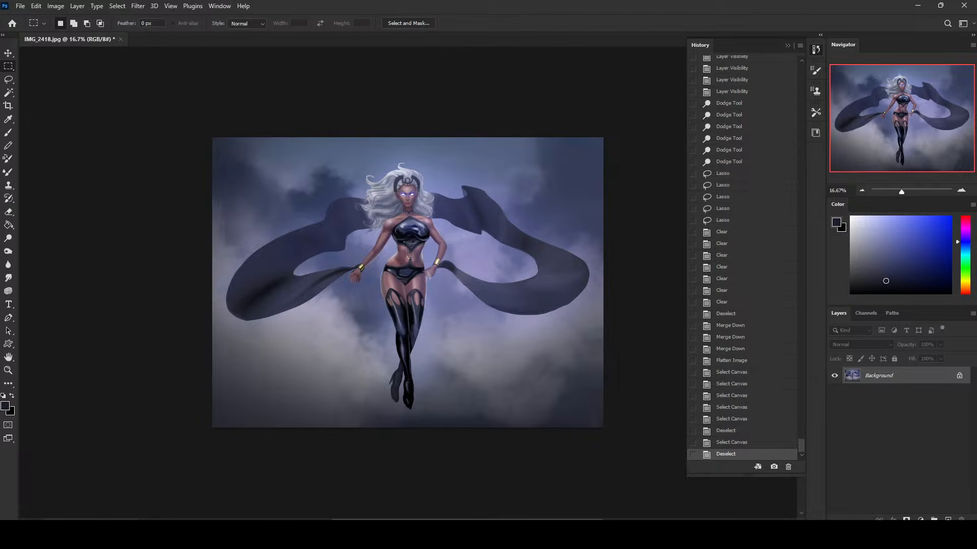
pyautogui.click(941, 537)
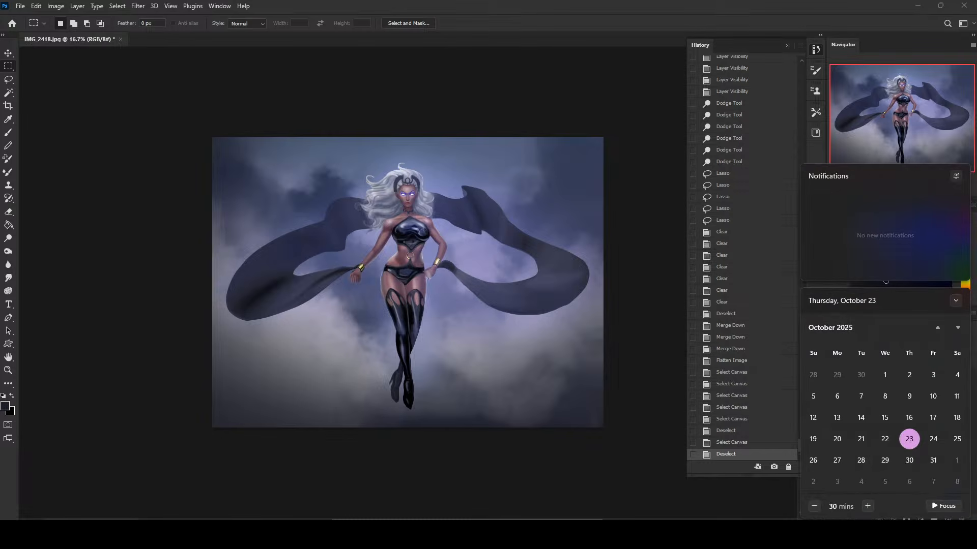
pyautogui.click(864, 537)
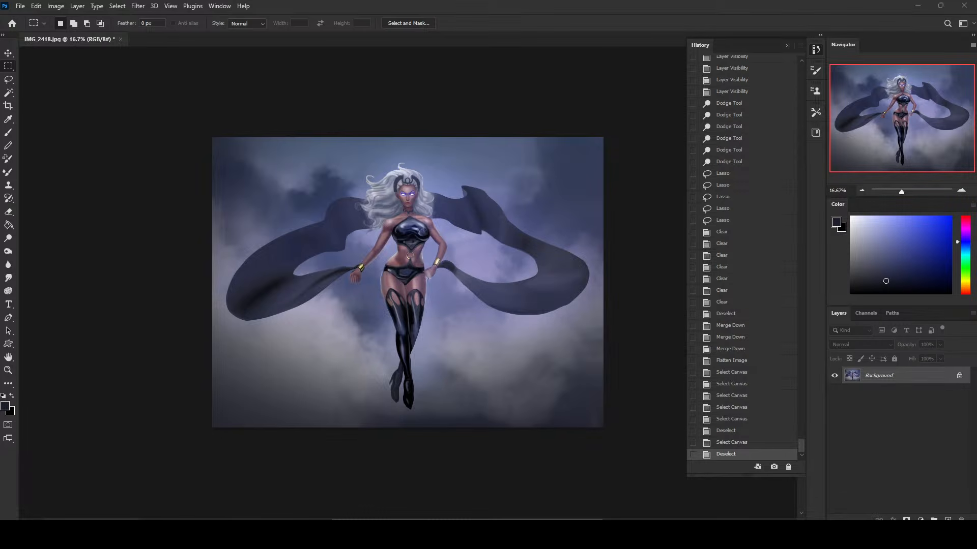
# Switch to the web browser at istebrak.com, view the site's Store page and close it.
pyautogui.moveTo(0, 81); pyautogui.dragTo(262, 71)
pyautogui.moveTo(538, 46); pyautogui.dragTo(527, 23)
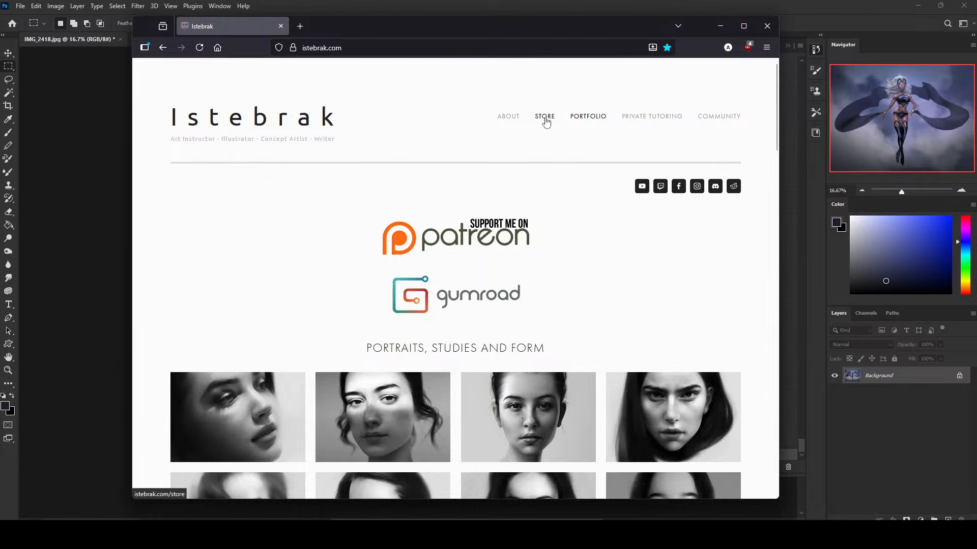
pyautogui.click(545, 118)
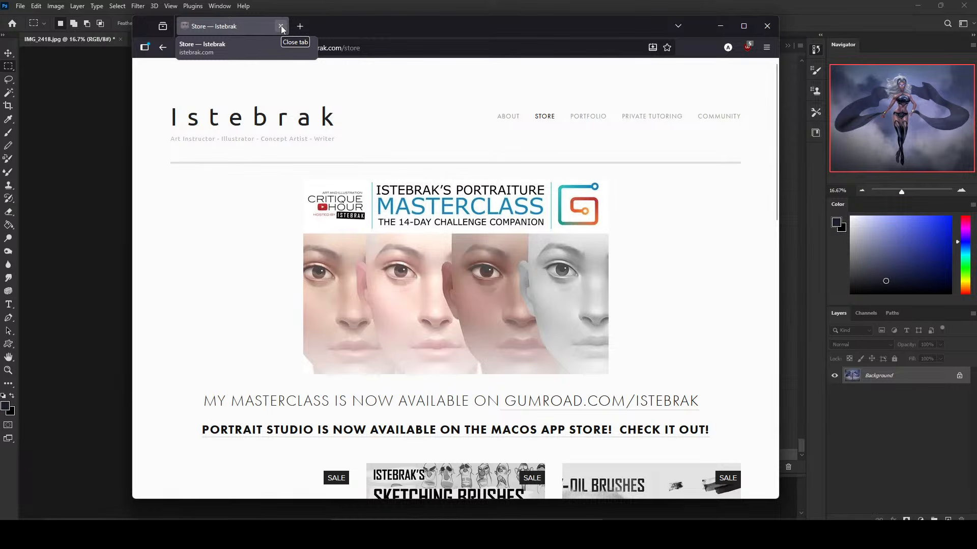
pyautogui.click(281, 25)
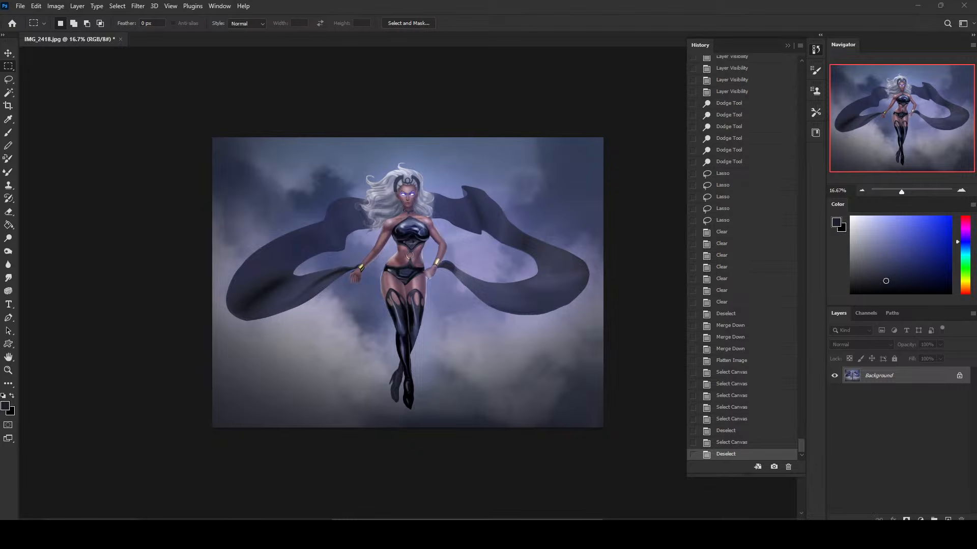